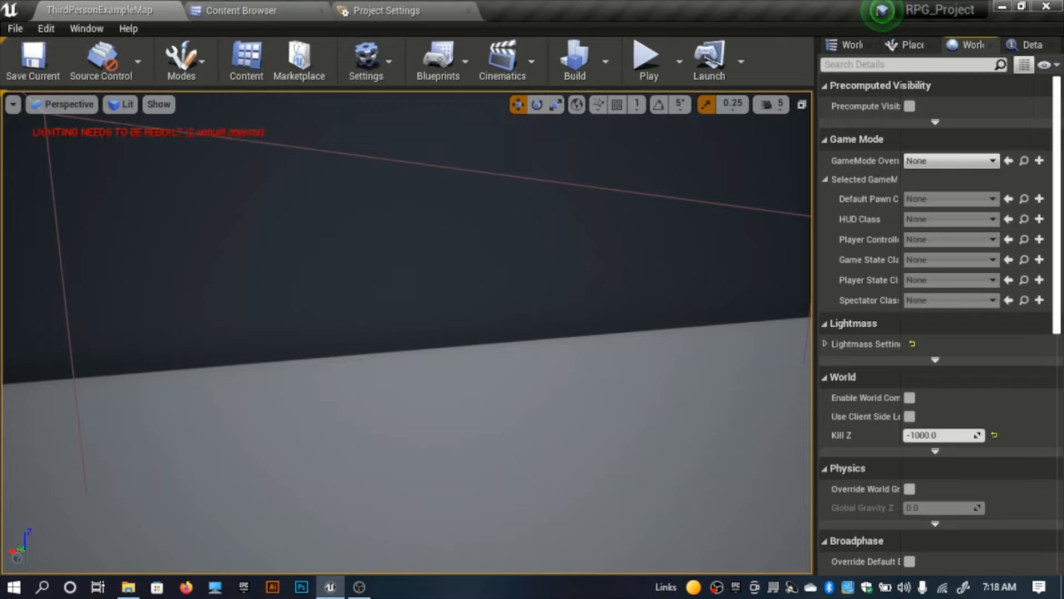
Step: Play-test the level in the editor, making the character jump and run around near the stairs, and end the play session
{"action": "right_click_drag", "start_coordinate": [360, 319], "coordinate": [527, 383]}
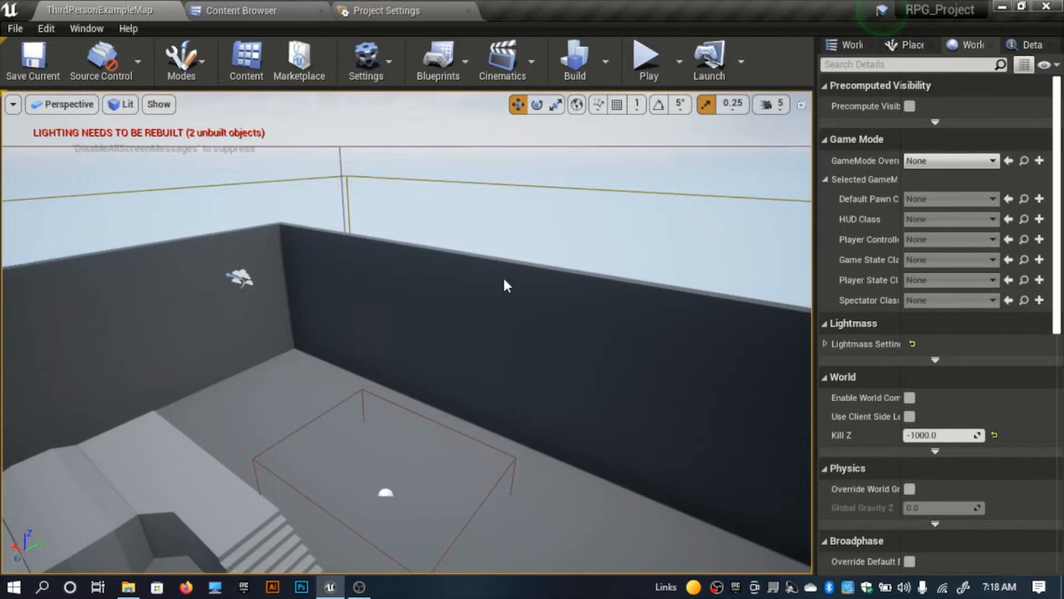
{"action": "key", "text": "alt+p"}
{"action": "key", "text": "space"}
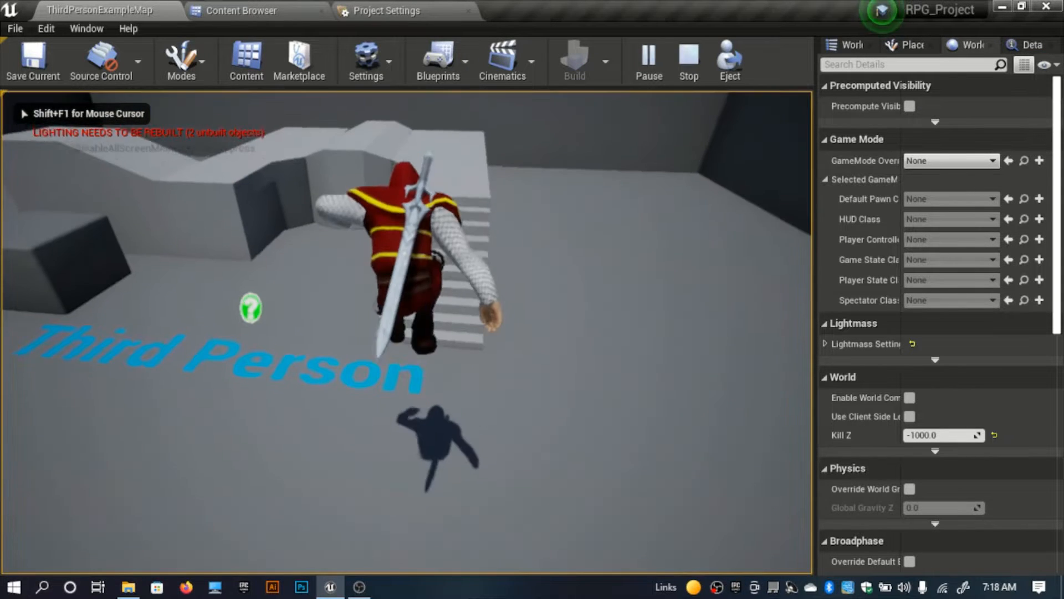
{"action": "key", "text": "w"}
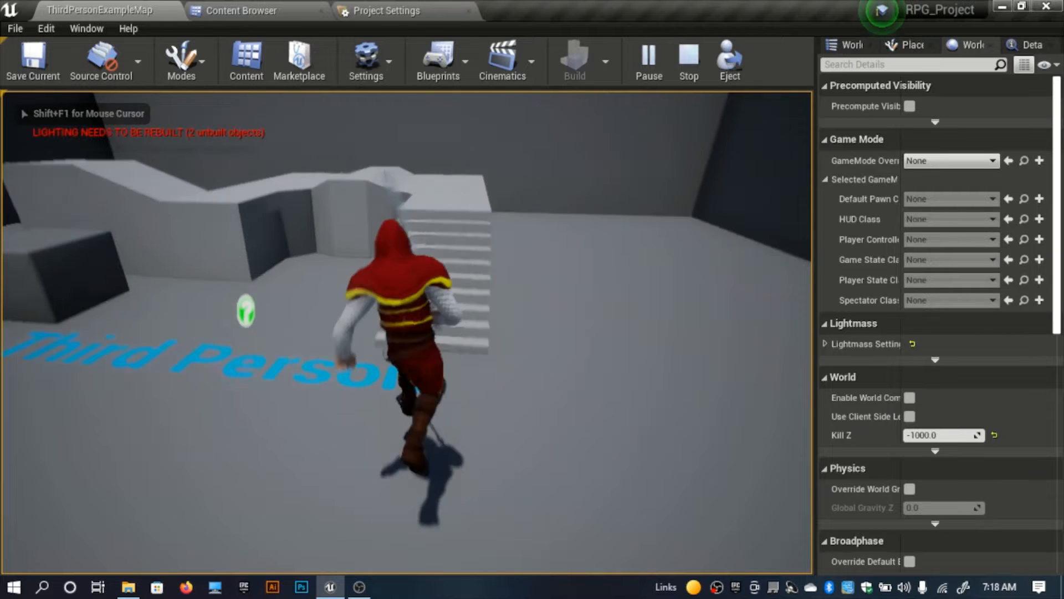
{"action": "key", "text": "space"}
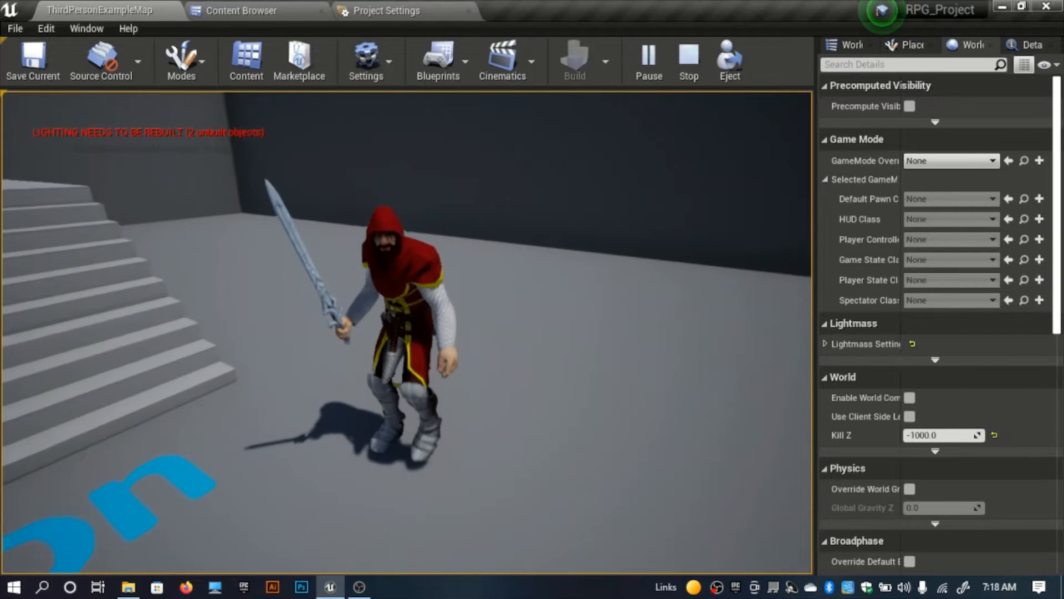
{"action": "key", "text": "space"}
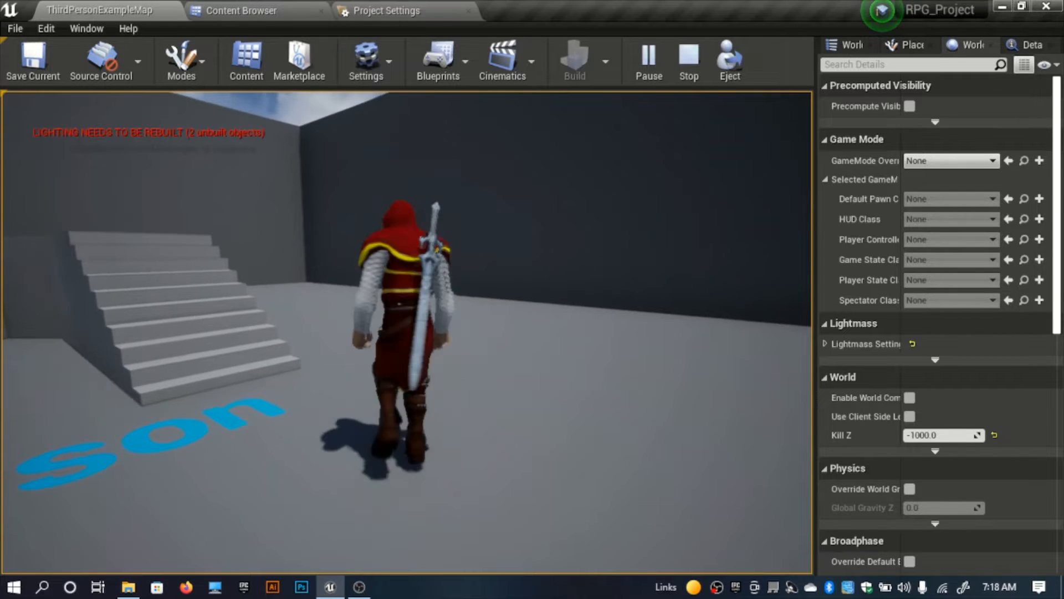
{"action": "key", "text": "w"}
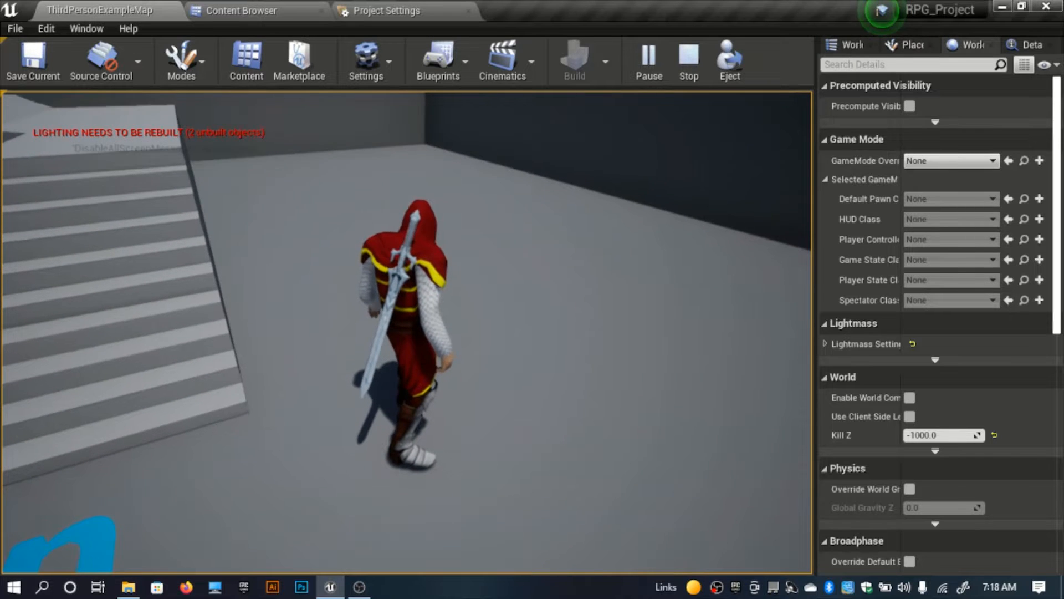
{"action": "key", "text": "w"}
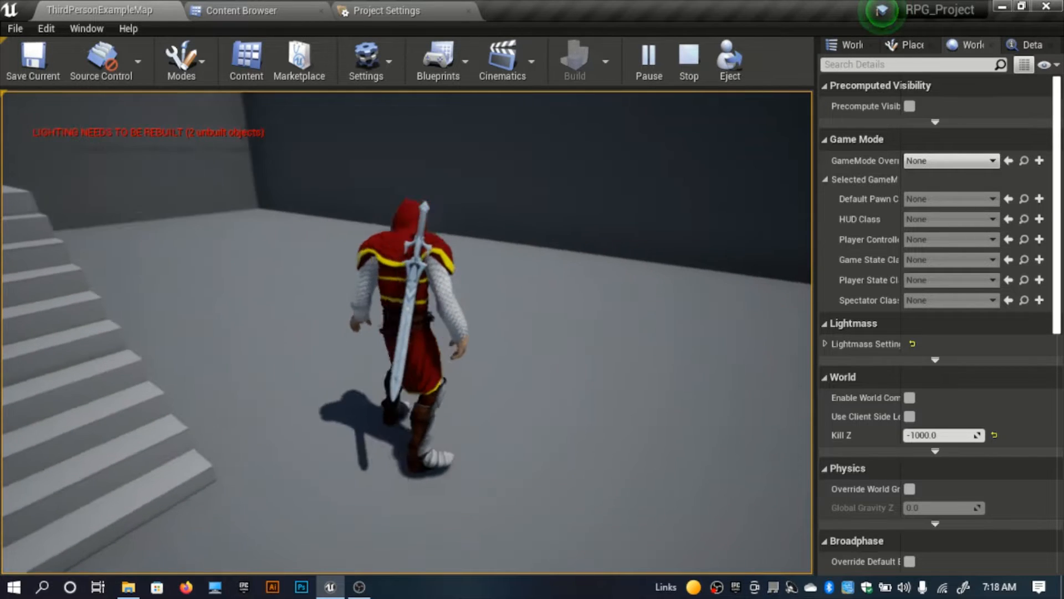
{"action": "key", "text": "s"}
{"action": "key", "text": "w"}
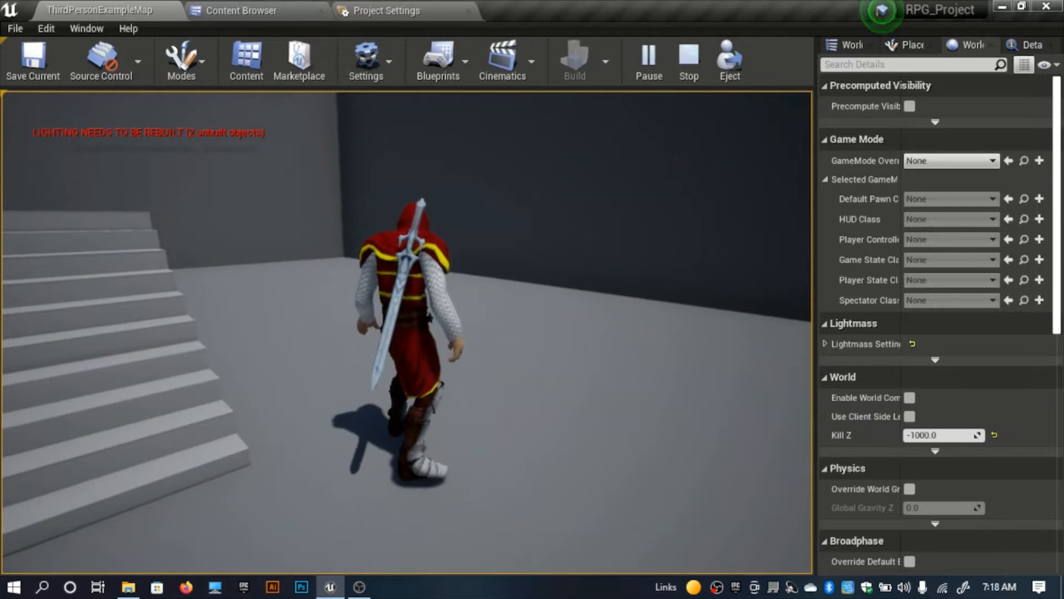
{"action": "key", "text": "s"}
{"action": "key", "text": "w"}
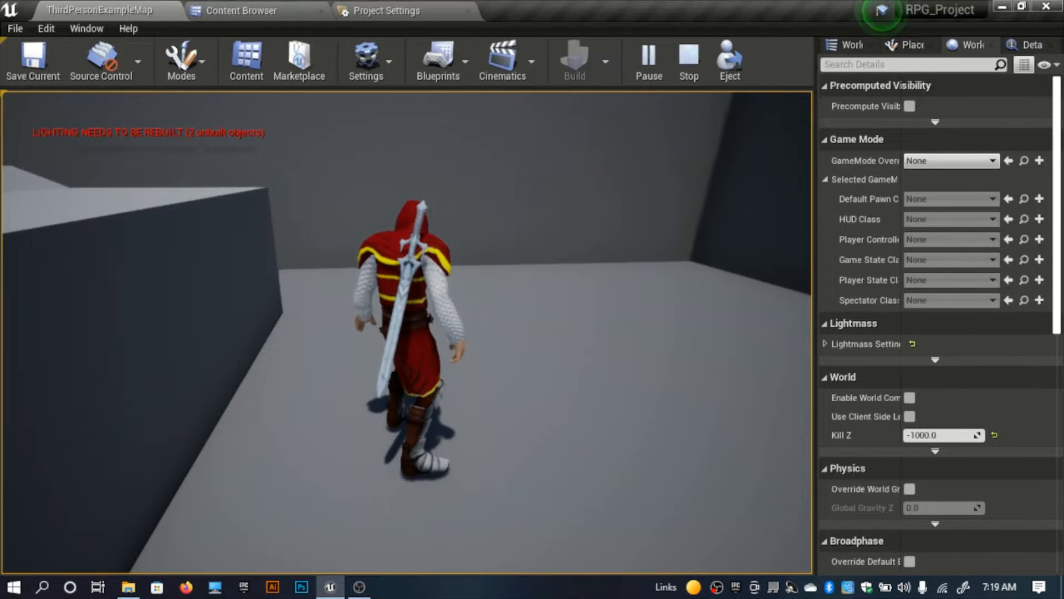
{"action": "key", "text": "Escape"}
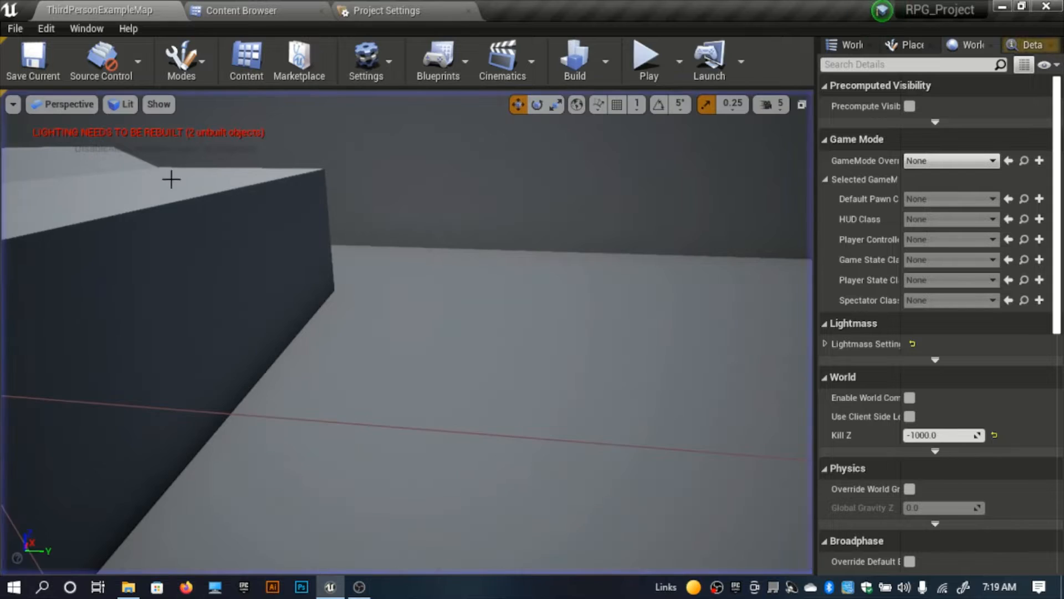
Step: Open the Assets/Models/Characters folder in the Content Browser
{"action": "left_click", "coordinate": [217, 7]}
{"action": "left_click", "coordinate": [238, 36]}
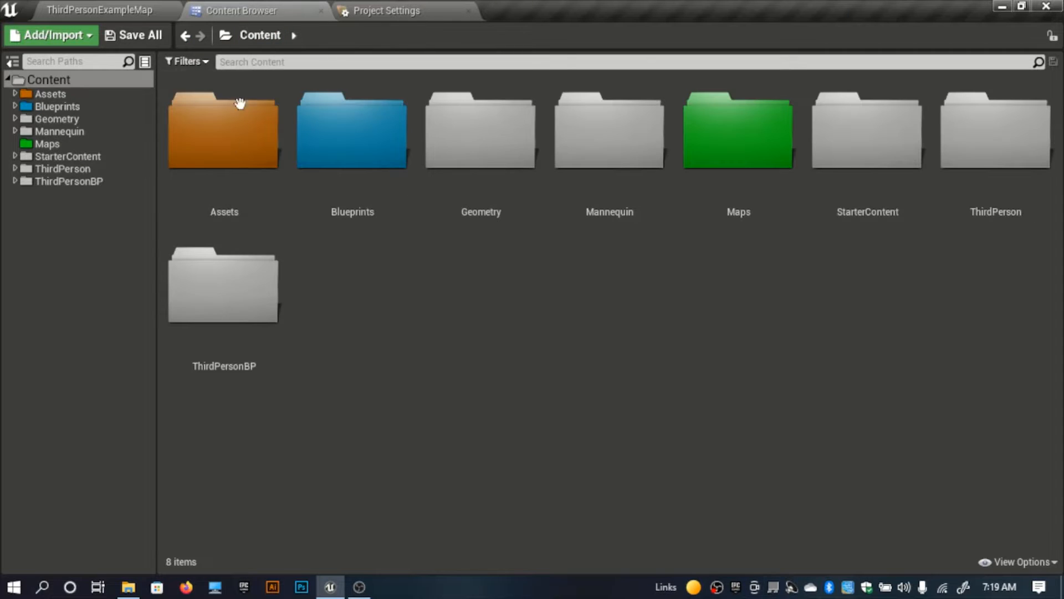
{"action": "double_click", "coordinate": [216, 209]}
{"action": "left_click", "coordinate": [274, 177]}
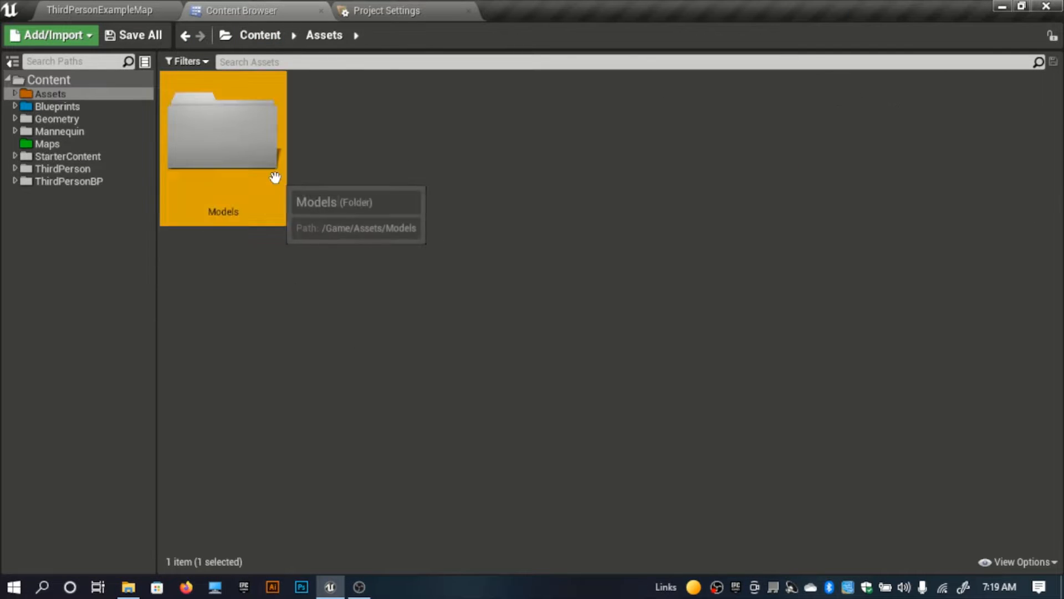
{"action": "double_click", "coordinate": [275, 177]}
{"action": "double_click", "coordinate": [183, 179]}
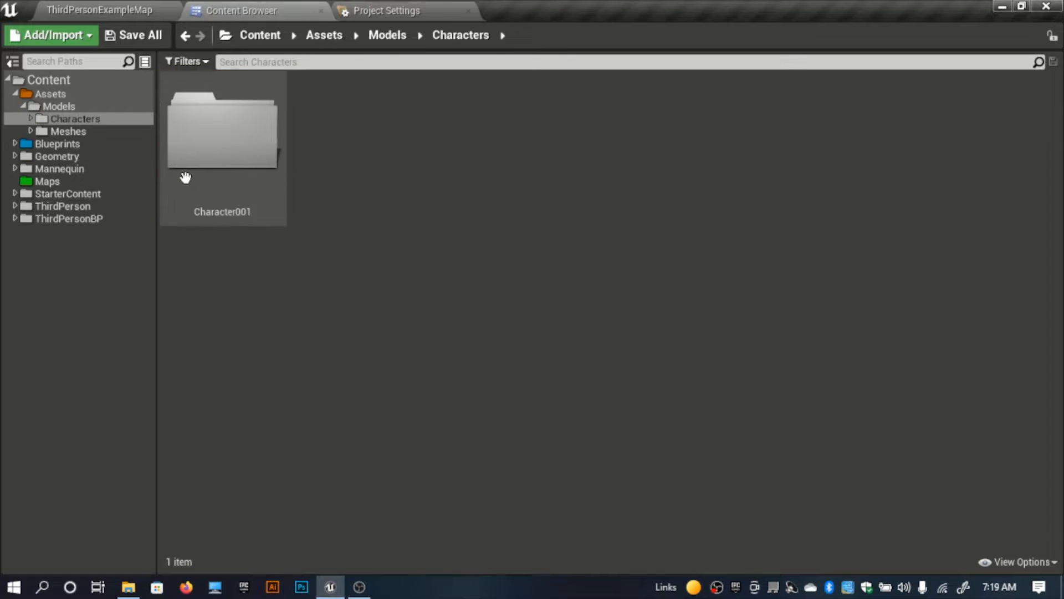
Step: Create two new folders named Deer and Lion inside the Characters folder
{"action": "right_click", "coordinate": [359, 225]}
{"action": "left_click", "coordinate": [403, 136]}
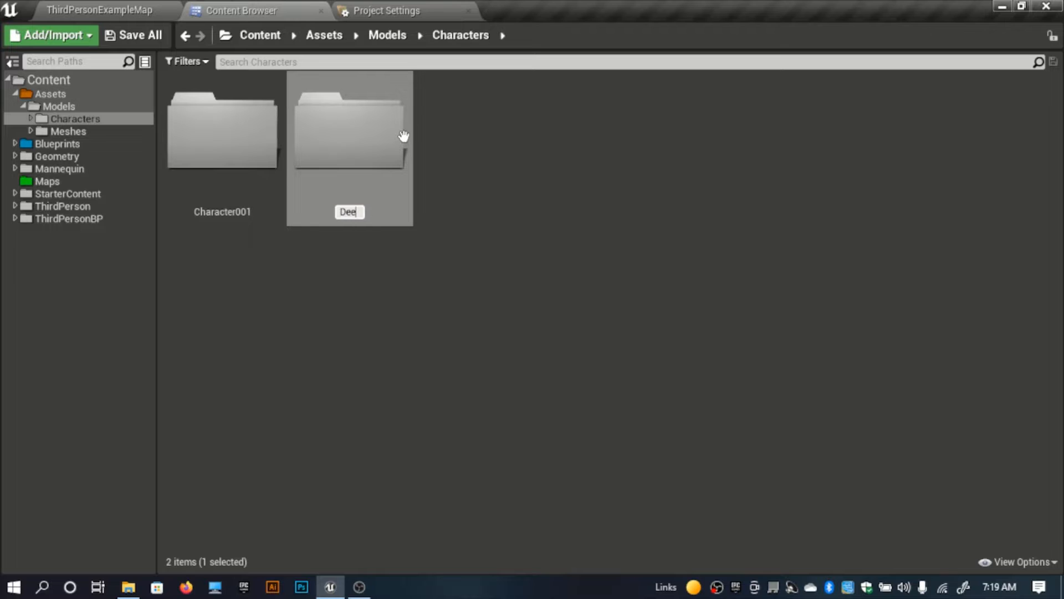
{"action": "key", "text": "Return"}
{"action": "right_click", "coordinate": [566, 121]}
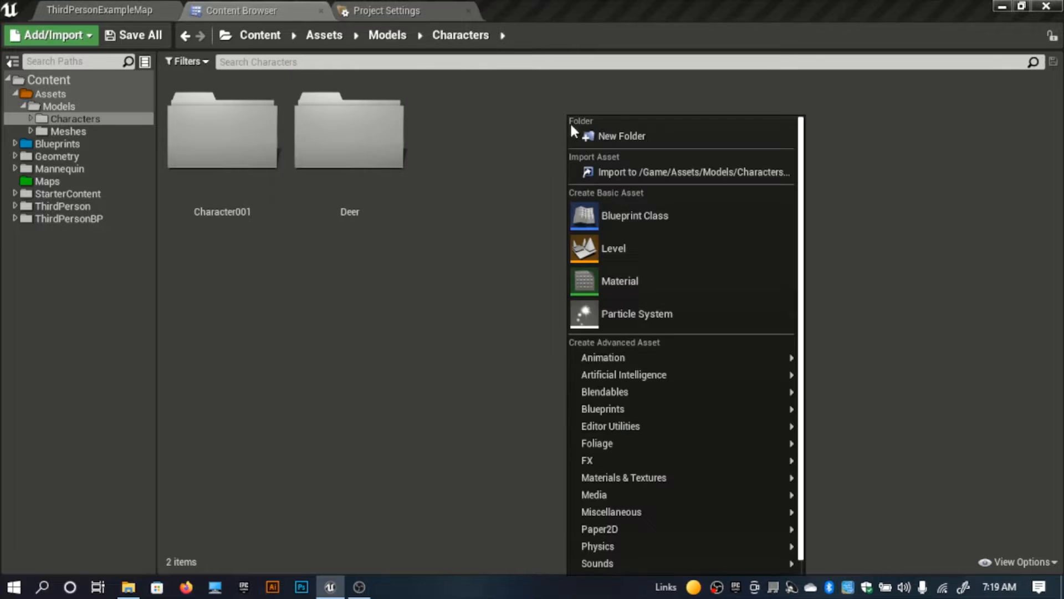
{"action": "left_click", "coordinate": [604, 139]}
{"action": "type", "text": "Lion"}
{"action": "key", "text": "Return"}
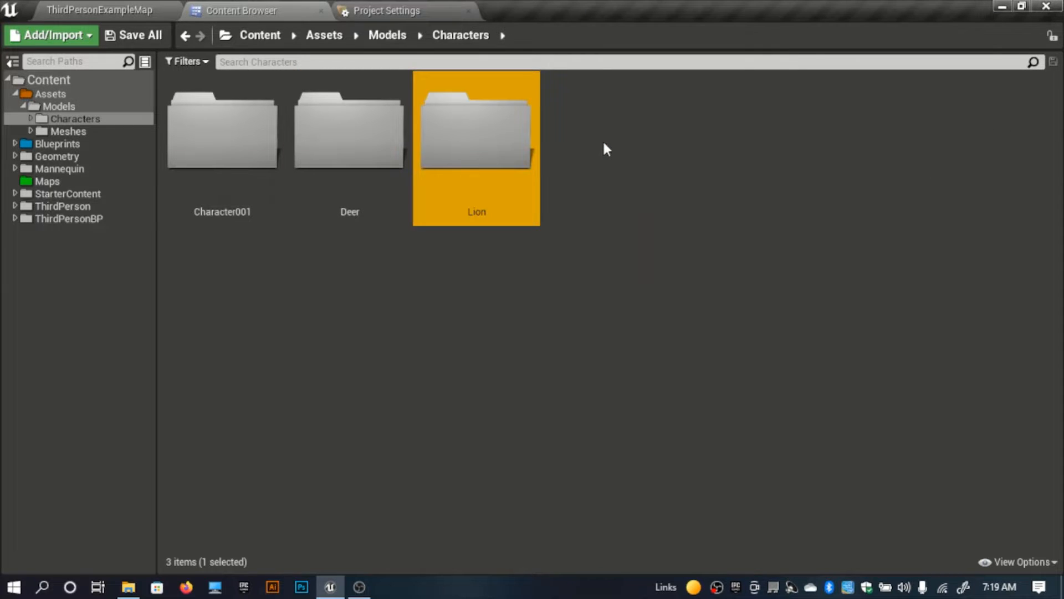
Step: Create two more folders named Zebra and Wolf inside the Characters folder
{"action": "right_click", "coordinate": [604, 145]}
{"action": "left_click", "coordinate": [673, 134]}
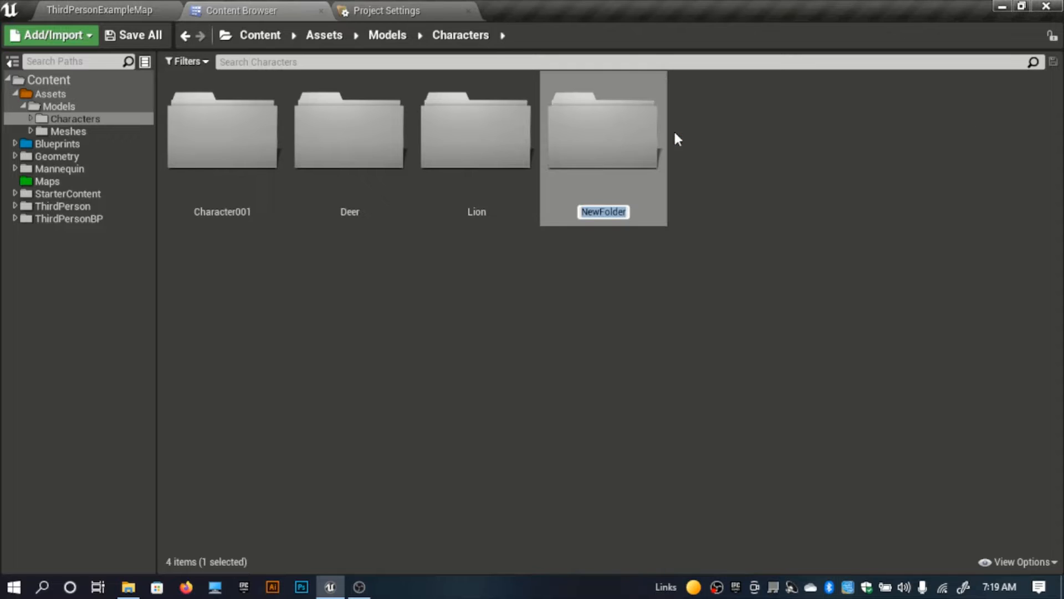
{"action": "type", "text": "Zebra"}
{"action": "key", "text": "Return"}
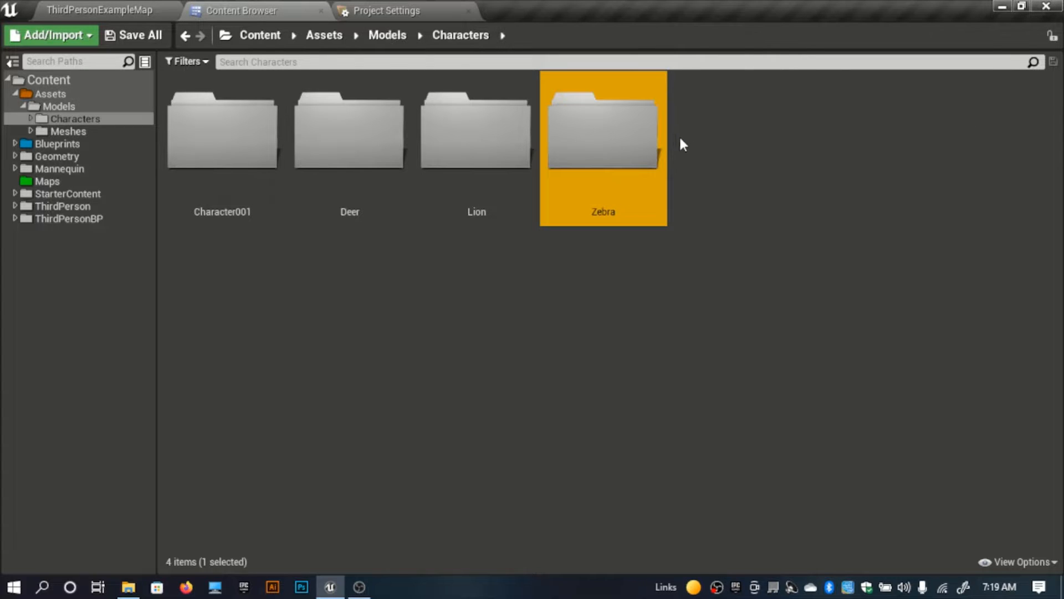
{"action": "right_click", "coordinate": [680, 135]}
{"action": "left_click", "coordinate": [702, 138]}
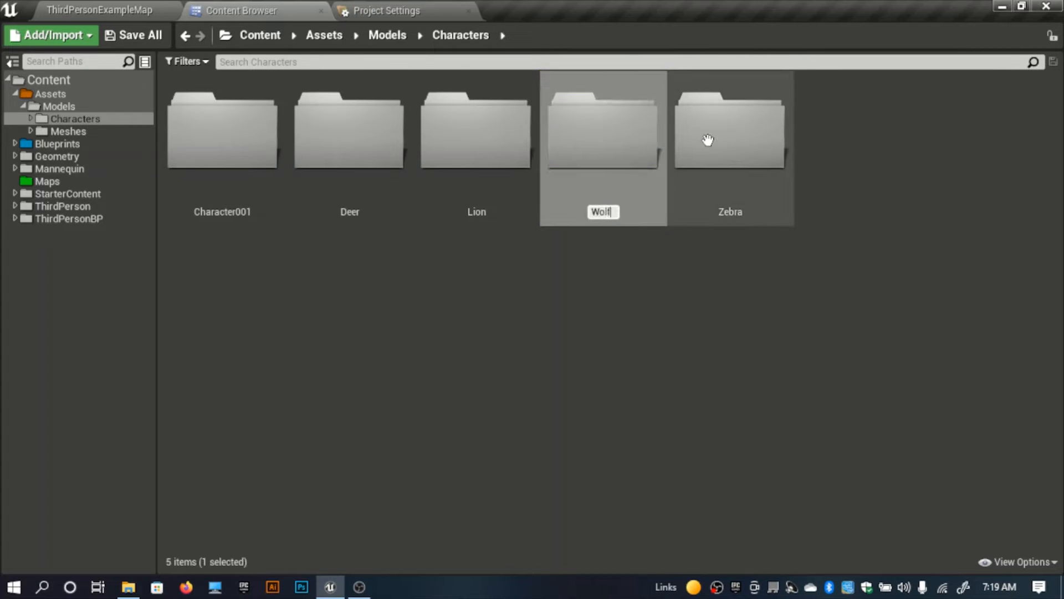
{"action": "key", "text": "Return"}
{"action": "left_click", "coordinate": [559, 336]}
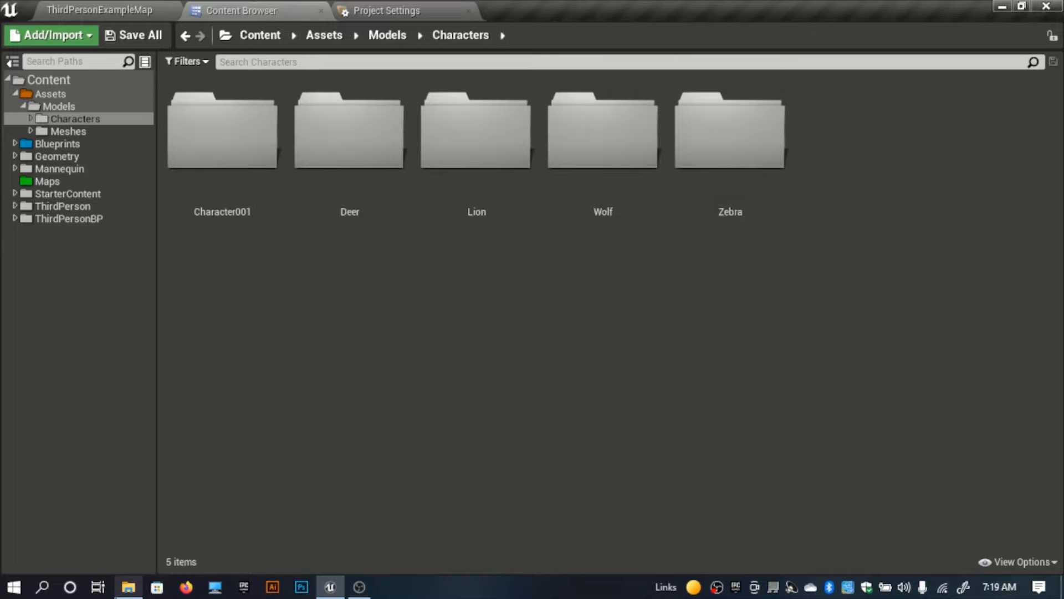
Step: Switch to File Explorer and open the Deer source folder under Models/Characters
{"action": "mouse_move", "coordinate": [128, 586]}
{"action": "left_click", "coordinate": [126, 527]}
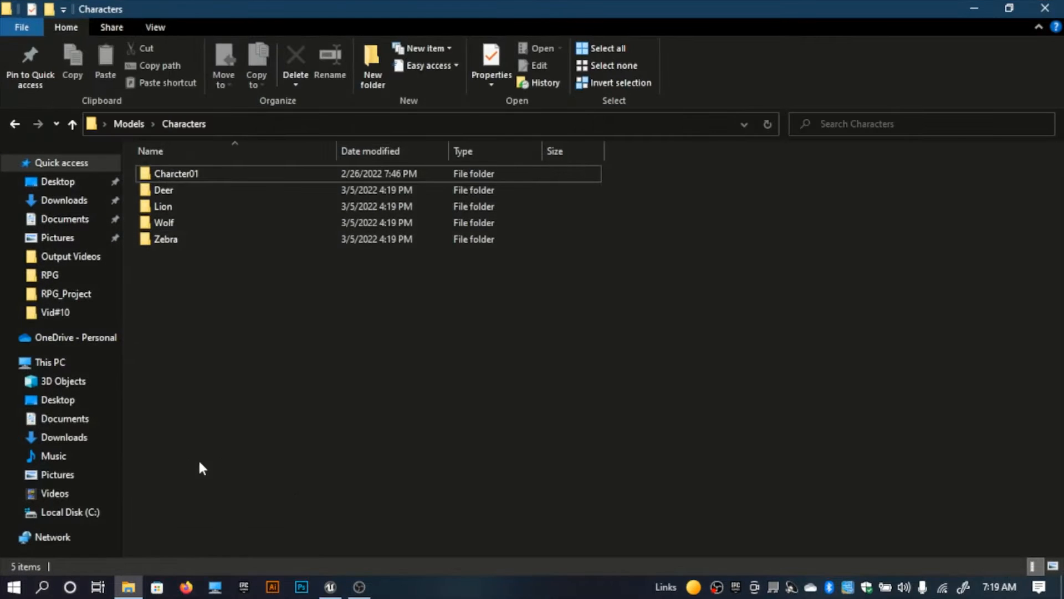
{"action": "double_click", "coordinate": [175, 185]}
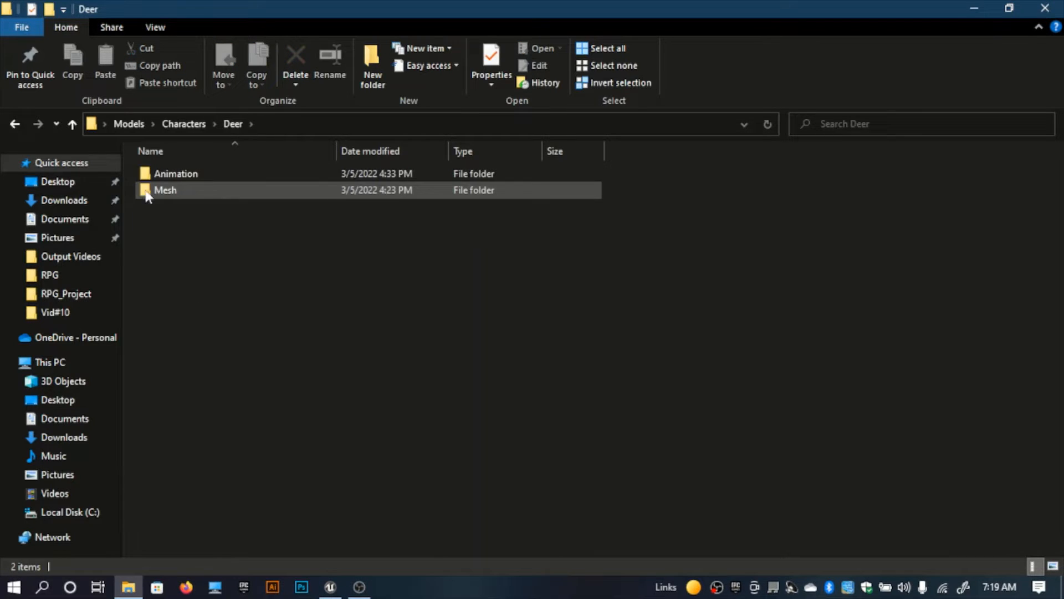
{"action": "left_click", "coordinate": [183, 124]}
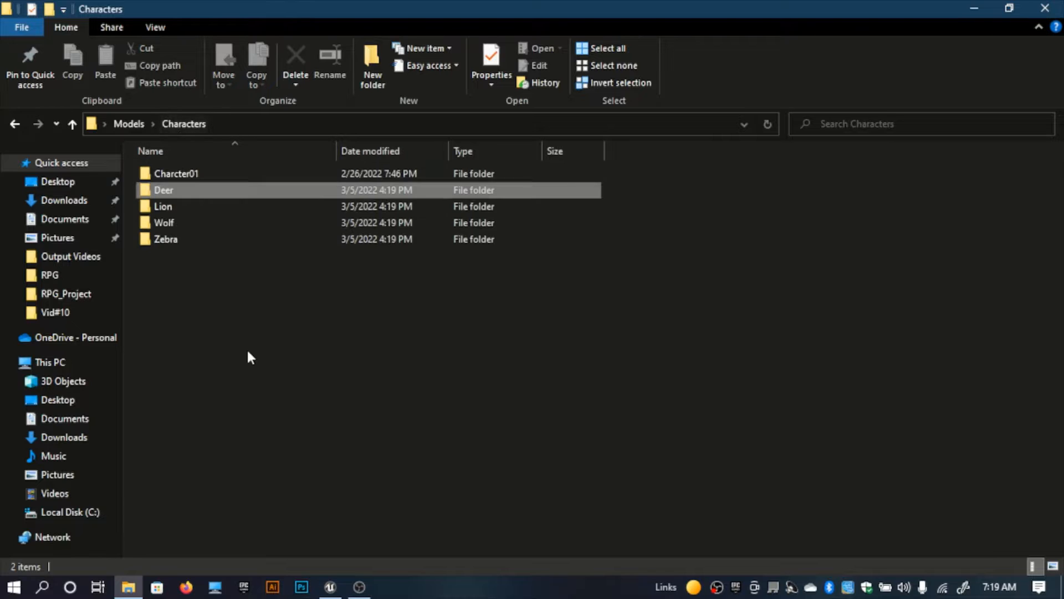
{"action": "double_click", "coordinate": [192, 189]}
Step: Import the source Mesh folder into the project's Deer folder as a skeletal mesh, applying the same settings to all files
{"action": "left_click_drag", "start_coordinate": [191, 191], "coordinate": [251, 223]}
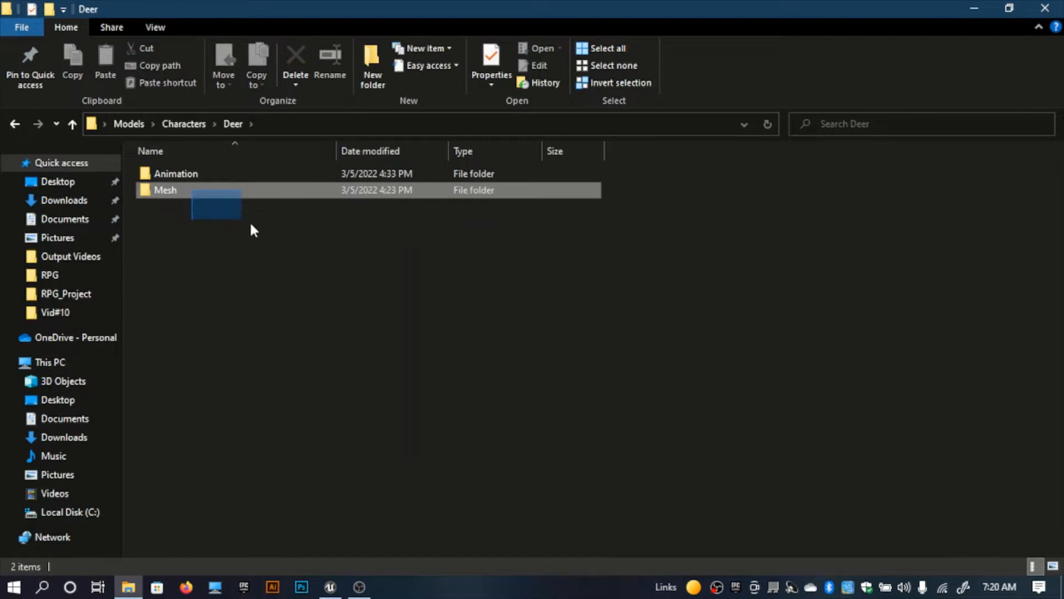
{"action": "left_click_drag", "start_coordinate": [221, 188], "coordinate": [339, 593]}
{"action": "left_click_drag", "start_coordinate": [588, 227], "coordinate": [355, 168]}
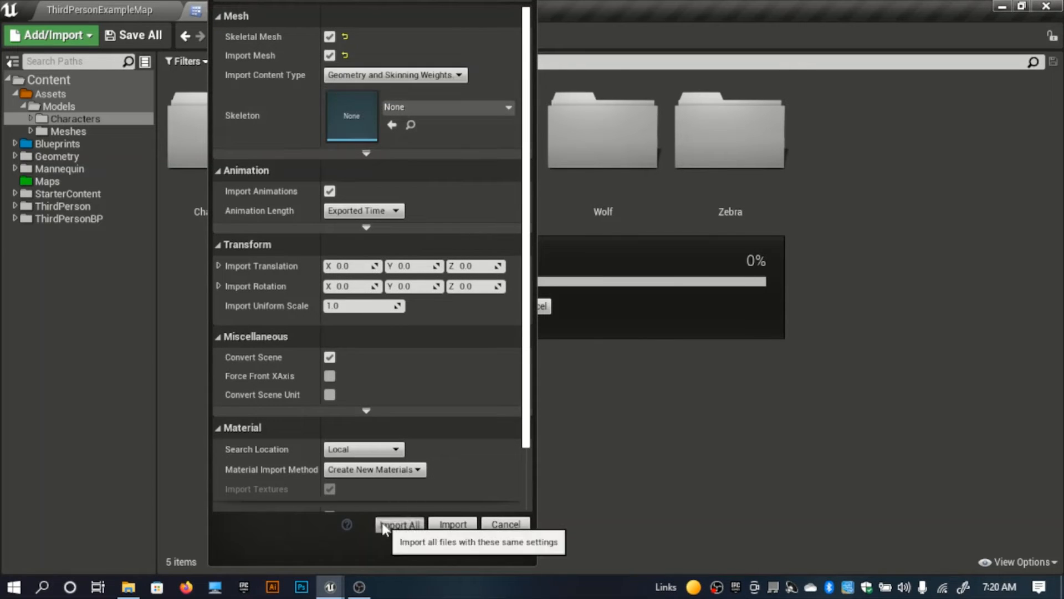
{"action": "left_click", "coordinate": [398, 525]}
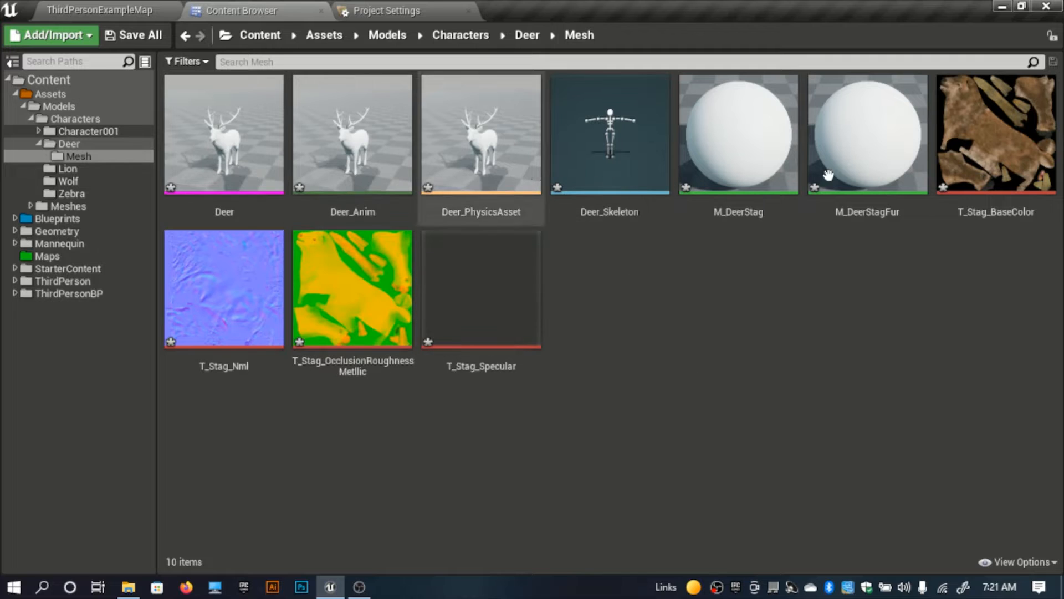
Step: Force delete the imported materials M_DeerStag and M_DeerStagFur from the Deer/Mesh folder
{"action": "left_click", "coordinate": [735, 166]}
{"action": "key", "text": "Delete"}
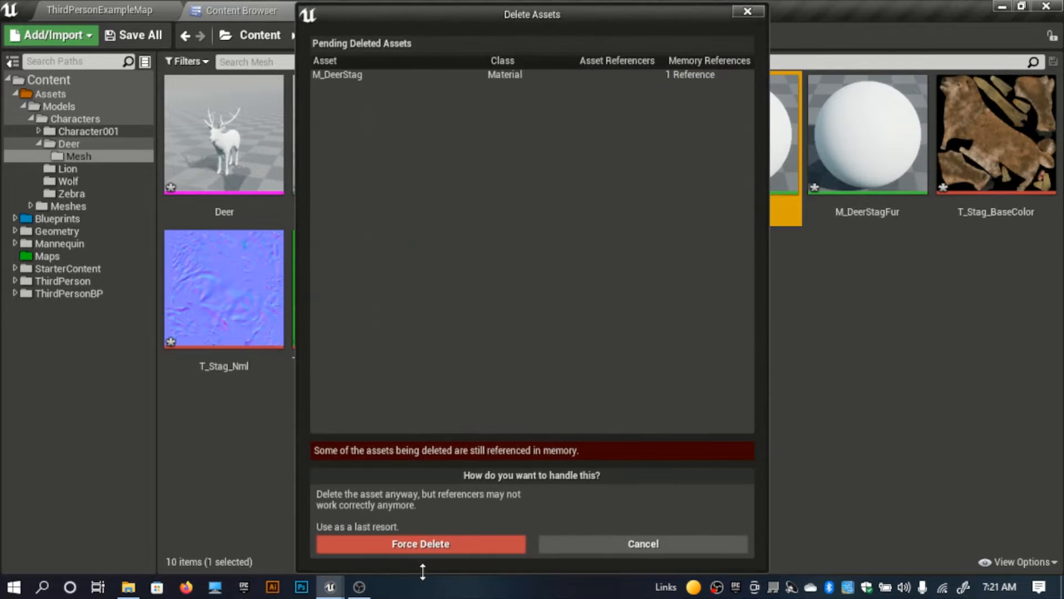
{"action": "left_click", "coordinate": [443, 539]}
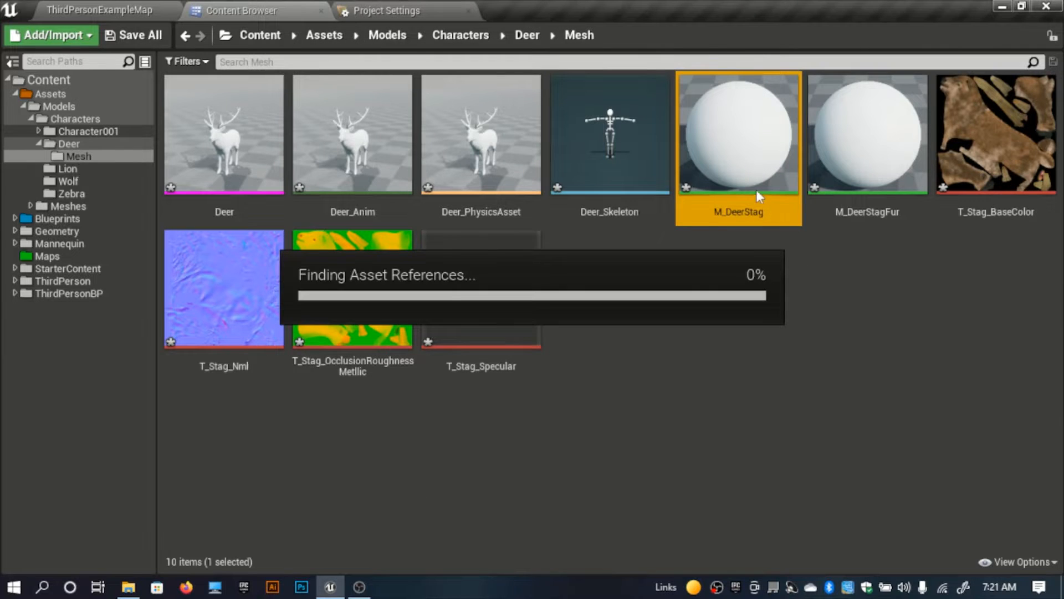
{"action": "left_click", "coordinate": [740, 166]}
{"action": "key", "text": "Delete"}
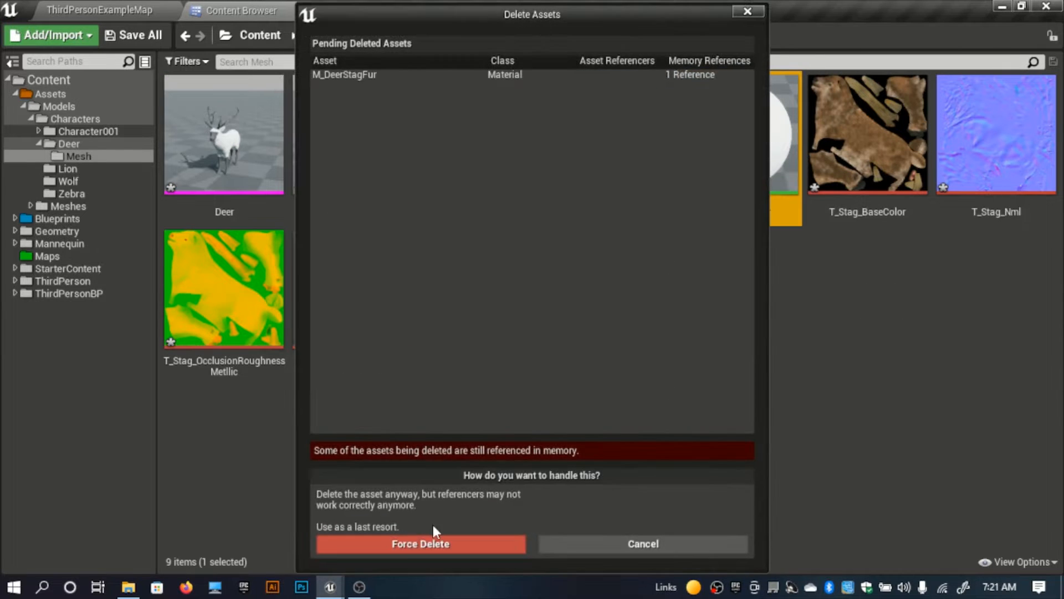
{"action": "left_click", "coordinate": [400, 540]}
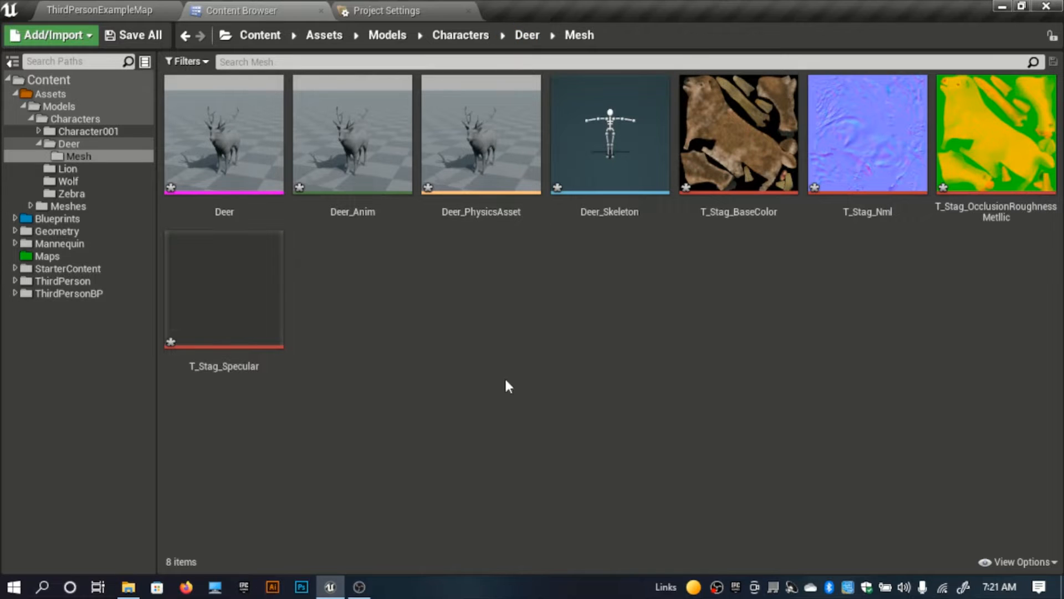
Step: Import the source Animation folder from File Explorer into the project's Deer folder, using Deer_Skeleton as the skeleton for all files
{"action": "left_click", "coordinate": [527, 36]}
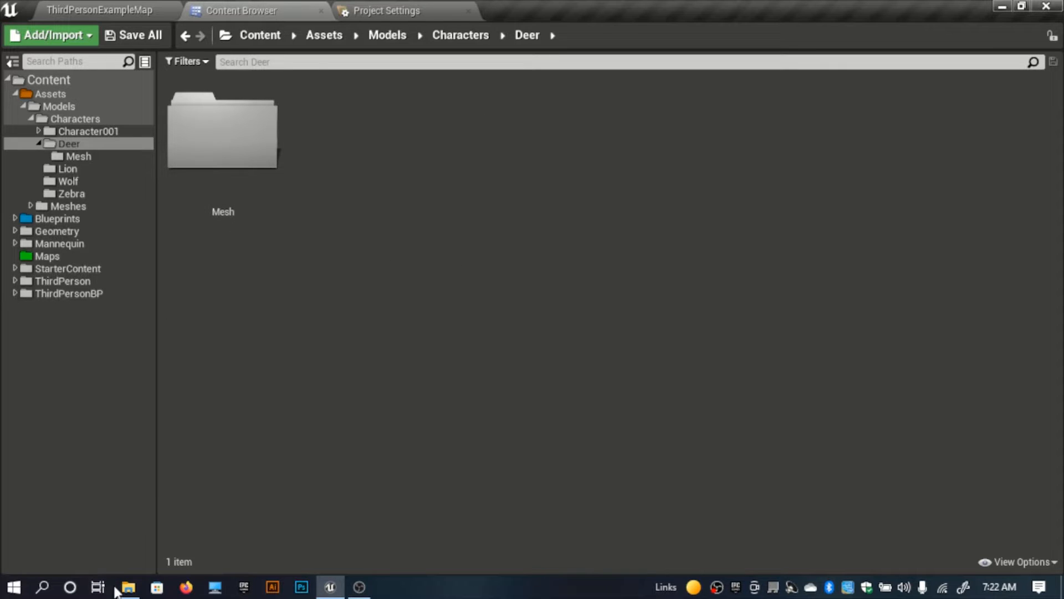
{"action": "mouse_move", "coordinate": [120, 587]}
{"action": "left_click", "coordinate": [140, 509]}
{"action": "left_click_drag", "start_coordinate": [195, 174], "coordinate": [432, 228]}
{"action": "left_click", "coordinate": [411, 48]}
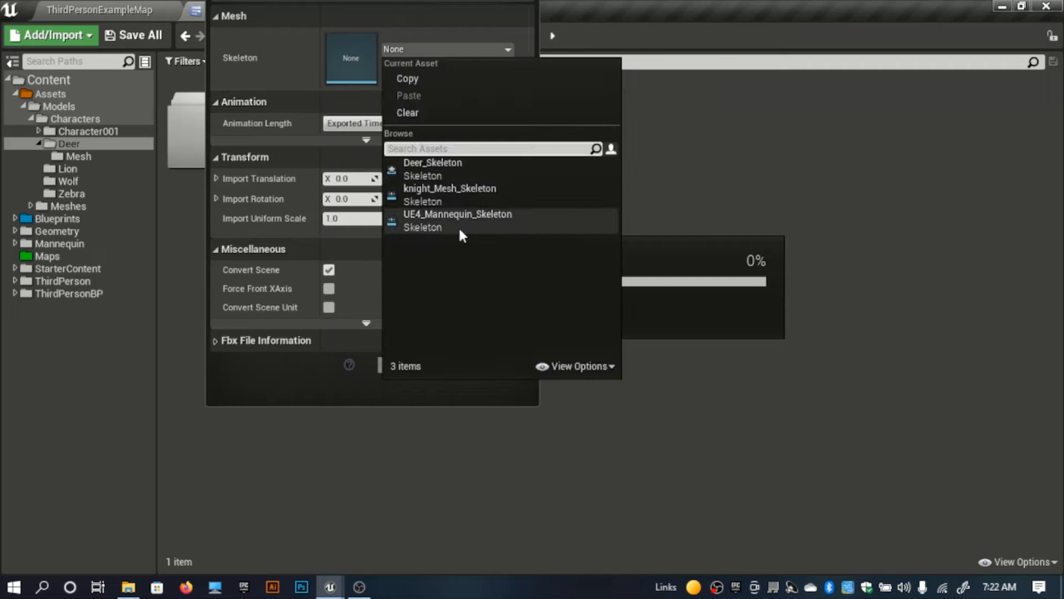
{"action": "left_click", "coordinate": [470, 173]}
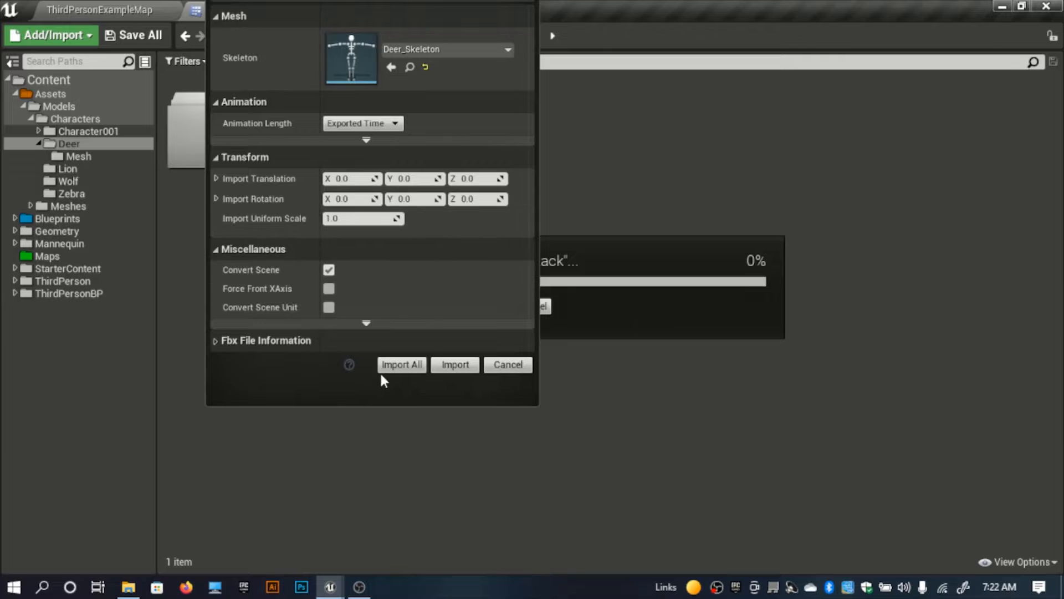
{"action": "left_click", "coordinate": [400, 364]}
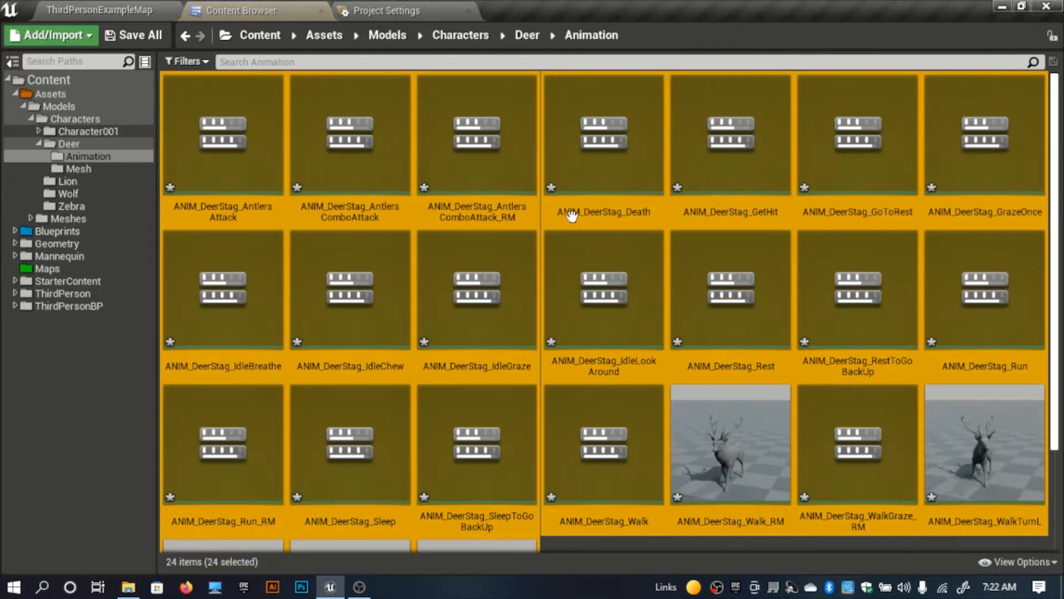
{"action": "scroll", "coordinate": [615, 247], "scroll_direction": "down", "scroll_amount": 1}
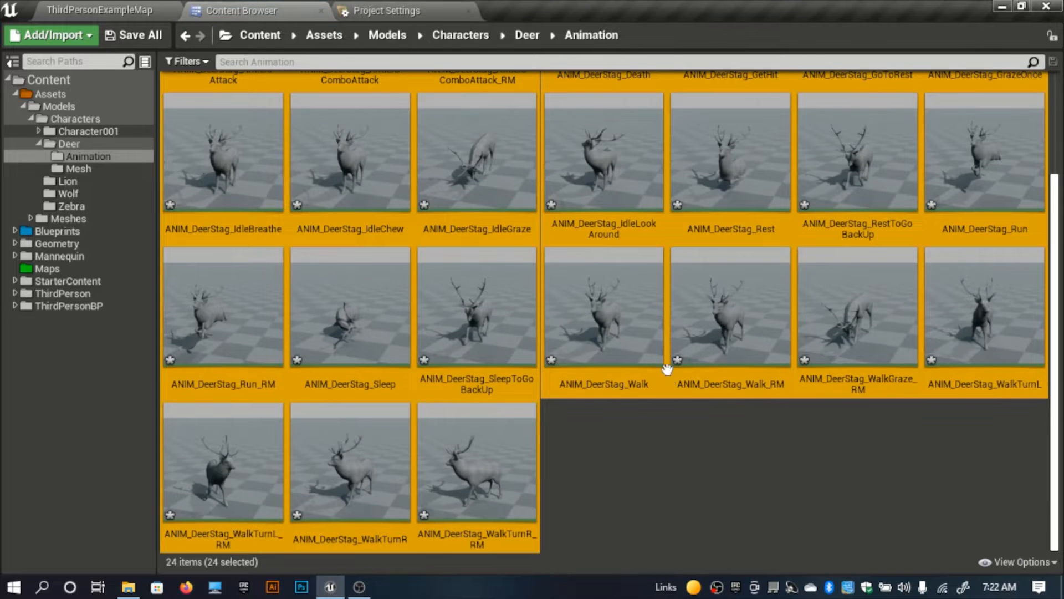
Step: Look over the imported deer animations and return to the Characters folder
{"action": "left_click", "coordinate": [638, 451]}
{"action": "scroll", "coordinate": [626, 451], "scroll_direction": "up", "scroll_amount": 3}
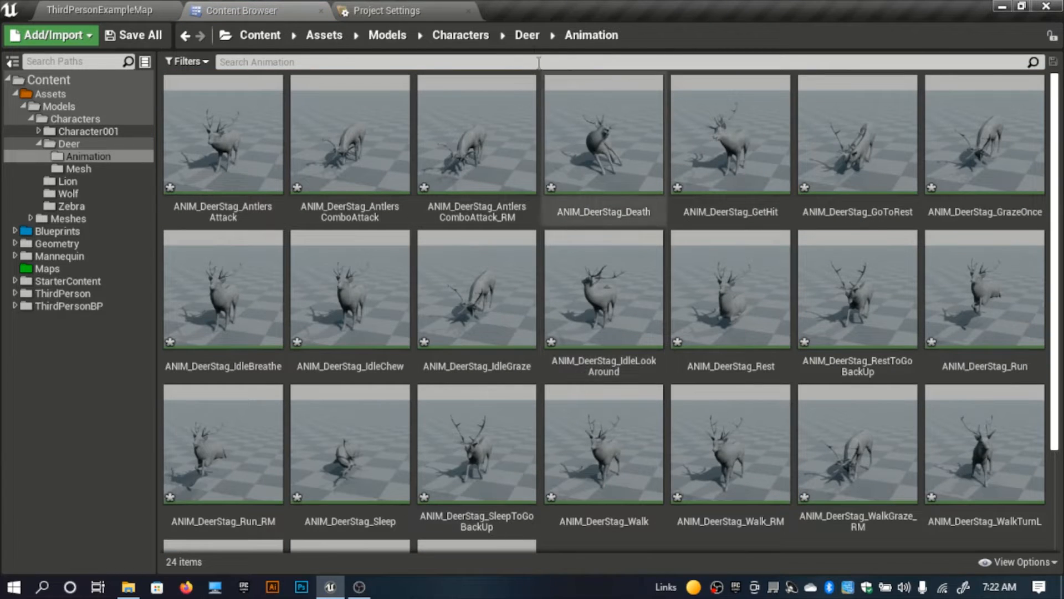
{"action": "left_click", "coordinate": [527, 36]}
{"action": "left_click", "coordinate": [461, 35]}
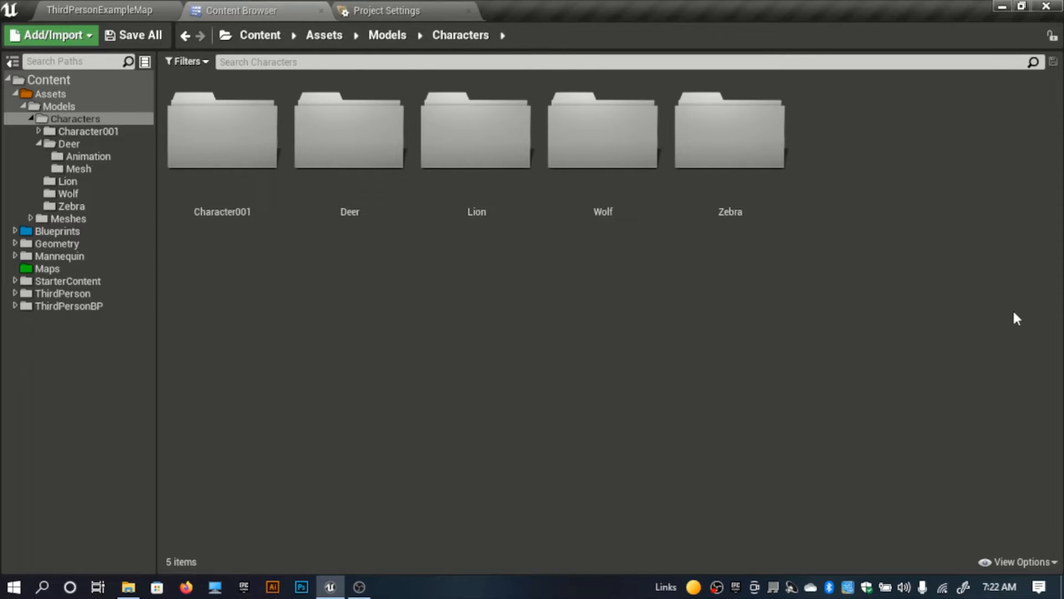
Step: Check the contents of the Deer character's Animation and Mesh folders
{"action": "key", "text": "Right"}
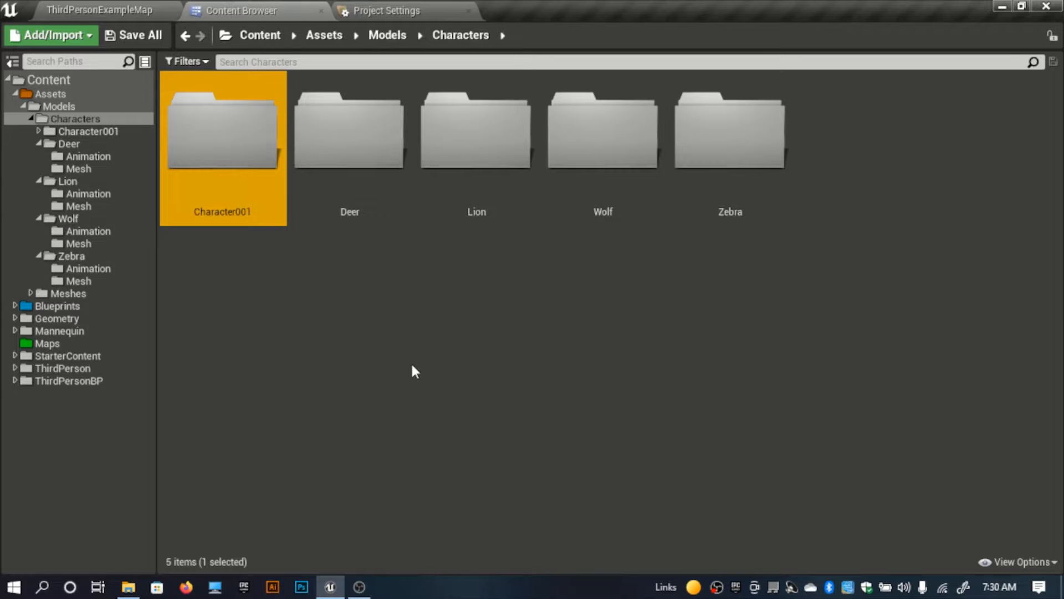
{"action": "left_click", "coordinate": [388, 366]}
{"action": "double_click", "coordinate": [347, 207]}
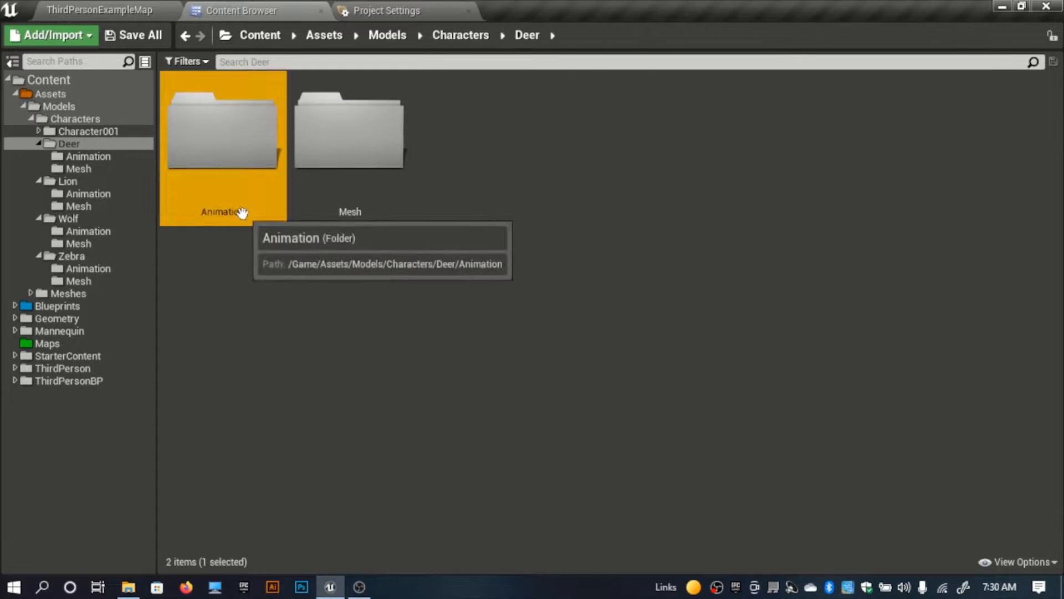
{"action": "double_click", "coordinate": [242, 211]}
{"action": "left_click", "coordinate": [527, 34]}
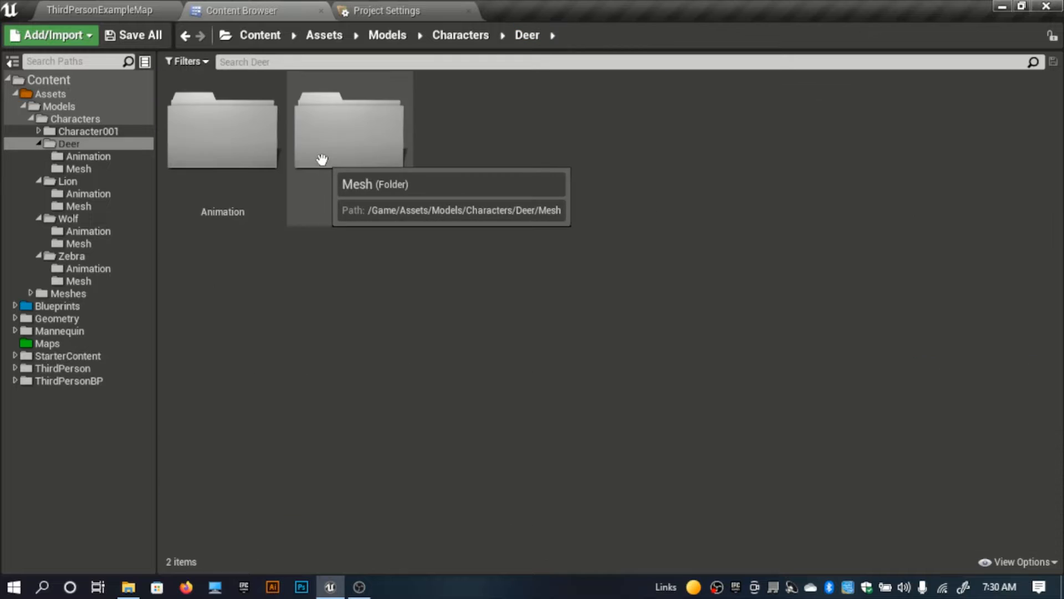
{"action": "double_click", "coordinate": [350, 138]}
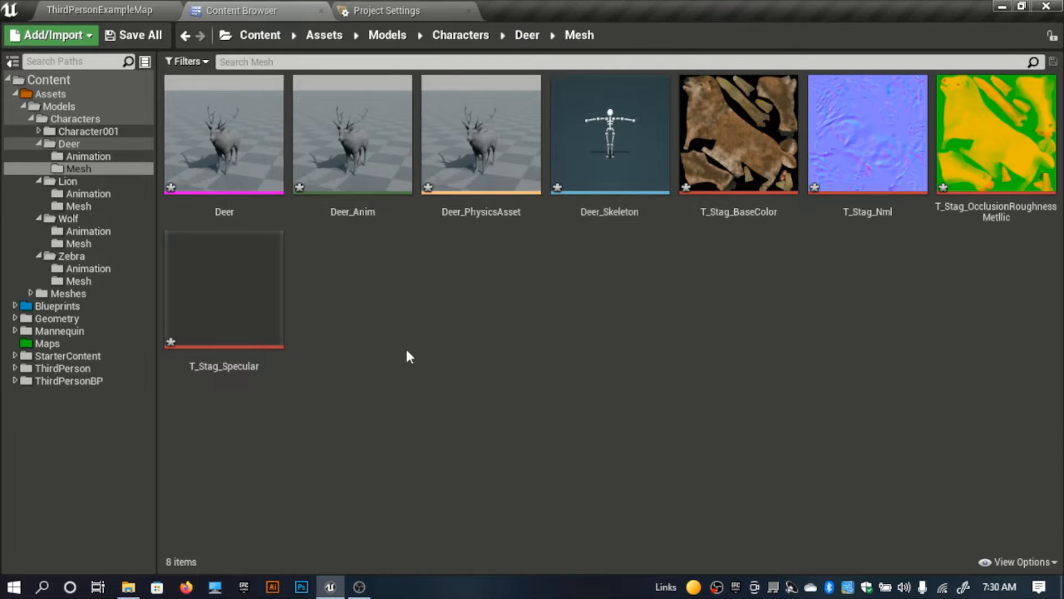
{"action": "left_click", "coordinate": [527, 35]}
{"action": "left_click", "coordinate": [466, 35]}
Step: Check the imported assets in the Lion character's Mesh folder
{"action": "left_click", "coordinate": [345, 185]}
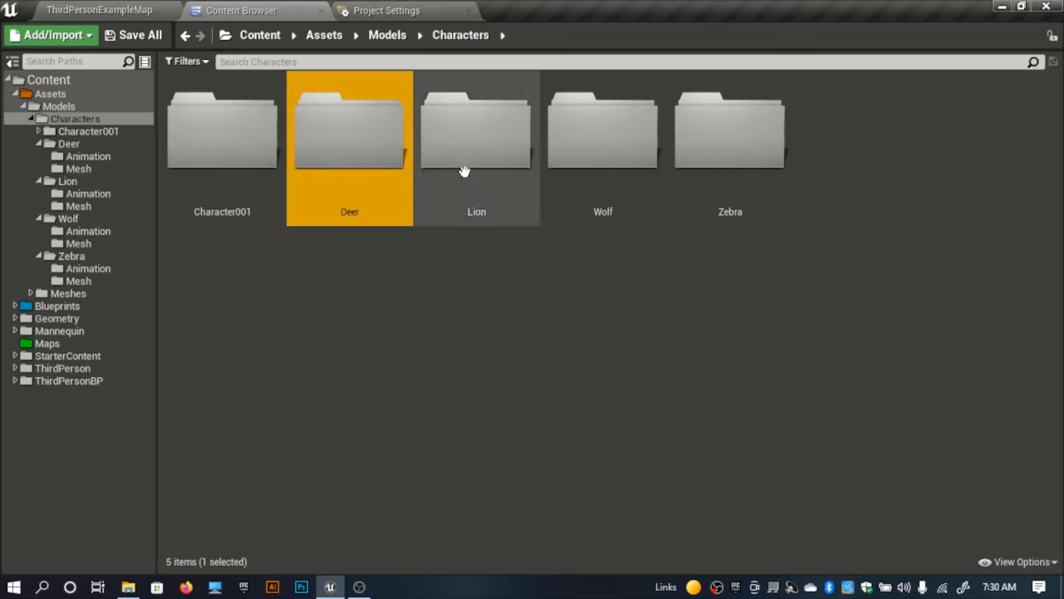
{"action": "double_click", "coordinate": [464, 171]}
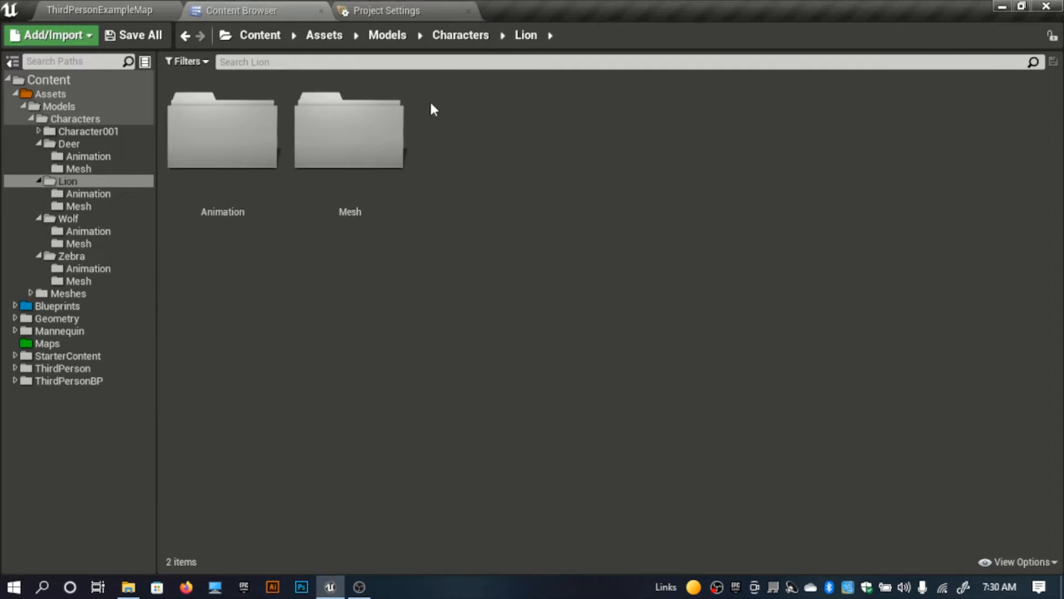
{"action": "left_click", "coordinate": [392, 149]}
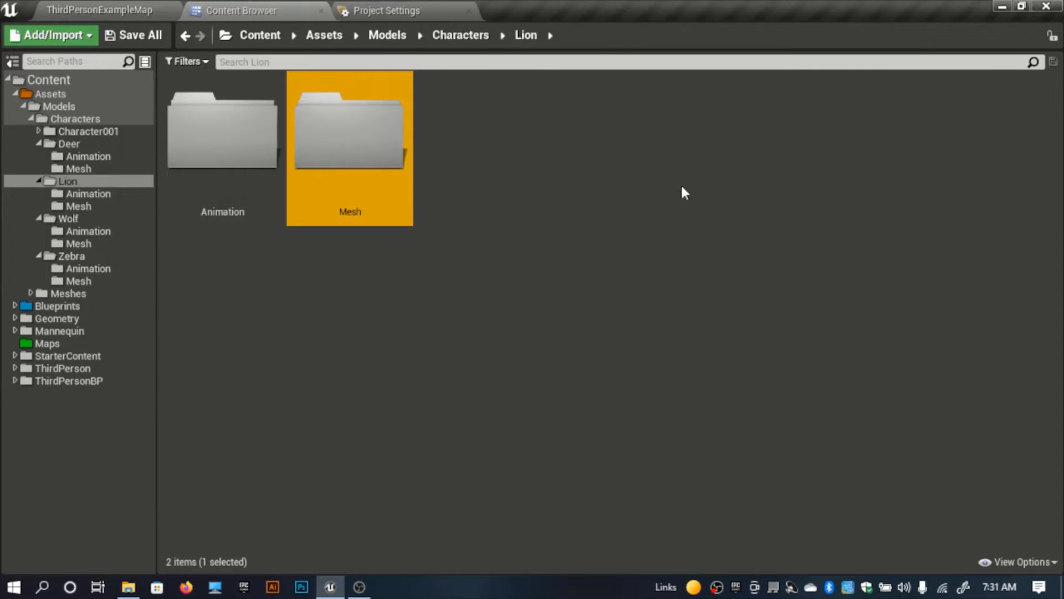
{"action": "double_click", "coordinate": [406, 190]}
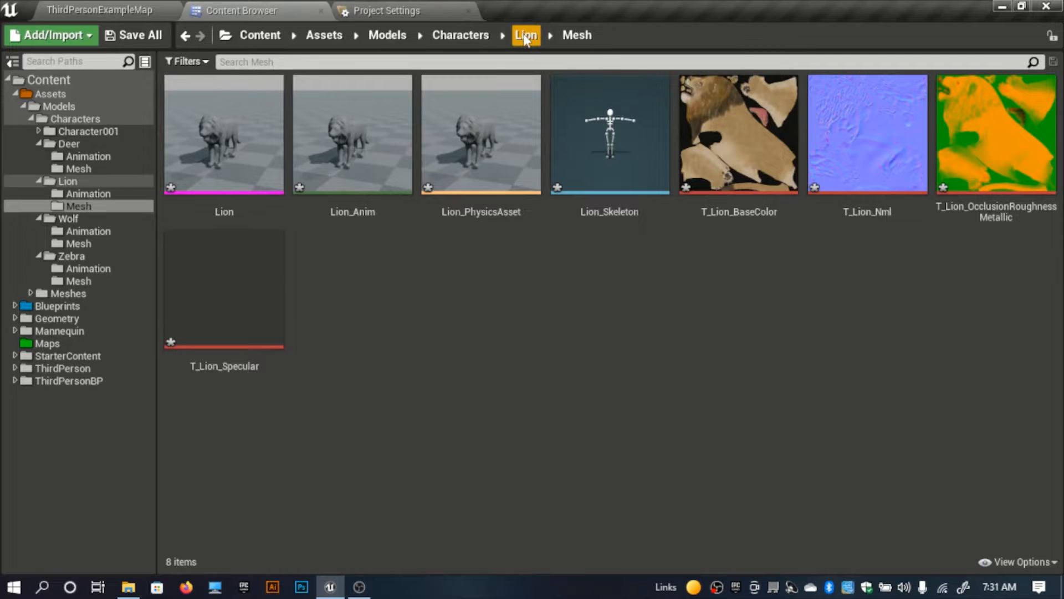
{"action": "left_click", "coordinate": [527, 37]}
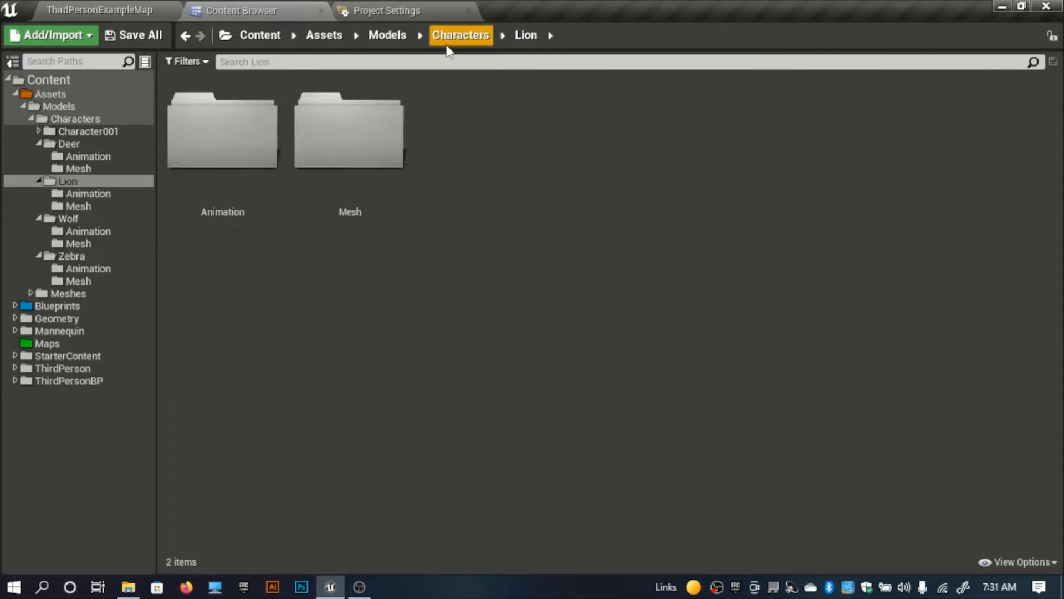
{"action": "left_click", "coordinate": [461, 35]}
Step: Check the imported assets in the Mesh folders of the Wolf and Zebra characters
{"action": "double_click", "coordinate": [655, 202]}
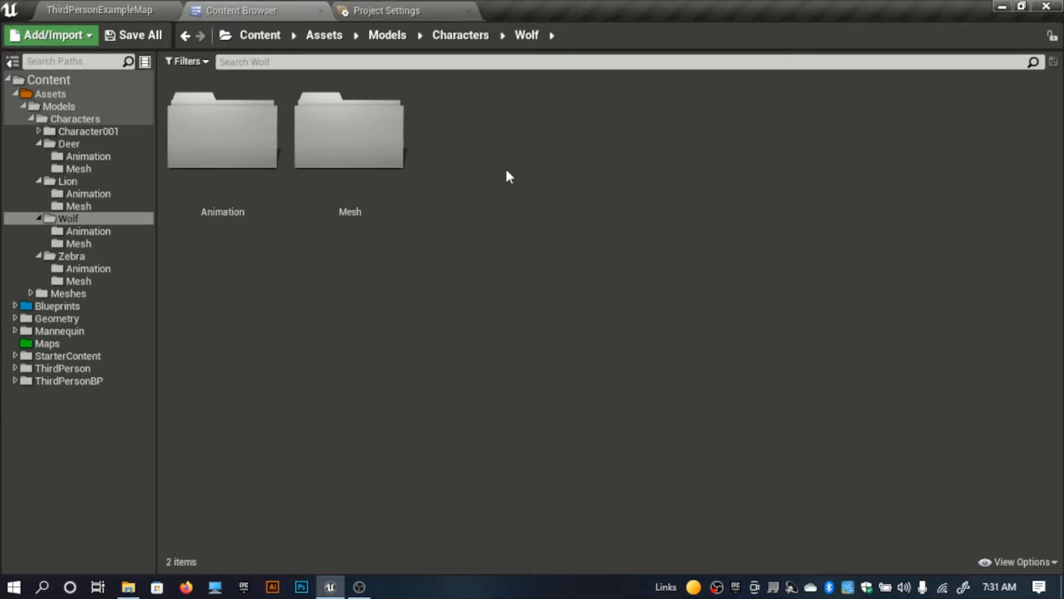
{"action": "double_click", "coordinate": [316, 175]}
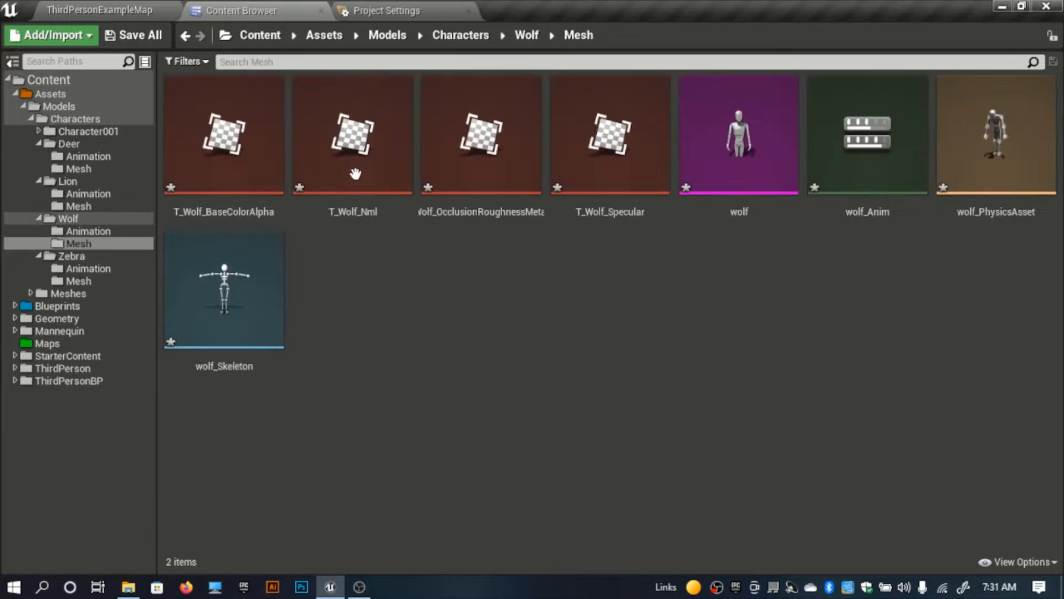
{"action": "left_click", "coordinate": [454, 36]}
{"action": "double_click", "coordinate": [739, 195]}
{"action": "left_click", "coordinate": [300, 161]}
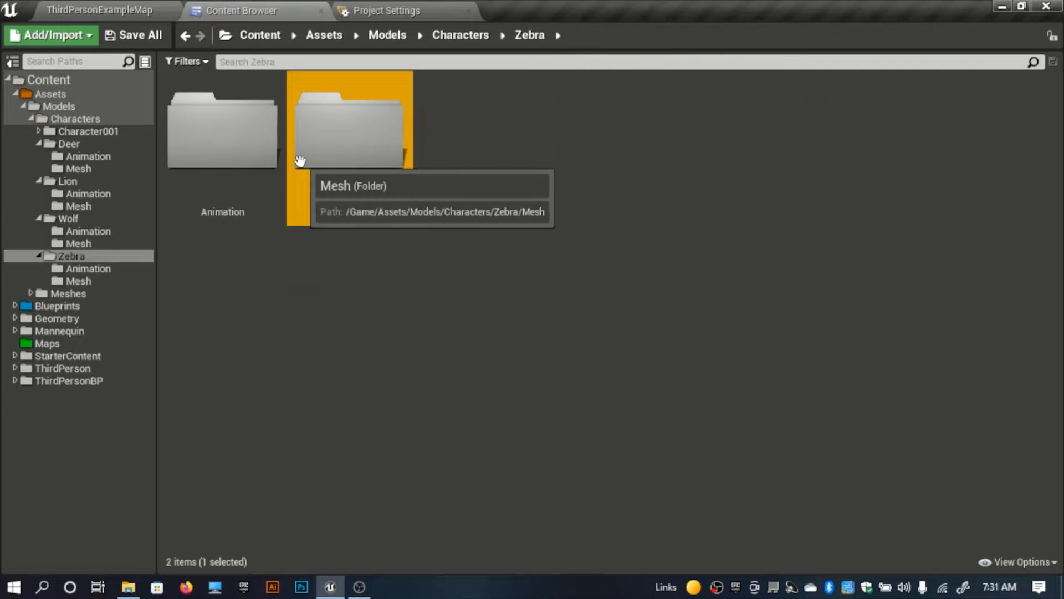
{"action": "double_click", "coordinate": [300, 161]}
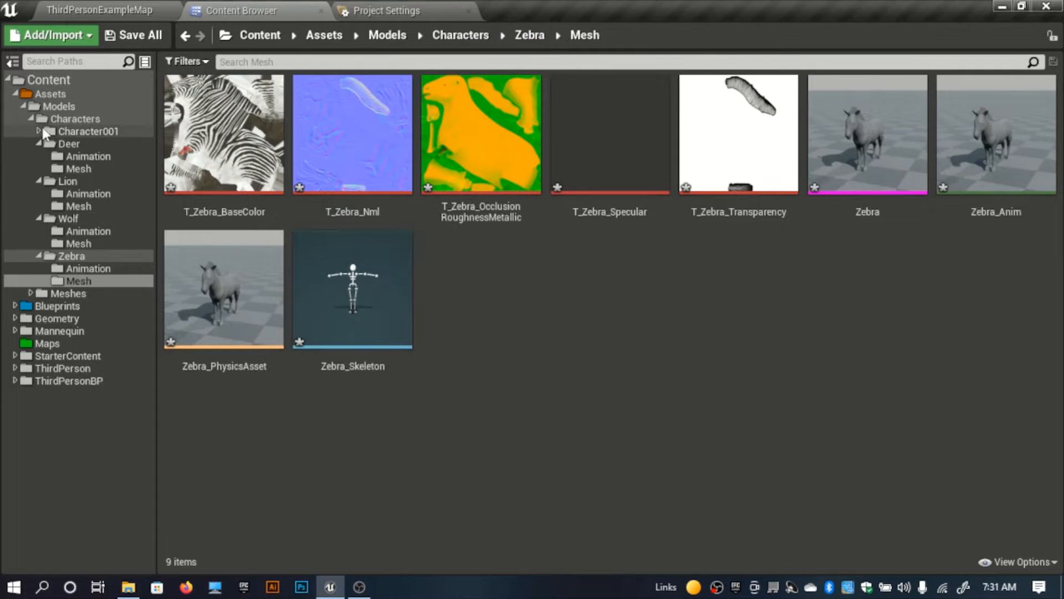
Step: Collapse the Assets folder tree and open the Blueprints/Materials/Master folder
{"action": "left_click", "coordinate": [19, 95]}
{"action": "left_click", "coordinate": [15, 94]}
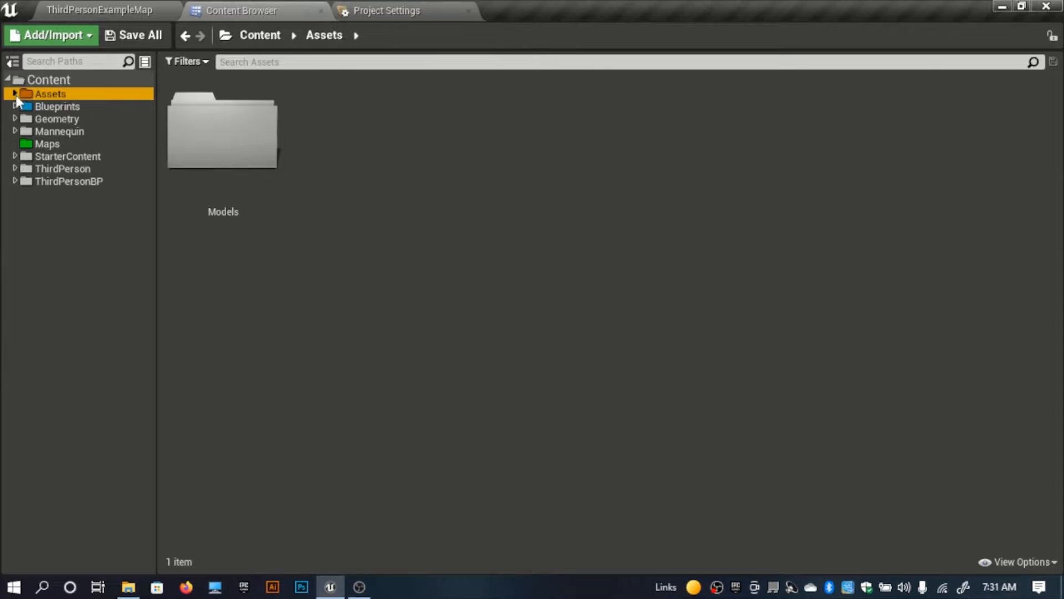
{"action": "left_click", "coordinate": [36, 106]}
{"action": "left_click", "coordinate": [375, 311]}
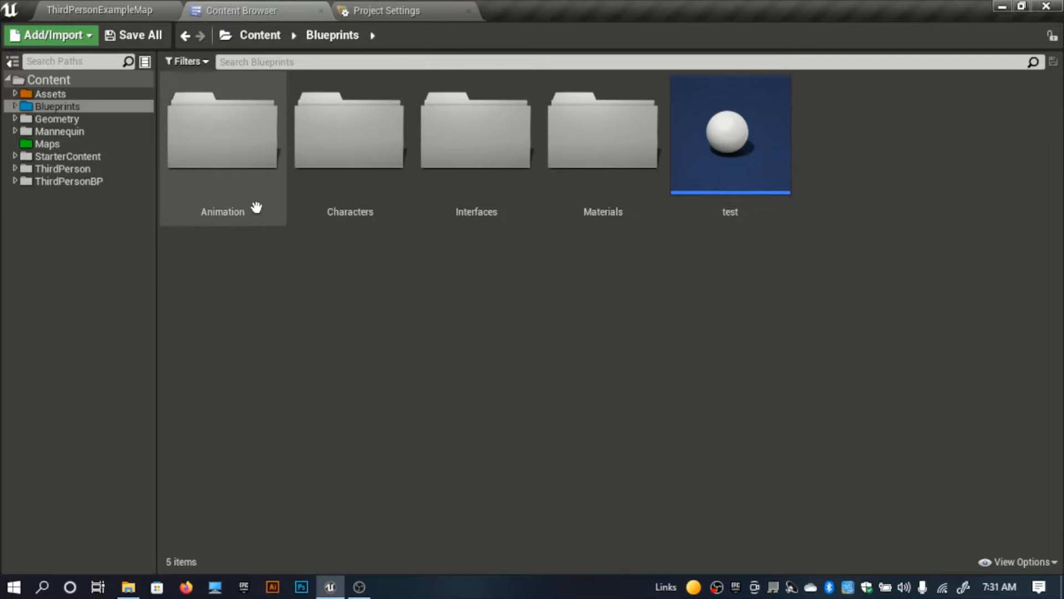
{"action": "double_click", "coordinate": [571, 202]}
{"action": "double_click", "coordinate": [347, 165]}
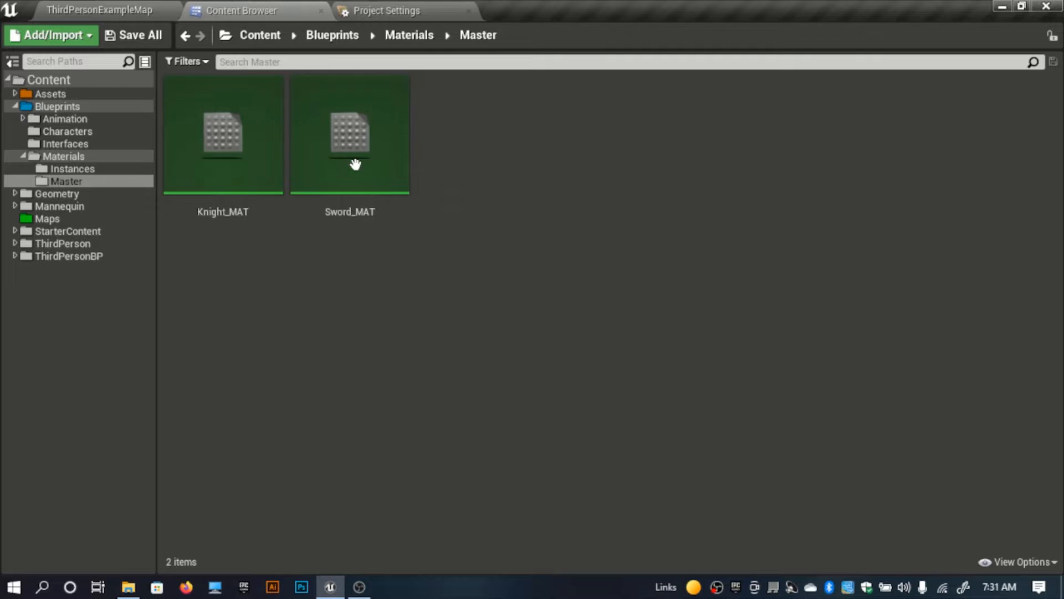
Step: Create a new material named AnimalMAster_MAT in the Master folder
{"action": "right_click", "coordinate": [511, 241]}
{"action": "left_click", "coordinate": [546, 278]}
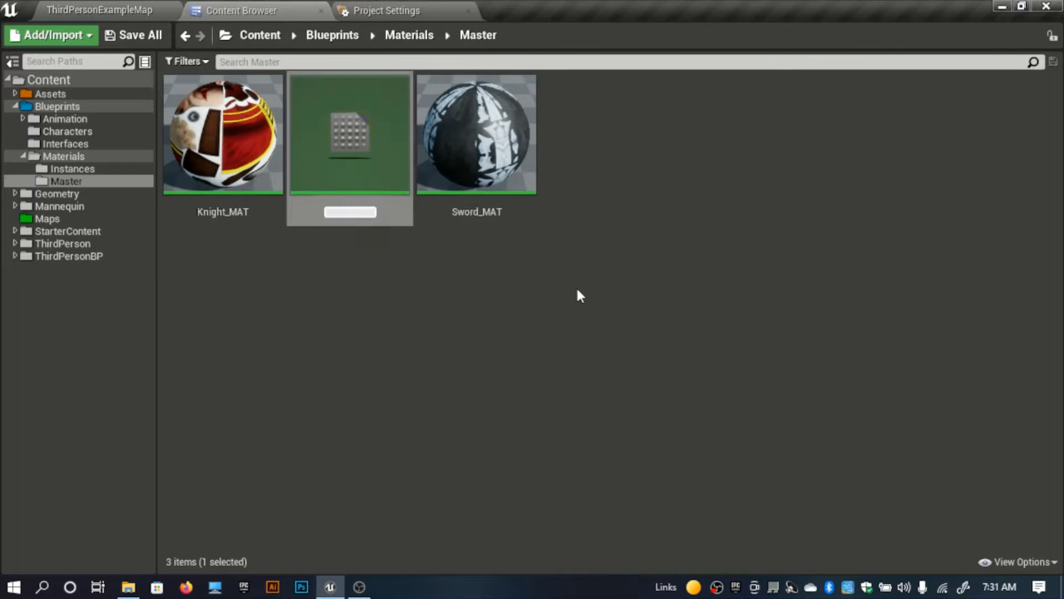
{"action": "type", "text": "AnimalMAster"}
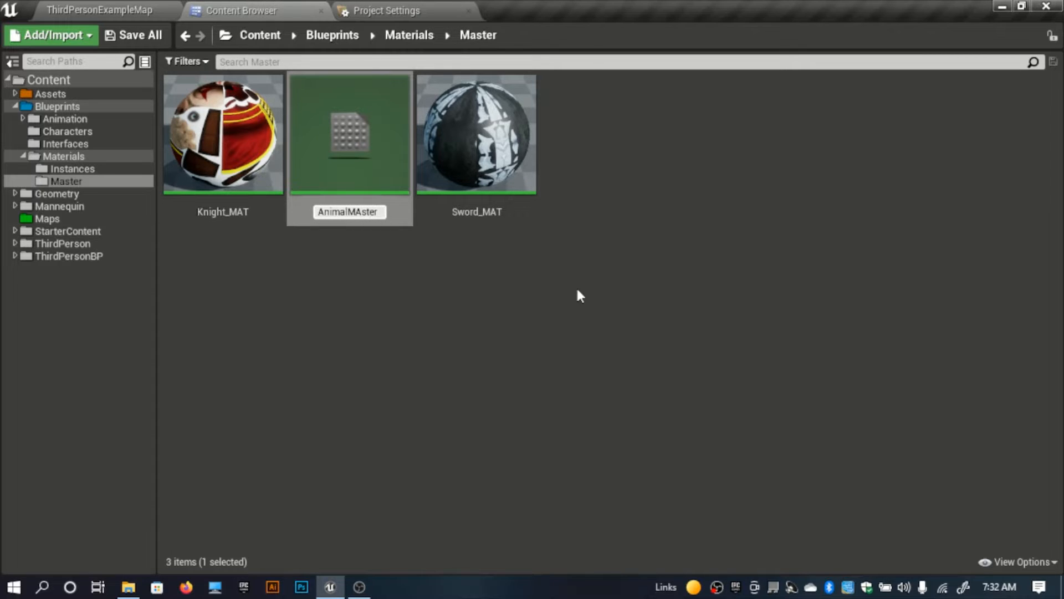
{"action": "type", "text": "_MAT"}
{"action": "key", "text": "Return"}
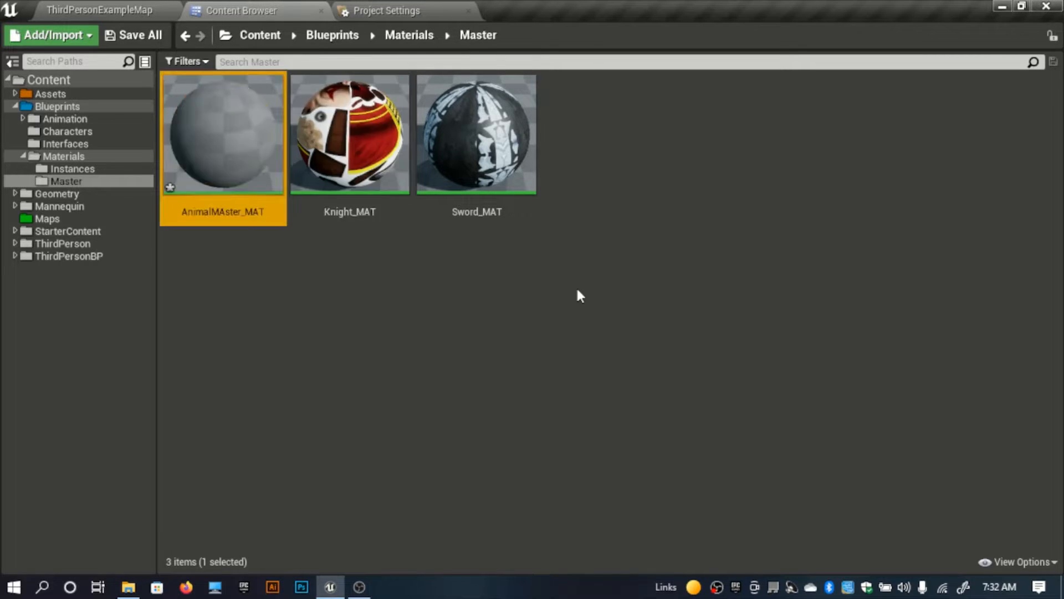
Step: Create a material instance of AnimalMAster_MAT and name it Deer_MAT
{"action": "right_click", "coordinate": [215, 142]}
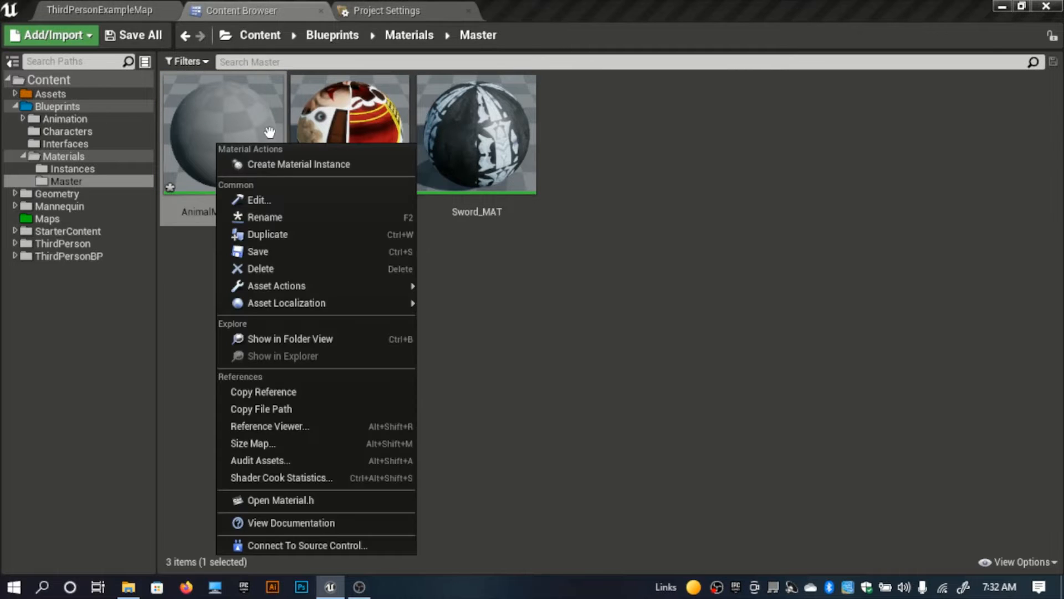
{"action": "left_click", "coordinate": [286, 164]}
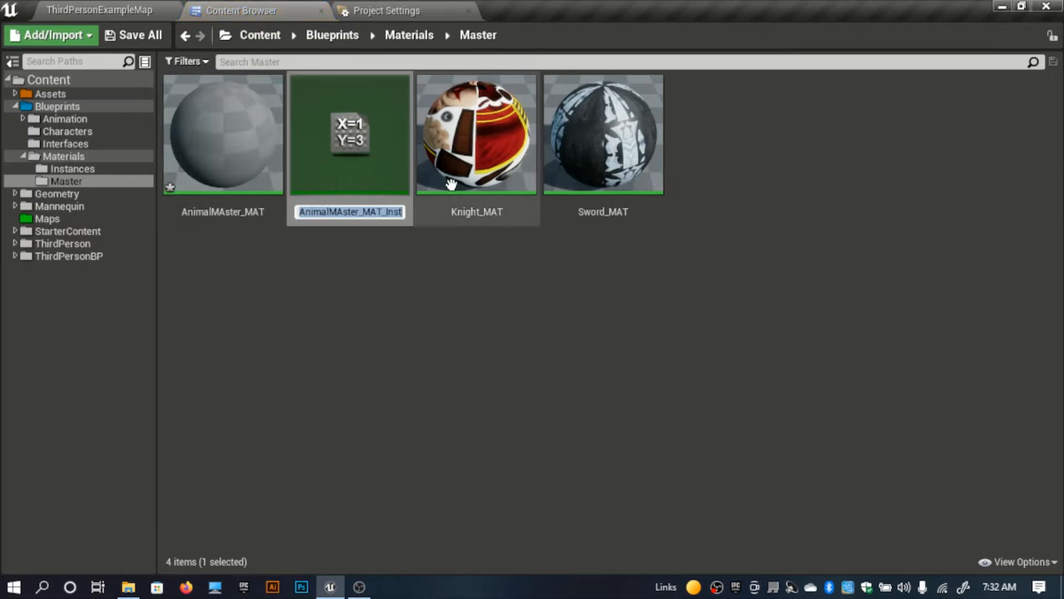
{"action": "type", "text": "Deer"}
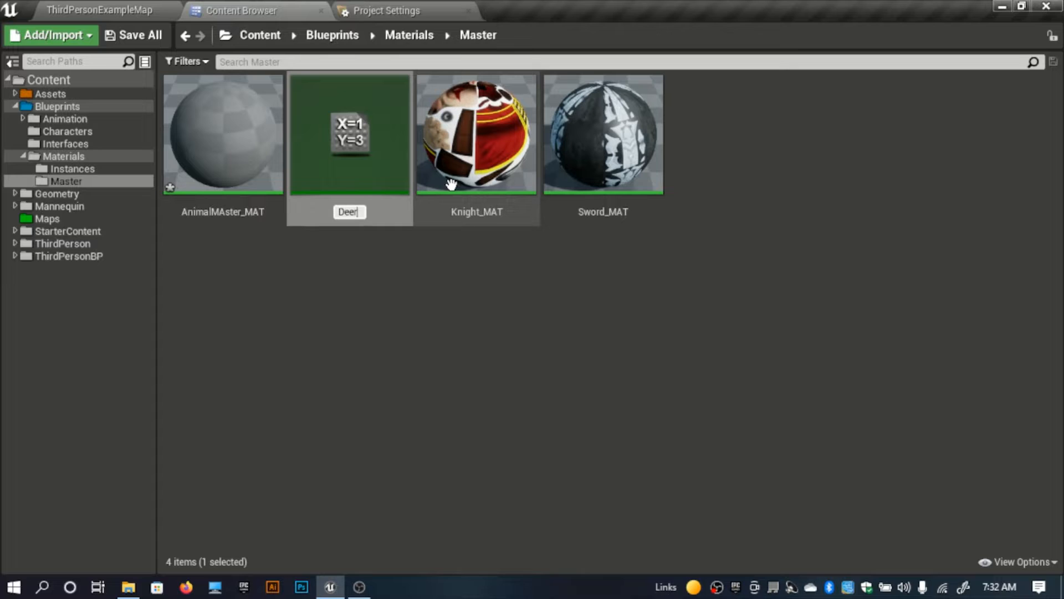
{"action": "type", "text": "_MAT"}
{"action": "key", "text": "Return"}
{"action": "left_click", "coordinate": [344, 371]}
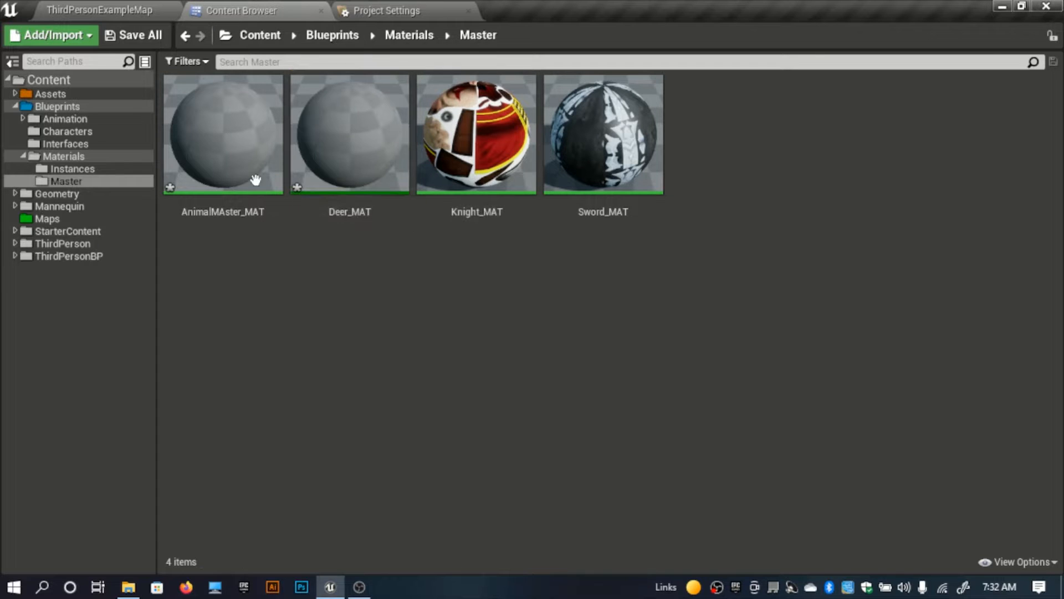
{"action": "left_click", "coordinate": [373, 211]}
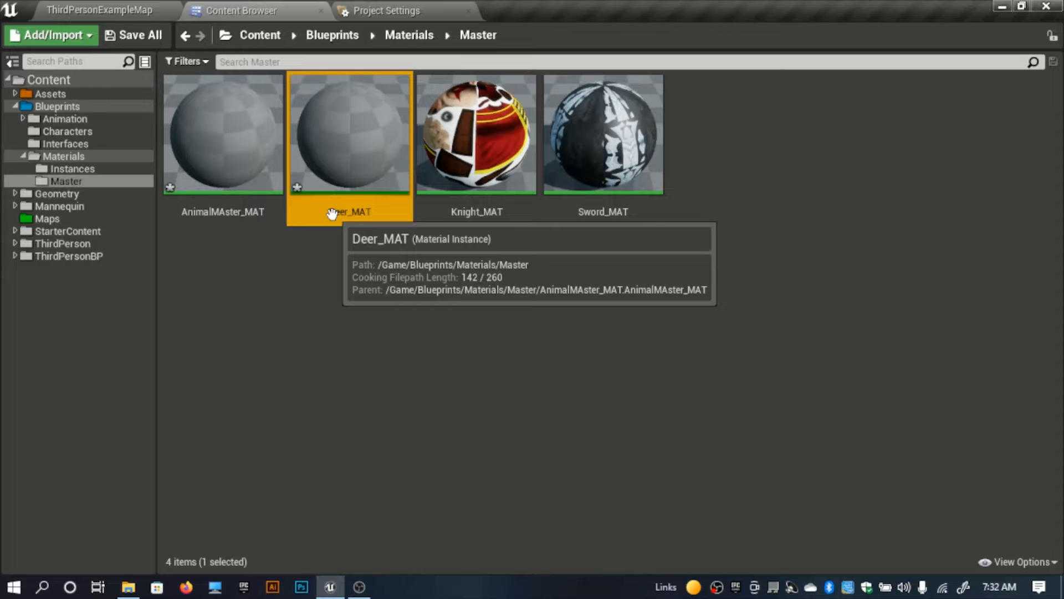
{"action": "left_click", "coordinate": [339, 244]}
{"action": "left_click", "coordinate": [257, 163]}
{"action": "left_click", "coordinate": [341, 311]}
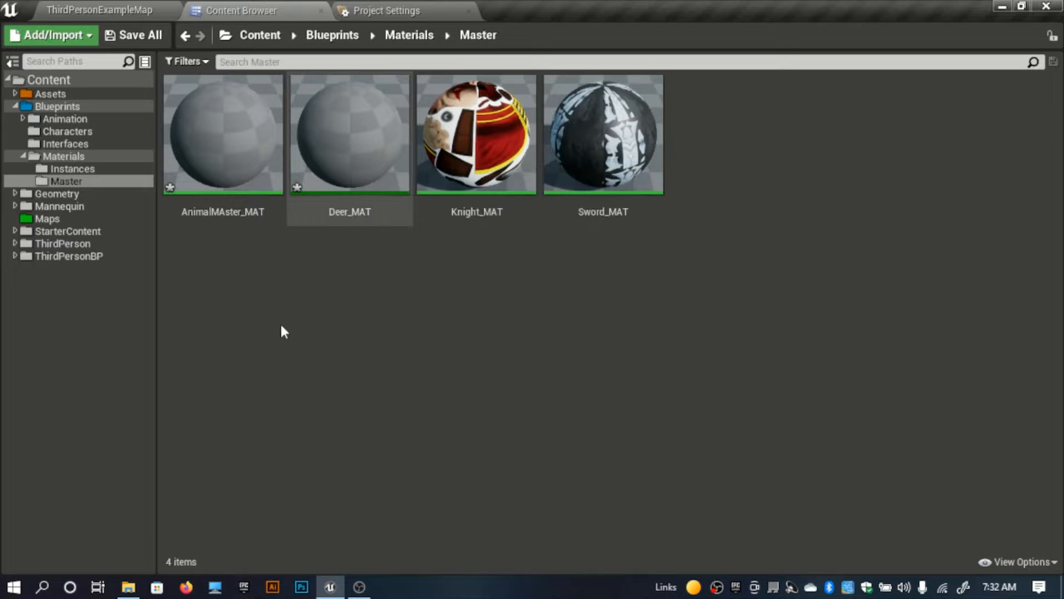
Step: Create a material instance of AnimalMAster_MAT and name it Lion_MAT
{"action": "left_click", "coordinate": [221, 178]}
{"action": "right_click", "coordinate": [223, 165]}
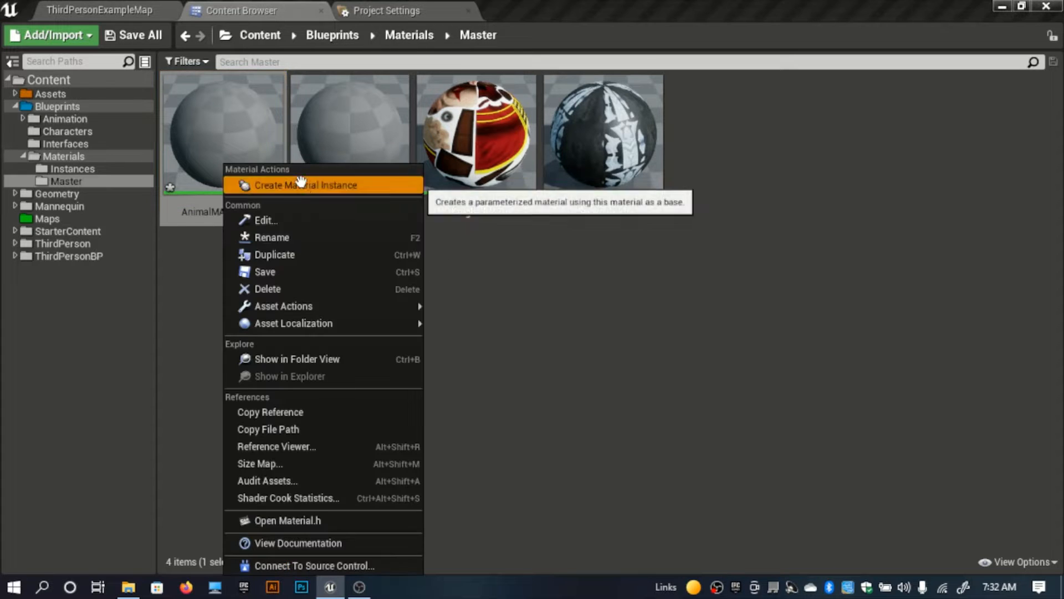
{"action": "left_click", "coordinate": [300, 184]}
{"action": "type", "text": "Lion_MAT"}
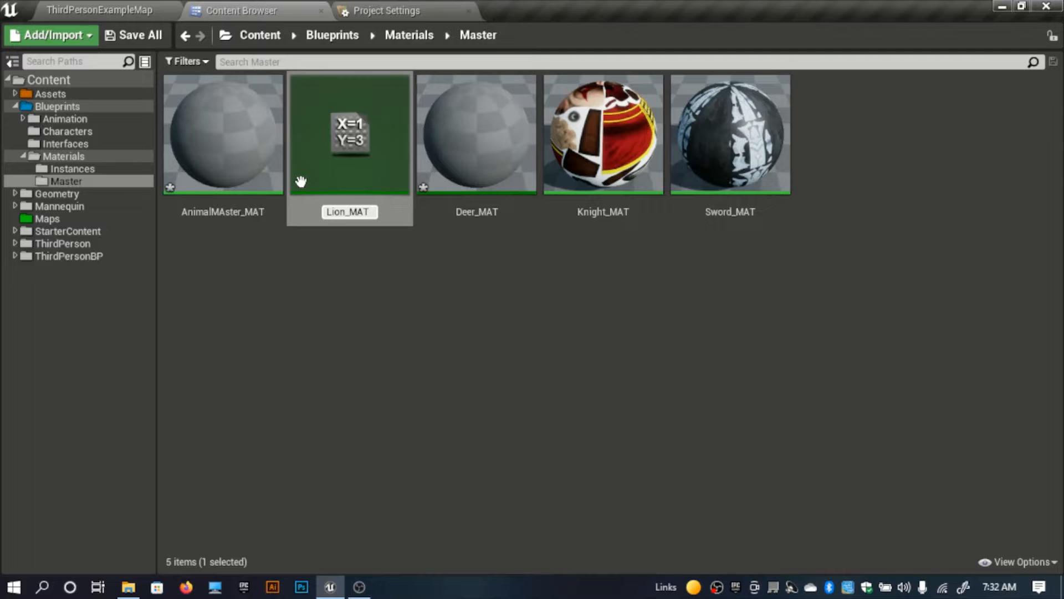
{"action": "key", "text": "Return"}
{"action": "left_click", "coordinate": [297, 333]}
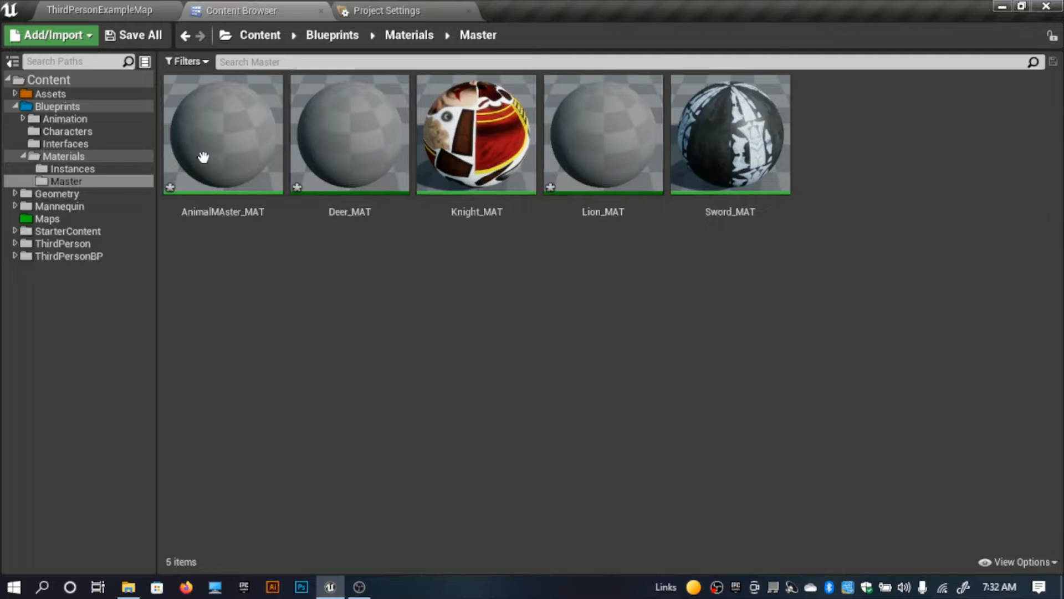
Step: Create a material instance of AnimalMAster_MAT and name it Wolf_MAT
{"action": "right_click", "coordinate": [205, 161]}
{"action": "left_click", "coordinate": [258, 178]}
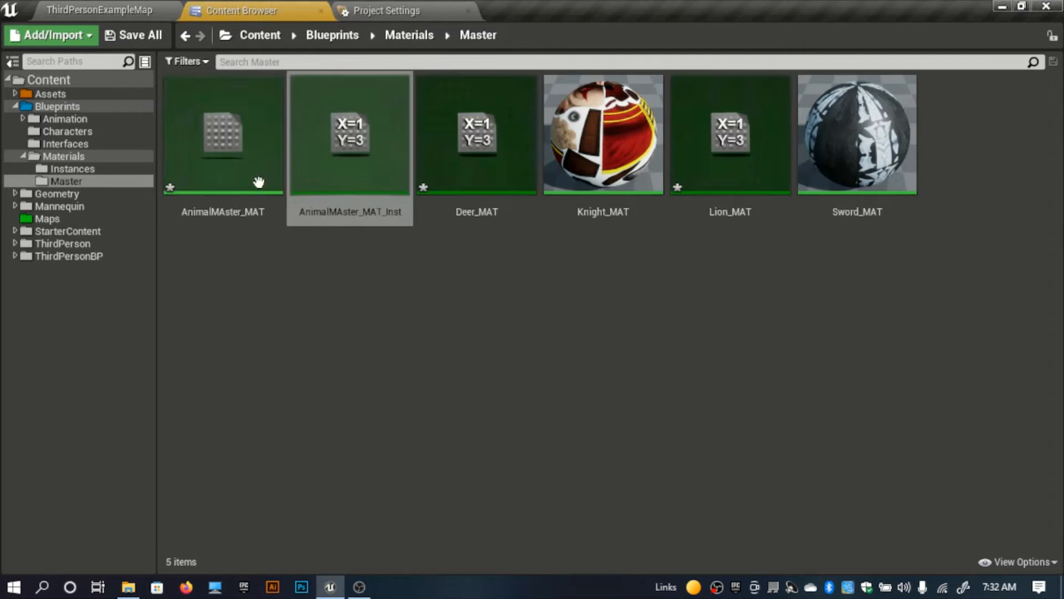
{"action": "type", "text": "Wolf_MAT"}
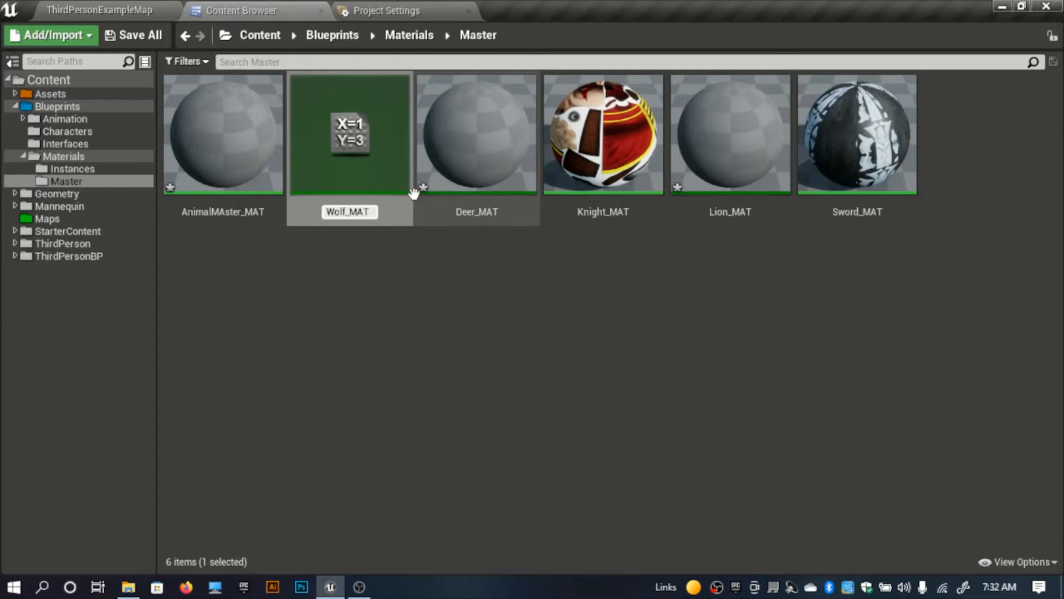
{"action": "key", "text": "Return"}
{"action": "left_click", "coordinate": [342, 256]}
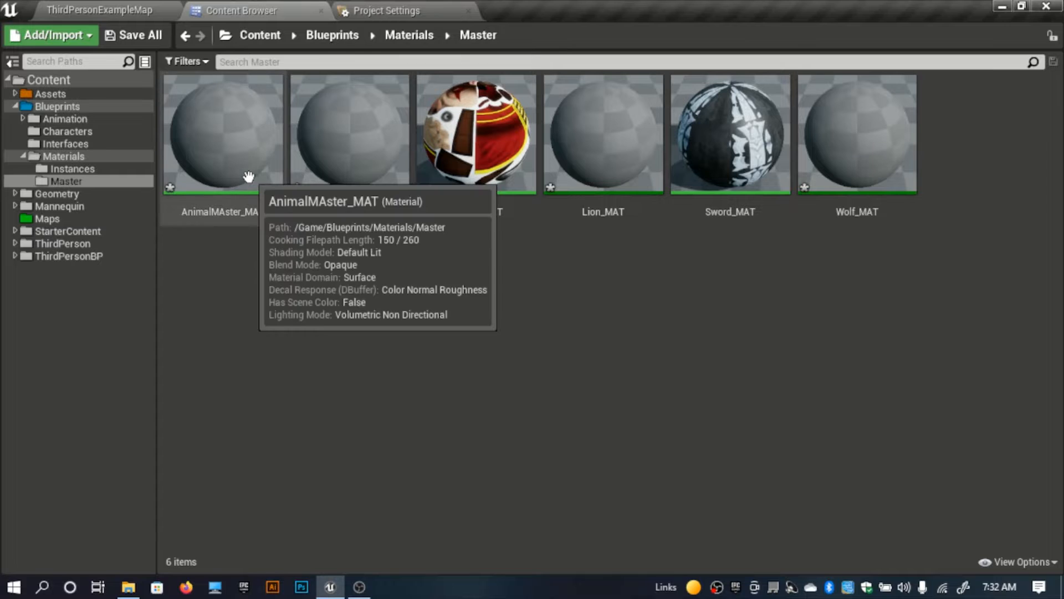
Step: Create a material instance of AnimalMAster_MAT and name it Zebra_MAT
{"action": "left_click", "coordinate": [249, 178]}
{"action": "right_click", "coordinate": [250, 166]}
{"action": "left_click", "coordinate": [300, 183]}
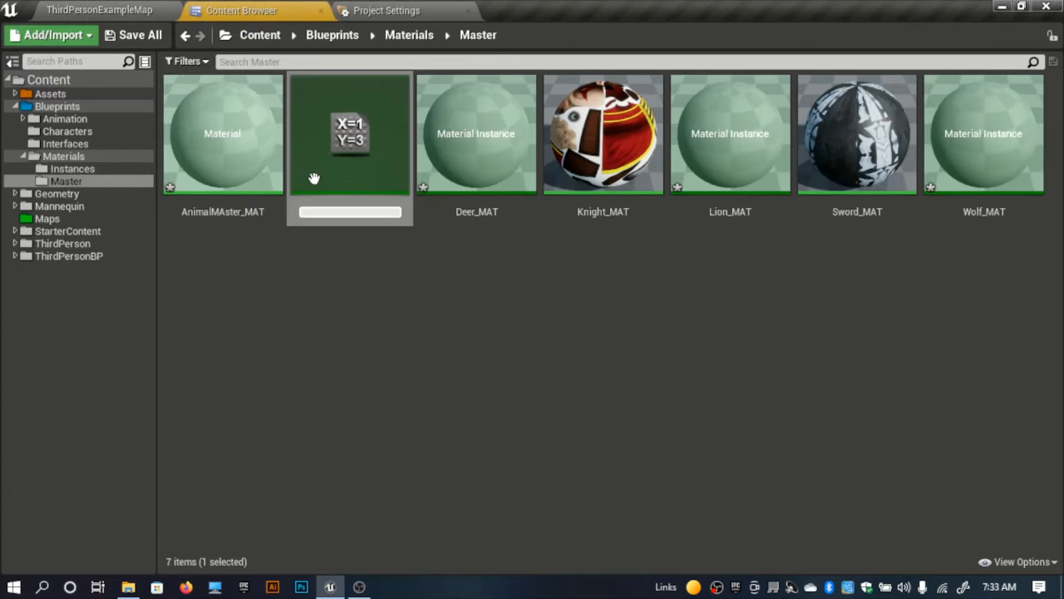
{"action": "type", "text": "Zebra_MAT"}
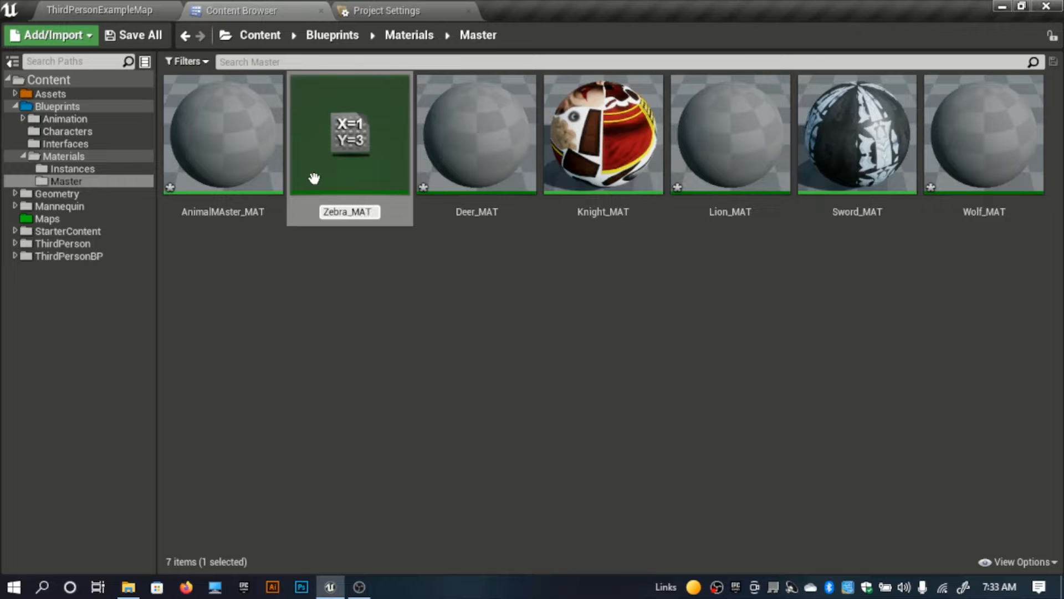
{"action": "key", "text": "Return"}
{"action": "left_click", "coordinate": [299, 407]}
Step: Delete the old Deer_MAT, Lion_MAT, Wolf_MAT and Zebra_MAT material instances from the Instances folder
{"action": "left_click", "coordinate": [86, 169]}
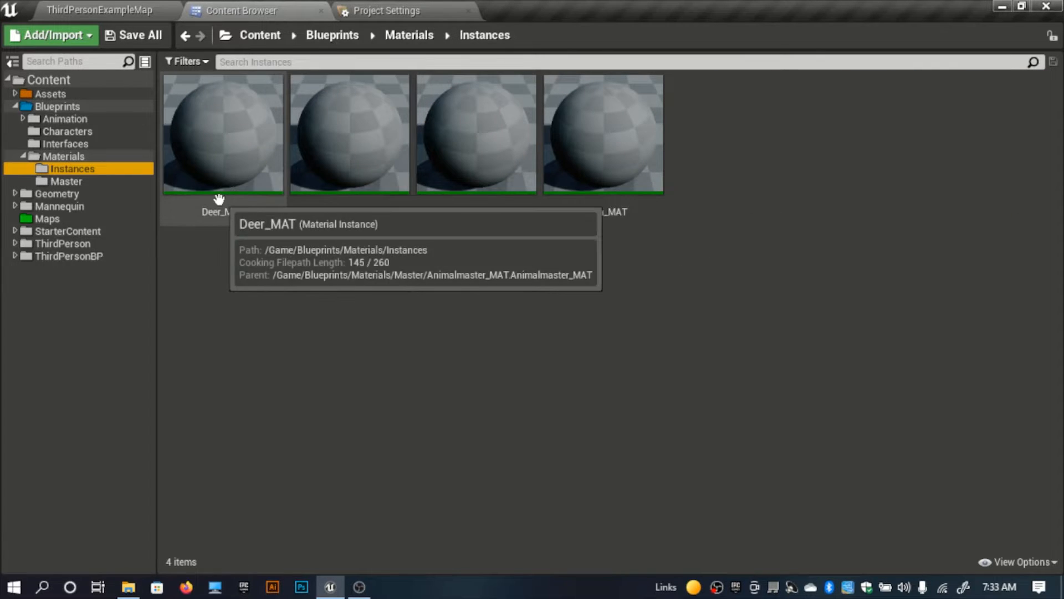
{"action": "left_click", "coordinate": [219, 198]}
{"action": "left_click", "coordinate": [778, 247]}
{"action": "left_click", "coordinate": [258, 186]}
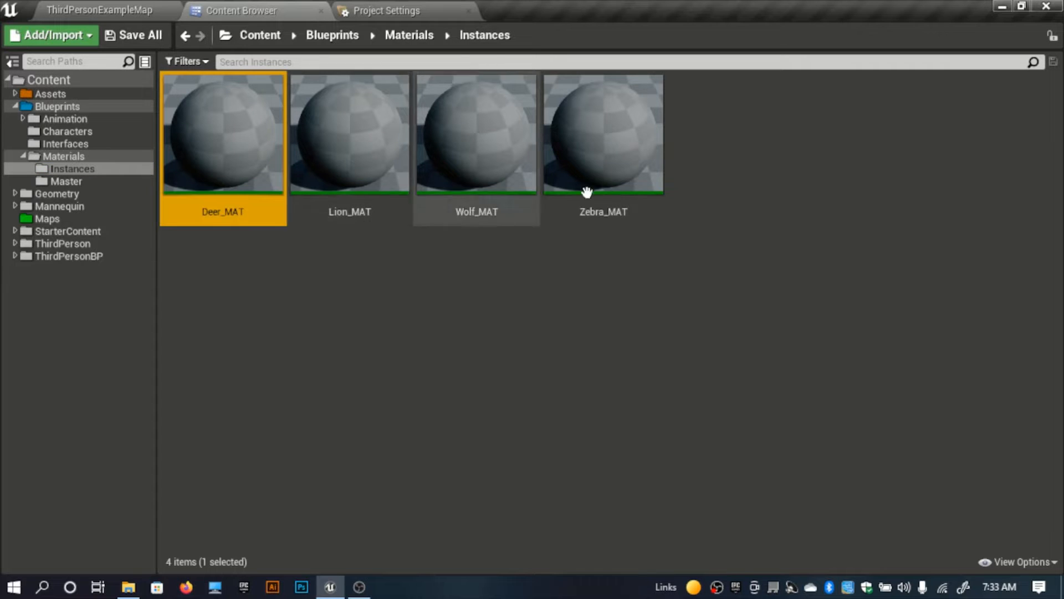
{"action": "left_click", "coordinate": [656, 177], "text": "shift"}
{"action": "key", "text": "Delete"}
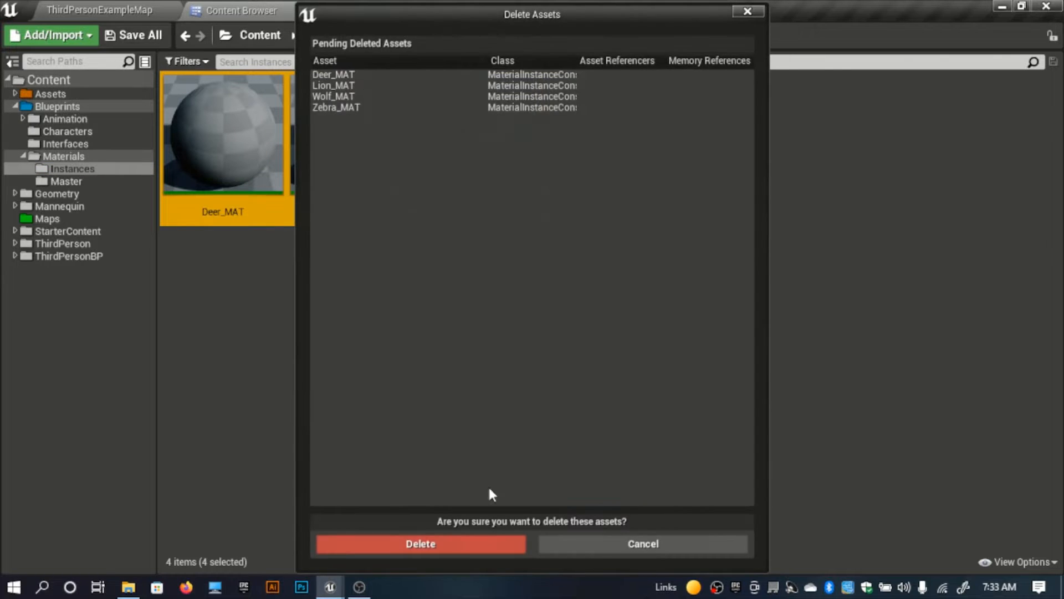
{"action": "left_click", "coordinate": [470, 547]}
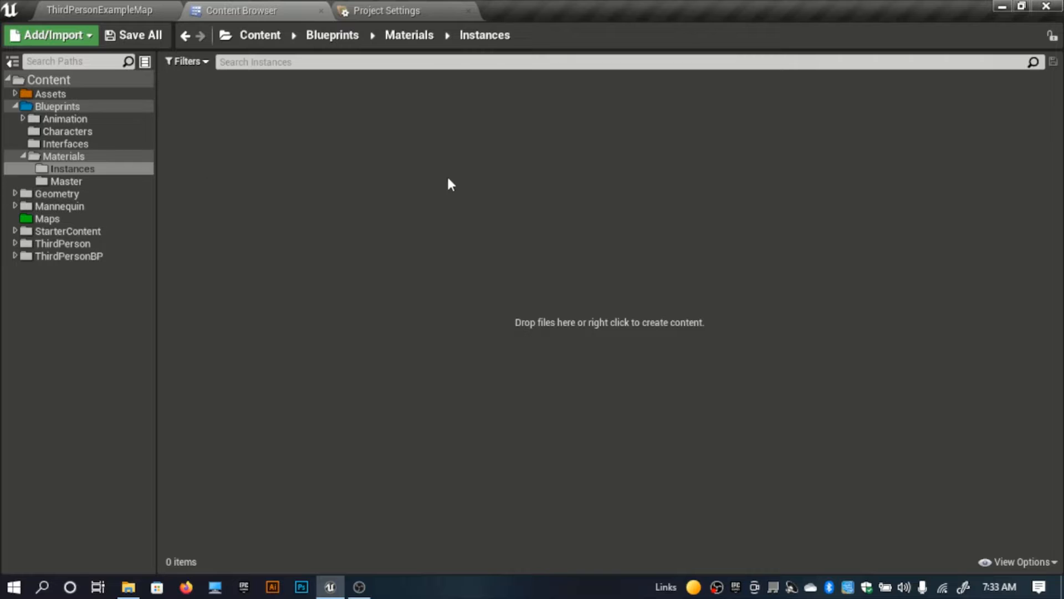
Step: Move Deer_MAT, Lion_MAT, Wolf_MAT and Zebra_MAT from the Master folder into the Instances folder
{"action": "left_click", "coordinate": [71, 180]}
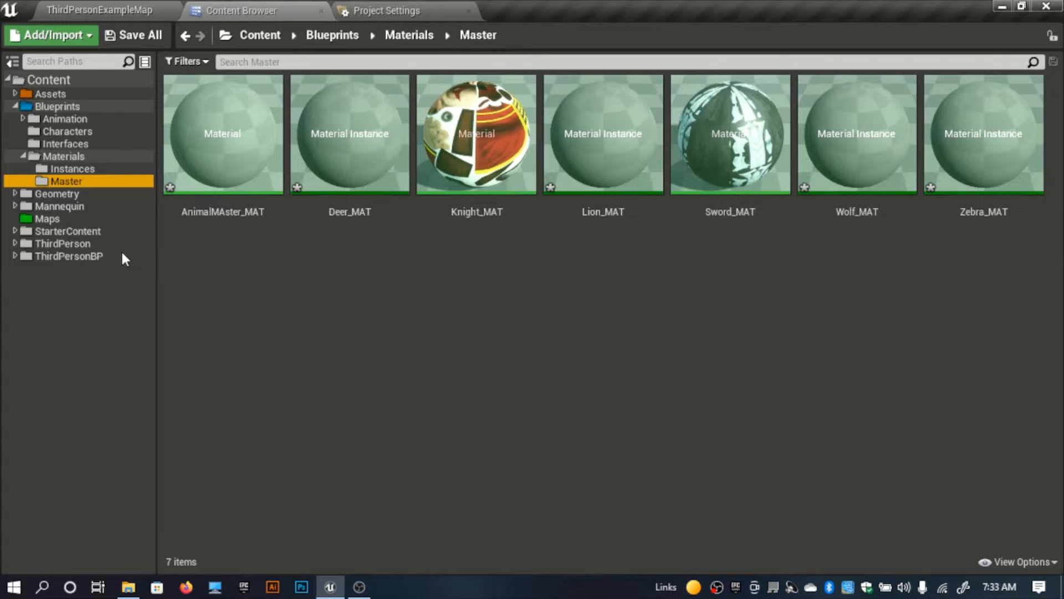
{"action": "left_click_drag", "start_coordinate": [346, 167], "coordinate": [700, 262]}
{"action": "left_click", "coordinate": [567, 425]}
{"action": "left_click", "coordinate": [356, 194]}
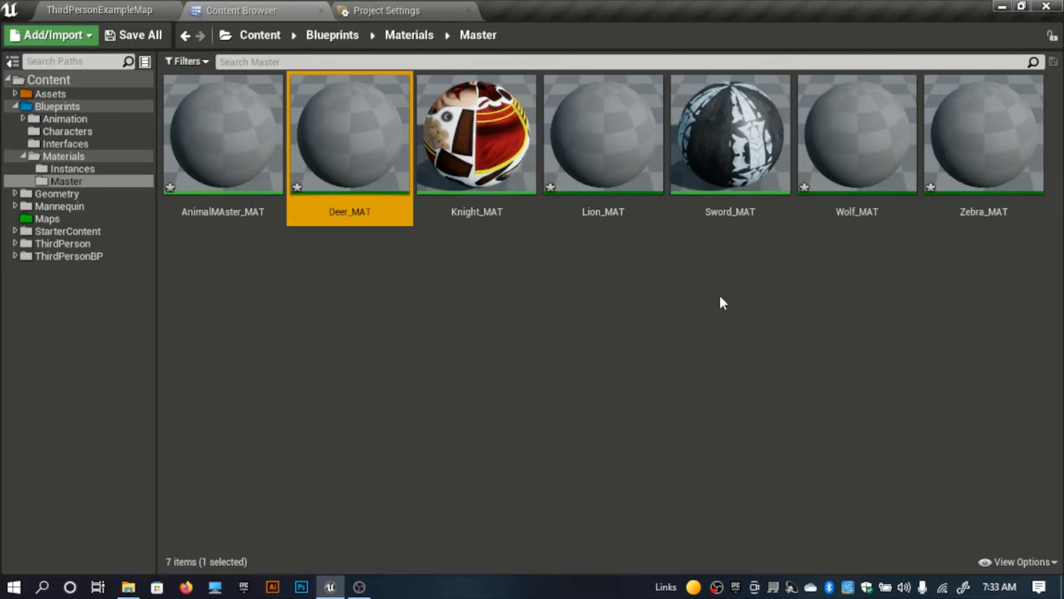
{"action": "left_click", "coordinate": [604, 166], "text": "ctrl"}
{"action": "left_click", "coordinate": [838, 166], "text": "ctrl"}
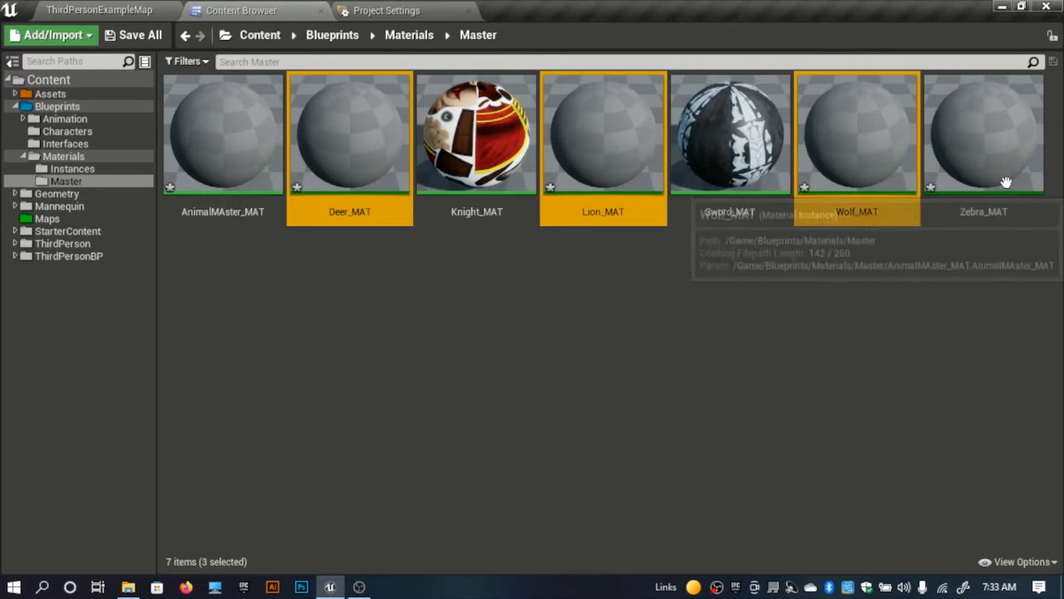
{"action": "left_click", "coordinate": [992, 193], "text": "ctrl"}
{"action": "left_click_drag", "start_coordinate": [992, 193], "coordinate": [141, 169]}
{"action": "left_click", "coordinate": [160, 192]}
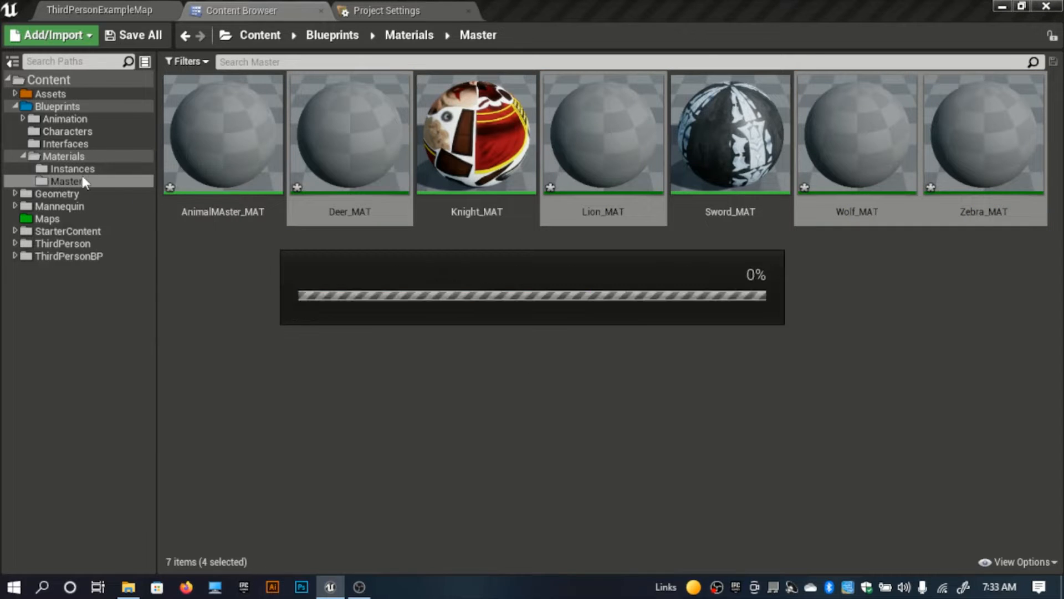
Step: Open the Instances folder under Materials to check the moved animal material instances
{"action": "left_click", "coordinate": [420, 39]}
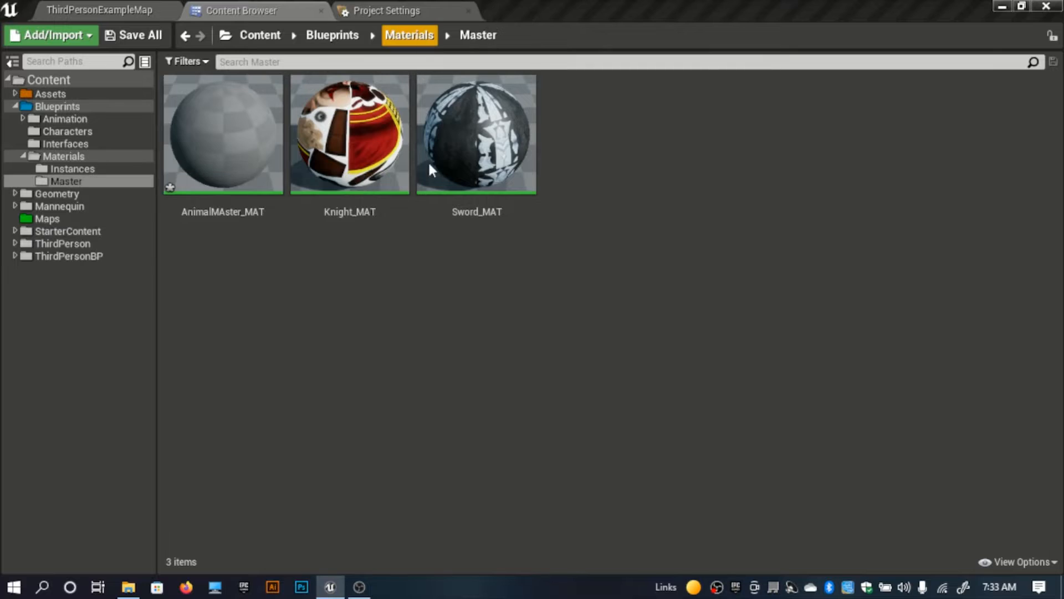
{"action": "right_click", "coordinate": [490, 168]}
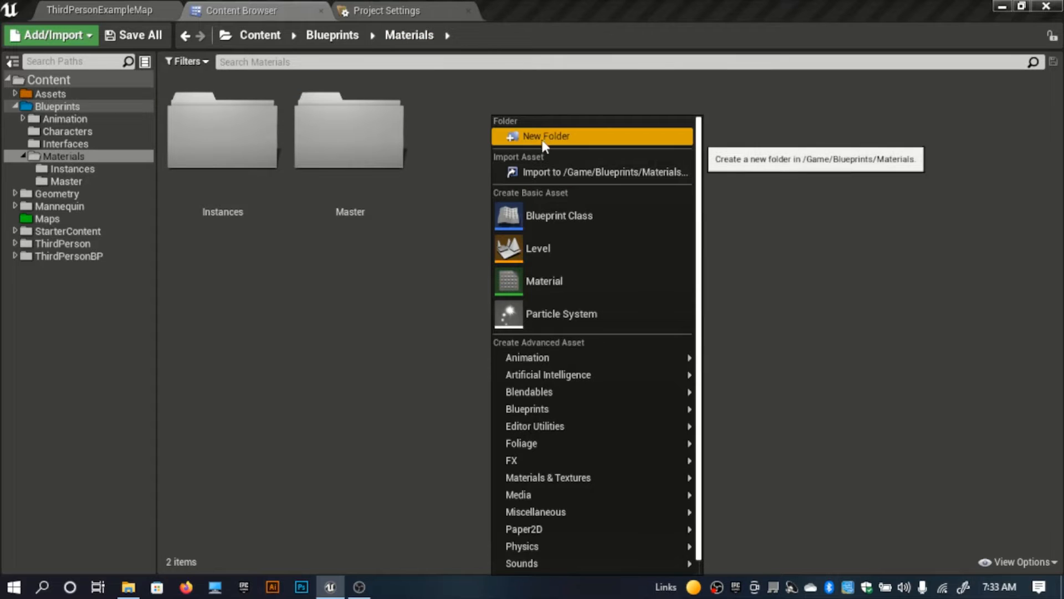
{"action": "left_click", "coordinate": [331, 323]}
{"action": "double_click", "coordinate": [251, 209]}
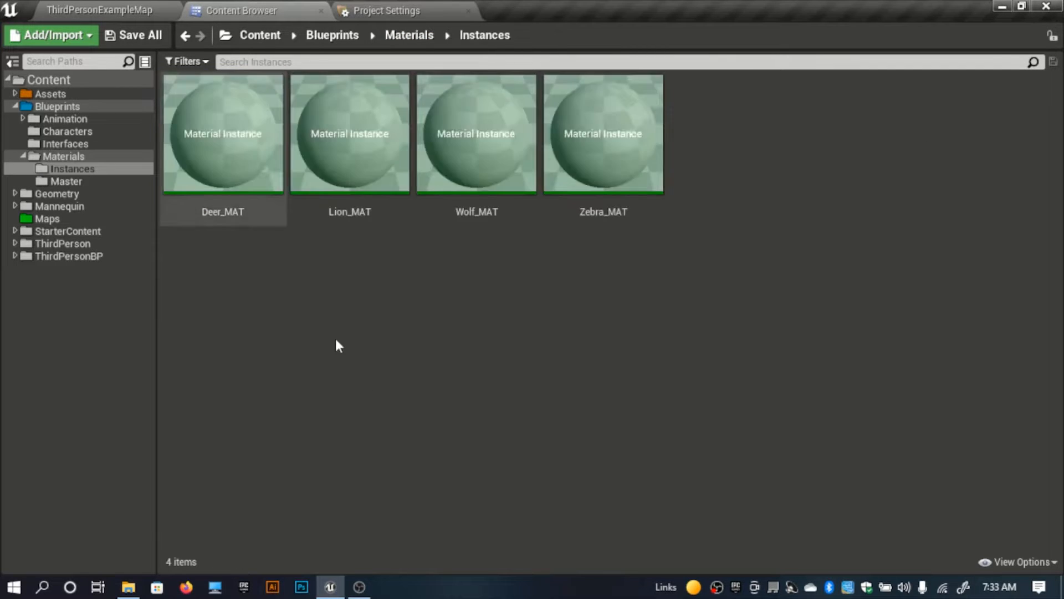
Step: Open AnimalMAster_MAT from the Master folder for editing and make room beside its material node in the graph
{"action": "left_click", "coordinate": [414, 37]}
{"action": "double_click", "coordinate": [327, 166]}
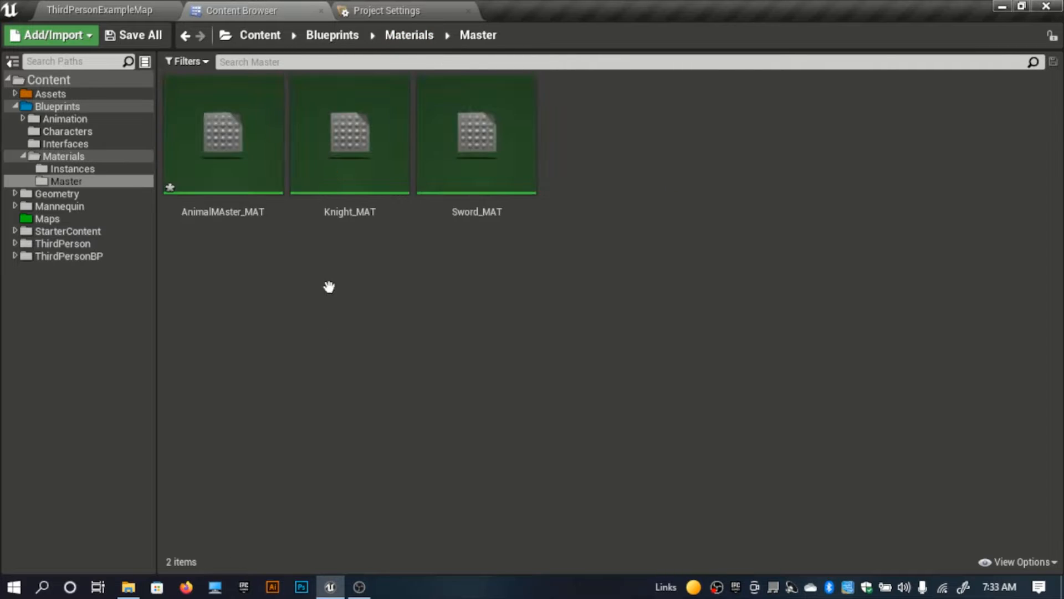
{"action": "double_click", "coordinate": [237, 183]}
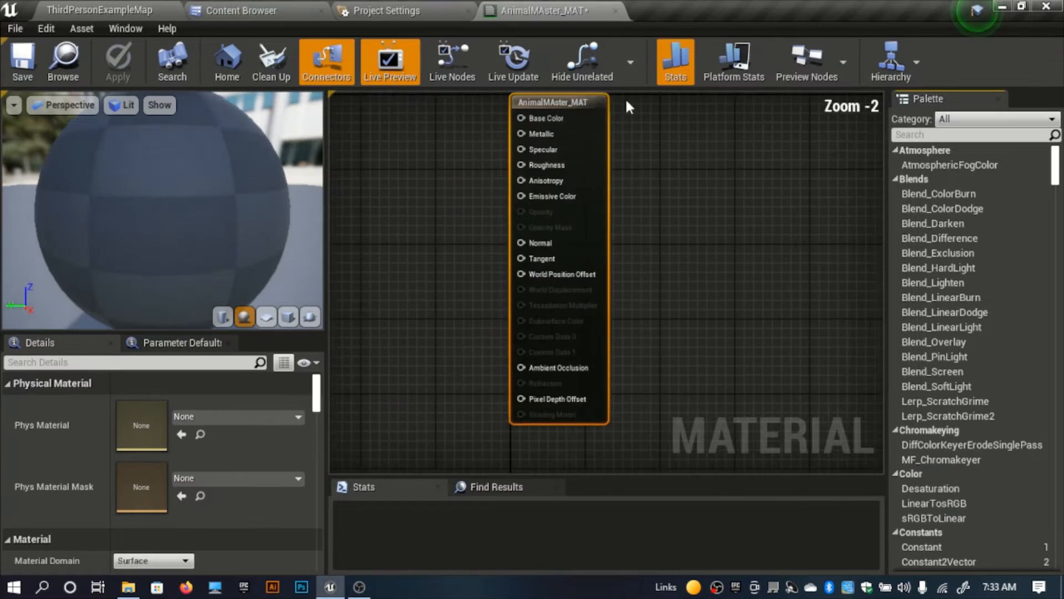
{"action": "right_click_drag", "start_coordinate": [492, 238], "coordinate": [636, 326]}
{"action": "left_click", "coordinate": [531, 244]}
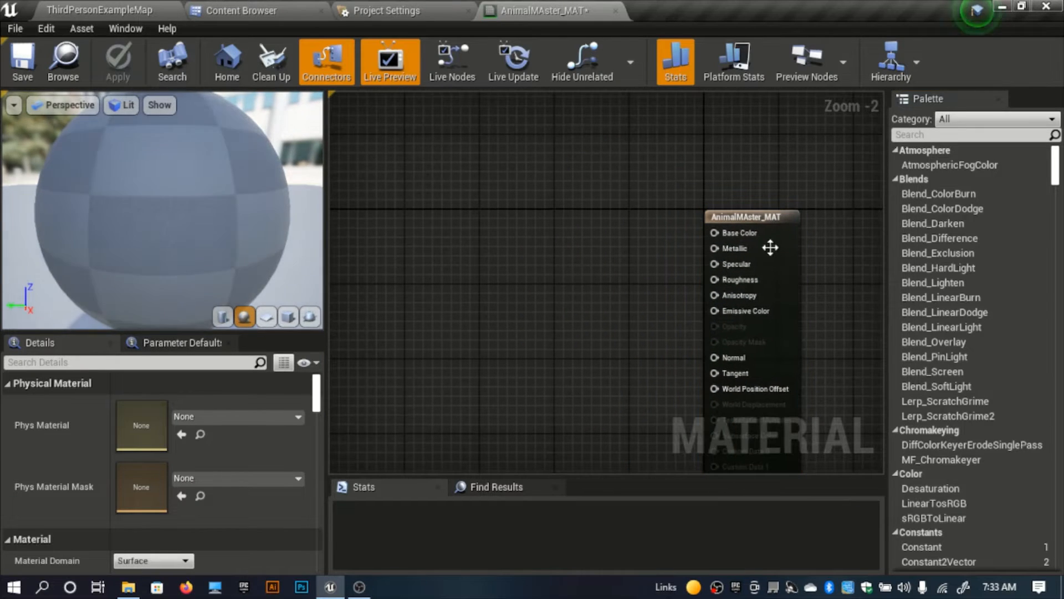
Step: Add a Texture Sample node to the AnimalMAster_MAT graph and place it to the left of the material node
{"action": "right_click", "coordinate": [548, 248]}
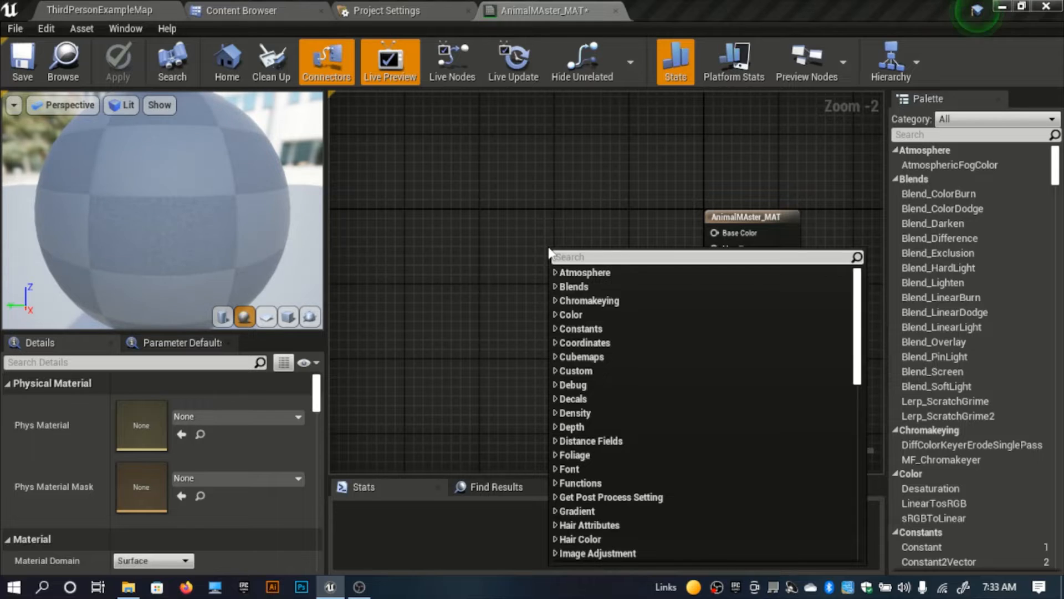
{"action": "type", "text": "text"}
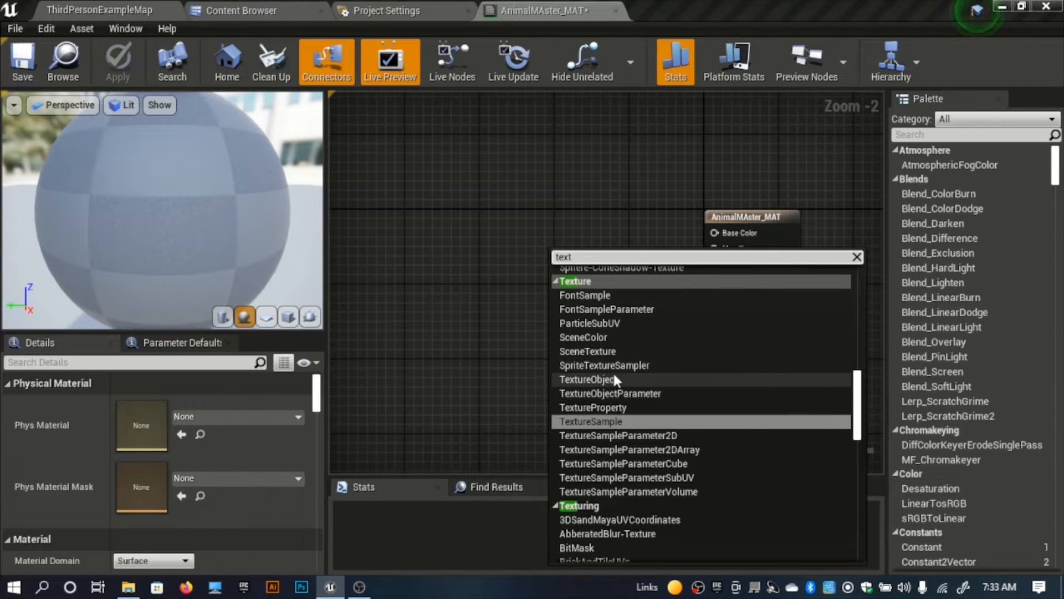
{"action": "type", "text": "ur"}
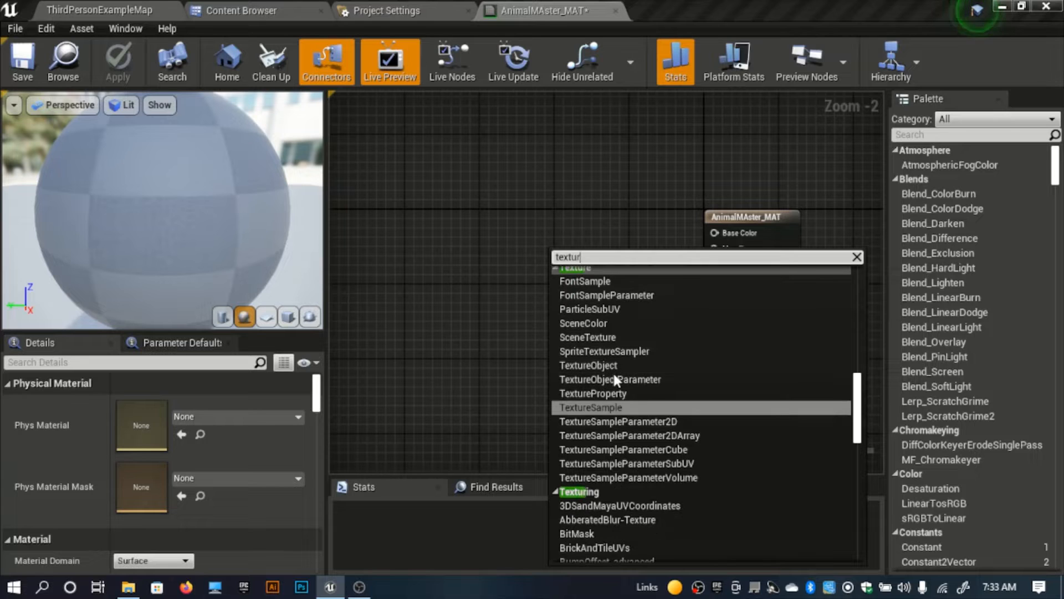
{"action": "type", "text": "e s"}
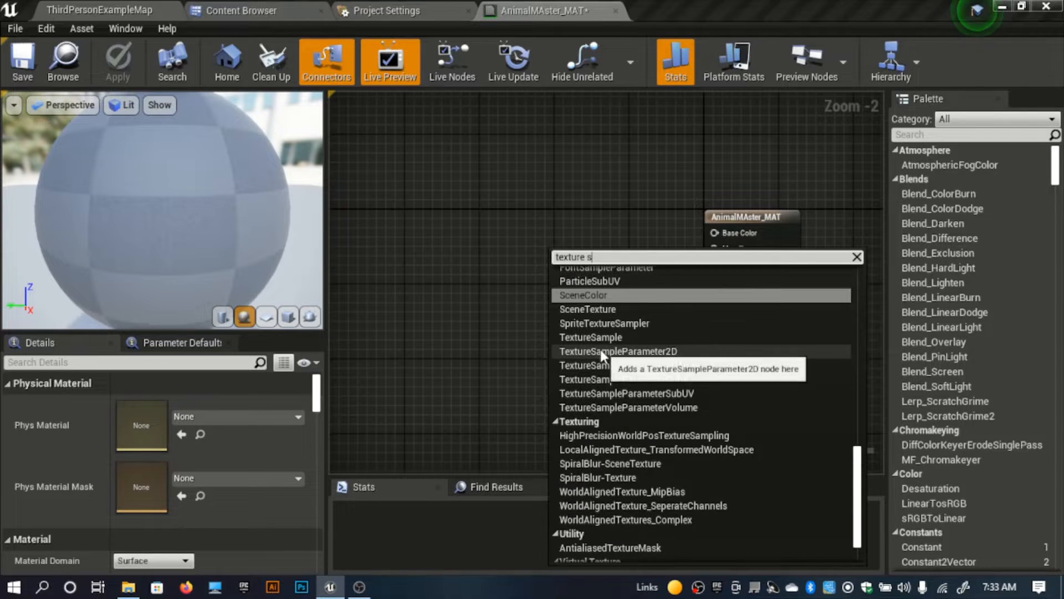
{"action": "left_click", "coordinate": [609, 337]}
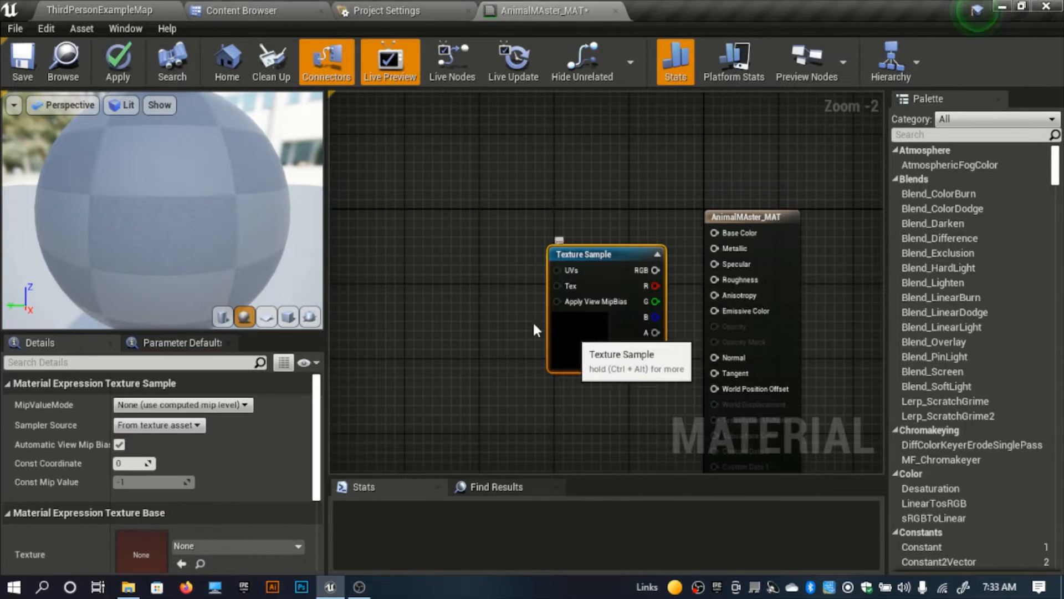
{"action": "left_click_drag", "start_coordinate": [568, 324], "coordinate": [437, 257]}
Step: Browse to Assets > Models > Characters > Deer > Mesh and examine which textures the deer uses
{"action": "left_click", "coordinate": [239, 10]}
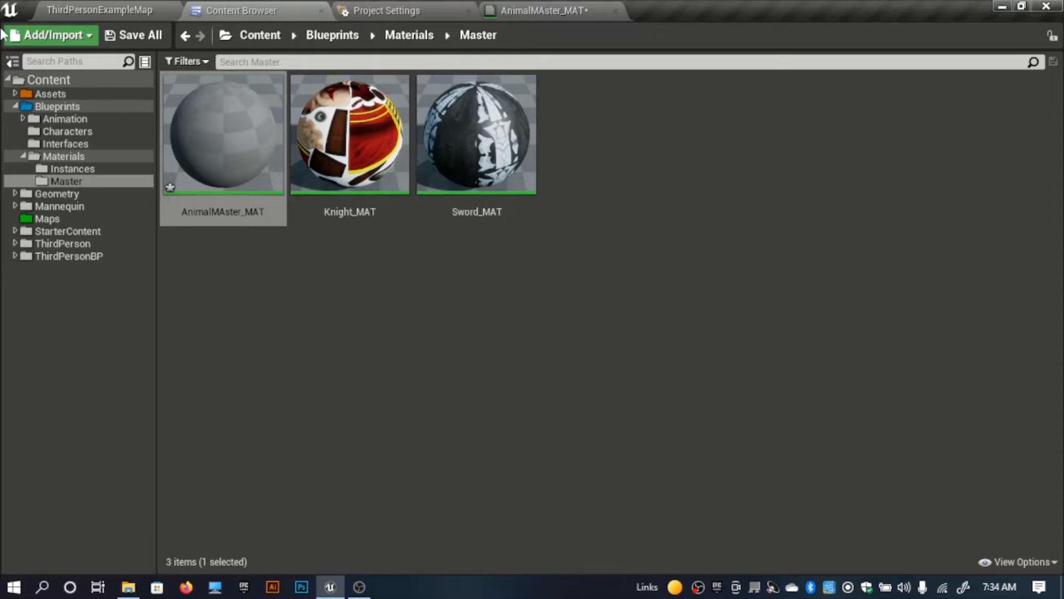
{"action": "left_click", "coordinate": [69, 95]}
{"action": "double_click", "coordinate": [227, 166]}
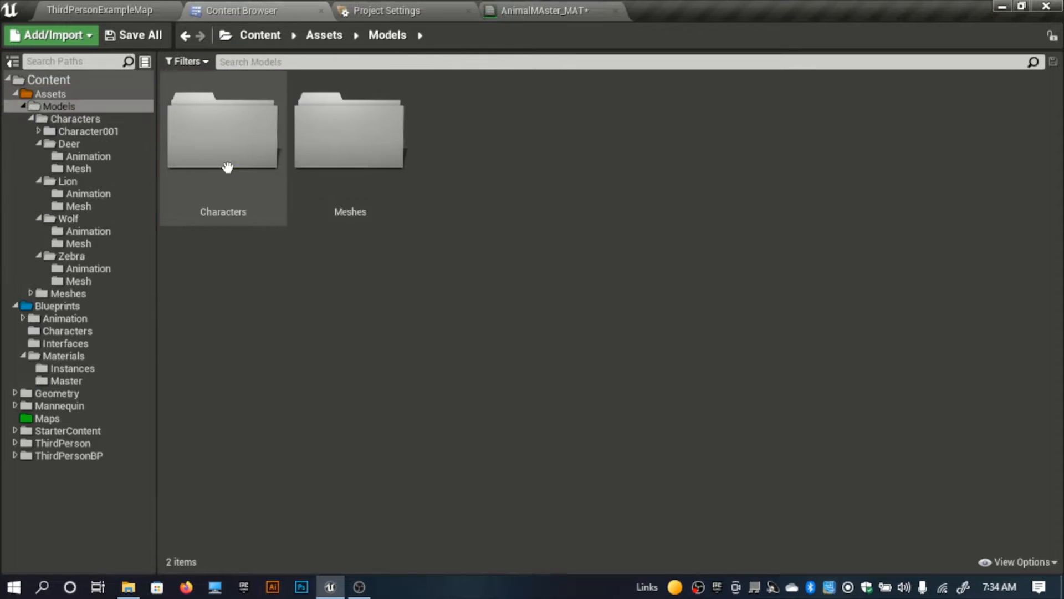
{"action": "double_click", "coordinate": [344, 161]}
{"action": "left_click", "coordinate": [224, 167]}
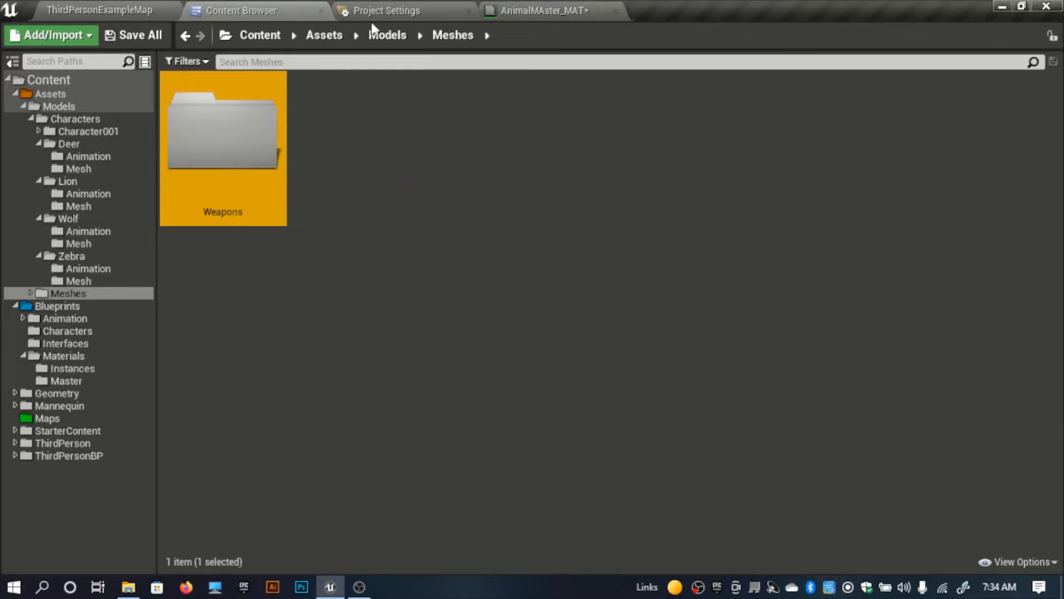
{"action": "key", "text": "alt+Left"}
{"action": "double_click", "coordinate": [209, 143]}
{"action": "double_click", "coordinate": [330, 177]}
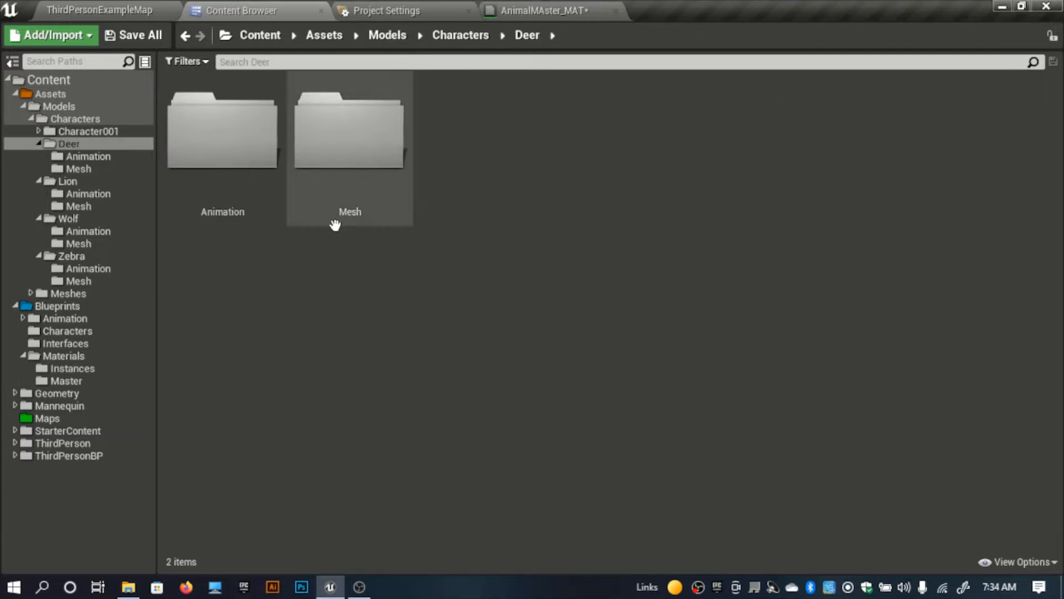
{"action": "double_click", "coordinate": [361, 207]}
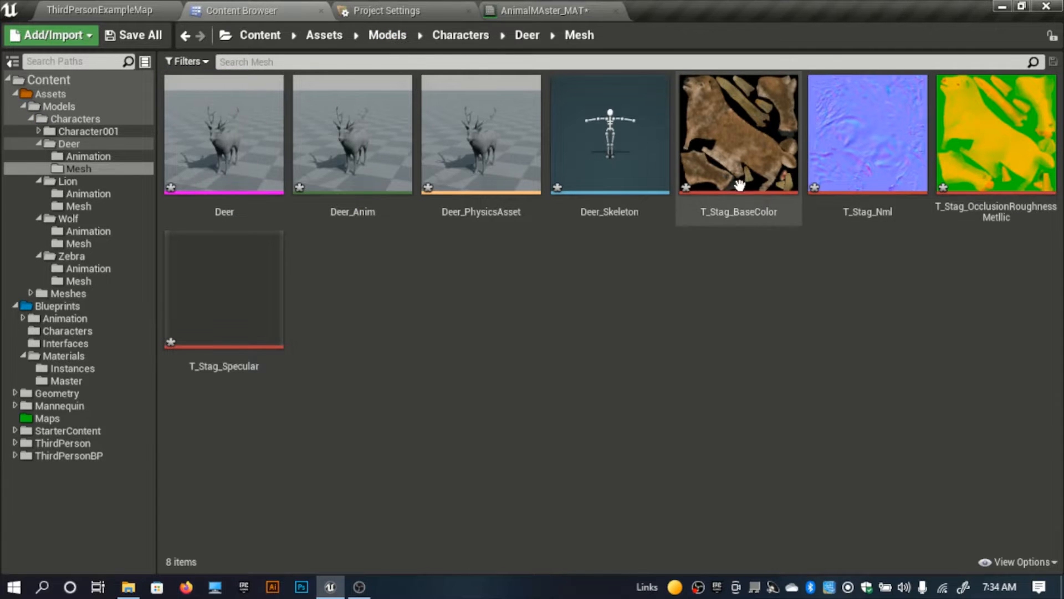
Step: Return to AnimalMAster_MAT, duplicate the Texture Sample node and place the copy directly below the original
{"action": "left_click", "coordinate": [535, 11]}
{"action": "scroll", "coordinate": [488, 288], "scroll_direction": "down", "scroll_amount": 1}
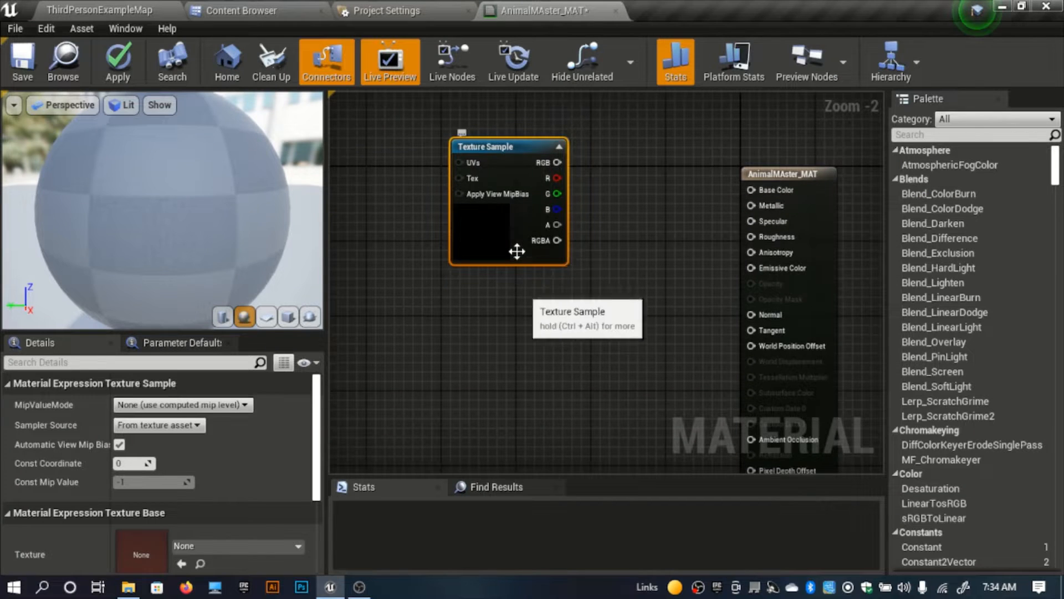
{"action": "key", "text": "ctrl+w"}
{"action": "left_click_drag", "start_coordinate": [566, 318], "coordinate": [501, 344]}
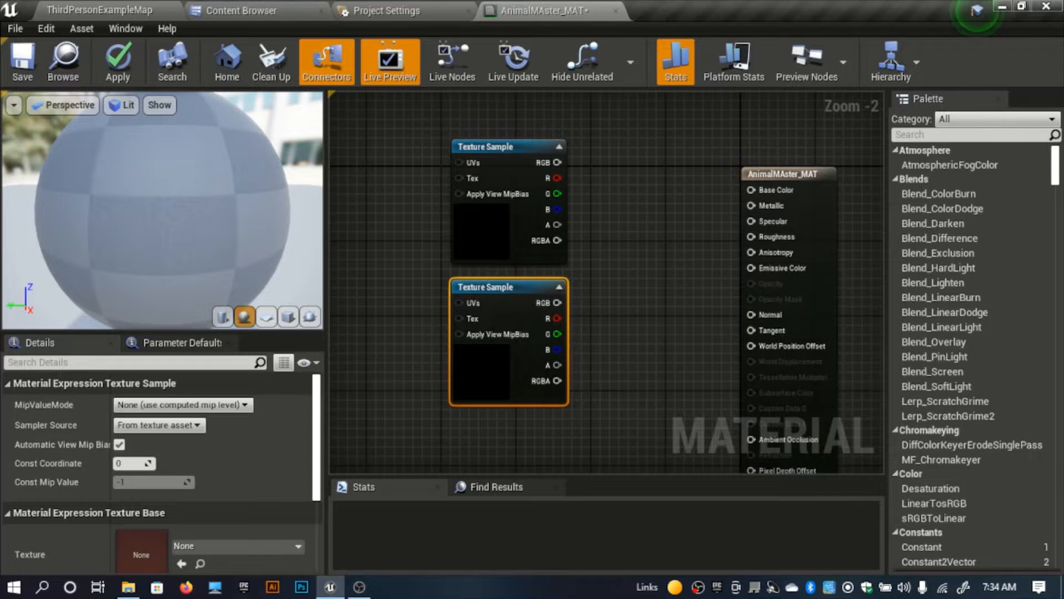
Step: Duplicate both Texture Sample nodes and stack the copies underneath to form a column of four
{"action": "right_click_drag", "start_coordinate": [504, 344], "coordinate": [506, 270]}
{"action": "left_click_drag", "start_coordinate": [570, 446], "coordinate": [523, 162]}
{"action": "key", "text": "ctrl+w"}
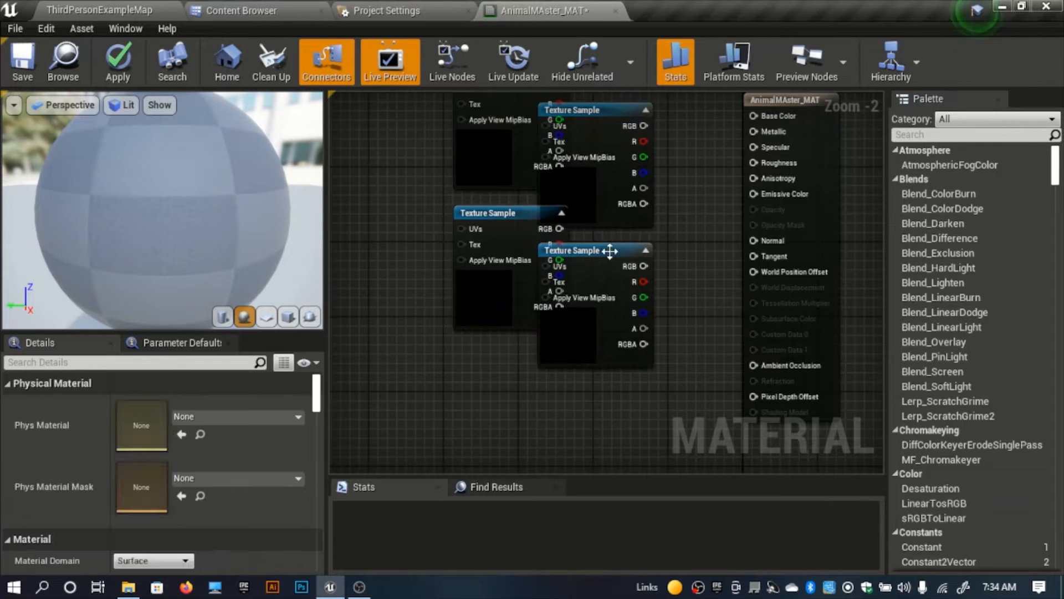
{"action": "left_click_drag", "start_coordinate": [530, 464], "coordinate": [531, 401]}
{"action": "left_click_drag", "start_coordinate": [607, 209], "coordinate": [522, 348]}
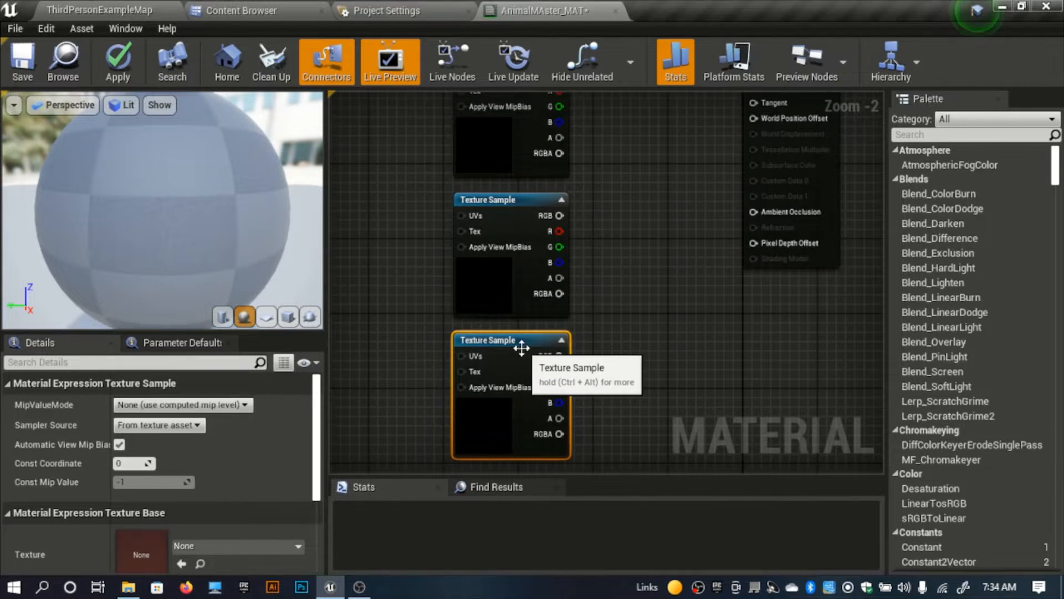
Step: Promote the Tex input of the top Texture Sample to a parameter named Base and place it left of that node
{"action": "right_click_drag", "start_coordinate": [466, 313], "coordinate": [527, 382]}
{"action": "left_click", "coordinate": [471, 313]}
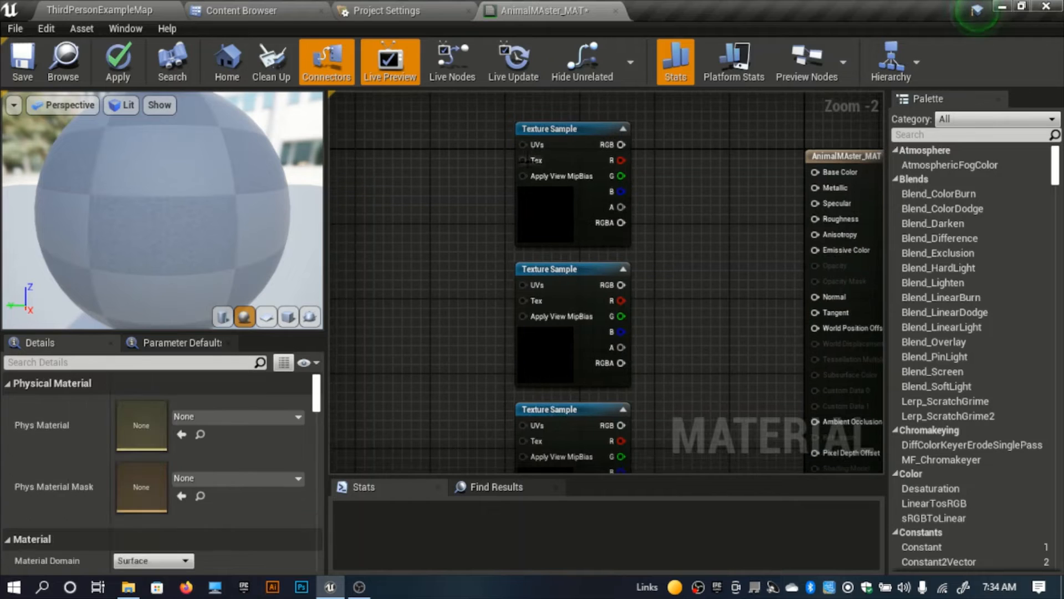
{"action": "right_click", "coordinate": [527, 160]}
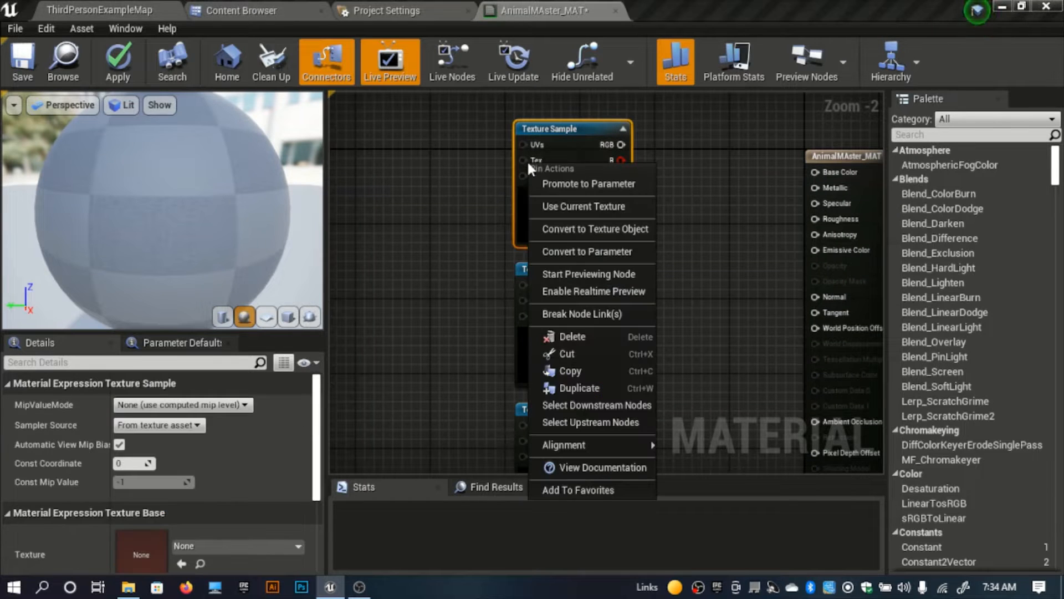
{"action": "left_click", "coordinate": [571, 188]}
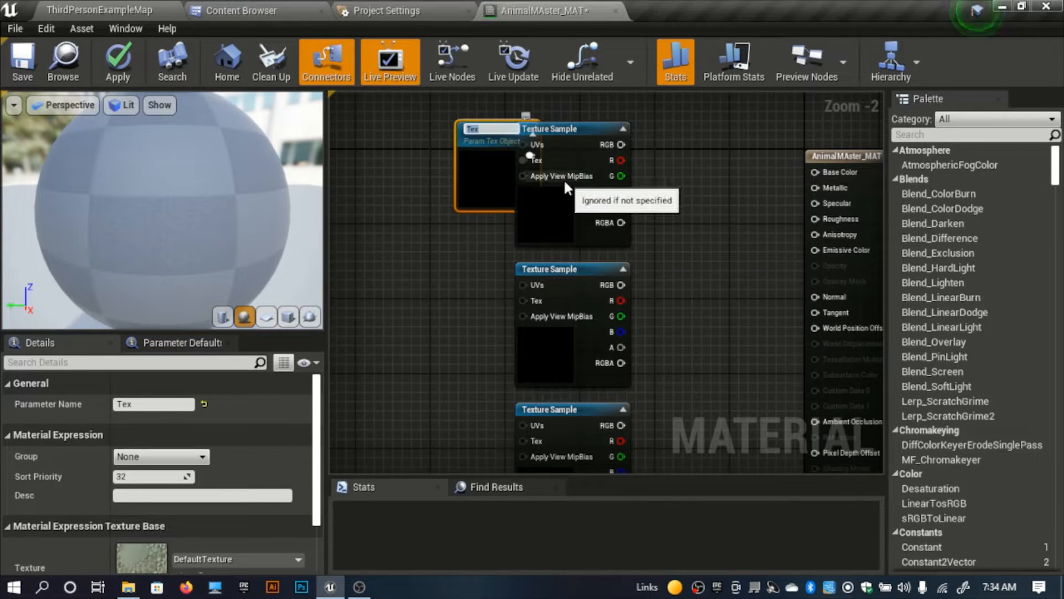
{"action": "type", "text": "Base"}
{"action": "key", "text": "Return"}
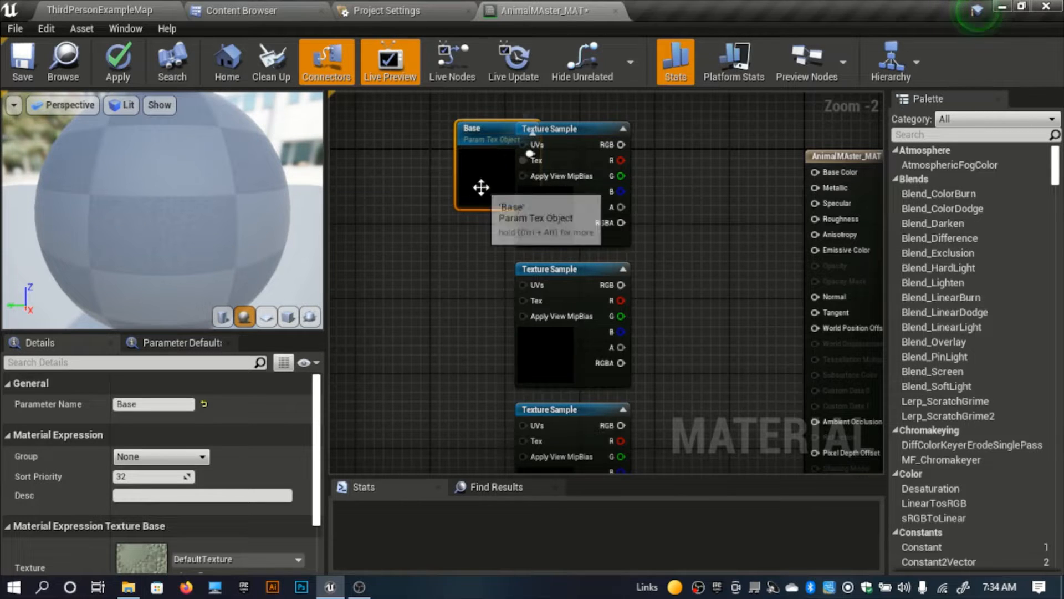
{"action": "left_click_drag", "start_coordinate": [477, 185], "coordinate": [398, 175]}
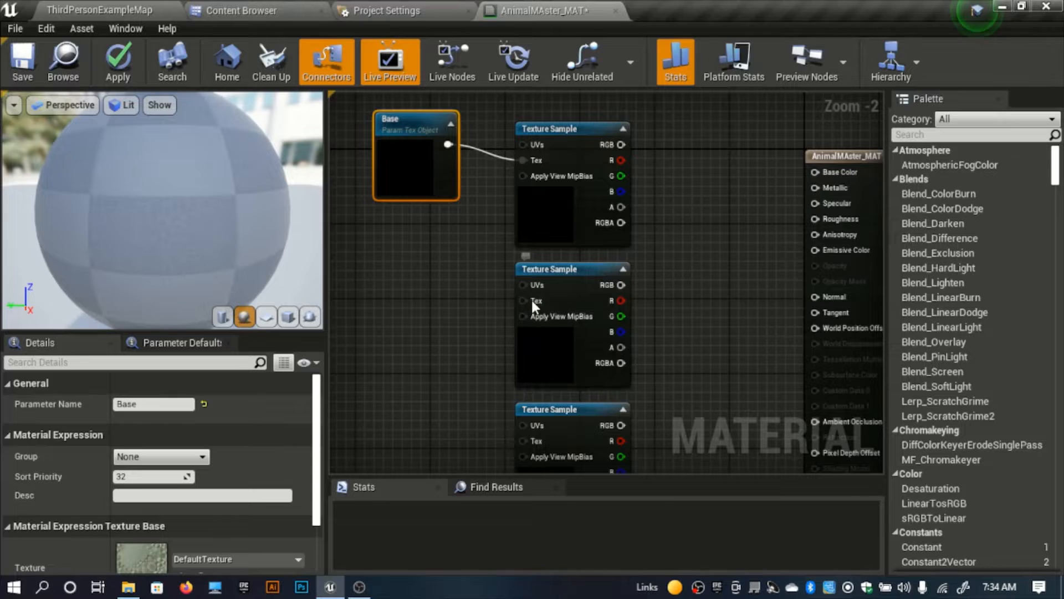
Step: Promote the second Texture Sample's Tex input to a parameter named Nromal and place it beneath the Base parameter
{"action": "right_click", "coordinate": [531, 300]}
{"action": "left_click", "coordinate": [582, 260]}
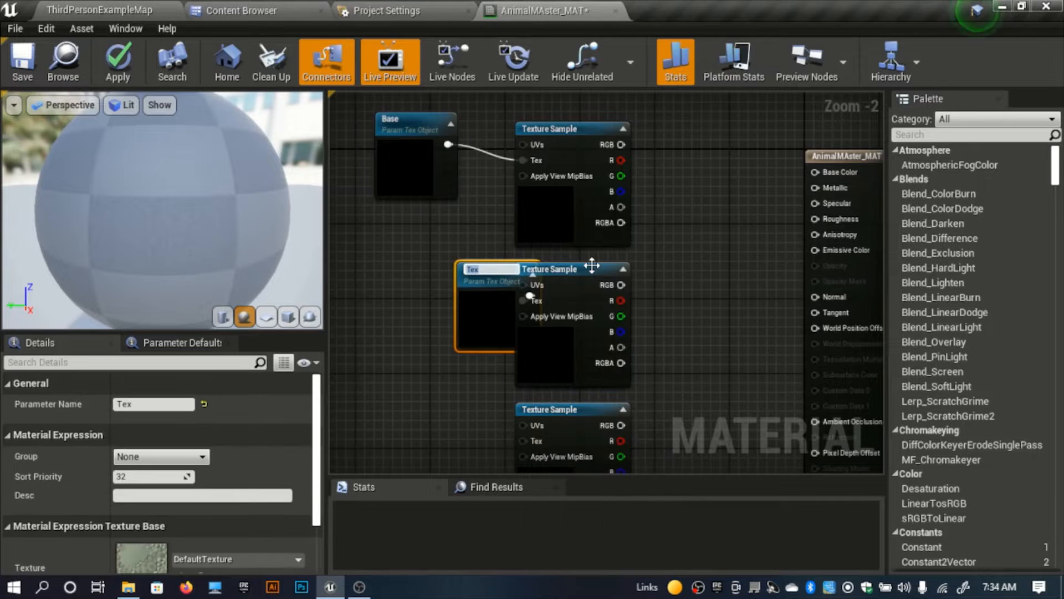
{"action": "type", "text": "Nromal"}
{"action": "key", "text": "Return"}
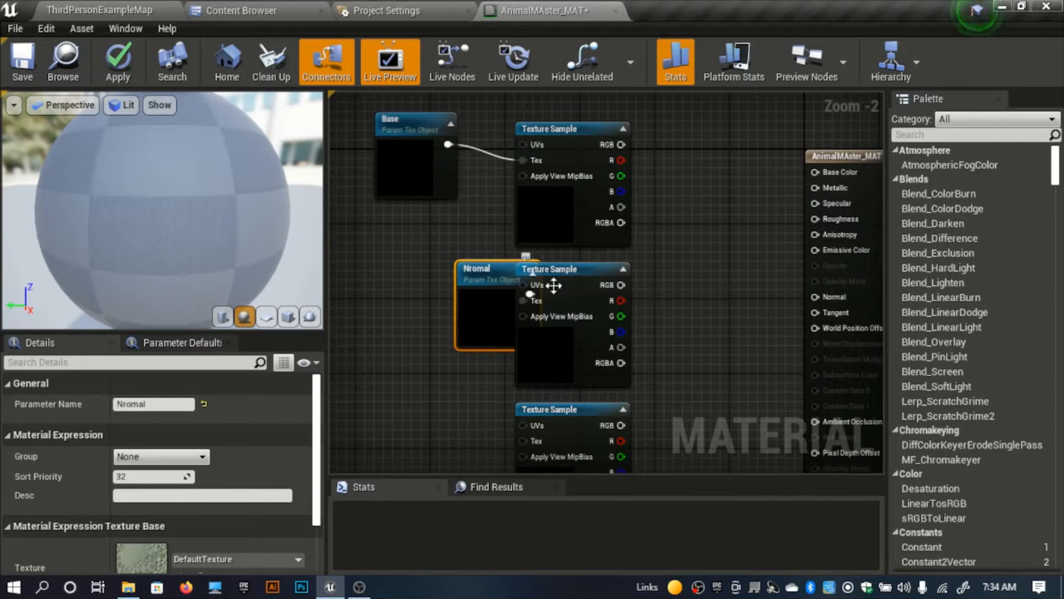
{"action": "left_click_drag", "start_coordinate": [485, 303], "coordinate": [404, 284]}
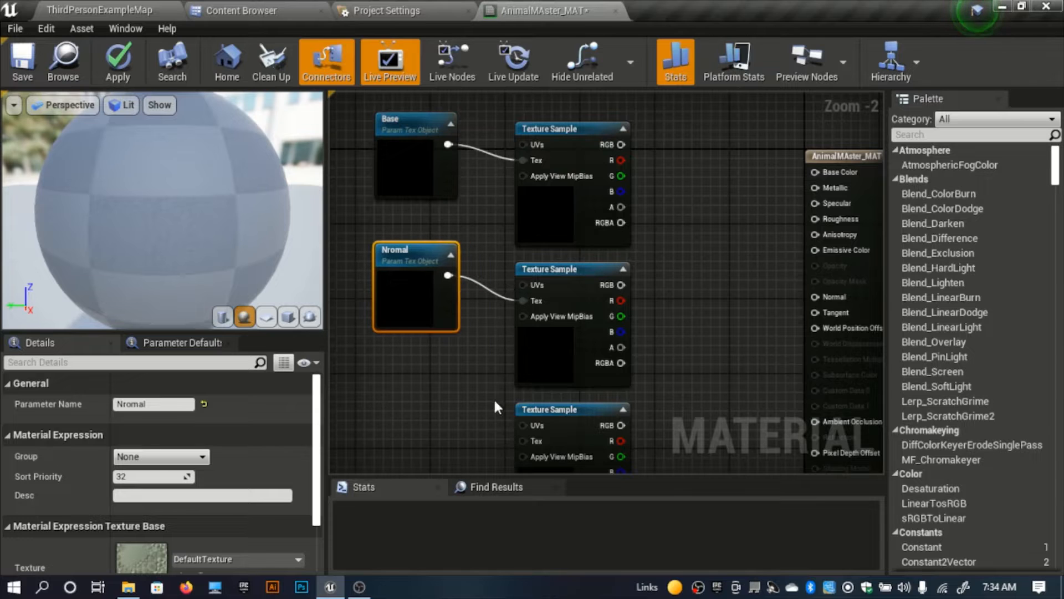
Step: Promote the third Texture Sample's Tex input to a parameter named Specular and place it left of that node
{"action": "right_click_drag", "start_coordinate": [495, 399], "coordinate": [523, 304]}
{"action": "right_click", "coordinate": [552, 345]}
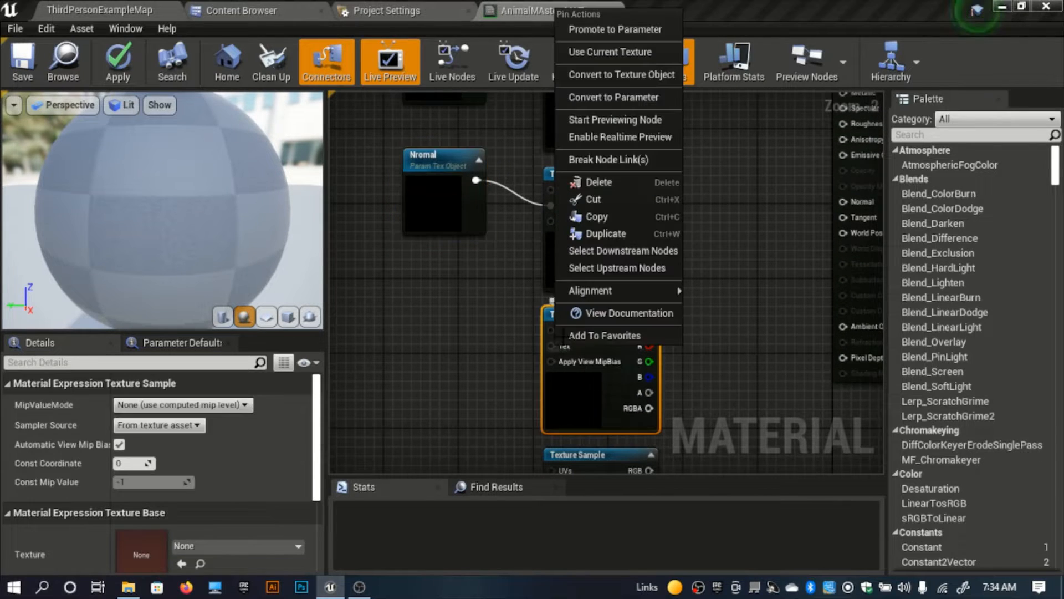
{"action": "left_click", "coordinate": [646, 29]}
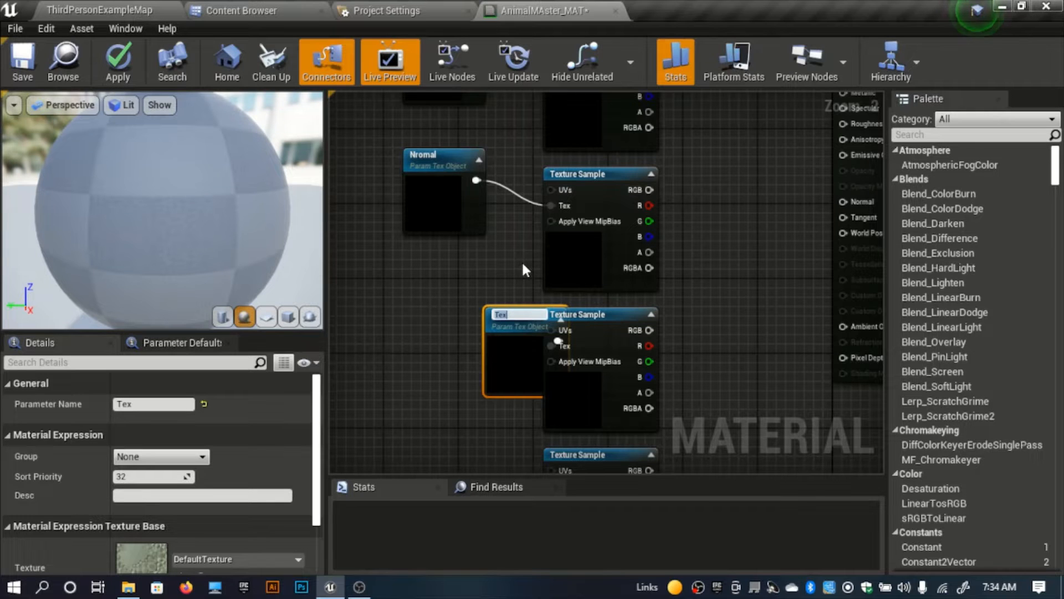
{"action": "type", "text": "Specular"}
{"action": "key", "text": "Return"}
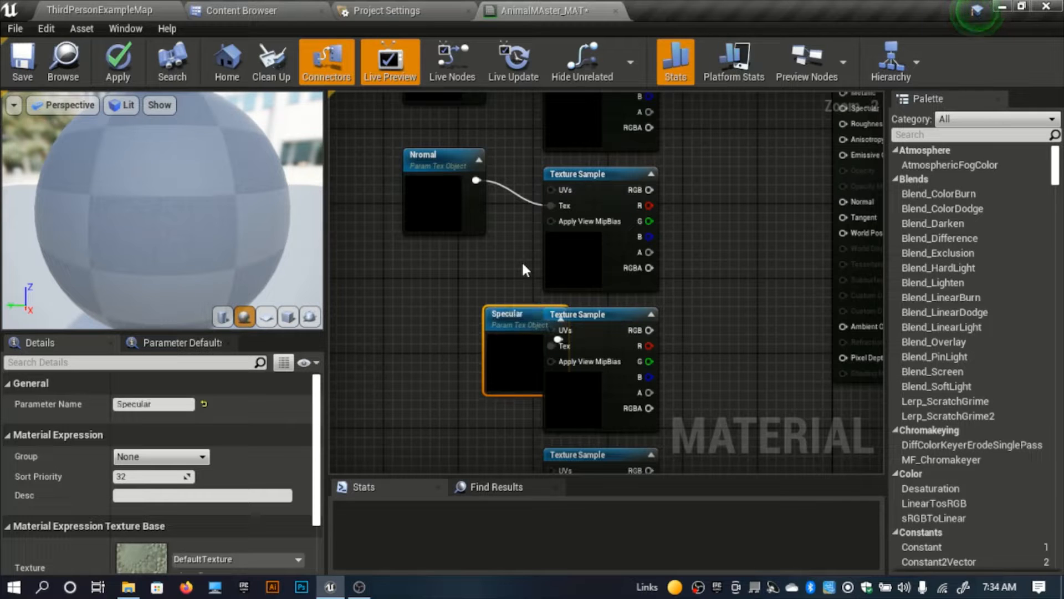
{"action": "left_click_drag", "start_coordinate": [508, 373], "coordinate": [414, 340]}
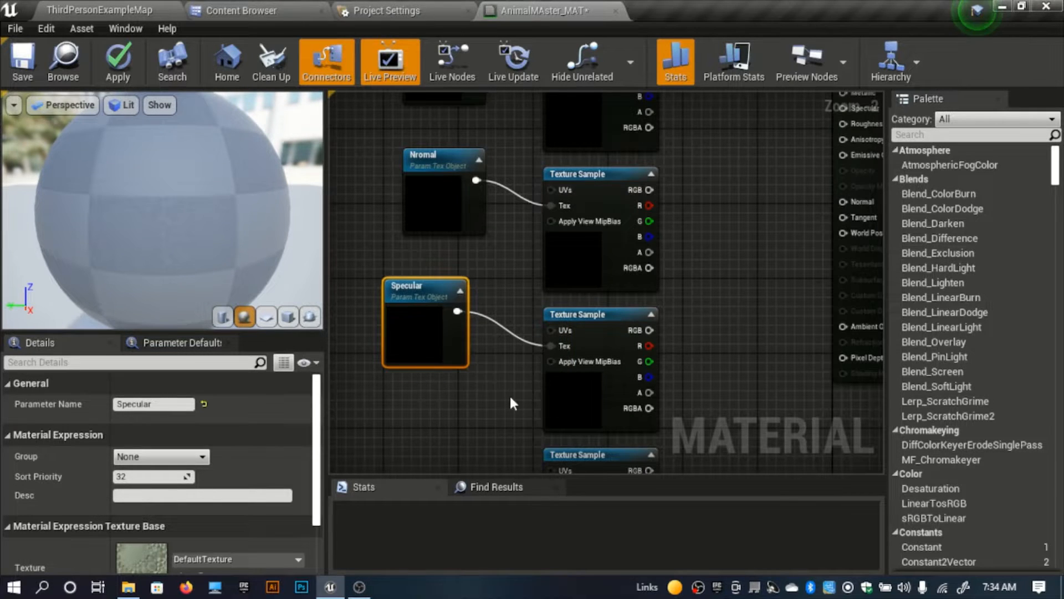
Step: Promote the fourth Texture Sample's Tex input to a parameter named R_M_O and place it beneath the Specular parameter
{"action": "right_click_drag", "start_coordinate": [509, 399], "coordinate": [511, 273]}
{"action": "right_click", "coordinate": [556, 359]}
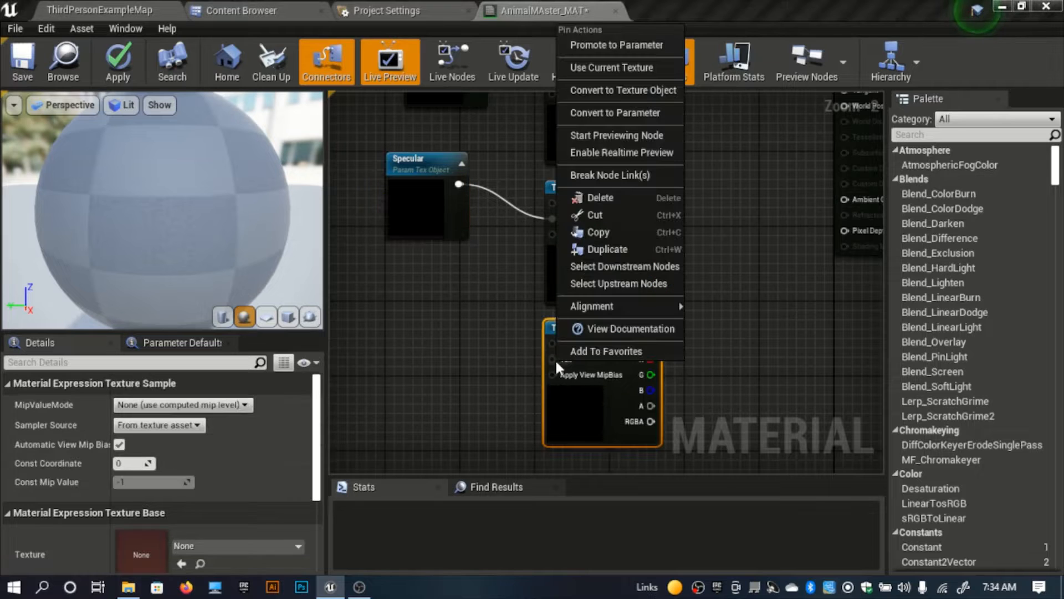
{"action": "left_click", "coordinate": [613, 54]}
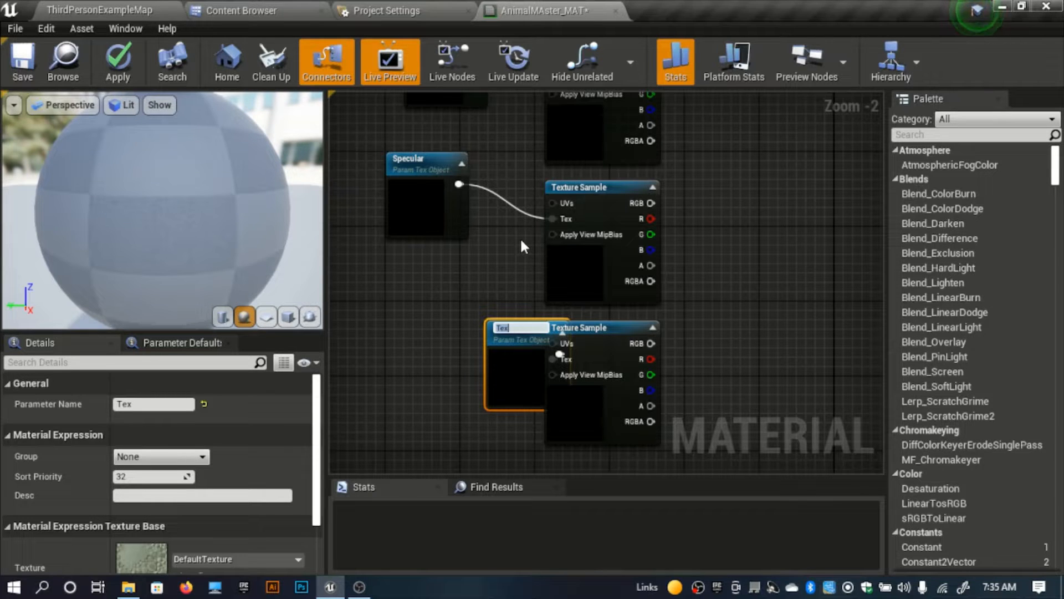
{"action": "type", "text": "R_M_O"}
{"action": "left_click", "coordinate": [388, 402]}
{"action": "left_click_drag", "start_coordinate": [502, 383], "coordinate": [412, 355]}
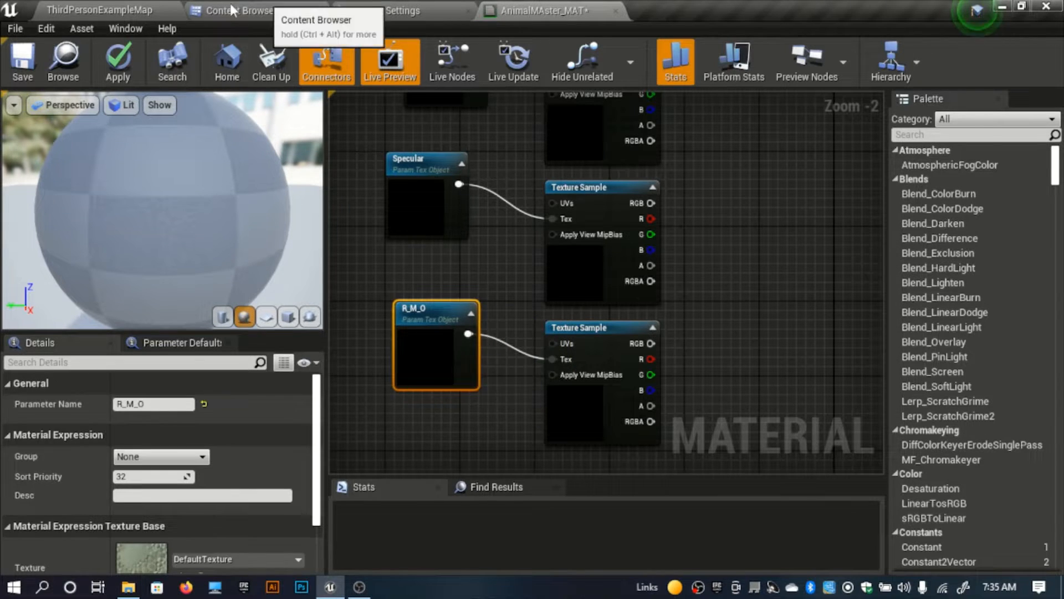
Step: Check the channel order in the name of the deer's packed texture T_Stag_OcclusionRoughnessMetllic and return to AnimalMAster_MAT
{"action": "left_click", "coordinate": [266, 10]}
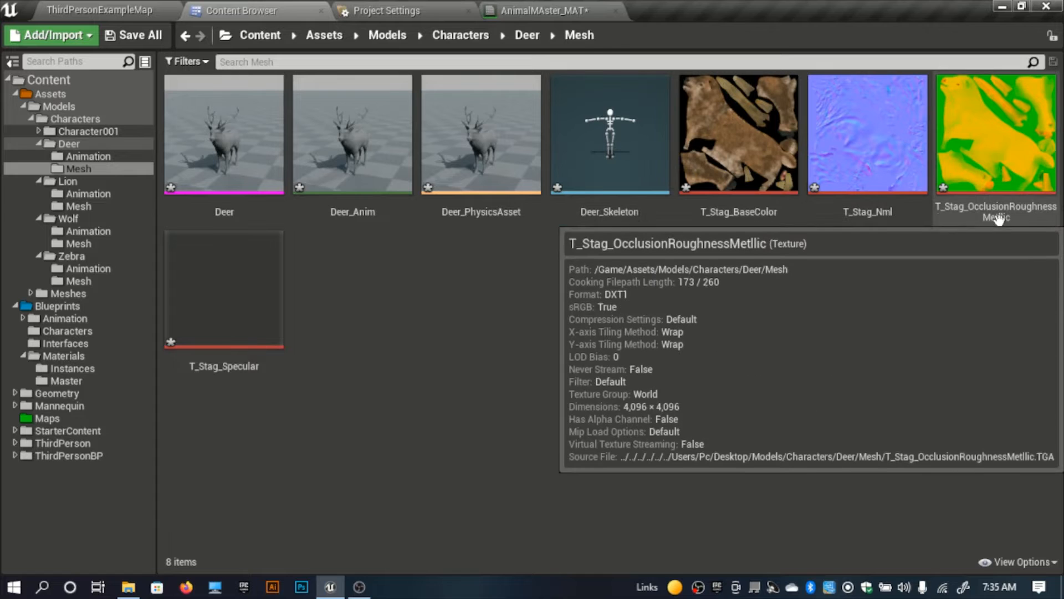
{"action": "mouse_move", "coordinate": [1013, 216]}
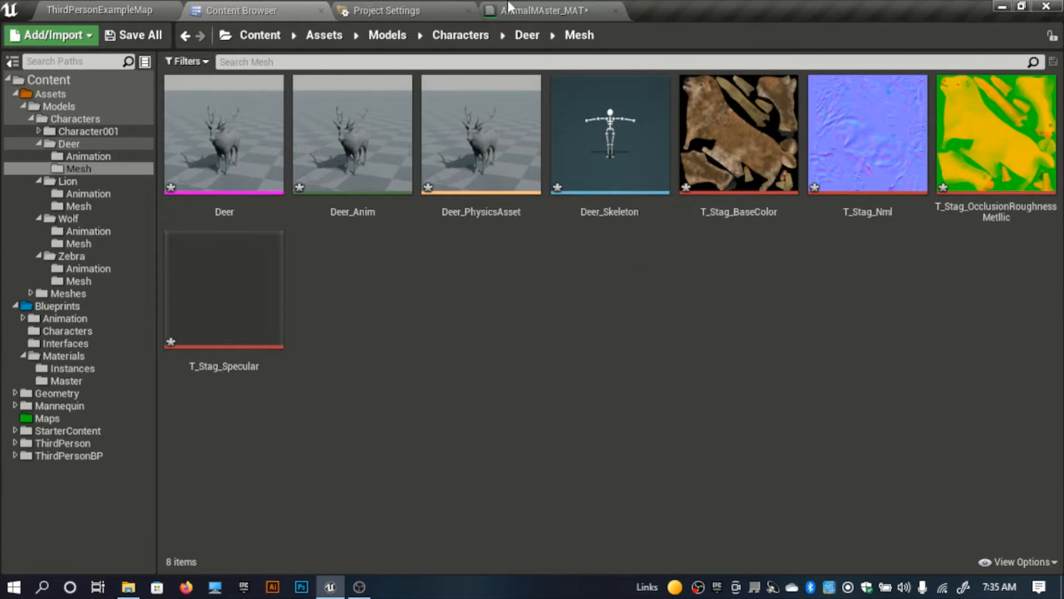
{"action": "left_click", "coordinate": [542, 11]}
Step: Move the material result node closer and connect the RGB outputs of the Base, Nromal and Specular samples to Base Color, Normal and Specular
{"action": "right_click_drag", "start_coordinate": [672, 137], "coordinate": [547, 361]}
{"action": "left_click_drag", "start_coordinate": [820, 160], "coordinate": [754, 164]}
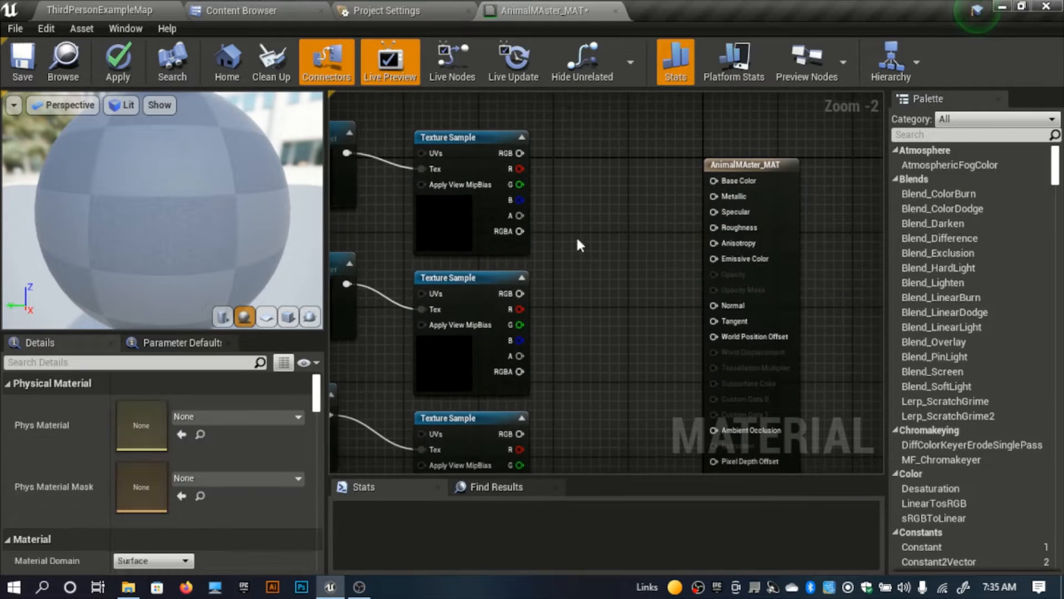
{"action": "right_click_drag", "start_coordinate": [577, 242], "coordinate": [565, 276]}
{"action": "left_click_drag", "start_coordinate": [507, 187], "coordinate": [701, 215]}
{"action": "left_click_drag", "start_coordinate": [507, 327], "coordinate": [703, 341]}
{"action": "right_click_drag", "start_coordinate": [641, 364], "coordinate": [721, 253]}
{"action": "left_click_drag", "start_coordinate": [586, 358], "coordinate": [785, 136]}
{"action": "right_click_drag", "start_coordinate": [660, 364], "coordinate": [650, 247]}
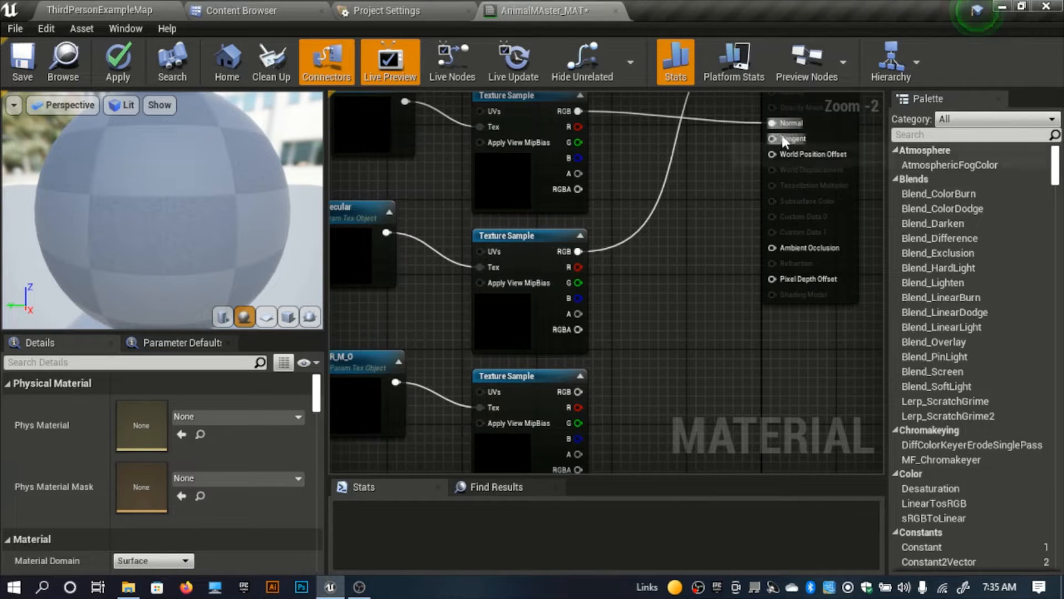
Step: Connect the R_M_O sample's R output to Ambient Occlusion, G to Roughness and B to Metallic
{"action": "right_click_drag", "start_coordinate": [727, 237], "coordinate": [661, 194]}
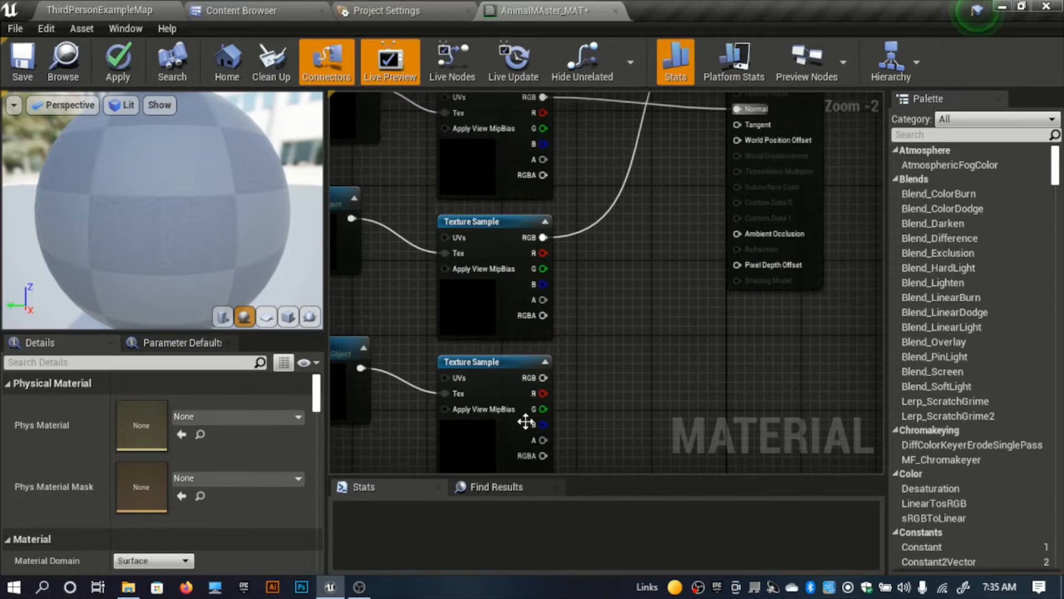
{"action": "left_click_drag", "start_coordinate": [543, 393], "coordinate": [748, 237]}
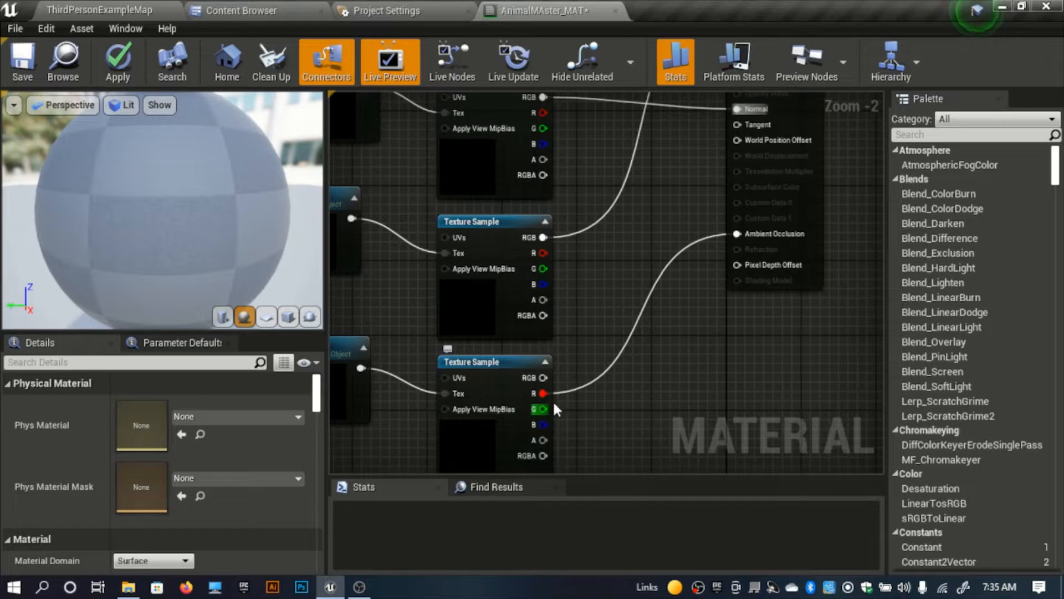
{"action": "left_click_drag", "start_coordinate": [543, 408], "coordinate": [733, 122]}
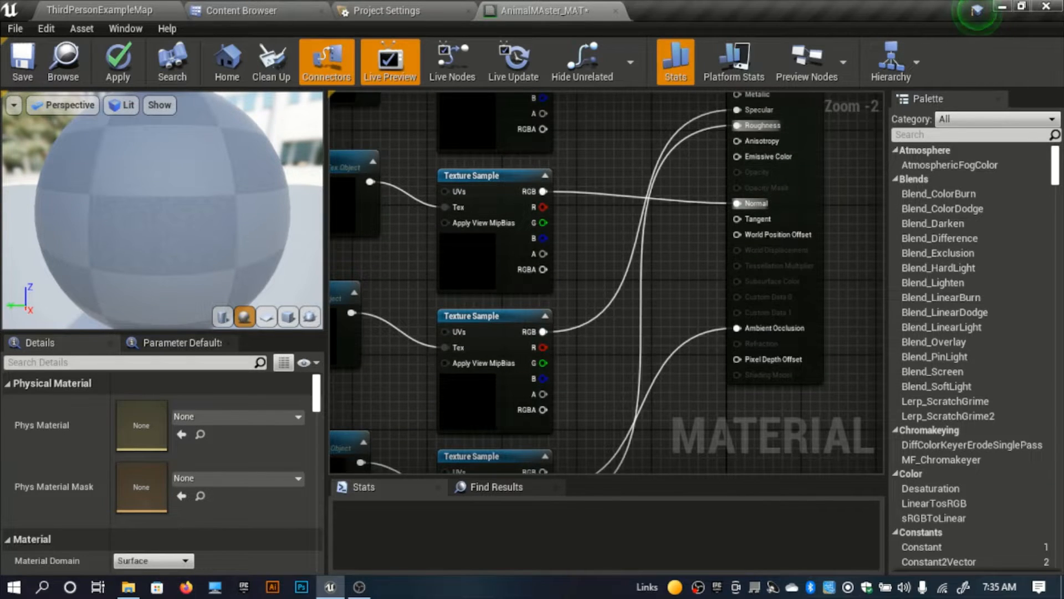
{"action": "right_click_drag", "start_coordinate": [610, 282], "coordinate": [617, 184]}
{"action": "left_click_drag", "start_coordinate": [550, 421], "coordinate": [751, 178]}
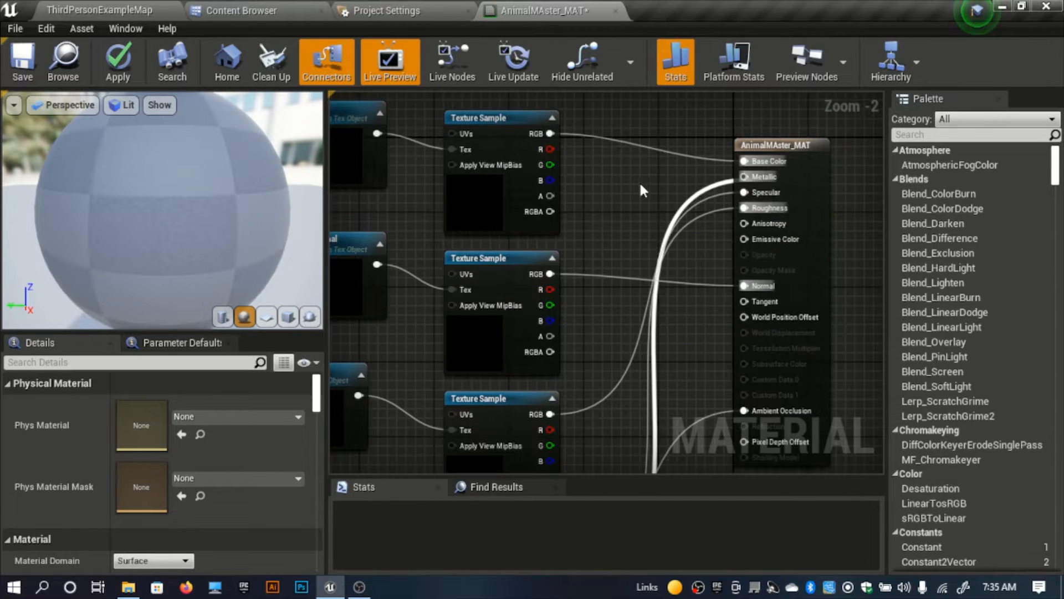
Step: Compare the R_M_O sample's channel wiring with the deer's T_Stag_OcclusionRoughnessMetllic texture and review the whole material graph
{"action": "left_click", "coordinate": [239, 10]}
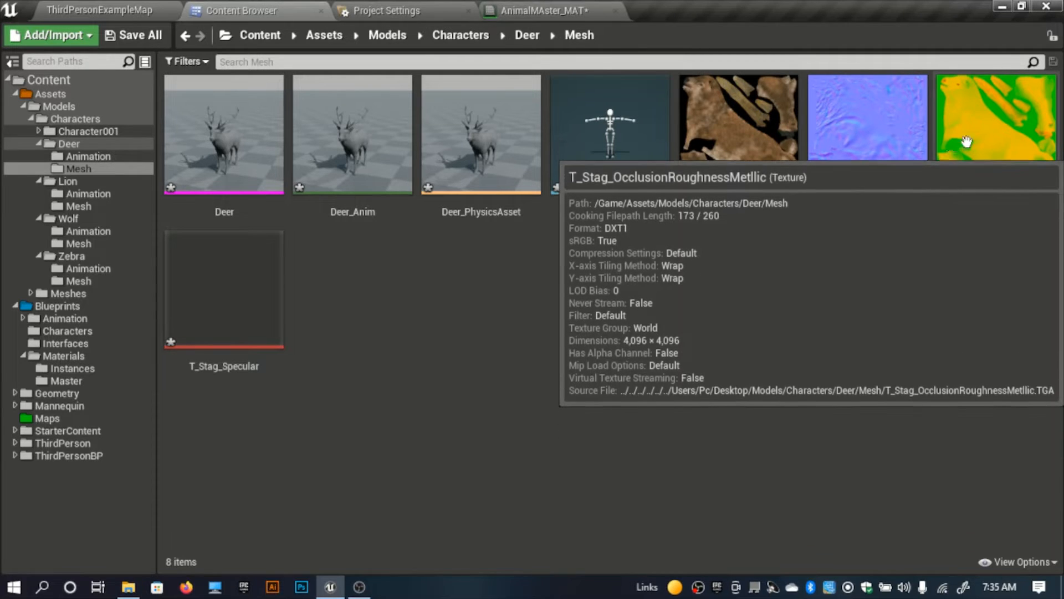
{"action": "left_click", "coordinate": [575, 7]}
{"action": "scroll", "coordinate": [621, 309], "scroll_direction": "down", "scroll_amount": 3}
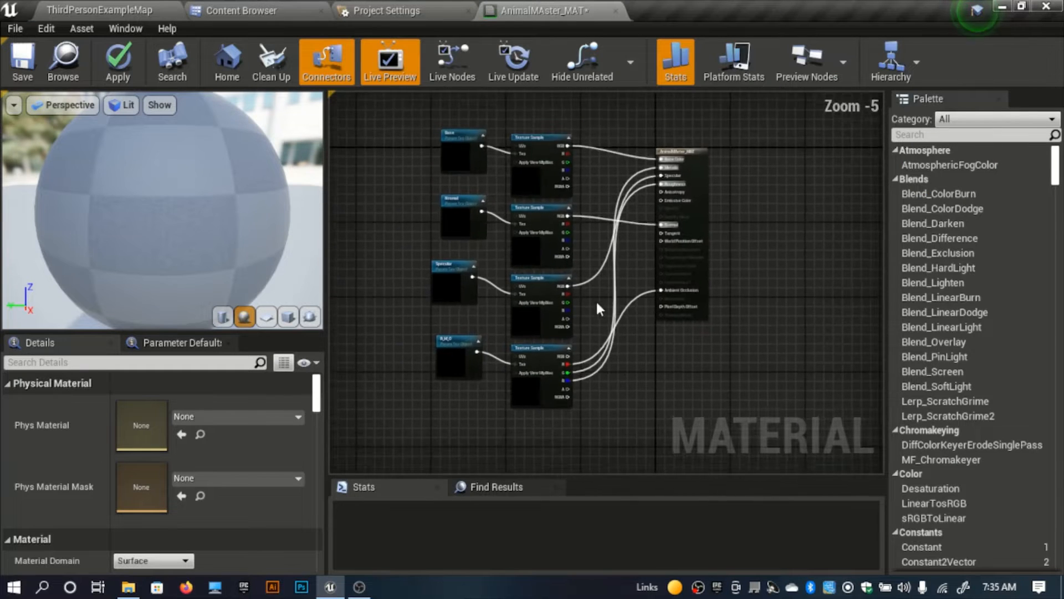
{"action": "scroll", "coordinate": [597, 300], "scroll_direction": "up", "scroll_amount": 5}
{"action": "right_click_drag", "start_coordinate": [555, 414], "coordinate": [582, 328]}
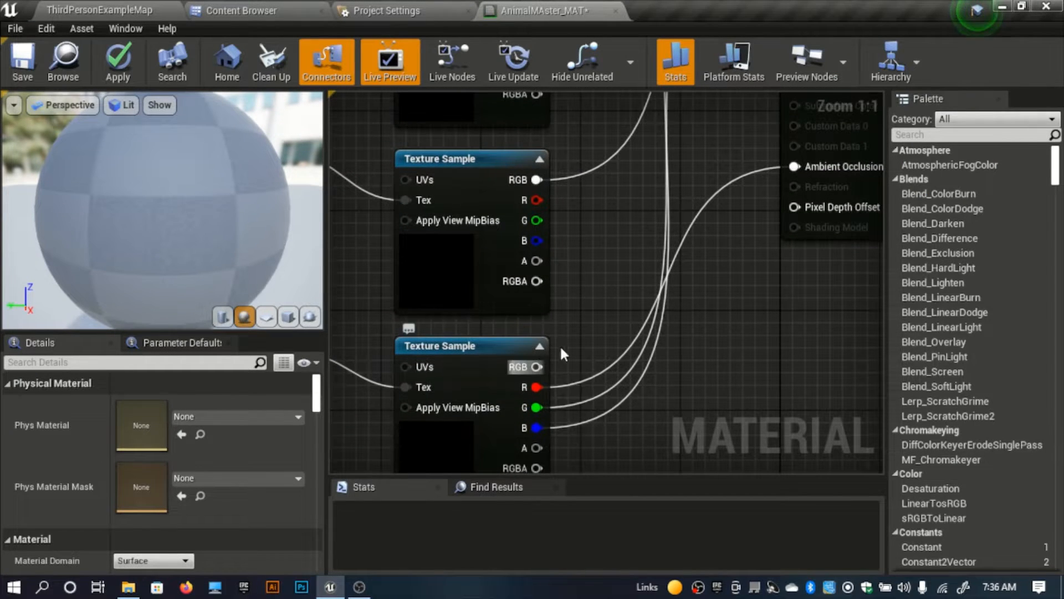
{"action": "scroll", "coordinate": [621, 247], "scroll_direction": "down", "scroll_amount": 5}
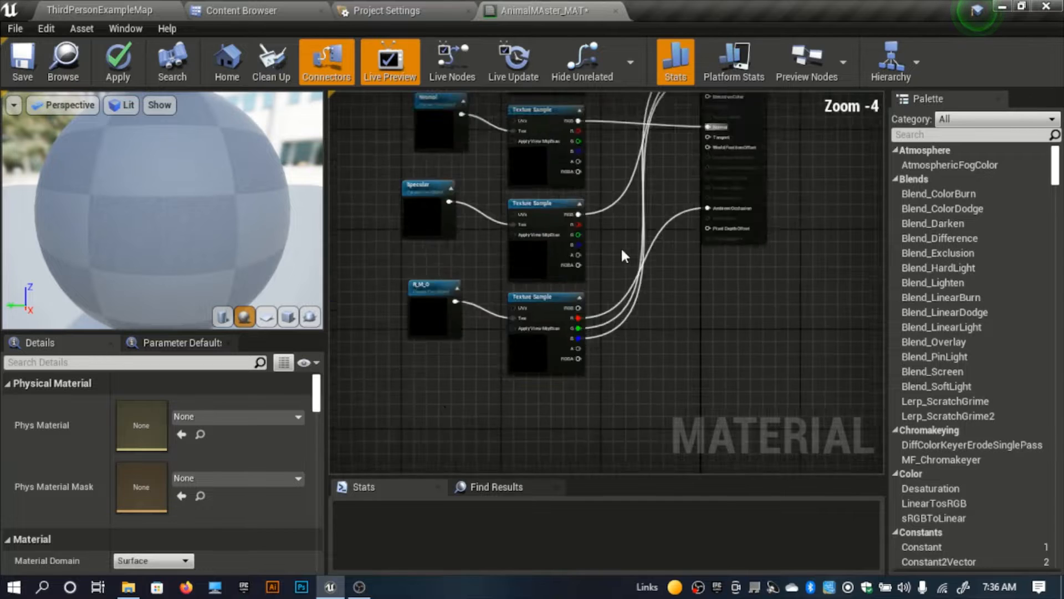
{"action": "right_click_drag", "start_coordinate": [594, 343], "coordinate": [660, 372]}
{"action": "scroll", "coordinate": [592, 316], "scroll_direction": "up", "scroll_amount": 2}
{"action": "right_click_drag", "start_coordinate": [524, 316], "coordinate": [599, 362]}
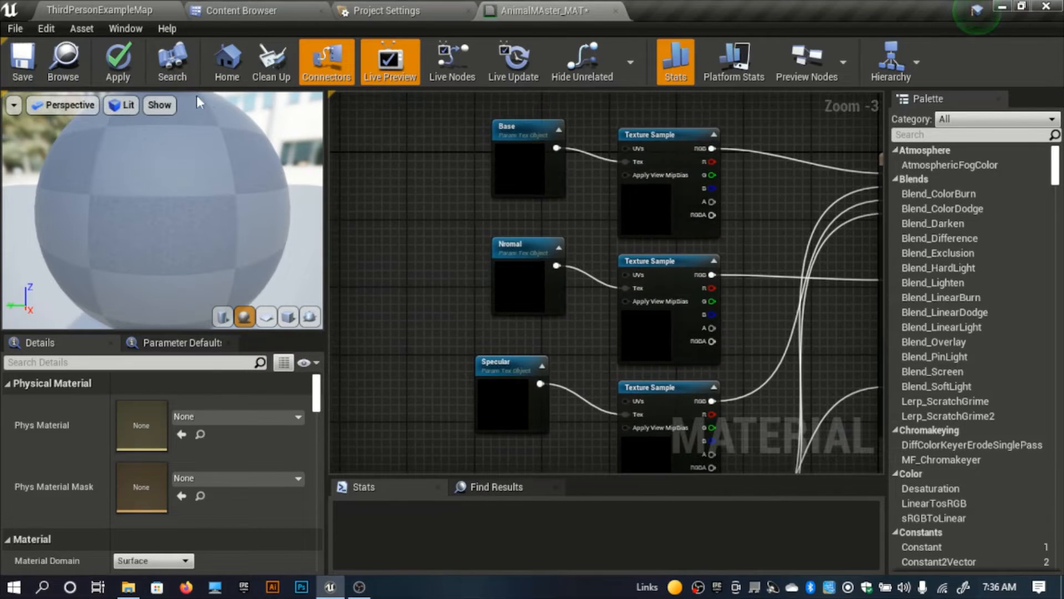
Step: Apply the changes to AnimalMAster_MAT and look over the compiled node graph
{"action": "left_click", "coordinate": [117, 61]}
{"action": "scroll", "coordinate": [383, 282], "scroll_direction": "down", "scroll_amount": 2}
{"action": "right_click_drag", "start_coordinate": [415, 218], "coordinate": [425, 155]}
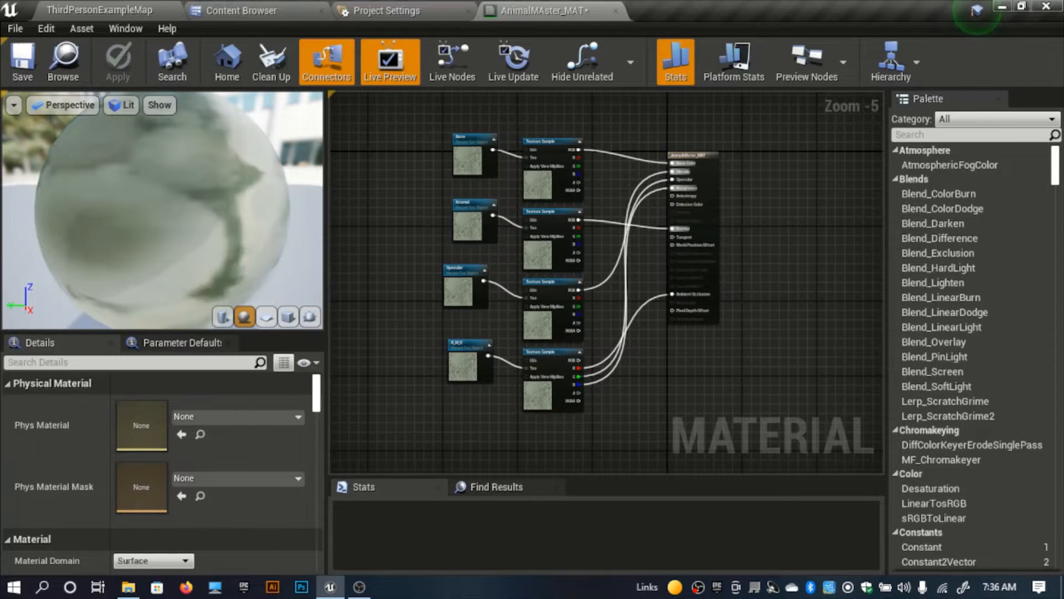
{"action": "right_click_drag", "start_coordinate": [357, 267], "coordinate": [429, 313]}
Step: Open Content Browser 2 as an additional asset browser alongside the one showing the deer textures
{"action": "left_click", "coordinate": [224, 8]}
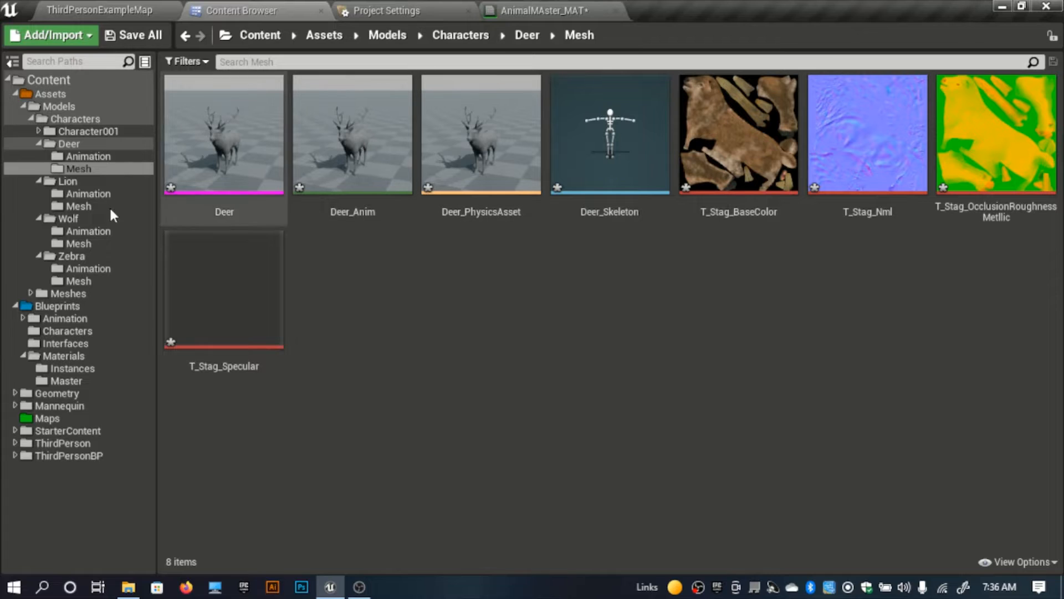
{"action": "left_click", "coordinate": [82, 15]}
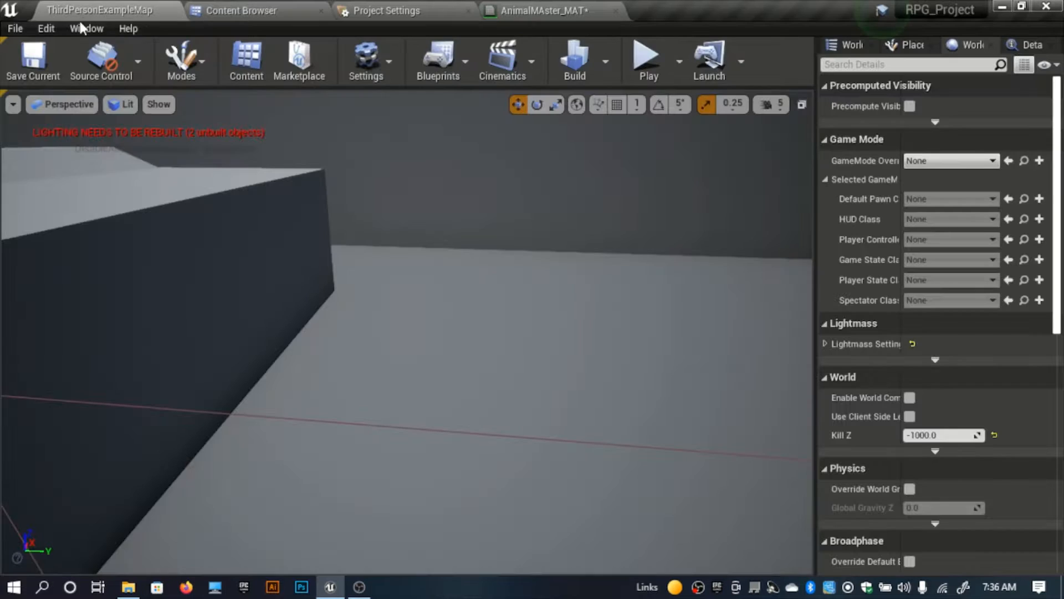
{"action": "left_click", "coordinate": [84, 28]}
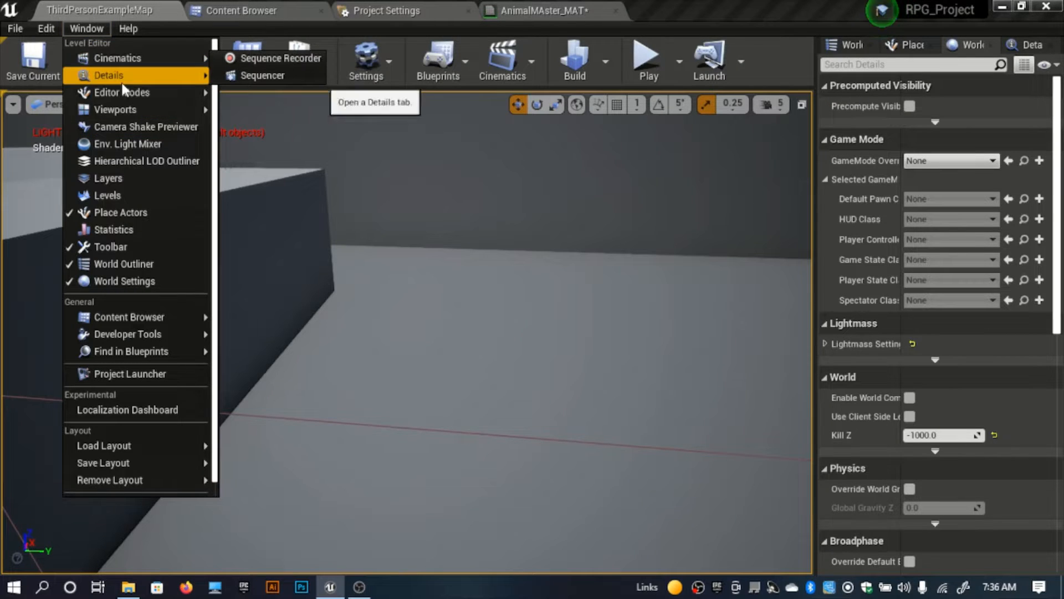
{"action": "mouse_move", "coordinate": [129, 320]}
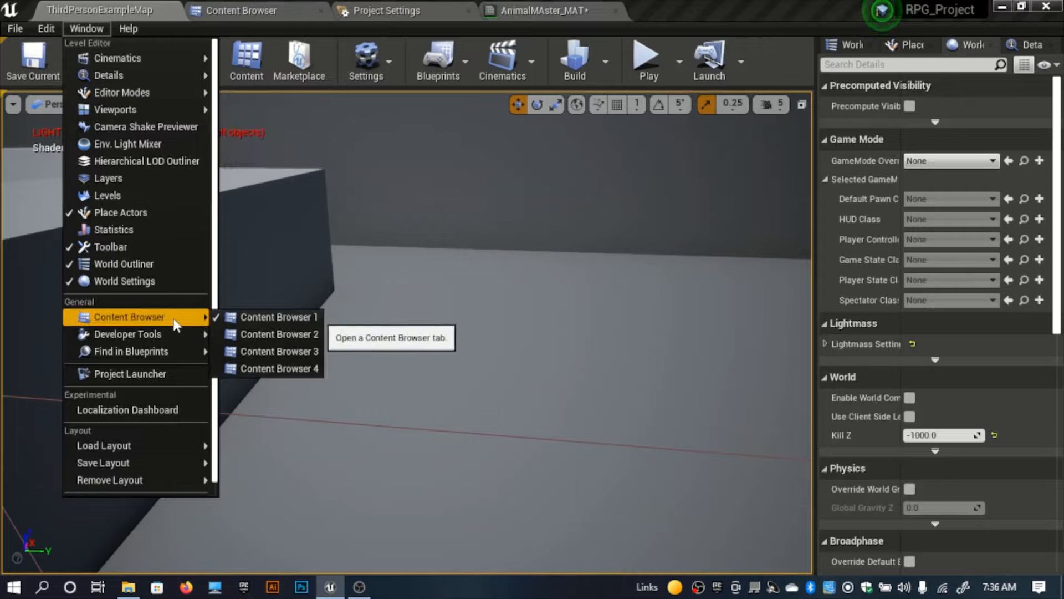
{"action": "left_click", "coordinate": [269, 334]}
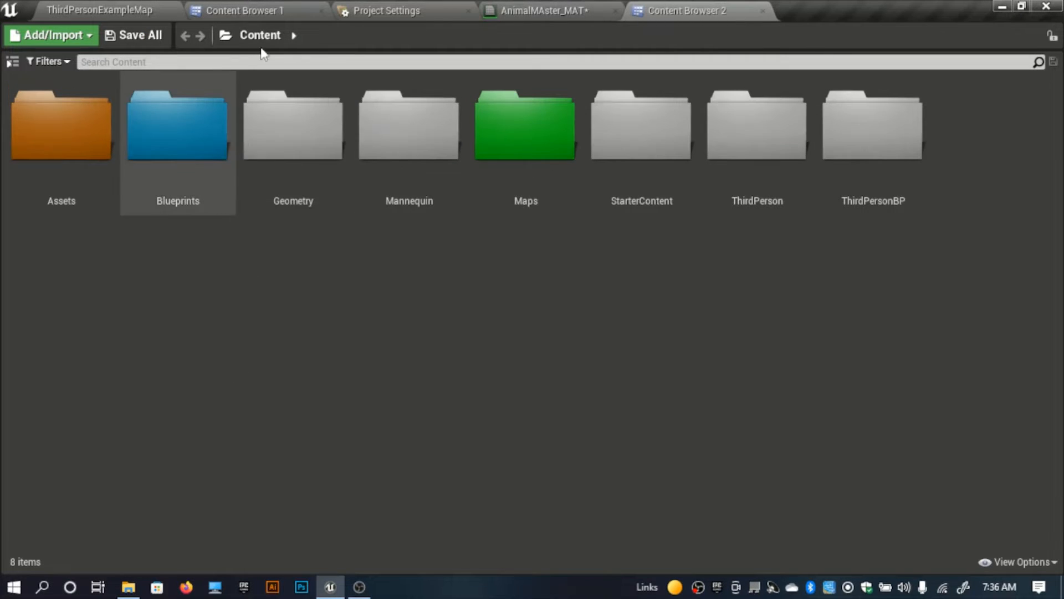
{"action": "left_click", "coordinate": [244, 10]}
{"action": "left_click", "coordinate": [696, 11]}
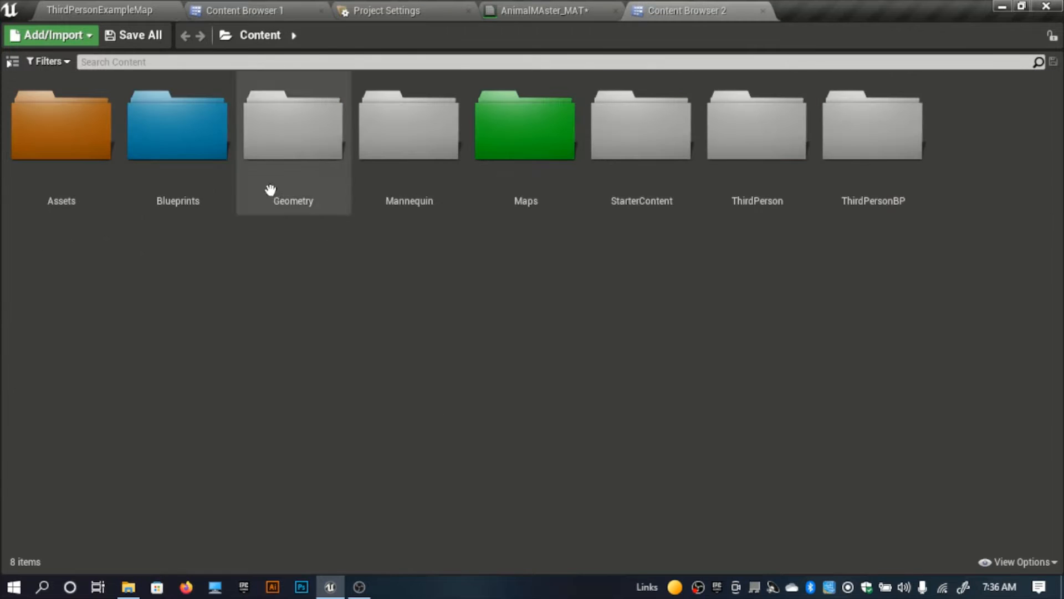
Step: In the second content browser, go to Blueprints > Materials > Instances and open the Deer_MAT instance
{"action": "left_click", "coordinate": [196, 193]}
{"action": "double_click", "coordinate": [196, 193]}
{"action": "double_click", "coordinate": [418, 201]}
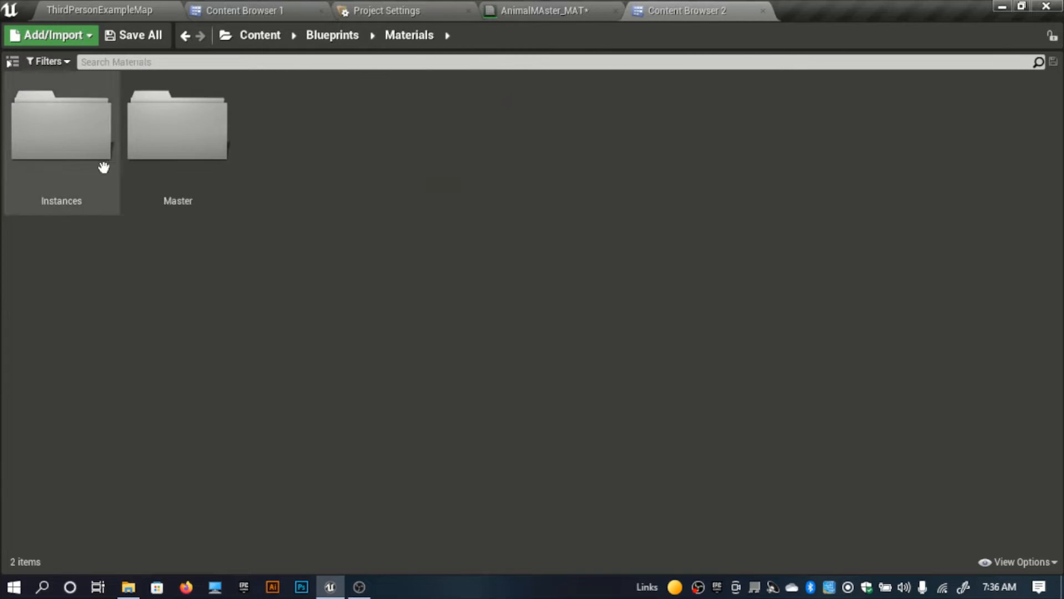
{"action": "left_click", "coordinate": [221, 151]}
{"action": "double_click", "coordinate": [66, 171]}
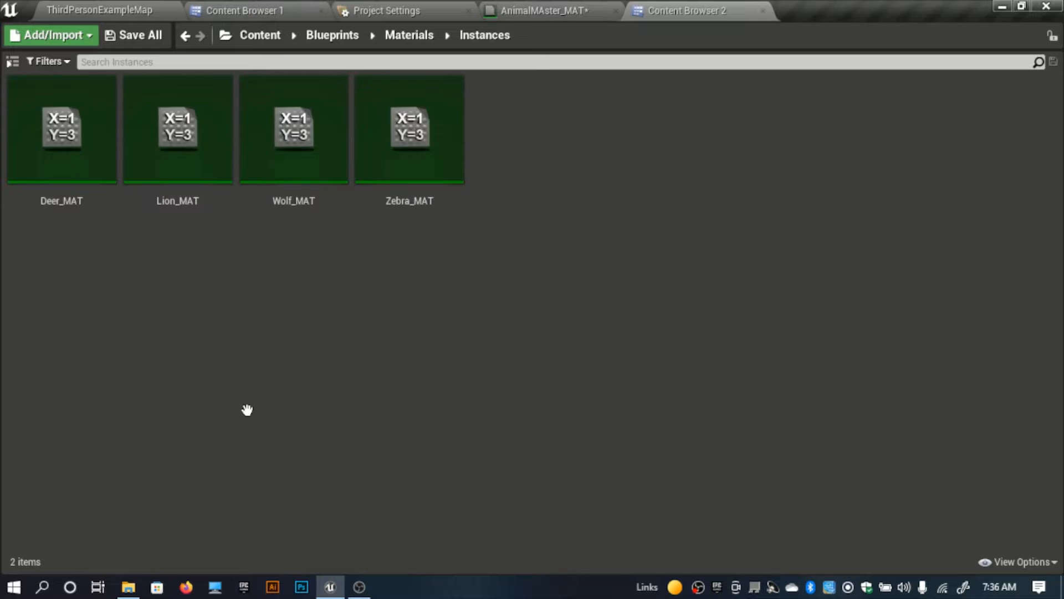
{"action": "double_click", "coordinate": [91, 183]}
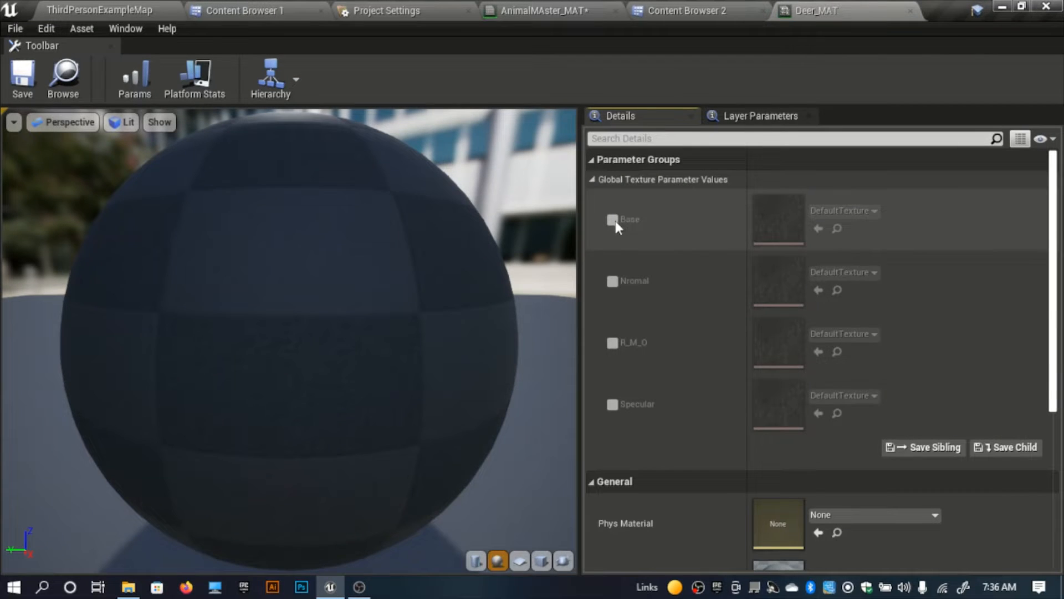
Step: Enable the Base, Nromal and R_M_O texture parameter overrides in Deer_MAT
{"action": "left_click", "coordinate": [613, 219]}
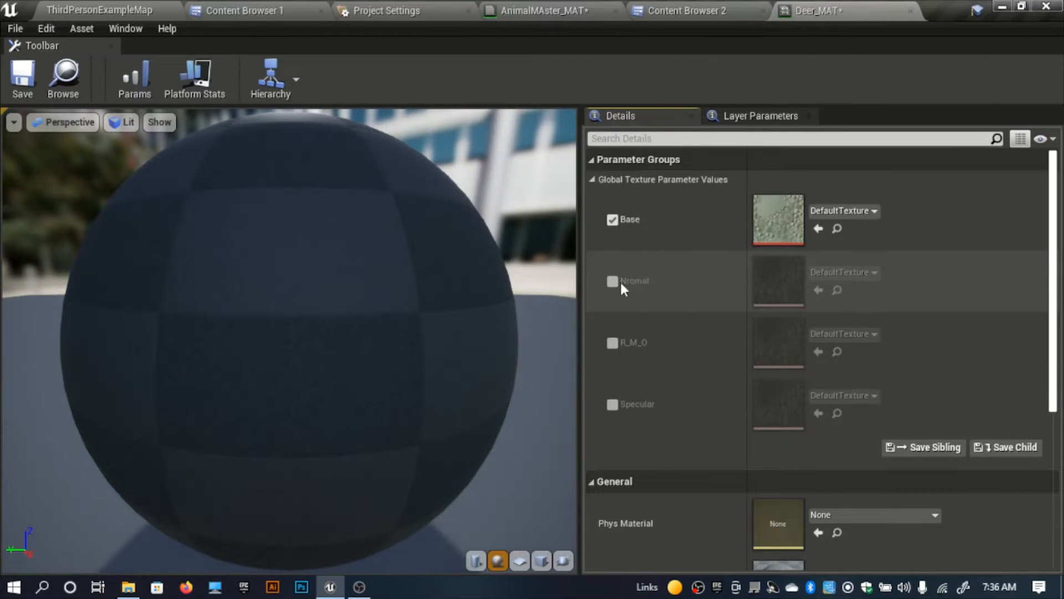
{"action": "left_click", "coordinate": [612, 281]}
{"action": "left_click", "coordinate": [613, 342]}
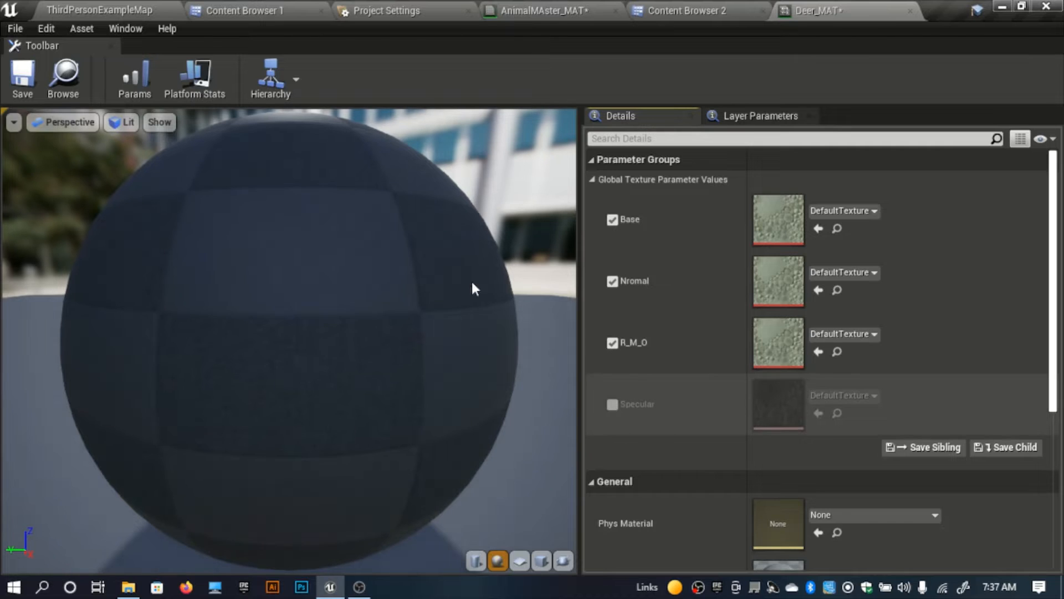
Step: Assign the T_Stag_BaseColor texture to the Base parameter and T_Stag_Nml to the Nromal parameter of Deer_MAT
{"action": "left_click", "coordinate": [249, 10]}
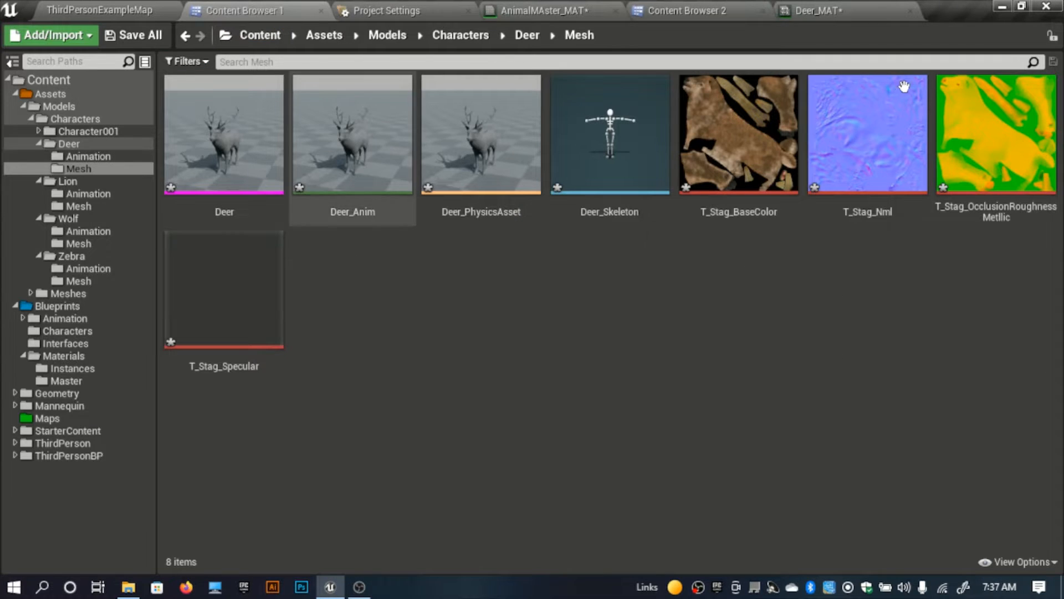
{"action": "left_click", "coordinate": [737, 144]}
{"action": "left_click", "coordinate": [818, 10]}
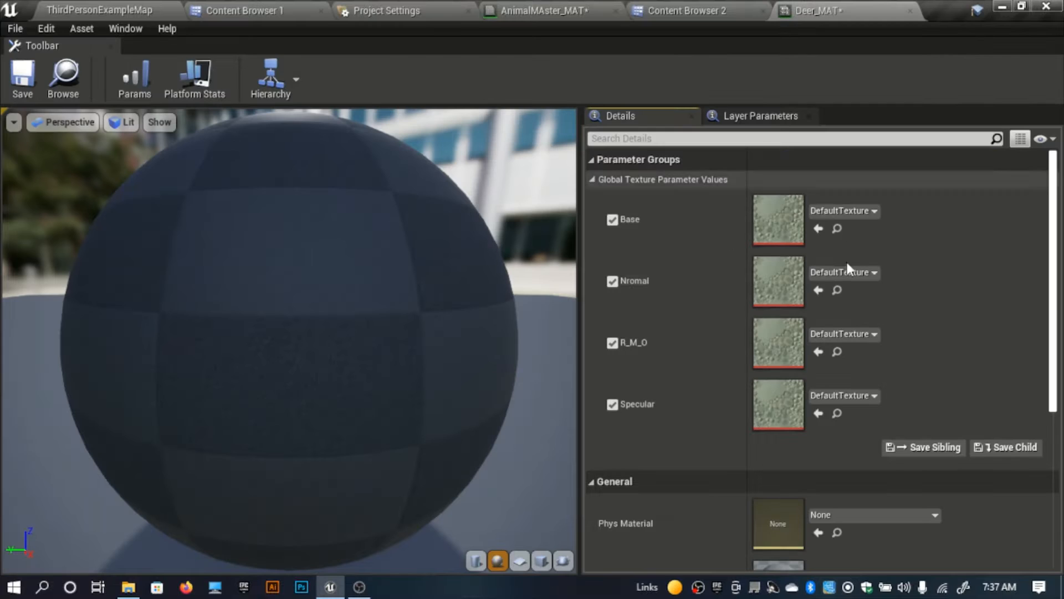
{"action": "left_click", "coordinate": [819, 229]}
{"action": "left_click", "coordinate": [306, 10]}
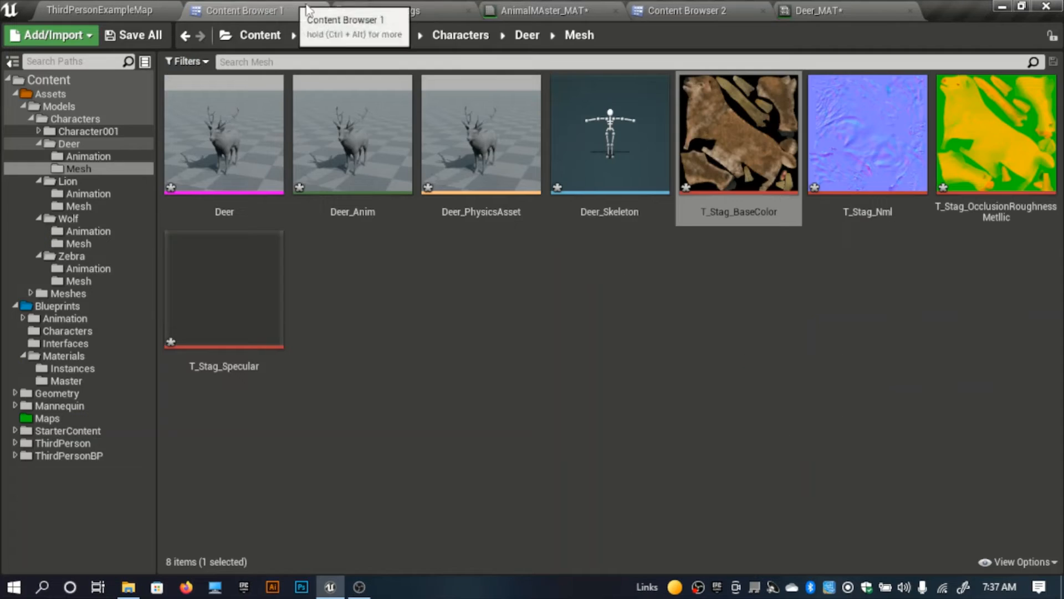
{"action": "left_click", "coordinate": [829, 124]}
{"action": "left_click", "coordinate": [818, 11]}
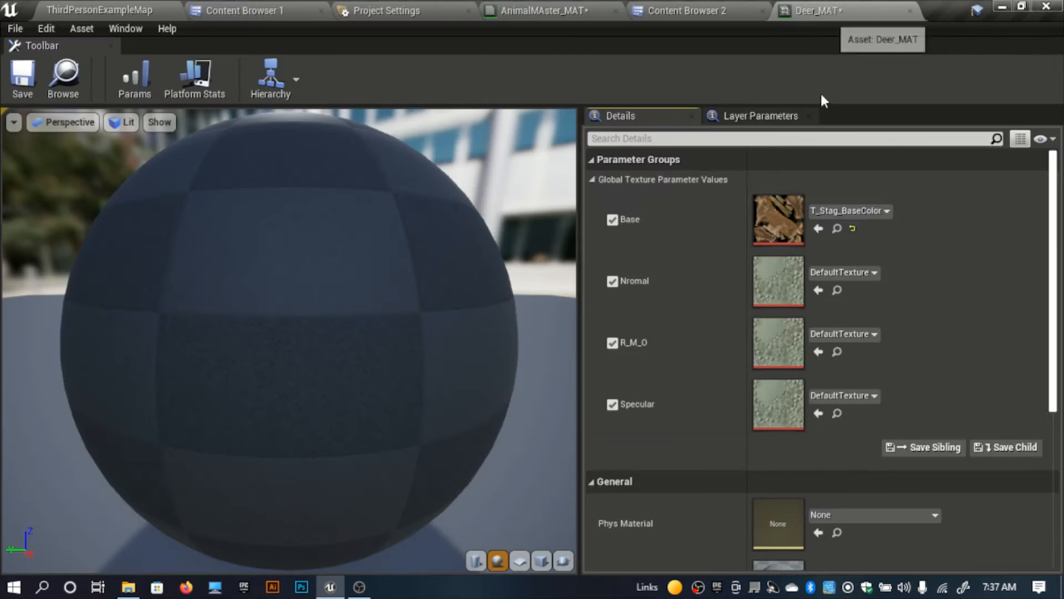
{"action": "left_click", "coordinate": [818, 290]}
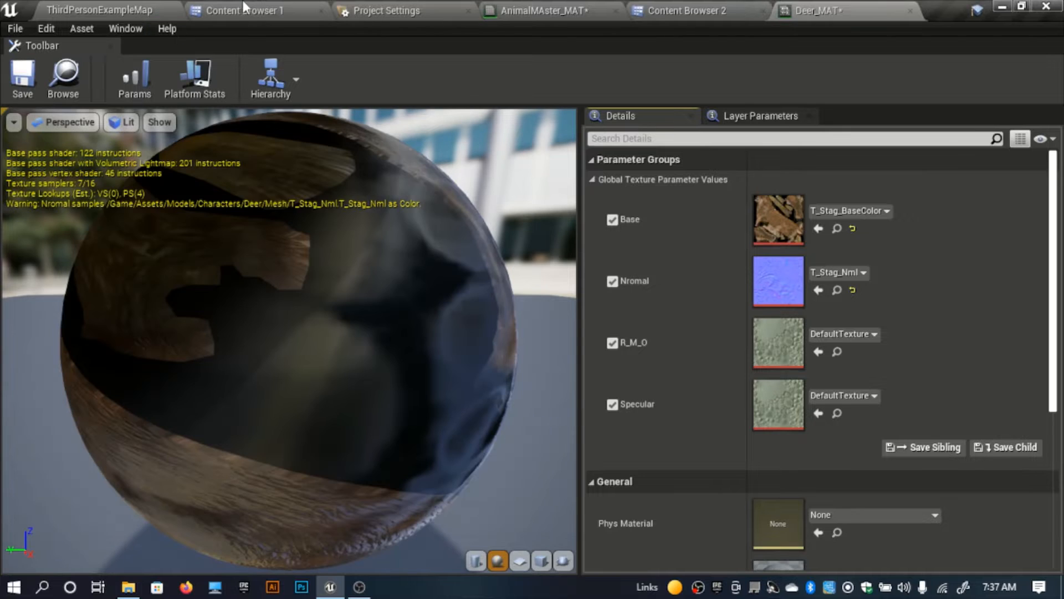
Step: Assign the T_Stag_OcclusionRoughnessMetllic texture to R_M_O and T_Stag_Specular to the Specular parameter of Deer_MAT
{"action": "left_click", "coordinate": [247, 8]}
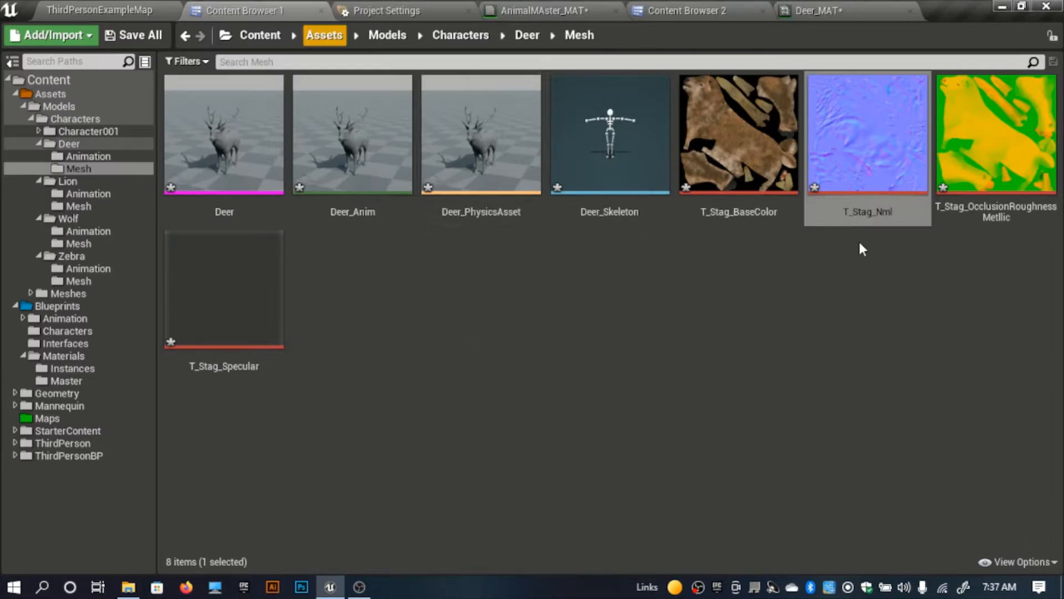
{"action": "left_click", "coordinate": [987, 128]}
{"action": "left_click", "coordinate": [818, 10]}
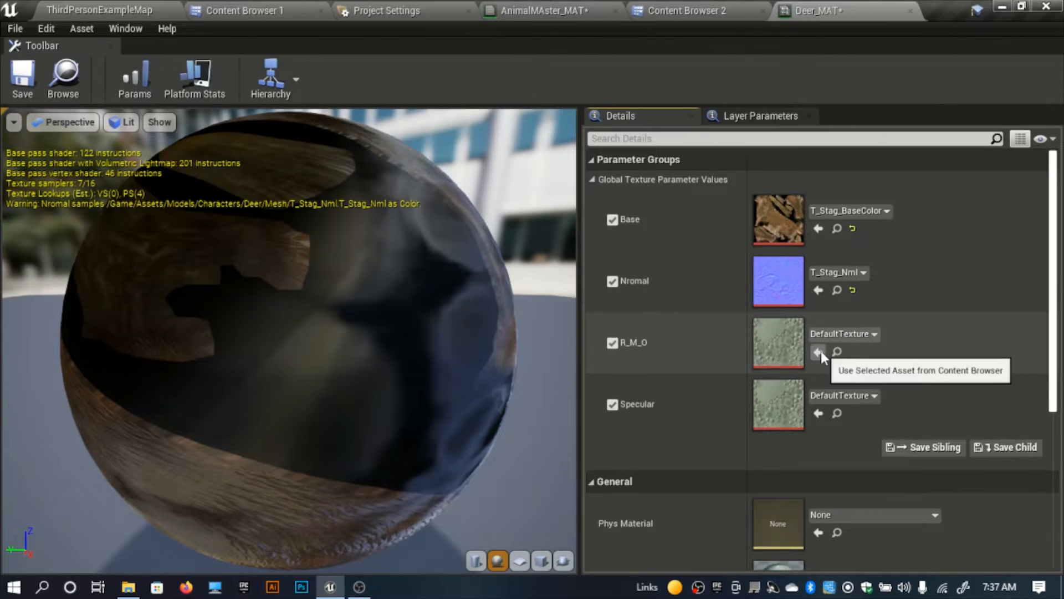
{"action": "left_click", "coordinate": [819, 351]}
{"action": "left_click", "coordinate": [203, 8]}
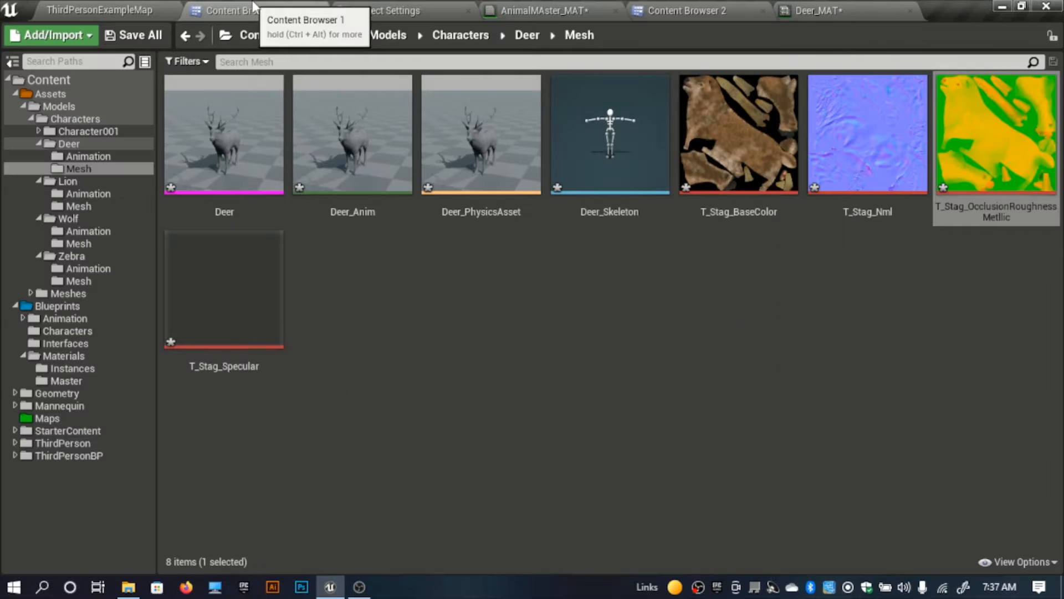
{"action": "left_click", "coordinate": [274, 299]}
{"action": "left_click", "coordinate": [817, 8]}
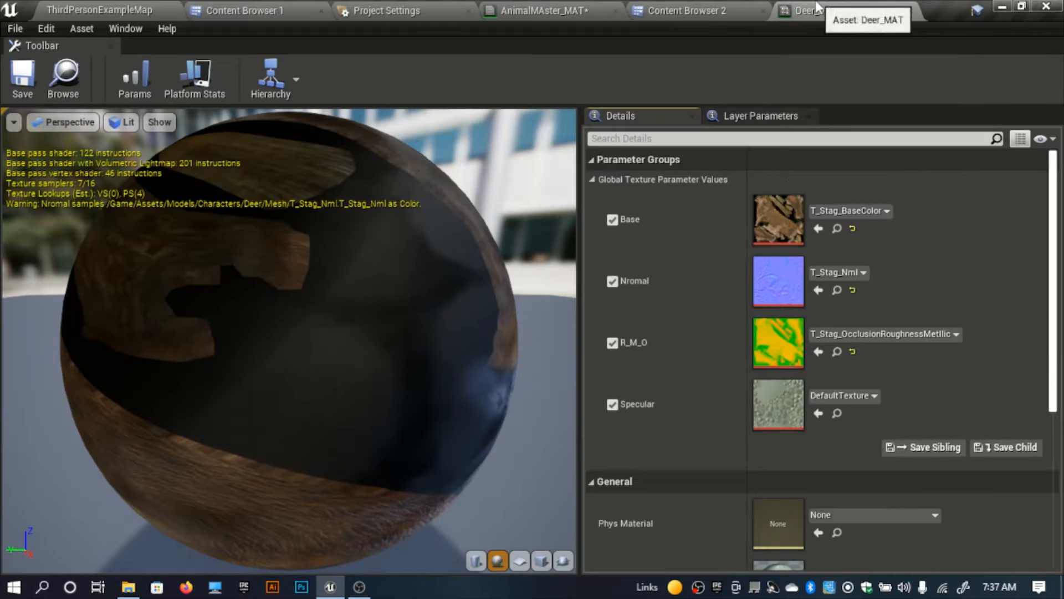
{"action": "left_click", "coordinate": [818, 413]}
Step: Inspect the textured preview sphere and save the Deer_MAT instance
{"action": "right_click_drag", "start_coordinate": [289, 338], "coordinate": [288, 310]}
{"action": "left_click_drag", "start_coordinate": [288, 338], "coordinate": [349, 277]}
{"action": "left_click", "coordinate": [23, 83]}
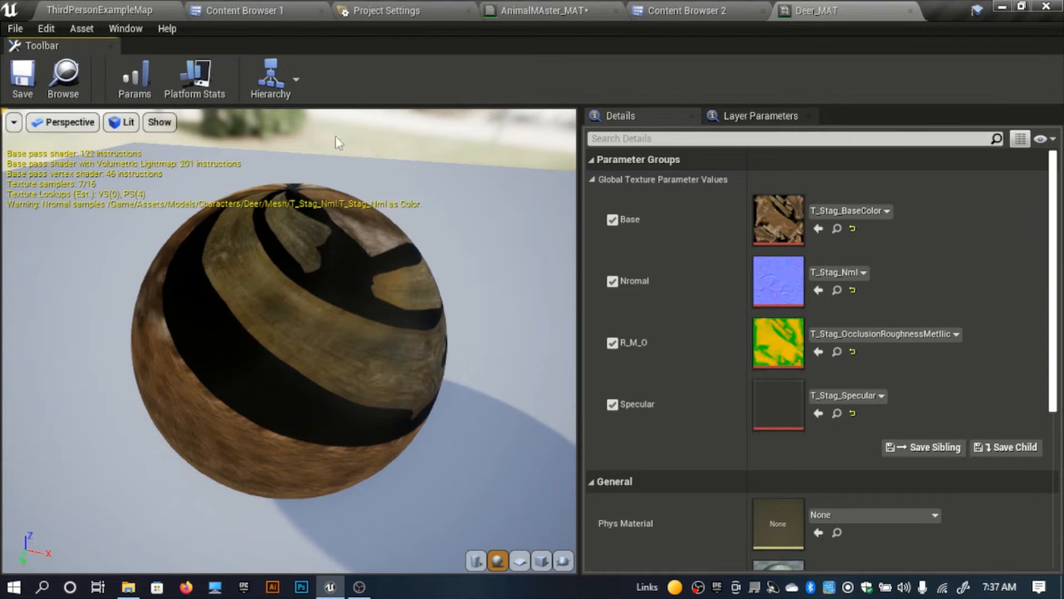
Step: Open the Deer skeletal mesh from Assets > Models > Characters > Deer > Mesh
{"action": "left_click", "coordinate": [260, 10]}
{"action": "left_click", "coordinate": [426, 294]}
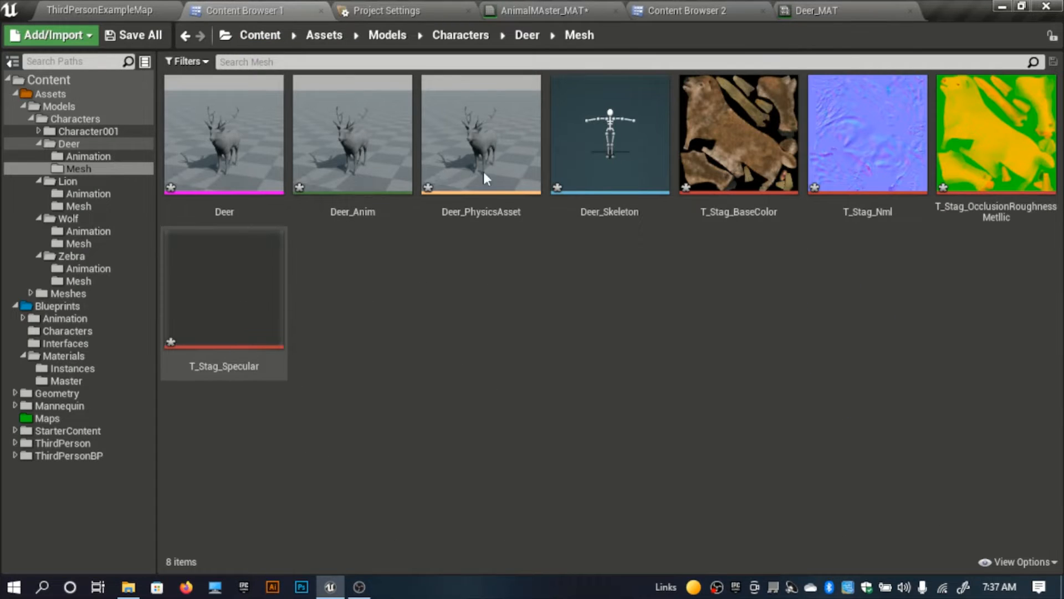
{"action": "double_click", "coordinate": [254, 165]}
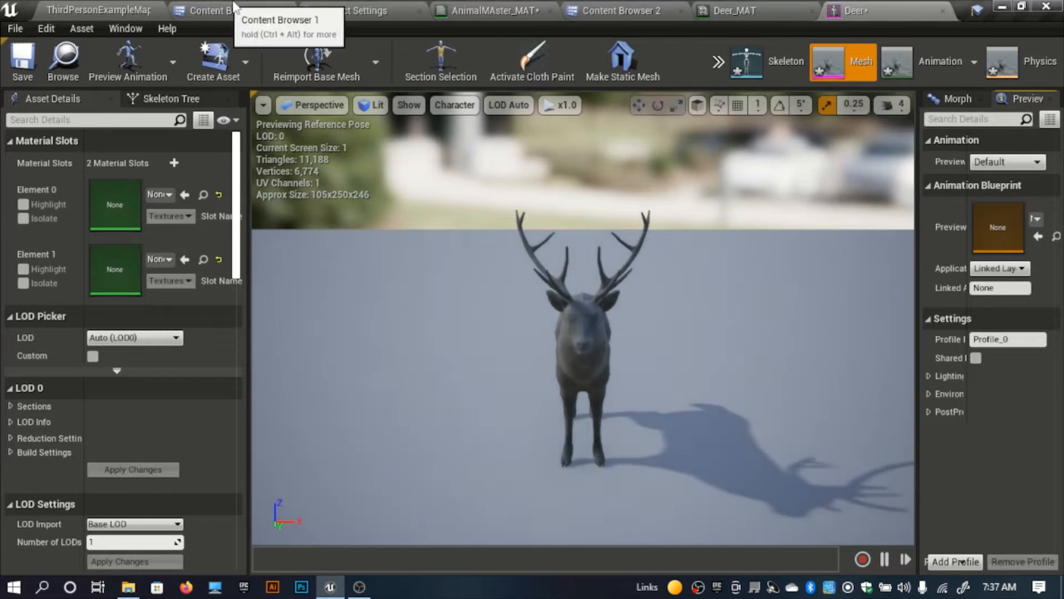
{"action": "left_click", "coordinate": [224, 10]}
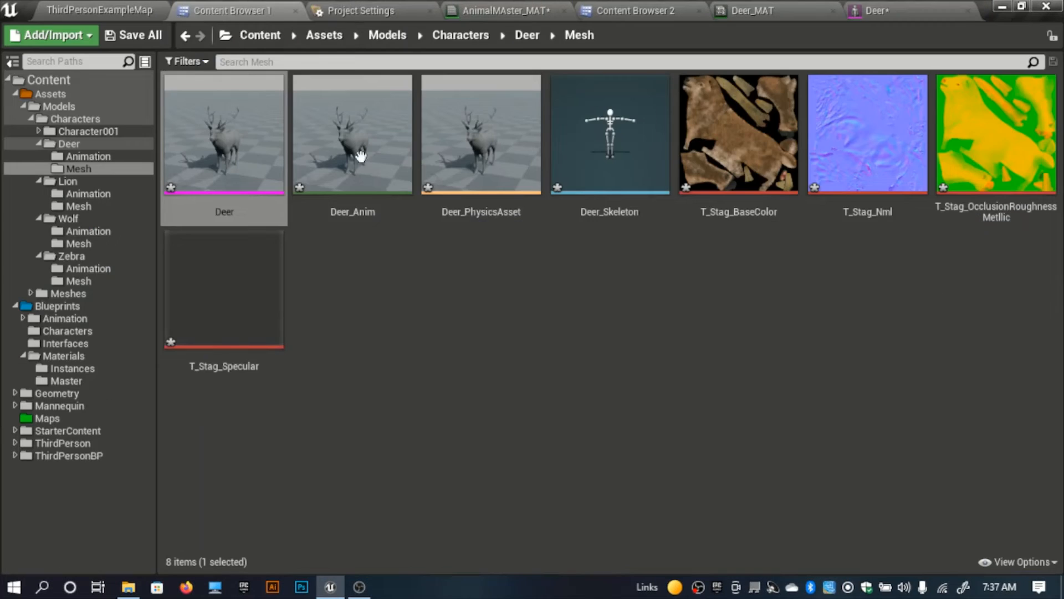
{"action": "left_click", "coordinate": [448, 354]}
{"action": "double_click", "coordinate": [230, 190]}
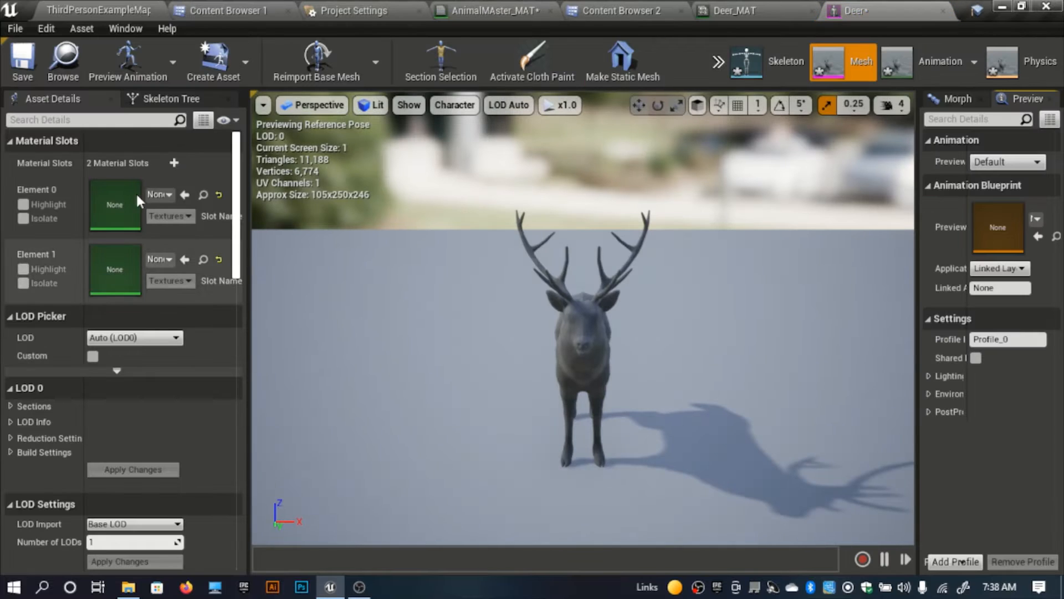
Step: Create a child material instance of Deer_MAT in the Instances folder, keeping the name Deer_MAT_Inst
{"action": "left_click", "coordinate": [249, 10]}
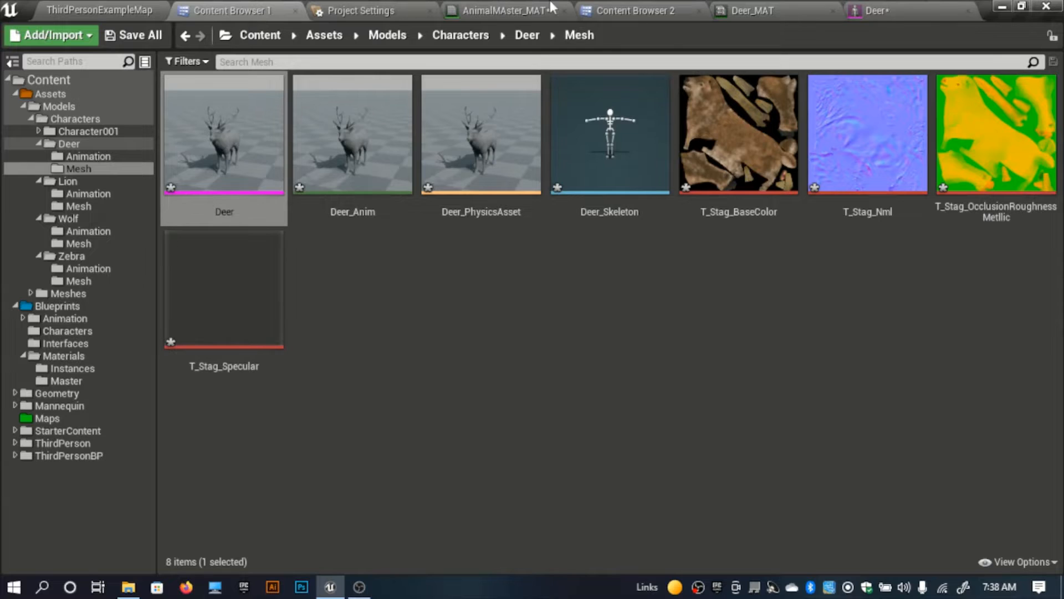
{"action": "left_click", "coordinate": [660, 9]}
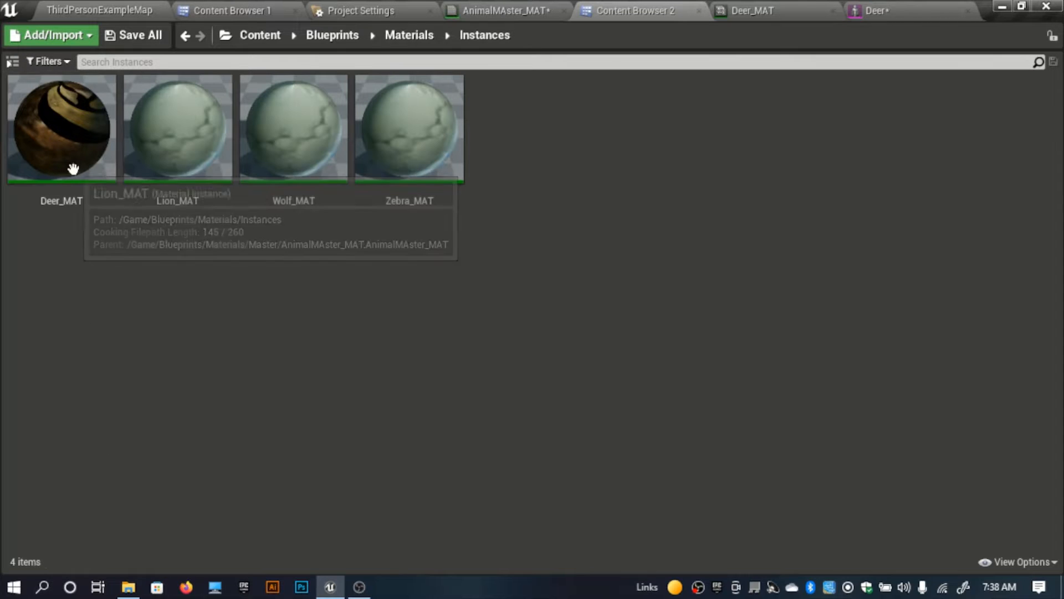
{"action": "right_click", "coordinate": [74, 145]}
{"action": "left_click", "coordinate": [131, 165]}
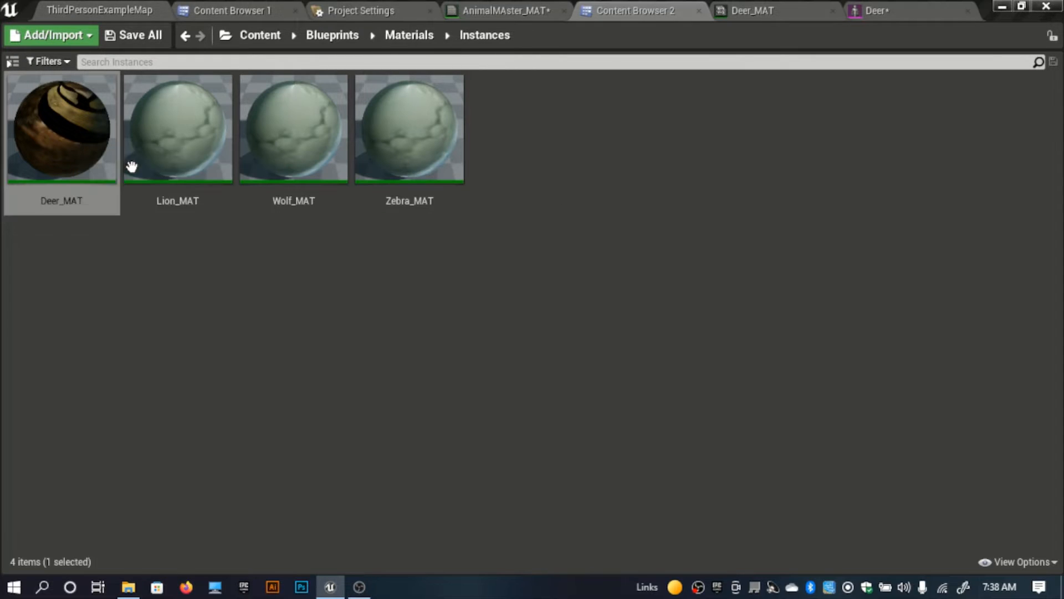
{"action": "left_click", "coordinate": [201, 304]}
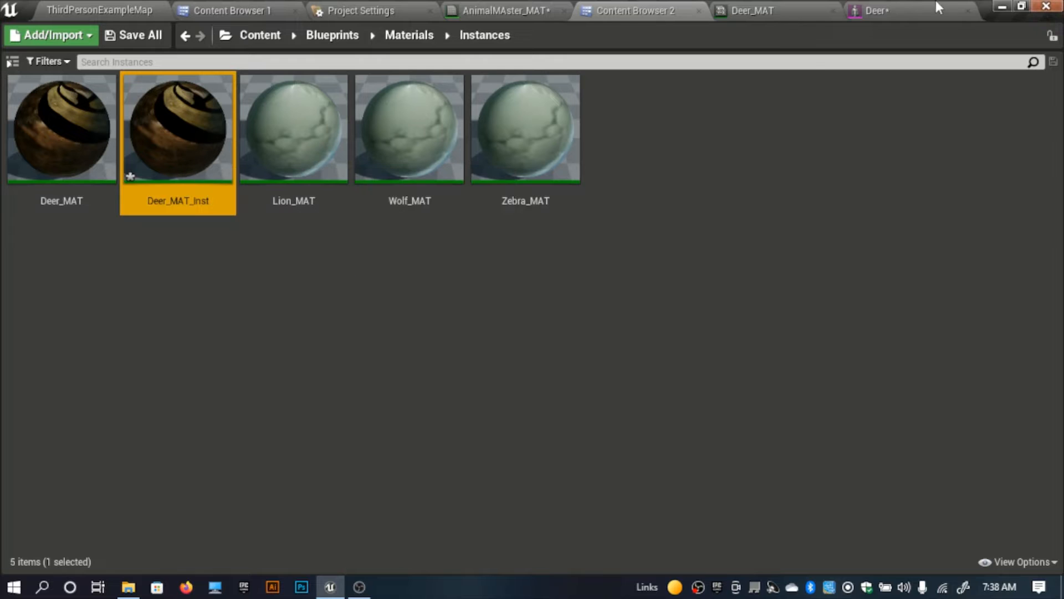
Step: Assign Deer_MAT to the Element 0 material slot of the Deer mesh and view the deer from the side
{"action": "left_click", "coordinate": [924, 10]}
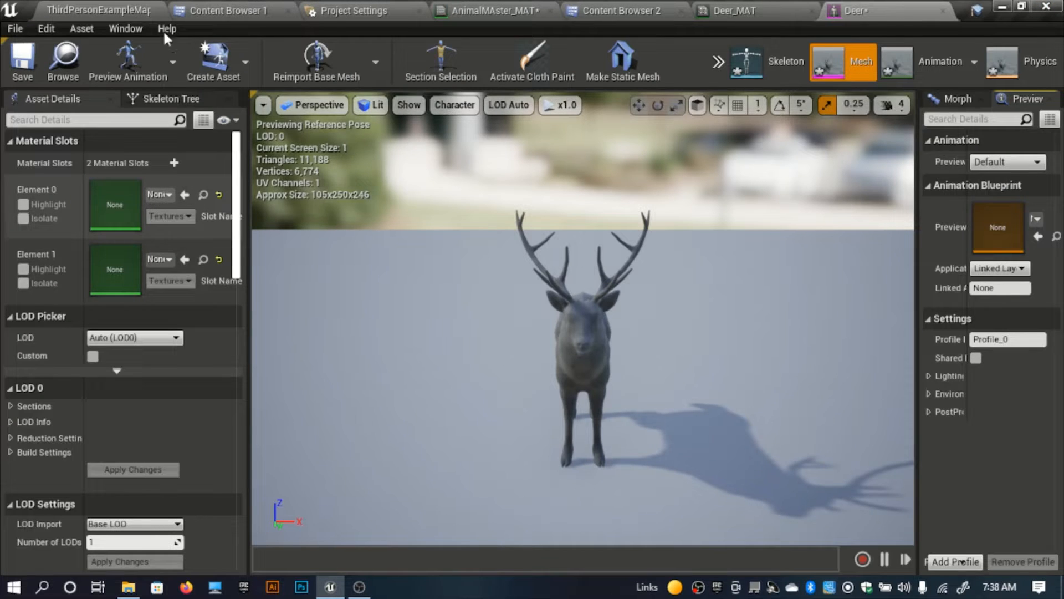
{"action": "left_click", "coordinate": [228, 10]}
{"action": "left_click", "coordinate": [341, 8]}
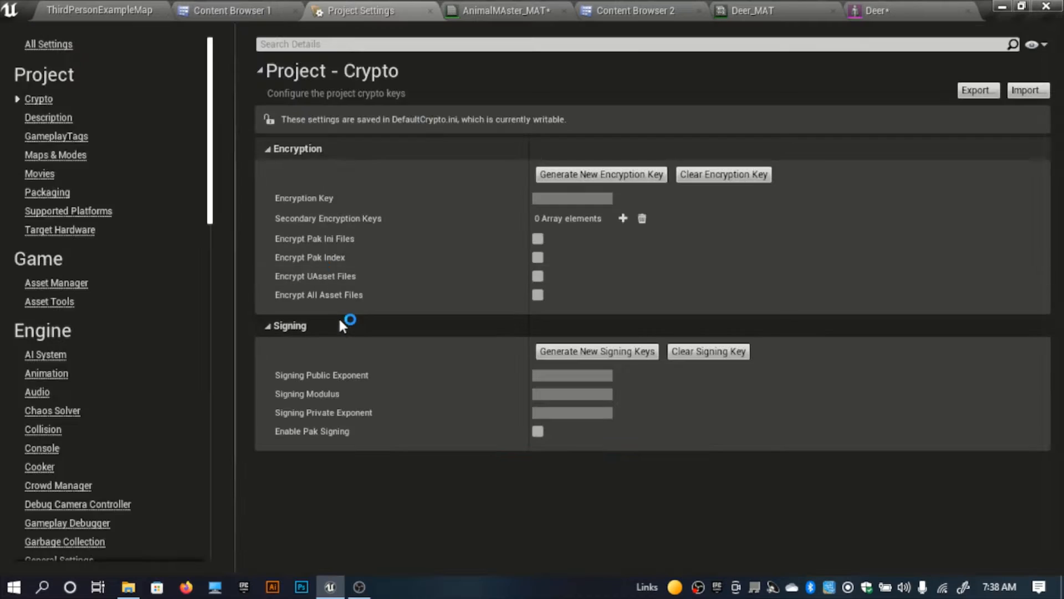
{"action": "left_click", "coordinate": [289, 12]}
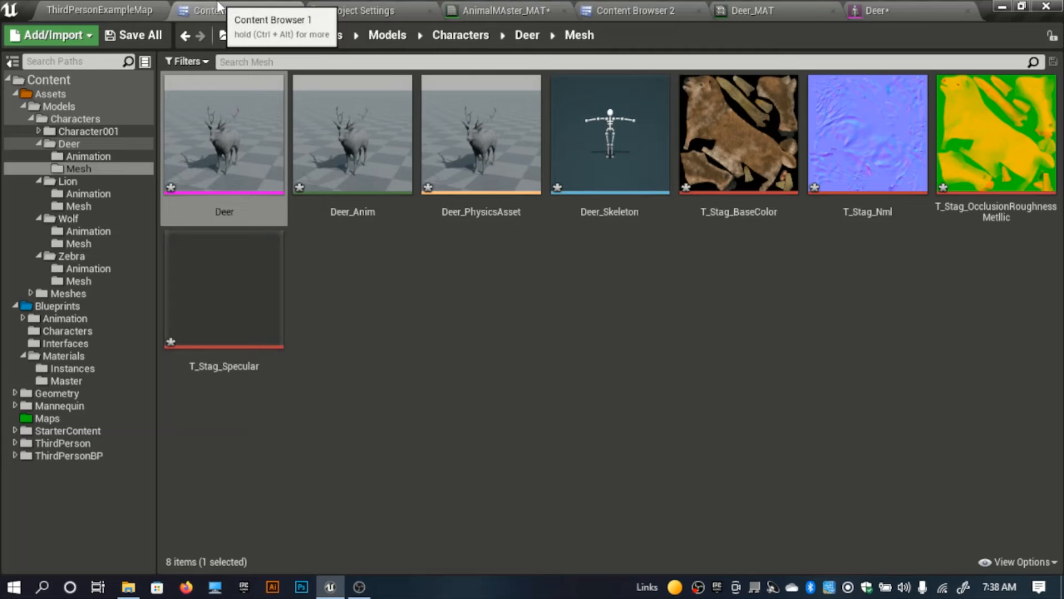
{"action": "left_click", "coordinate": [627, 10]}
{"action": "left_click", "coordinate": [105, 166]}
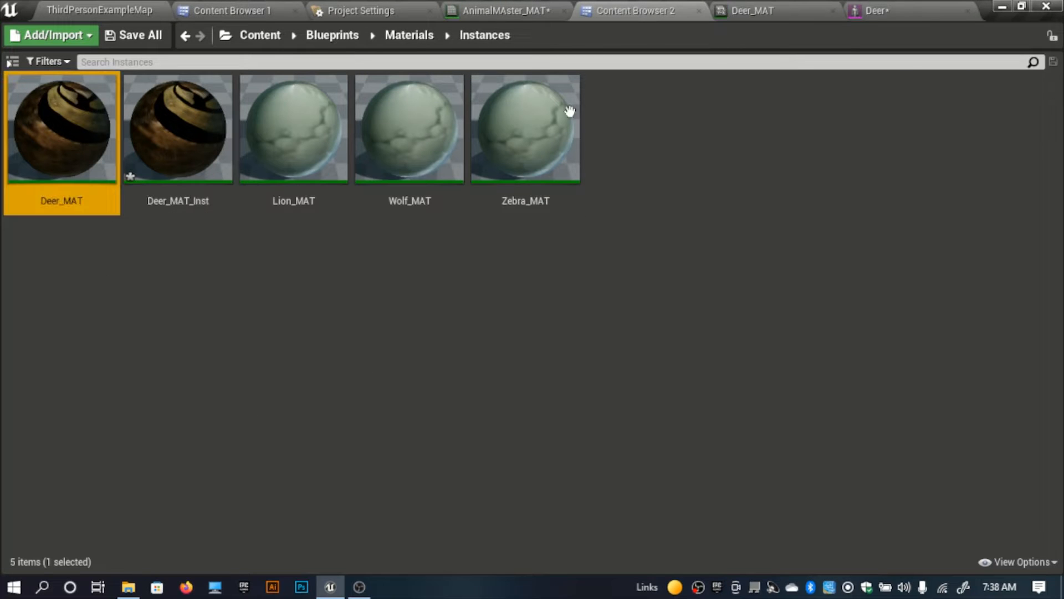
{"action": "left_click", "coordinate": [946, 7]}
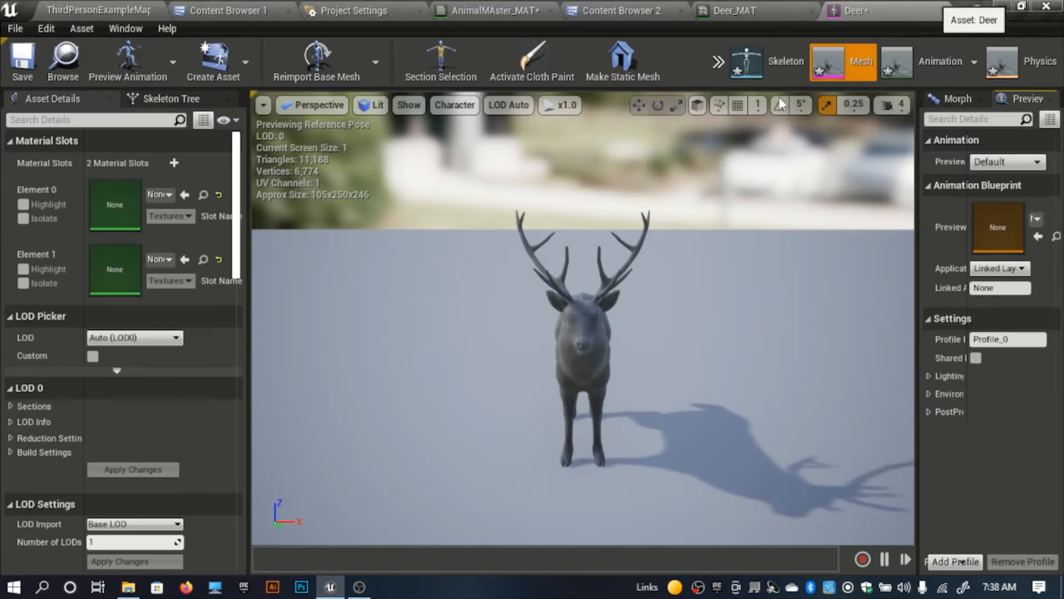
{"action": "left_click", "coordinate": [188, 201]}
{"action": "right_click_drag", "start_coordinate": [505, 352], "coordinate": [383, 305]}
Step: Assign Deer_MAT_Inst to the Element 1 material slot of the Deer mesh and save the mesh
{"action": "left_click", "coordinate": [228, 10]}
{"action": "left_click", "coordinate": [621, 10]}
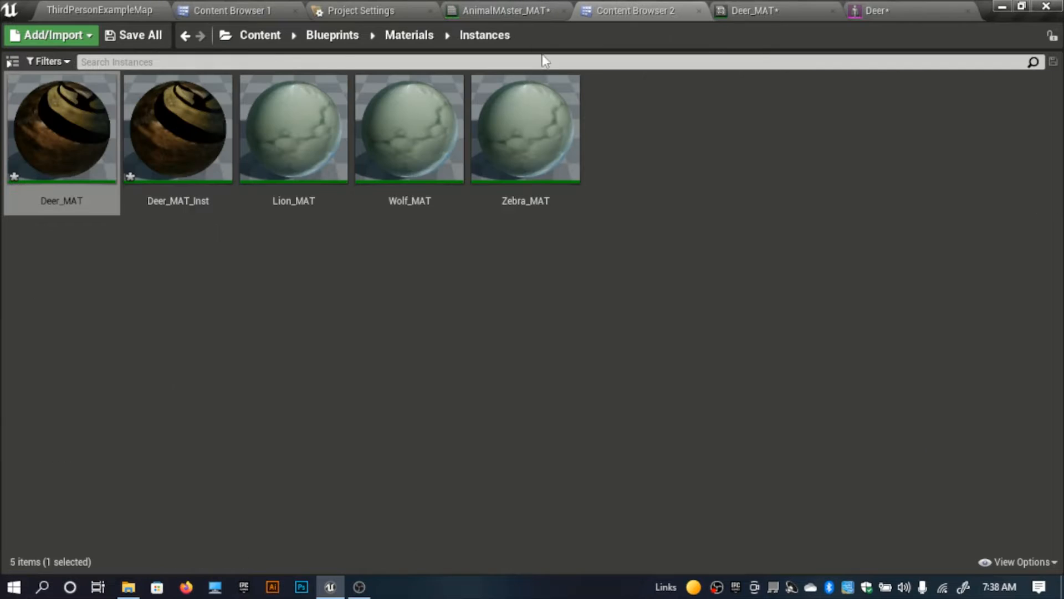
{"action": "left_click", "coordinate": [198, 195]}
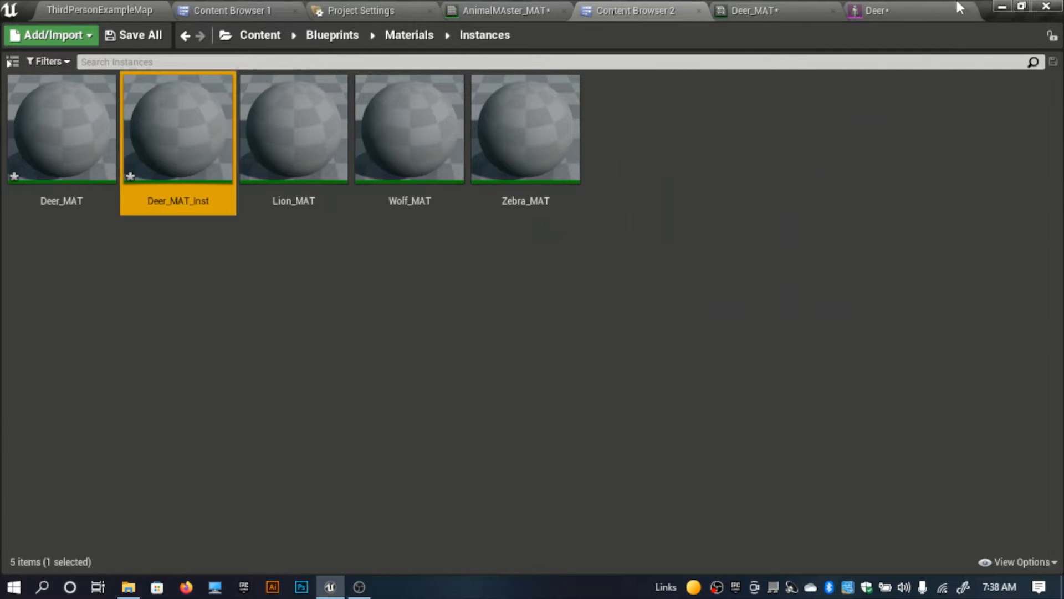
{"action": "left_click", "coordinate": [912, 11]}
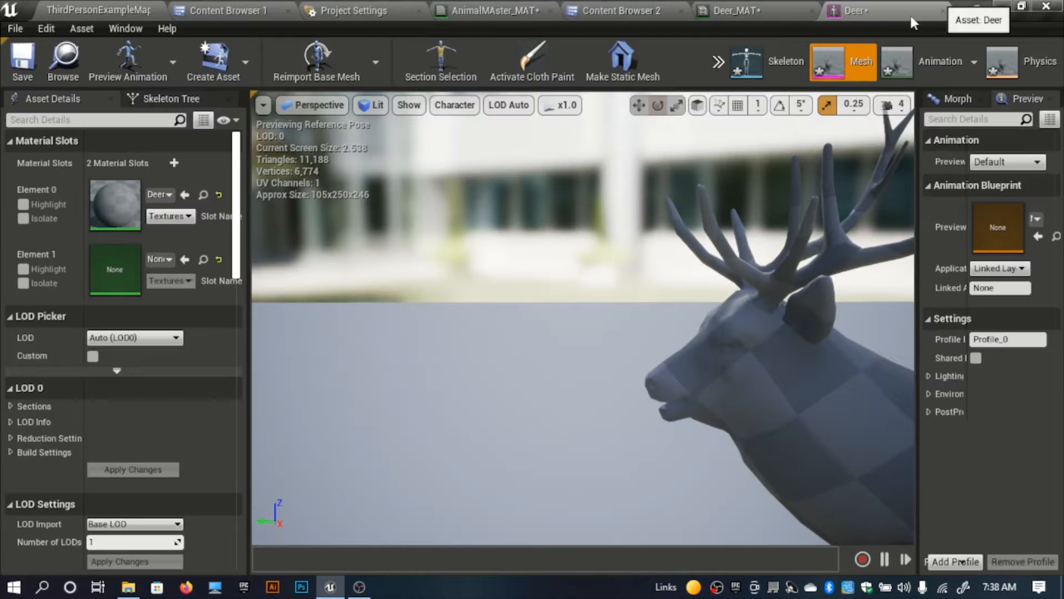
{"action": "left_click", "coordinate": [184, 259]}
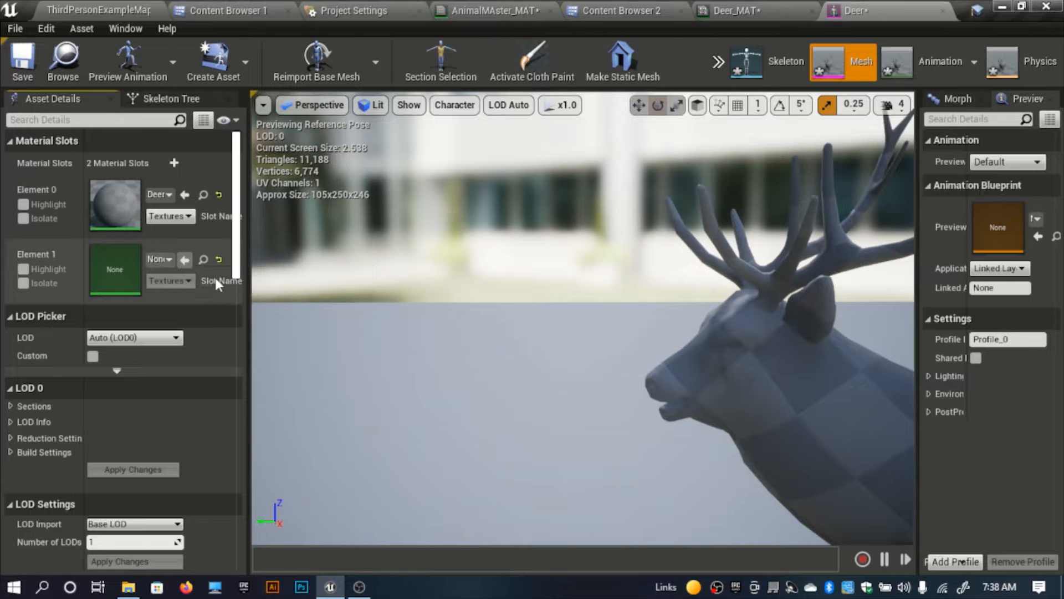
{"action": "left_click", "coordinate": [32, 66]}
{"action": "left_click", "coordinate": [111, 7]}
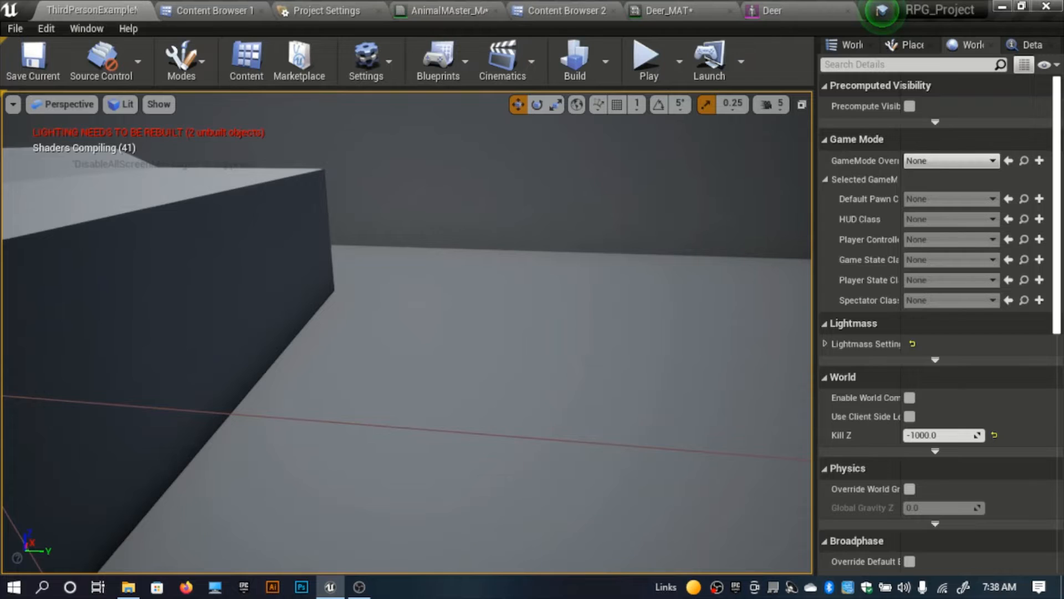
{"action": "right_click_drag", "start_coordinate": [406, 278], "coordinate": [332, 305]}
{"action": "key", "text": "s"}
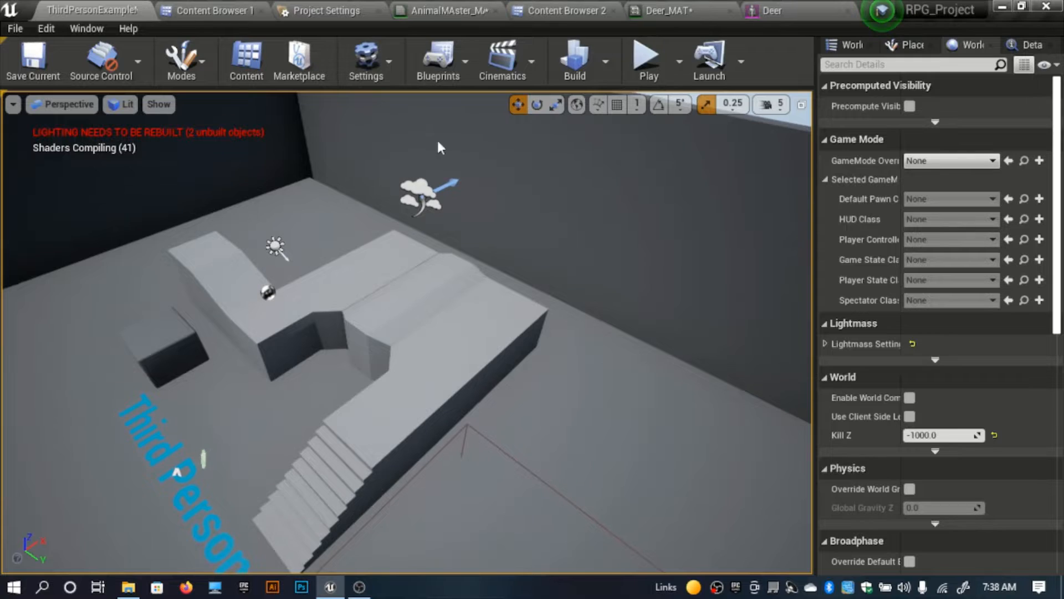
Step: Rename the Deer_MAT_Inst material instance with a new name starting with Deer_
{"action": "left_click", "coordinate": [560, 10]}
{"action": "left_click", "coordinate": [197, 202]}
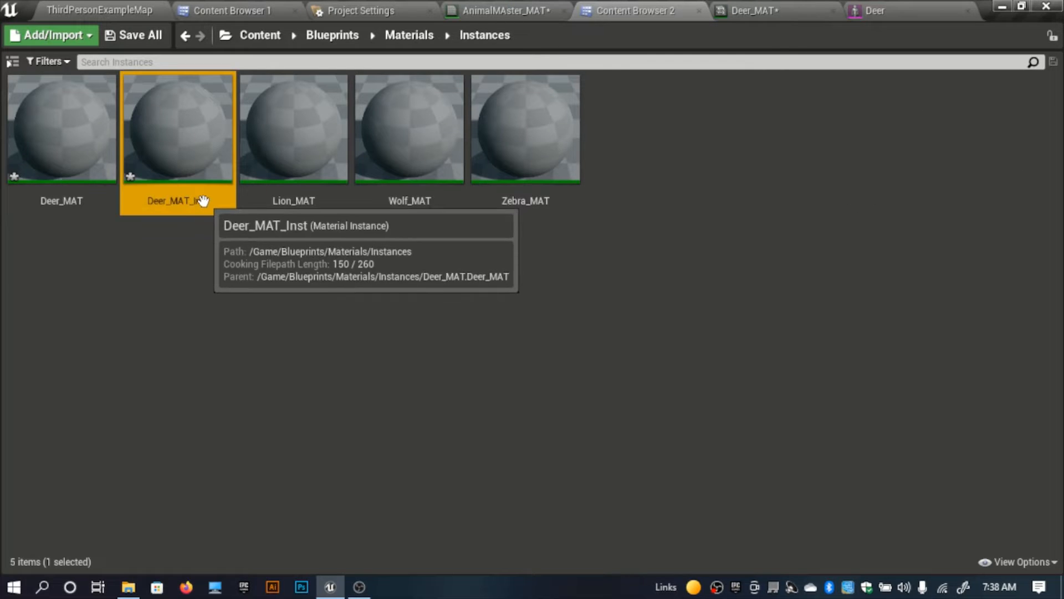
{"action": "key", "text": "F2"}
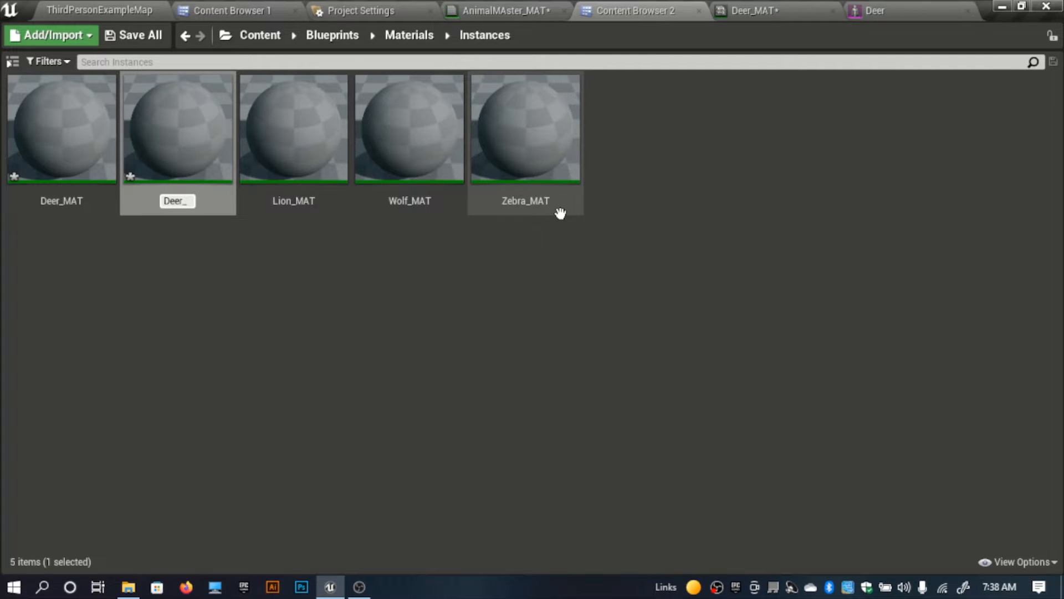
{"action": "key", "text": "Return"}
Step: Return to the ThirdPersonExampleMap level, and minimise the editor and file explorer windows to reach the desktop
{"action": "left_click", "coordinate": [90, 7]}
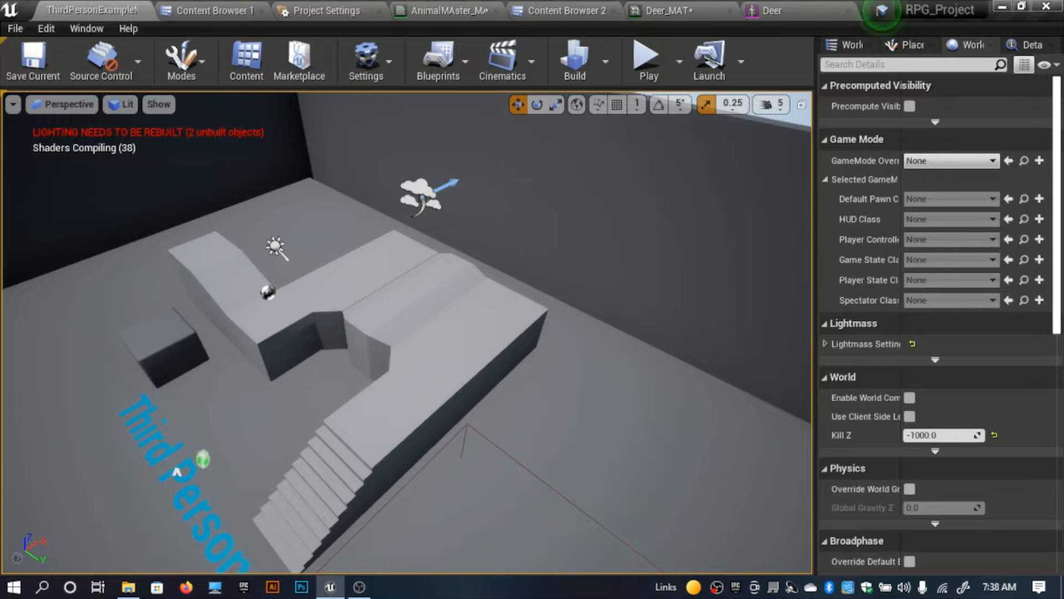
{"action": "right_click_drag", "start_coordinate": [407, 332], "coordinate": [355, 361]}
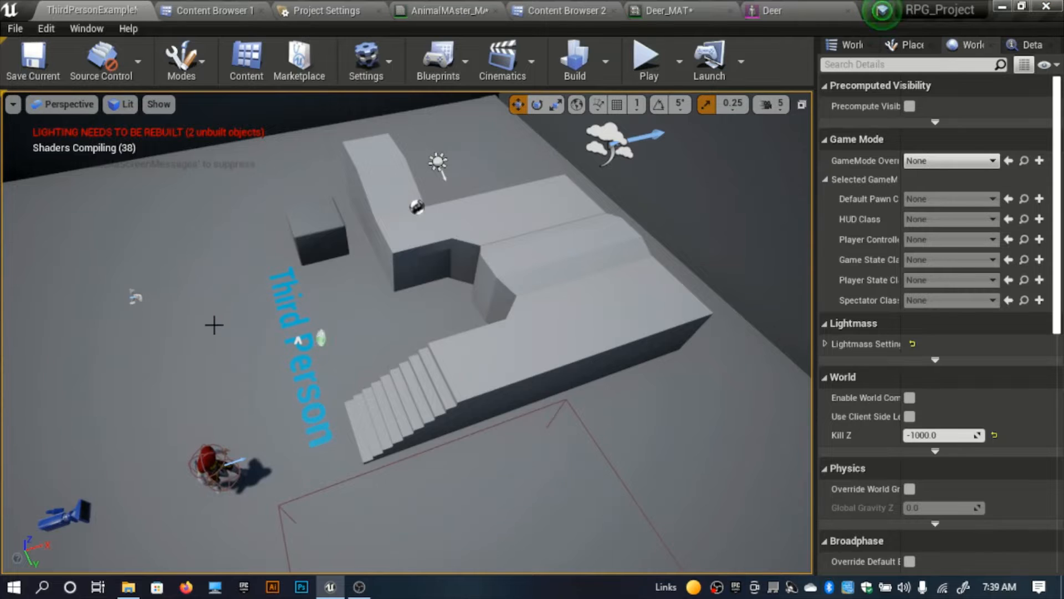
{"action": "right_click_drag", "start_coordinate": [213, 323], "coordinate": [199, 290]}
{"action": "left_click", "coordinate": [1001, 7]}
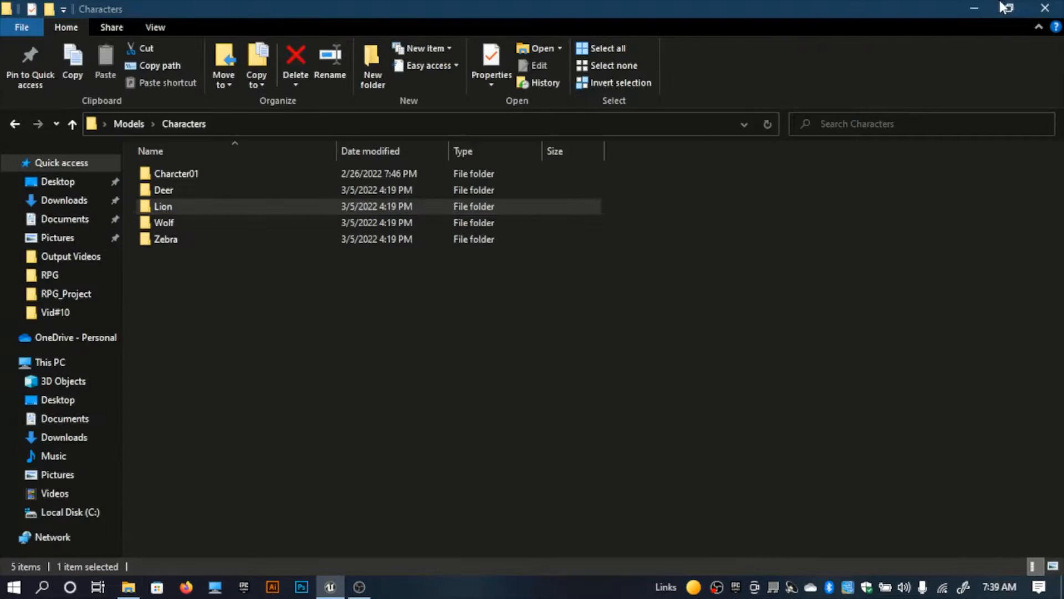
{"action": "left_click", "coordinate": [976, 2]}
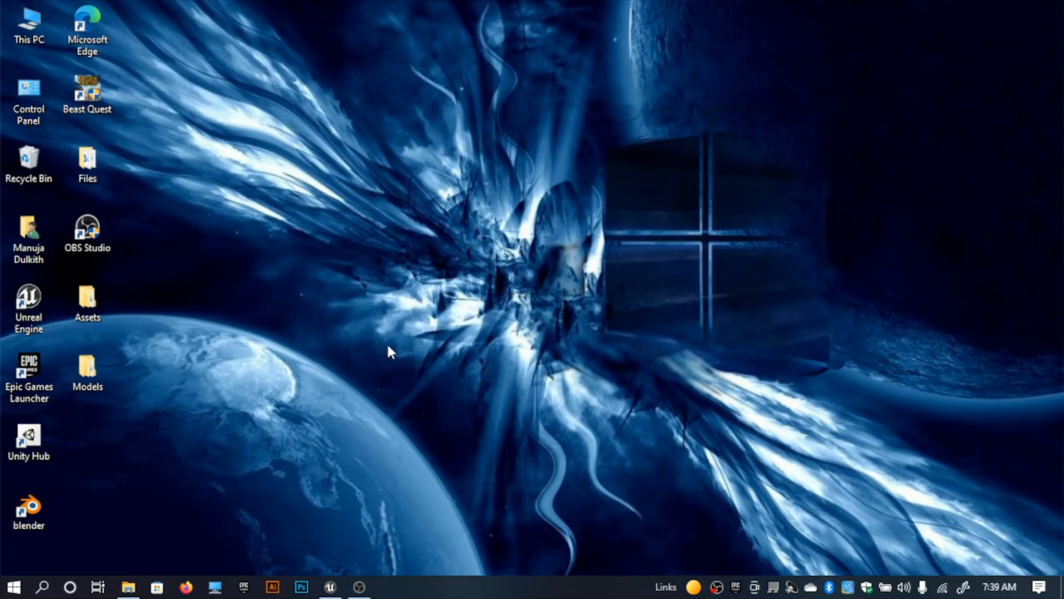
Step: Switch to the Unreal Engine editor and inspect the textured Deer mesh from the front
{"action": "left_click", "coordinate": [330, 586]}
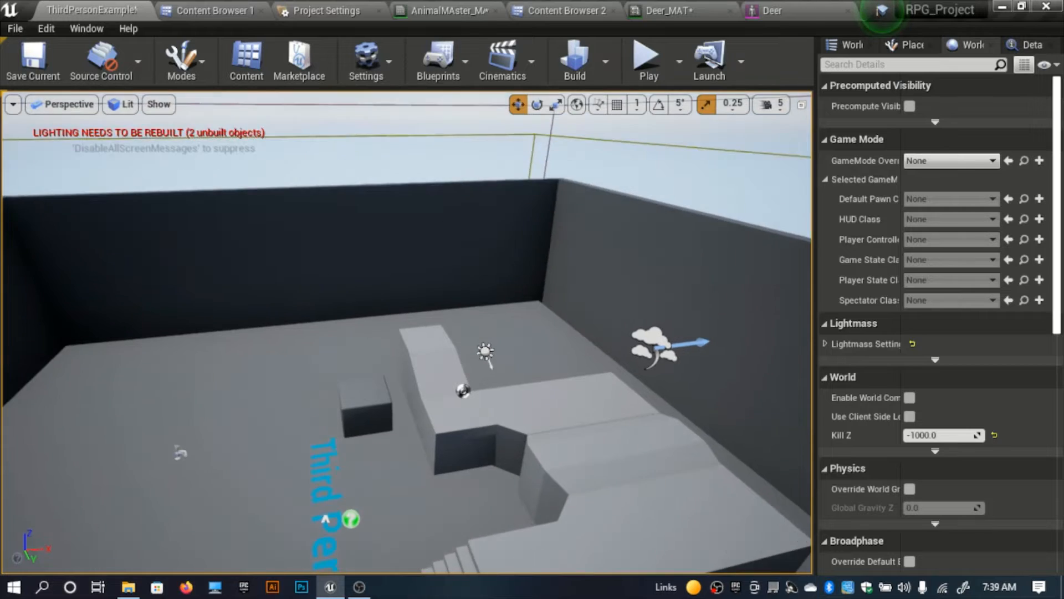
{"action": "left_click", "coordinate": [778, 8]}
{"action": "right_click_drag", "start_coordinate": [480, 333], "coordinate": [466, 363]}
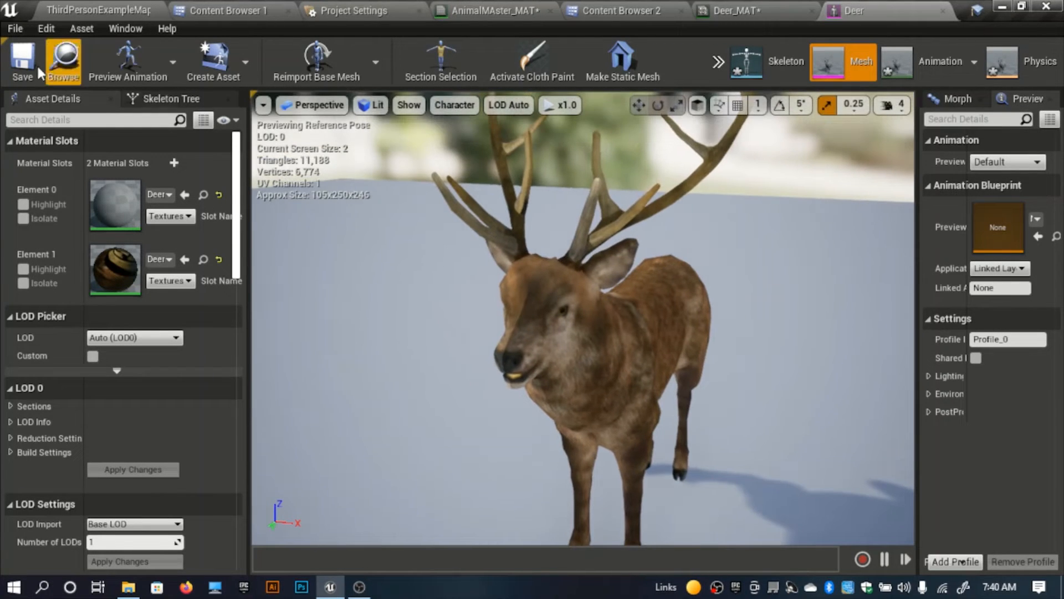
Step: Open the Lion_MAT material instance and close the Deer_MAT, Deer and AnimalMAster_MAT editors
{"action": "left_click", "coordinate": [803, 20]}
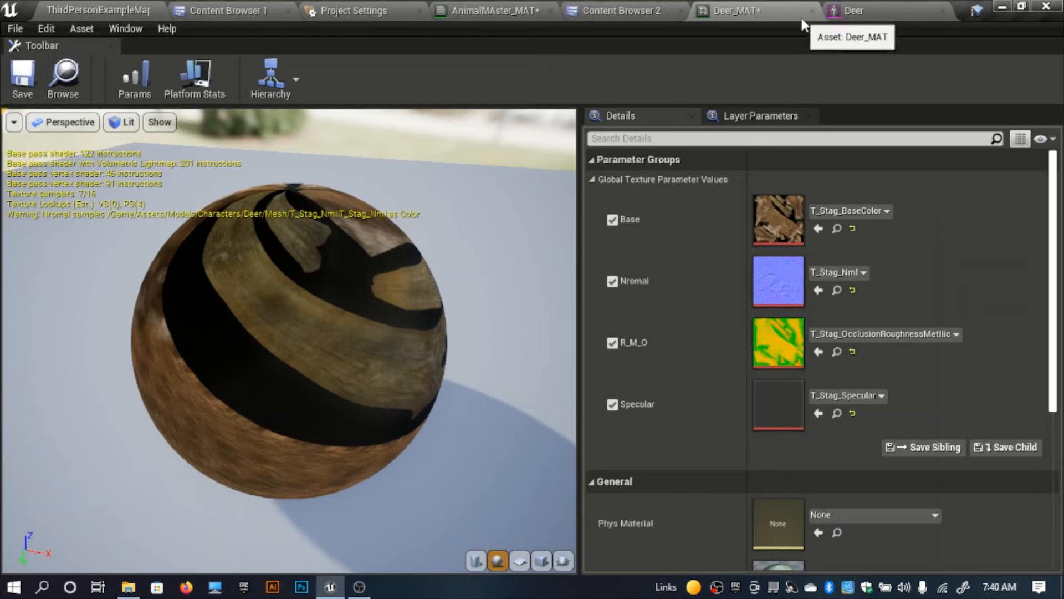
{"action": "left_click", "coordinate": [812, 11]}
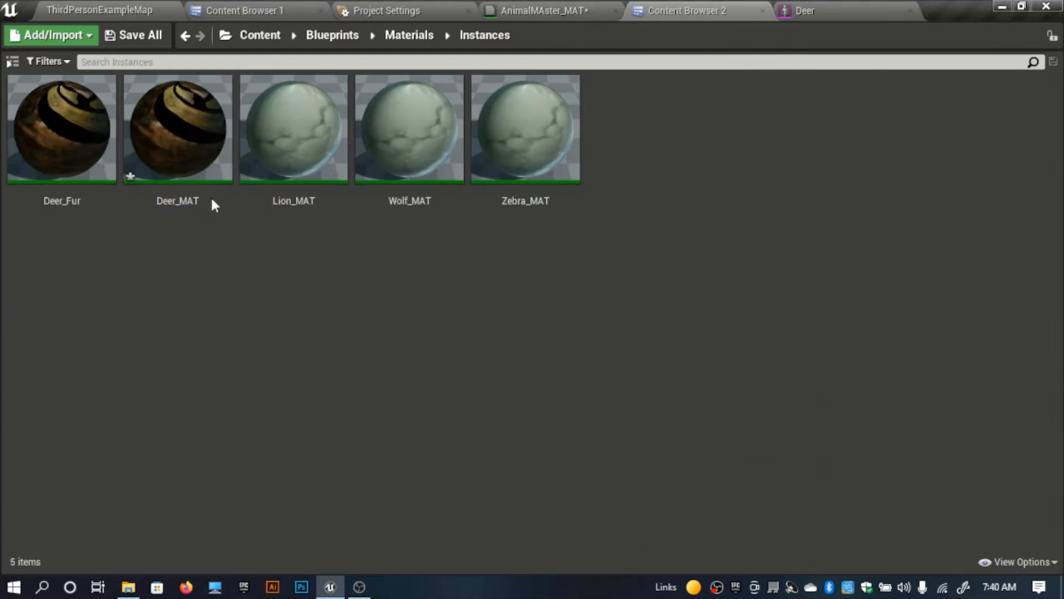
{"action": "left_click", "coordinate": [316, 166]}
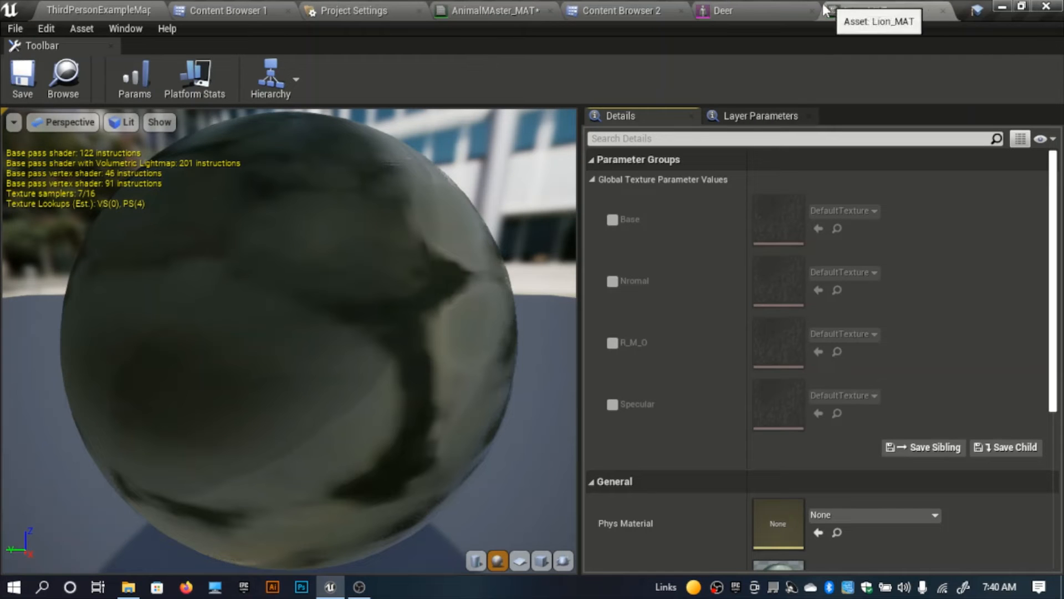
{"action": "left_click", "coordinate": [809, 11]}
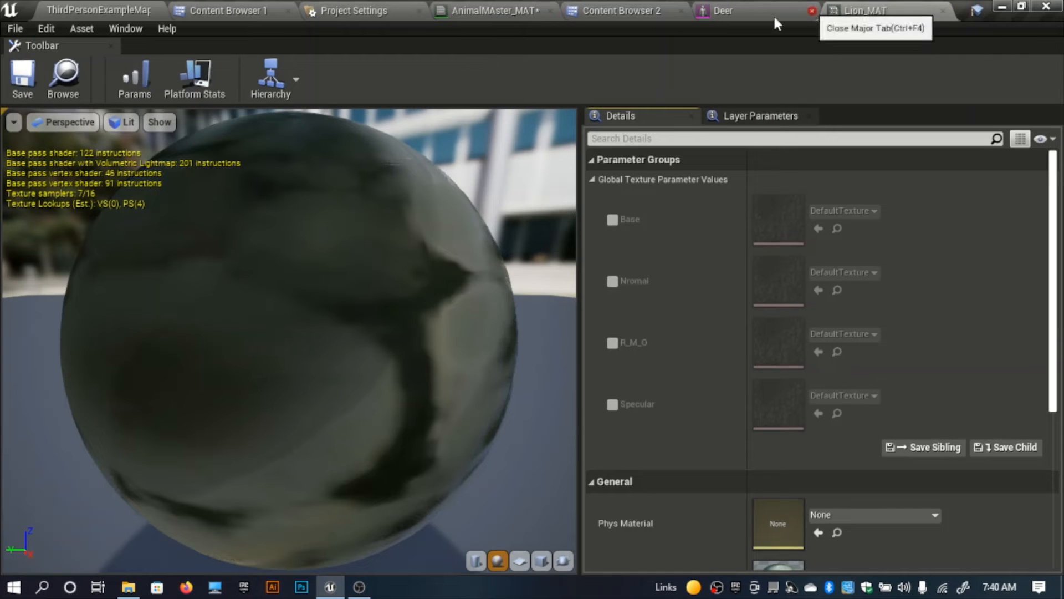
{"action": "left_click", "coordinate": [614, 12]}
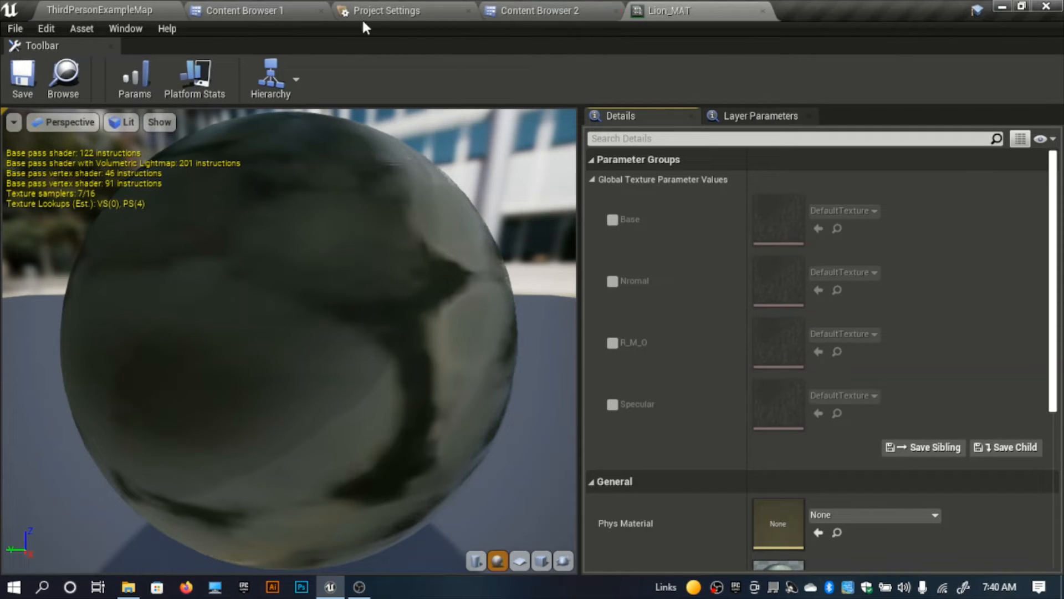
Step: Open the Mesh folder of the Lion character under Assets/Models/Characters
{"action": "left_click", "coordinate": [302, 9]}
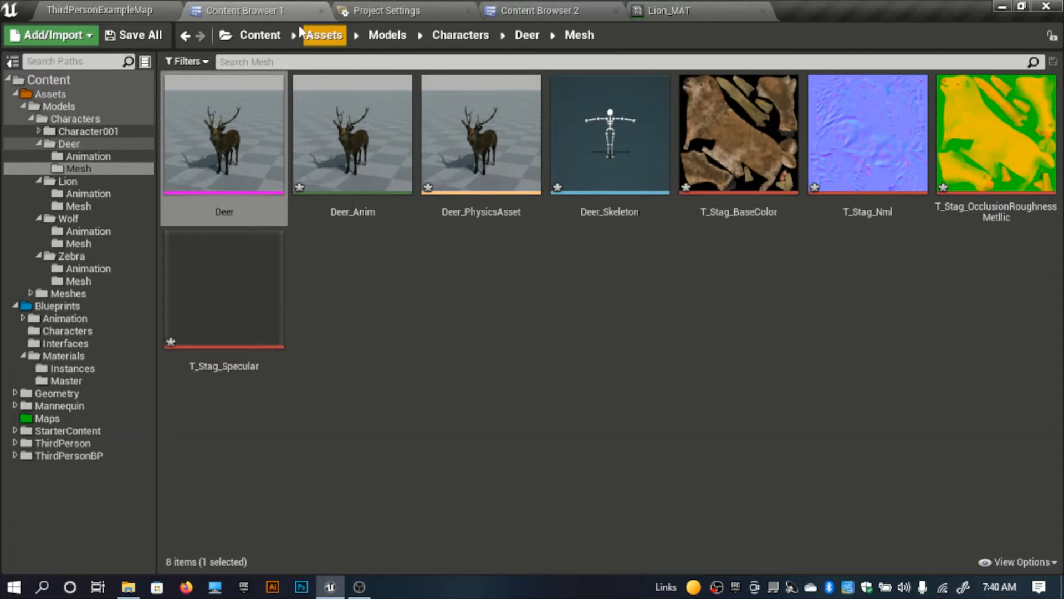
{"action": "left_click", "coordinate": [529, 36]}
{"action": "left_click", "coordinate": [481, 35]}
{"action": "double_click", "coordinate": [487, 167]}
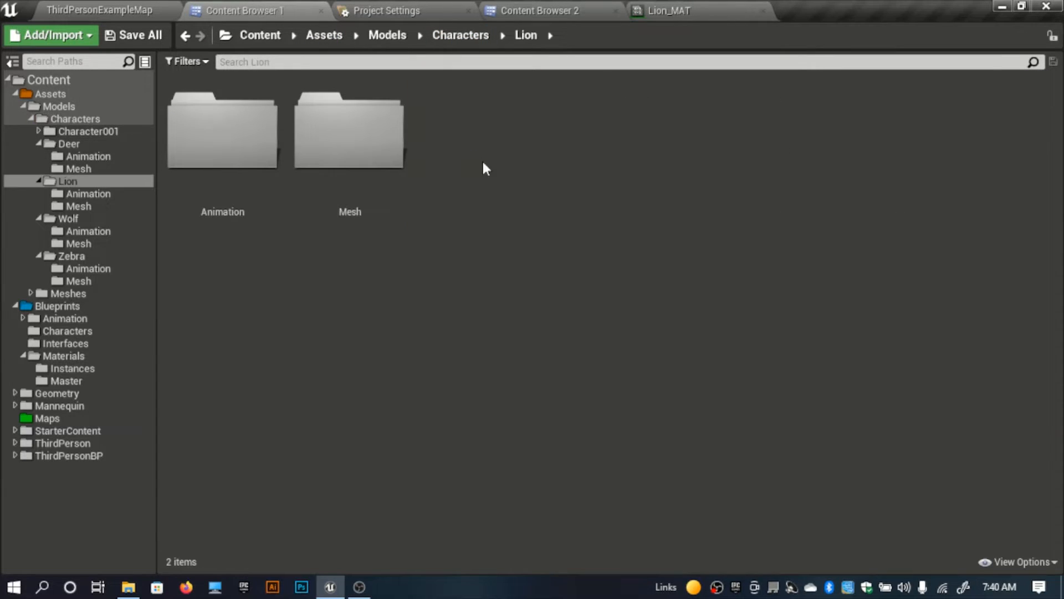
{"action": "double_click", "coordinate": [375, 159]}
Step: Enable the Base, Nromal, R_M_O and Specular texture parameters of Lion_MAT and assign T_Lion_BaseColor to Base
{"action": "left_click", "coordinate": [776, 173]}
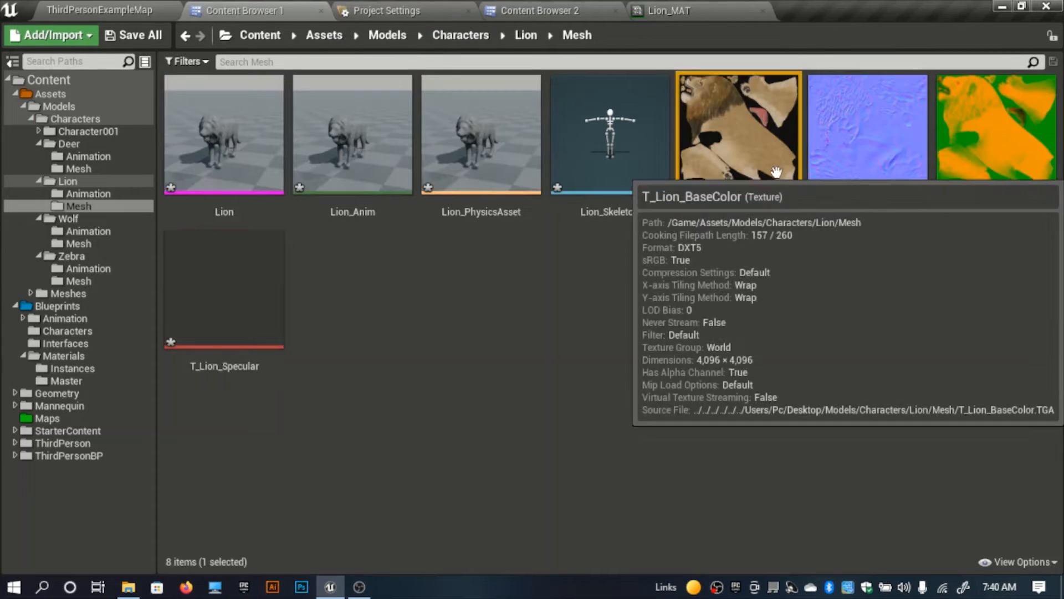
{"action": "left_click", "coordinate": [669, 10]}
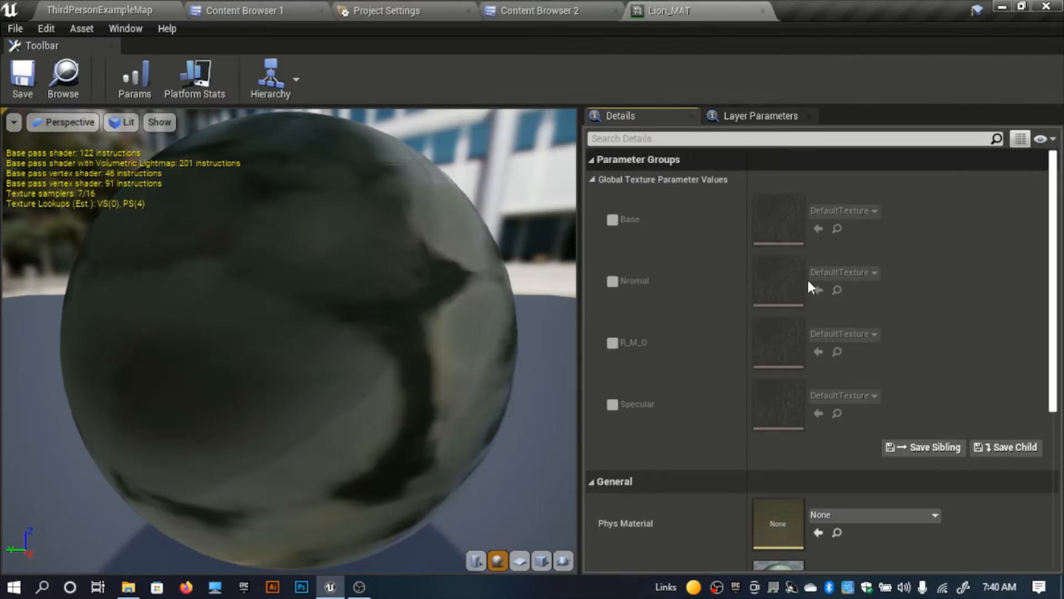
{"action": "left_click", "coordinate": [612, 220]}
{"action": "left_click", "coordinate": [612, 281]}
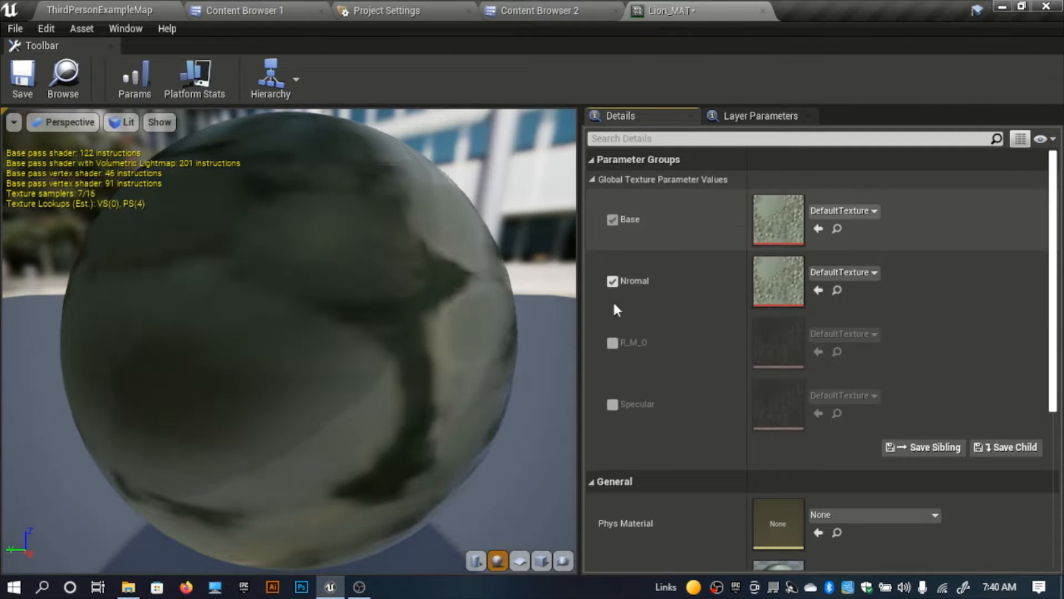
{"action": "left_click", "coordinate": [612, 342]}
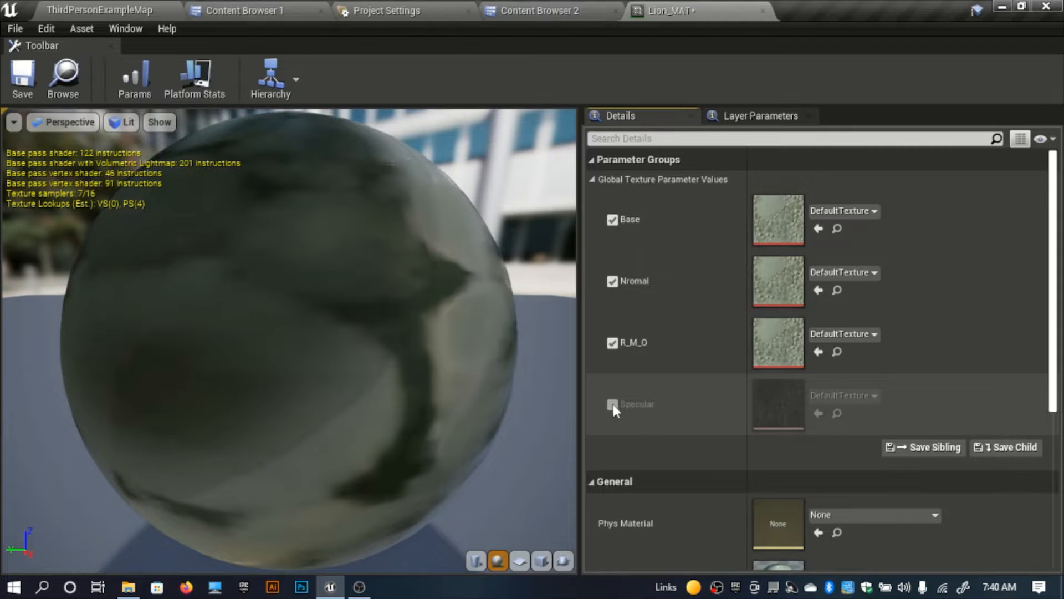
{"action": "left_click", "coordinate": [612, 404]}
{"action": "left_click", "coordinate": [819, 229]}
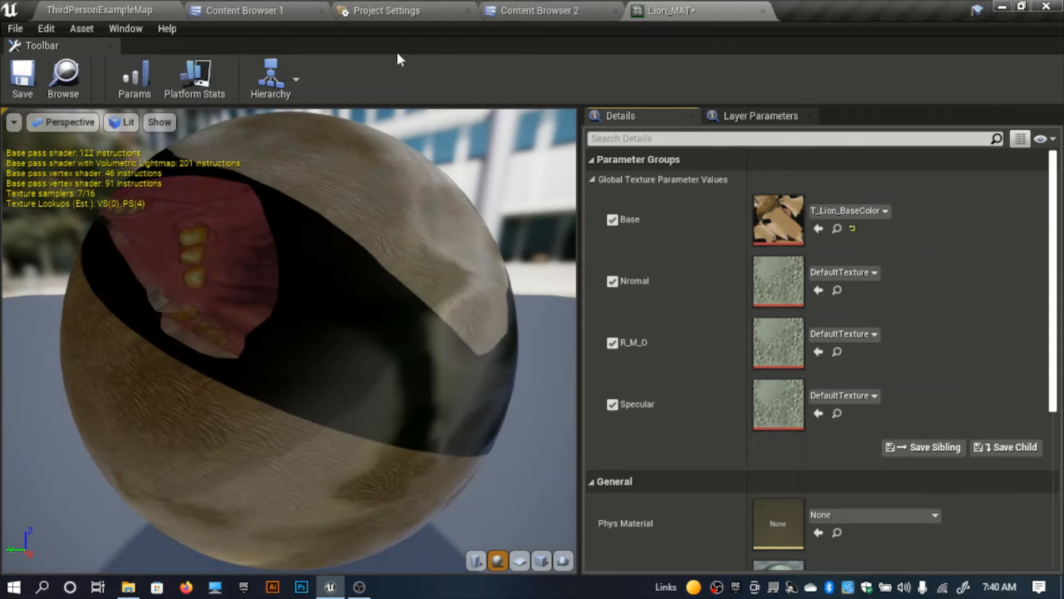
Step: Assign T_Lion_Nml to the Nromal parameter and T_Lion_OcclusionRoughnessMetallic to the R_M_O parameter of Lion_MAT
{"action": "left_click", "coordinate": [208, 8]}
{"action": "left_click", "coordinate": [740, 11]}
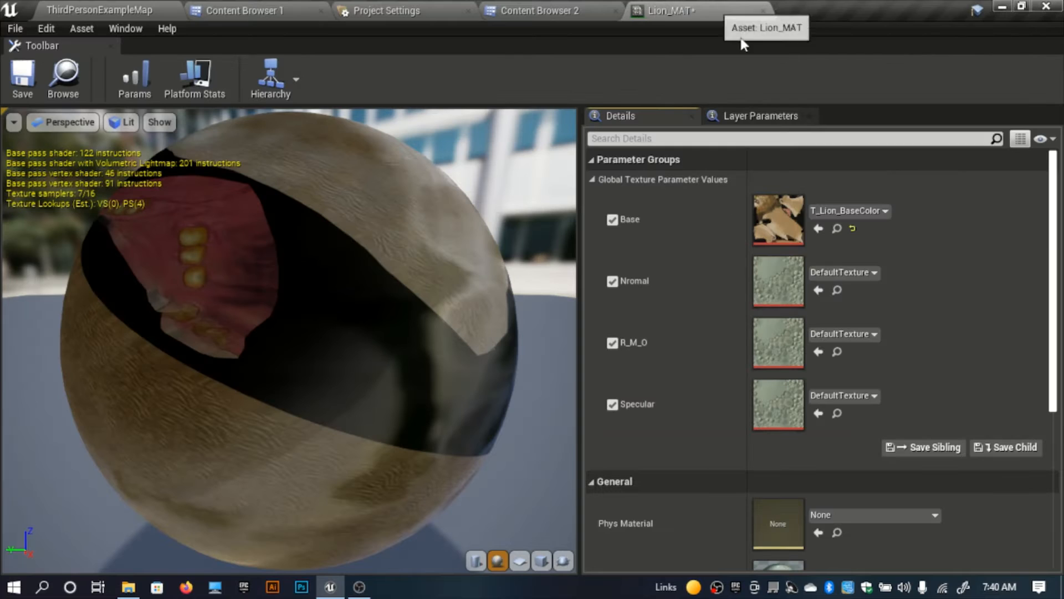
{"action": "left_click", "coordinate": [261, 6]}
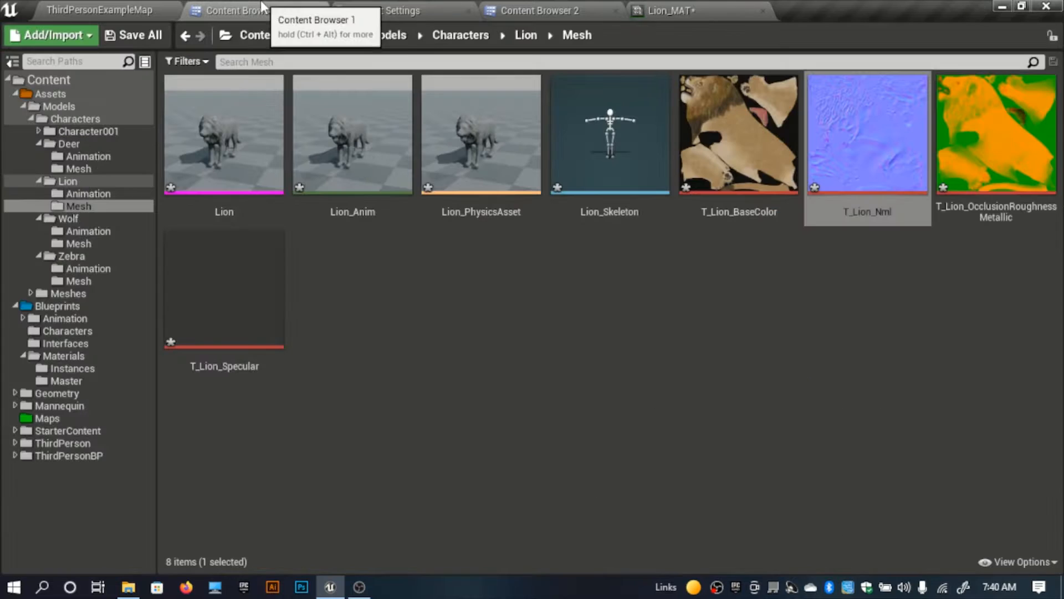
{"action": "left_click", "coordinate": [971, 164]}
{"action": "left_click", "coordinate": [715, 9]}
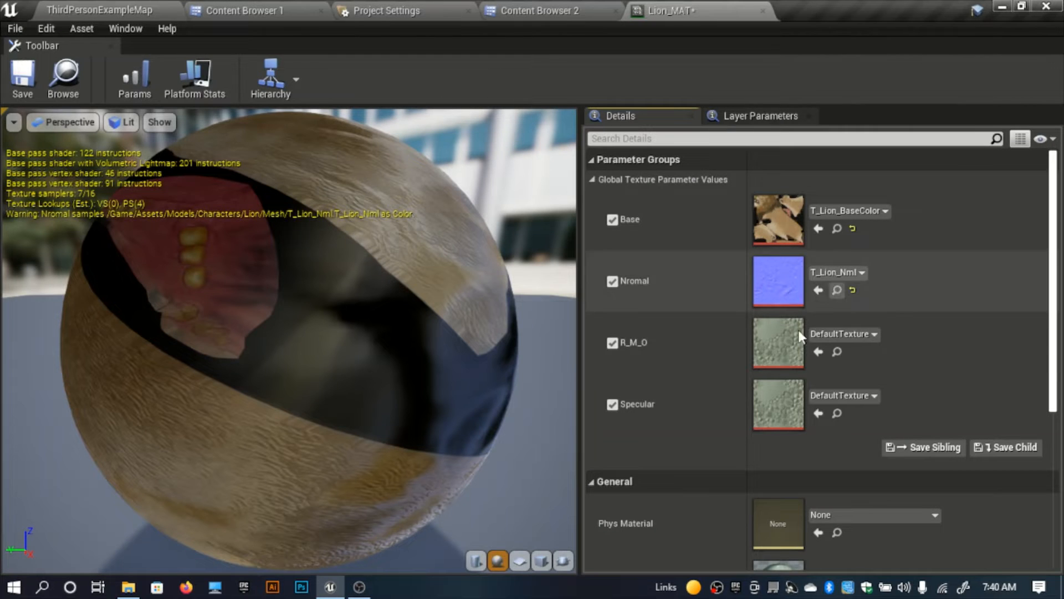
{"action": "left_click", "coordinate": [819, 353]}
Step: Assign T_Lion_Specular to the Specular parameter of Lion_MAT and save the material instance
{"action": "left_click", "coordinate": [264, 8]}
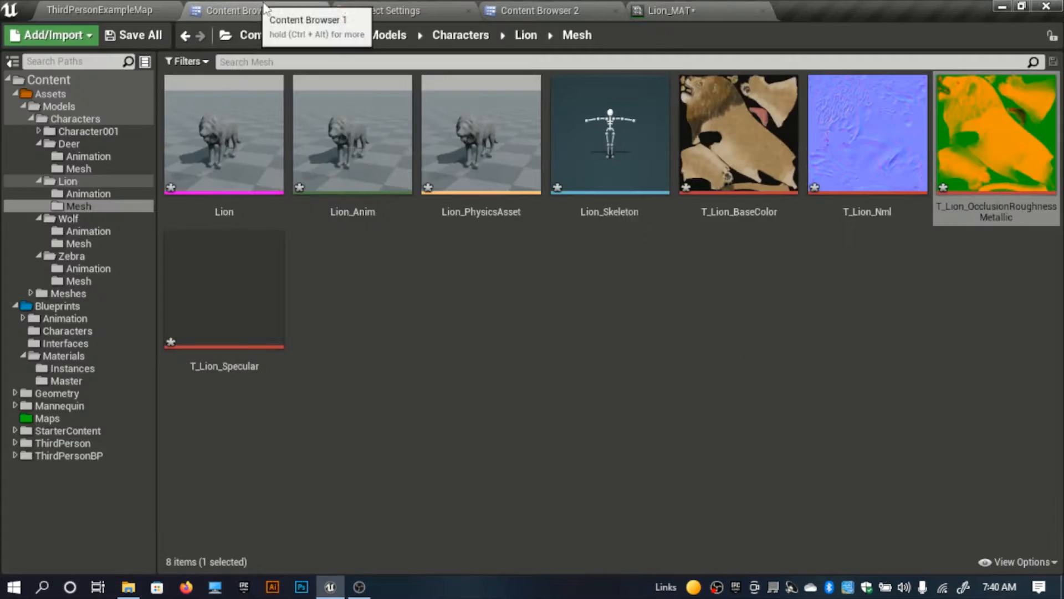
{"action": "left_click", "coordinate": [244, 292]}
{"action": "left_click", "coordinate": [712, 10]}
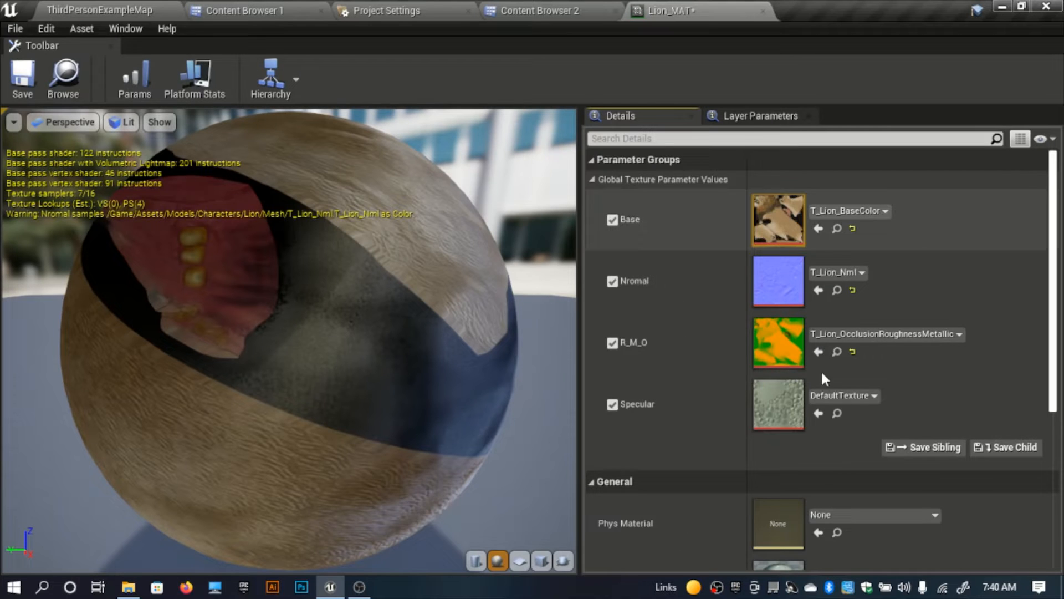
{"action": "left_click", "coordinate": [818, 413]}
{"action": "left_click", "coordinate": [28, 86]}
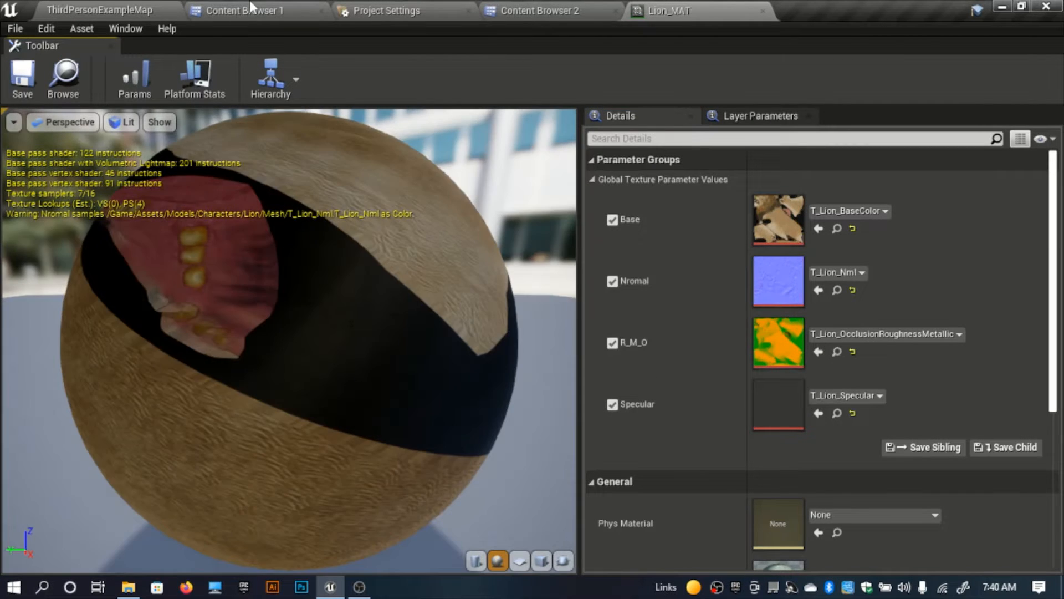
Step: Open the Lion mesh with a close view of its head and widen the area showing its material slots
{"action": "left_click", "coordinate": [253, 8]}
{"action": "left_click", "coordinate": [580, 323]}
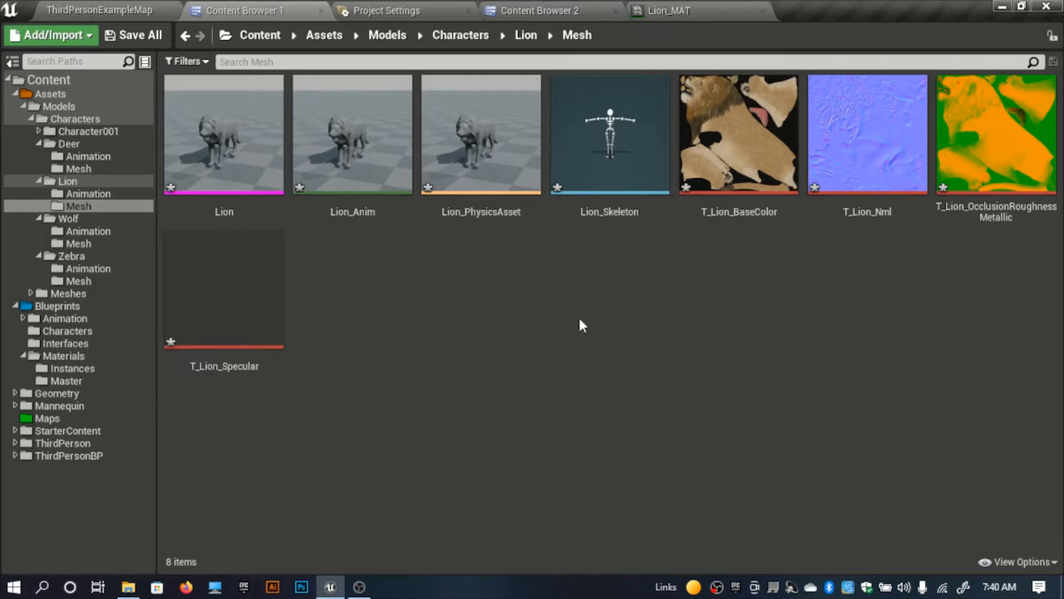
{"action": "double_click", "coordinate": [193, 160]}
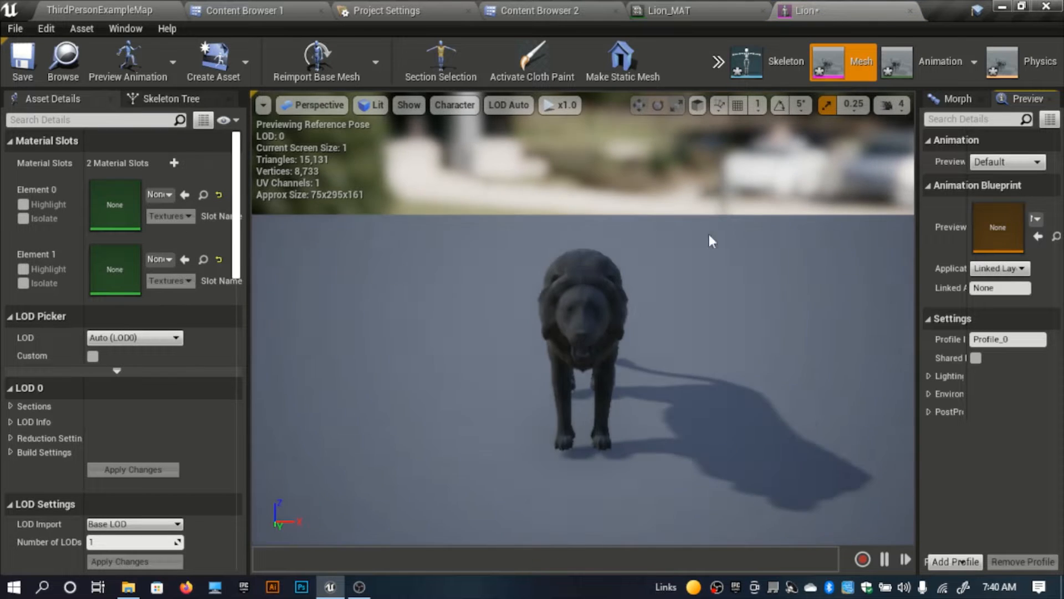
{"action": "right_click_drag", "start_coordinate": [566, 274], "coordinate": [350, 194]}
{"action": "key", "text": "w"}
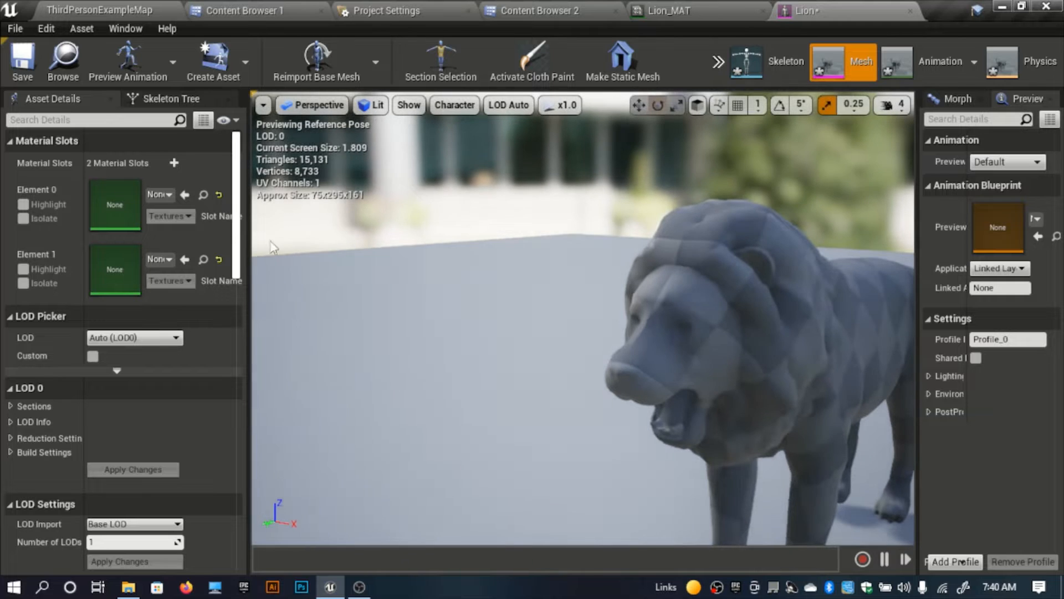
{"action": "left_click_drag", "start_coordinate": [249, 280], "coordinate": [293, 283]}
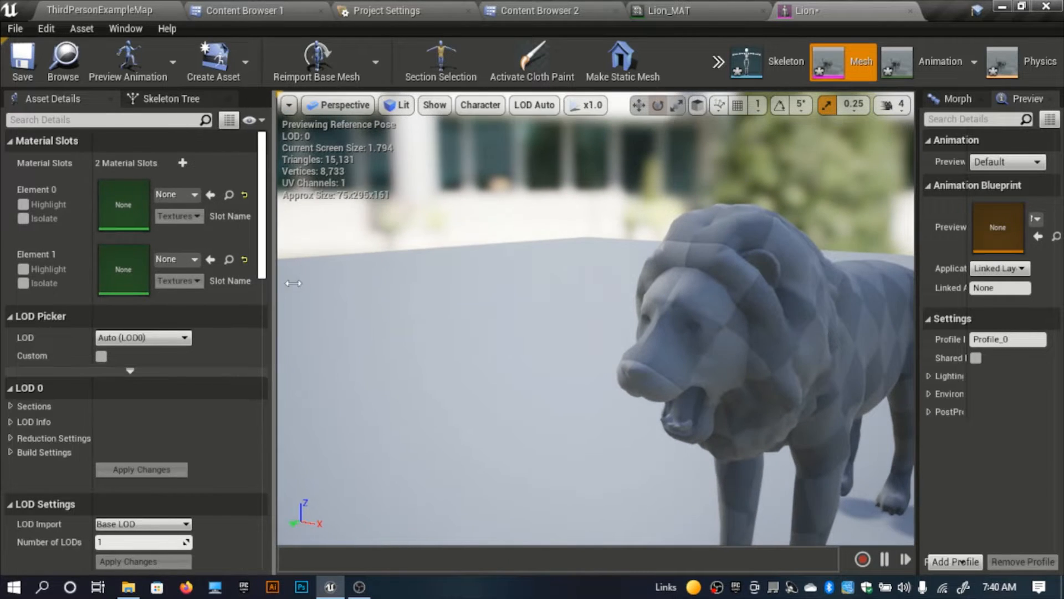
Step: Create a material instance from Lion_MAT in the Instances folder and name it Lion_fur_MAT
{"action": "left_click", "coordinate": [236, 10]}
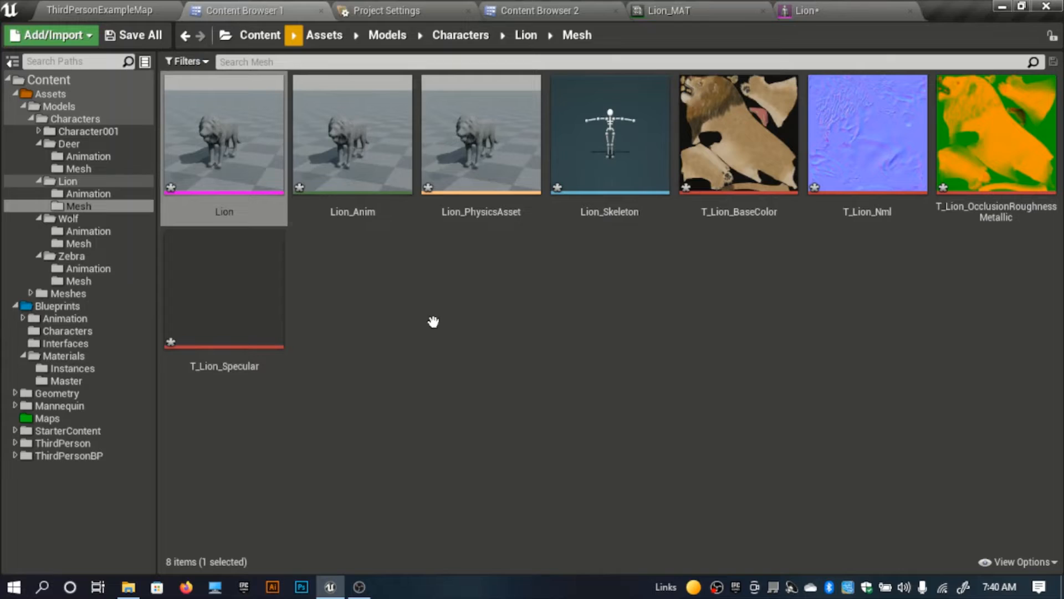
{"action": "left_click", "coordinate": [558, 10]}
{"action": "right_click", "coordinate": [305, 178]}
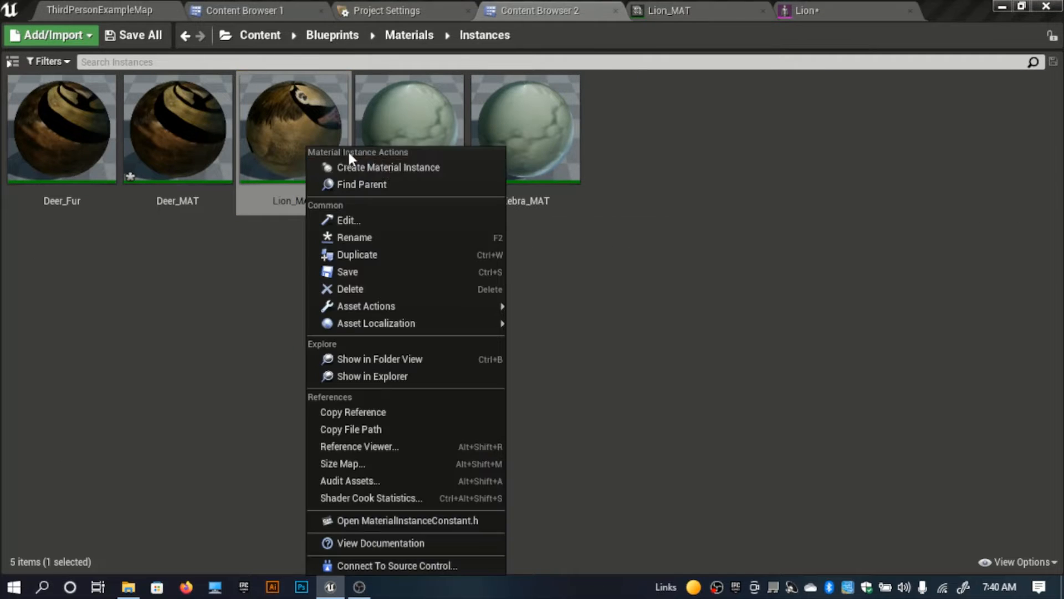
{"action": "left_click", "coordinate": [383, 166]}
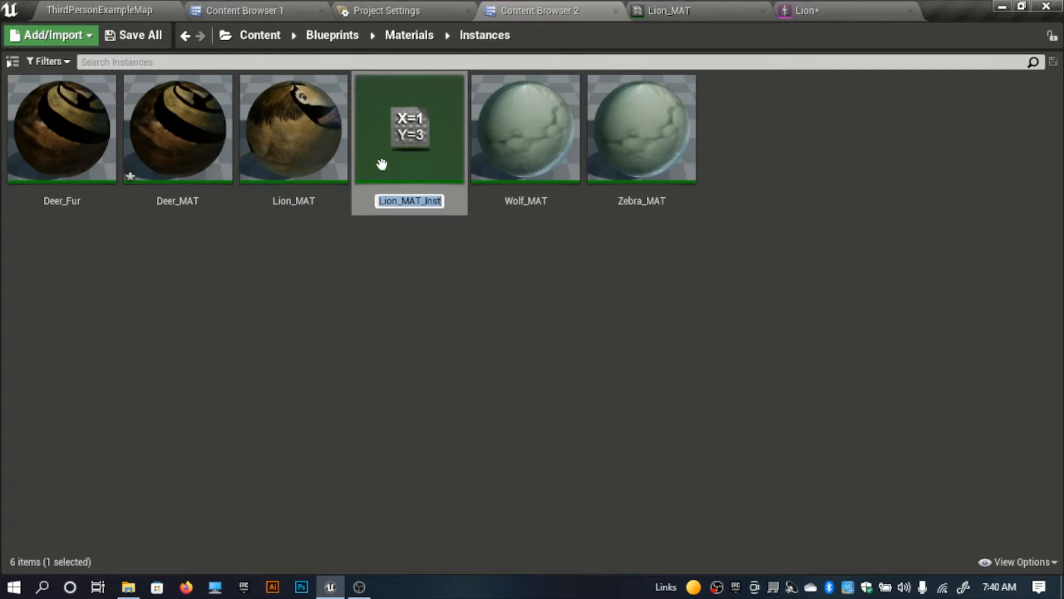
{"action": "key", "text": "Right"}
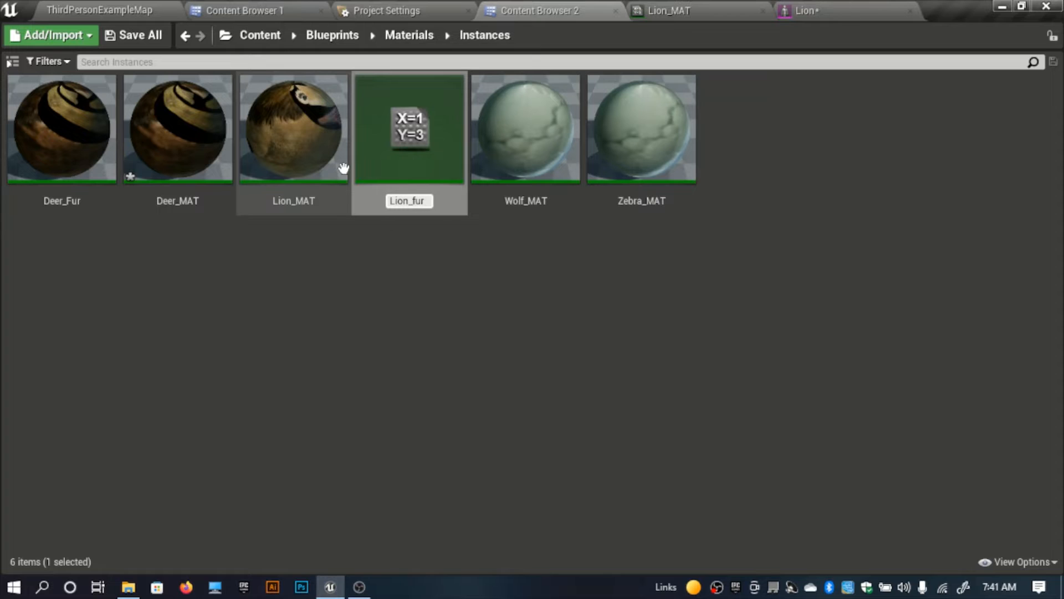
{"action": "type", "text": "T"}
{"action": "key", "text": "Return"}
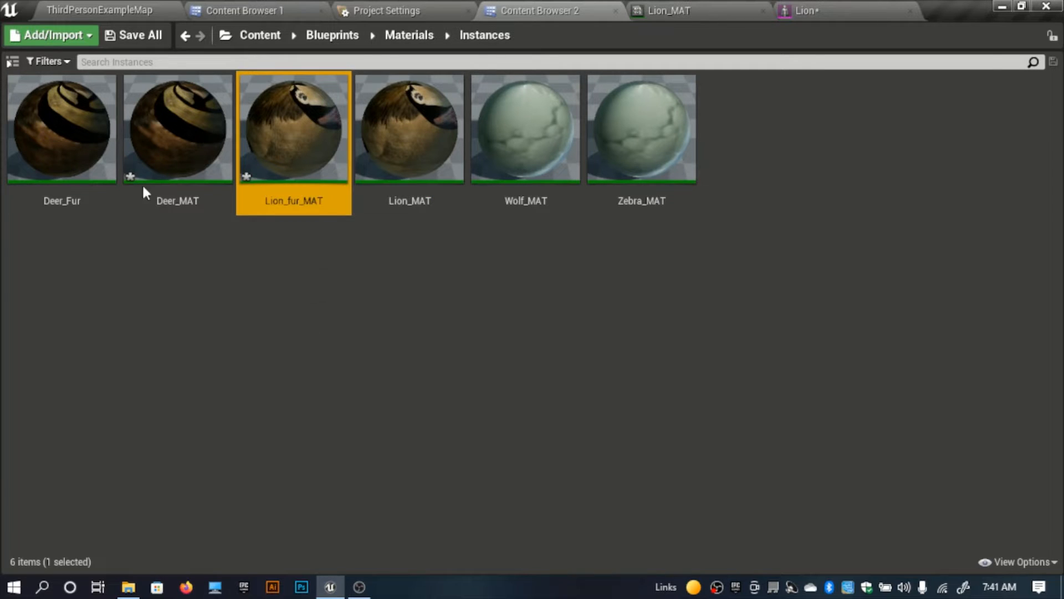
Step: Rename the Deer_Fur material instance as Deer_Fur-MAT
{"action": "left_click", "coordinate": [73, 204]}
{"action": "left_click", "coordinate": [78, 202]}
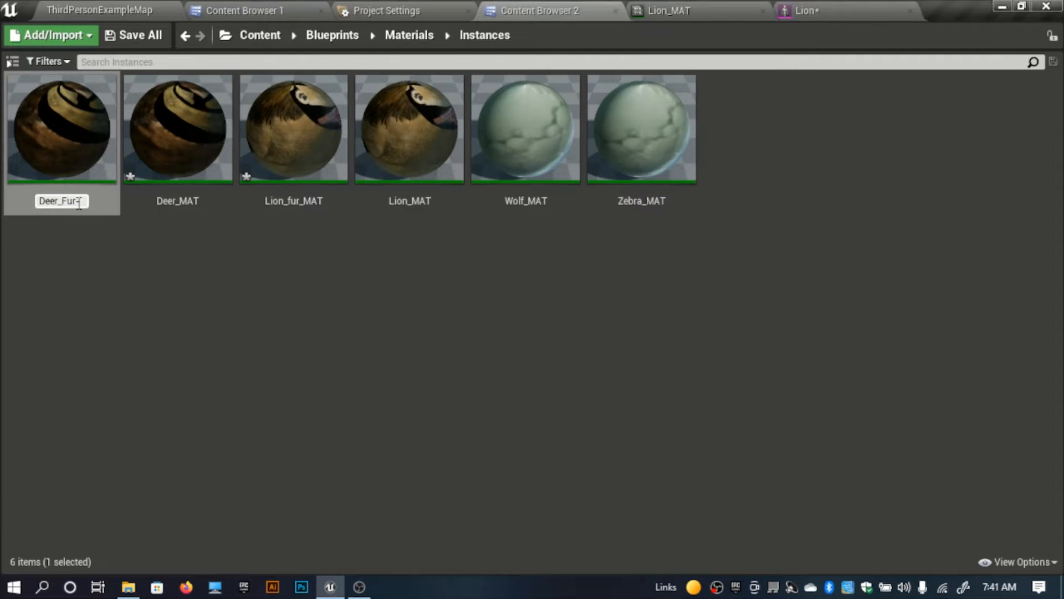
{"action": "type", "text": "-MAT"}
{"action": "key", "text": "Return"}
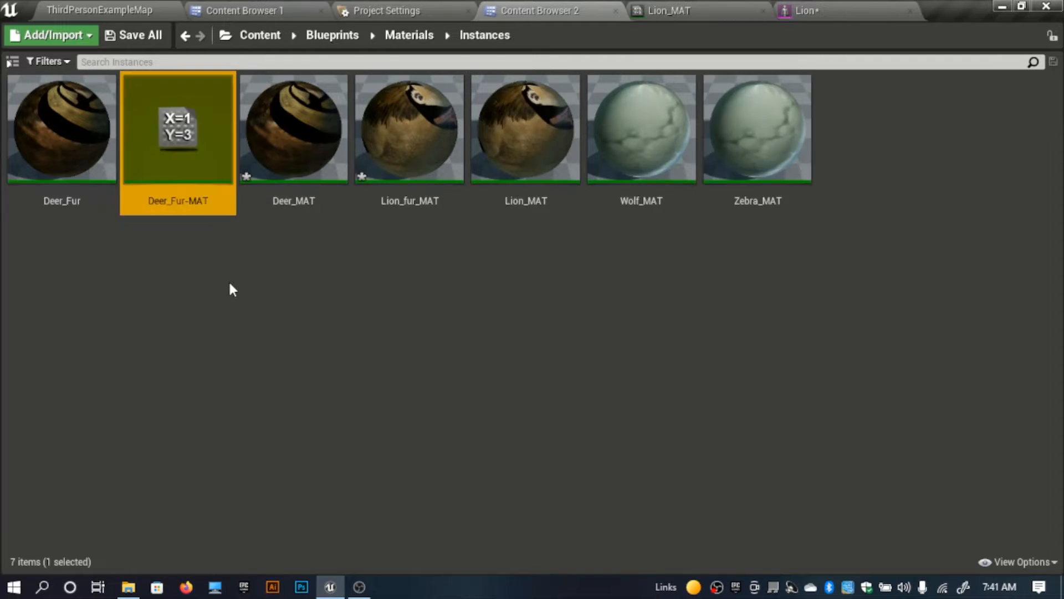
Step: Assign Lion_MAT to the Element 0 material slot of the Lion mesh and return to the Lion's Mesh folder
{"action": "left_click", "coordinate": [294, 139]}
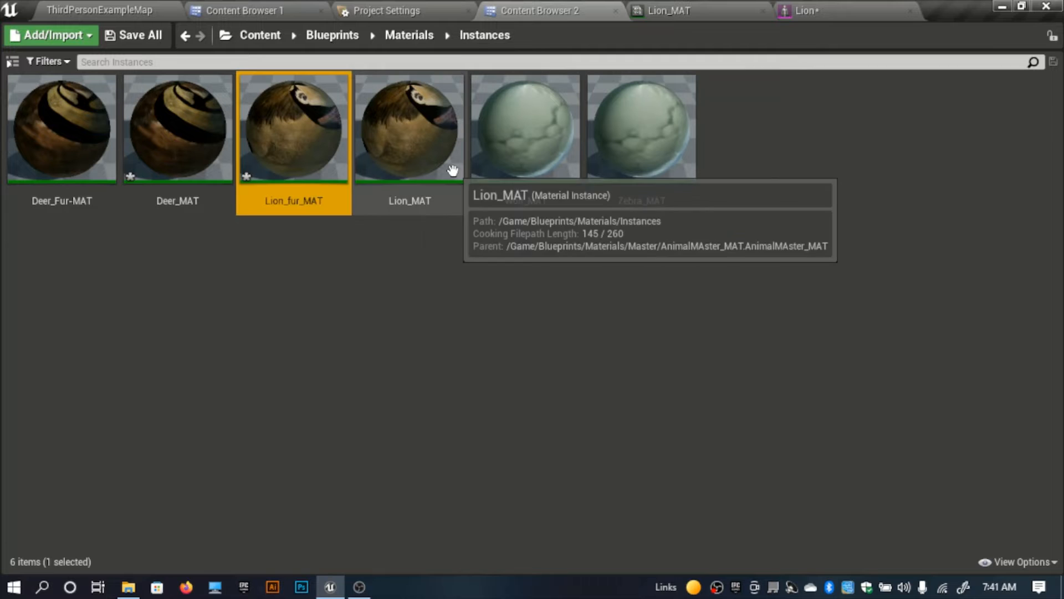
{"action": "double_click", "coordinate": [409, 139]}
{"action": "left_click", "coordinate": [790, 4]}
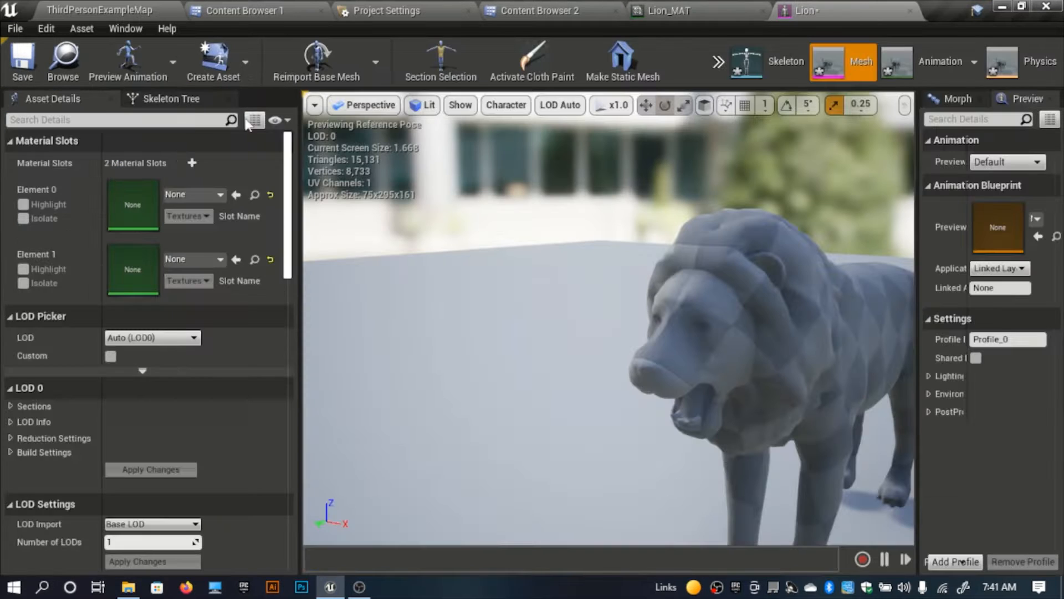
{"action": "left_click", "coordinate": [236, 194]}
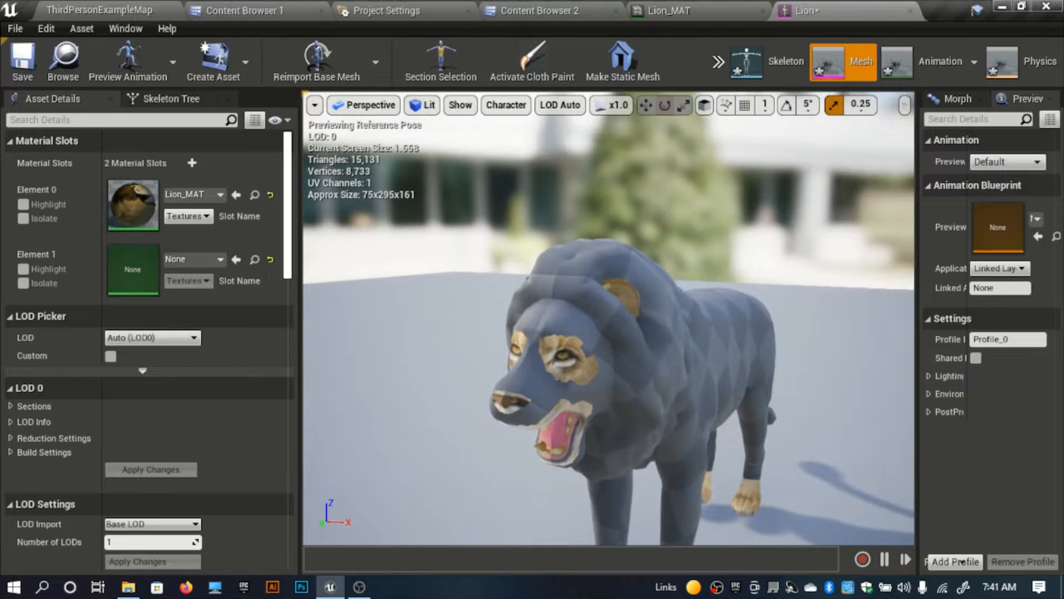
{"action": "left_click", "coordinate": [239, 10]}
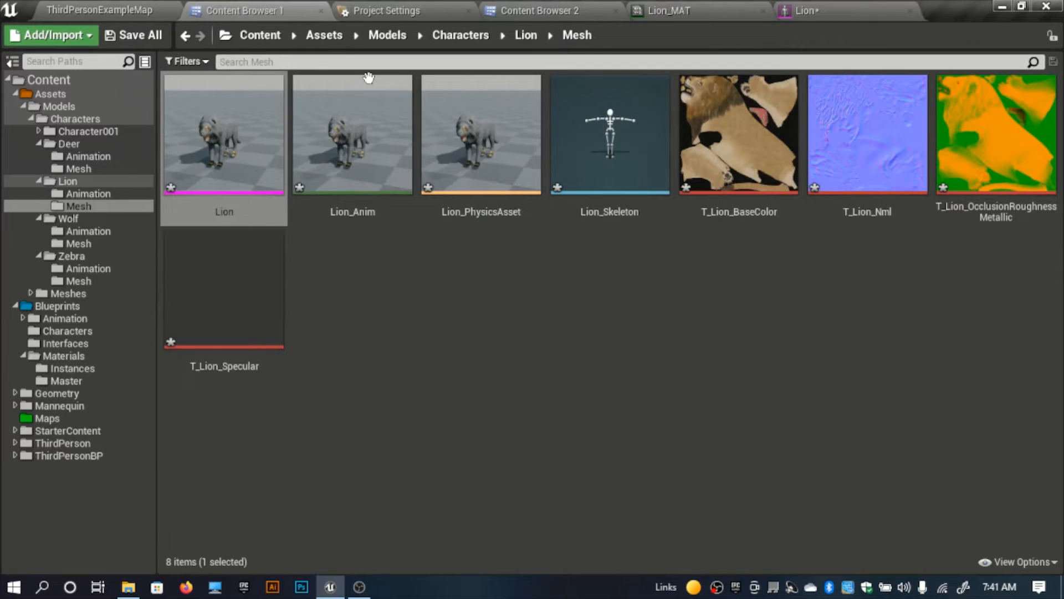
Step: Assign Lion_fur_MAT from the Instances folder to the Element 1 material slot of the Lion mesh and view the whole body
{"action": "left_click", "coordinate": [540, 10]}
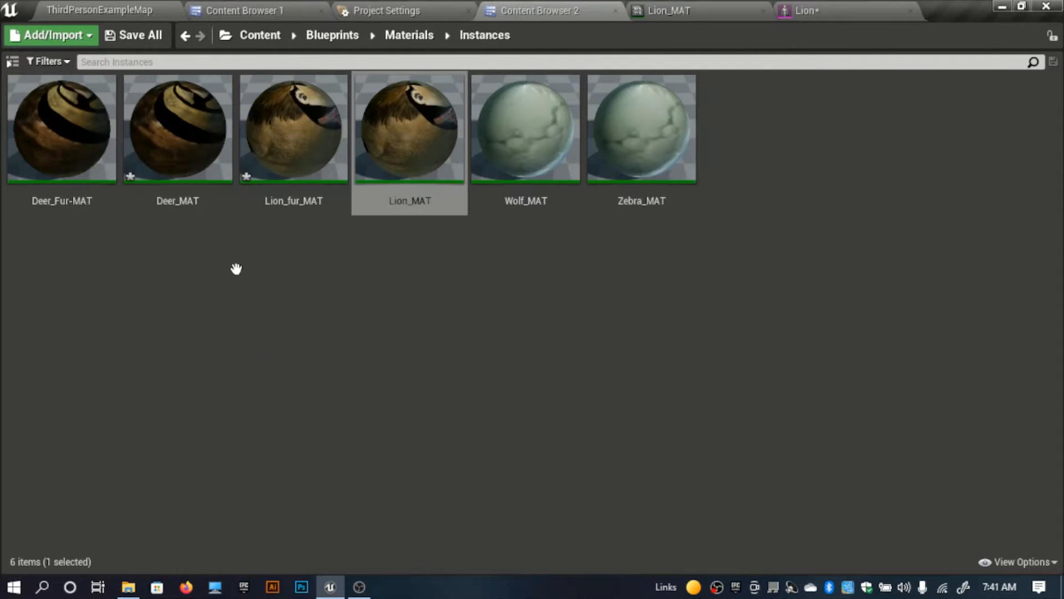
{"action": "left_click", "coordinate": [309, 167]}
{"action": "left_click", "coordinate": [848, 10]}
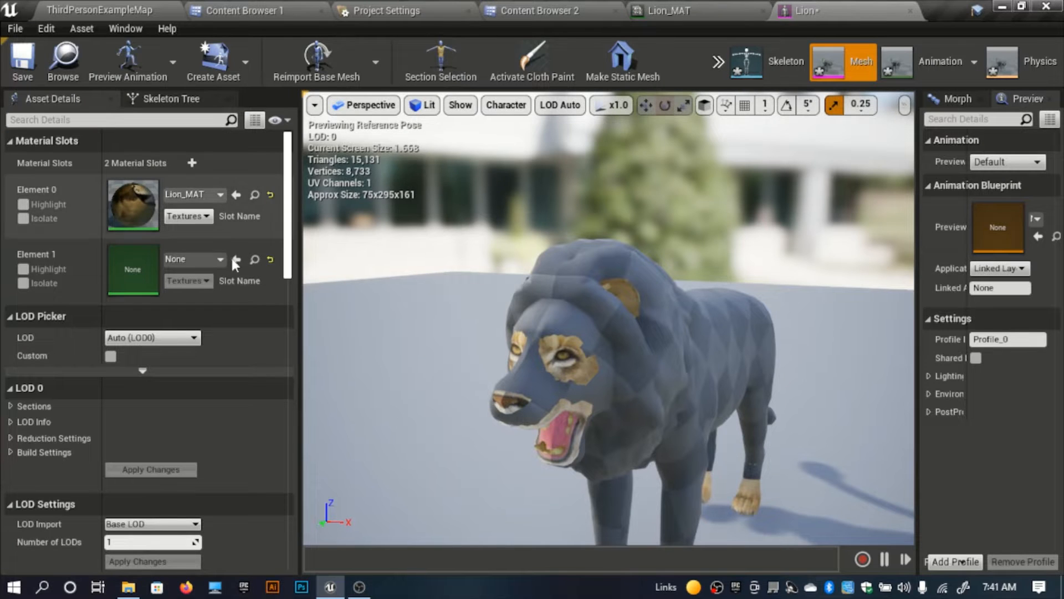
{"action": "left_click", "coordinate": [270, 259]}
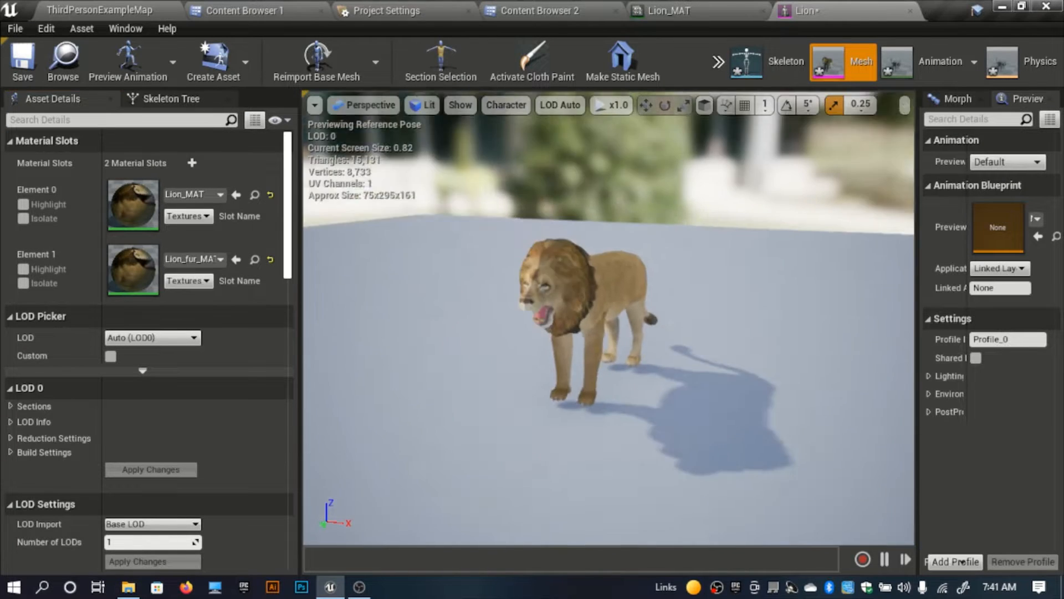
{"action": "right_click_drag", "start_coordinate": [532, 238], "coordinate": [462, 222]}
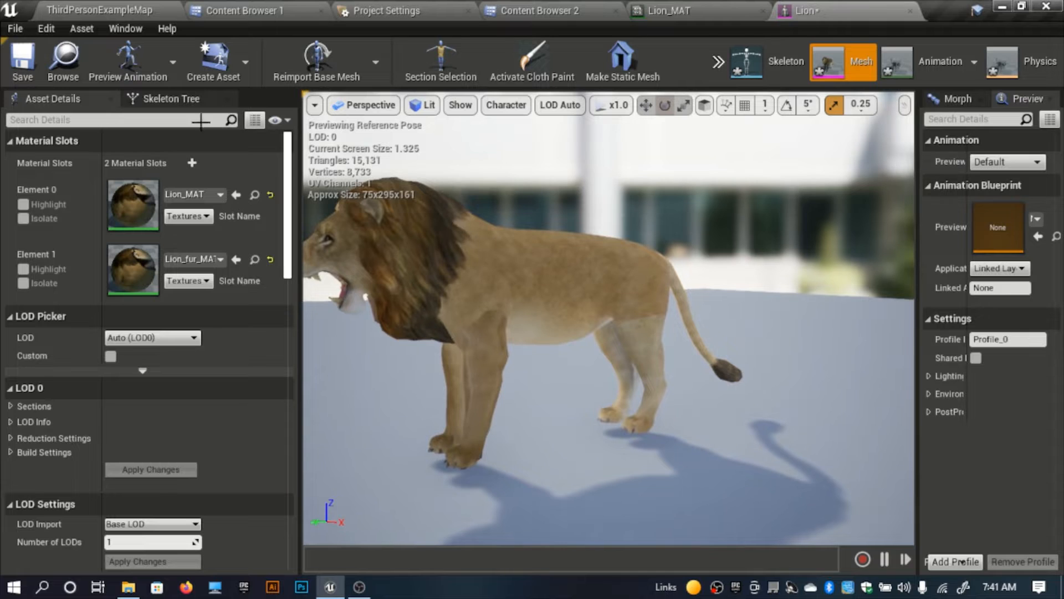
Step: Save the Lion mesh and close the Lion and Lion_MAT editors
{"action": "left_click", "coordinate": [20, 61]}
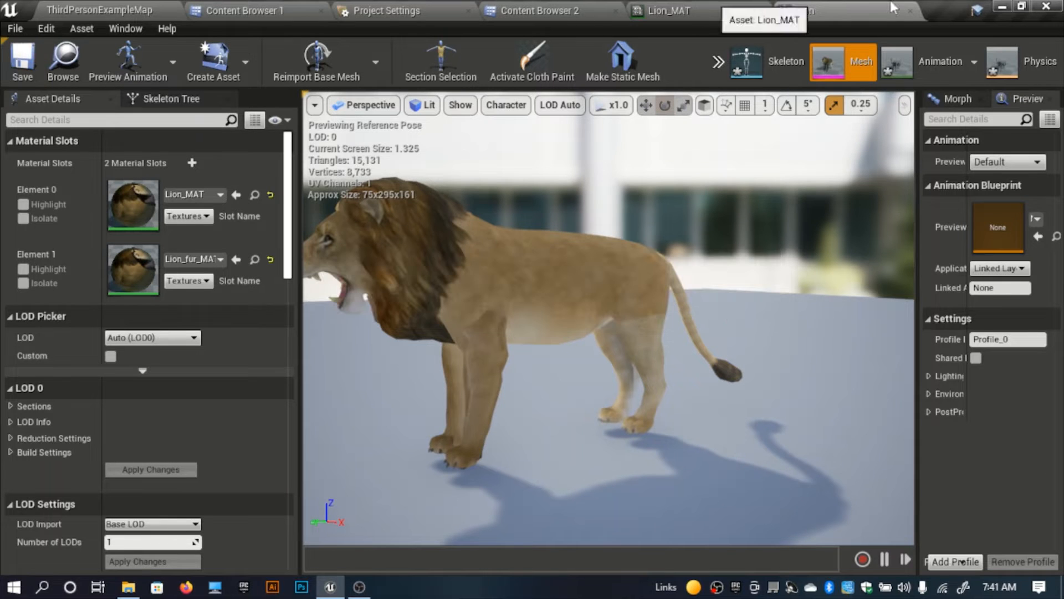
{"action": "left_click", "coordinate": [909, 12]}
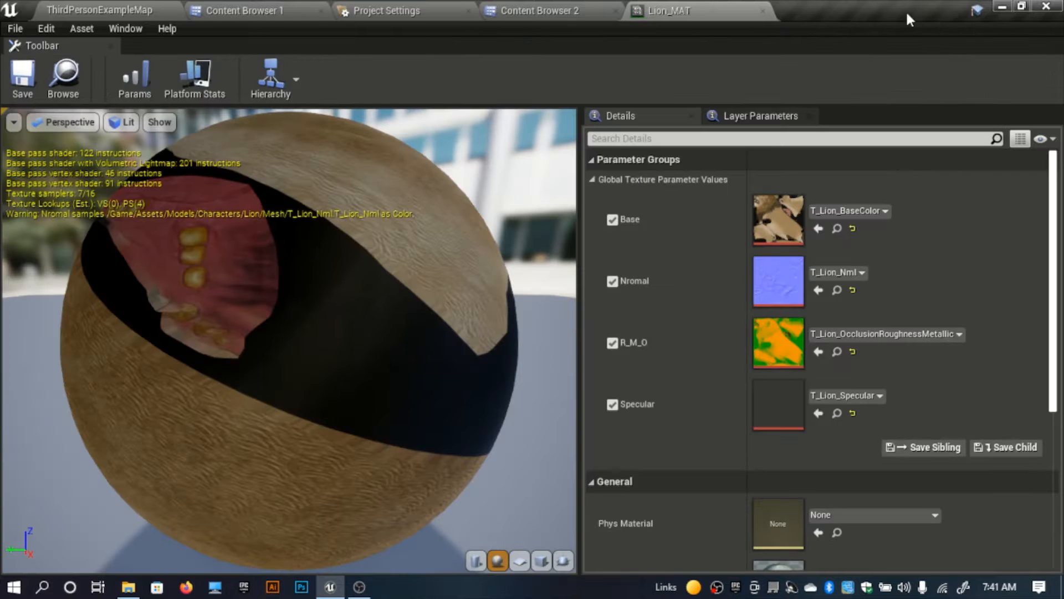
{"action": "left_click", "coordinate": [760, 11]}
Step: Open the Wolf_MAT material instance and dock its editor alongside the other open editors
{"action": "left_click", "coordinate": [552, 172]}
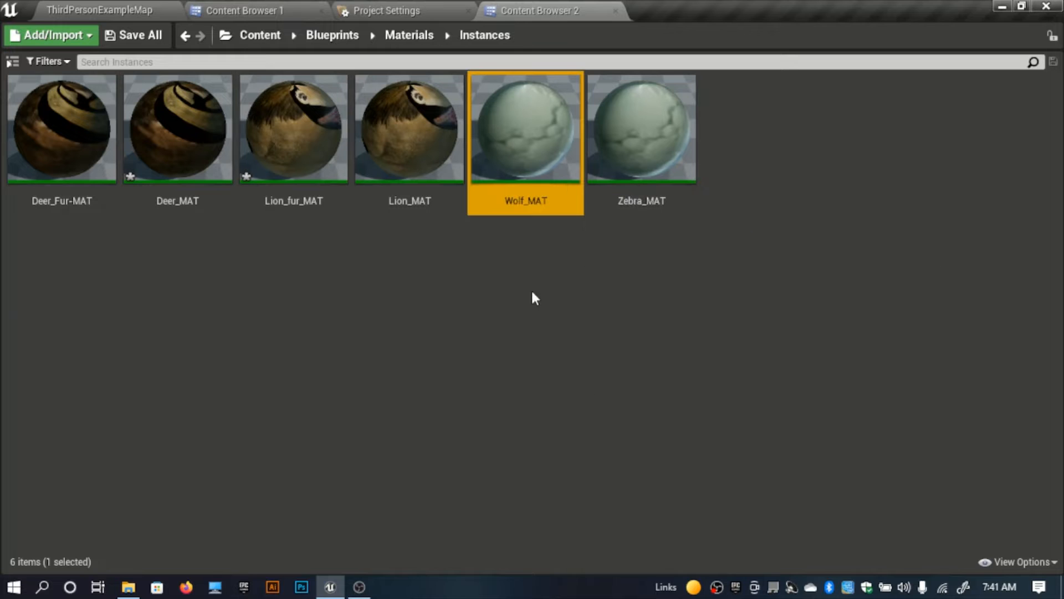
{"action": "double_click", "coordinate": [510, 151]}
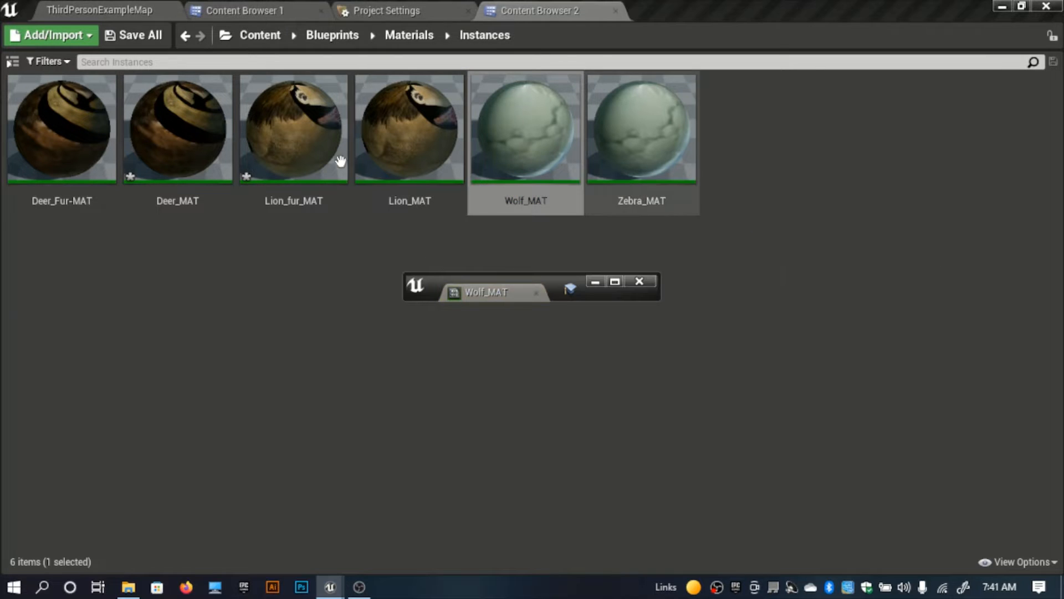
{"action": "left_click_drag", "start_coordinate": [486, 296], "coordinate": [741, 8]}
Step: Open the Wolf character's Mesh folder to reach its textures
{"action": "left_click", "coordinate": [266, 8]}
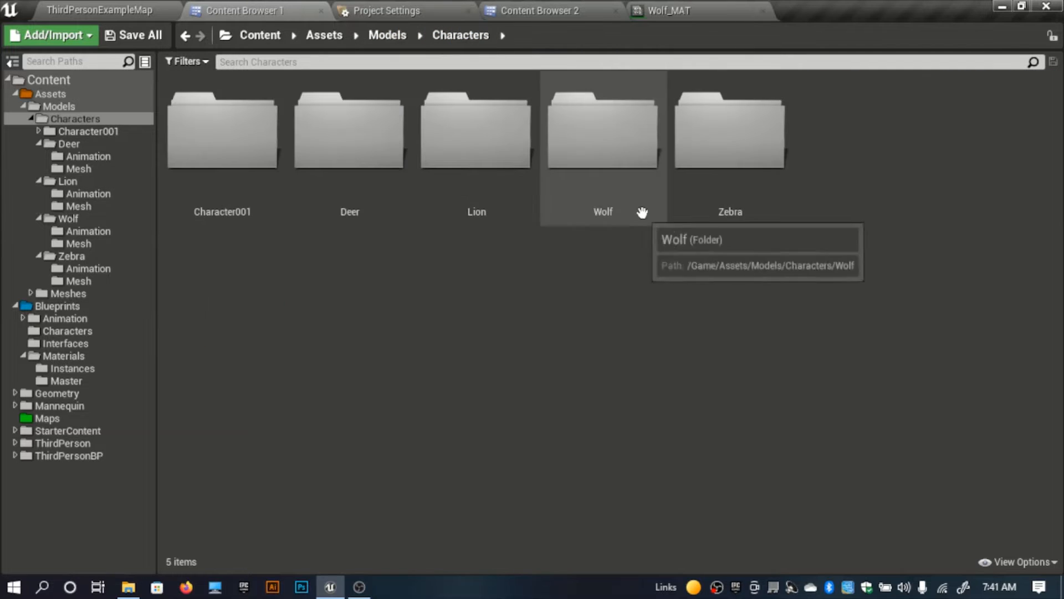
{"action": "double_click", "coordinate": [588, 210]}
{"action": "left_click", "coordinate": [337, 184]}
{"action": "double_click", "coordinate": [336, 184]}
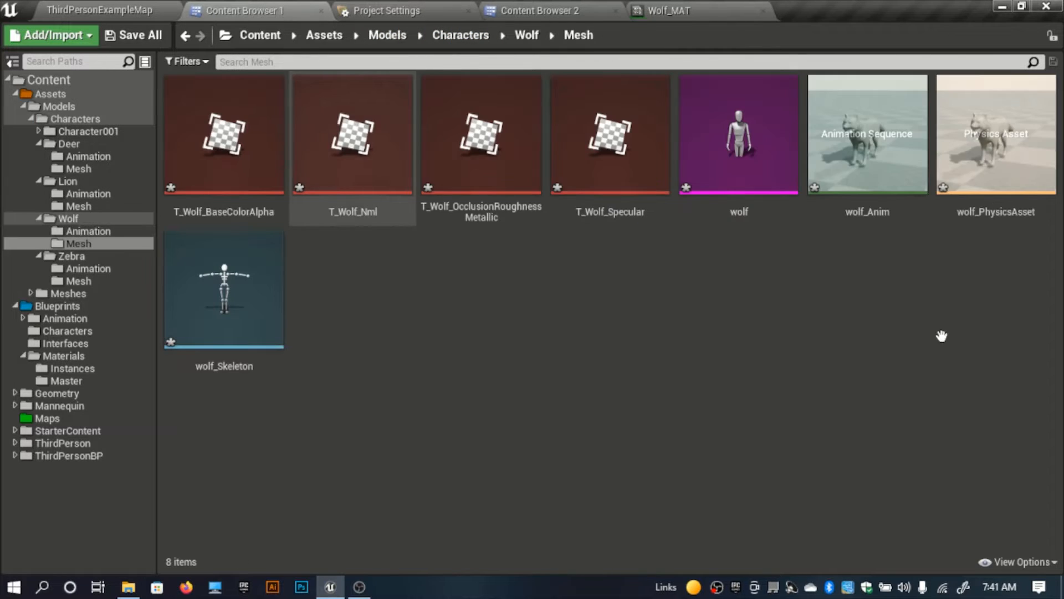
Step: Enable the Base, Nromal, R_M_O and Specular texture parameters in Wolf_MAT and assign T_Wolf_BaseColorAlpha to Base
{"action": "left_click", "coordinate": [709, 8]}
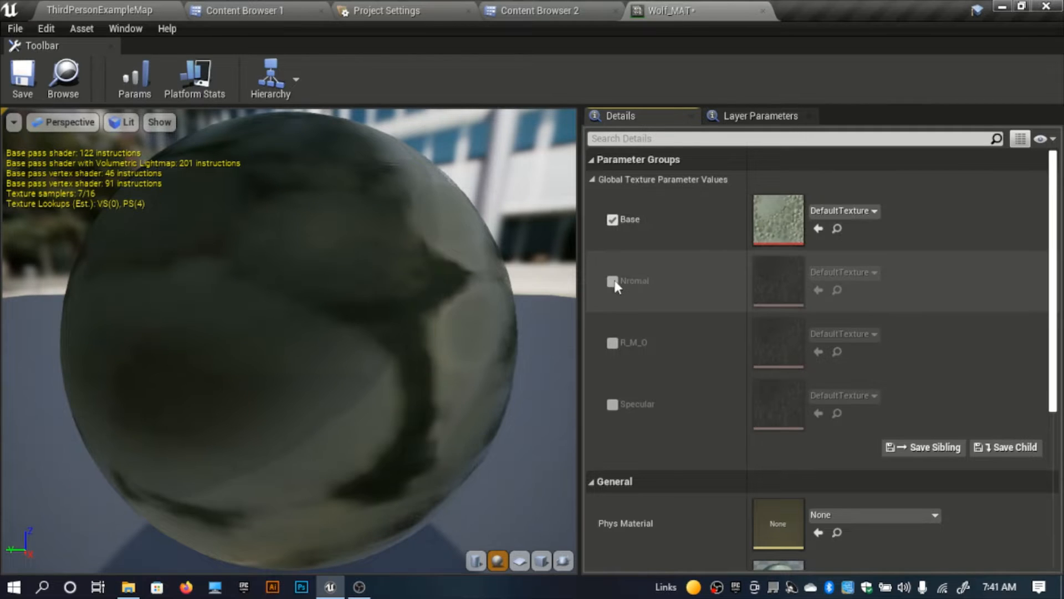
{"action": "left_click", "coordinate": [613, 343]}
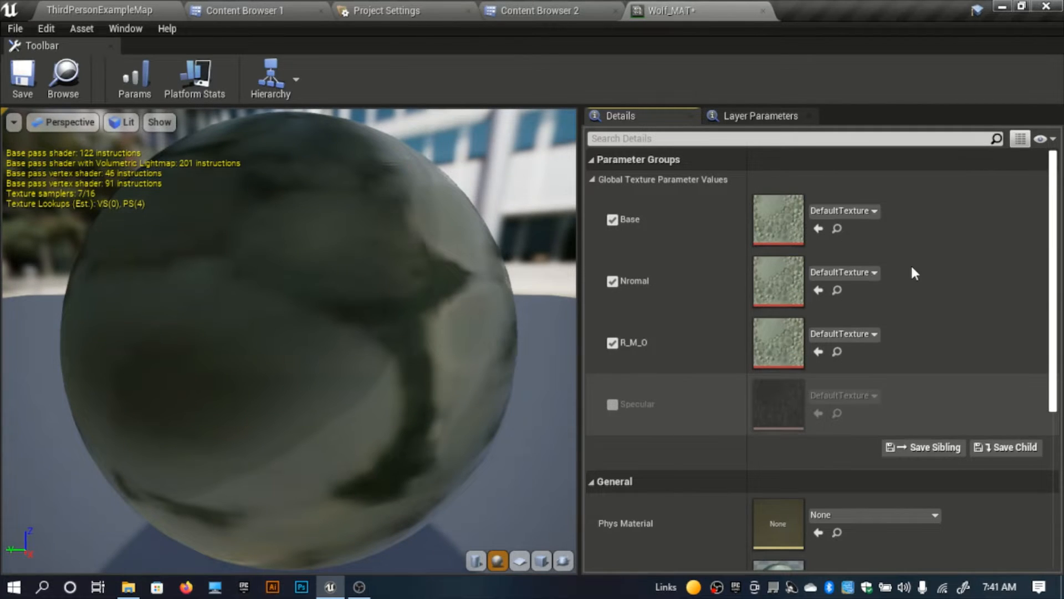
{"action": "left_click", "coordinate": [818, 229]}
Step: Assign T_Wolf_Nml to the Nromal parameter and T_Wolf_OcclusionRoughnessMetallic to the R_M_O parameter of Wolf_MAT
{"action": "left_click", "coordinate": [266, 7]}
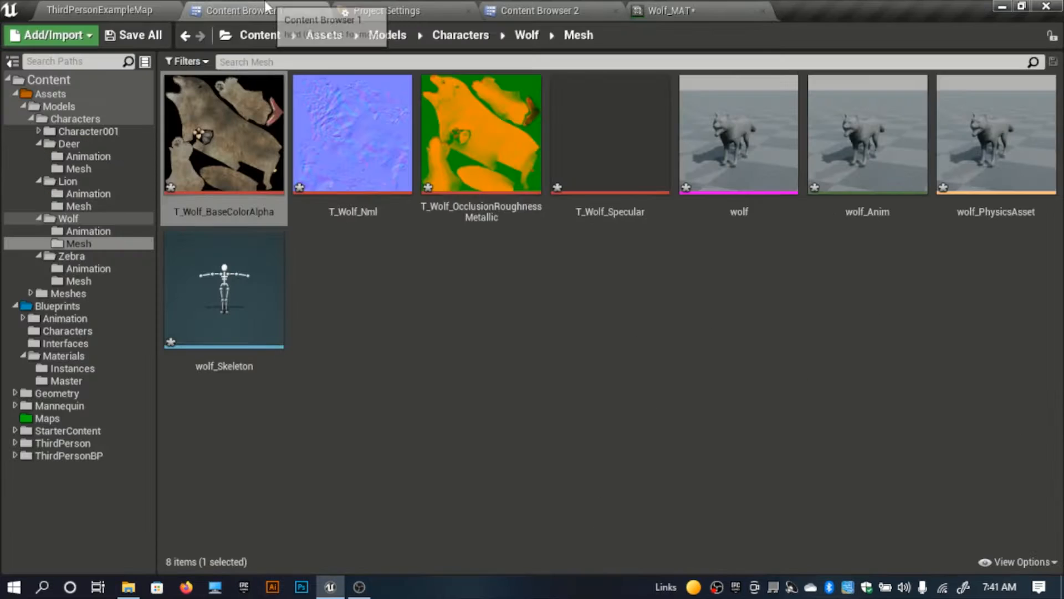
{"action": "left_click", "coordinate": [380, 207]}
{"action": "left_click", "coordinate": [665, 11]}
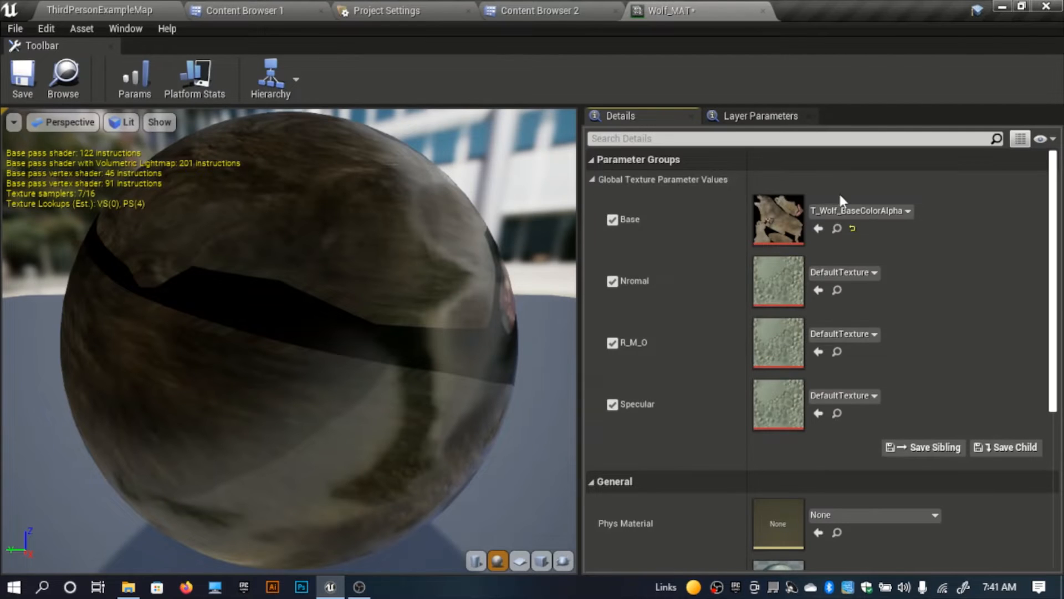
{"action": "left_click", "coordinate": [818, 289]}
{"action": "left_click", "coordinate": [244, 10]}
{"action": "left_click", "coordinate": [512, 222]}
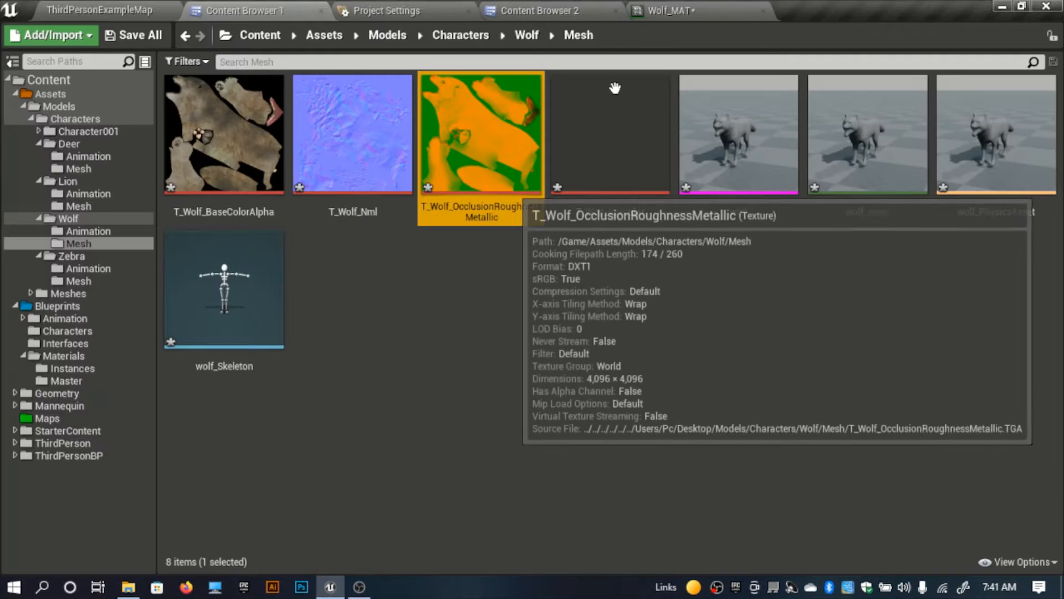
{"action": "left_click", "coordinate": [665, 10]}
{"action": "left_click", "coordinate": [819, 351]}
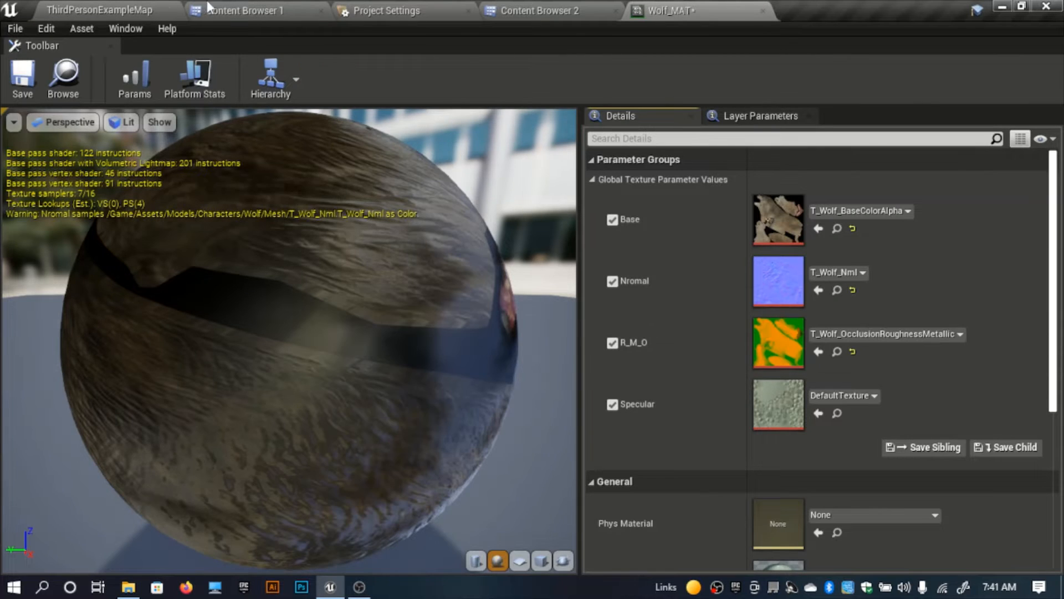
Step: Assign T_Wolf_Specular to the Specular parameter of Wolf_MAT and save the material instance
{"action": "left_click", "coordinate": [209, 9]}
{"action": "left_click", "coordinate": [604, 188]}
{"action": "left_click", "coordinate": [666, 11]}
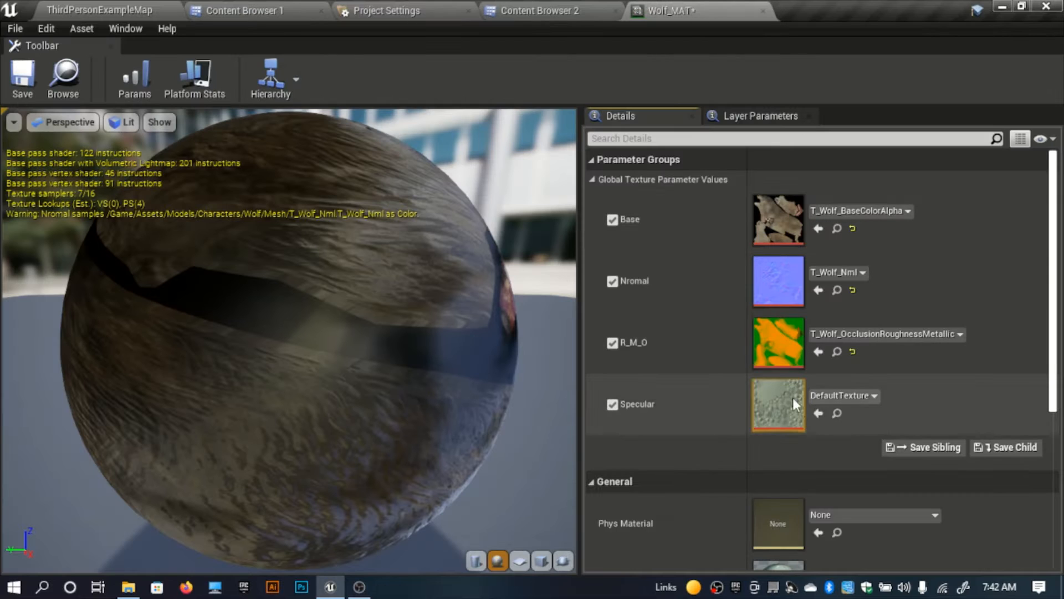
{"action": "left_click", "coordinate": [818, 417]}
{"action": "right_click_drag", "start_coordinate": [312, 284], "coordinate": [313, 250]}
{"action": "left_click", "coordinate": [23, 77]}
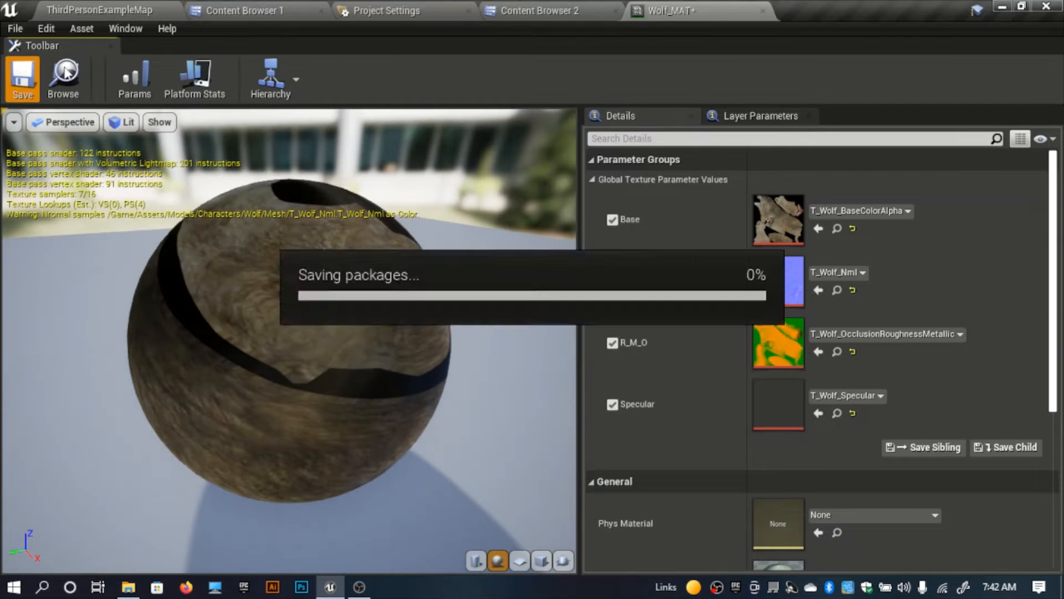
Step: Create a material instance from Wolf_MAT in the Instances folder
{"action": "left_click", "coordinate": [244, 10]}
{"action": "left_click", "coordinate": [495, 292]}
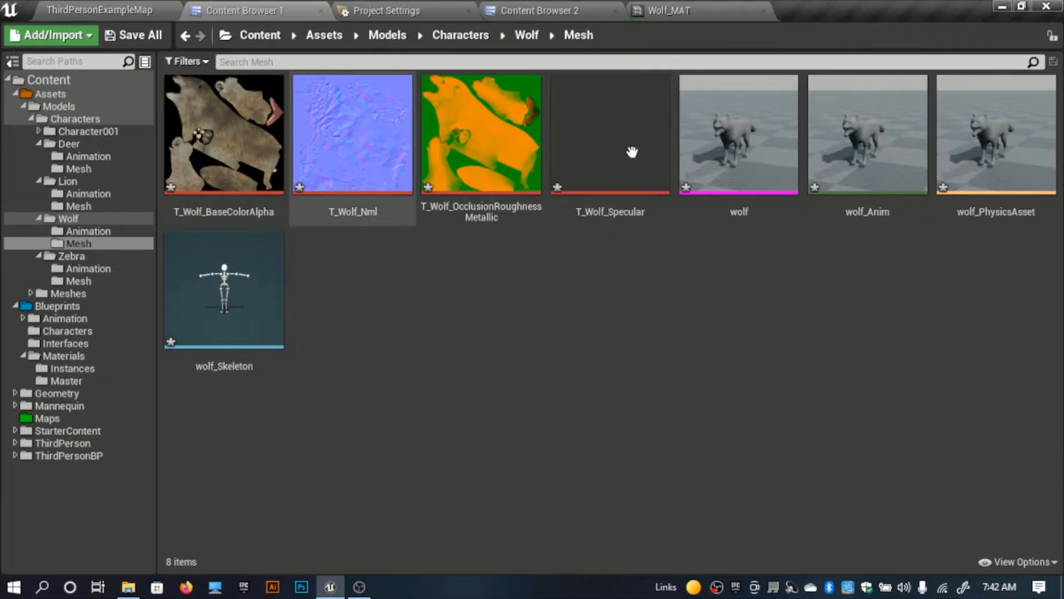
{"action": "left_click", "coordinate": [532, 10]}
{"action": "right_click", "coordinate": [517, 176]}
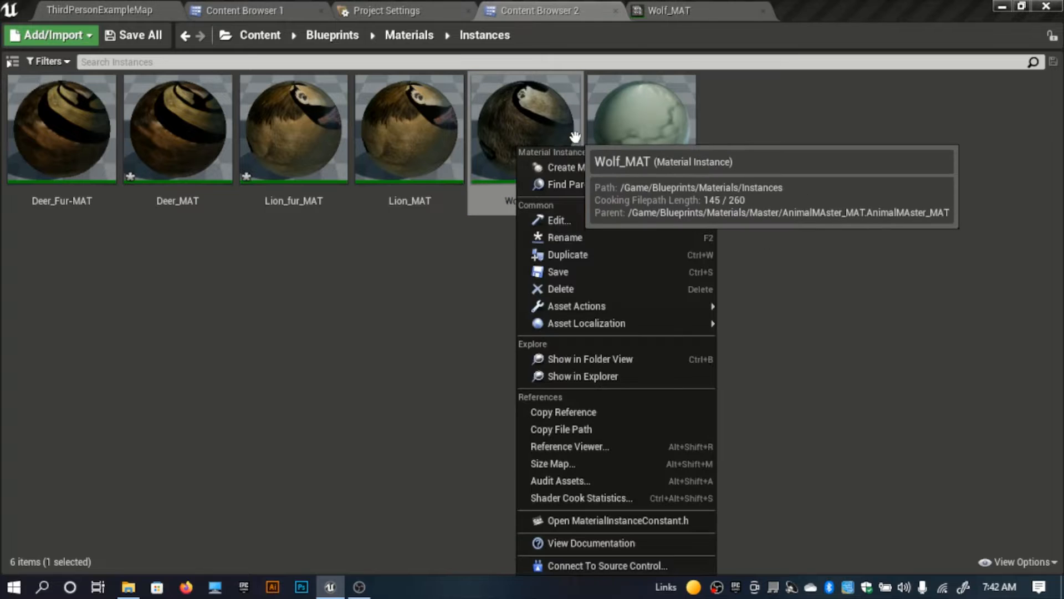
{"action": "left_click", "coordinate": [581, 165]}
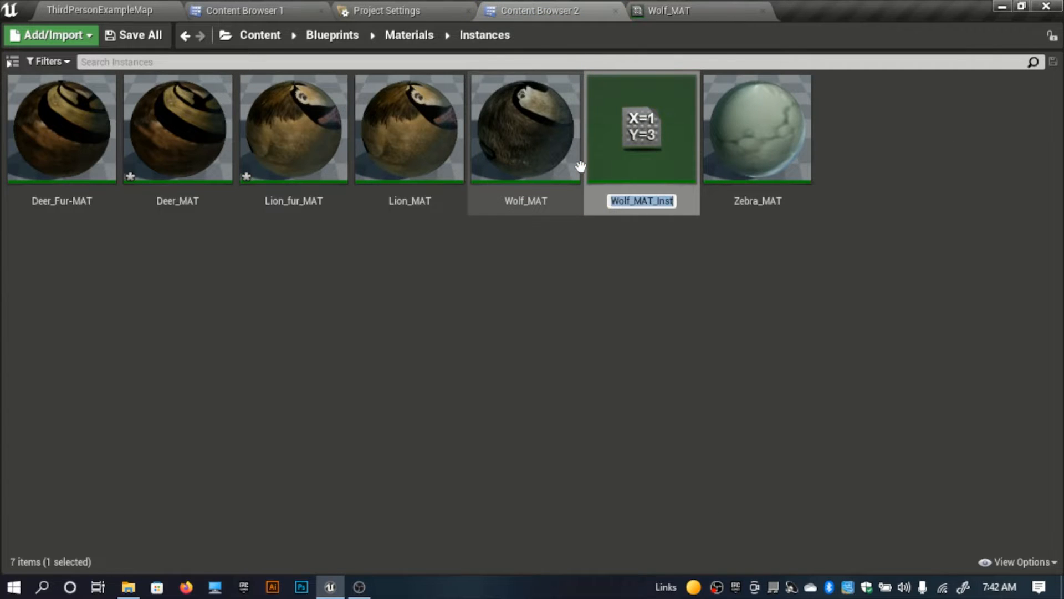
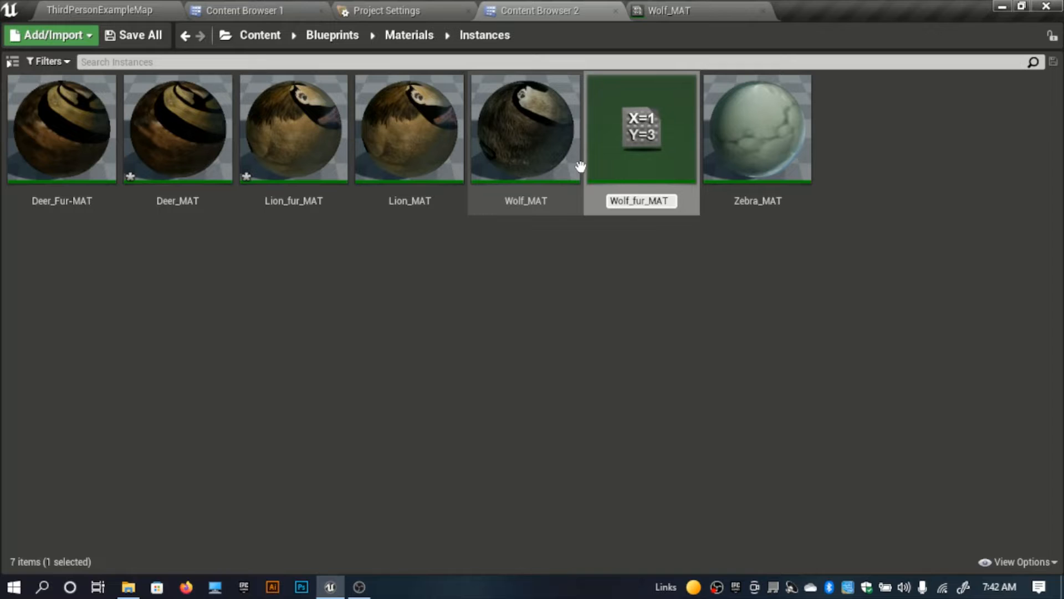
Step: Name the new material instance Wolf_fur_MAT and assign Wolf_MAT to Element 0 of the wolf skeletal mesh
{"action": "key", "text": "Return"}
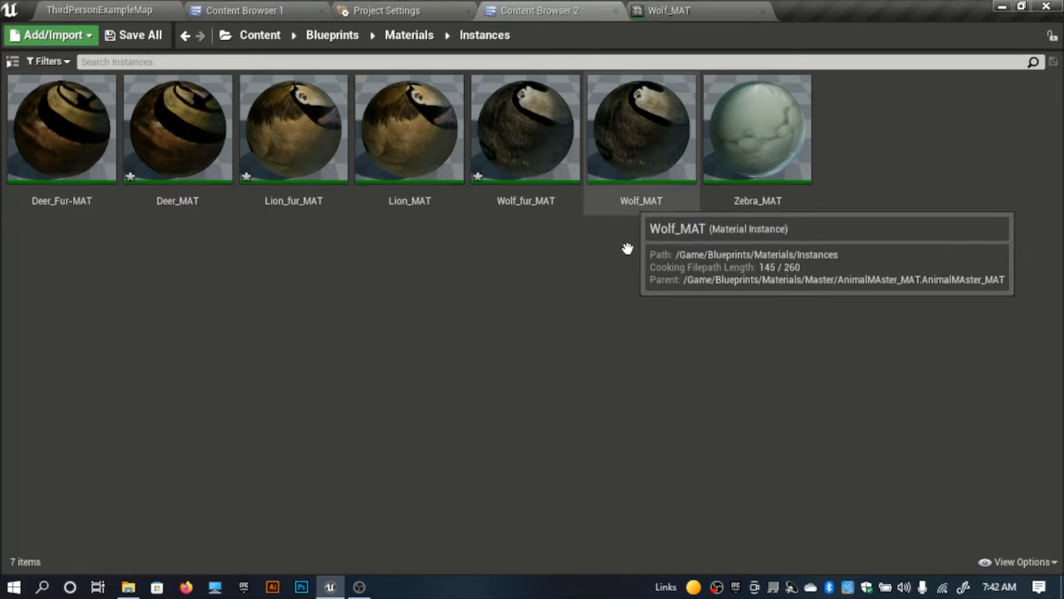
{"action": "left_click_drag", "start_coordinate": [642, 152], "coordinate": [734, 1]}
{"action": "left_click", "coordinate": [703, 12]}
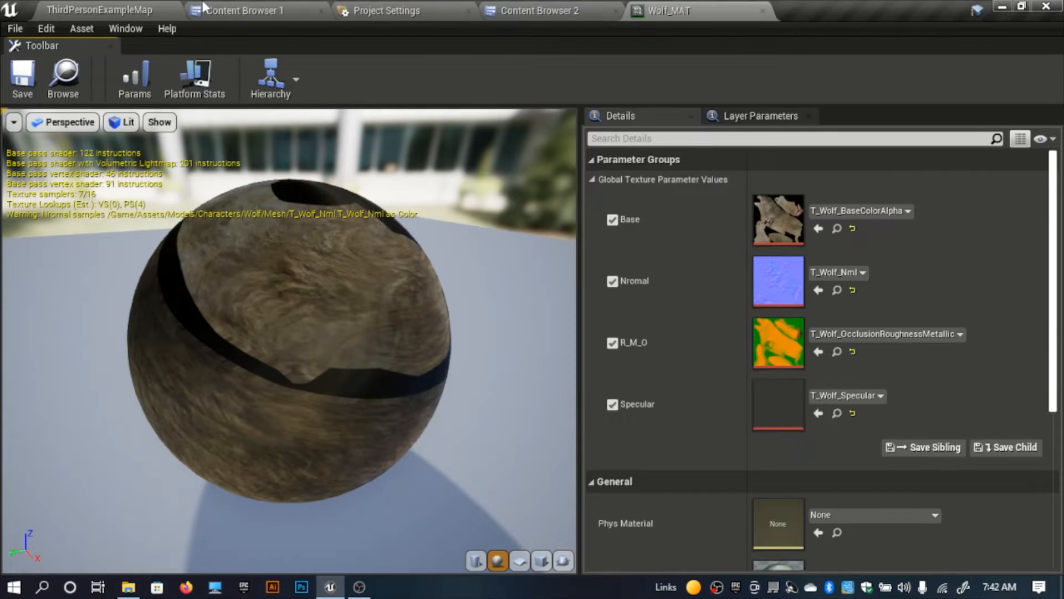
{"action": "left_click", "coordinate": [204, 9]}
{"action": "double_click", "coordinate": [724, 156]}
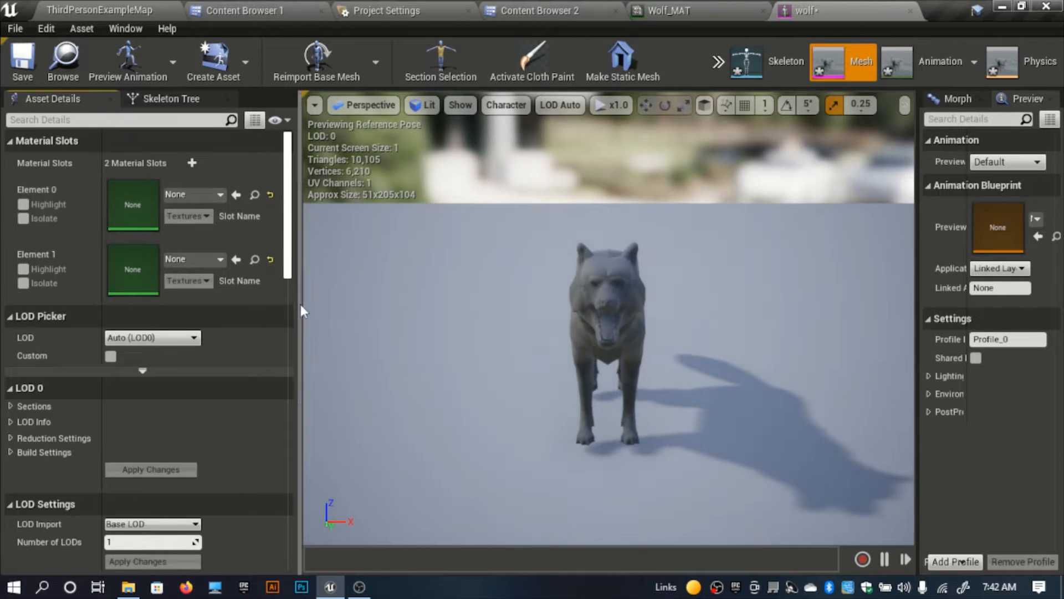
{"action": "left_click", "coordinate": [532, 11]}
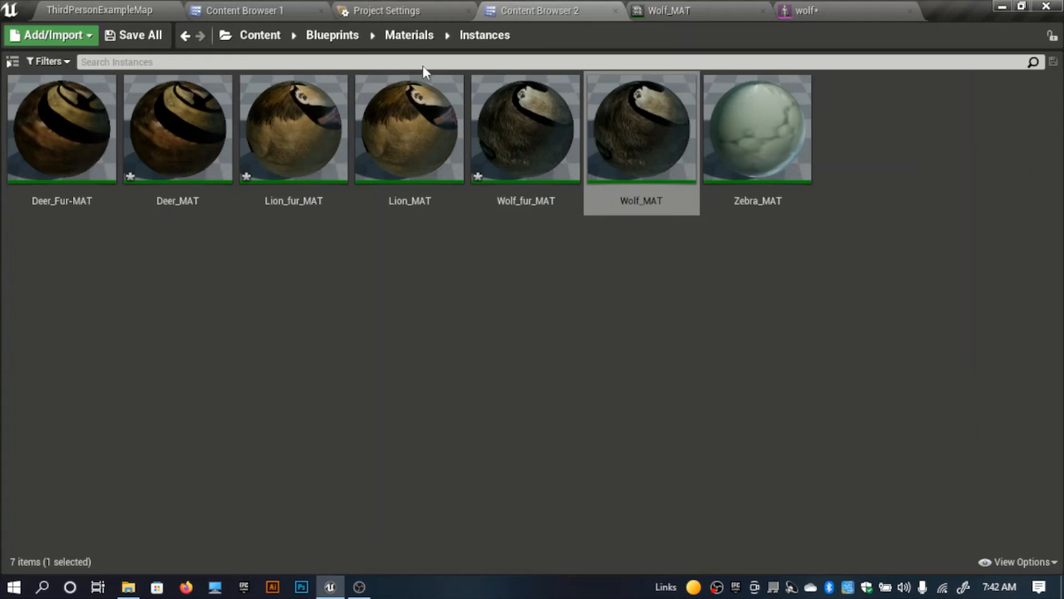
{"action": "left_click", "coordinate": [807, 10]}
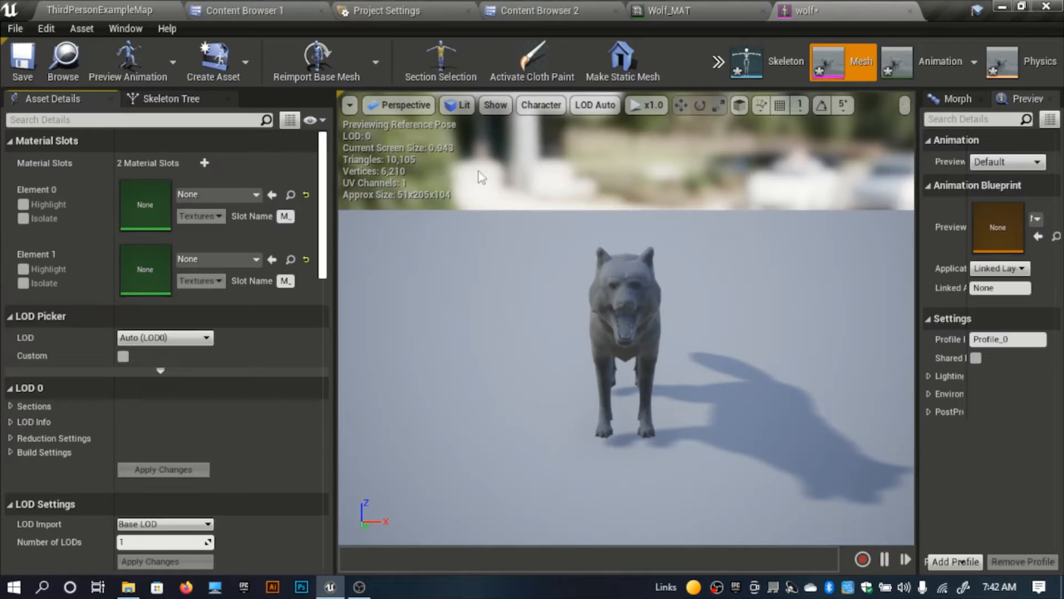
{"action": "left_click", "coordinate": [274, 195]}
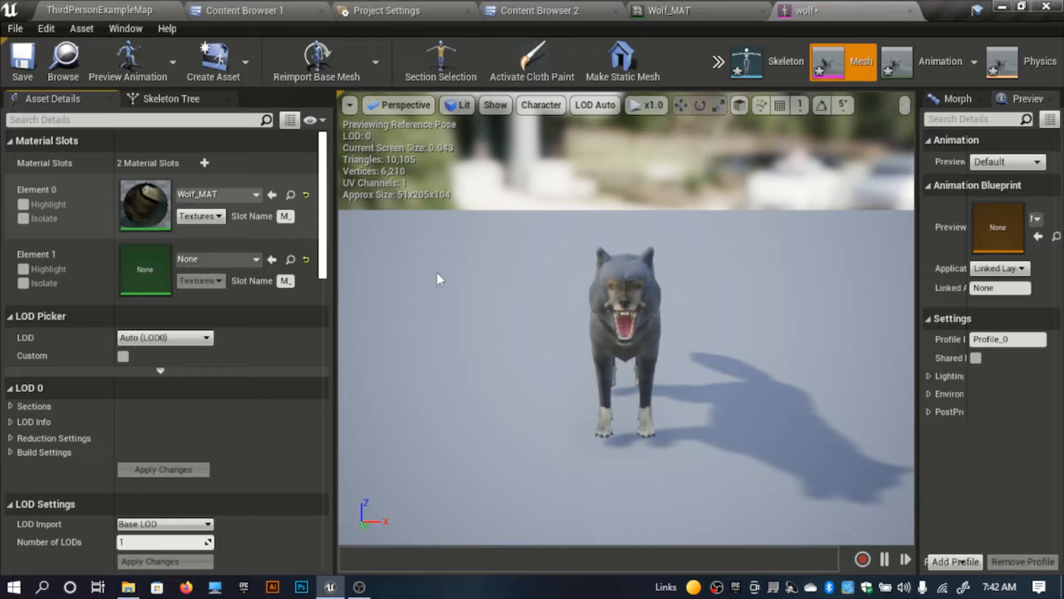
Step: Assign Wolf_fur_MAT to Element 1 of the wolf mesh, save it, and close the wolf mesh and Wolf_MAT editors
{"action": "left_click", "coordinate": [268, 9]}
{"action": "left_click", "coordinate": [531, 10]}
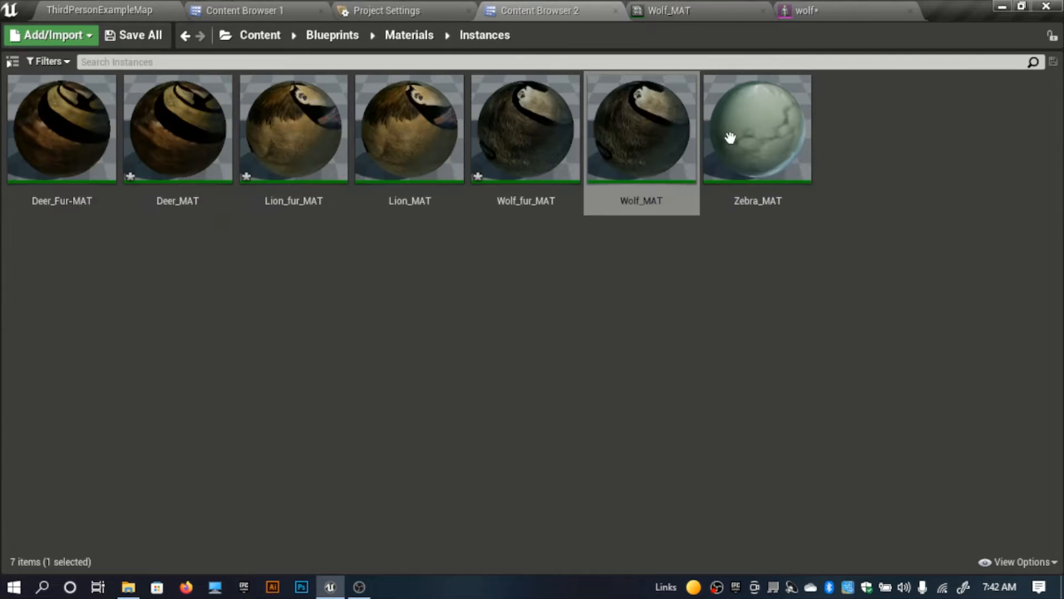
{"action": "left_click", "coordinate": [551, 148]}
{"action": "left_click", "coordinate": [872, 6]}
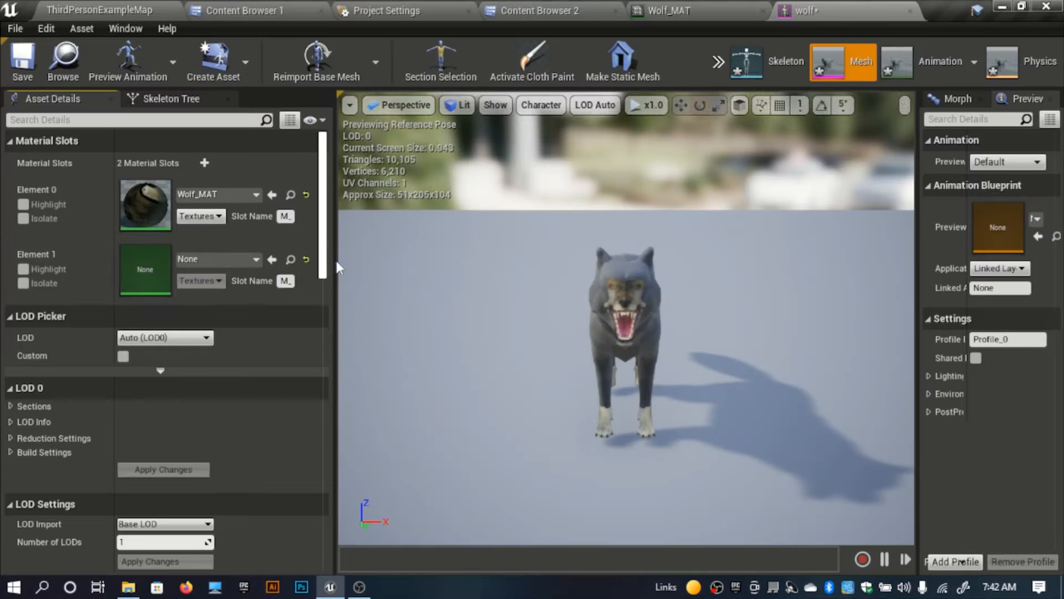
{"action": "left_click", "coordinate": [272, 259]}
{"action": "right_click_drag", "start_coordinate": [625, 333], "coordinate": [604, 341]}
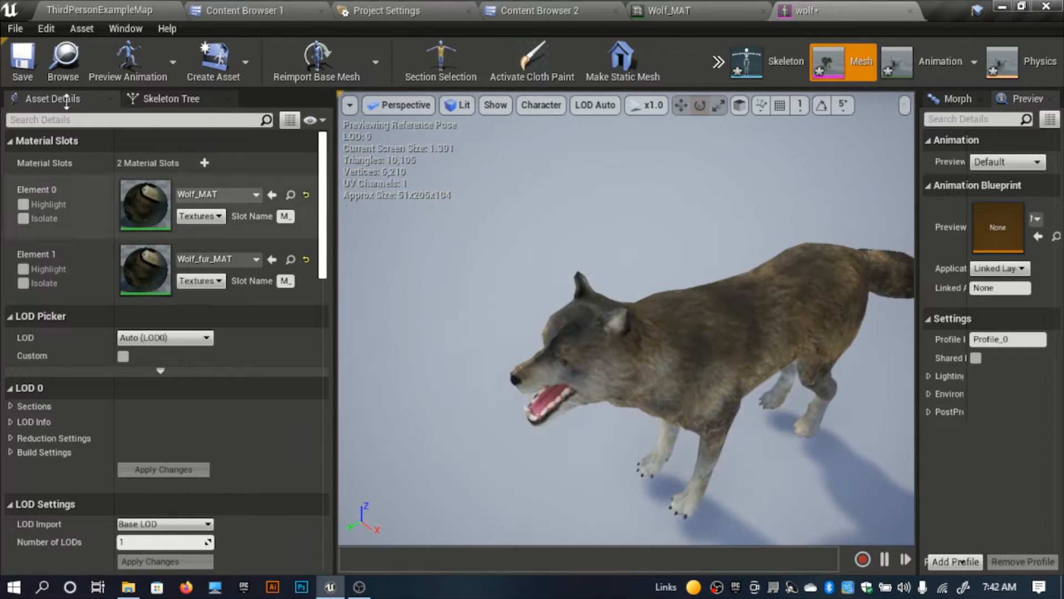
{"action": "left_click", "coordinate": [22, 60]}
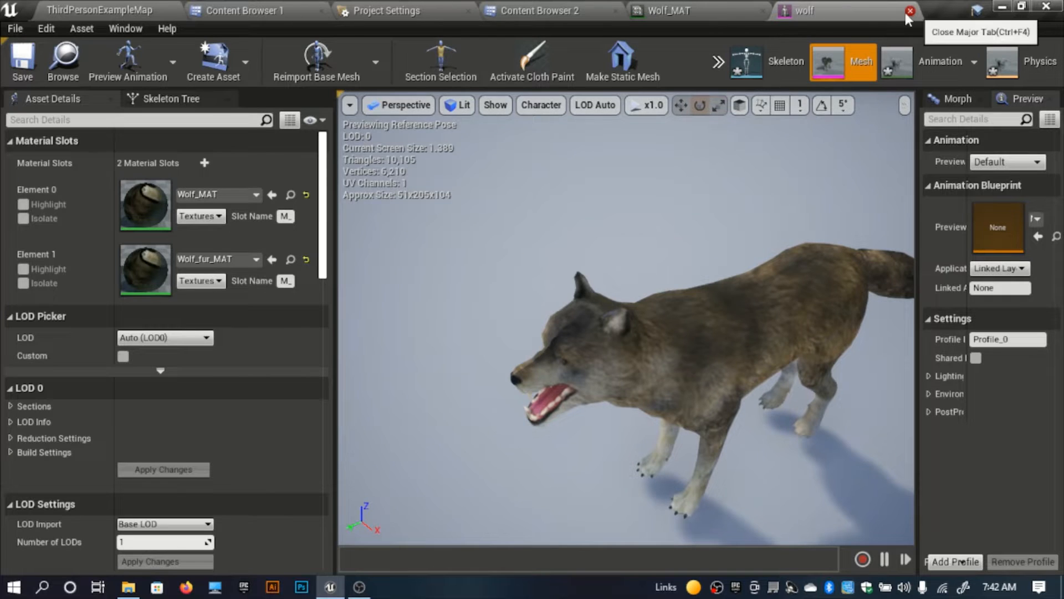
{"action": "left_click", "coordinate": [910, 10]}
{"action": "left_click", "coordinate": [764, 11]}
Step: Open the Zebra skeletal mesh from the Mesh folder of the Zebra character
{"action": "left_click", "coordinate": [244, 10]}
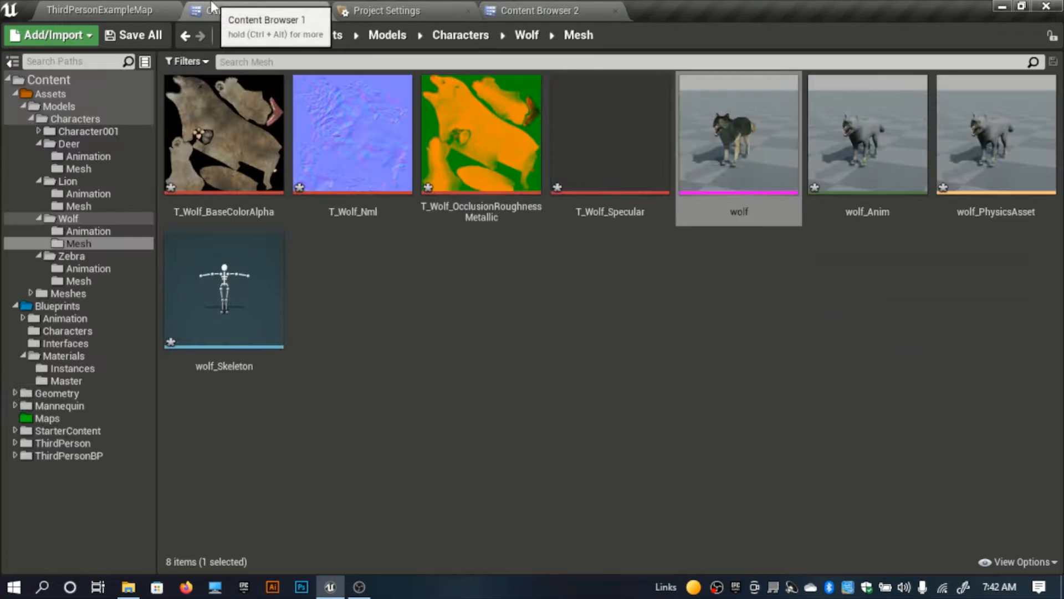
{"action": "left_click", "coordinate": [444, 49]}
{"action": "double_click", "coordinate": [701, 176]}
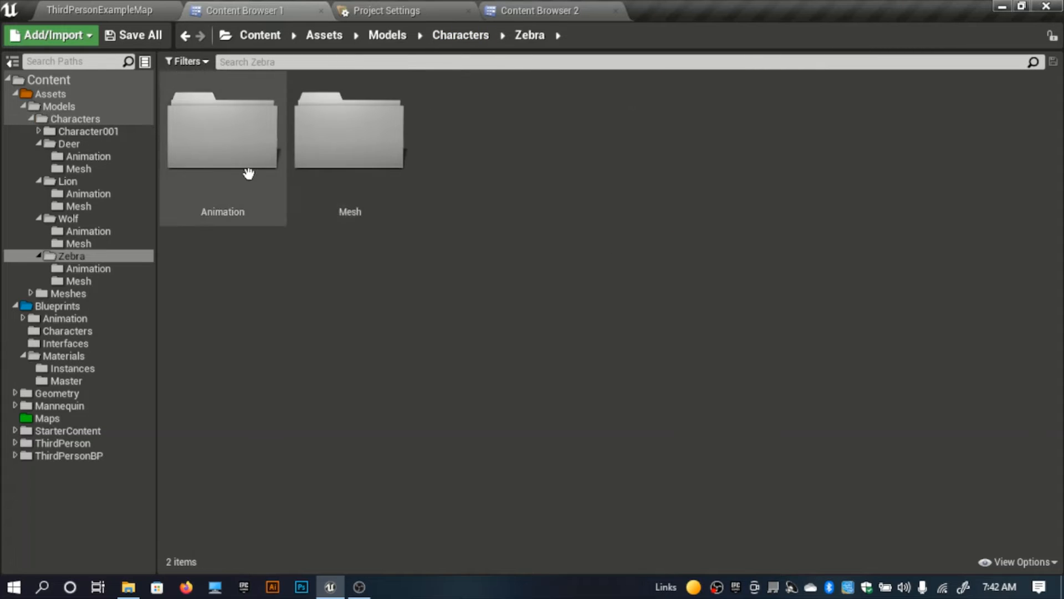
{"action": "double_click", "coordinate": [348, 169]}
{"action": "double_click", "coordinate": [244, 311]}
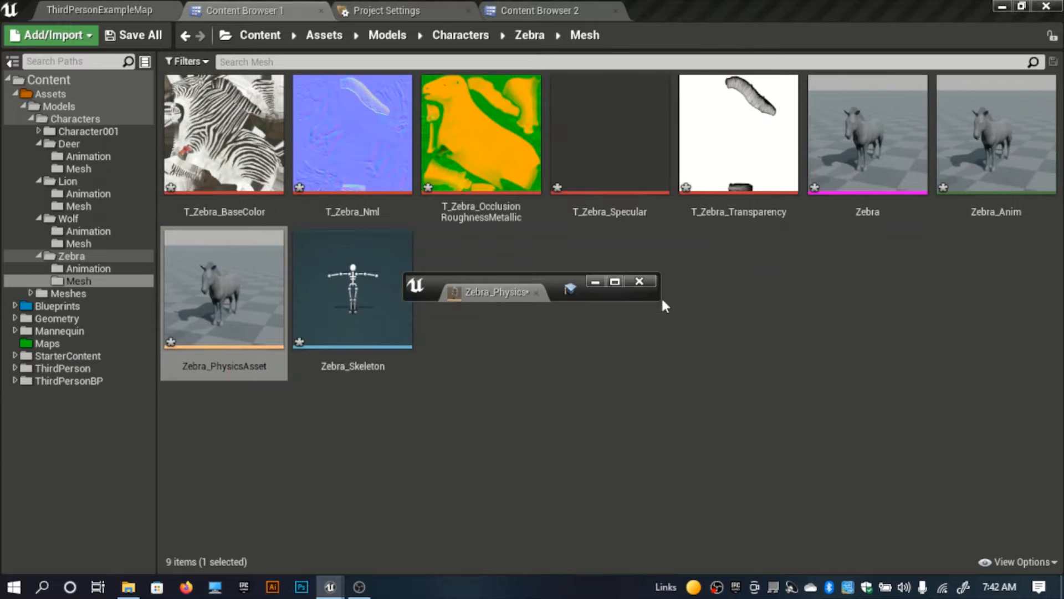
{"action": "left_click", "coordinate": [648, 283]}
{"action": "double_click", "coordinate": [887, 203]}
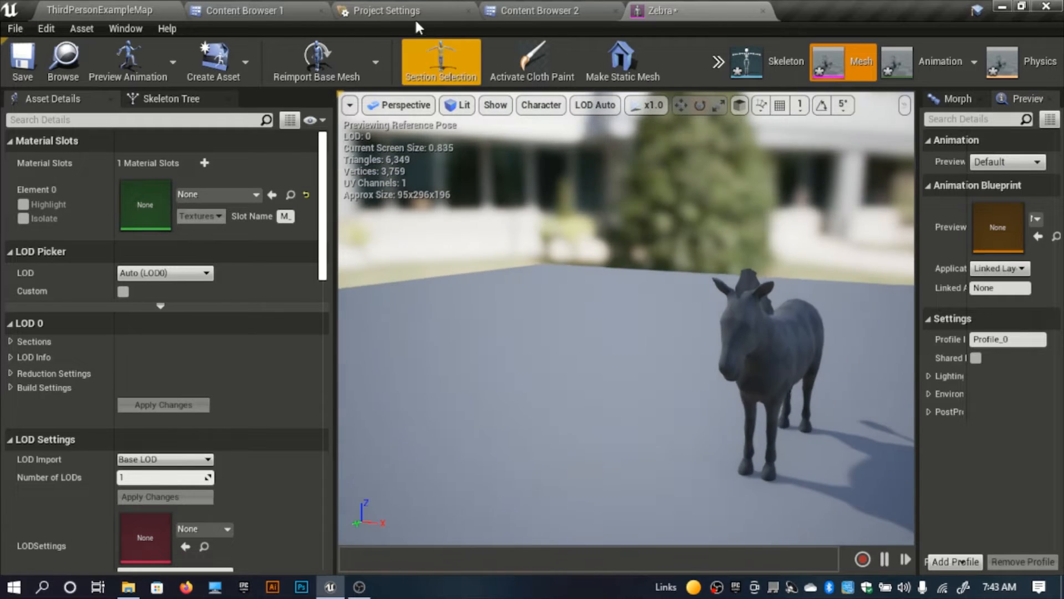
Step: Open Zebra_MAT from the Instances folder and enable its Base, Nromal, R_M_O and Specular texture parameters
{"action": "left_click", "coordinate": [294, 10]}
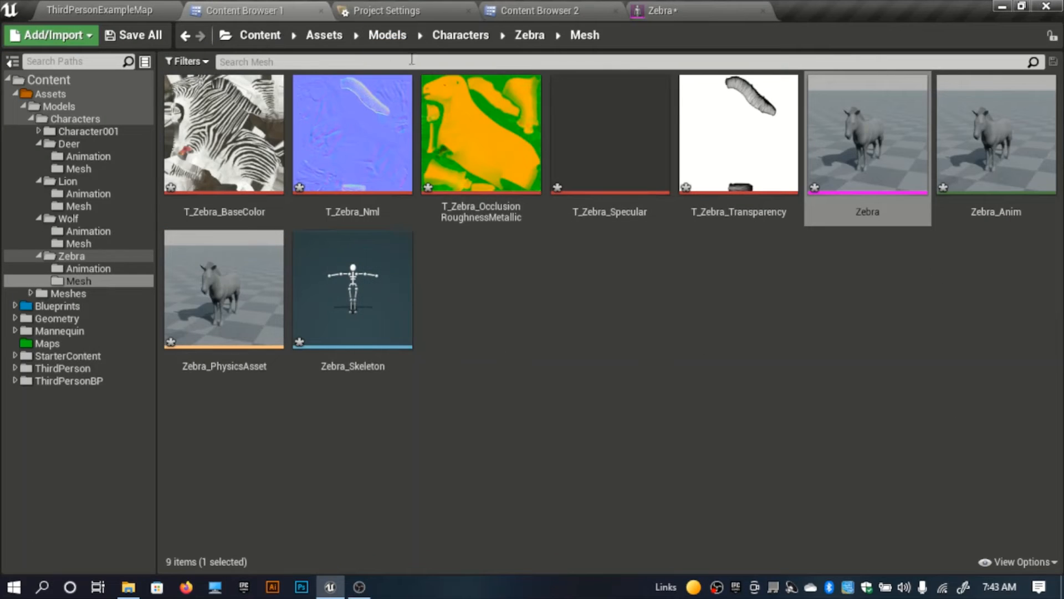
{"action": "left_click", "coordinate": [592, 8]}
{"action": "left_click", "coordinate": [819, 178]}
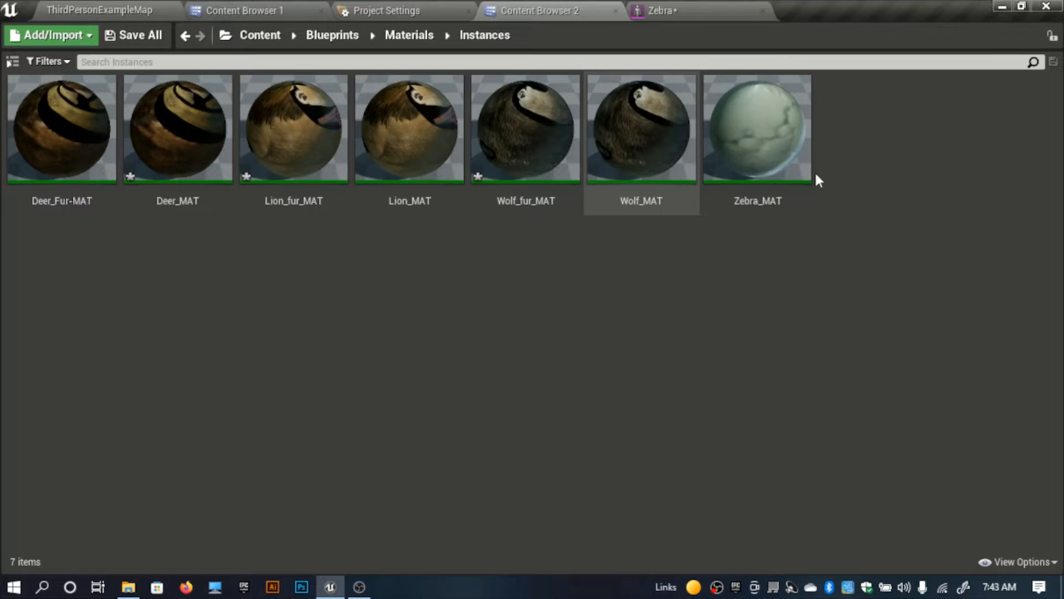
{"action": "double_click", "coordinate": [741, 148]}
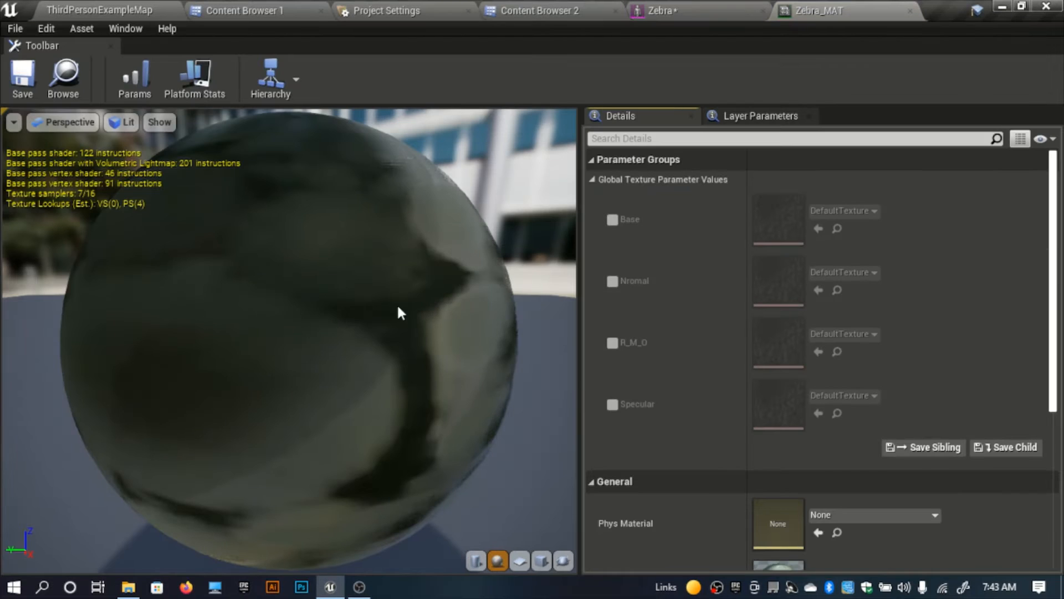
{"action": "scroll", "coordinate": [396, 304], "scroll_direction": "down", "scroll_amount": 5}
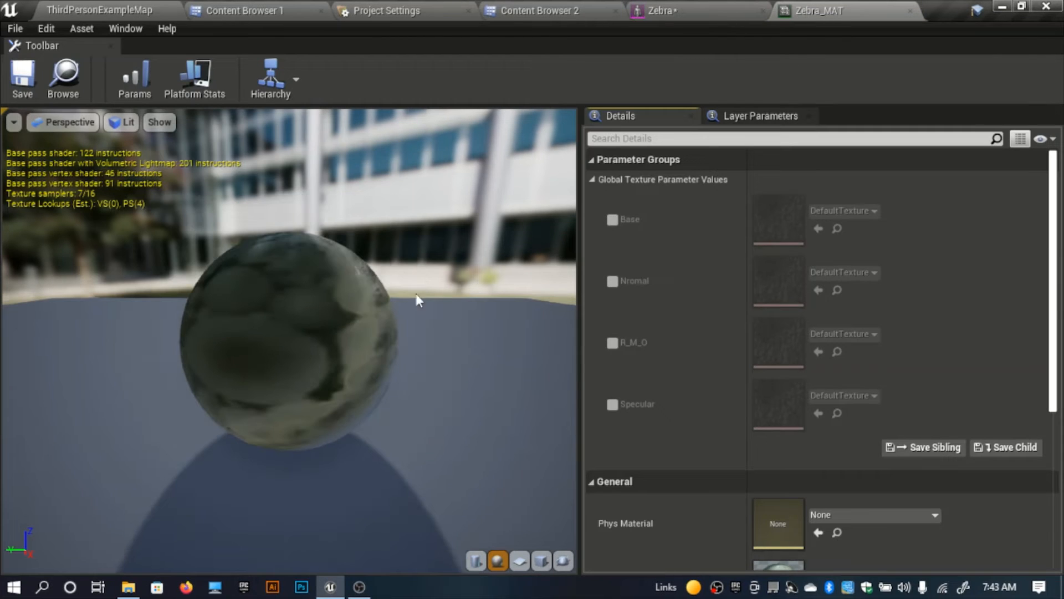
{"action": "left_click", "coordinate": [613, 220]}
{"action": "left_click", "coordinate": [613, 281]}
{"action": "left_click", "coordinate": [613, 404]}
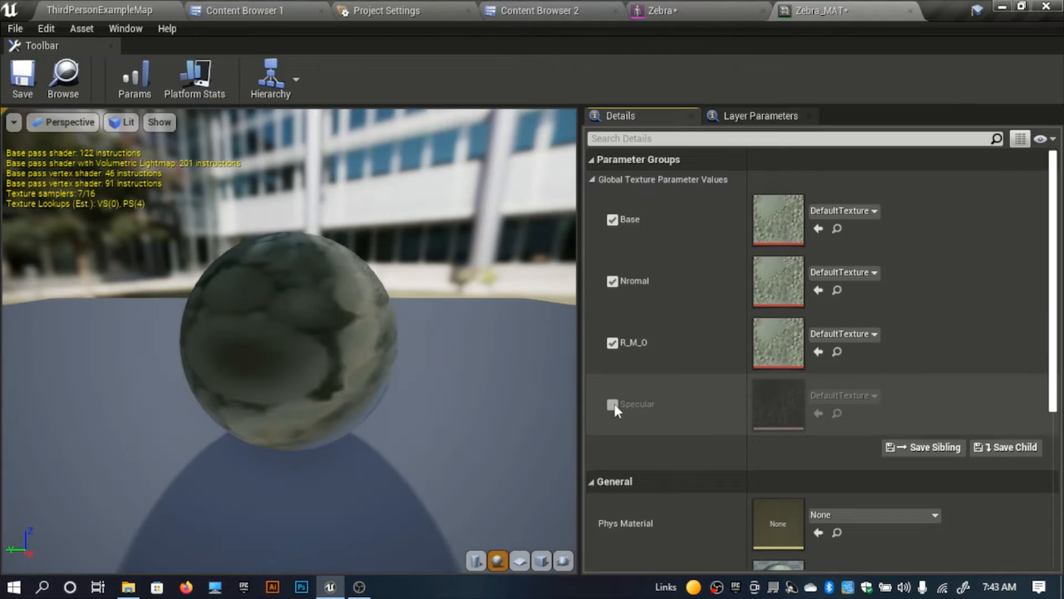
Step: Assign T_Zebra_BaseColor to the Base parameter of Zebra_MAT
{"action": "left_click", "coordinate": [240, 9]}
{"action": "left_click", "coordinate": [224, 144]}
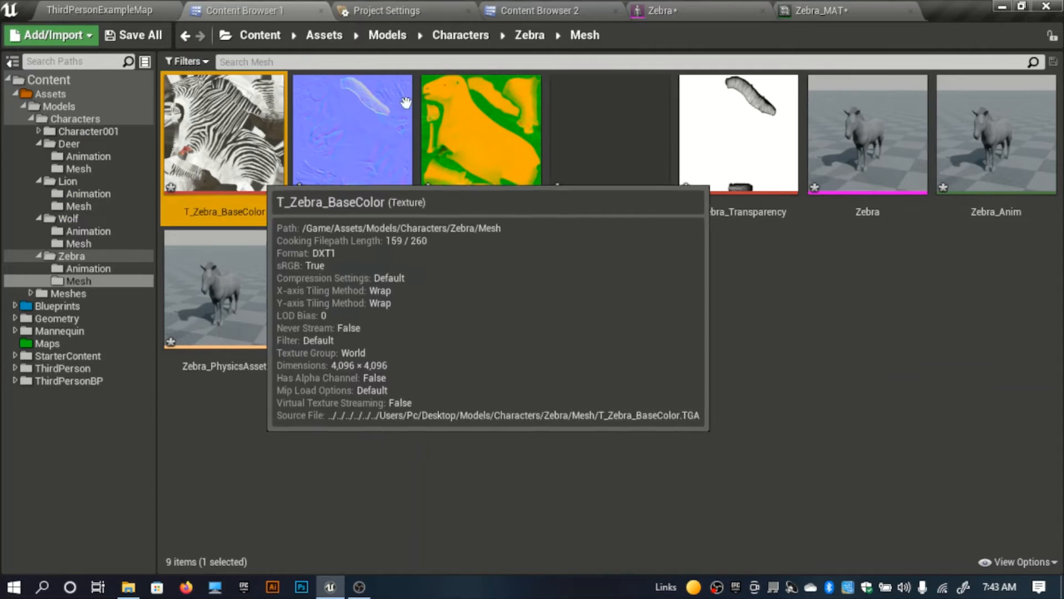
{"action": "left_click", "coordinate": [729, 6]}
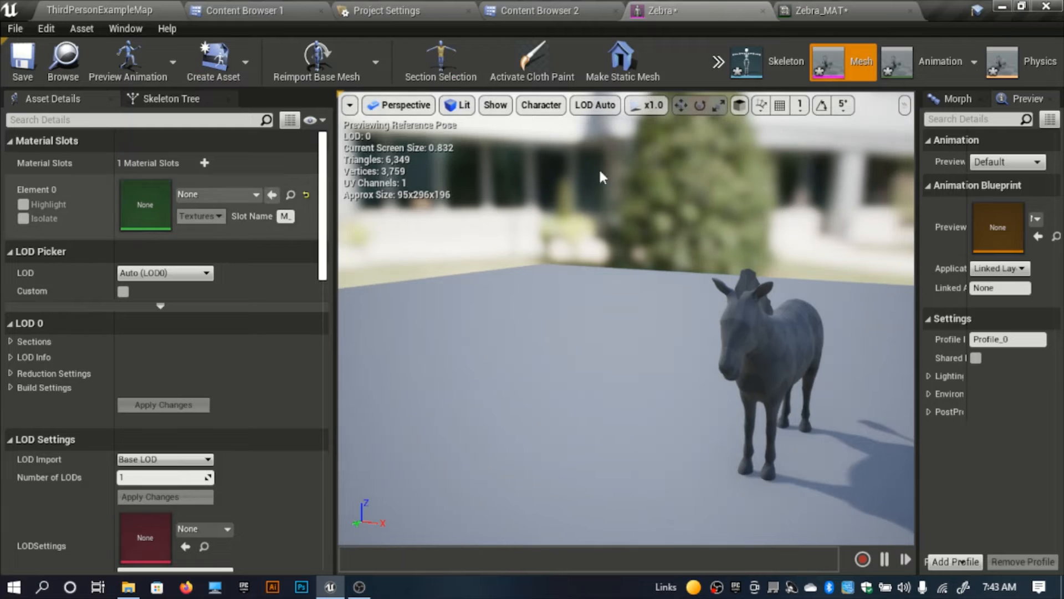
{"action": "left_click", "coordinate": [821, 10]}
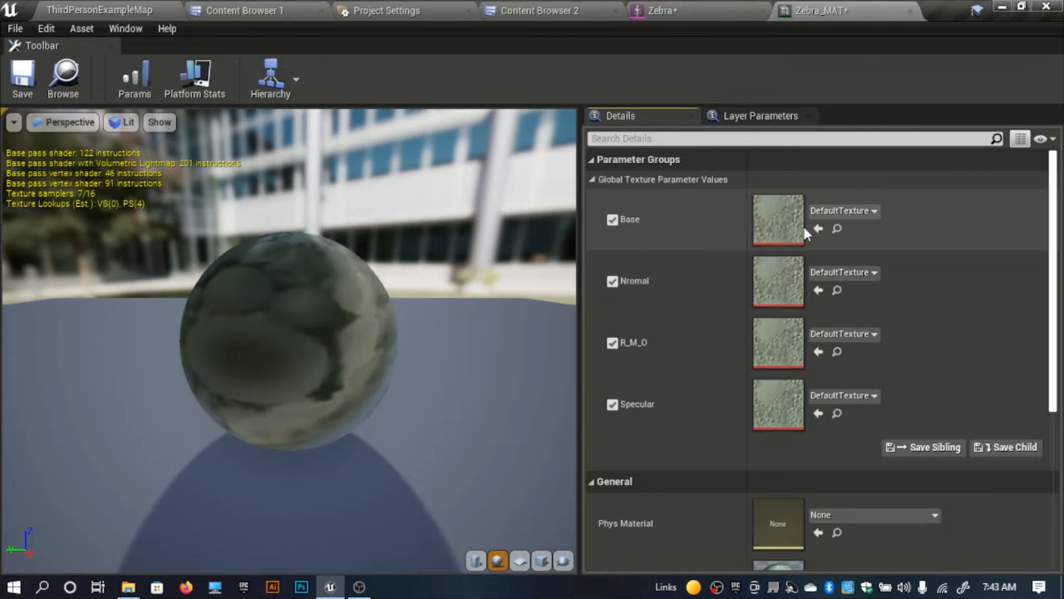
{"action": "left_click", "coordinate": [819, 230]}
Step: Assign T_Zebra_Nml to the Nromal parameter and T_Zebra_OcclusionRoughnessMetallic to the R_M_O parameter of Zebra_MAT
{"action": "left_click", "coordinate": [289, 8]}
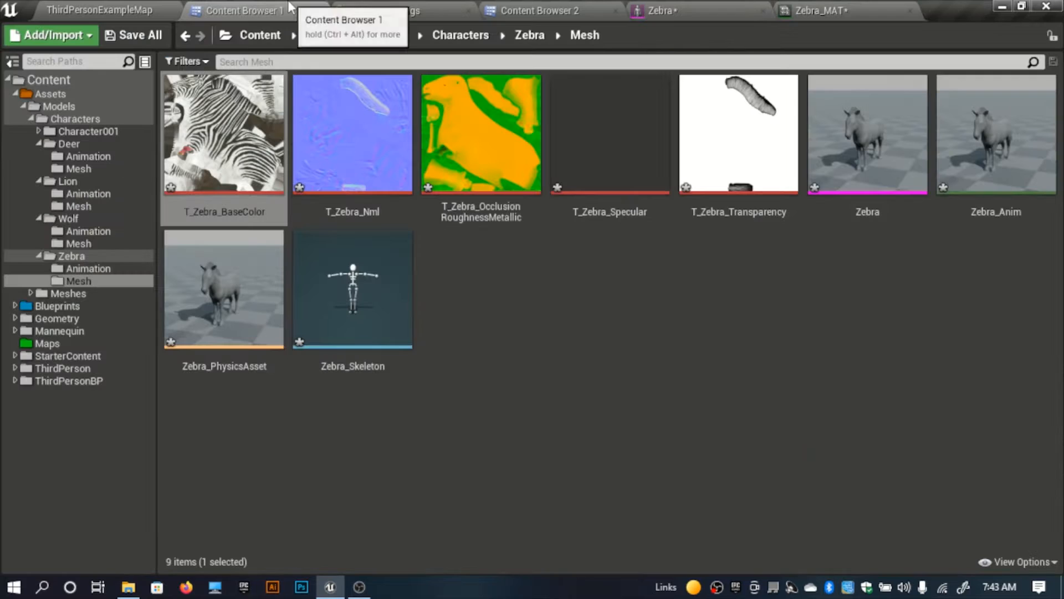
{"action": "left_click", "coordinate": [349, 183]}
{"action": "left_click", "coordinate": [821, 10]}
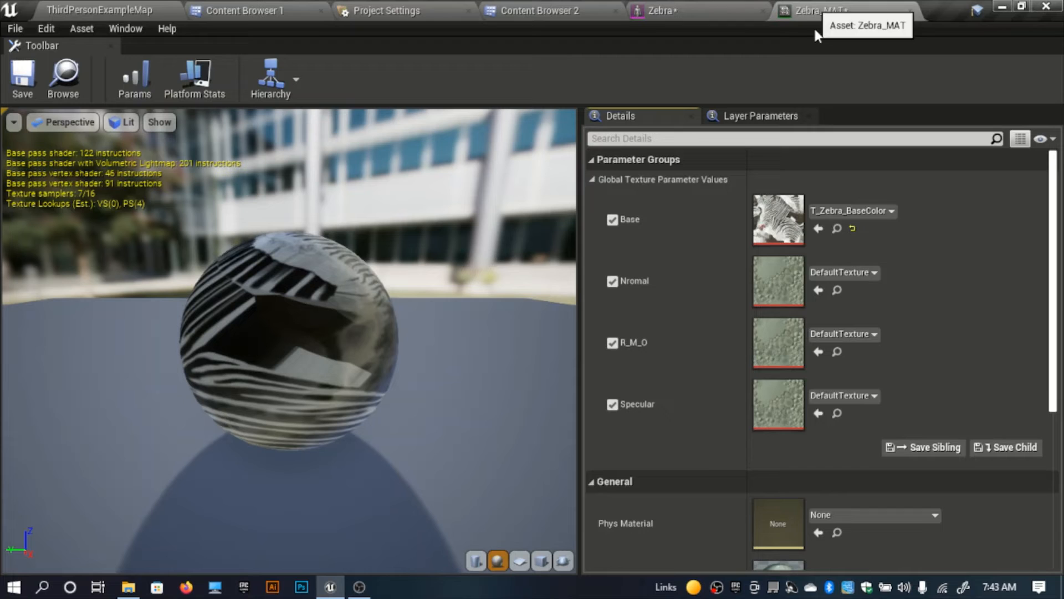
{"action": "left_click", "coordinate": [818, 290]}
{"action": "left_click", "coordinate": [275, 8]}
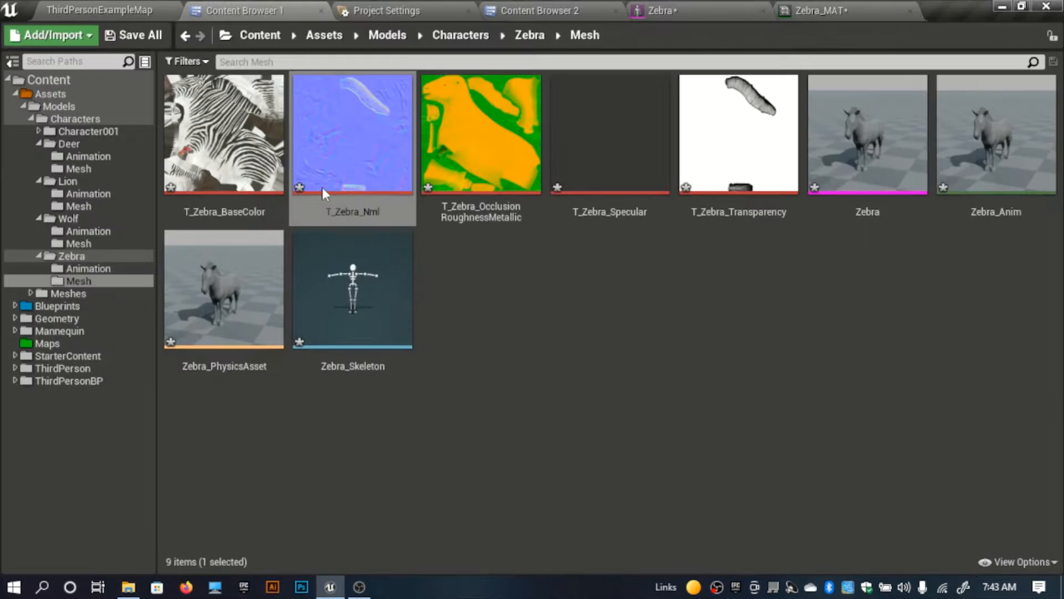
{"action": "left_click", "coordinate": [481, 134]}
{"action": "left_click", "coordinate": [823, 10]}
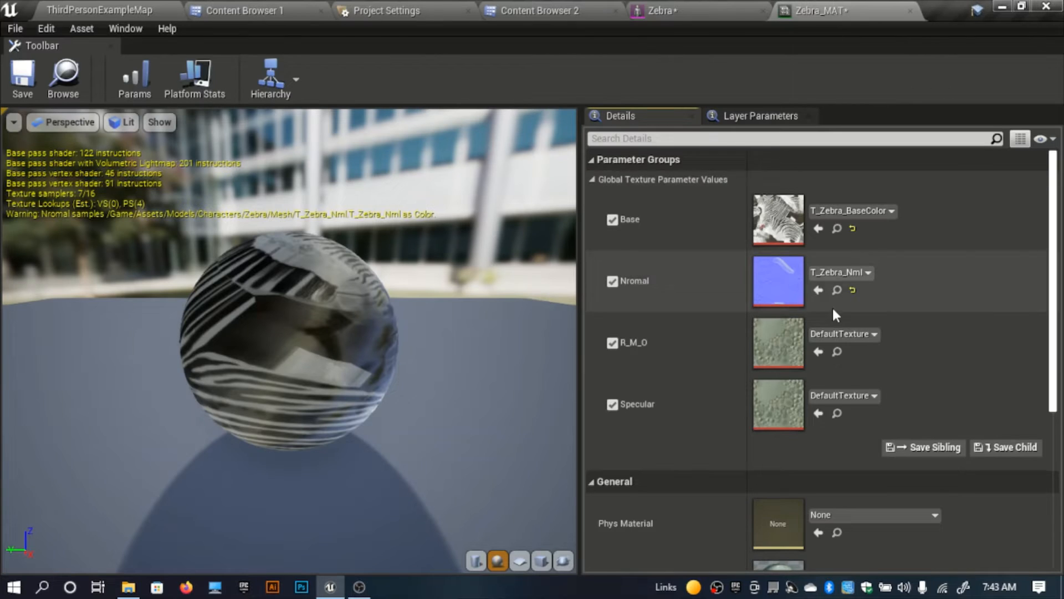
{"action": "left_click", "coordinate": [818, 352]}
Step: Assign T_Zebra_Specular to the Specular parameter of Zebra_MAT and save the material instance
{"action": "left_click", "coordinate": [276, 10]}
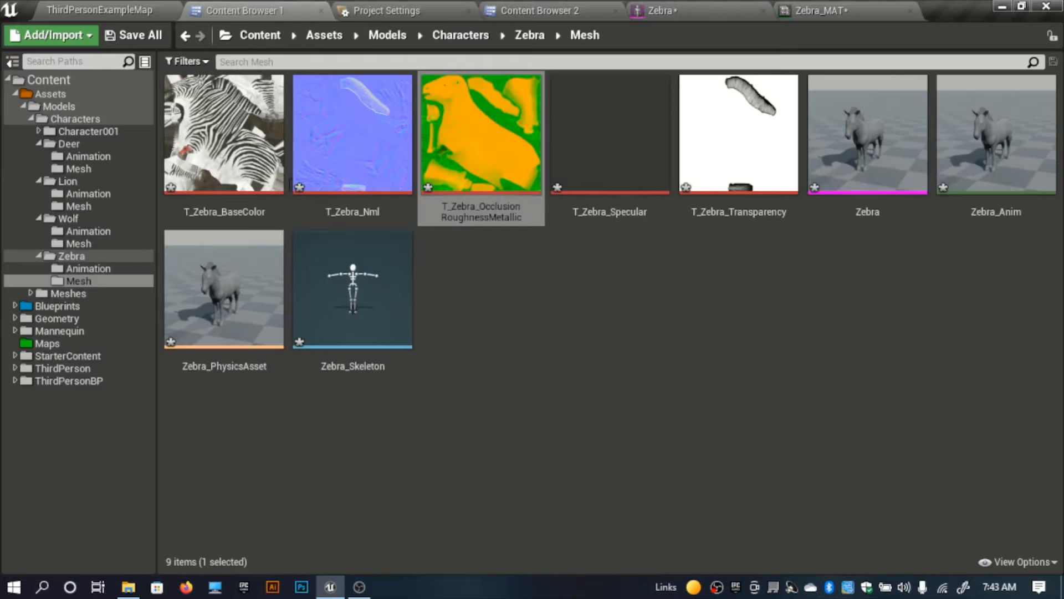
{"action": "left_click", "coordinate": [597, 166]}
{"action": "left_click", "coordinate": [861, 13]}
{"action": "left_click", "coordinate": [818, 413]}
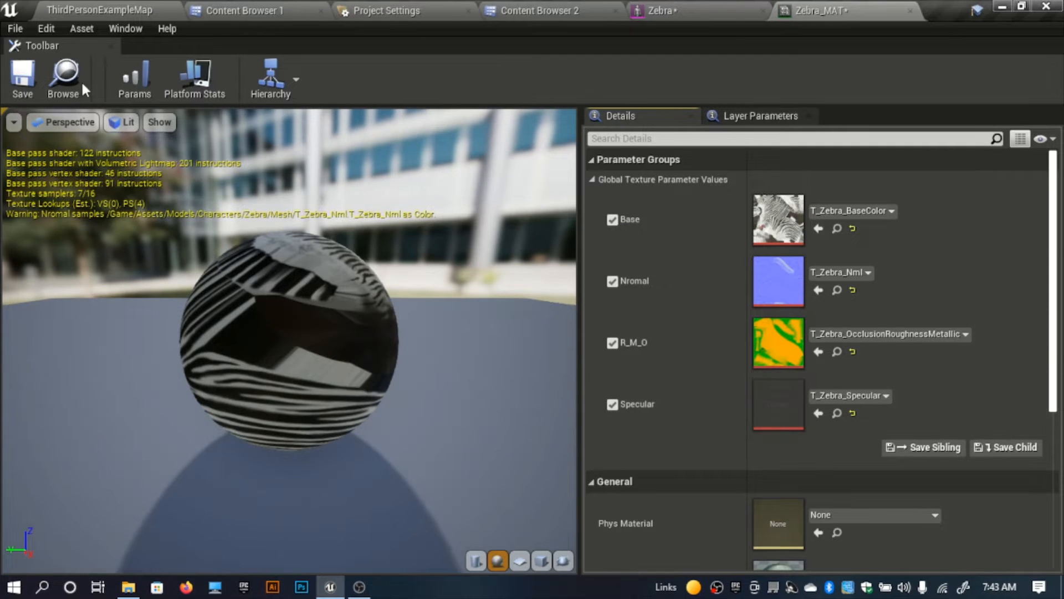
{"action": "left_click", "coordinate": [22, 78]}
Step: Assign Zebra_MAT to Element 0 of the Zebra skeletal mesh and inspect the textured model in the preview
{"action": "left_click", "coordinate": [654, 11]}
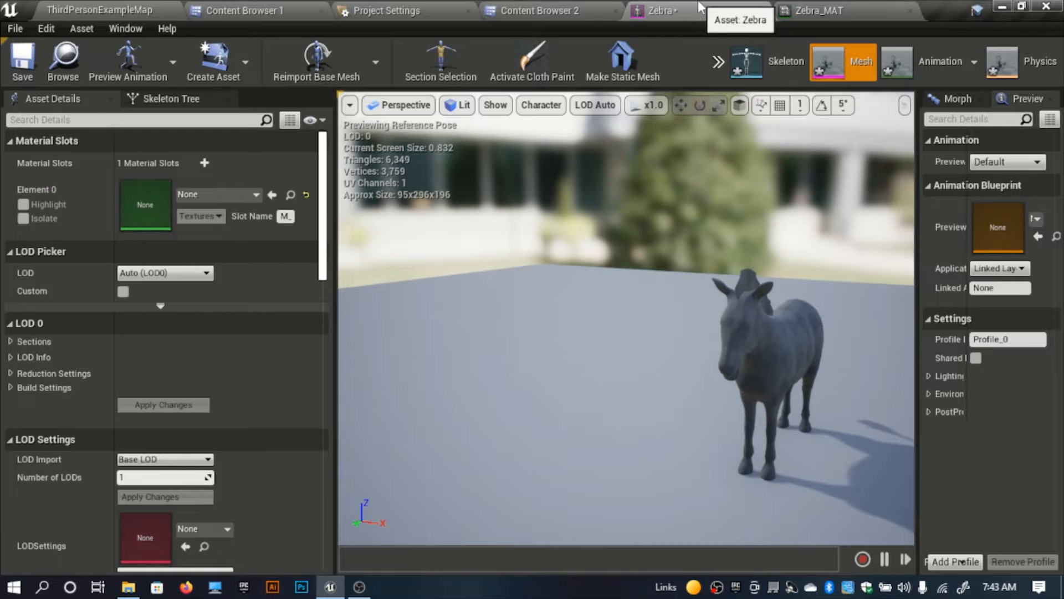
{"action": "left_click", "coordinate": [244, 11]}
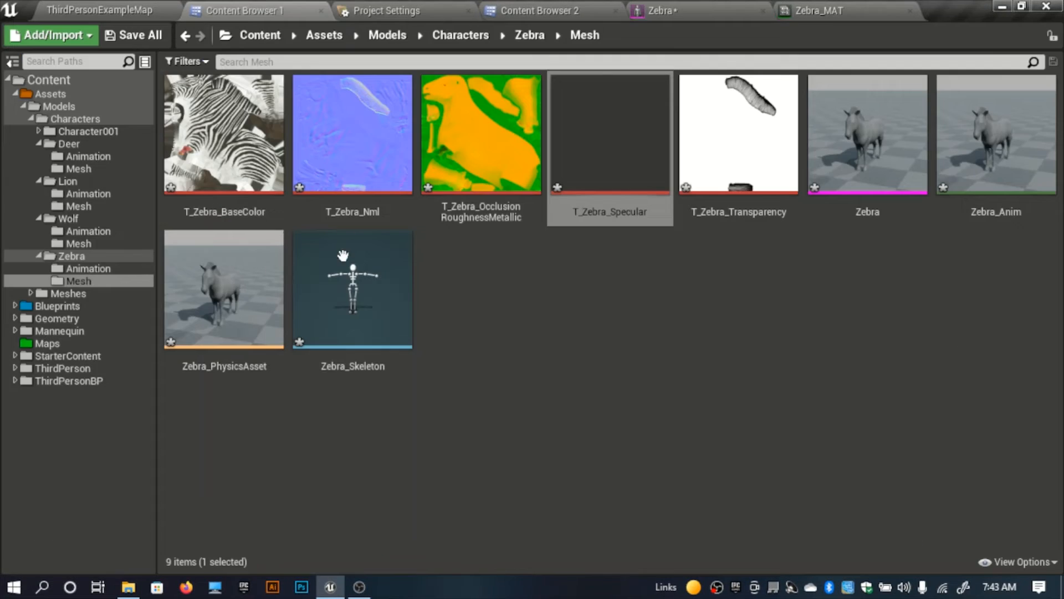
{"action": "left_click", "coordinate": [233, 166]}
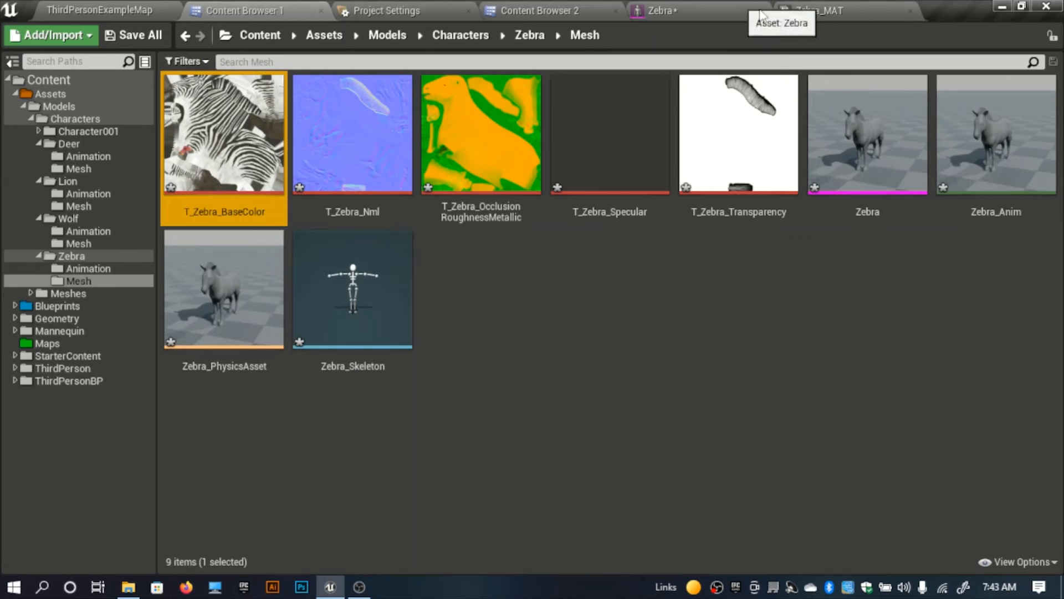
{"action": "left_click", "coordinate": [535, 10]}
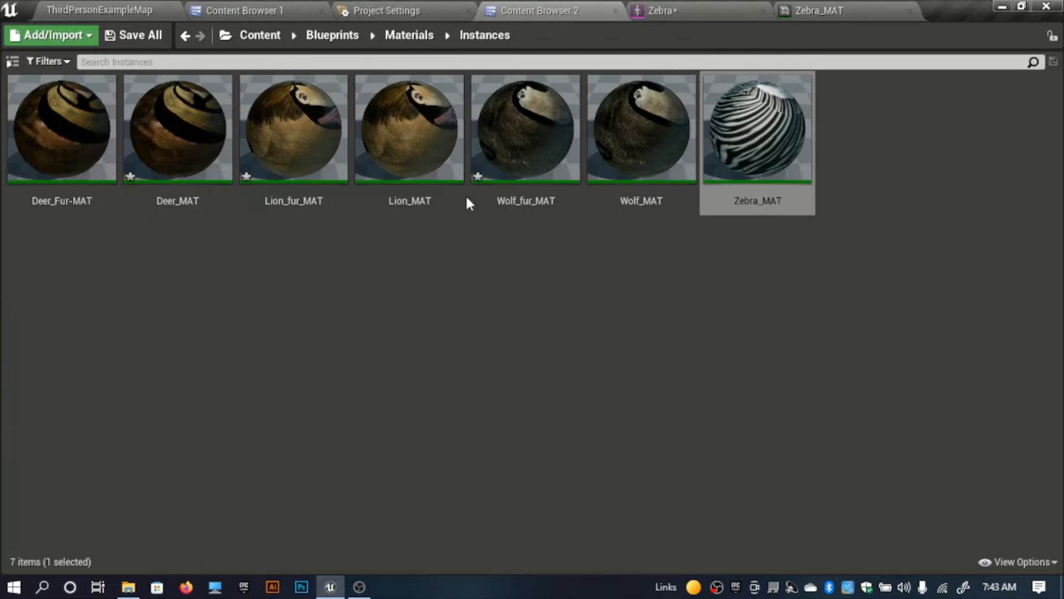
{"action": "double_click", "coordinate": [758, 133]}
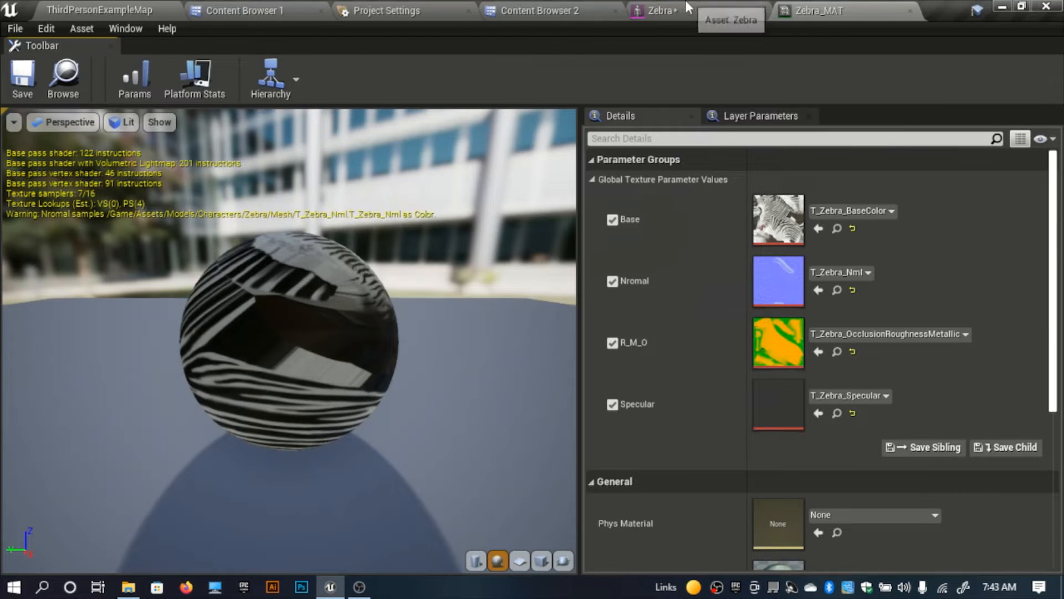
{"action": "left_click", "coordinate": [688, 8]}
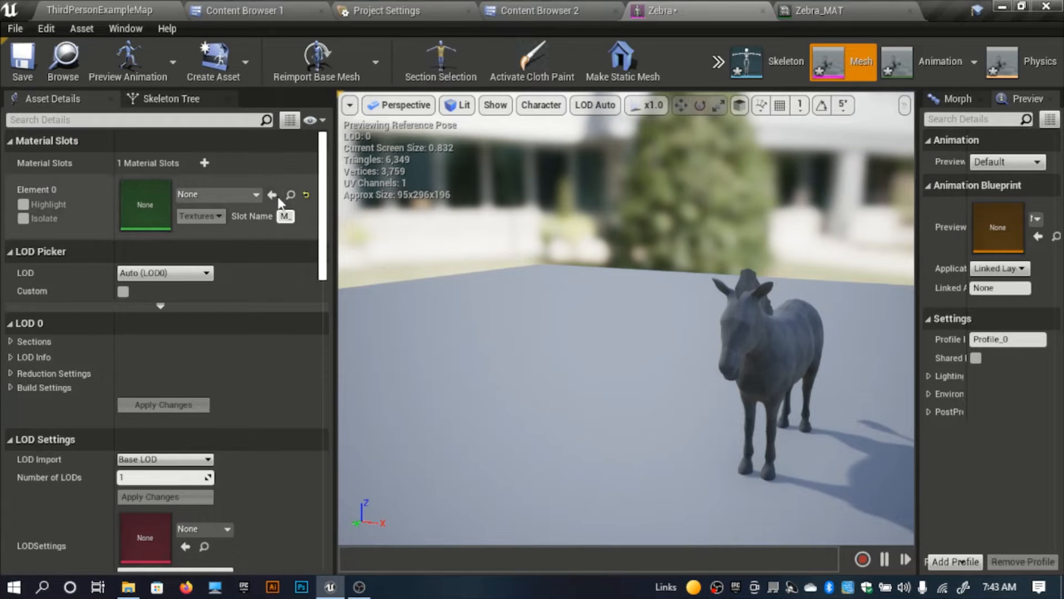
{"action": "left_click_drag", "start_coordinate": [591, 283], "coordinate": [532, 266]}
{"action": "right_click_drag", "start_coordinate": [532, 266], "coordinate": [560, 244]}
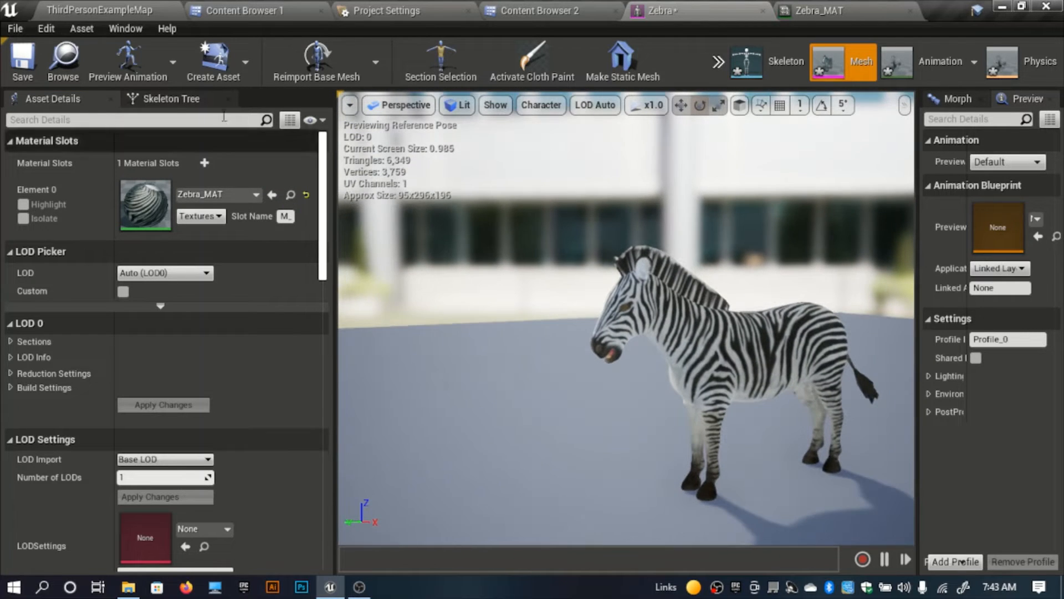
Step: Save the Zebra skeletal mesh and close the Zebra mesh and Zebra_MAT editors
{"action": "left_click", "coordinate": [22, 61]}
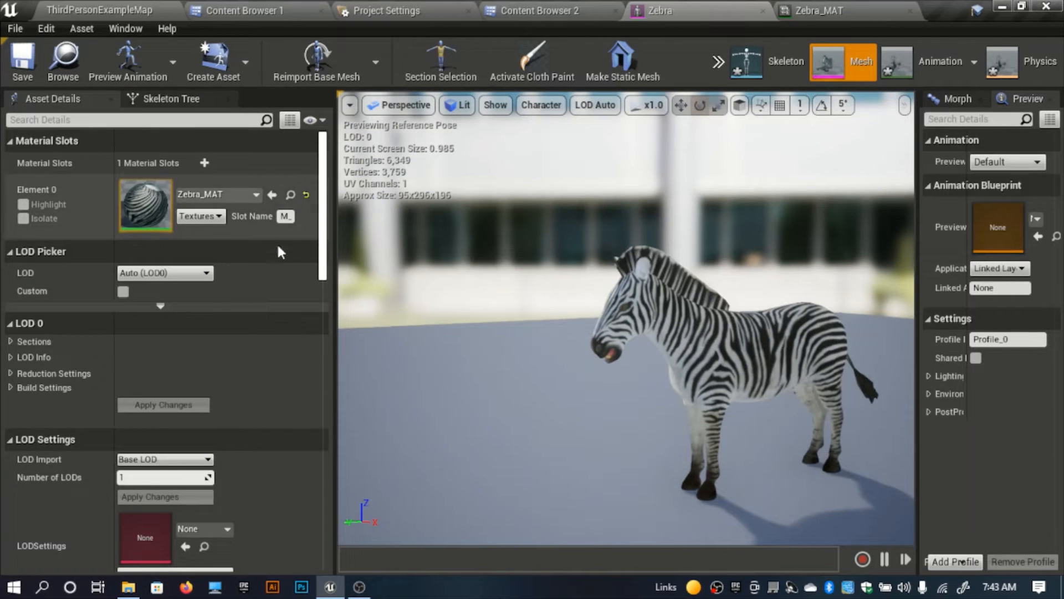
{"action": "left_click", "coordinate": [763, 11]}
{"action": "left_click", "coordinate": [763, 11]}
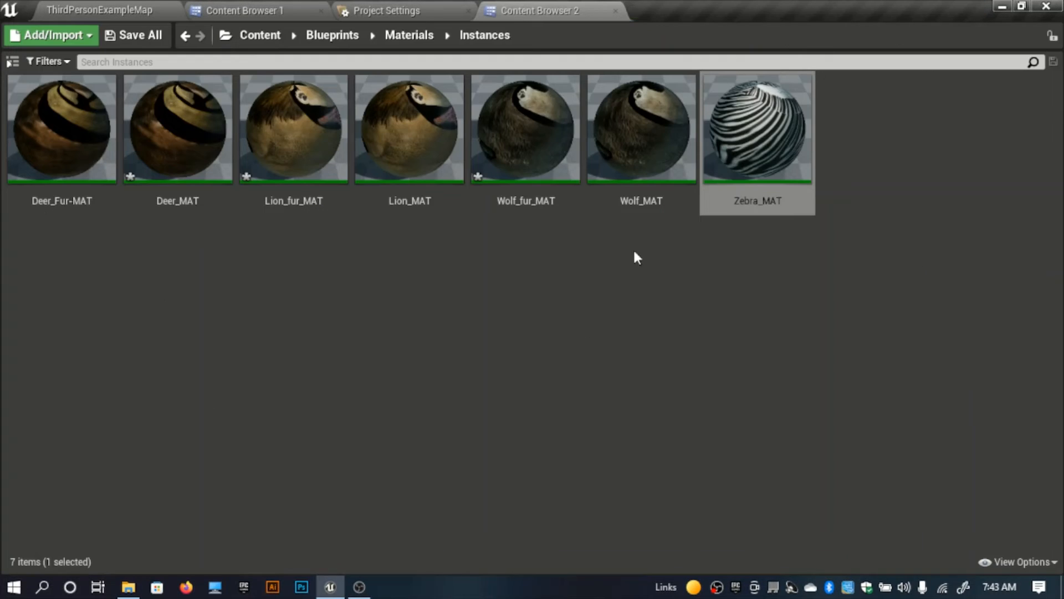
Step: Go up to the Blueprints folder, show the folder tree at a narrower width and collapse its Blueprints branch
{"action": "left_click", "coordinate": [406, 38]}
{"action": "left_click", "coordinate": [335, 36]}
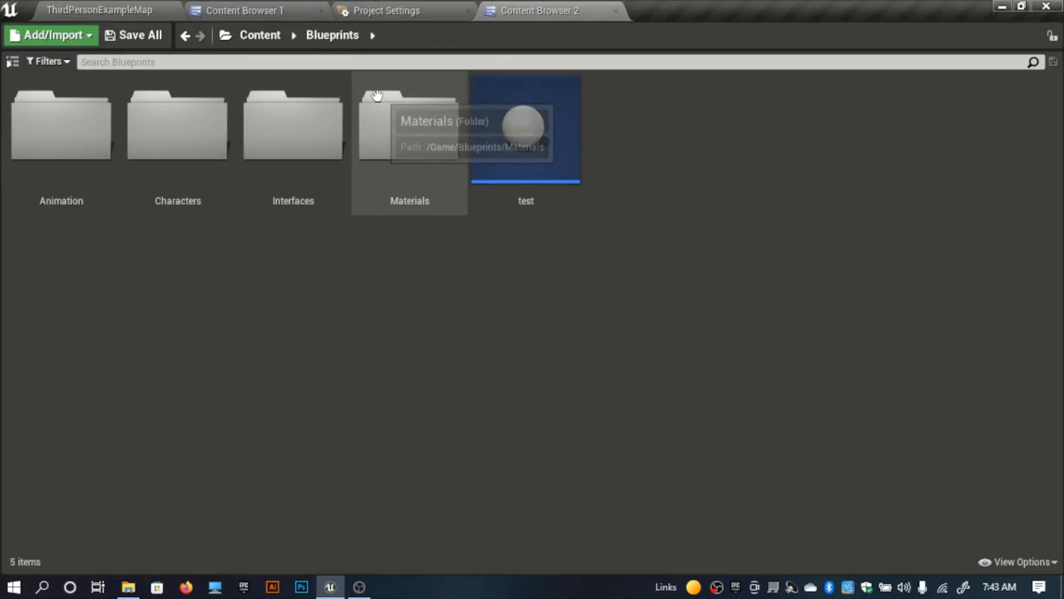
{"action": "left_click", "coordinate": [12, 61]}
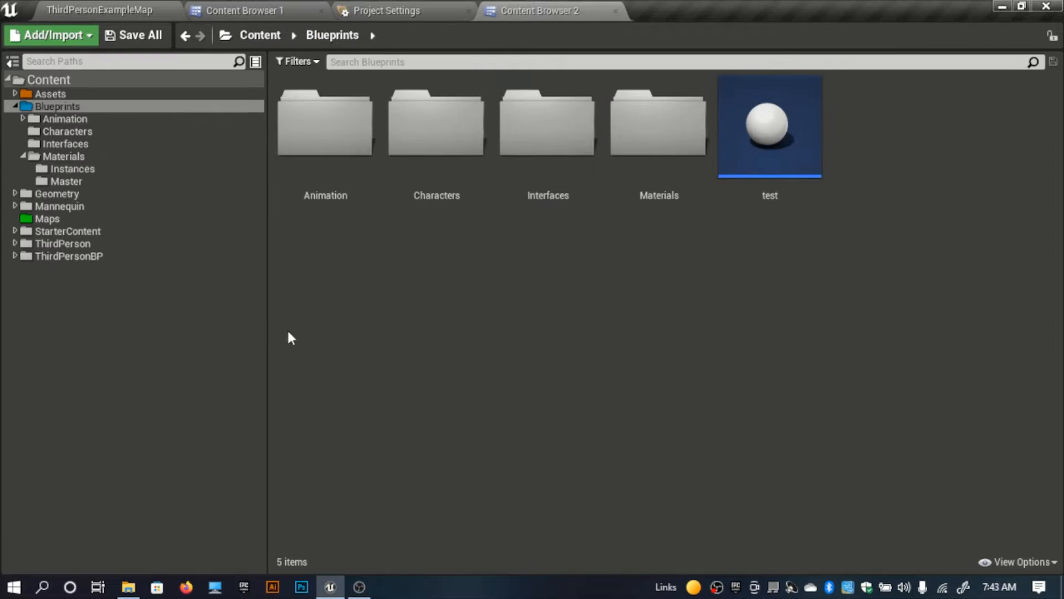
{"action": "left_click_drag", "start_coordinate": [269, 340], "coordinate": [181, 361]}
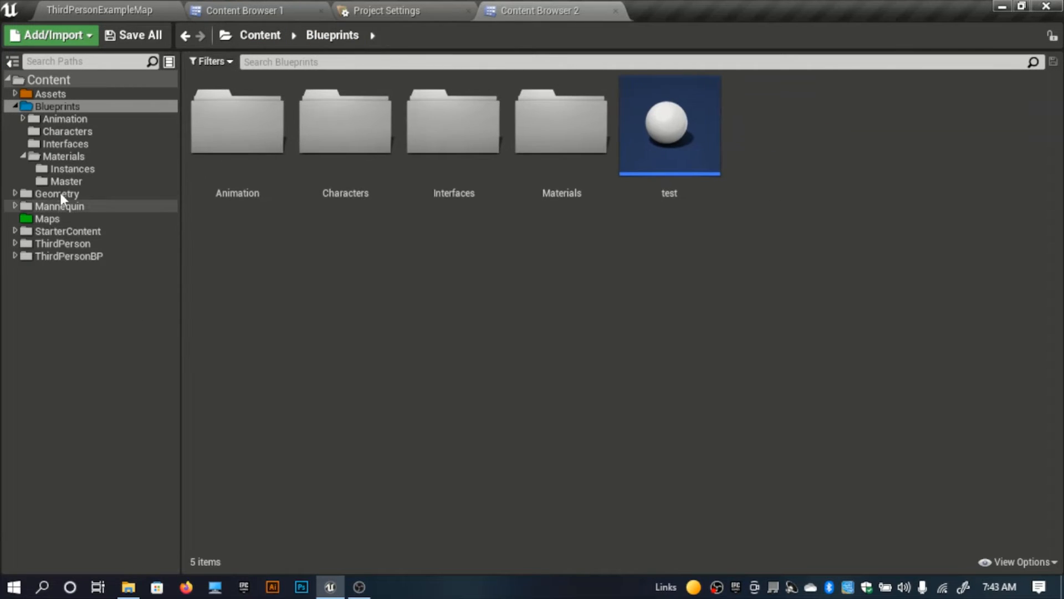
{"action": "left_click", "coordinate": [15, 106]}
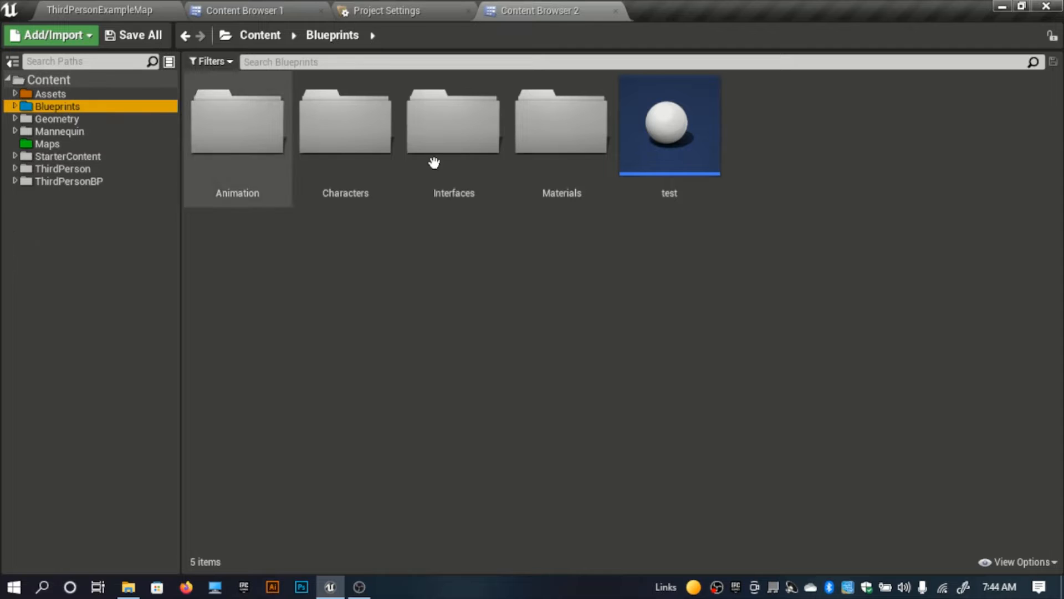
Step: In the Animation/Blueprints folder, create an Animation Blueprint for Deer_Skeleton named Deer_AnimBP
{"action": "double_click", "coordinate": [282, 157]}
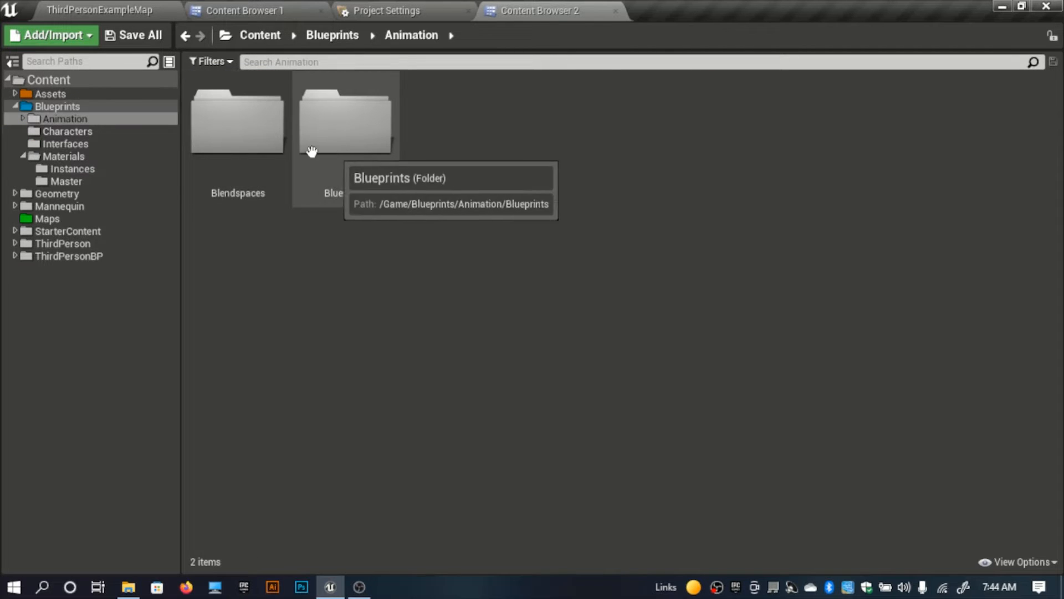
{"action": "left_click", "coordinate": [373, 174]}
{"action": "double_click", "coordinate": [373, 174]}
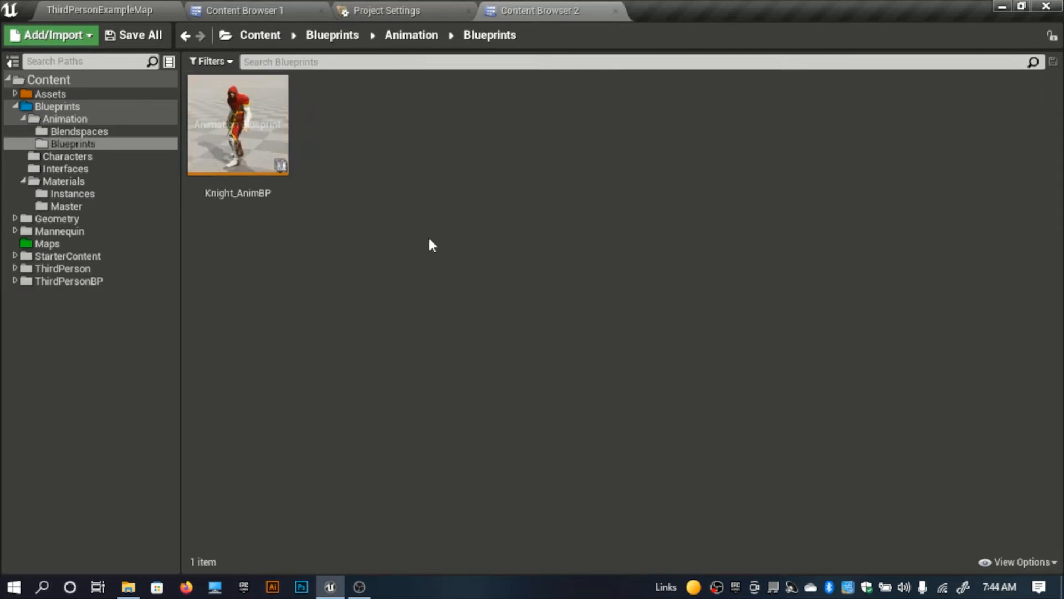
{"action": "right_click", "coordinate": [445, 211]}
{"action": "mouse_move", "coordinate": [608, 361]}
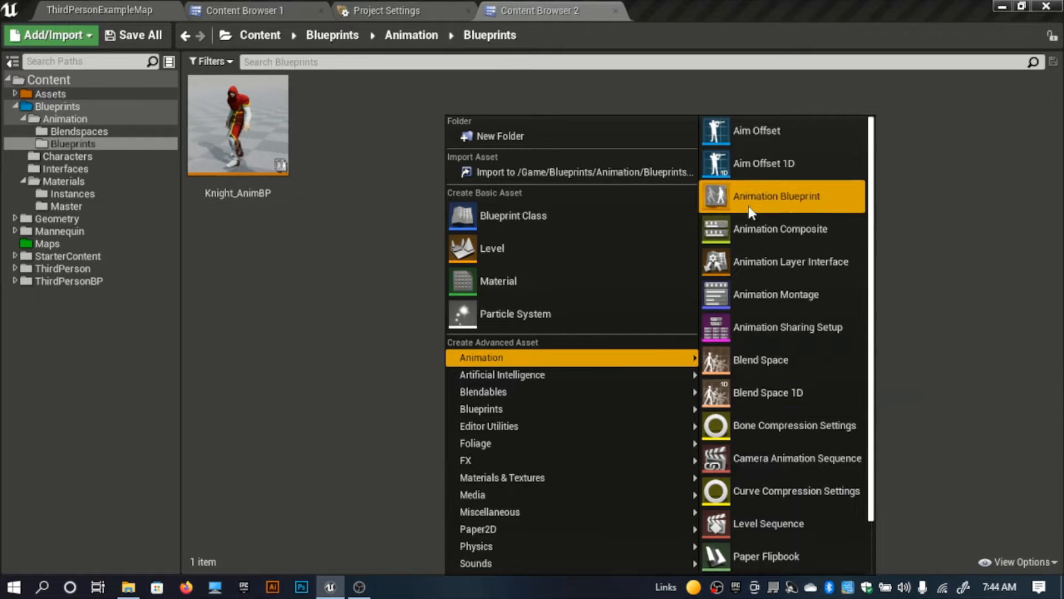
{"action": "left_click", "coordinate": [776, 196]}
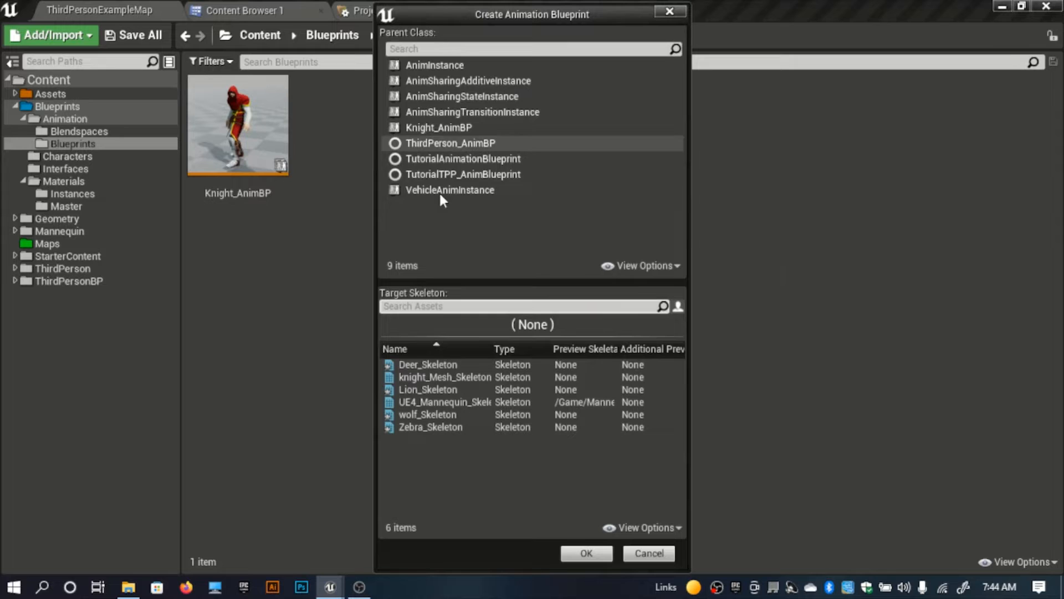
{"action": "left_click", "coordinate": [441, 364]}
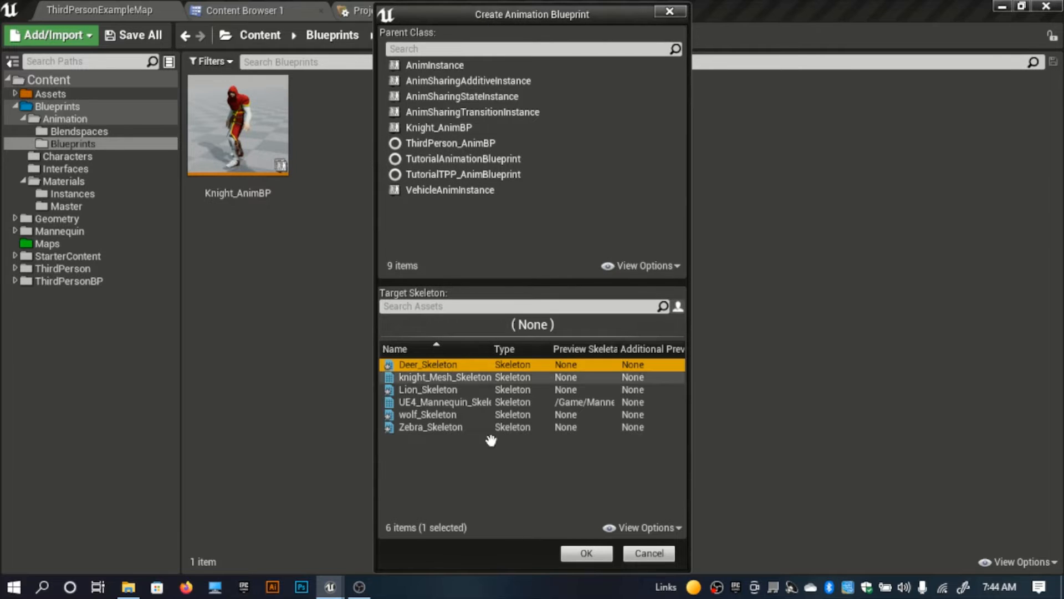
{"action": "left_click", "coordinate": [580, 553]}
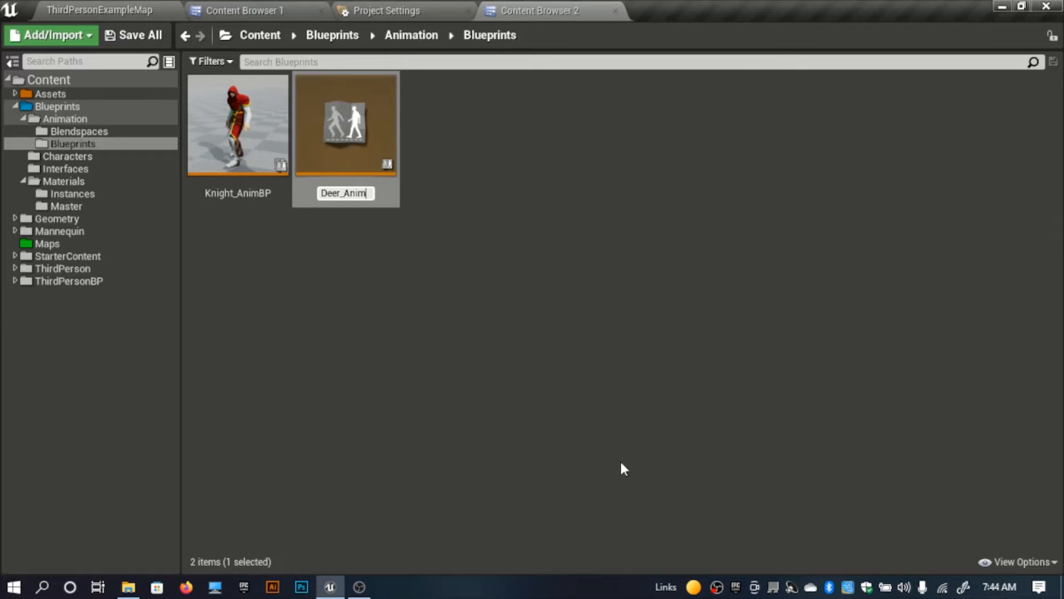
{"action": "type", "text": "Deer_AnimBP"}
{"action": "key", "text": "Return"}
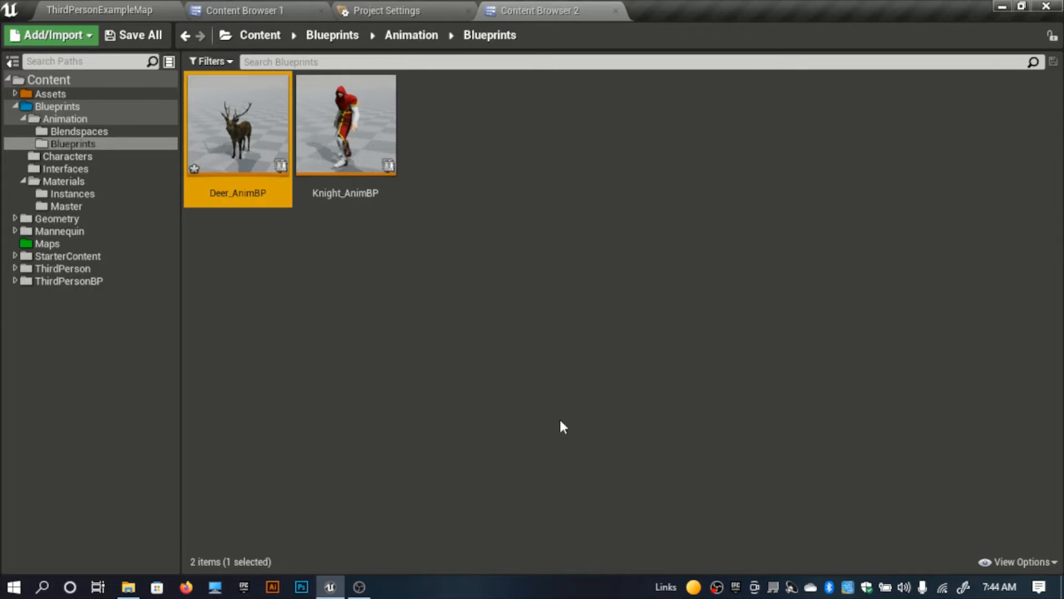
Step: Create an Animation Blueprint targeting Lion_Skeleton in the same folder and name it Lion_AnimBP
{"action": "left_click", "coordinate": [373, 287]}
{"action": "right_click", "coordinate": [444, 163]}
{"action": "mouse_move", "coordinate": [524, 360]}
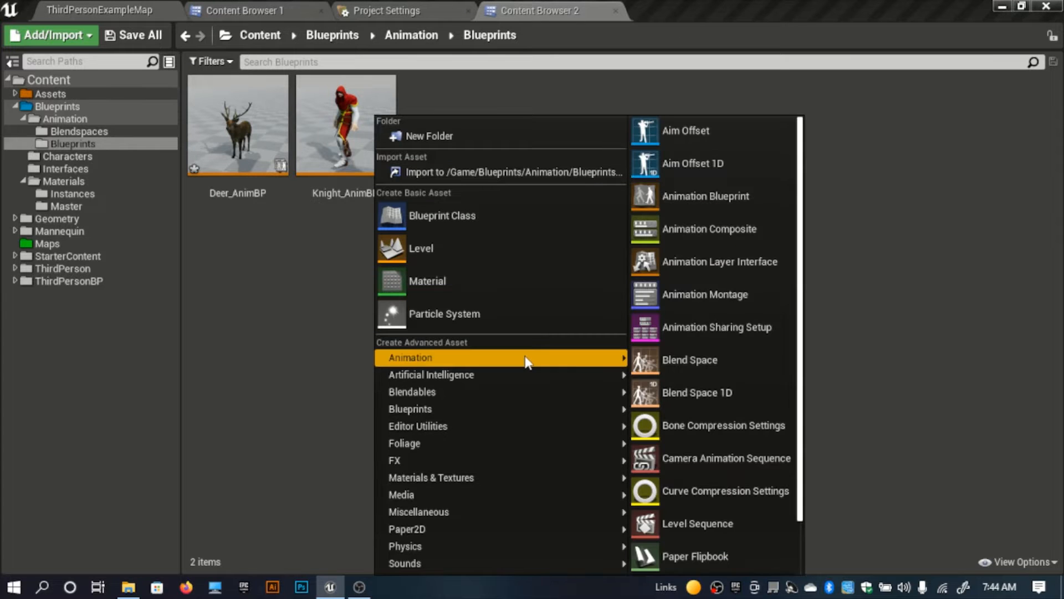
{"action": "left_click", "coordinate": [706, 199]}
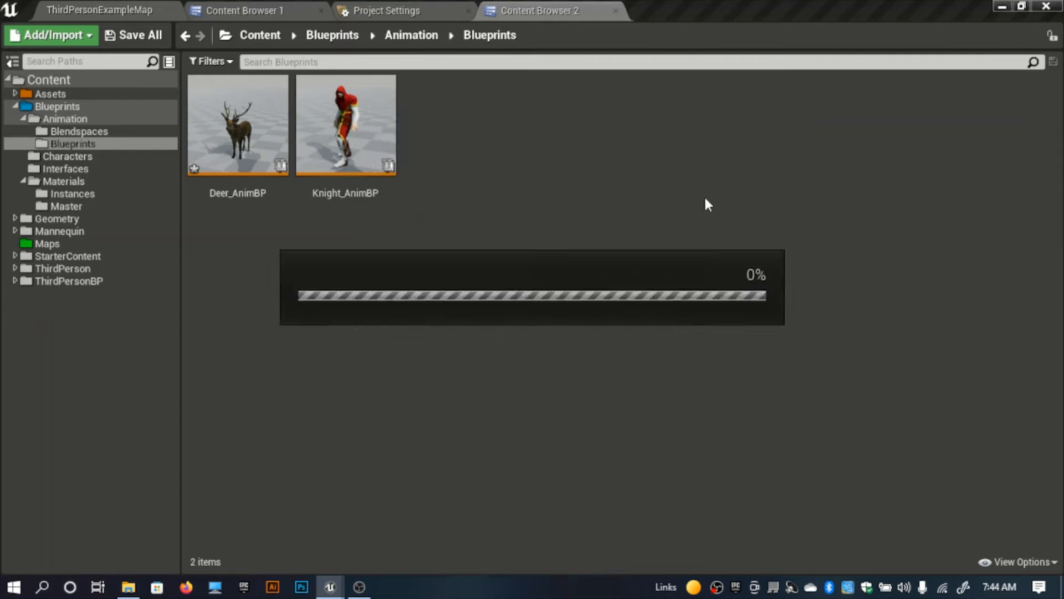
{"action": "left_click", "coordinate": [446, 390]}
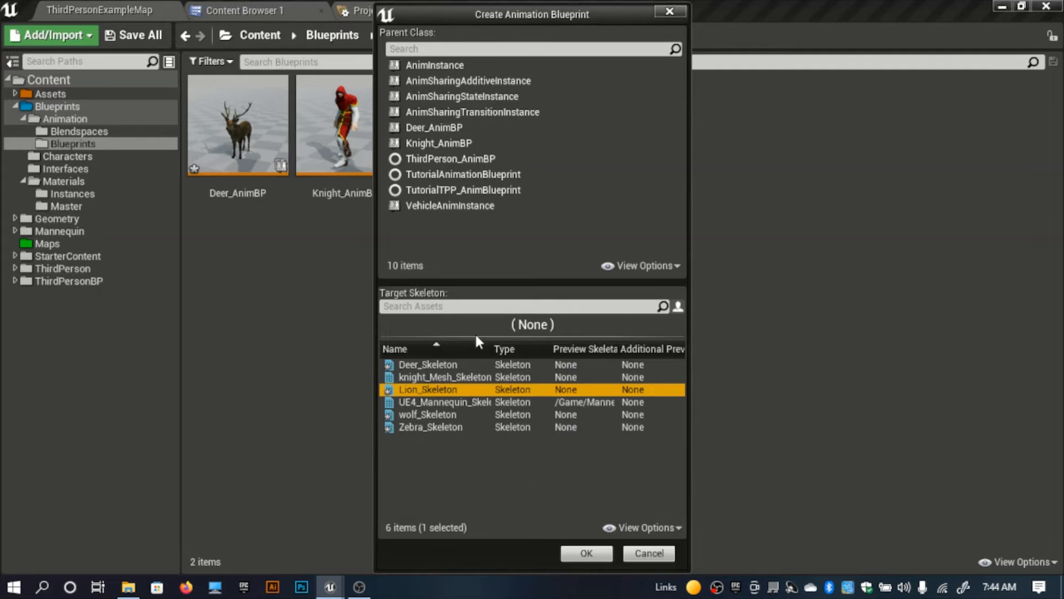
{"action": "left_click", "coordinate": [585, 553]}
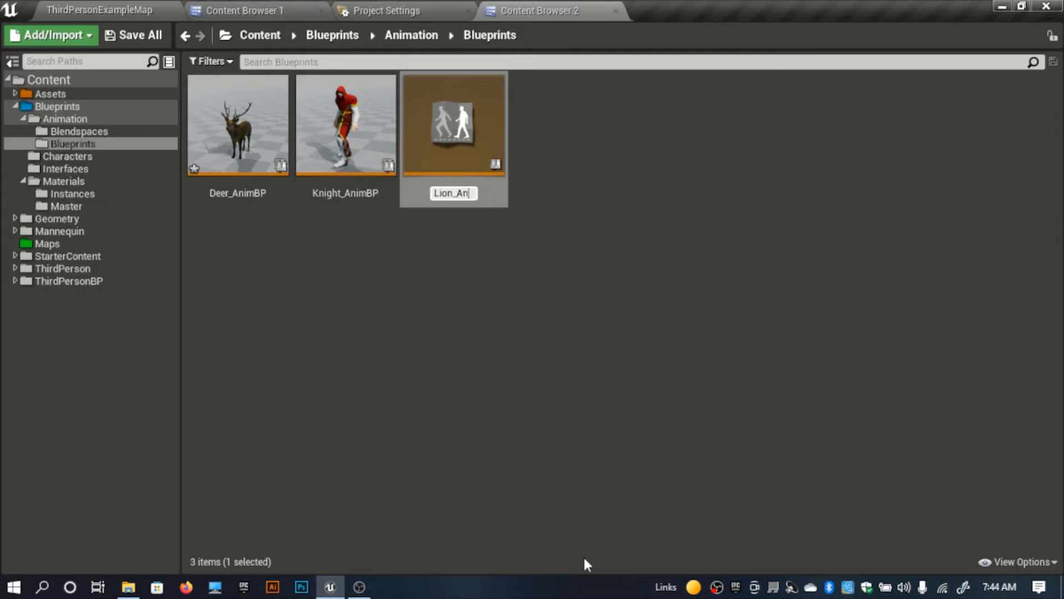
{"action": "type", "text": "Lion_AnimBP"}
{"action": "key", "text": "Return"}
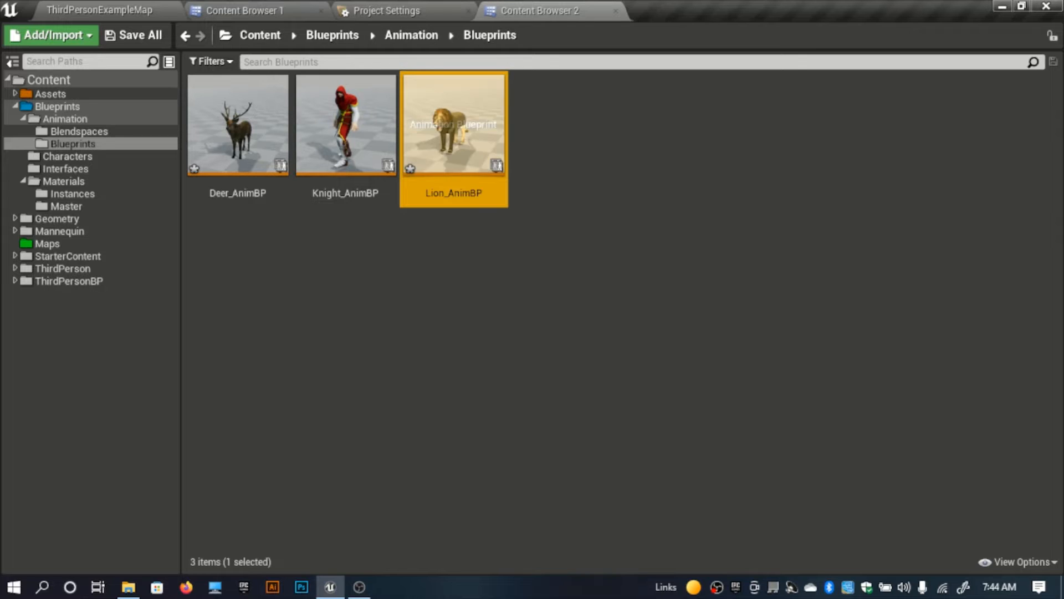
Step: Create an Animation Blueprint targeting wolf_Skeleton in the same folder and name it Wolf_ANimBP
{"action": "left_click", "coordinate": [435, 388]}
{"action": "right_click", "coordinate": [427, 367]}
{"action": "mouse_move", "coordinate": [581, 363]}
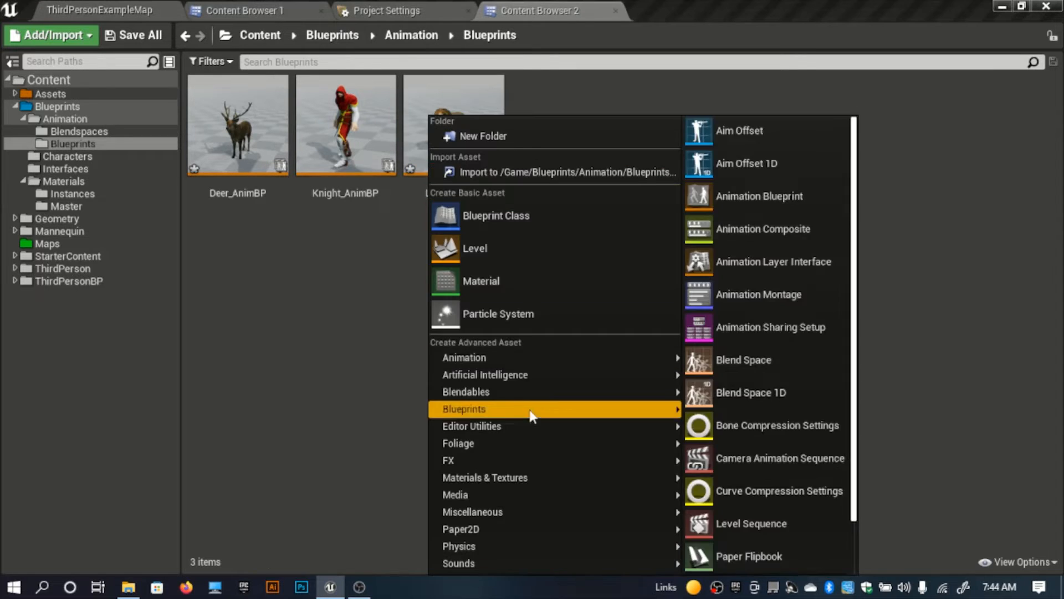
{"action": "left_click", "coordinate": [737, 195]}
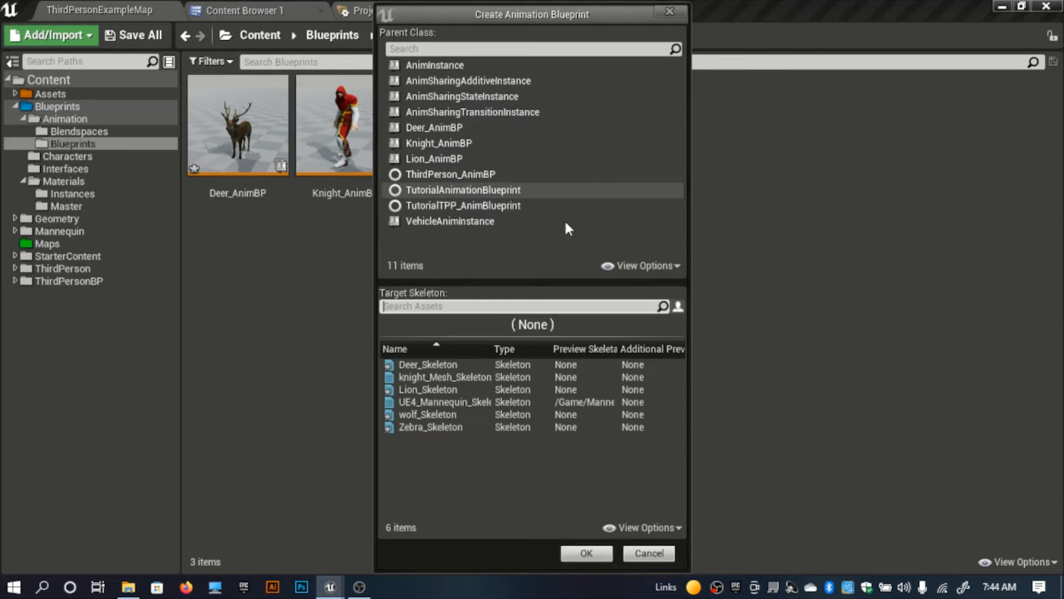
{"action": "left_click", "coordinate": [441, 415]}
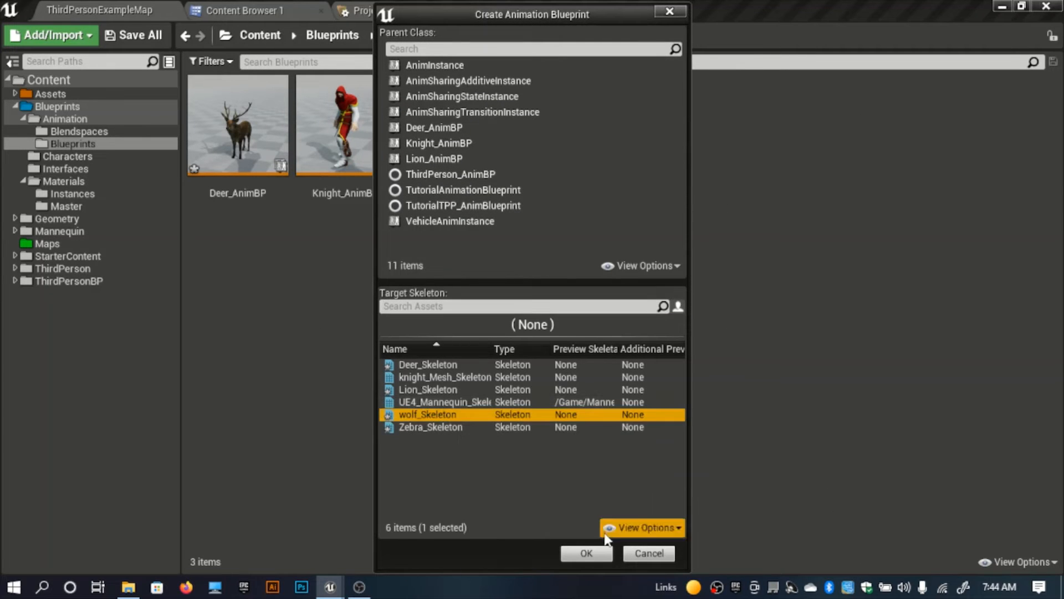
{"action": "left_click", "coordinate": [587, 553]}
{"action": "type", "text": "W"}
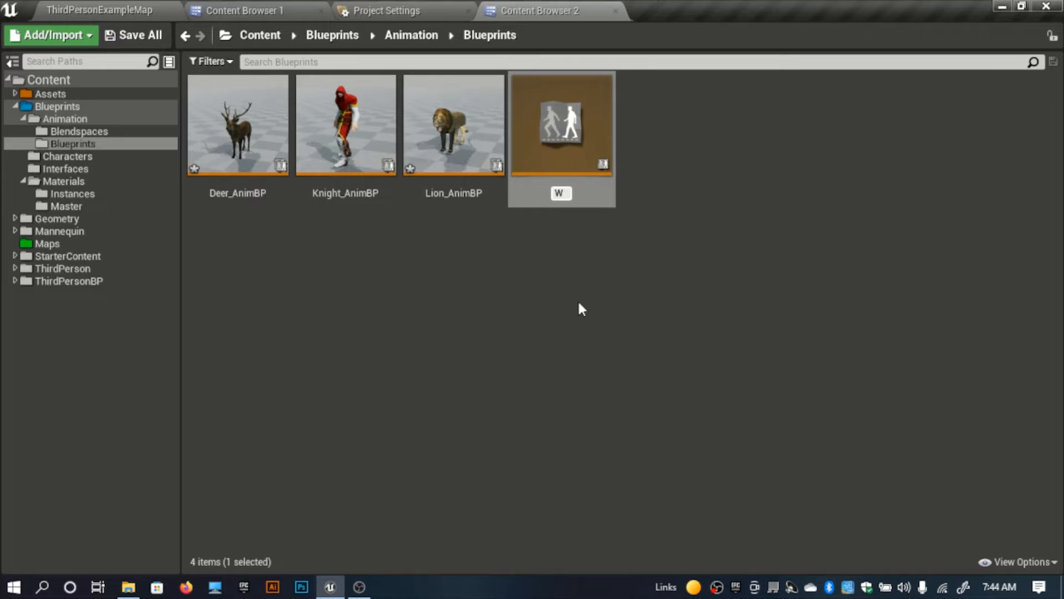
{"action": "type", "text": "olf_ANimBP"}
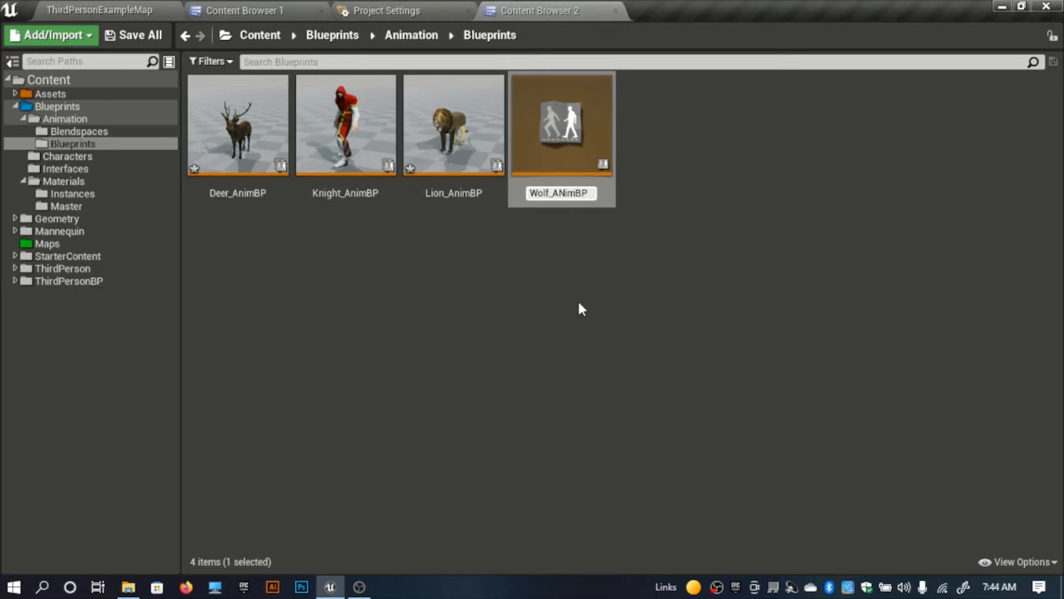
{"action": "key", "text": "Return"}
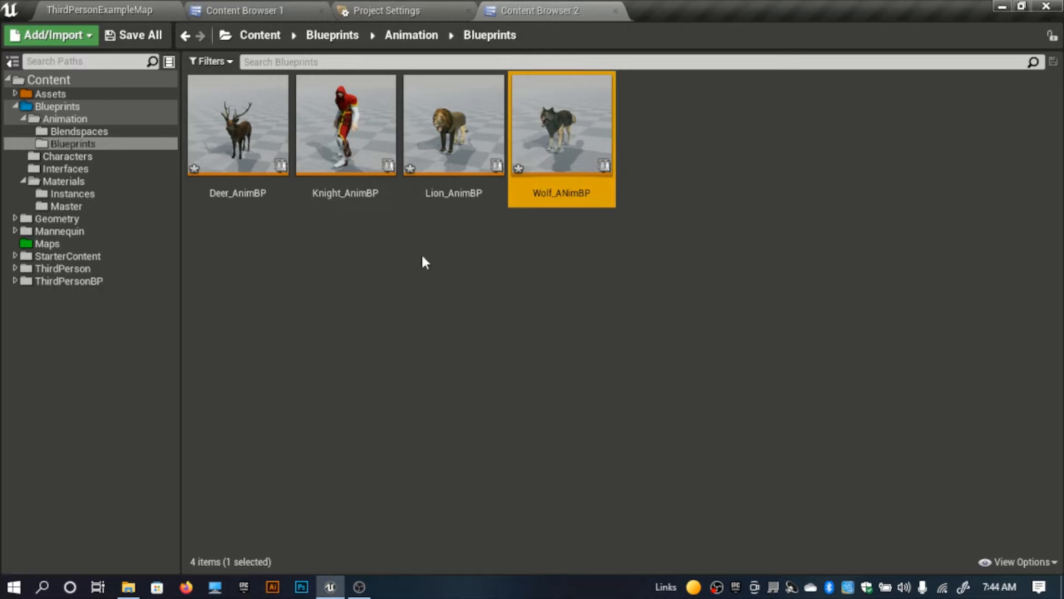
Step: Create an Animation Blueprint targeting Zebra_Skeleton in the same folder and name it Zebra_ANimBP
{"action": "right_click", "coordinate": [417, 258]}
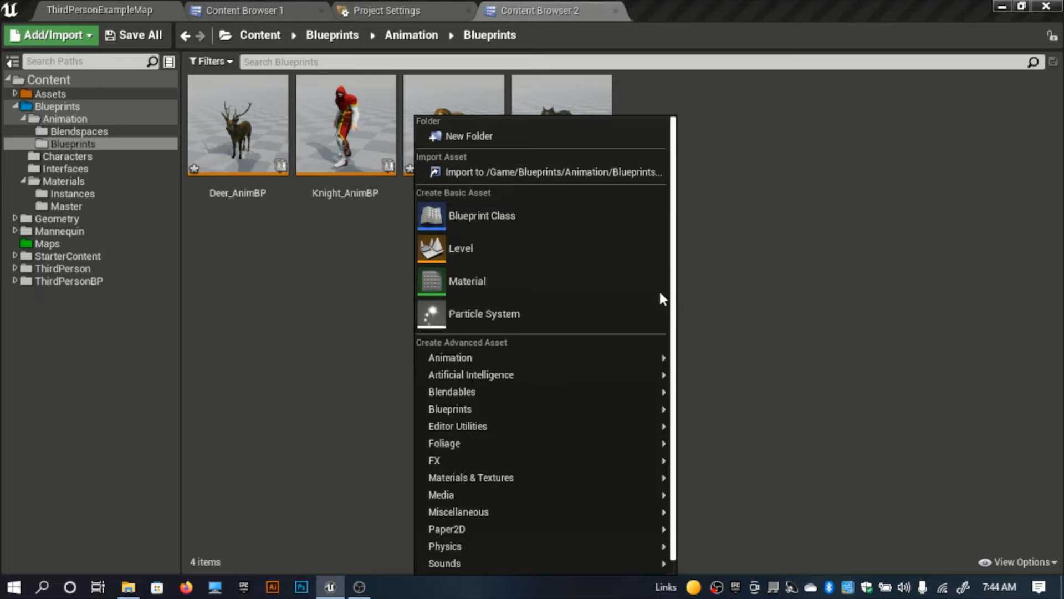
{"action": "mouse_move", "coordinate": [666, 359]}
{"action": "left_click", "coordinate": [746, 196]}
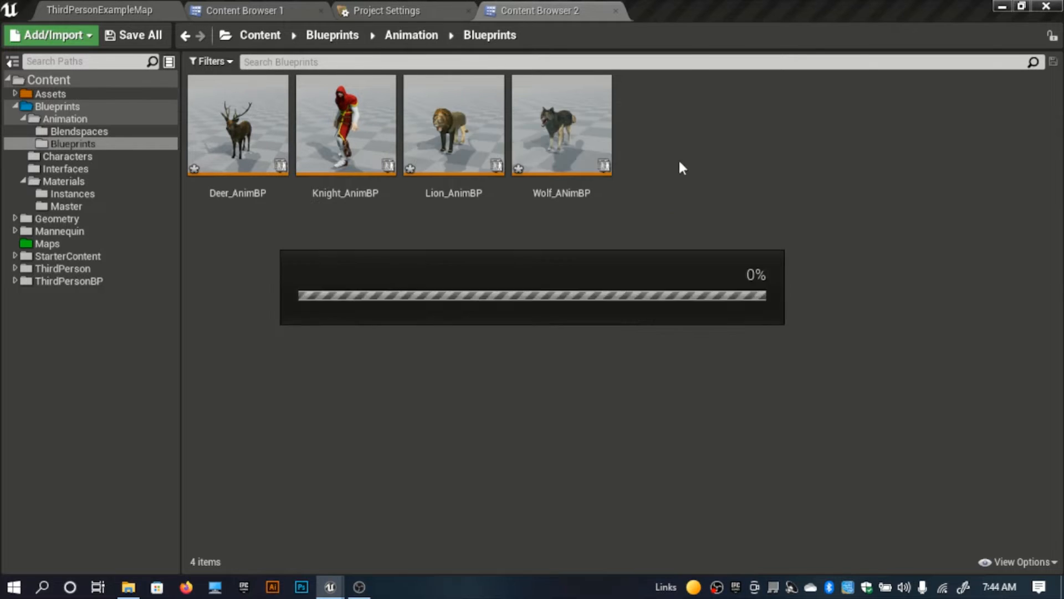
{"action": "left_click", "coordinate": [447, 428]}
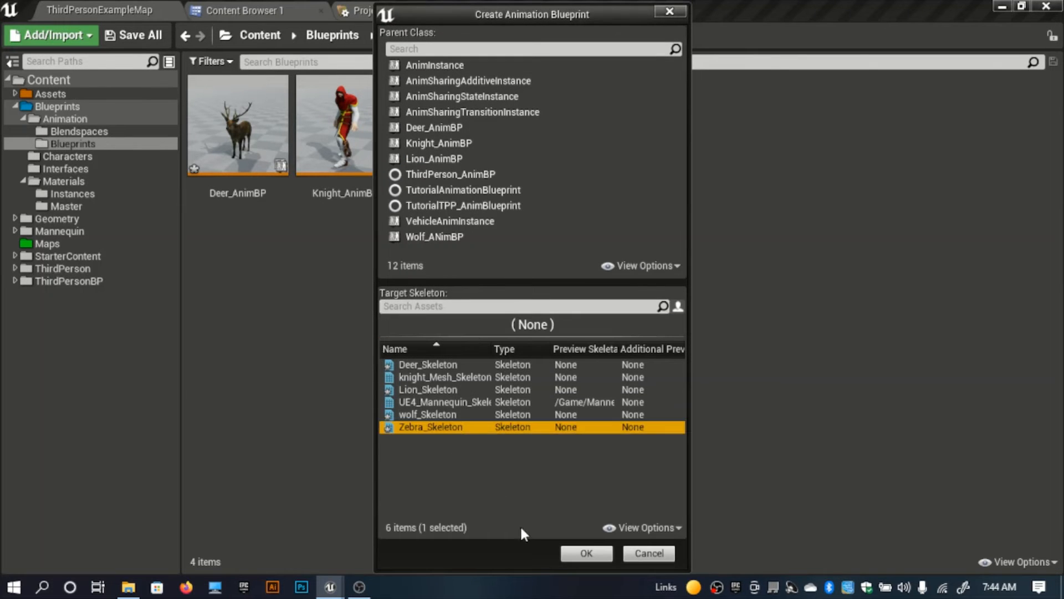
{"action": "left_click", "coordinate": [568, 558]}
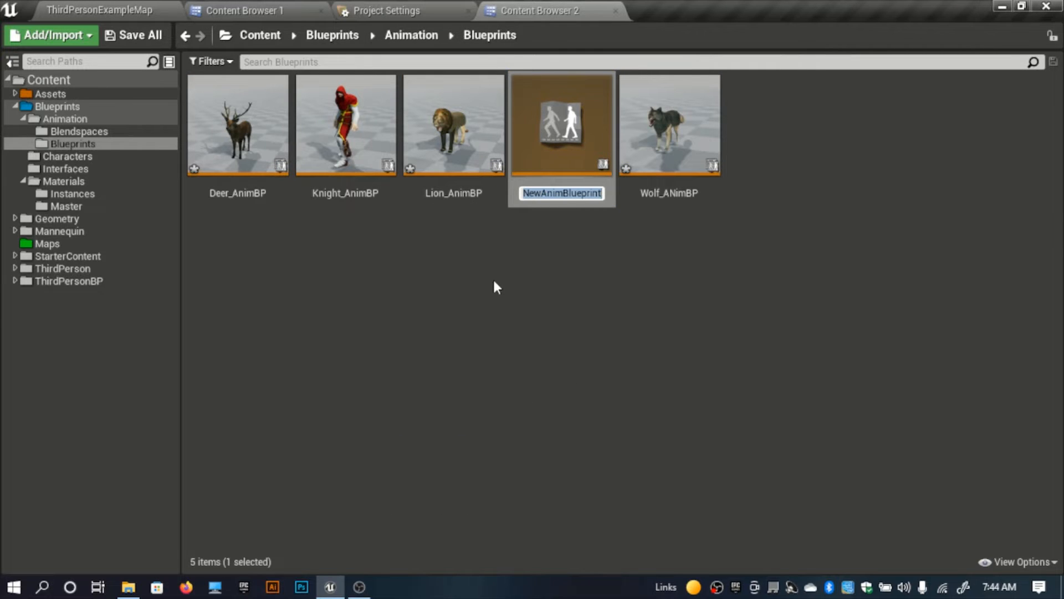
{"action": "type", "text": "A"}
{"action": "key", "text": "BackSpace"}
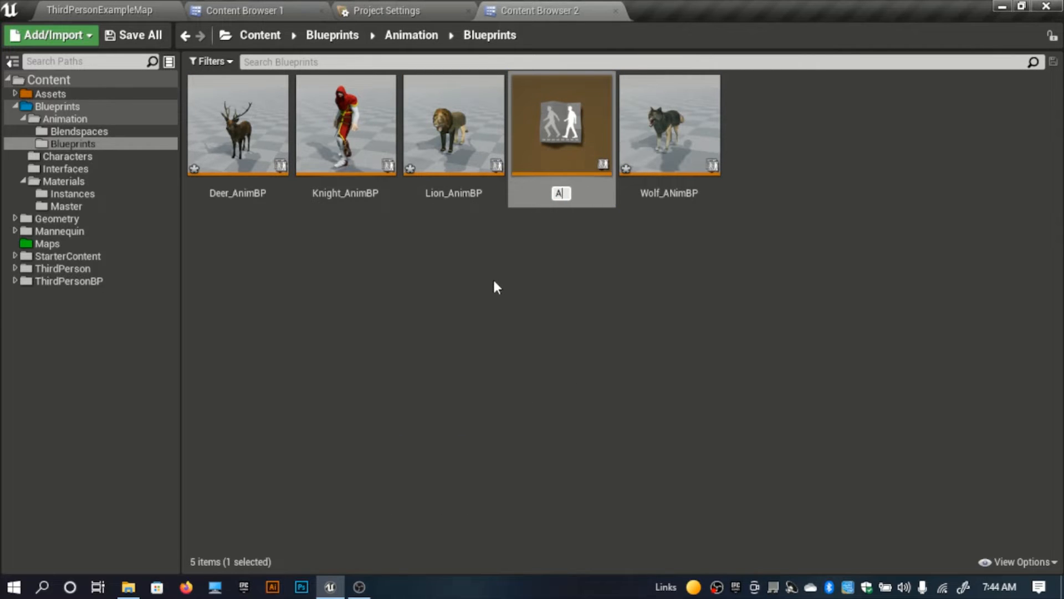
{"action": "type", "text": "Zebra_ANim"}
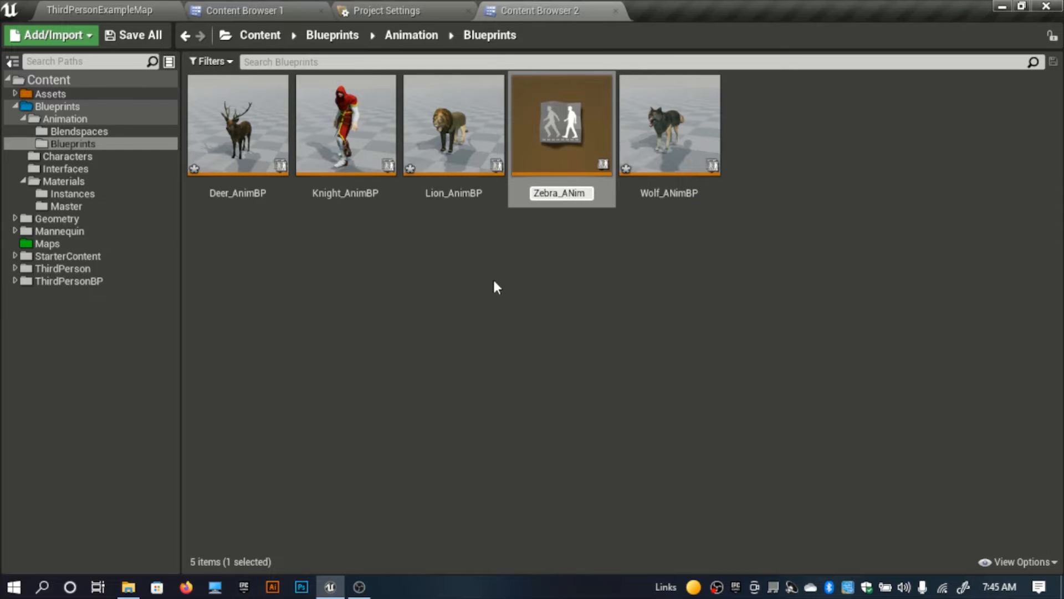
{"action": "type", "text": "BP"}
{"action": "key", "text": "Return"}
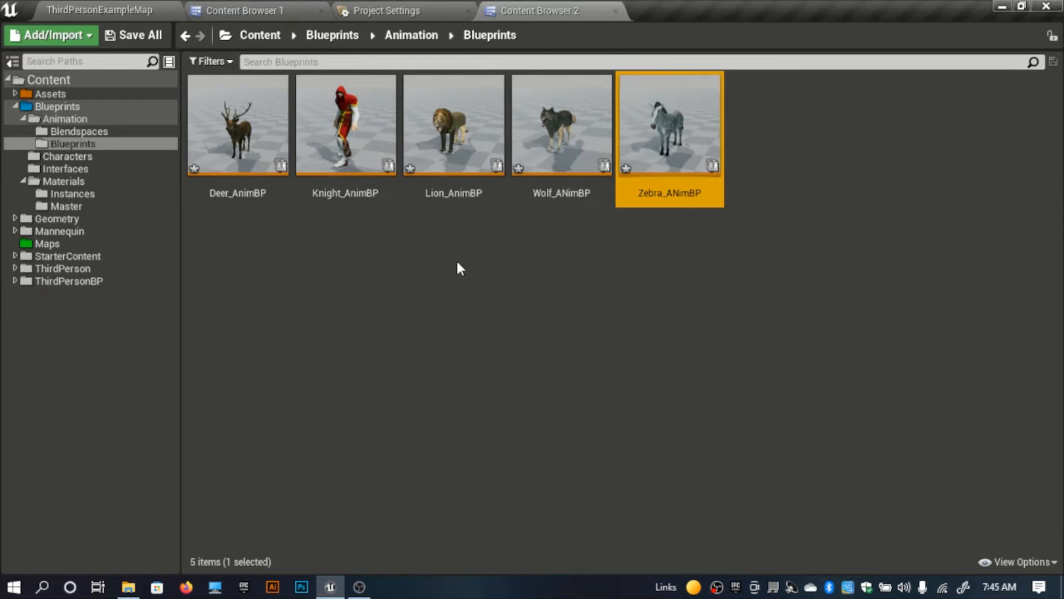
{"action": "left_click", "coordinate": [577, 219]}
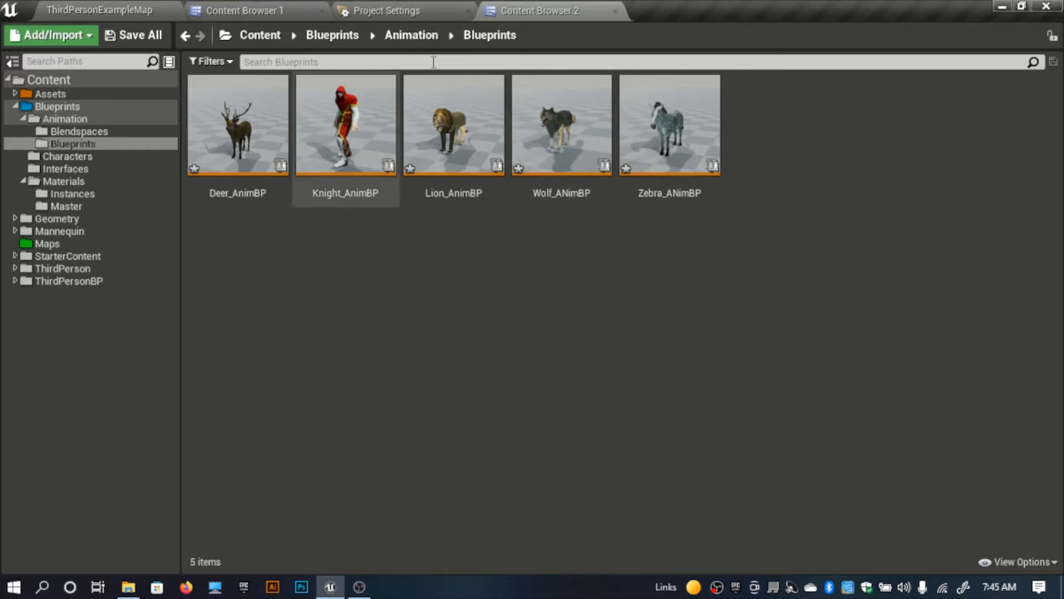
Step: Create a folder named Animals inside the Animation/Blendspaces folder
{"action": "left_click", "coordinate": [412, 35]}
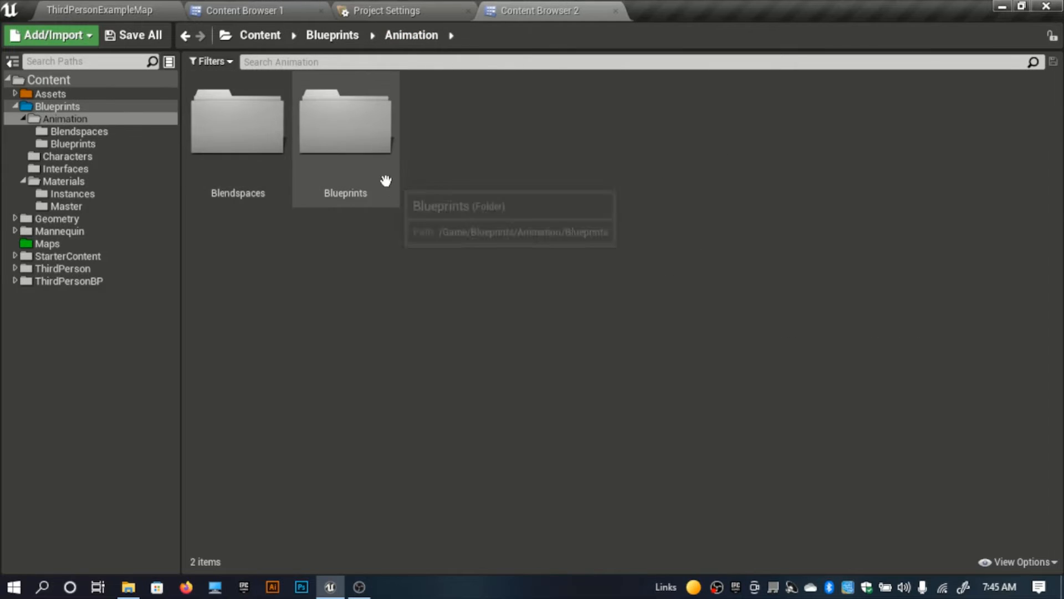
{"action": "left_click", "coordinate": [247, 167]}
{"action": "double_click", "coordinate": [247, 168]}
{"action": "right_click", "coordinate": [548, 219]}
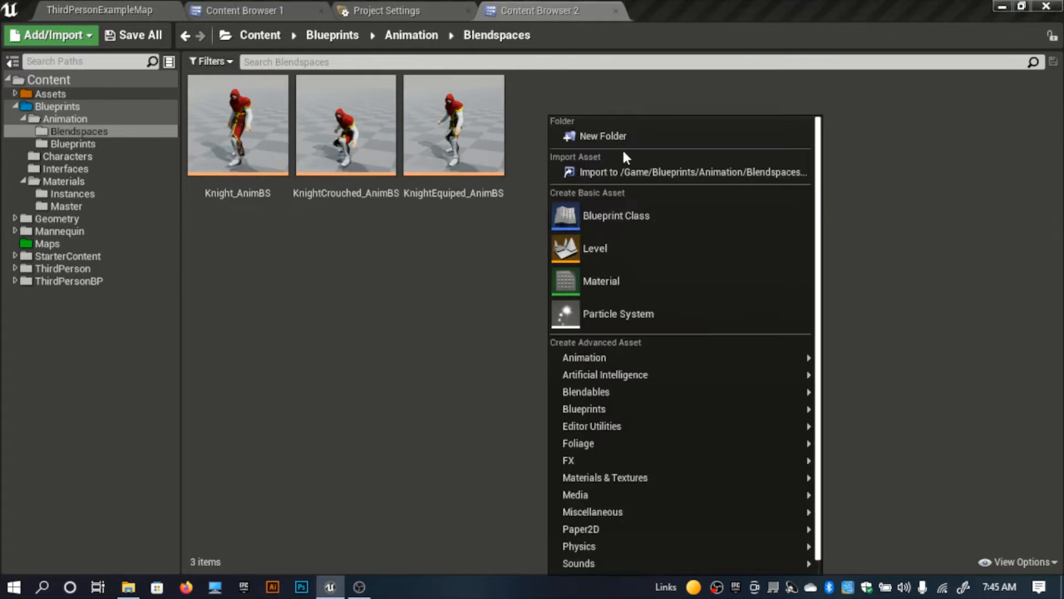
{"action": "left_click", "coordinate": [506, 281]}
{"action": "right_click", "coordinate": [580, 238]}
{"action": "left_click", "coordinate": [624, 134]}
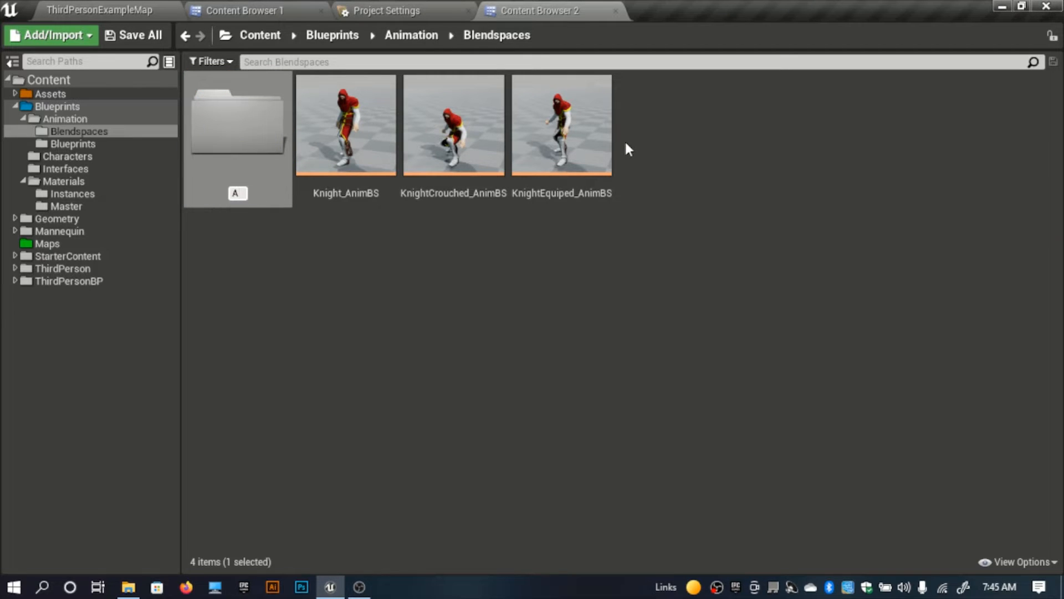
{"action": "type", "text": "Animals"}
{"action": "key", "text": "Return"}
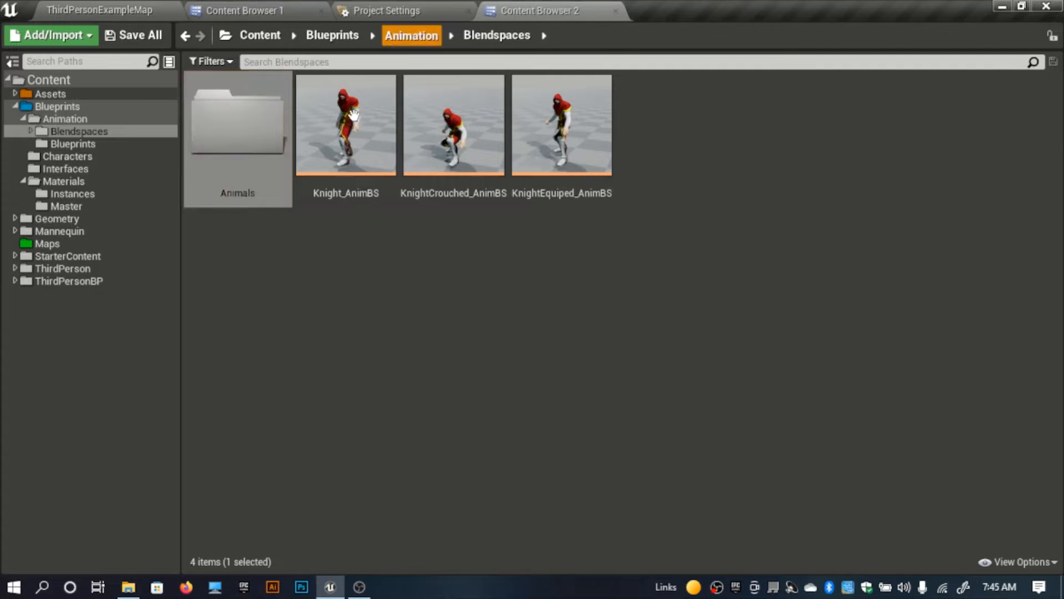
Step: Create a folder named Animals inside the Animation/Blueprints folder
{"action": "left_click", "coordinate": [411, 35]}
{"action": "double_click", "coordinate": [332, 157]}
{"action": "right_click", "coordinate": [378, 335]}
{"action": "left_click", "coordinate": [453, 137]}
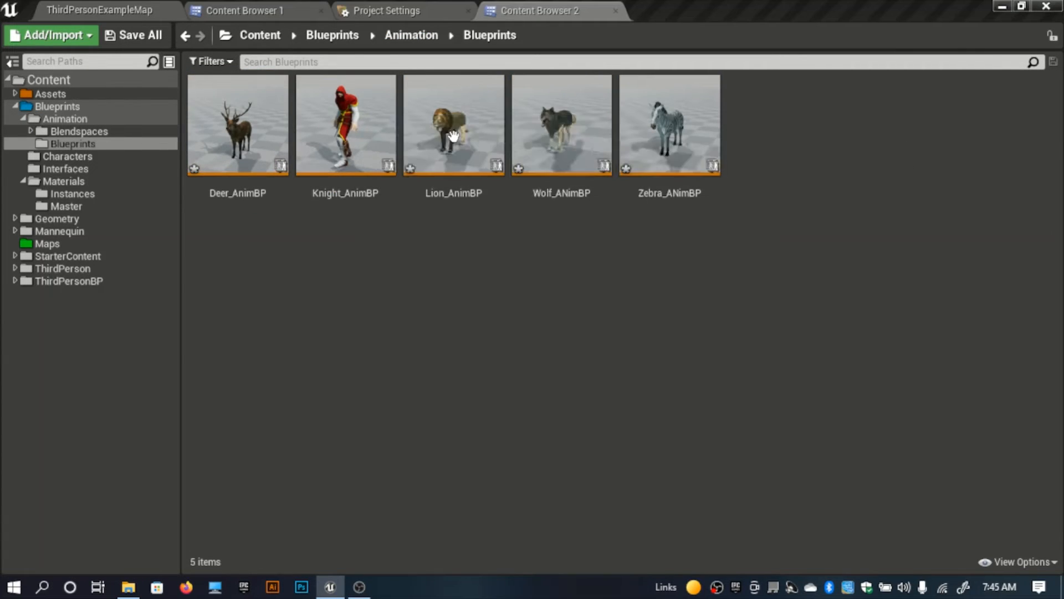
{"action": "type", "text": "Animals"}
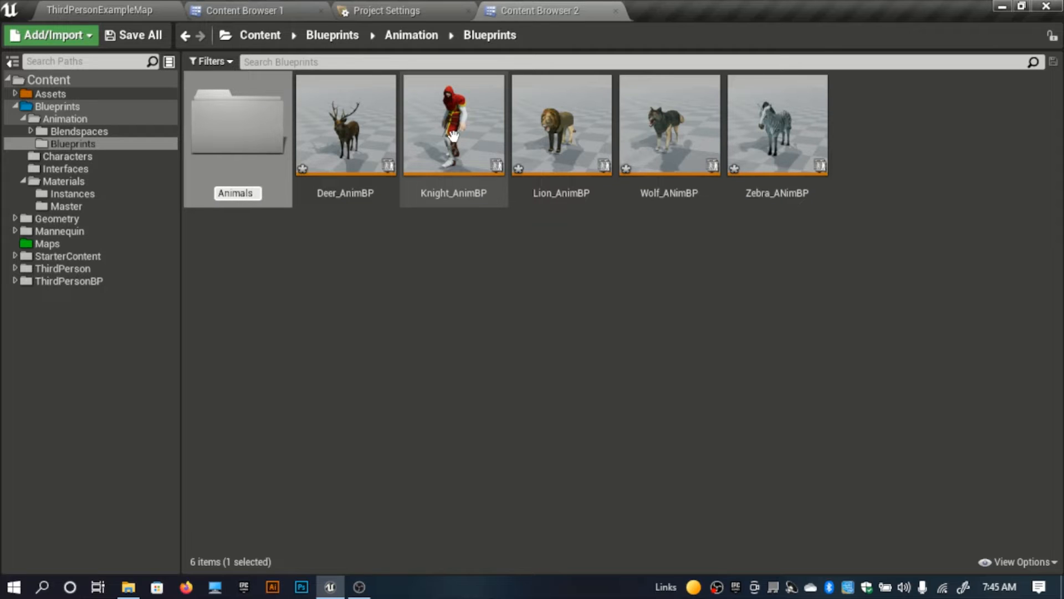
{"action": "key", "text": "Return"}
Step: Move Deer_AnimBP, Lion_AnimBP, Wolf_ANimBP and Zebra_ANimBP into the Animals folder under Animation/Blueprints
{"action": "left_click", "coordinate": [367, 114]}
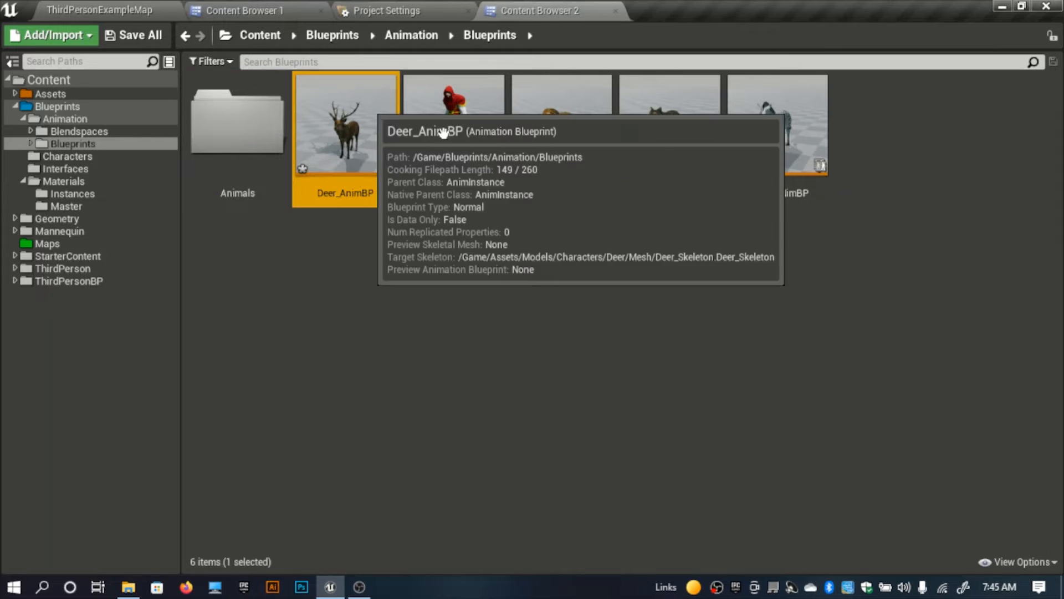
{"action": "left_click", "coordinate": [610, 145], "text": "ctrl"}
{"action": "left_click", "coordinate": [669, 128], "text": "ctrl"}
{"action": "left_click", "coordinate": [757, 135], "text": "ctrl"}
{"action": "left_click_drag", "start_coordinate": [704, 157], "coordinate": [274, 166]}
{"action": "left_click", "coordinate": [302, 181]}
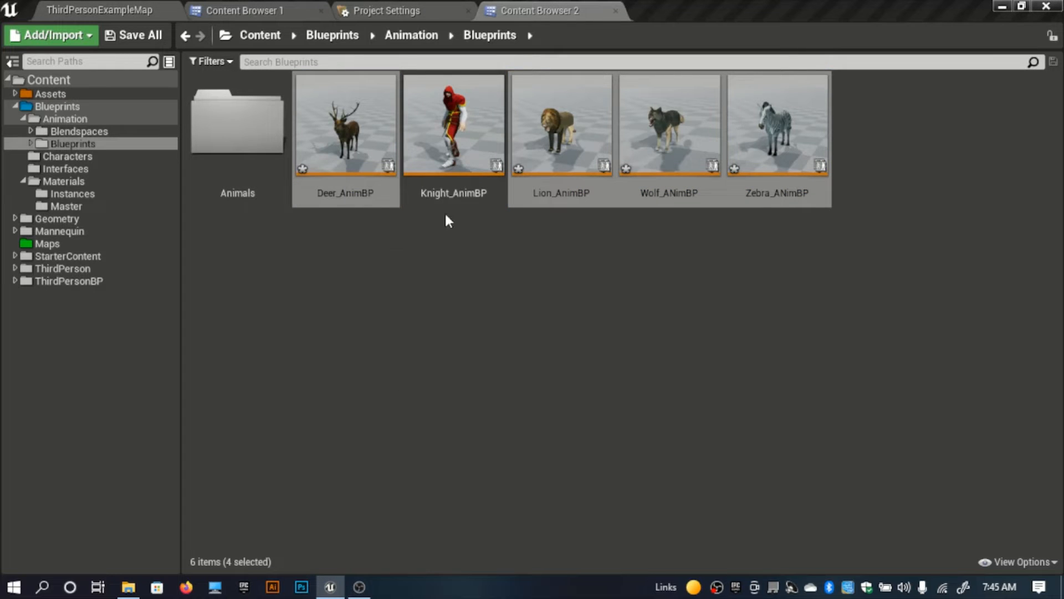
Step: Create a Characters folder in Animation/Blueprints and move Knight_AnimBP into it
{"action": "right_click", "coordinate": [433, 298]}
{"action": "left_click", "coordinate": [555, 138]}
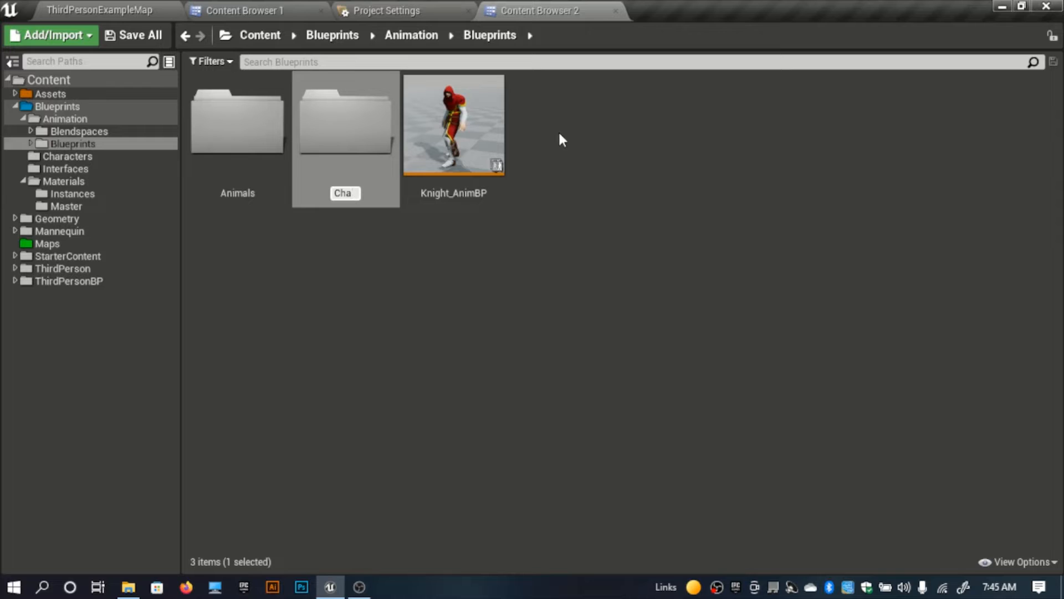
{"action": "type", "text": "Characters"}
{"action": "key", "text": "Return"}
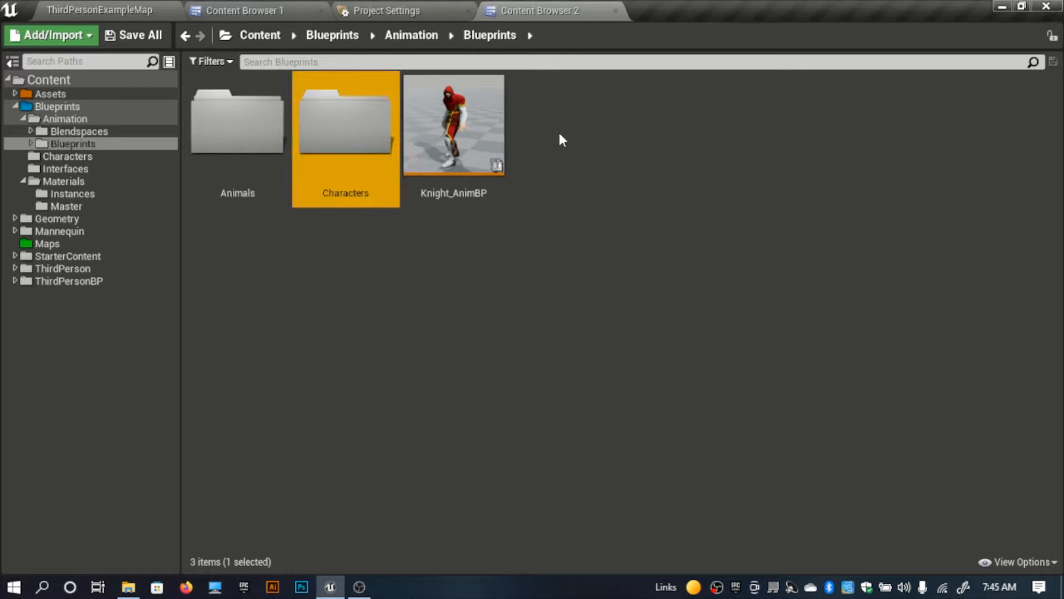
{"action": "left_click_drag", "start_coordinate": [454, 190], "coordinate": [343, 149]}
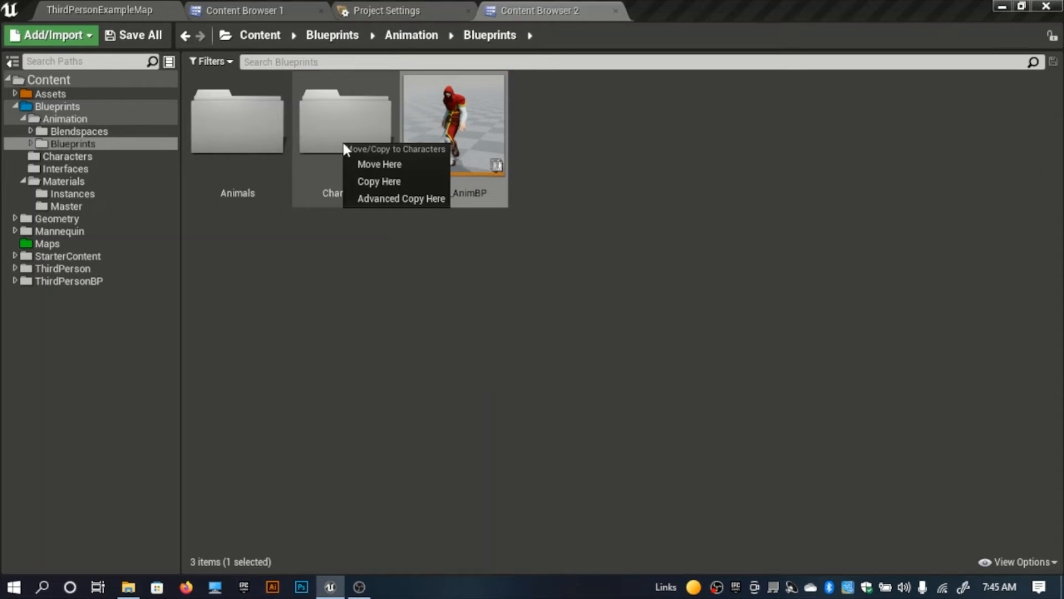
{"action": "left_click", "coordinate": [383, 164]}
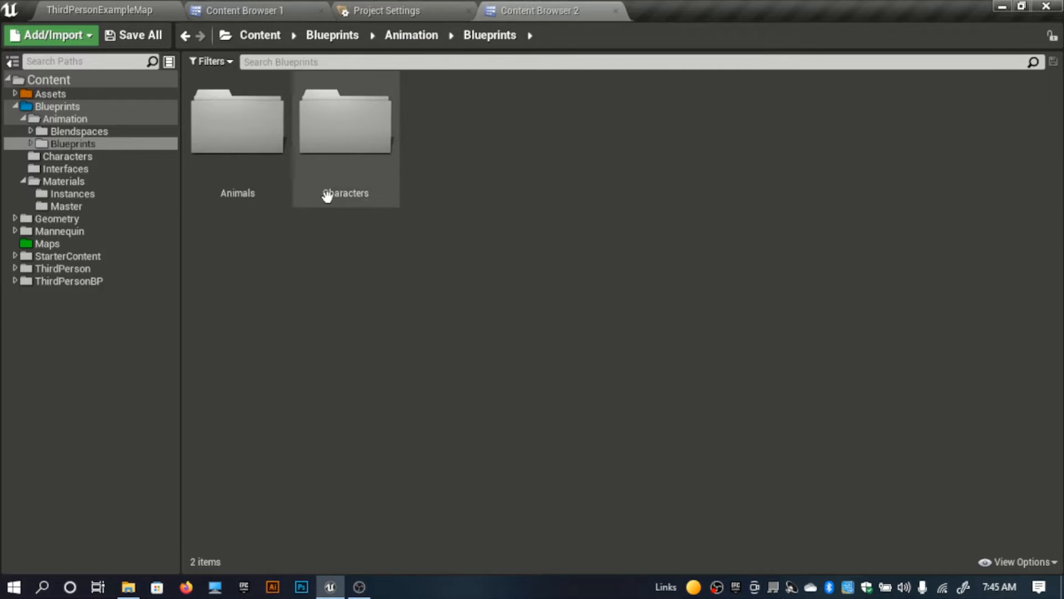
Step: Create a folder named Charcters inside the Animation/Blendspaces folder
{"action": "left_click", "coordinate": [413, 36]}
{"action": "double_click", "coordinate": [267, 145]}
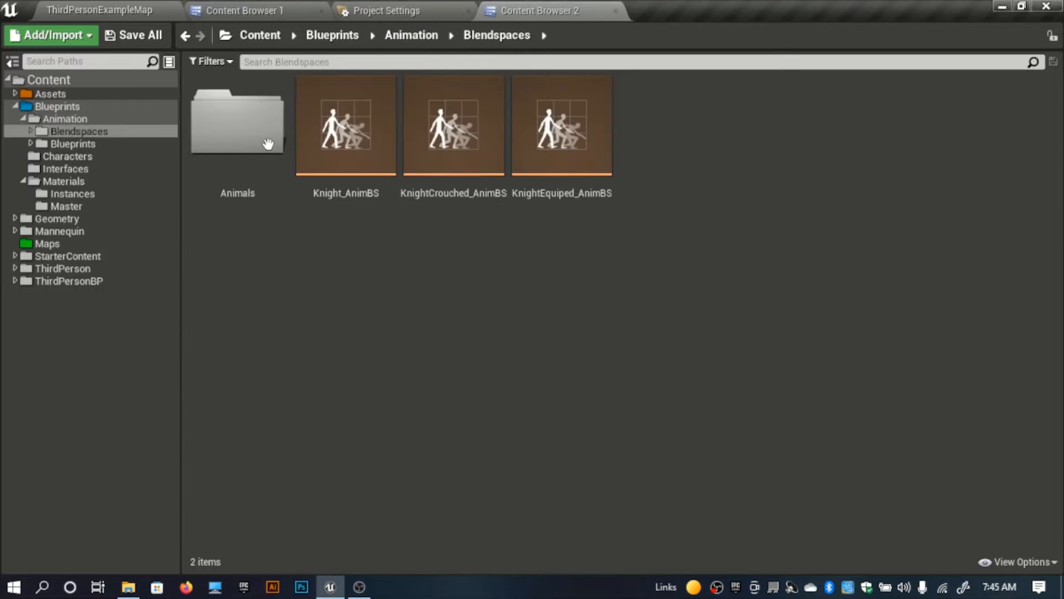
{"action": "right_click", "coordinate": [340, 315]}
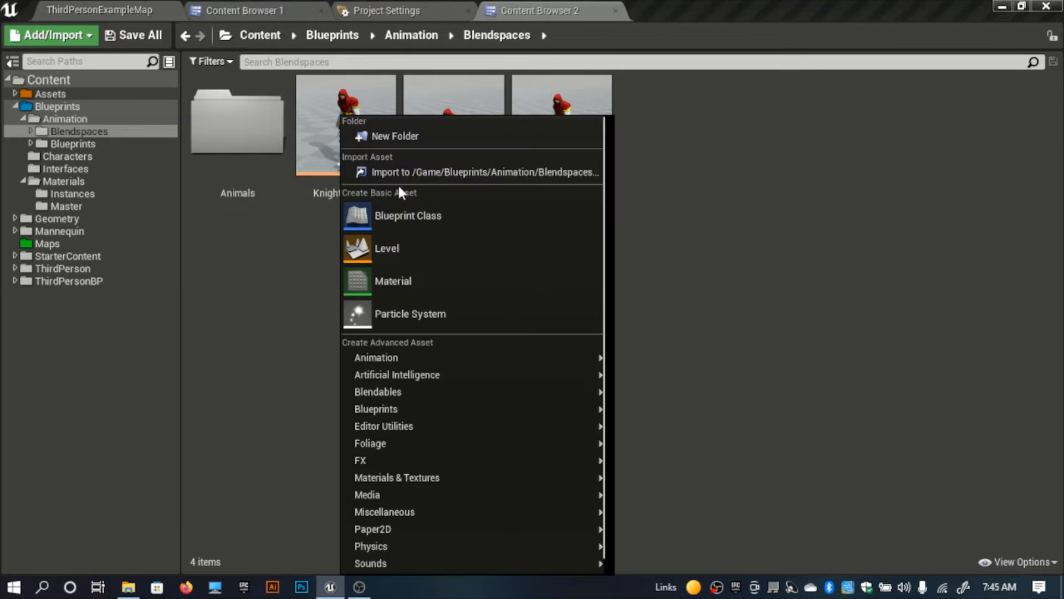
{"action": "left_click", "coordinate": [416, 136]}
{"action": "type", "text": "Ch"}
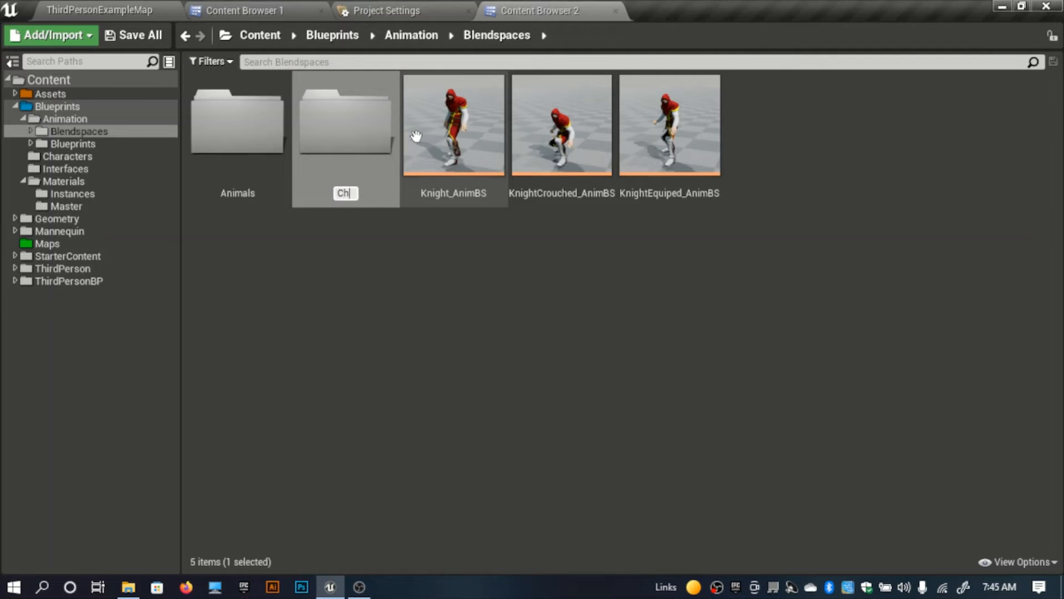
{"action": "type", "text": "arcters"}
{"action": "key", "text": "Return"}
Step: Move Knight_AnimBS, KnightCrouched_AnimBS and KnightEquiped_AnimBS into the Charcters folder
{"action": "left_click", "coordinate": [491, 89]}
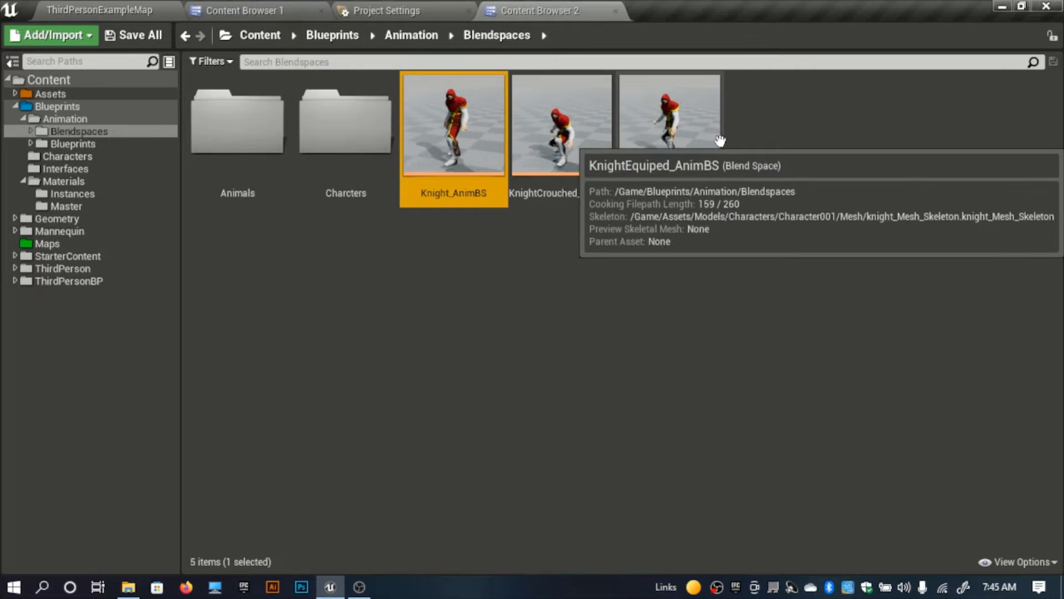
{"action": "left_click", "coordinate": [701, 167], "text": "shift"}
{"action": "left_click_drag", "start_coordinate": [423, 183], "coordinate": [361, 148]}
{"action": "left_click", "coordinate": [409, 171]}
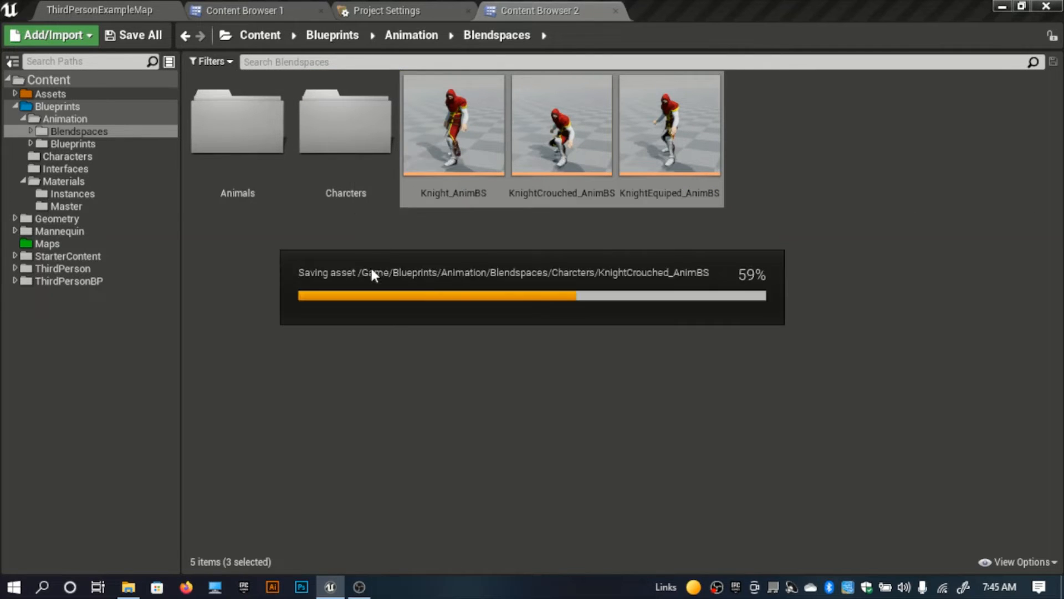
Step: In the Blendspaces/Animals folder, create a Blend Space for Deer_Skeleton named Deer_ANimBS
{"action": "double_click", "coordinate": [238, 142]}
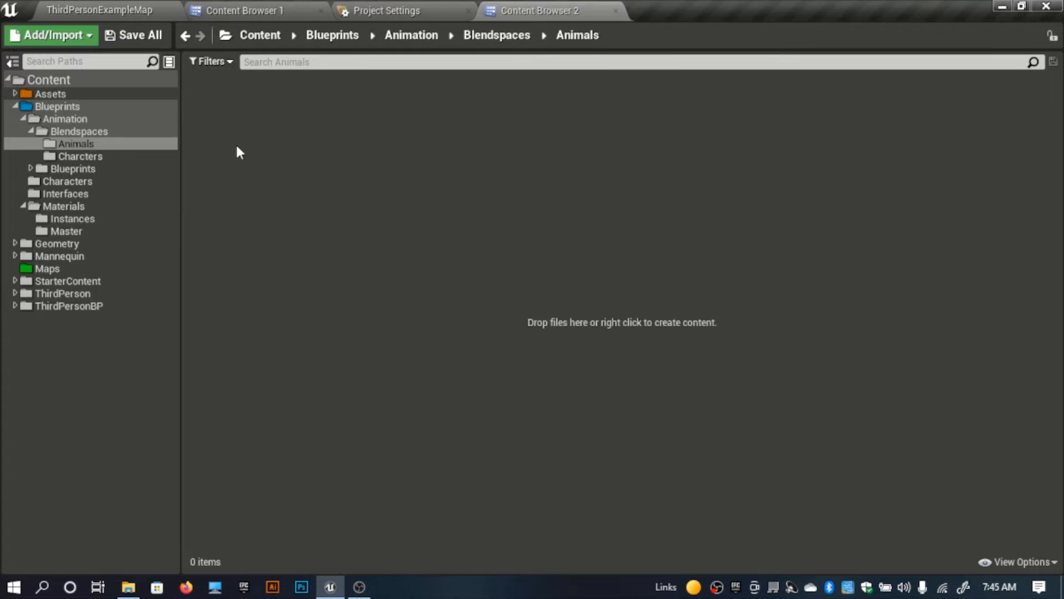
{"action": "right_click", "coordinate": [235, 142]}
{"action": "mouse_move", "coordinate": [494, 359]}
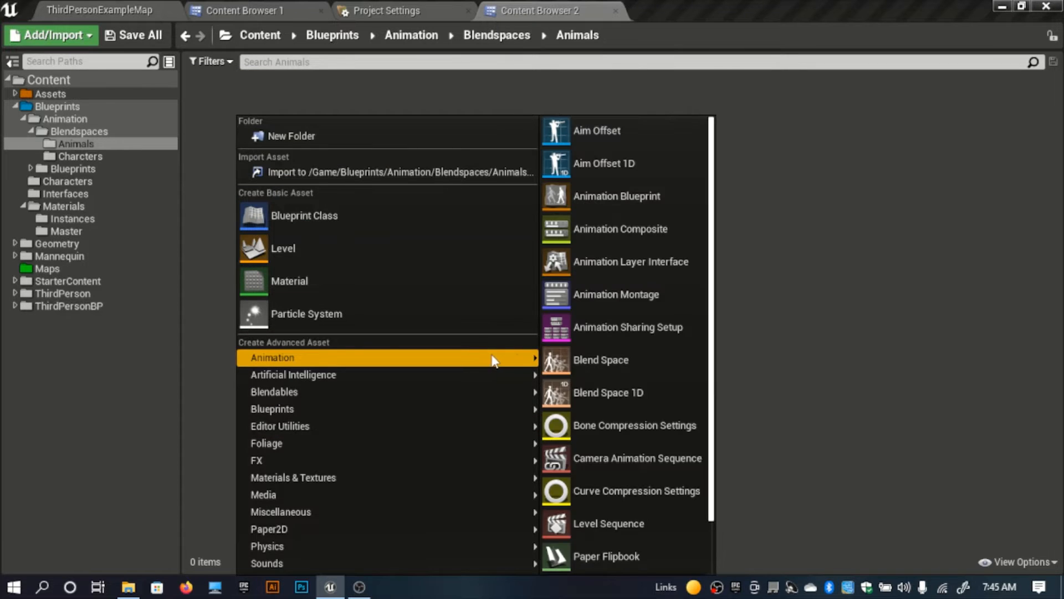
{"action": "left_click", "coordinate": [593, 359]}
{"action": "left_click", "coordinate": [371, 88]}
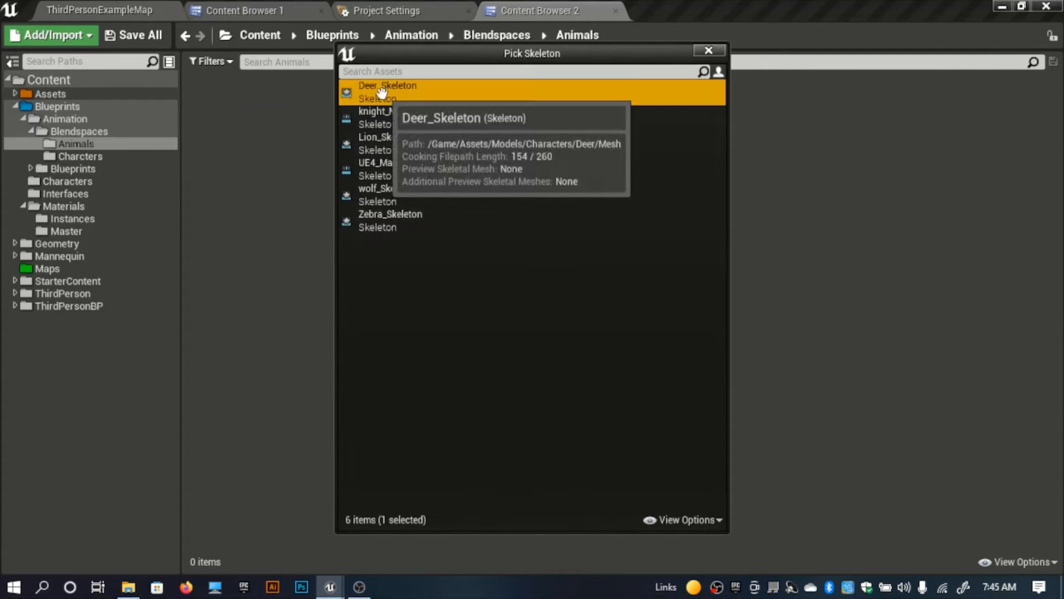
{"action": "type", "text": "Deer_"}
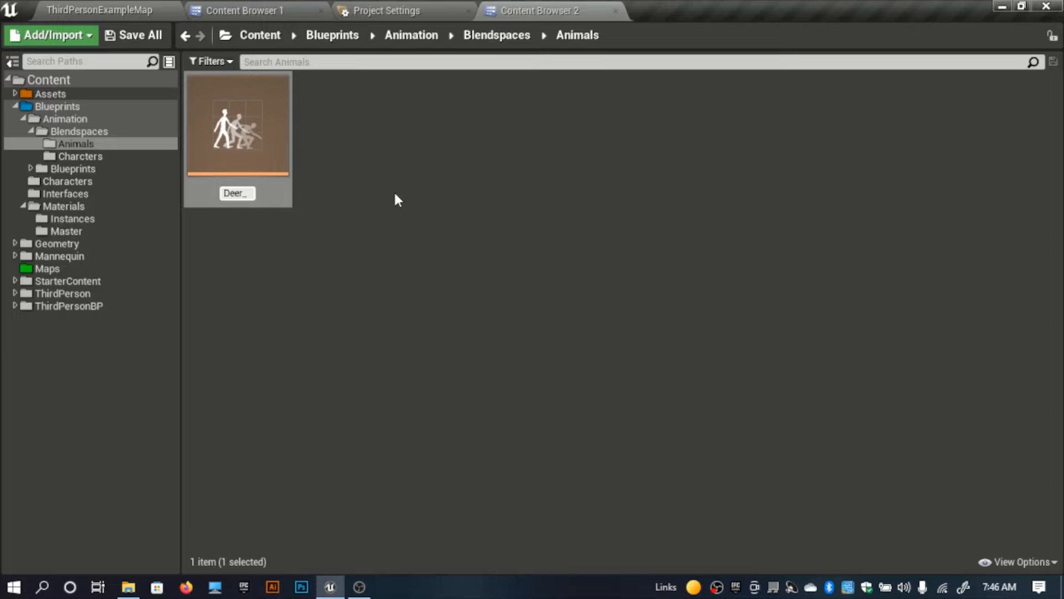
{"action": "type", "text": "ANimBS"}
{"action": "key", "text": "Return"}
Step: Create a Blend Space for Lion_Skeleton in the same folder and name it Lion_AnimBS
{"action": "right_click", "coordinate": [395, 194]}
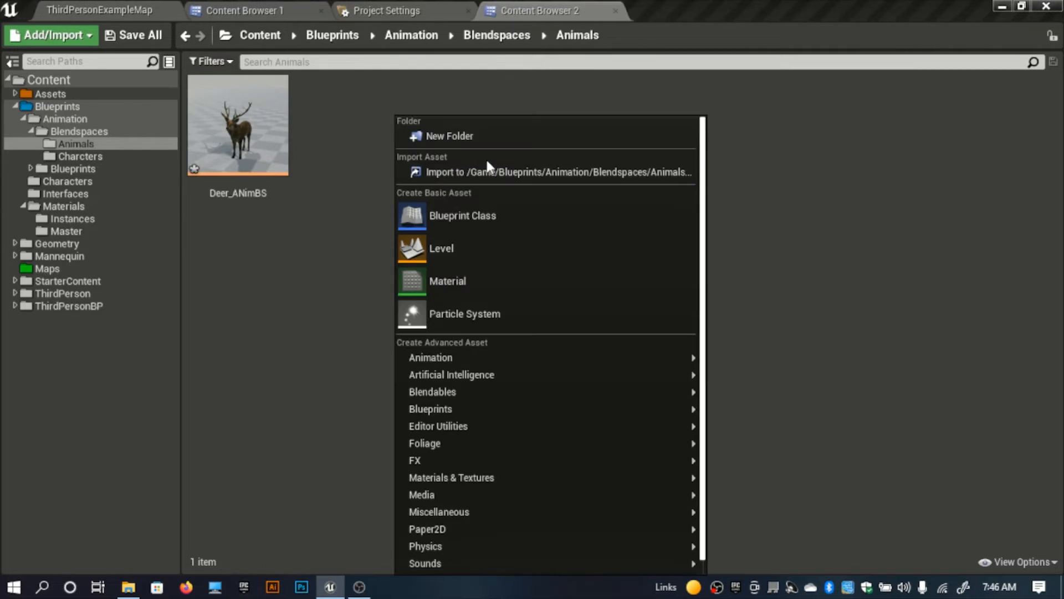
{"action": "mouse_move", "coordinate": [647, 363]}
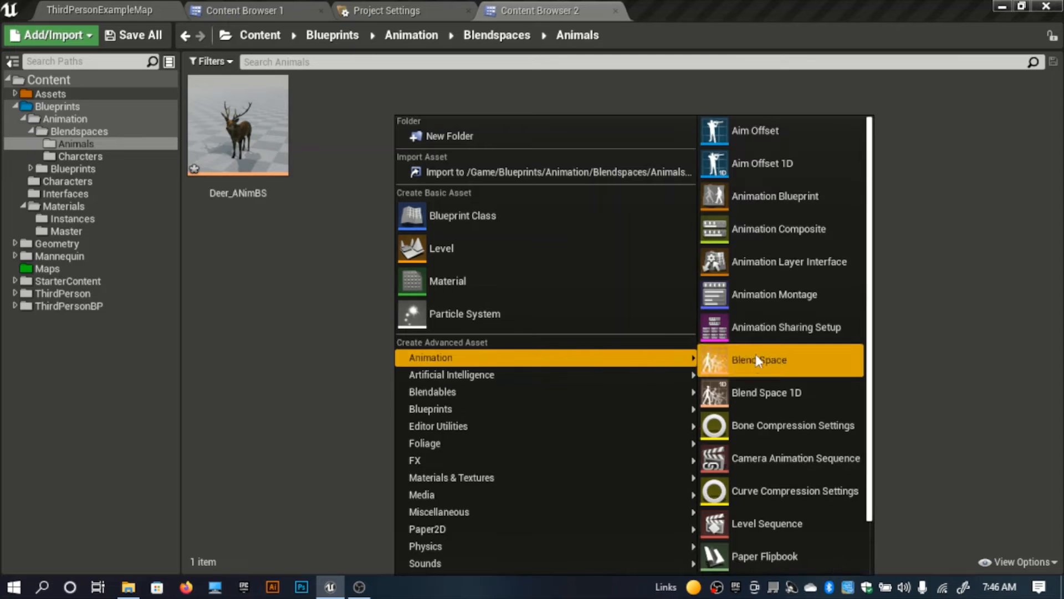
{"action": "left_click", "coordinate": [761, 360]}
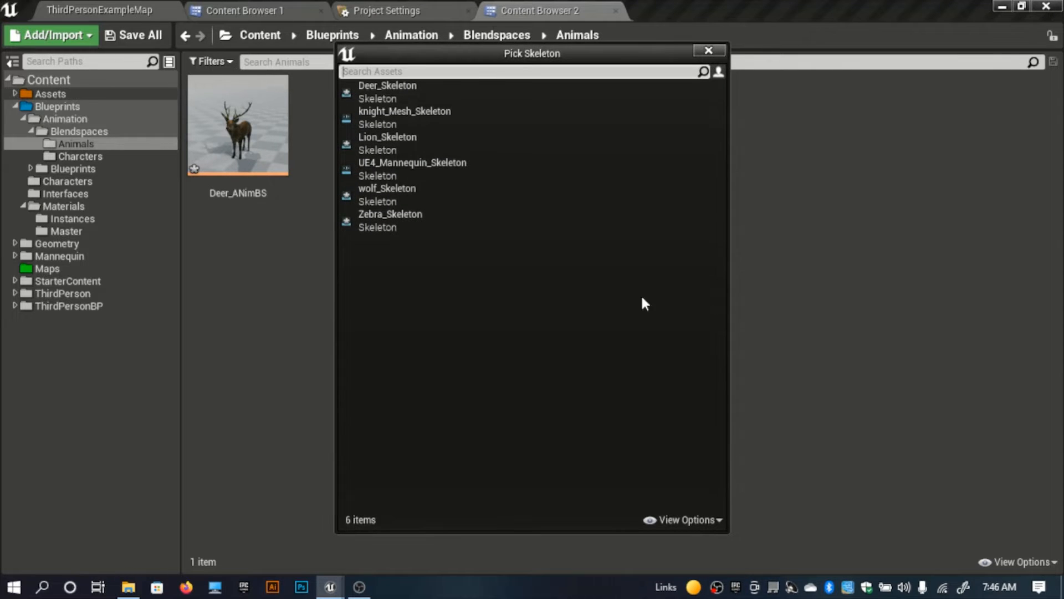
{"action": "left_click", "coordinate": [418, 134]}
{"action": "type", "text": "L"}
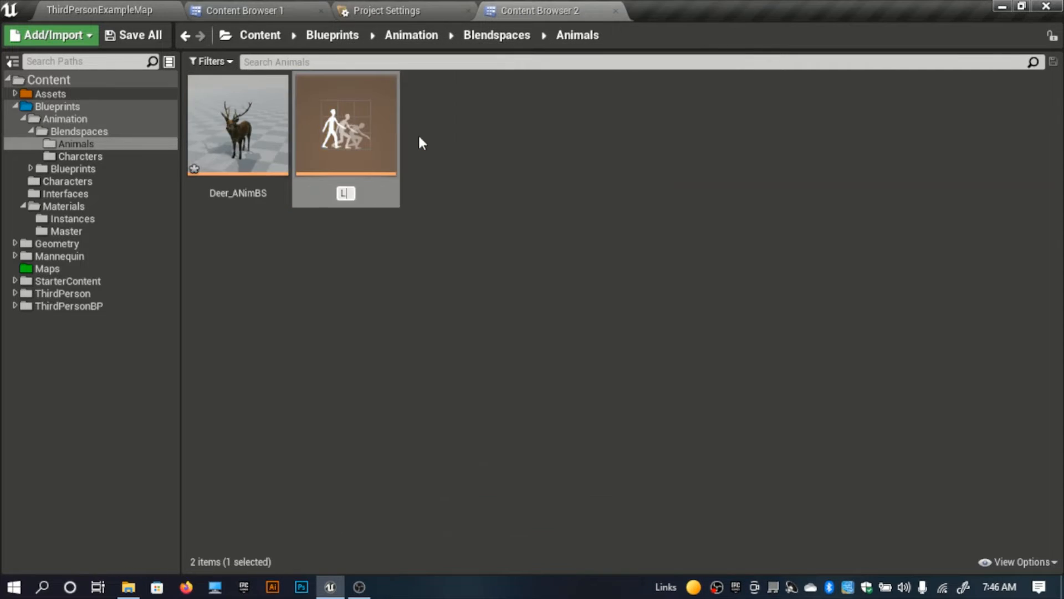
{"action": "type", "text": "ion_AnimBS"}
{"action": "key", "text": "Return"}
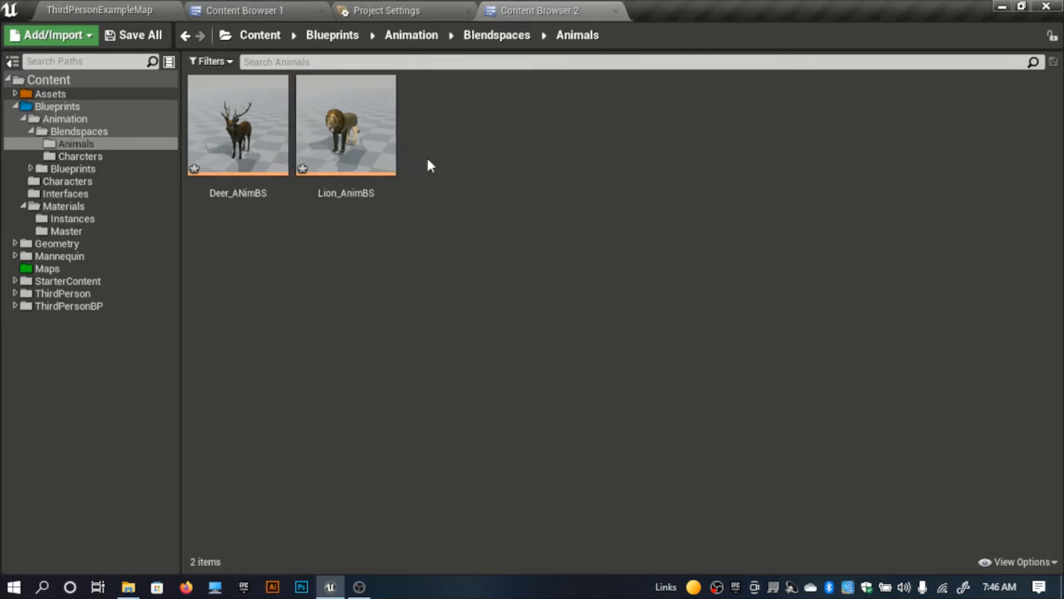
Step: Create a Blend Space for wolf_Skeleton in the same folder and name it Wolf_ANimBS
{"action": "right_click", "coordinate": [428, 160]}
{"action": "mouse_move", "coordinate": [521, 362]}
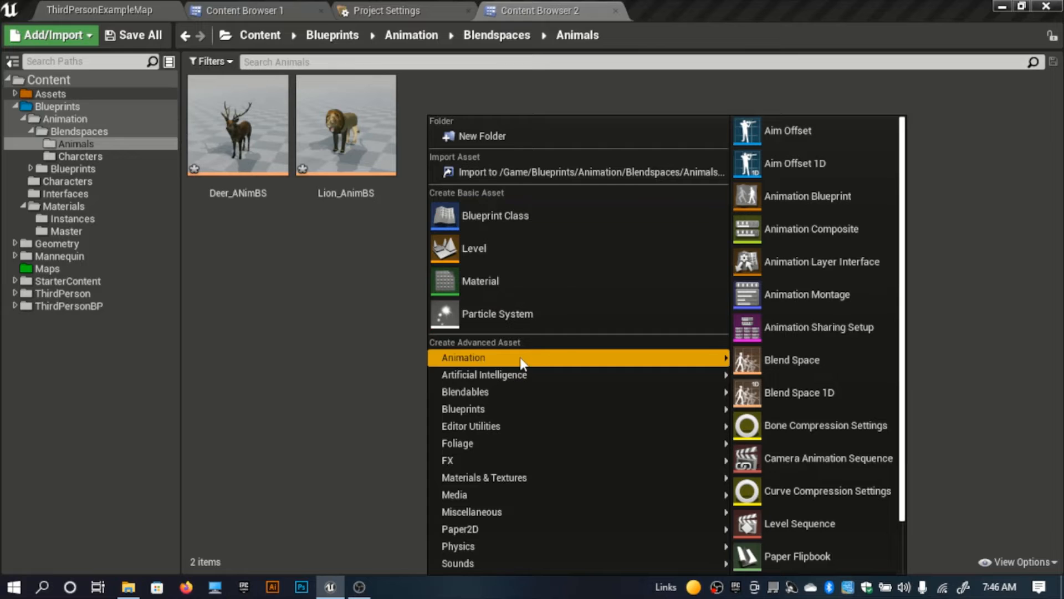
{"action": "left_click", "coordinate": [764, 359]}
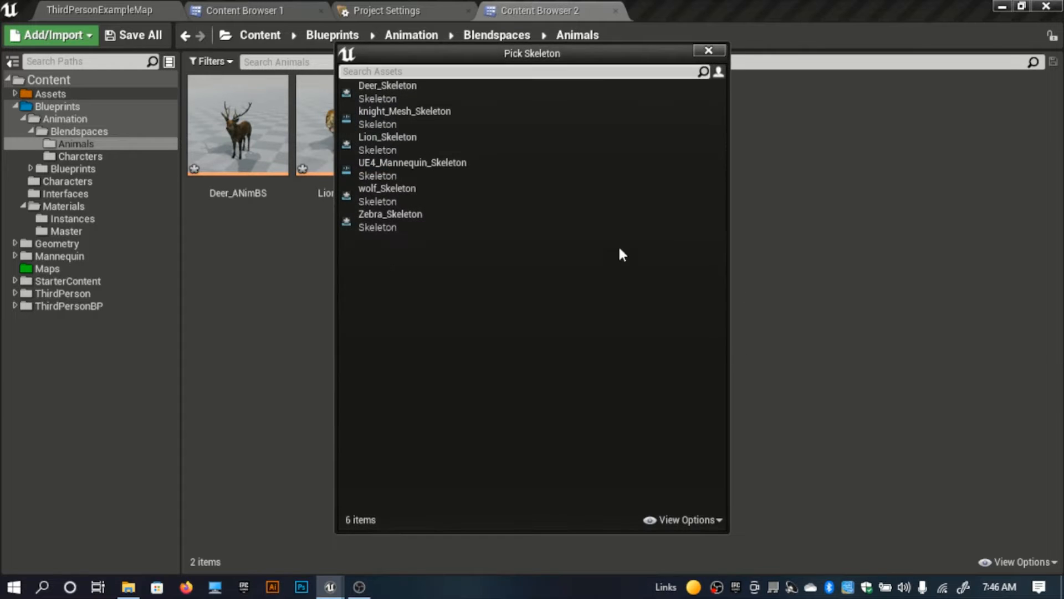
{"action": "left_click", "coordinate": [381, 192]}
{"action": "type", "text": "Wolf_"}
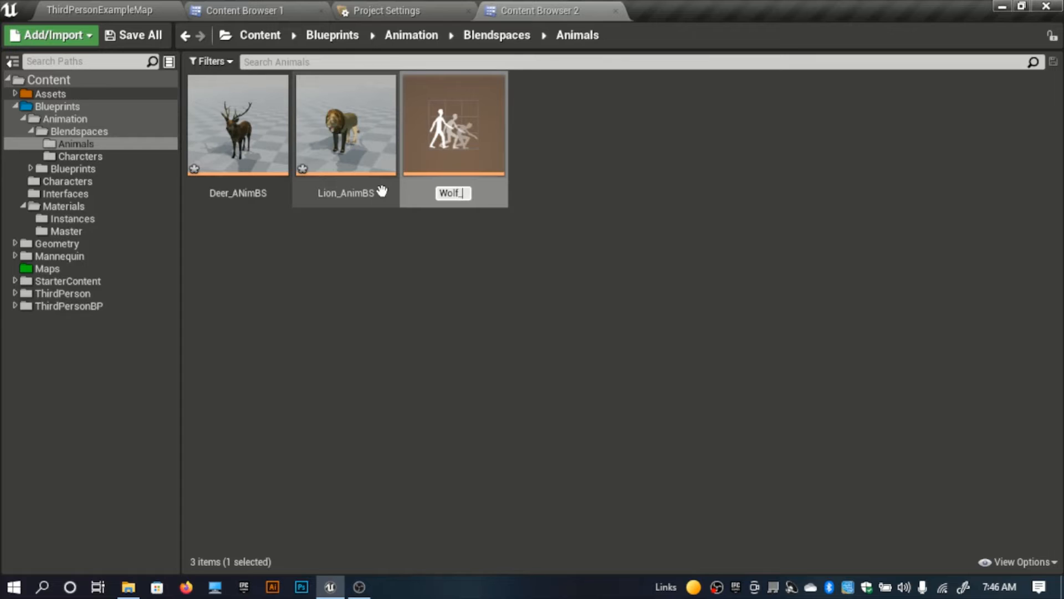
{"action": "type", "text": "ANimBS"}
{"action": "key", "text": "Return"}
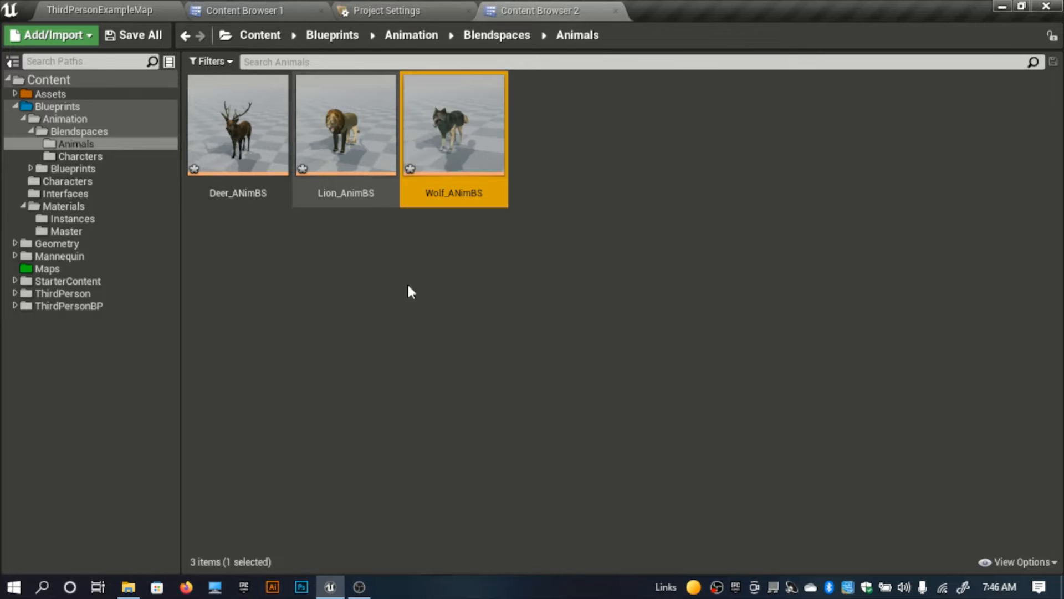
Step: Create a Blend Space for Zebra_Skeleton in the same folder and name it Zebra_AnimBS
{"action": "right_click", "coordinate": [412, 291]}
{"action": "mouse_move", "coordinate": [700, 361]}
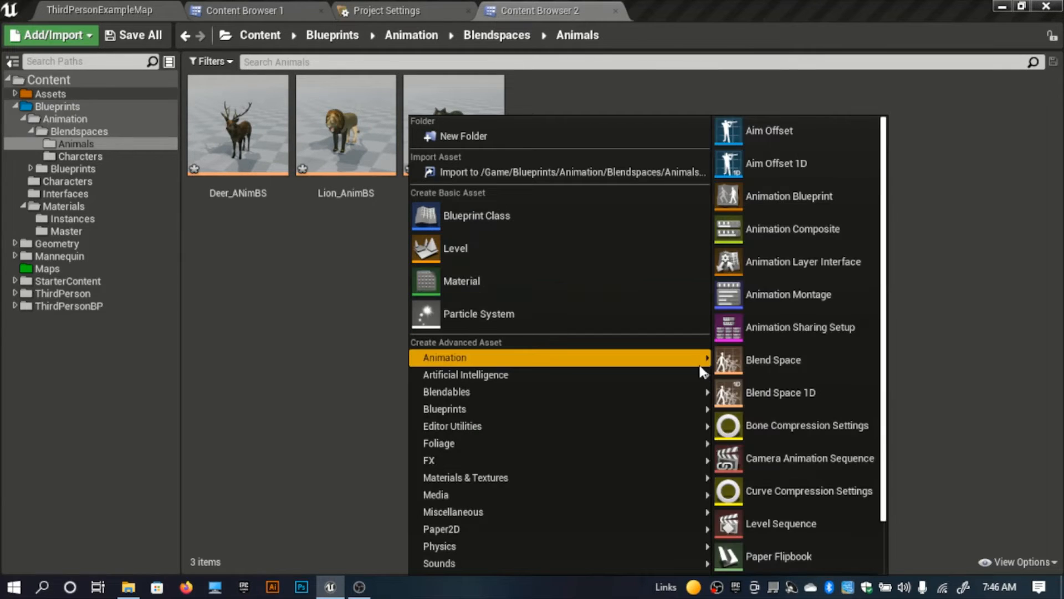
{"action": "left_click", "coordinate": [754, 359]}
{"action": "left_click", "coordinate": [422, 223]}
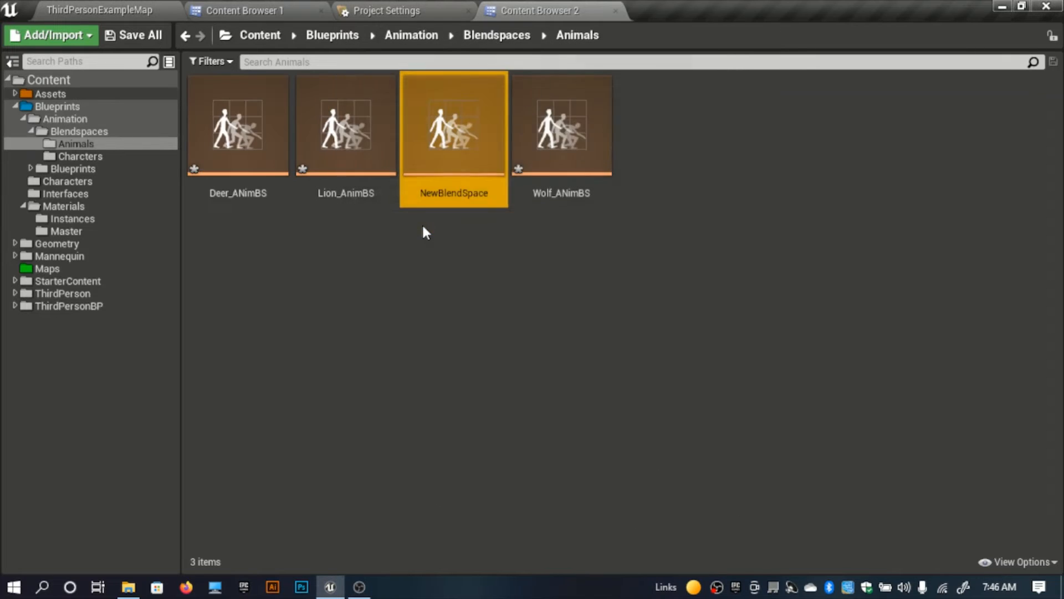
{"action": "type", "text": "A"}
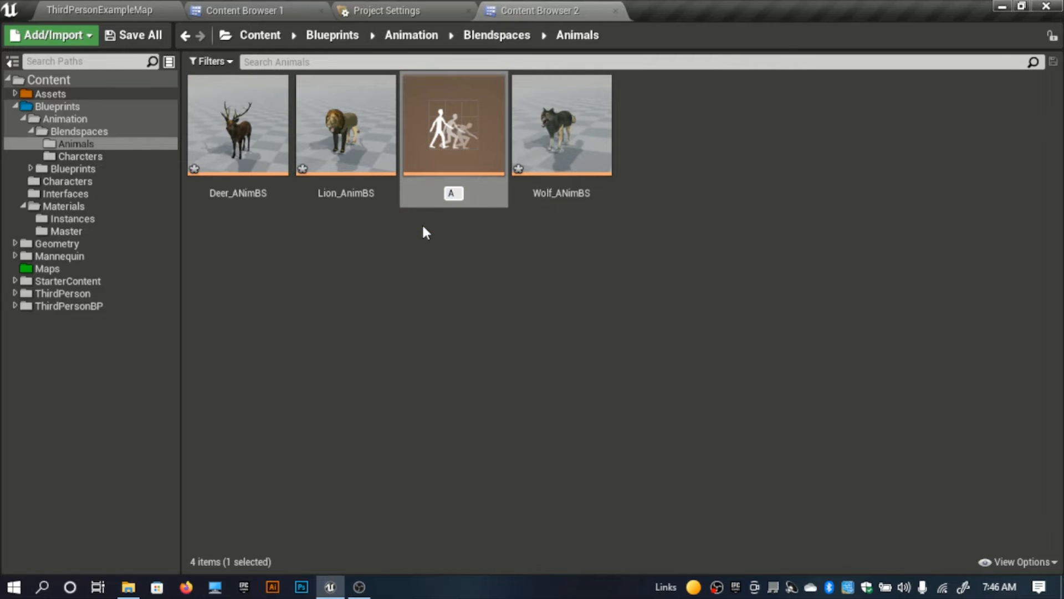
{"action": "key", "text": "BackSpace"}
{"action": "type", "text": "Za"}
{"action": "key", "text": "BackSpace"}
{"action": "type", "text": "ebra_AnimV"}
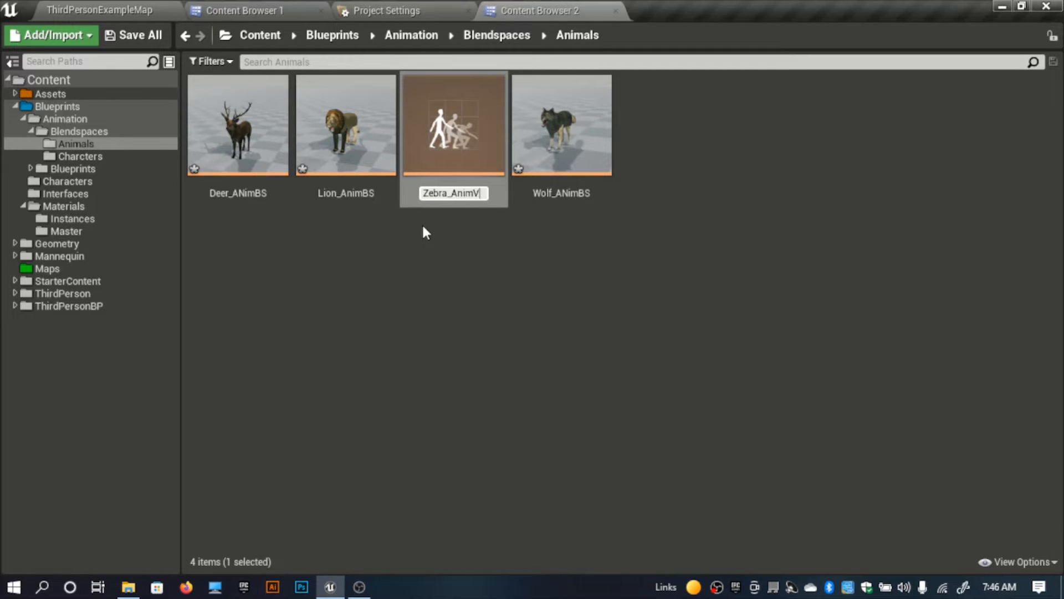
{"action": "key", "text": "BackSpace"}
{"action": "type", "text": "BS"}
{"action": "key", "text": "Return"}
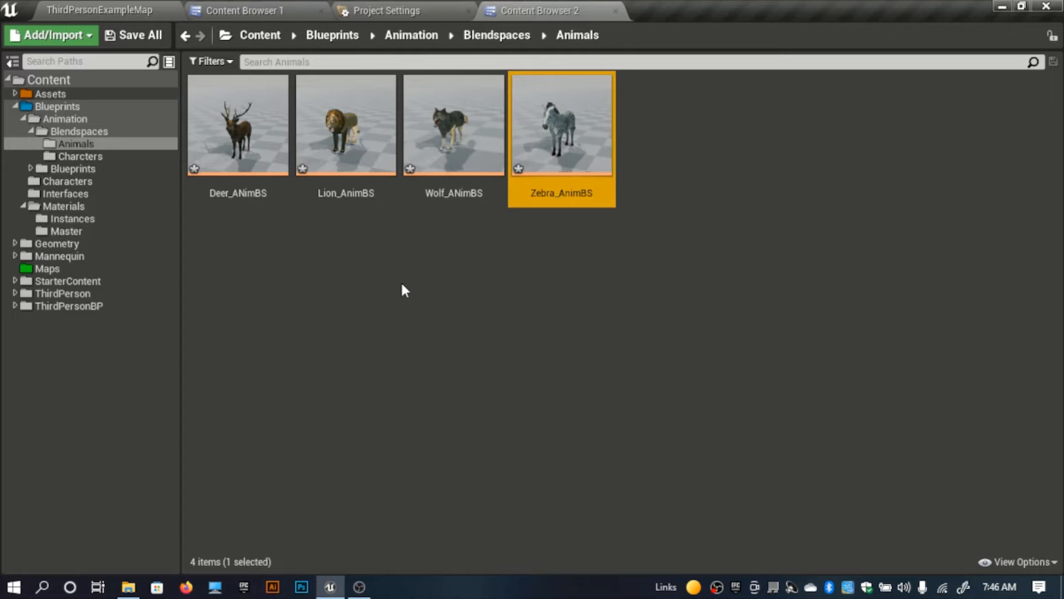
Step: Open the Deer_ANimBS Blend Space and dock its editor beside the other open tabs
{"action": "left_click", "coordinate": [277, 383]}
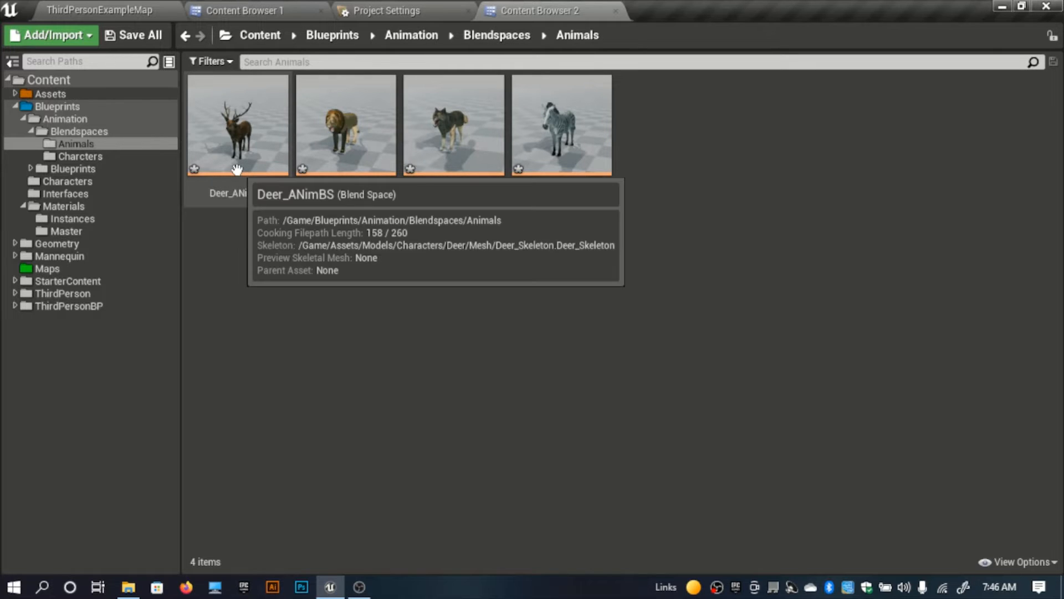
{"action": "double_click", "coordinate": [280, 158]}
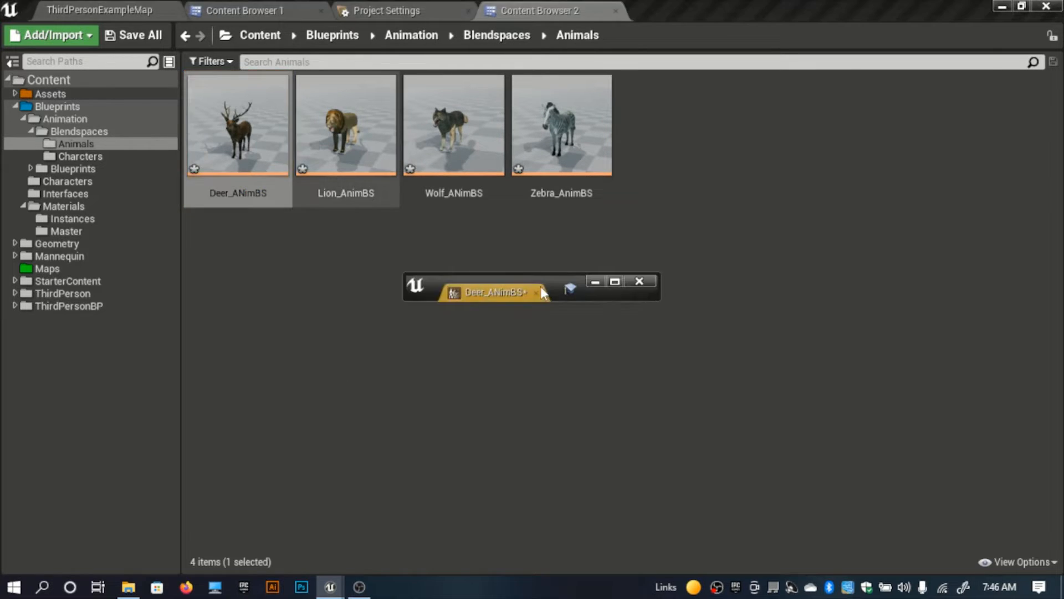
{"action": "left_click_drag", "start_coordinate": [493, 294], "coordinate": [661, 3]}
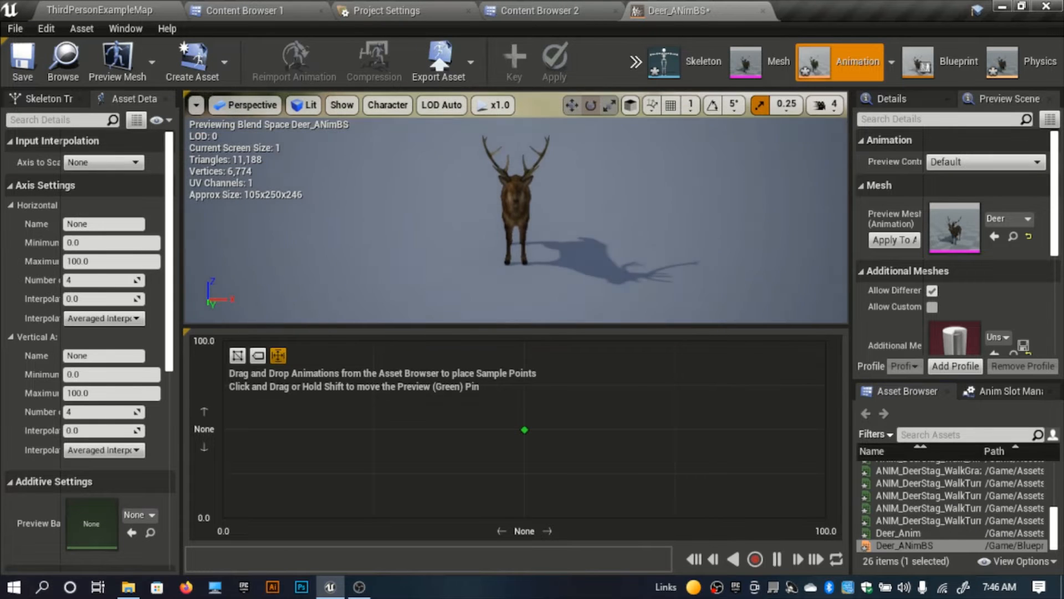
Step: Name the Blend Space's horizontal axis Forward Axis and its vertical axis Side Axis
{"action": "left_click", "coordinate": [107, 224]}
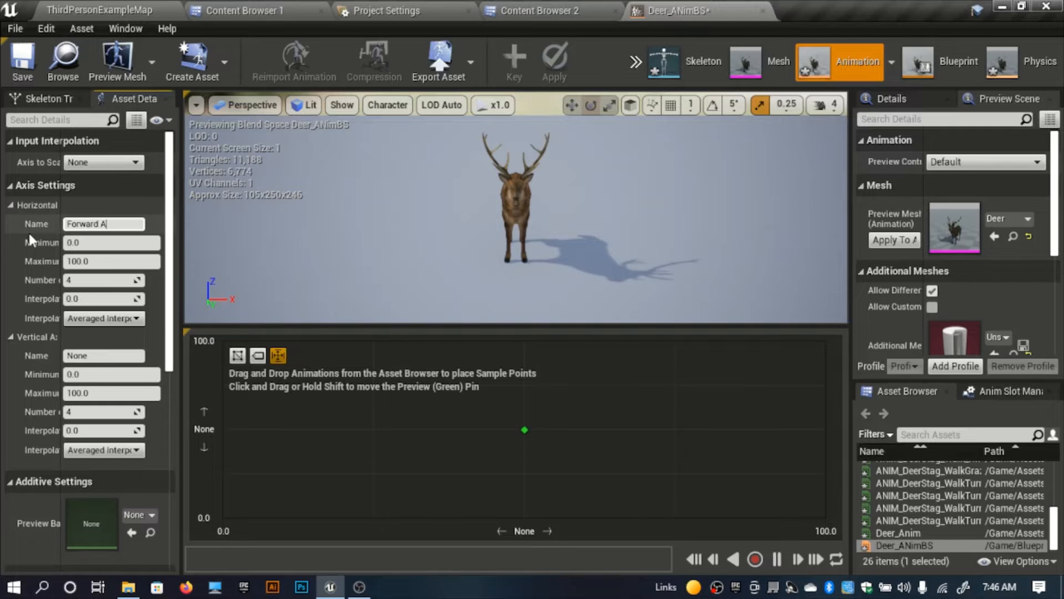
{"action": "key", "text": "Return"}
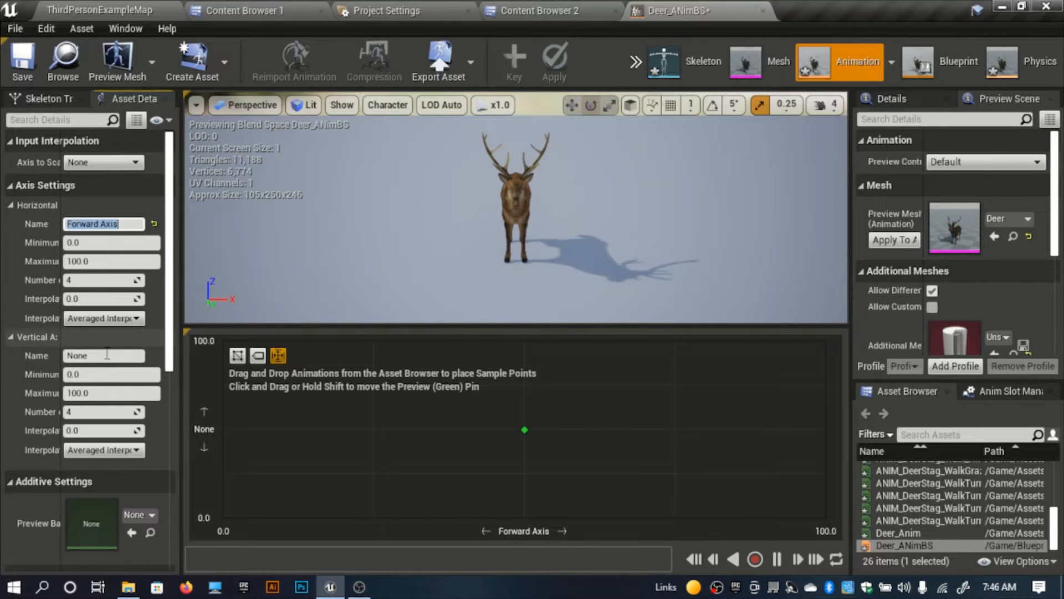
{"action": "left_click", "coordinate": [103, 355]}
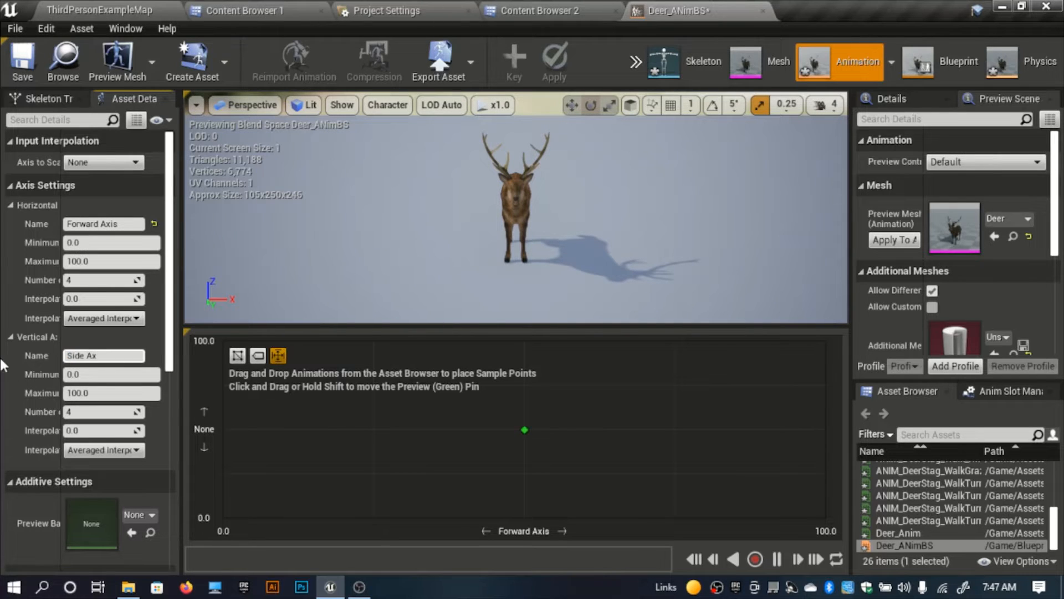
Step: Set the horizontal axis range from -600 to 600 with 12 grid divisions
{"action": "left_click", "coordinate": [99, 242]}
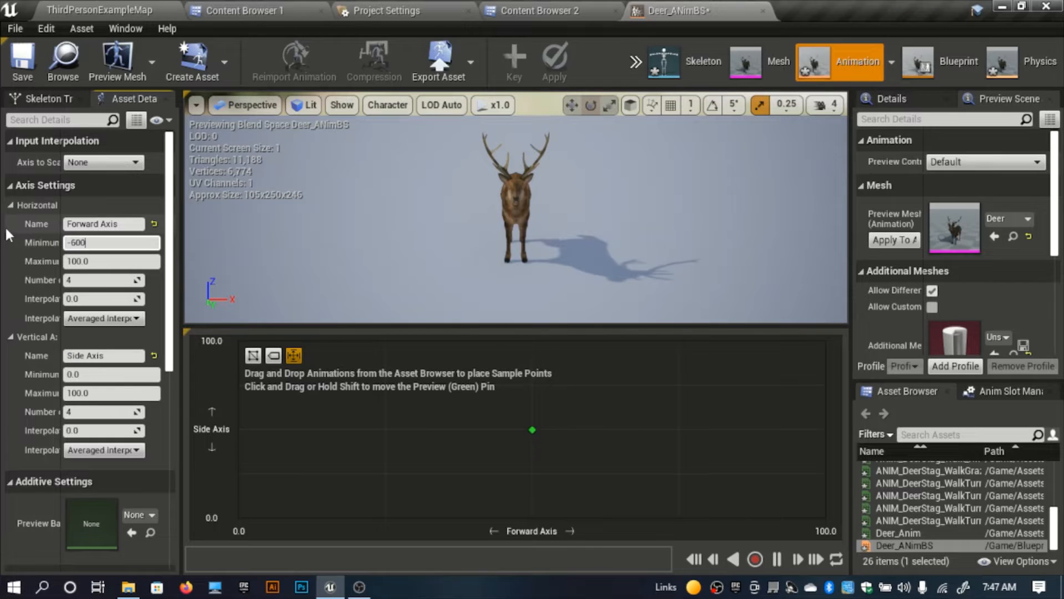
{"action": "key", "text": "Tab"}
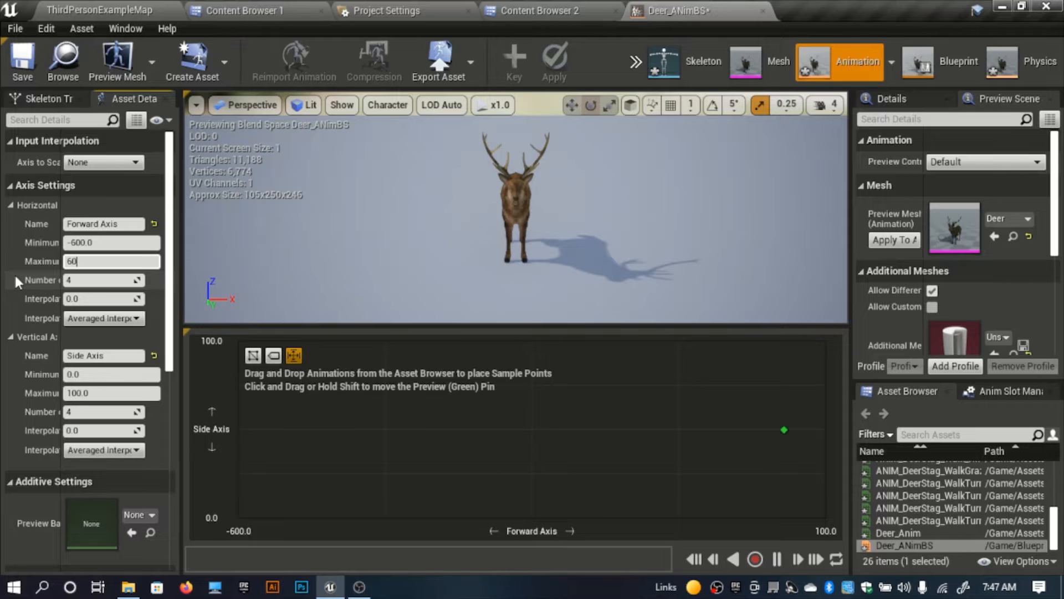
{"action": "left_click", "coordinate": [114, 275]}
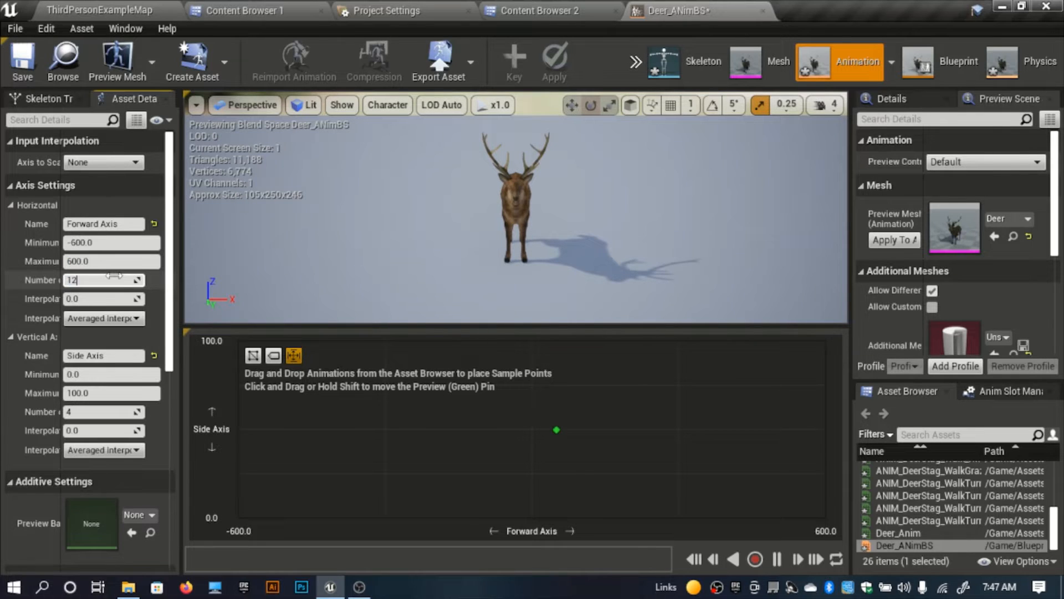
Step: Set the vertical axis range from -600 to 600 with 12 grid divisions
{"action": "left_click", "coordinate": [110, 357]}
{"action": "key", "text": "Tab"}
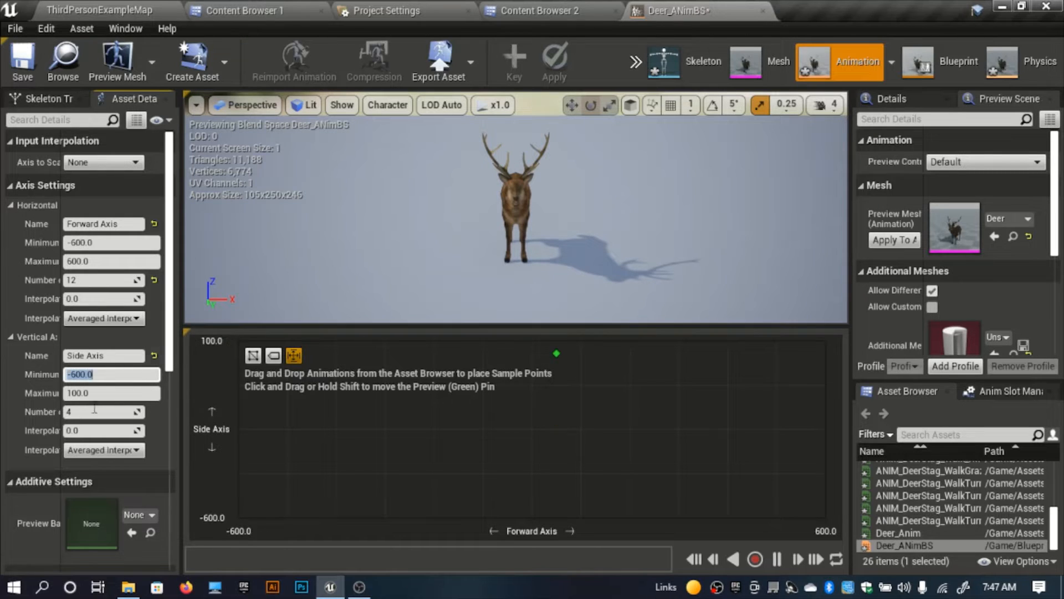
{"action": "left_click", "coordinate": [97, 393]}
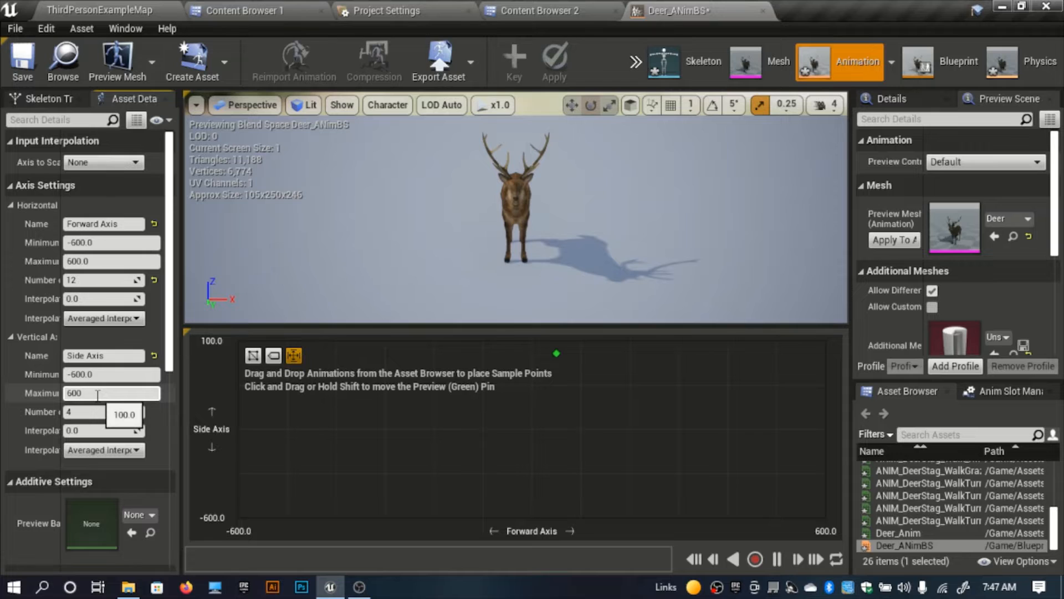
{"action": "key", "text": "Return"}
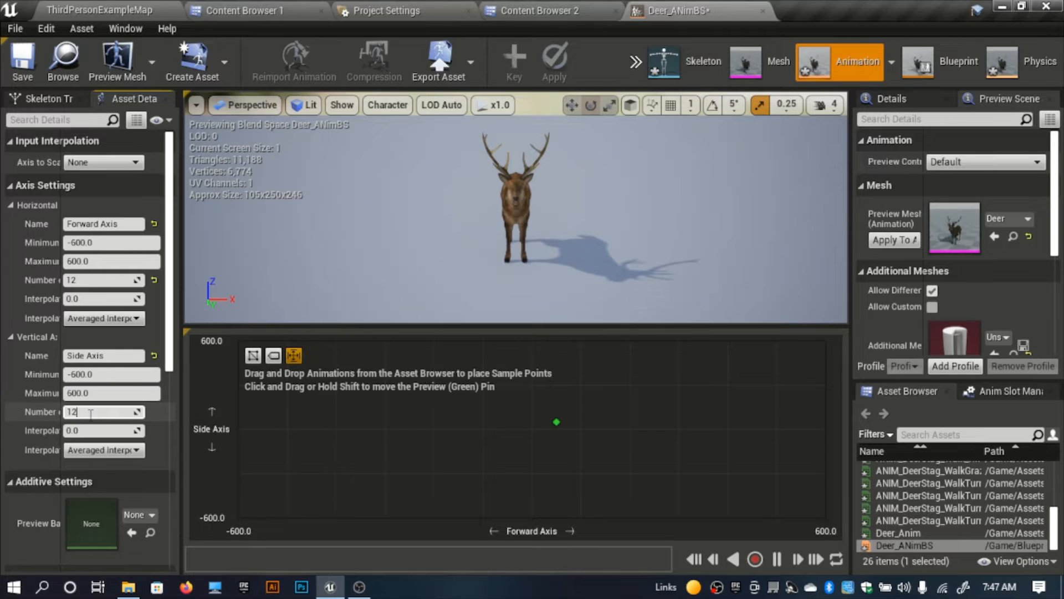
Step: Find the deer's idle animations and place ANIM_DeerStag_IdleBreathe at the grid's centre, 0 on both axes
{"action": "mouse_move", "coordinate": [527, 208]}
{"action": "right_mouse_down"}
{"action": "mouse_move", "coordinate": [536, 226]}
{"action": "mouse_move", "coordinate": [538, 209]}
{"action": "right_mouse_up"}
{"action": "scroll", "coordinate": [976, 488], "scroll_direction": "up", "scroll_amount": 10}
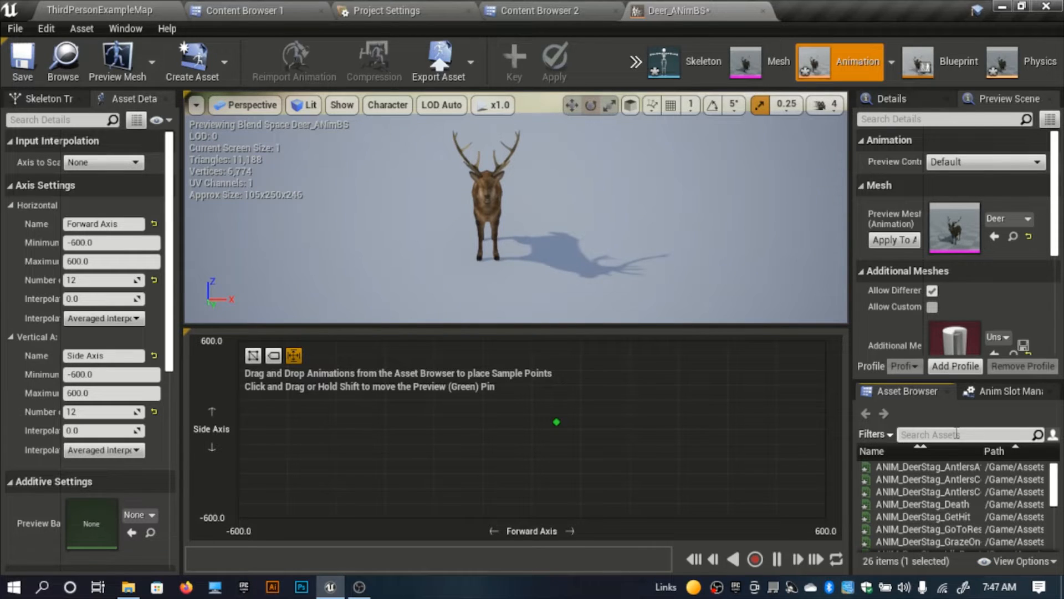
{"action": "left_click", "coordinate": [957, 434]}
{"action": "type", "text": "idle"}
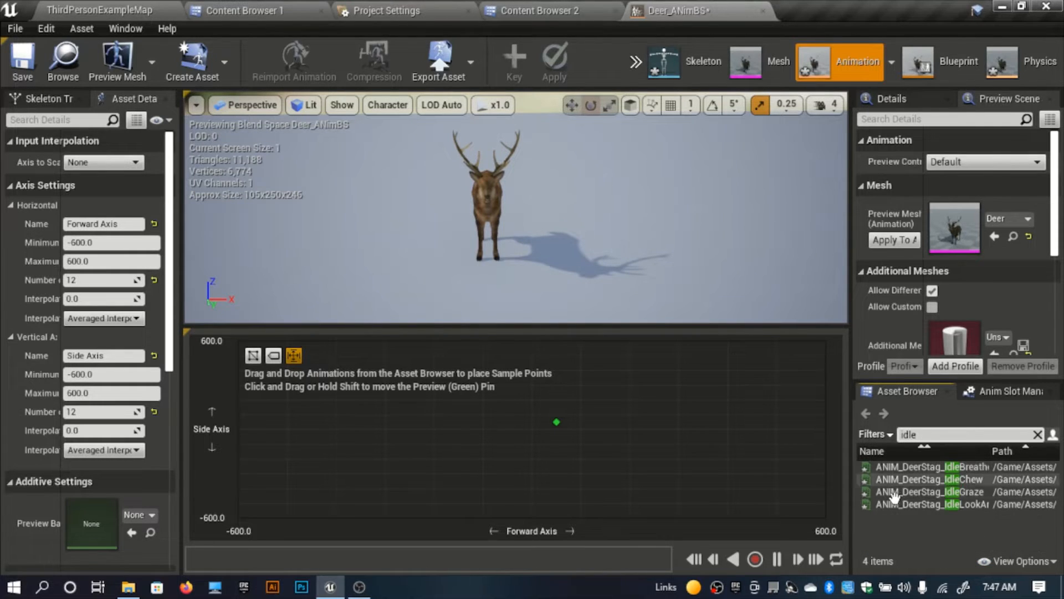
{"action": "left_click_drag", "start_coordinate": [948, 467], "coordinate": [541, 430]}
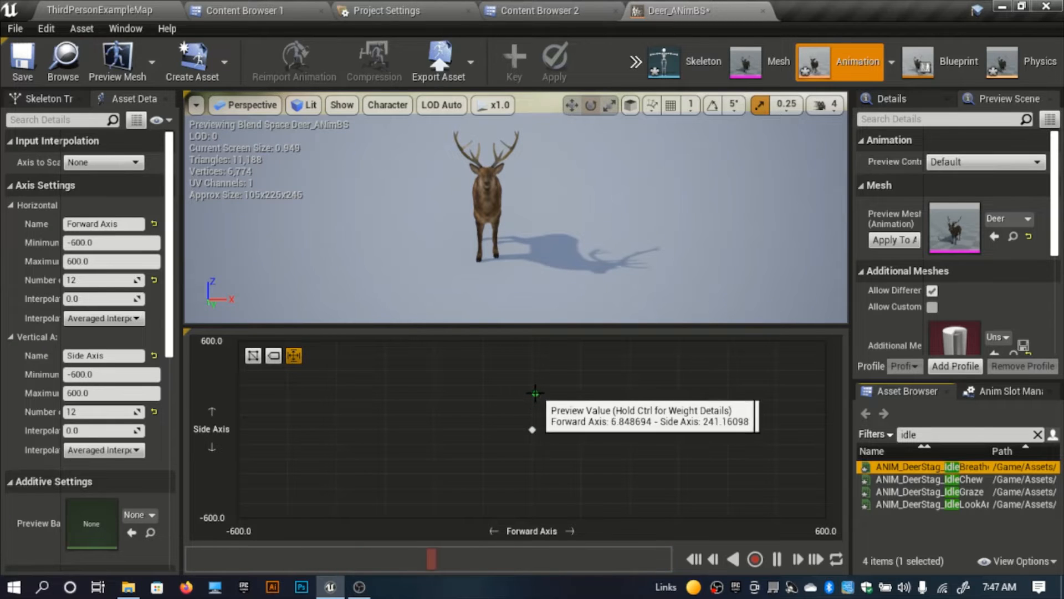
Step: Swap the axis names so the horizontal axis is Side Axis and the vertical one is Forward Axis
{"action": "left_click", "coordinate": [103, 355]}
{"action": "key", "text": "ctrl+c"}
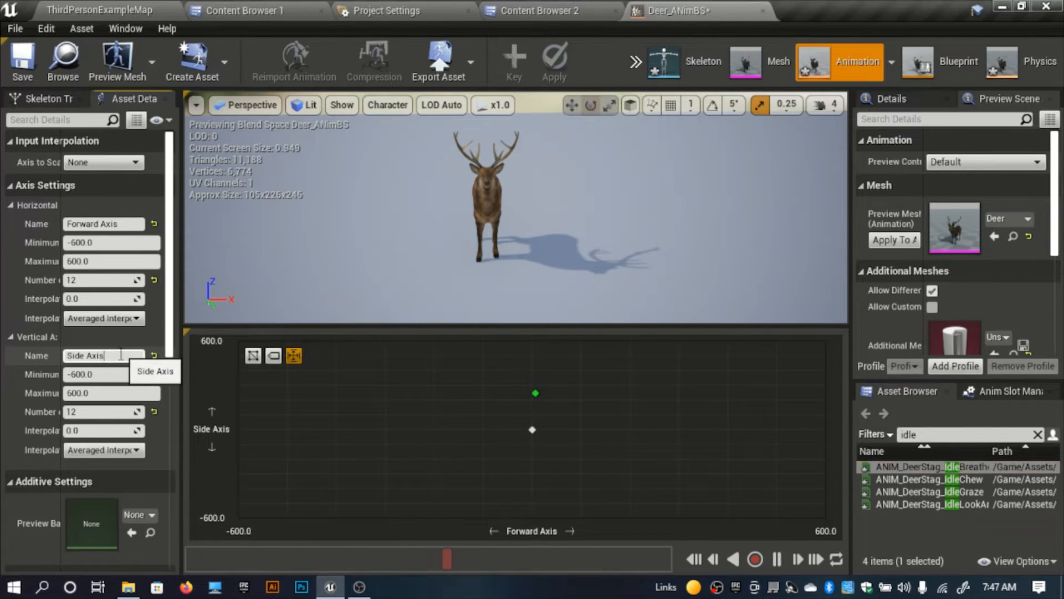
{"action": "key", "text": "BackSpace"}
{"action": "left_click", "coordinate": [102, 223]}
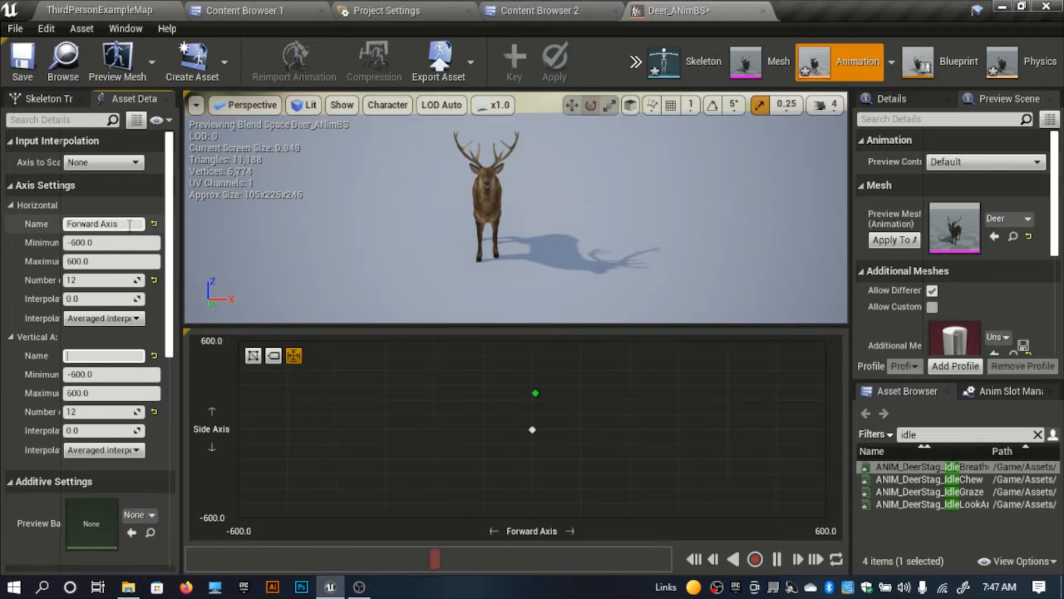
{"action": "key", "text": "ctrl+v"}
{"action": "left_click", "coordinate": [105, 355]}
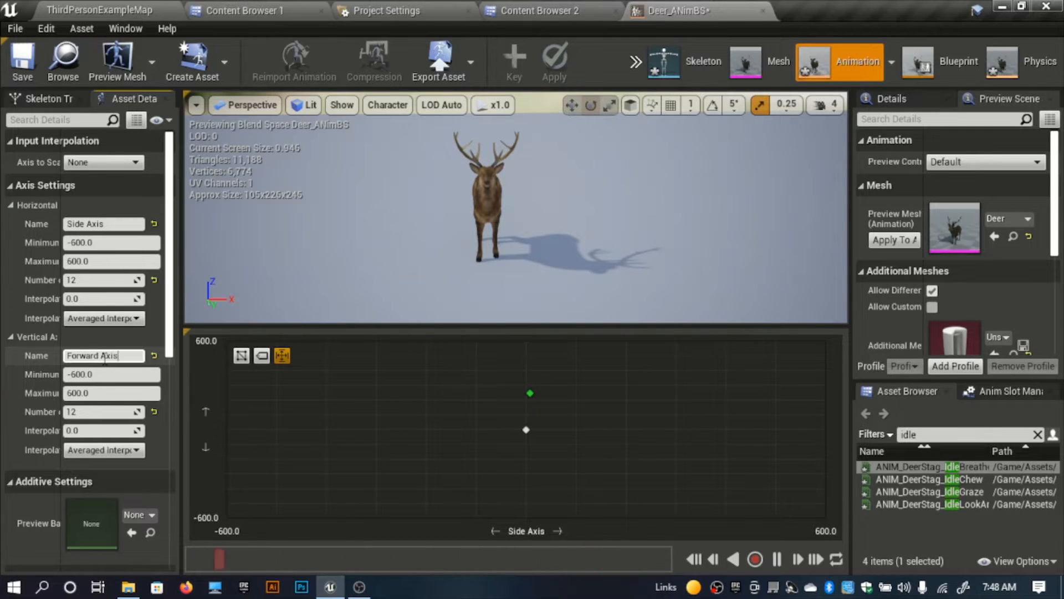
{"action": "type", "text": "Forward Axis"}
{"action": "key", "text": "Return"}
Step: Preview the blend at the central idle sample and examine the deer's breathing animation up close
{"action": "mouse_move", "coordinate": [543, 393]}
{"action": "left_mouse_down"}
{"action": "mouse_move", "coordinate": [545, 410]}
{"action": "mouse_move", "coordinate": [544, 391]}
{"action": "mouse_move", "coordinate": [528, 385]}
{"action": "mouse_move", "coordinate": [545, 388]}
{"action": "left_mouse_up"}
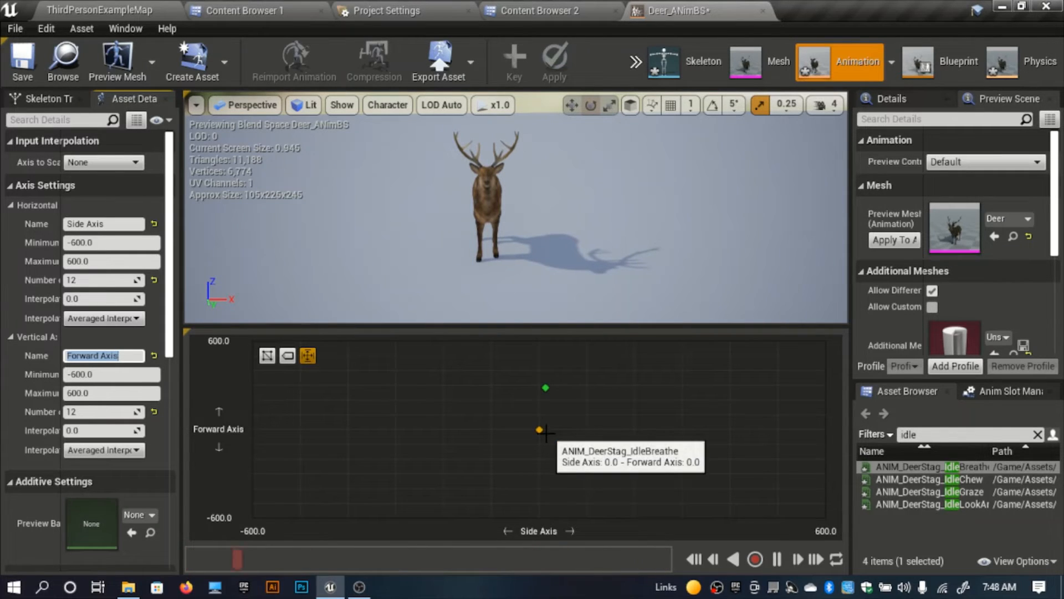
{"action": "key", "text": "shift"}
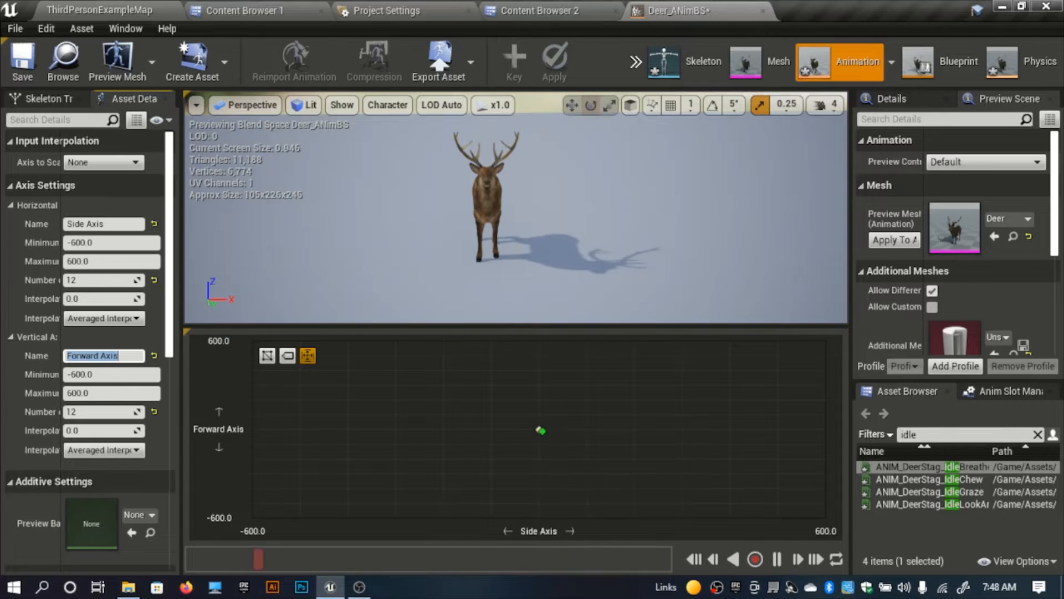
{"action": "key", "text": "w"}
{"action": "right_click_drag", "start_coordinate": [516, 221], "coordinate": [537, 211]}
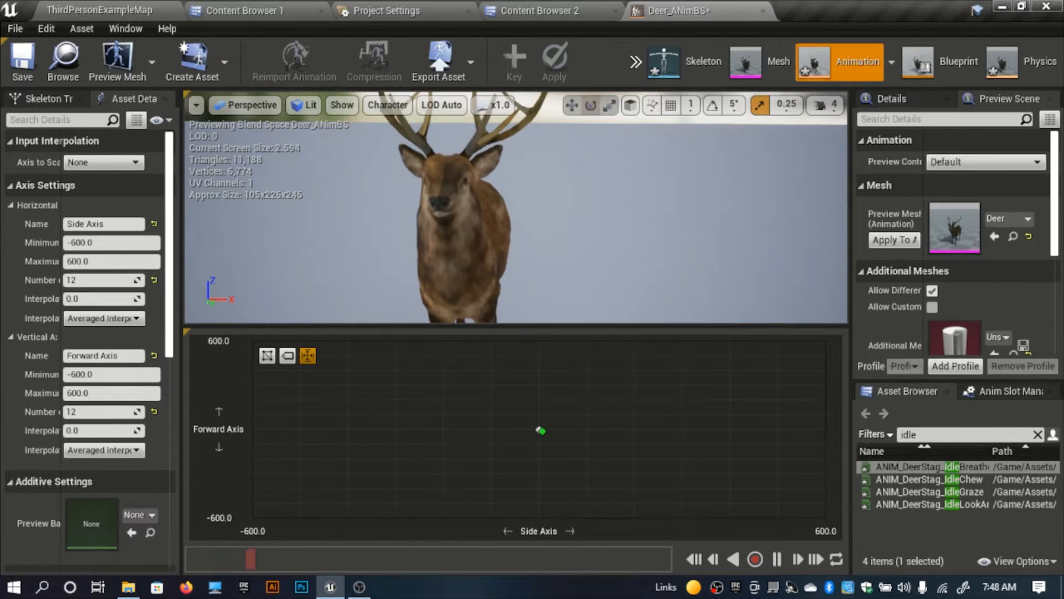
{"action": "right_click_drag", "start_coordinate": [544, 247], "coordinate": [510, 191]}
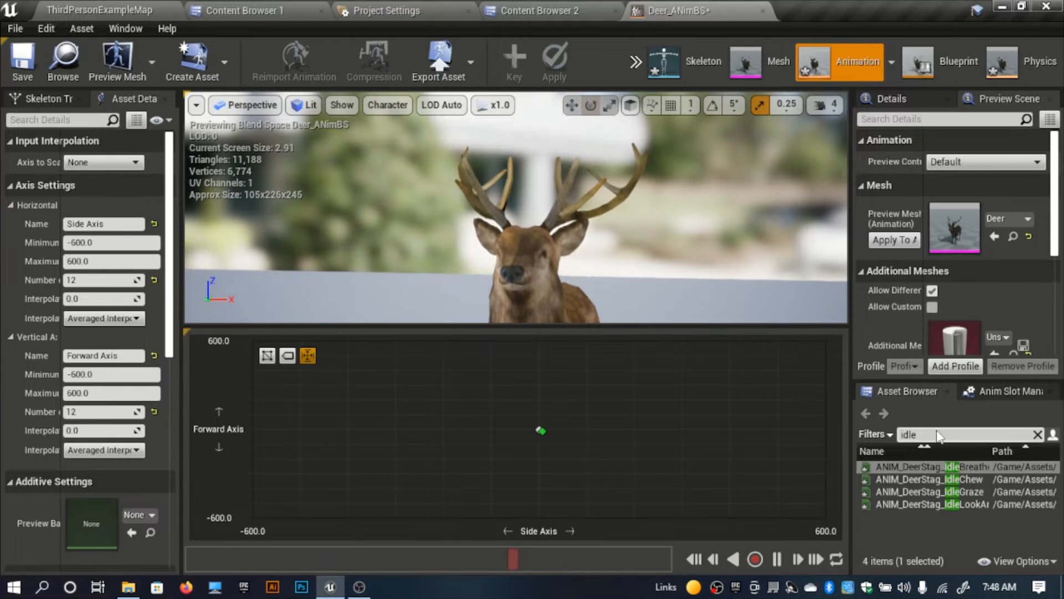
Step: Find the walk animations and place ANIM_DeerStag_Walk at Side Axis 0 and Forward Axis about 200
{"action": "left_click_drag", "start_coordinate": [938, 437], "coordinate": [752, 461]}
{"action": "key", "text": "BackSpace"}
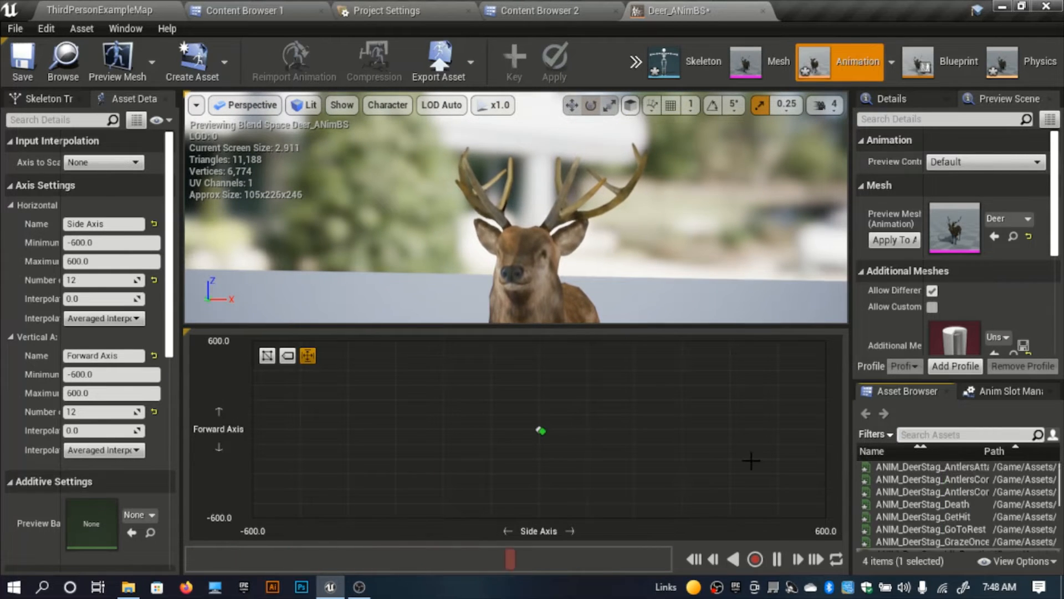
{"action": "type", "text": "walk"}
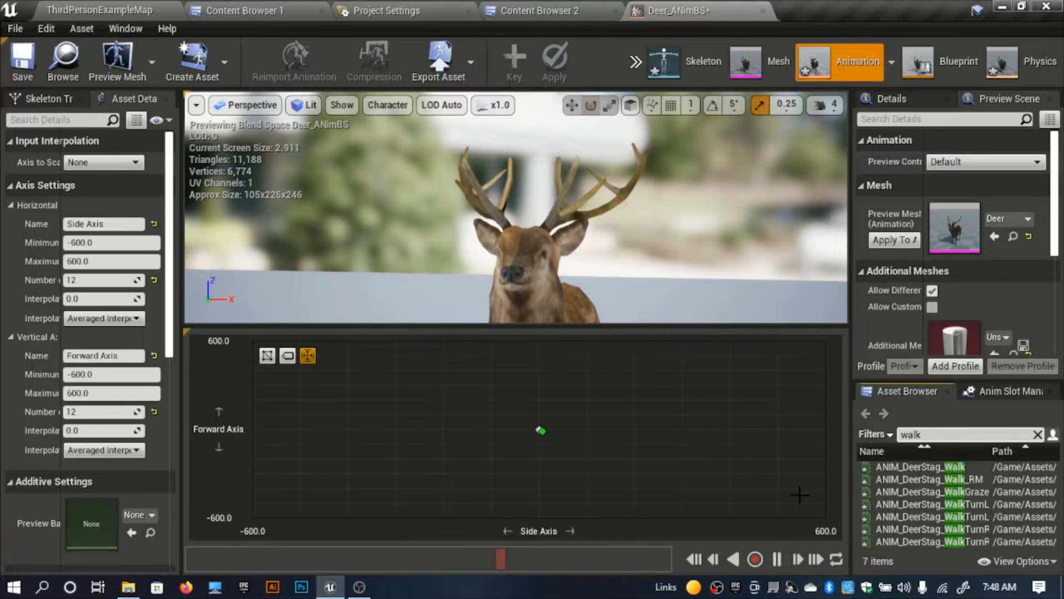
{"action": "left_click_drag", "start_coordinate": [920, 467], "coordinate": [538, 400]}
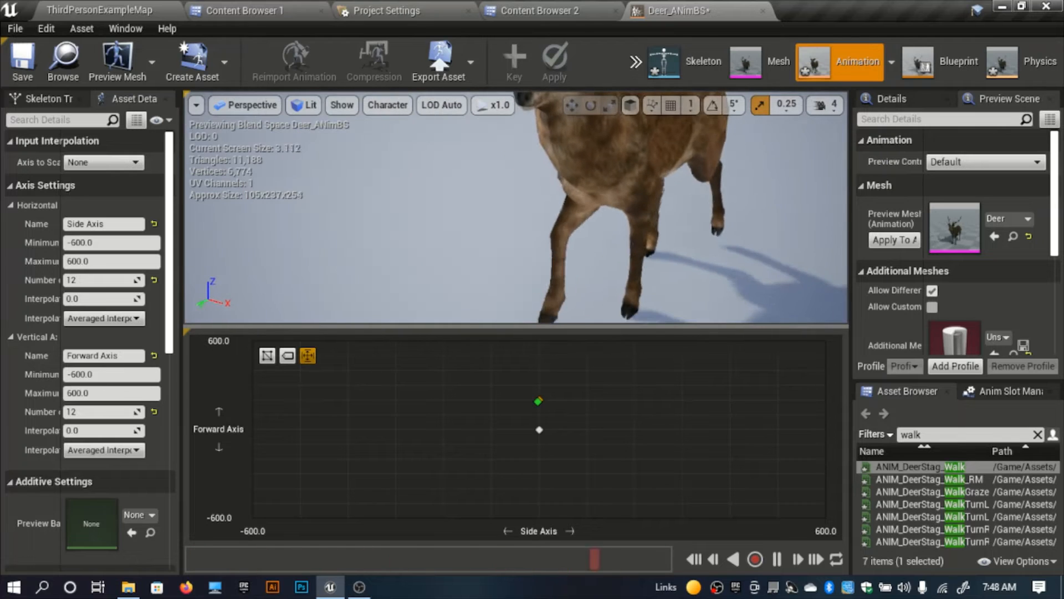
Step: Find the run animations and place ANIM_DeerStag_Run at Side Axis 0, at Forward Axis about 400 and again at 600
{"action": "left_click_drag", "start_coordinate": [936, 434], "coordinate": [688, 395]}
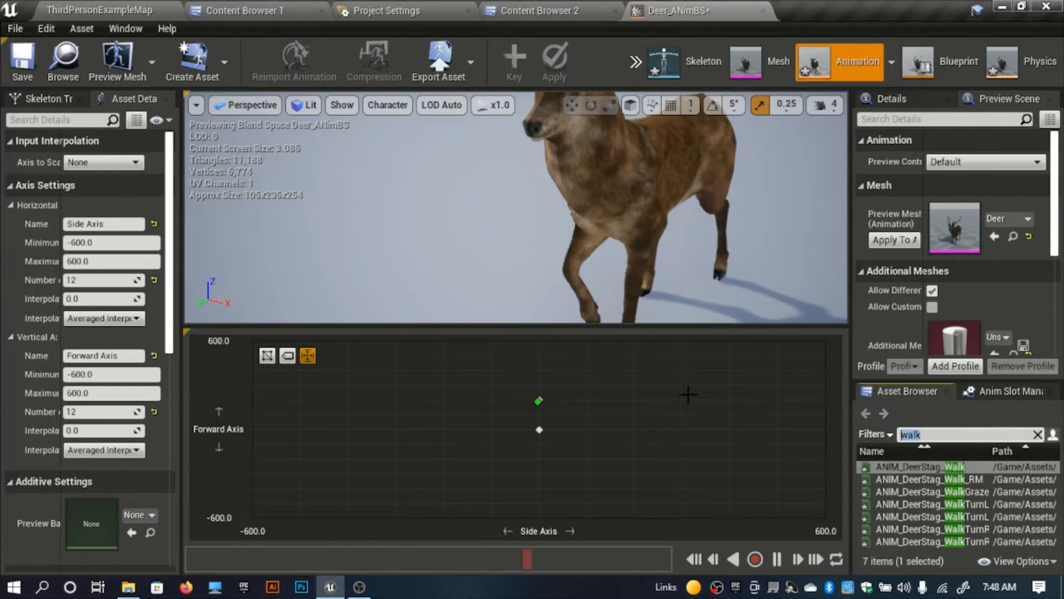
{"action": "type", "text": "run"}
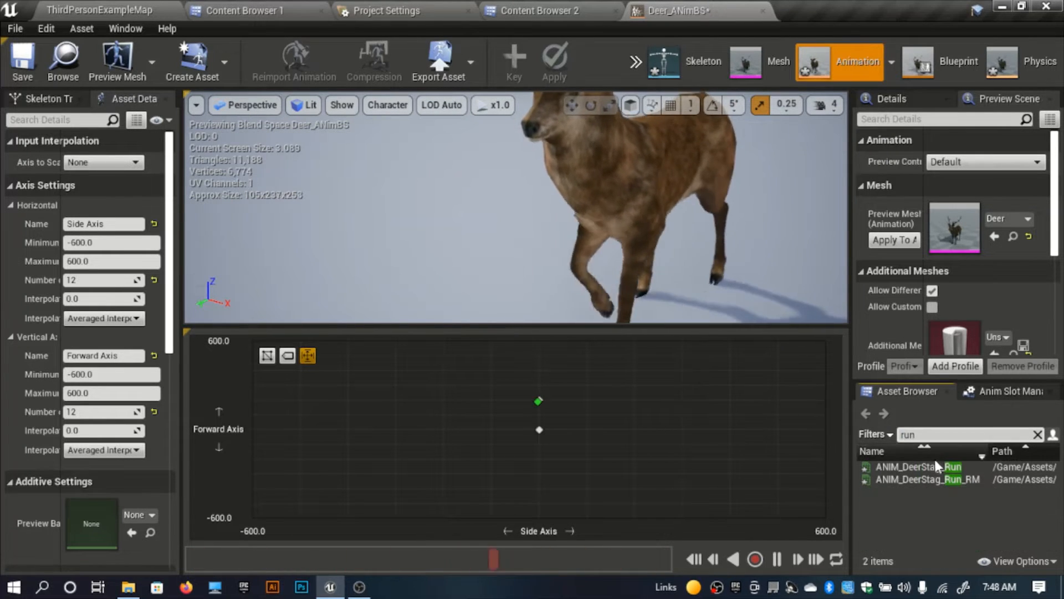
{"action": "left_click_drag", "start_coordinate": [935, 465], "coordinate": [538, 370]}
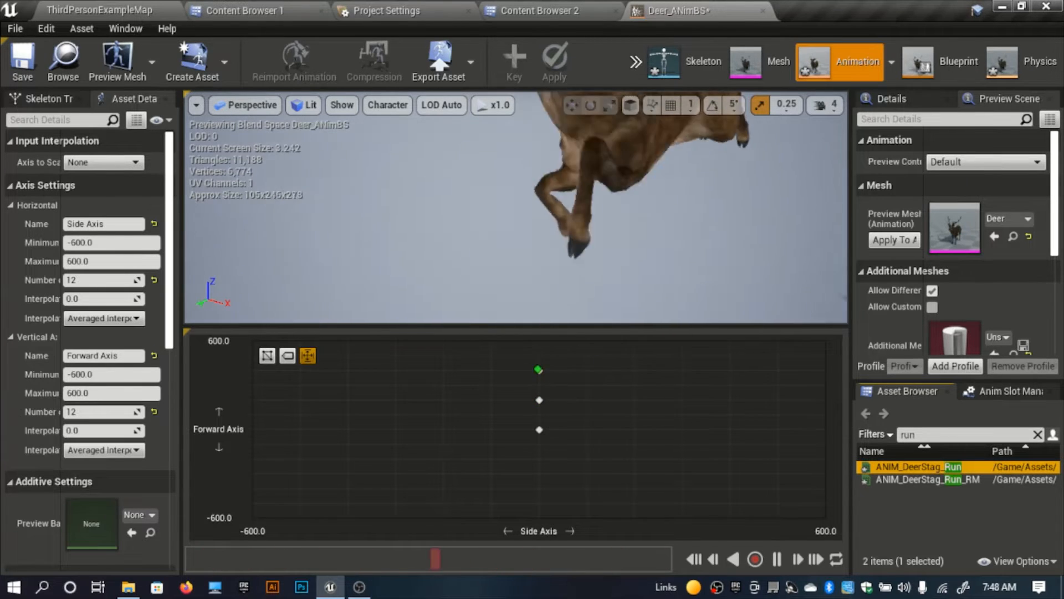
{"action": "left_click_drag", "start_coordinate": [950, 463], "coordinate": [540, 341]}
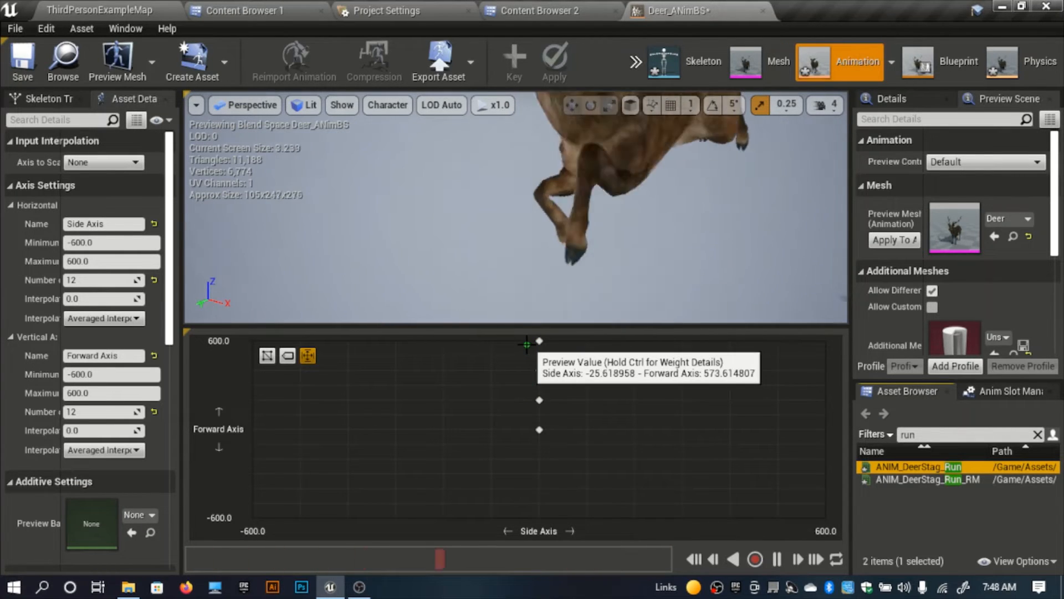
{"action": "double_click", "coordinate": [915, 434]}
{"action": "type", "text": "w"}
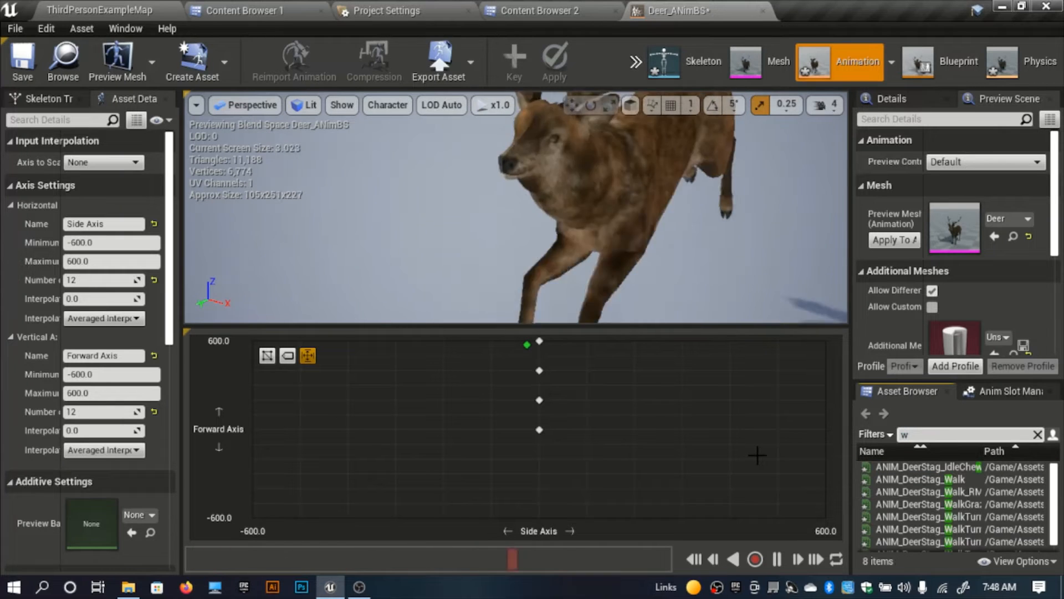
{"action": "key", "text": "BackSpace"}
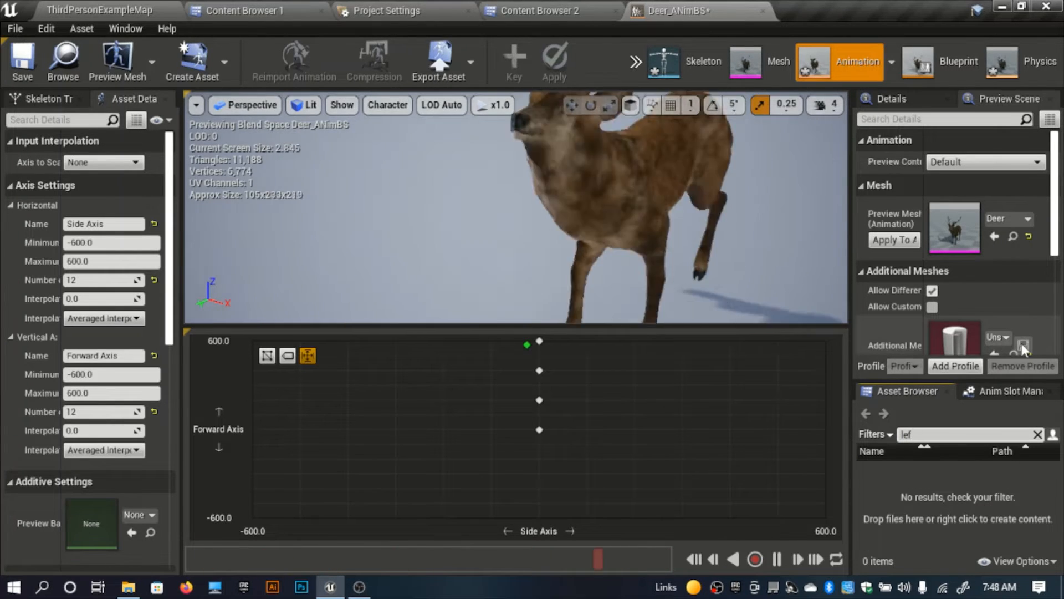
{"action": "key", "text": "BackSpace"}
{"action": "key", "text": "BackSpace"}
{"action": "key", "text": "BackSpace"}
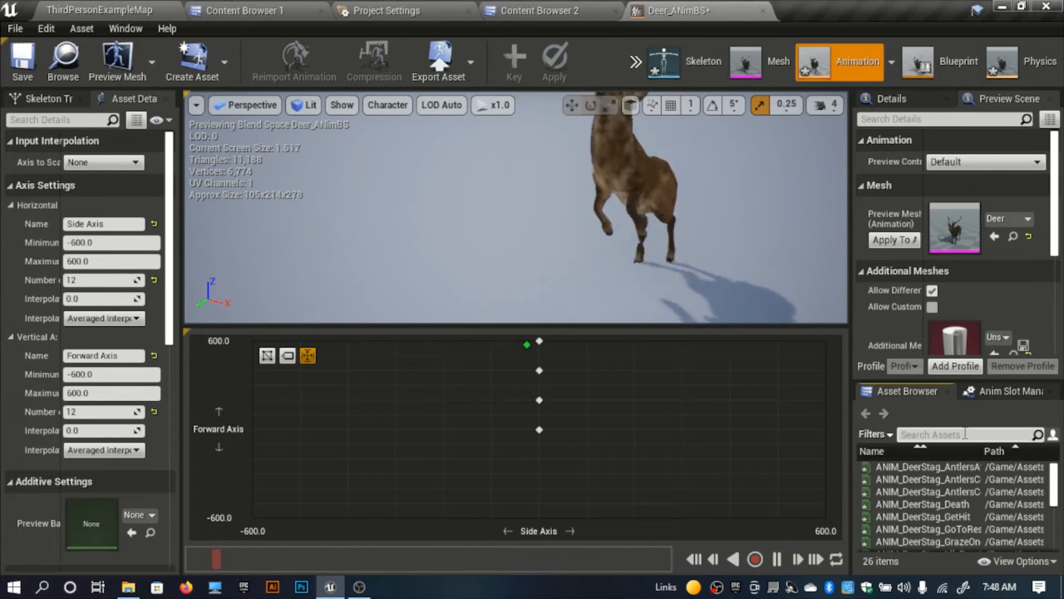
Step: Find the turn animations and place ANIM_DeerStag_WalkTurnL at Side Axis about 300 and Forward Axis 0
{"action": "type", "text": "turn"}
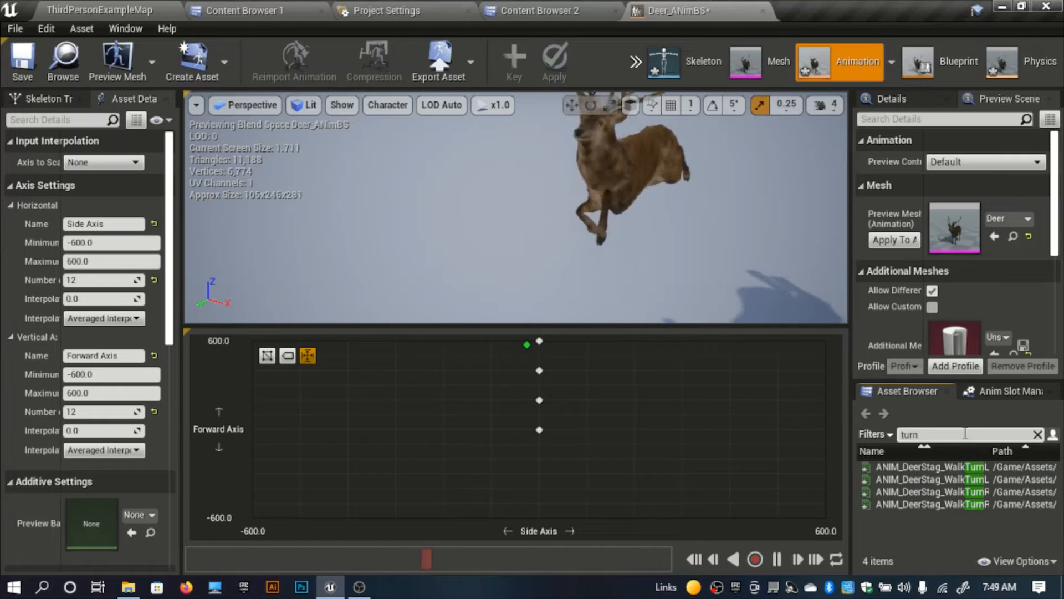
{"action": "left_click_drag", "start_coordinate": [851, 527], "coordinate": [779, 530]}
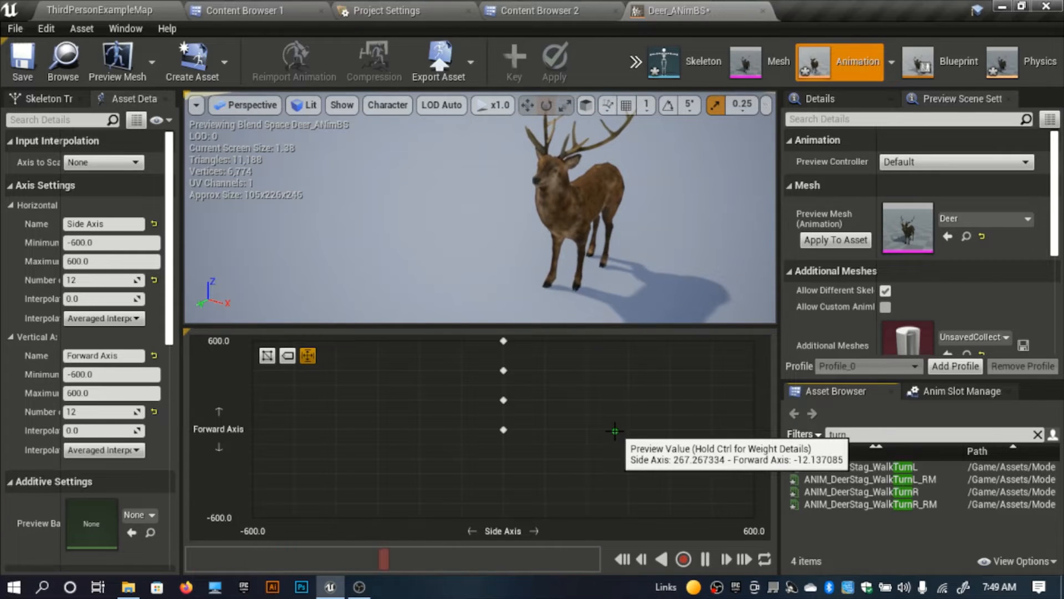
{"action": "left_click_drag", "start_coordinate": [865, 467], "coordinate": [631, 431]}
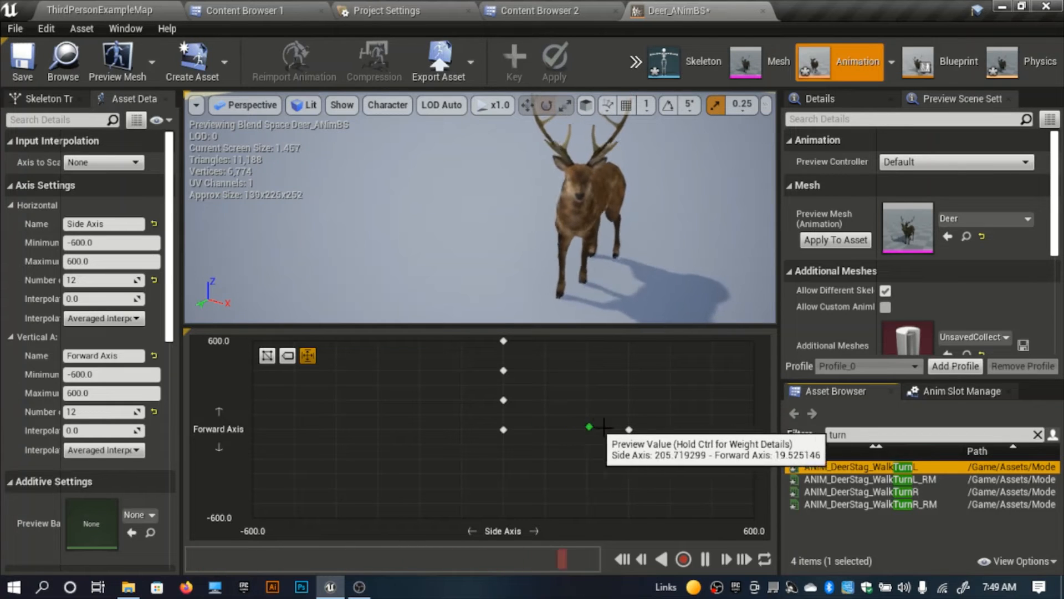
Step: Replace the sample at Side Axis 300 with ANIM_DeerStag_WalkTurnR and place ANIM_DeerStag_WalkTurnL at Side Axis about -300, both at Forward Axis 0
{"action": "left_click_drag", "start_coordinate": [865, 492], "coordinate": [629, 430]}
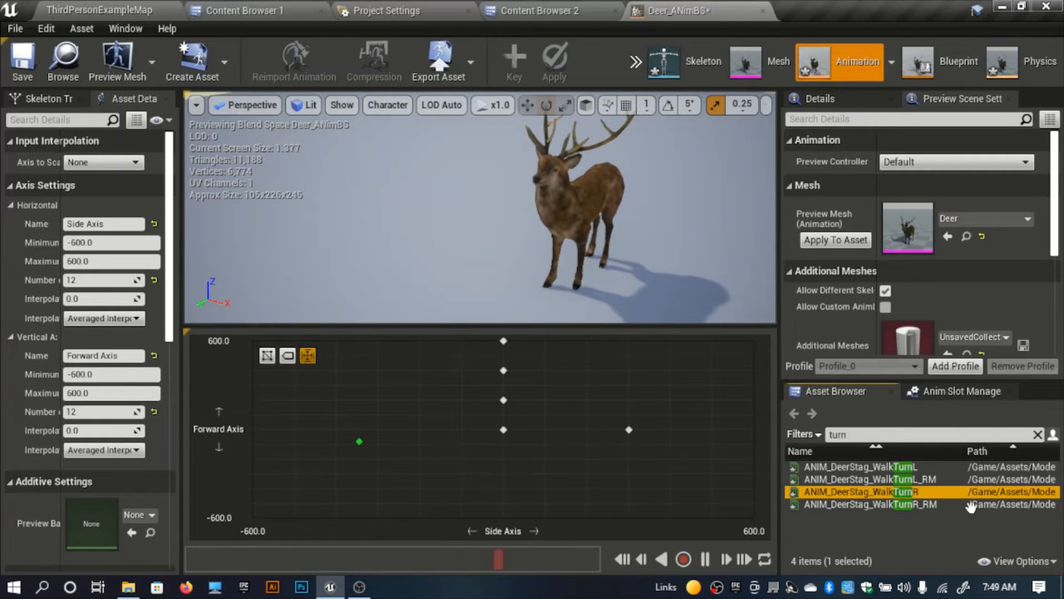
{"action": "left_click_drag", "start_coordinate": [910, 467], "coordinate": [379, 429]}
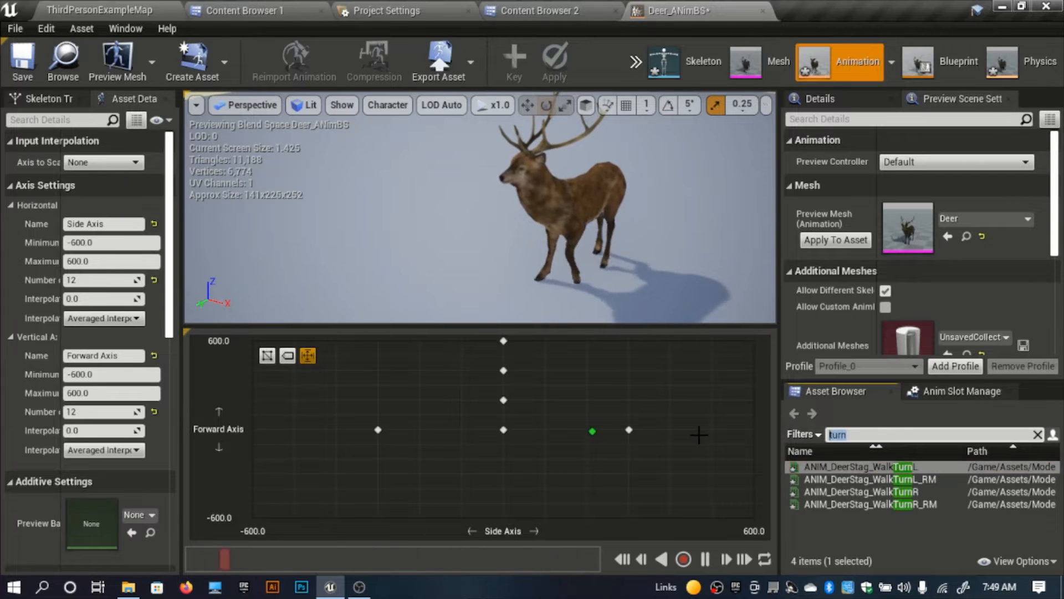
Step: Search the deer's assets for walk animations and look through the thumbnails in the Deer Animation folder
{"action": "type", "text": "alk"}
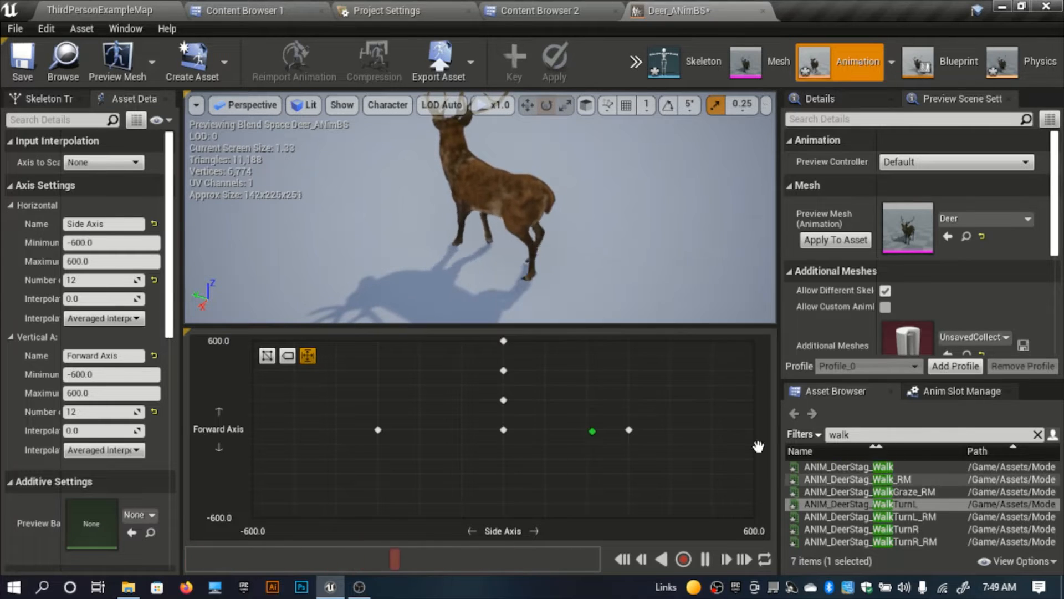
{"action": "right_click_drag", "start_coordinate": [610, 238], "coordinate": [637, 205]}
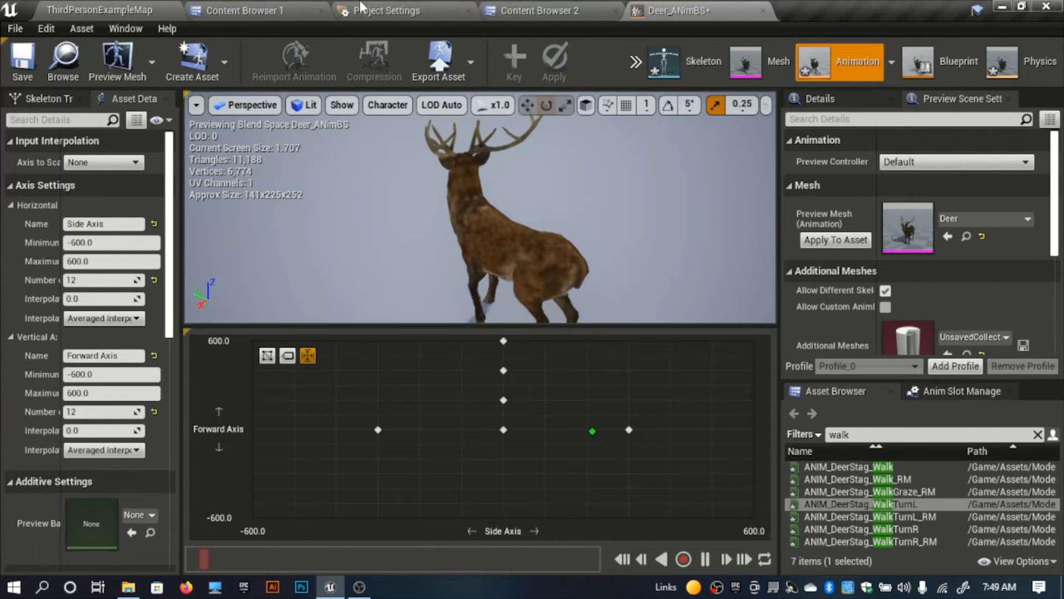
{"action": "left_click", "coordinate": [278, 4]}
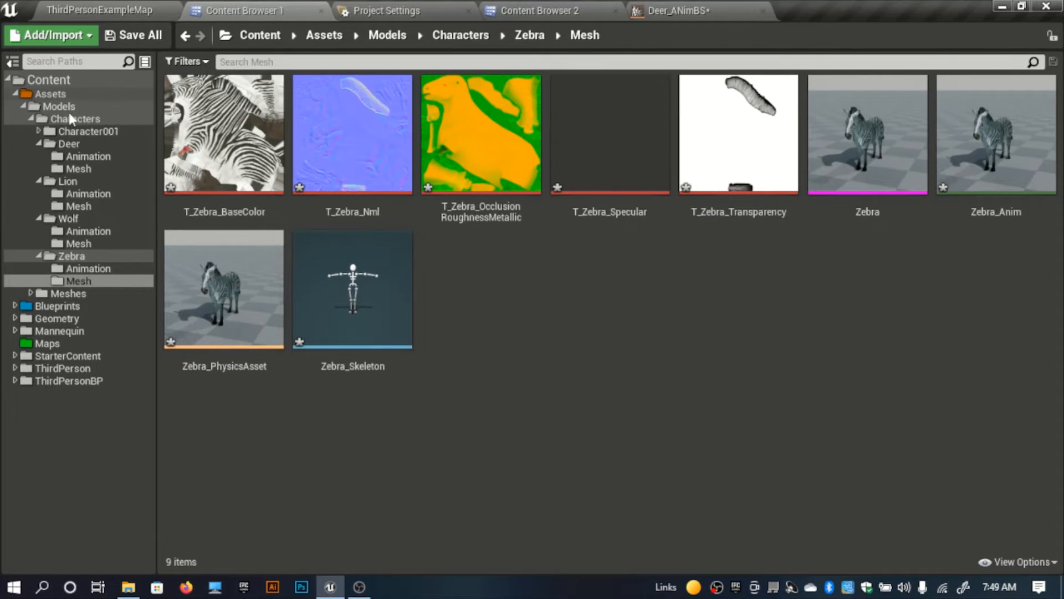
{"action": "left_click", "coordinate": [74, 145]}
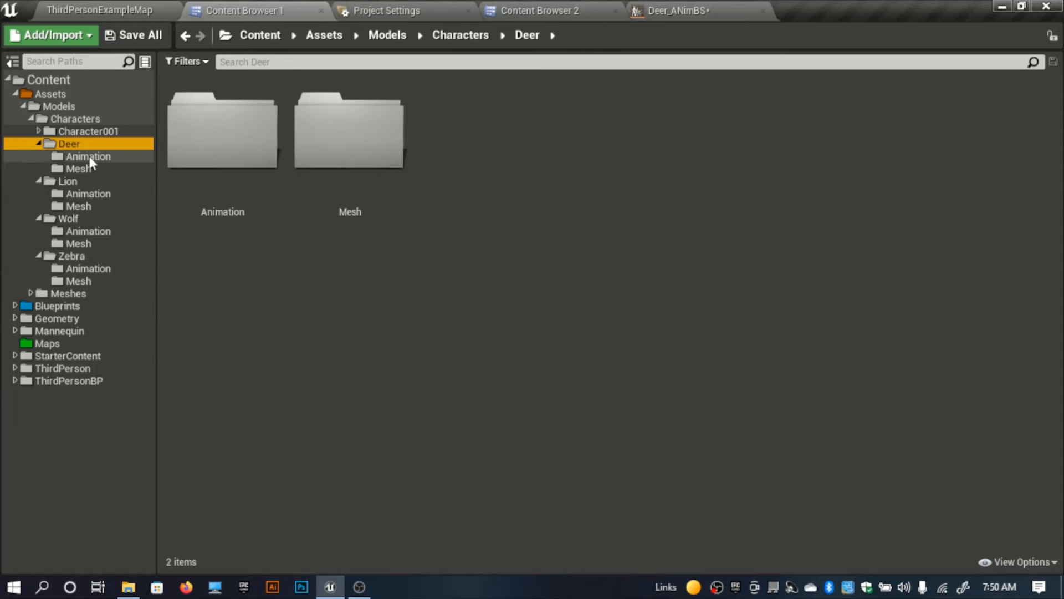
{"action": "left_click", "coordinate": [88, 156]}
{"action": "scroll", "coordinate": [355, 311], "scroll_direction": "down", "scroll_amount": 3}
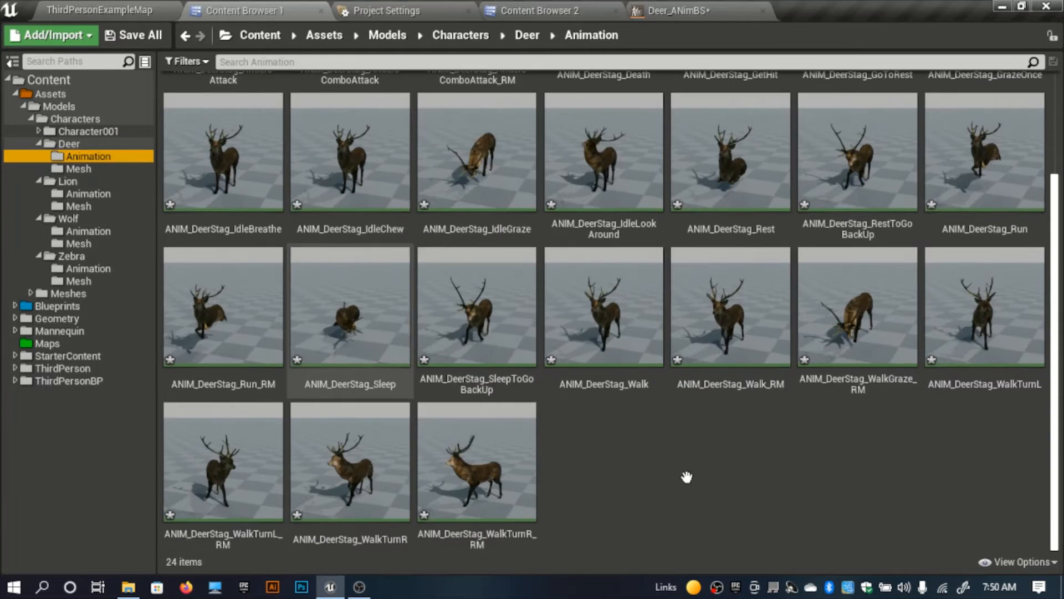
{"action": "left_click", "coordinate": [705, 8]}
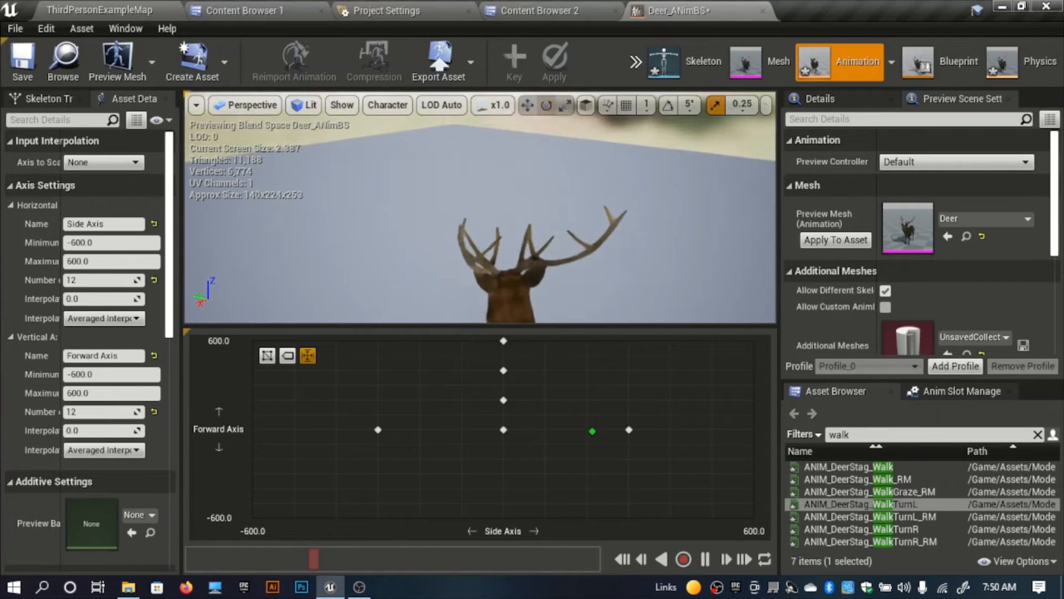
Step: Save the deer's Blend Space and open Lion_AnimBS from the Animals Blendspaces folder
{"action": "left_click", "coordinate": [22, 58]}
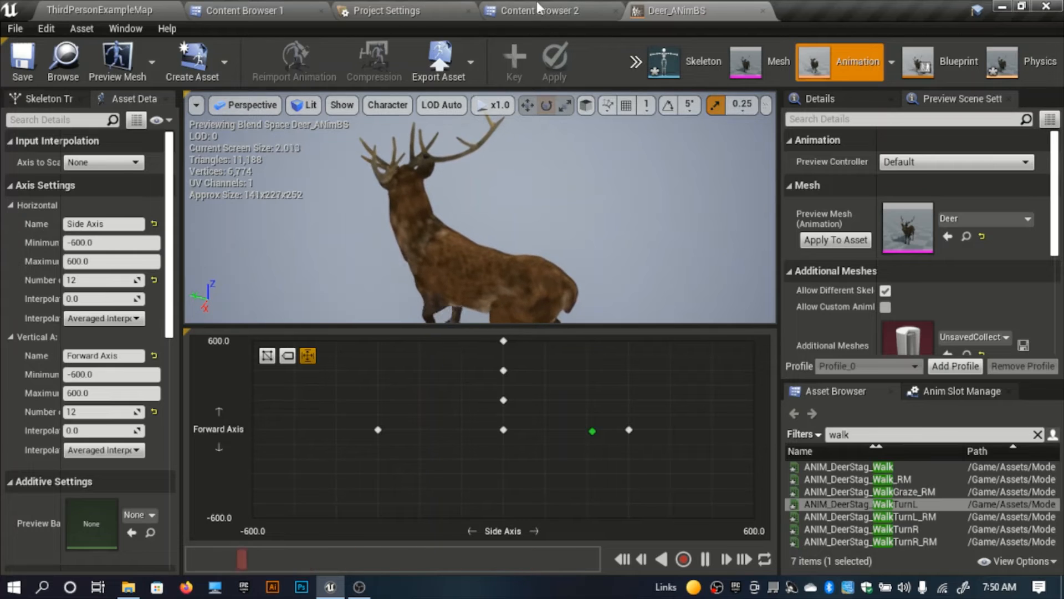
{"action": "left_click", "coordinate": [283, 10]}
{"action": "left_click", "coordinate": [532, 10]}
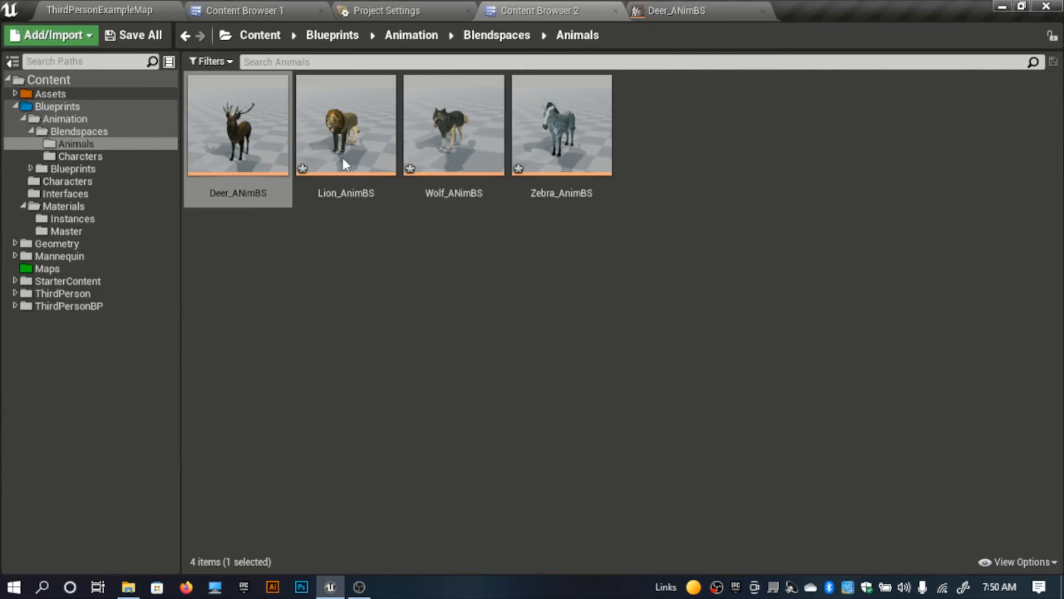
{"action": "double_click", "coordinate": [342, 158]}
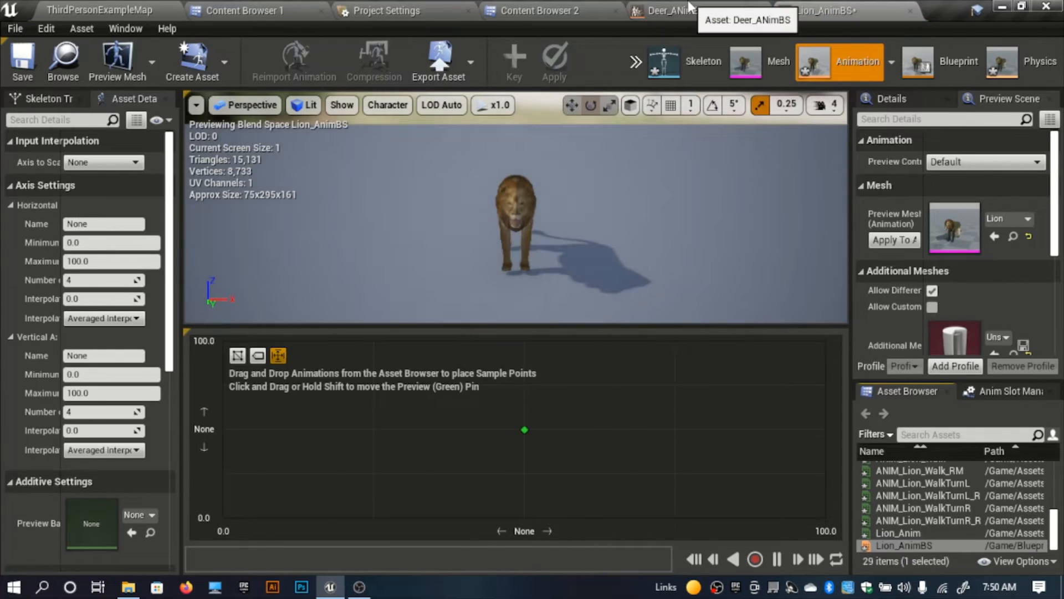
{"action": "left_click", "coordinate": [737, 10]}
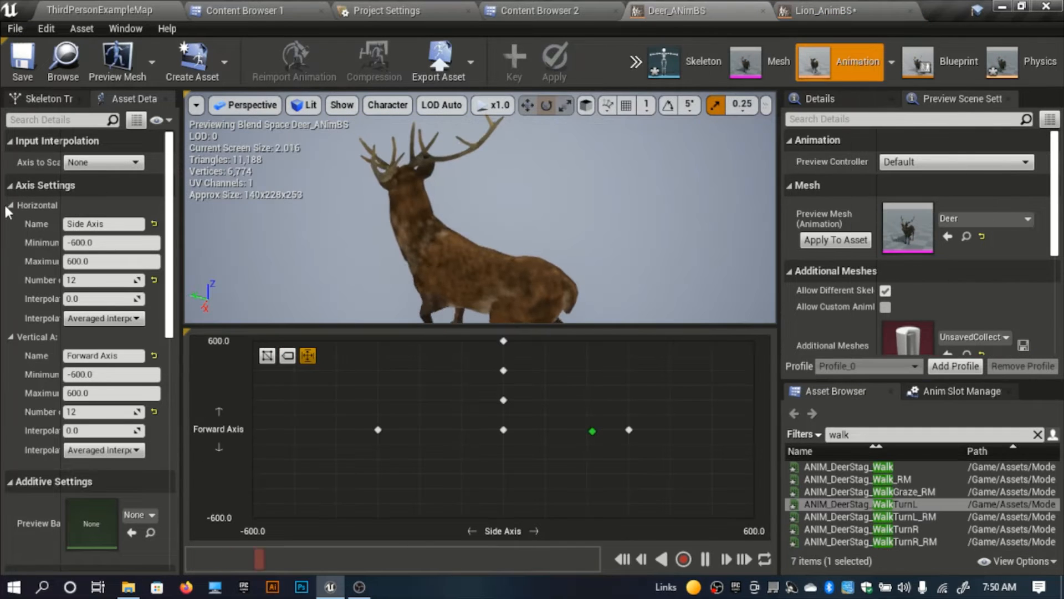
{"action": "right_click", "coordinate": [48, 201]}
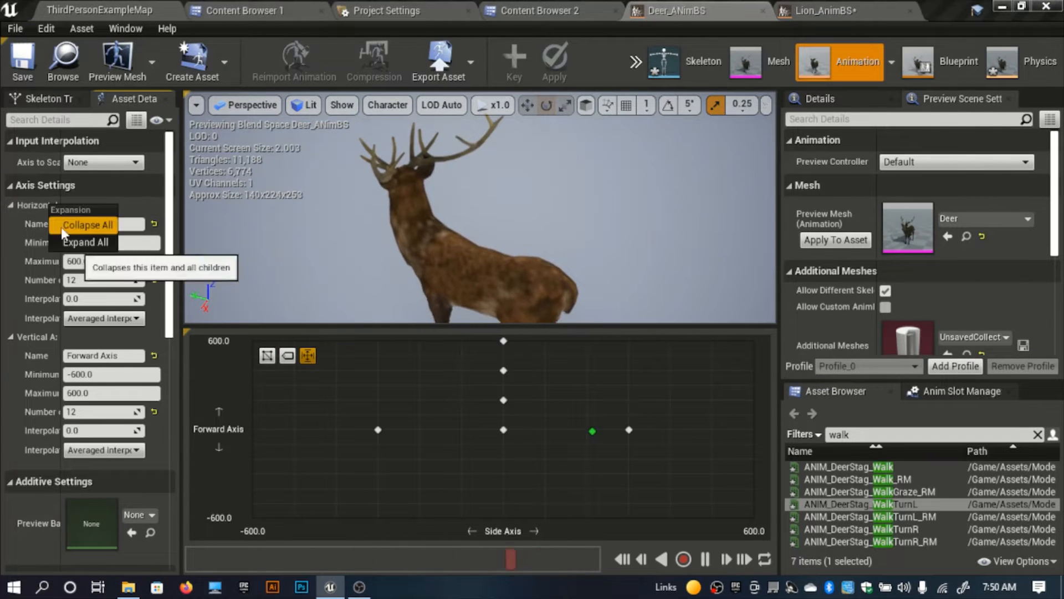
{"action": "left_click", "coordinate": [34, 224]}
{"action": "right_click", "coordinate": [36, 210]}
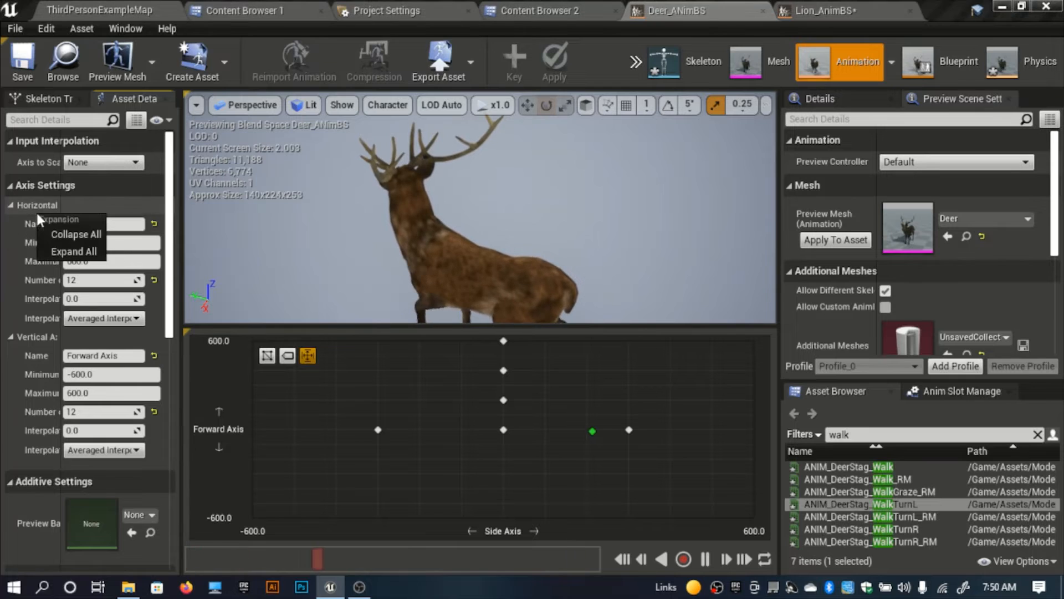
{"action": "right_click", "coordinate": [31, 188]}
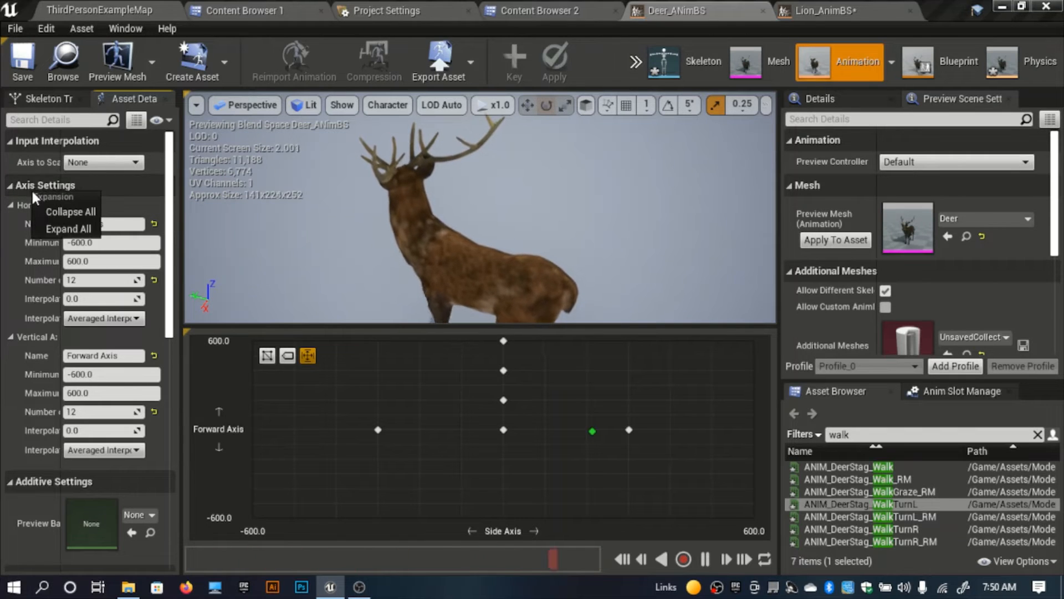
{"action": "left_click", "coordinate": [8, 259]}
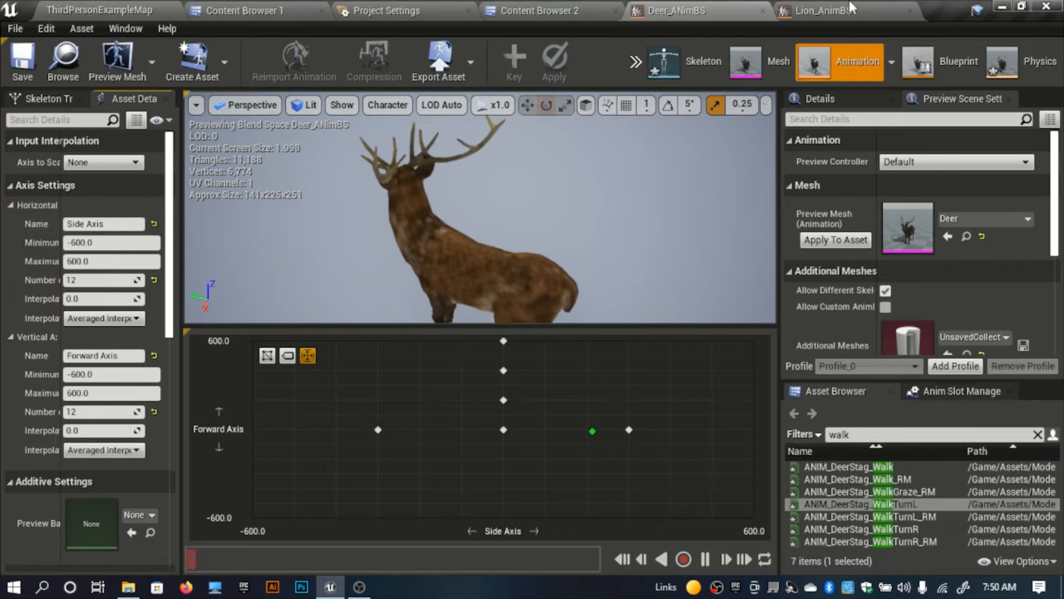
Step: Examine the lion model up close in the Lion_AnimBS preview
{"action": "left_click", "coordinate": [852, 8]}
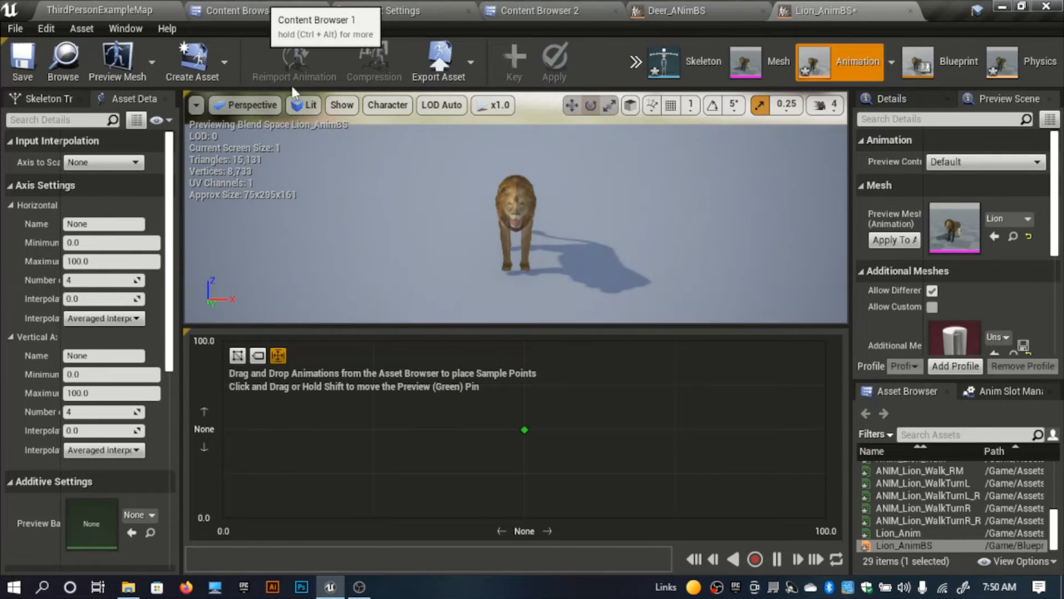
{"action": "left_click", "coordinate": [236, 10]}
{"action": "left_click", "coordinate": [530, 9]}
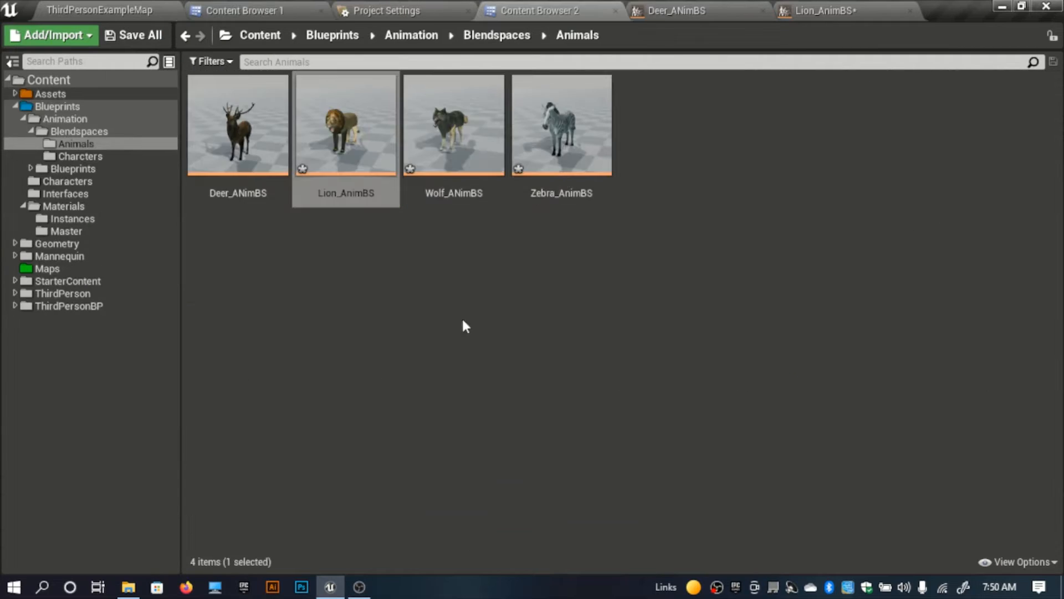
{"action": "left_click", "coordinate": [821, 12]}
{"action": "right_click_drag", "start_coordinate": [515, 208], "coordinate": [513, 238]}
{"action": "key", "text": "s"}
{"action": "right_click_drag", "start_coordinate": [636, 204], "coordinate": [593, 230]}
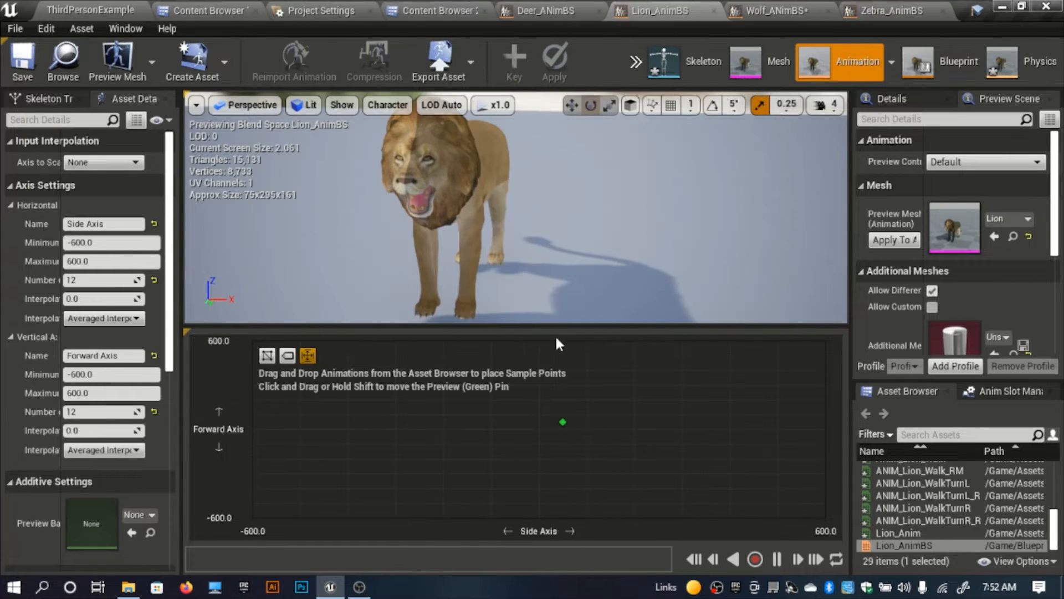
{"action": "right_click_drag", "start_coordinate": [555, 266], "coordinate": [543, 233]}
{"action": "key", "text": "w"}
{"action": "key", "text": "s"}
Step: Check the axis settings of the wolf, zebra and lion Blend Spaces against each other
{"action": "left_click", "coordinate": [794, 15]}
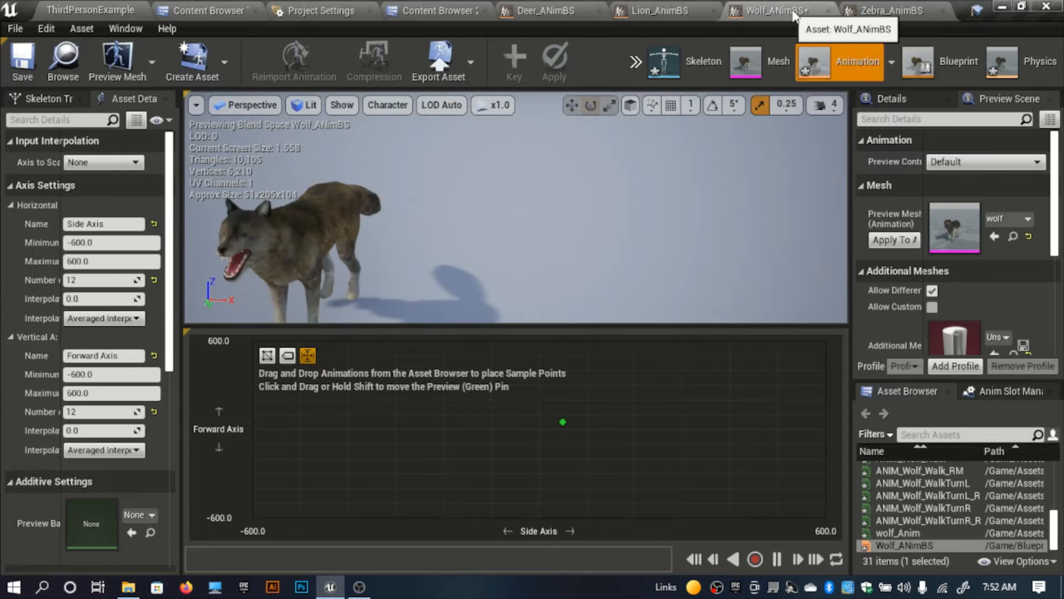
{"action": "left_click", "coordinate": [859, 10]}
{"action": "left_click", "coordinate": [774, 6]}
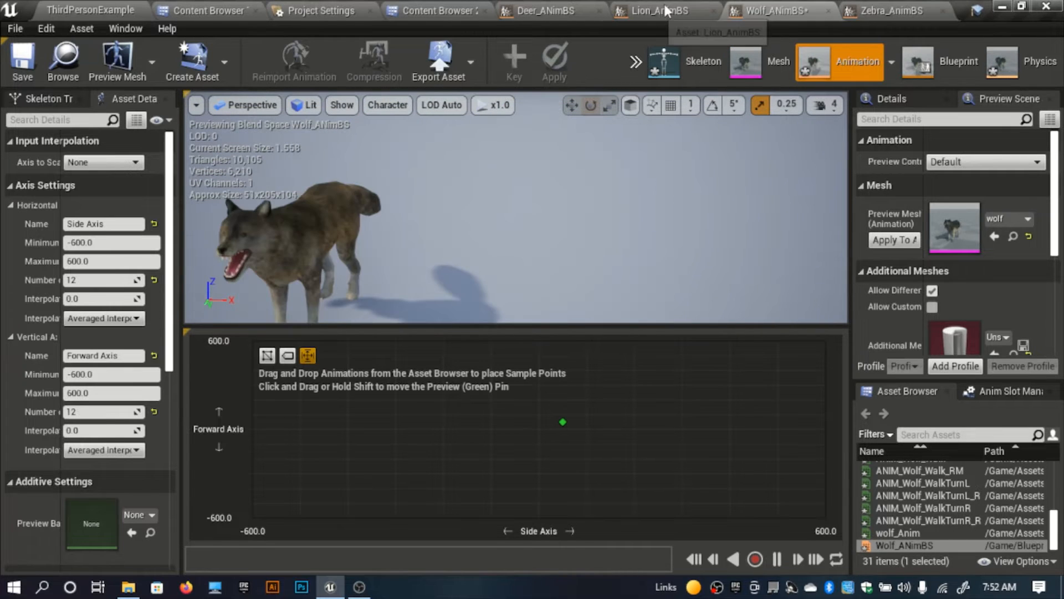
{"action": "left_click", "coordinate": [654, 10]}
{"action": "left_click", "coordinate": [791, 6]}
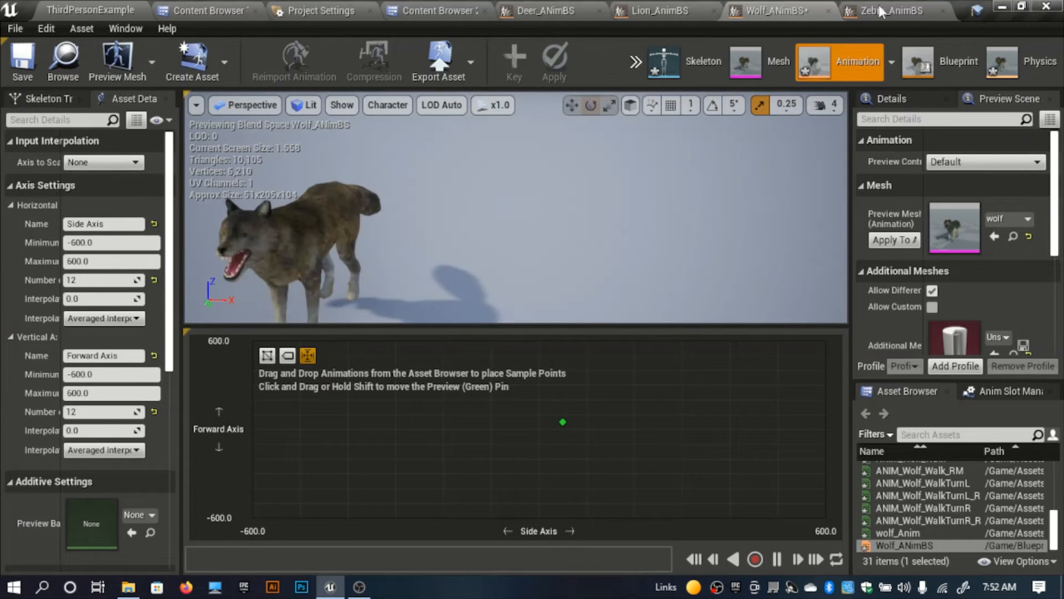
{"action": "left_click", "coordinate": [880, 8]}
{"action": "left_click", "coordinate": [660, 11]}
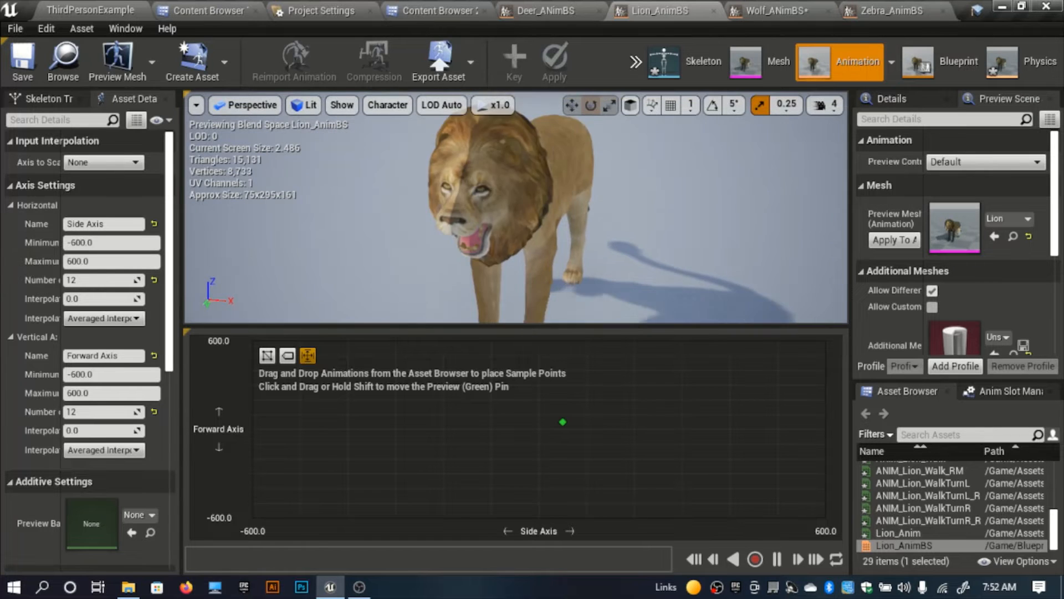
Step: Find the lion's idle animation and place ANIM_Lion_IdleBreathe at Side Axis 0 and Forward Axis 0
{"action": "right_click_drag", "start_coordinate": [533, 214], "coordinate": [541, 242]}
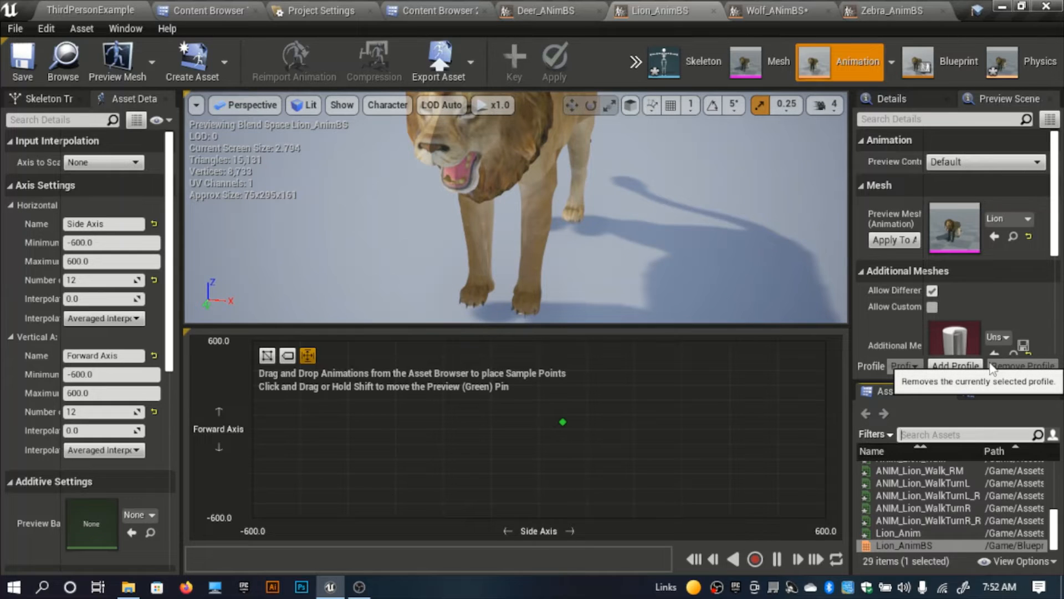
{"action": "type", "text": "idle"}
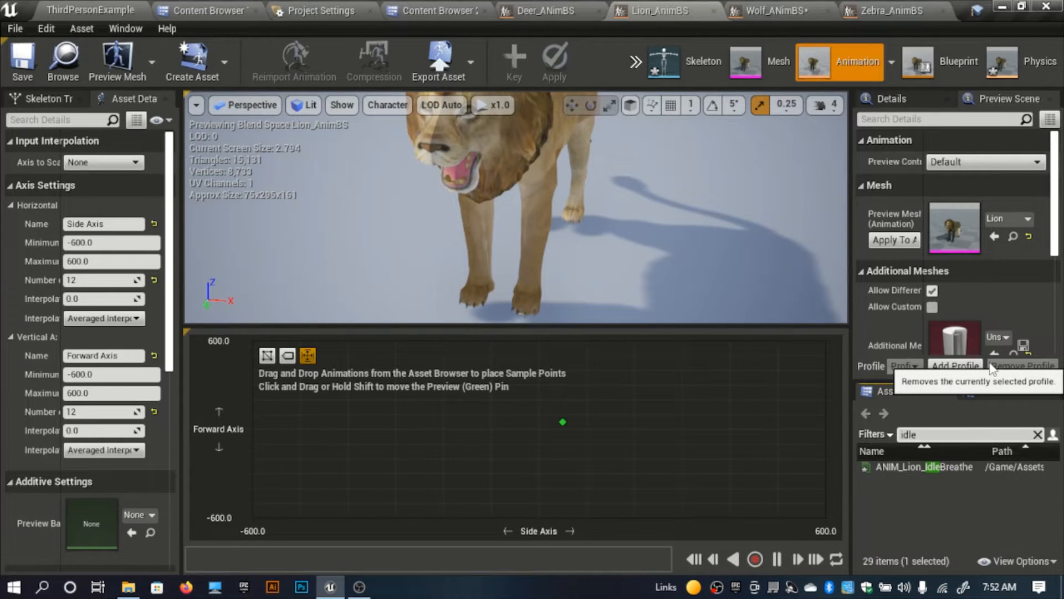
{"action": "left_click_drag", "start_coordinate": [937, 467], "coordinate": [539, 430]}
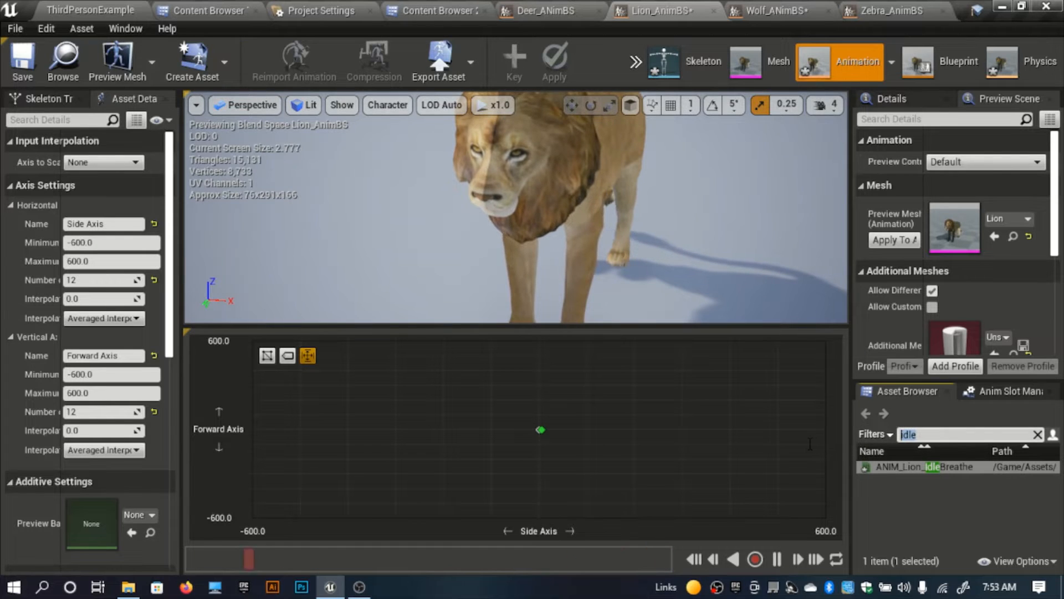
Step: Find the lion's walk animations and place ANIM_Lion_Walk at Side Axis 0 and Forward Axis about 200
{"action": "key", "text": "BackSpace"}
{"action": "type", "text": "wa"}
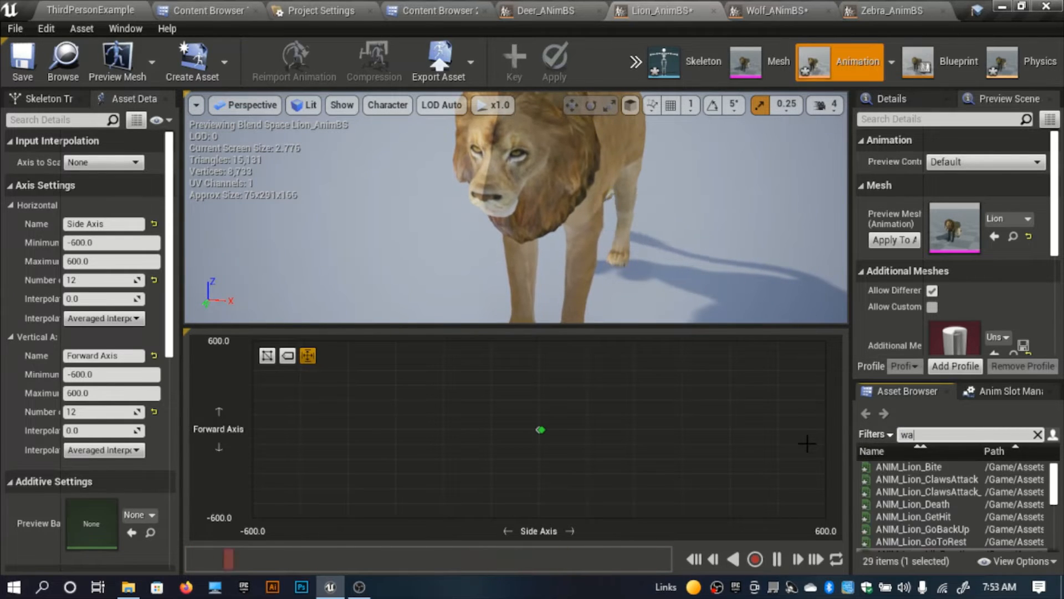
{"action": "type", "text": "lk"}
{"action": "left_click_drag", "start_coordinate": [953, 467], "coordinate": [543, 401]}
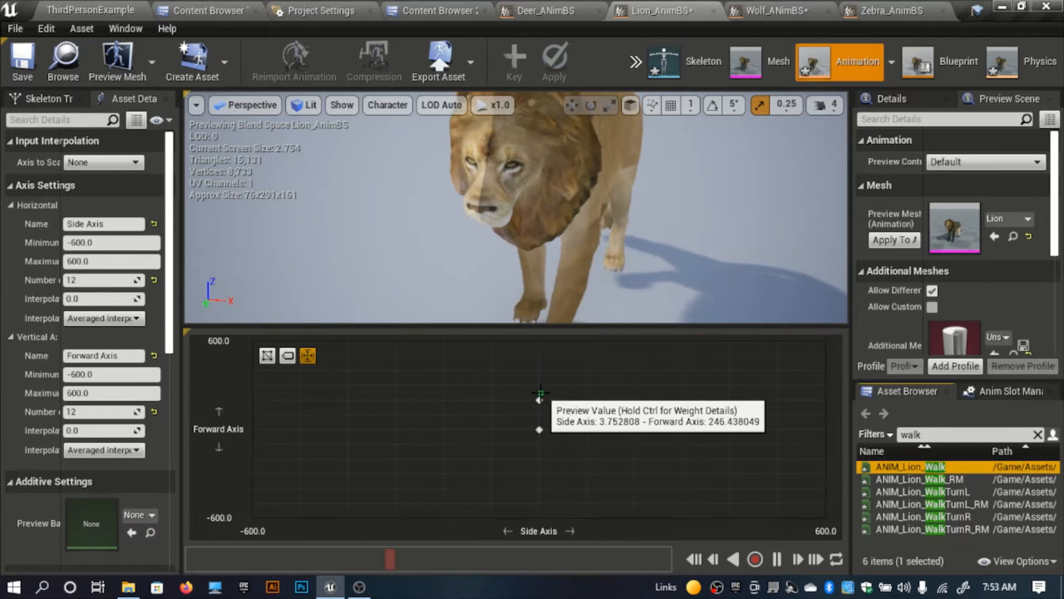
Step: Find the lion's run animations and place ANIM_Lion_Run at Side Axis 0, at Forward Axis about 400 and again at 600
{"action": "double_click", "coordinate": [930, 434]}
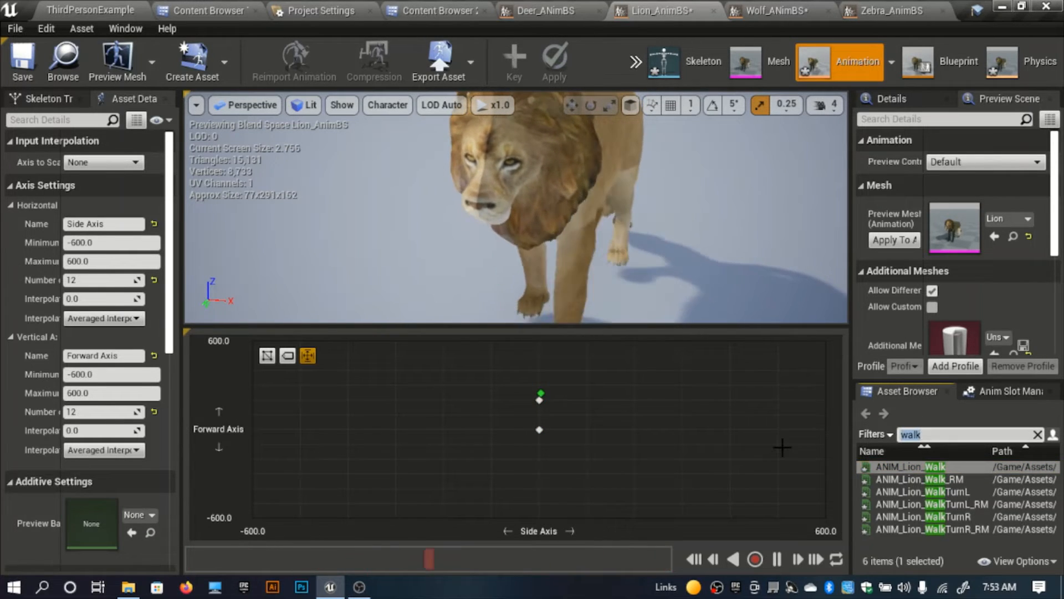
{"action": "type", "text": "run"}
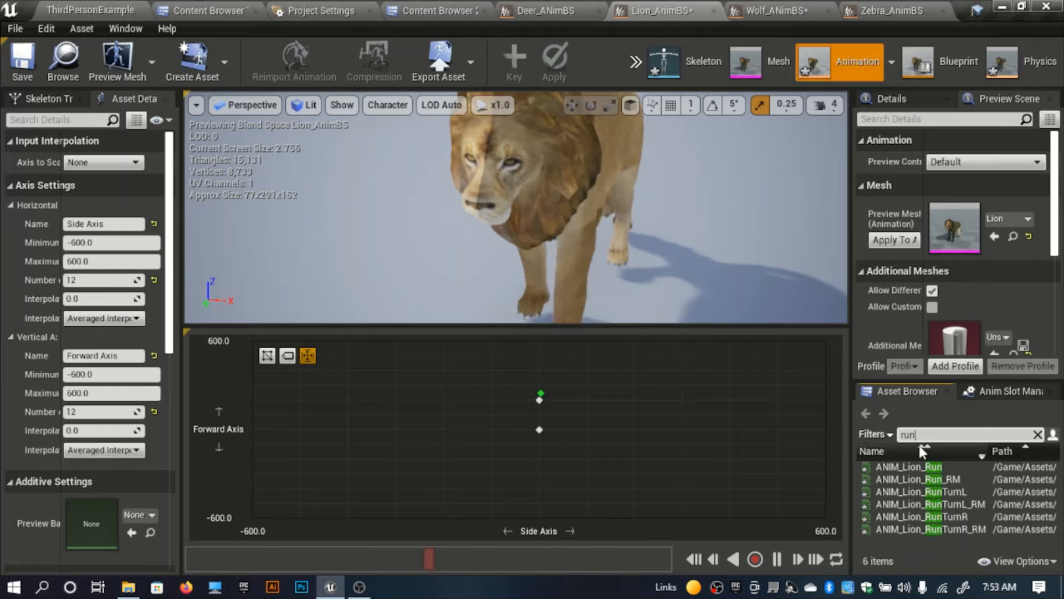
{"action": "left_click_drag", "start_coordinate": [909, 467], "coordinate": [577, 379]}
{"action": "left_click_drag", "start_coordinate": [957, 471], "coordinate": [540, 343]}
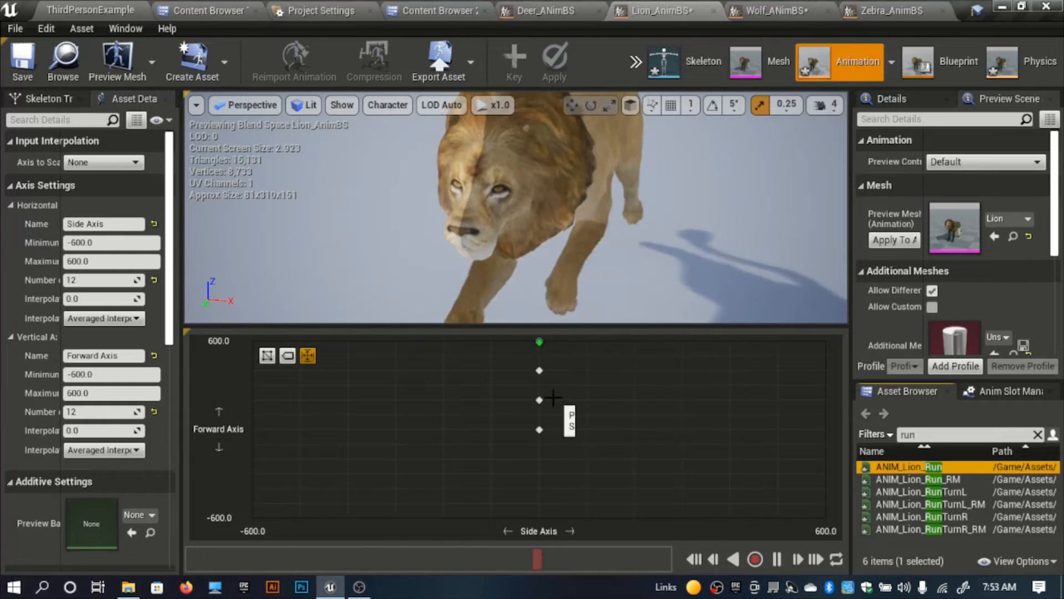
{"action": "left_click", "coordinate": [553, 397]}
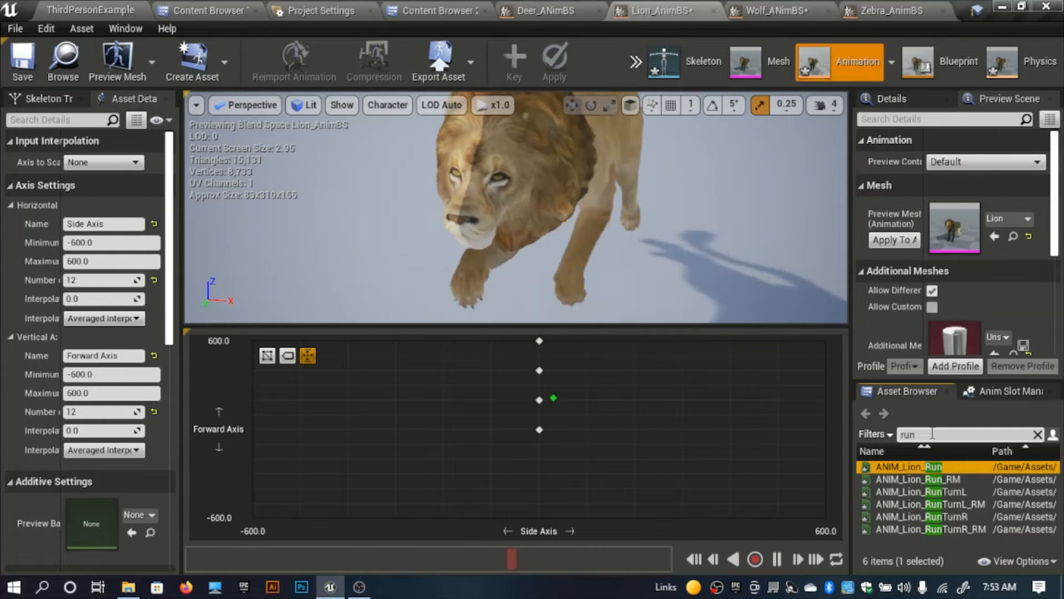
Step: Find the lion's walk turn animations and place ANIM_Lion_WalkTurnL at Side Axis about -300 and Forward Axis 0
{"action": "type", "text": "r"}
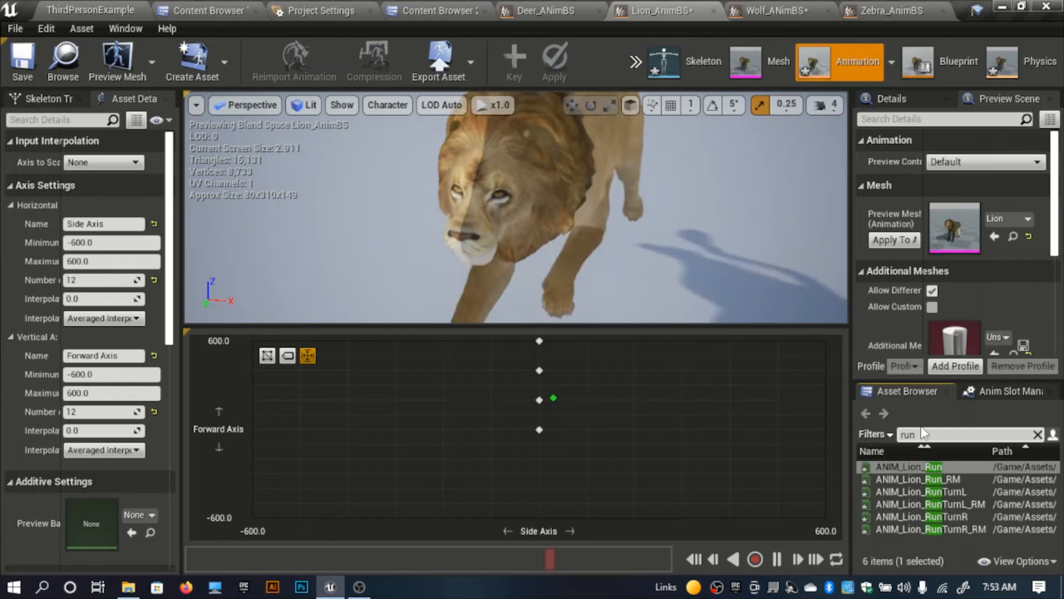
{"action": "type", "text": "walk"}
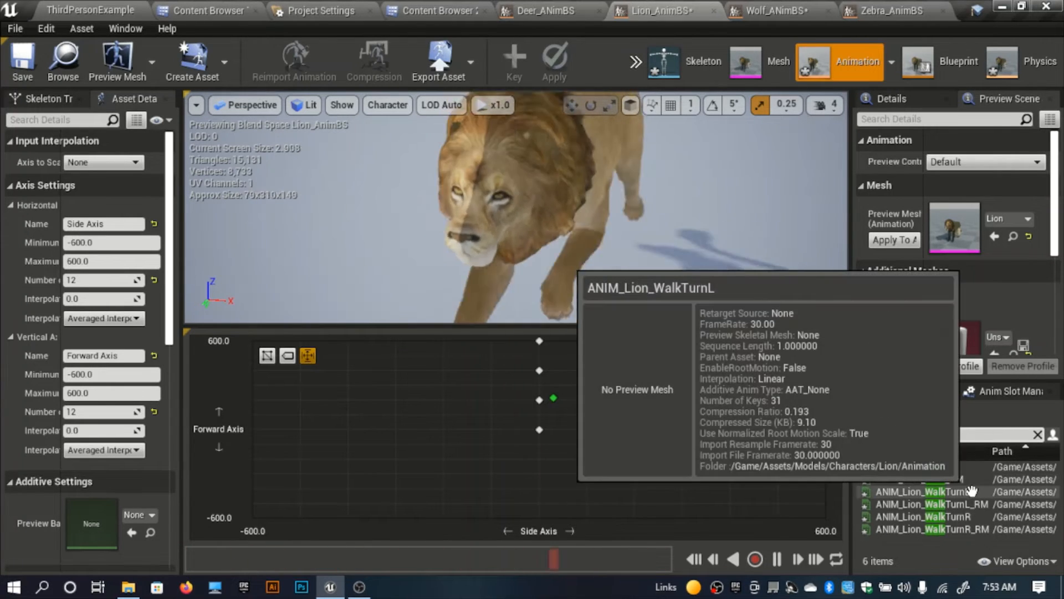
{"action": "left_click_drag", "start_coordinate": [943, 491], "coordinate": [396, 430]}
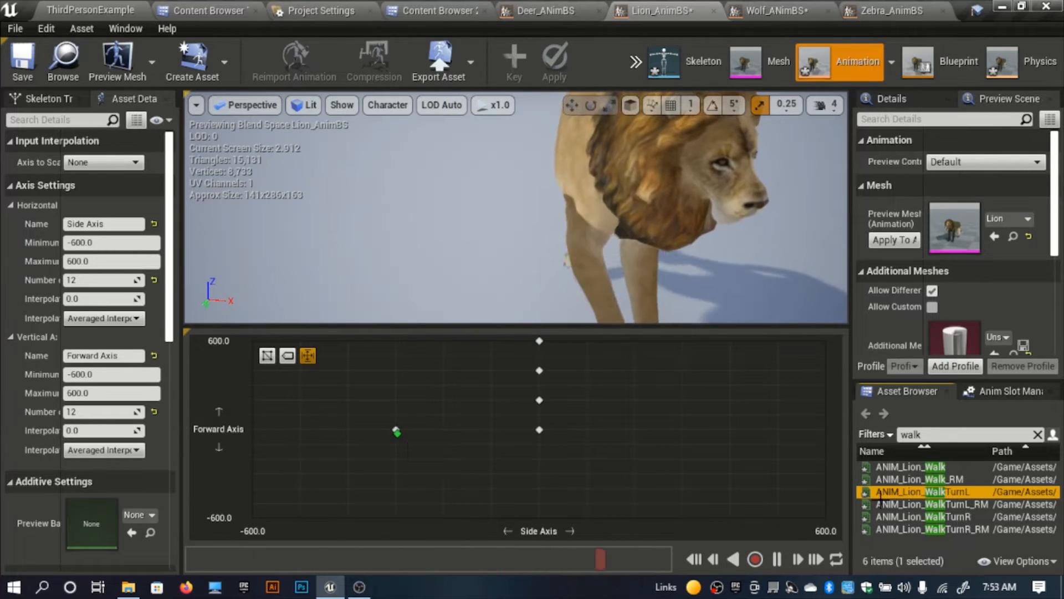
Step: Place ANIM_Lion_WalkTurnR at Side Axis about 300 and Forward Axis 0, and save the lion's Blend Space
{"action": "left_click_drag", "start_coordinate": [973, 523], "coordinate": [690, 432]}
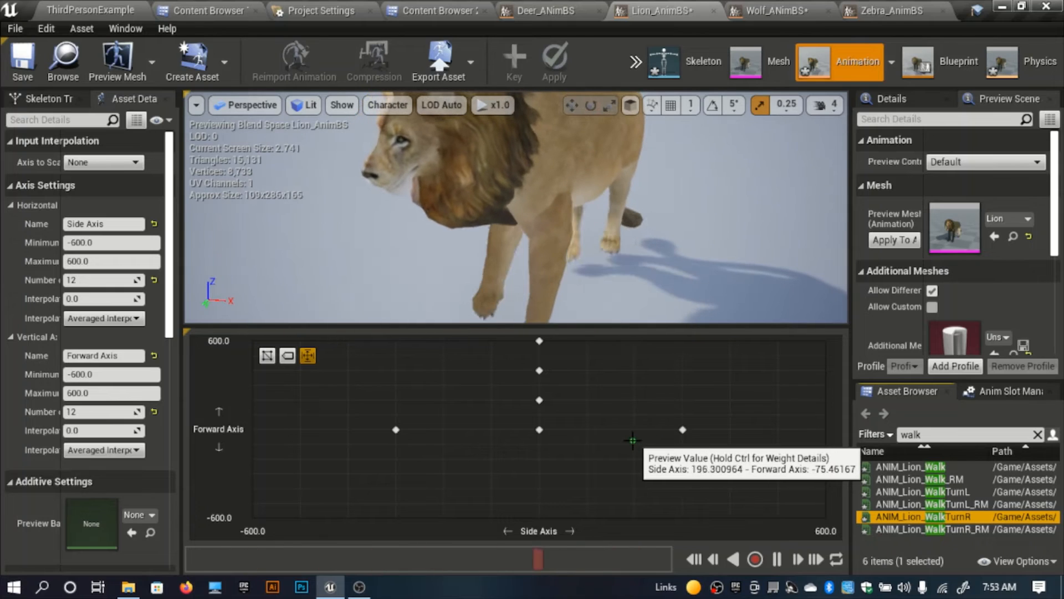
{"action": "left_click", "coordinate": [23, 61]}
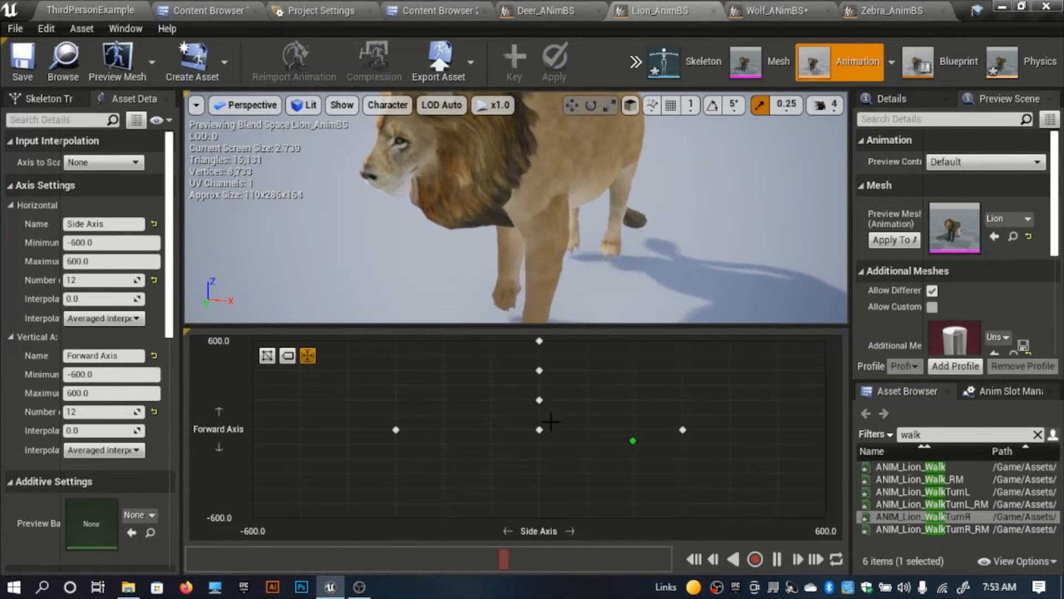
Step: In the wolf's Blend Space, try ANIM_Wolf_IdleAggressive and ANIM_Wolf_IdleBreathe at Side Axis 0 and Forward Axis 0, settling on ANIM_Wolf_IdleLookAround
{"action": "left_click", "coordinate": [765, 10]}
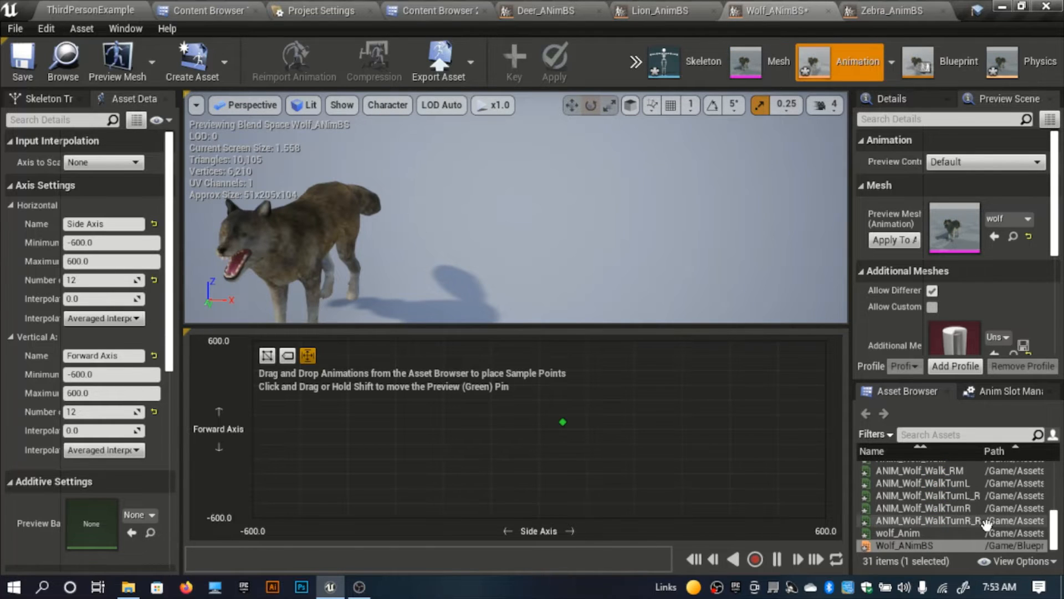
{"action": "scroll", "coordinate": [1010, 509], "scroll_direction": "up", "scroll_amount": 2}
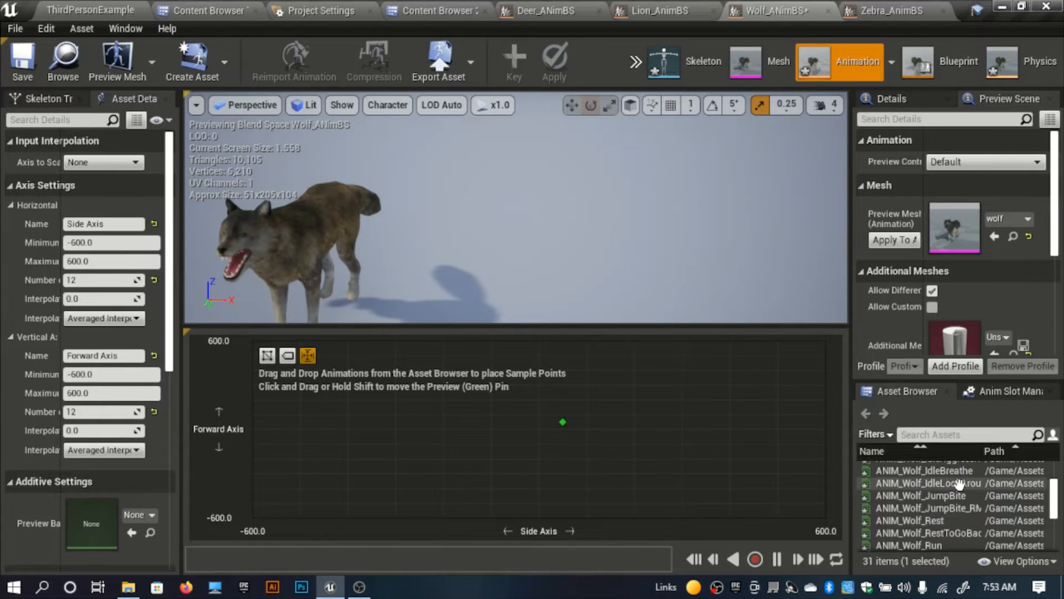
{"action": "scroll", "coordinate": [959, 484], "scroll_direction": "up", "scroll_amount": 3}
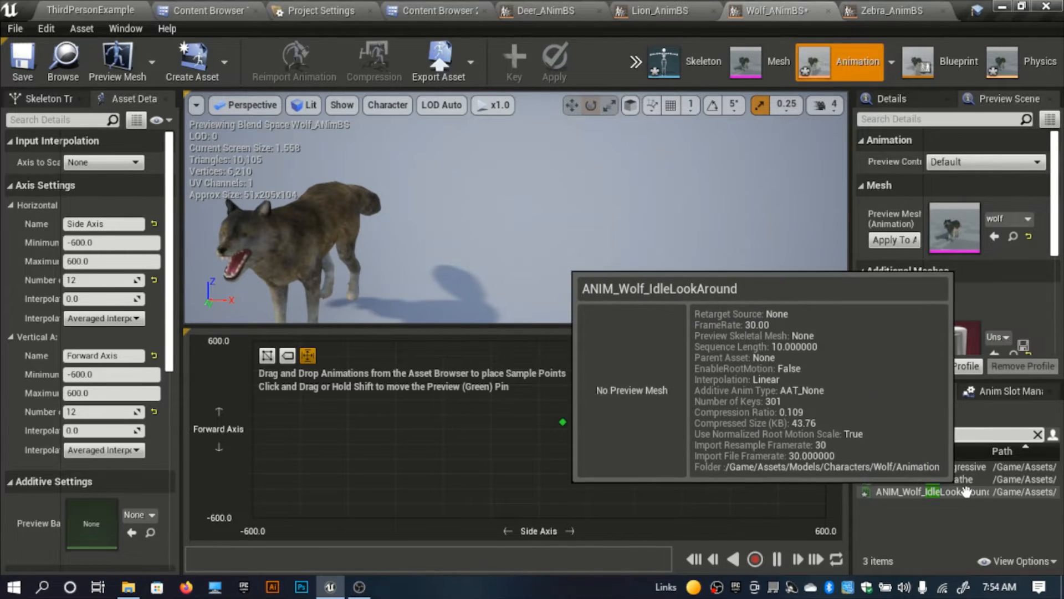
{"action": "left_click_drag", "start_coordinate": [971, 469], "coordinate": [549, 431]}
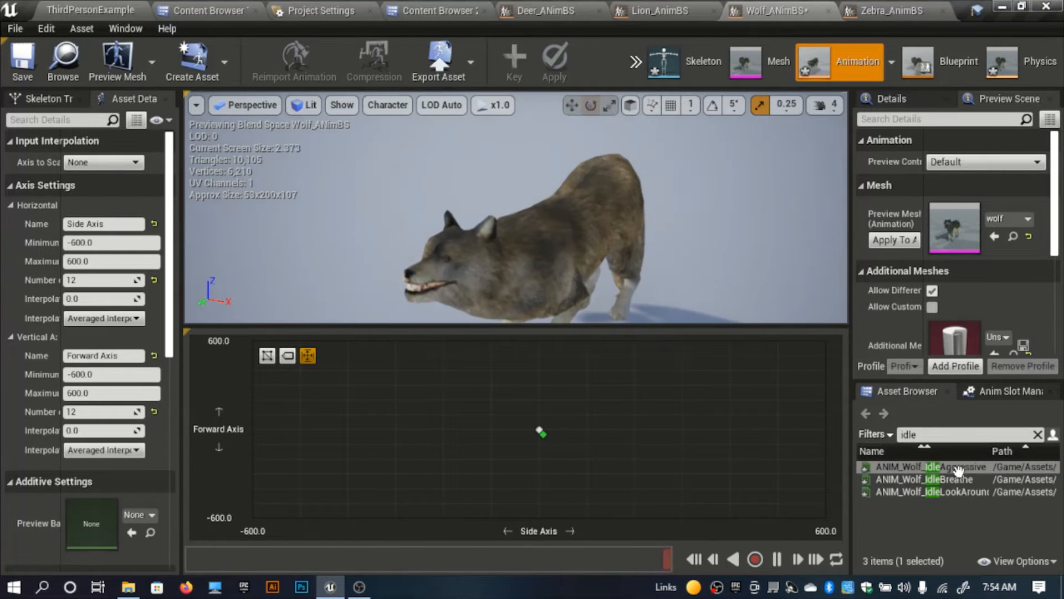
{"action": "left_click_drag", "start_coordinate": [954, 479], "coordinate": [542, 431]}
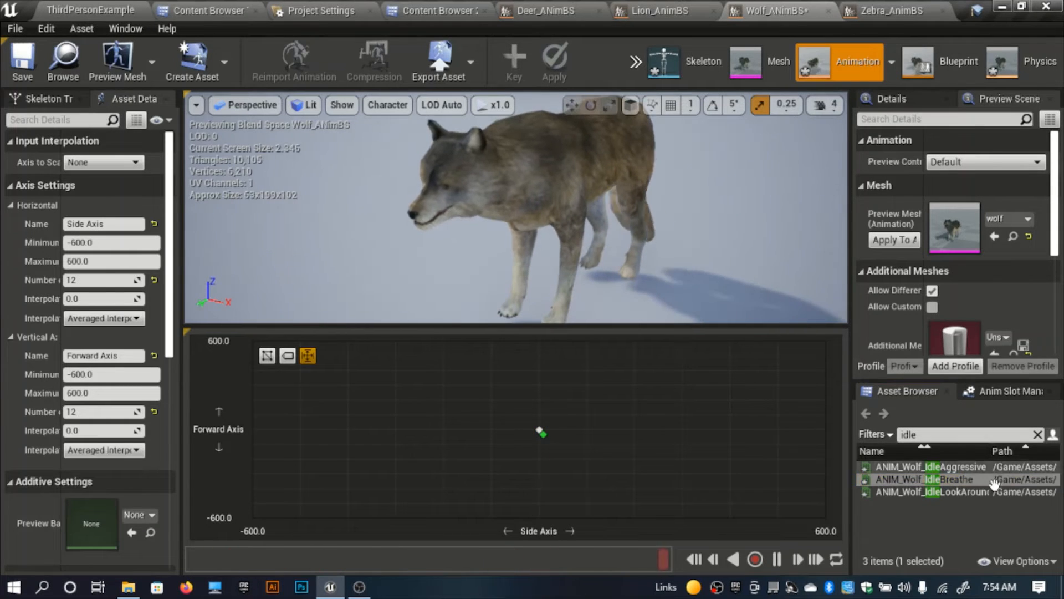
{"action": "left_click_drag", "start_coordinate": [963, 491], "coordinate": [540, 430]}
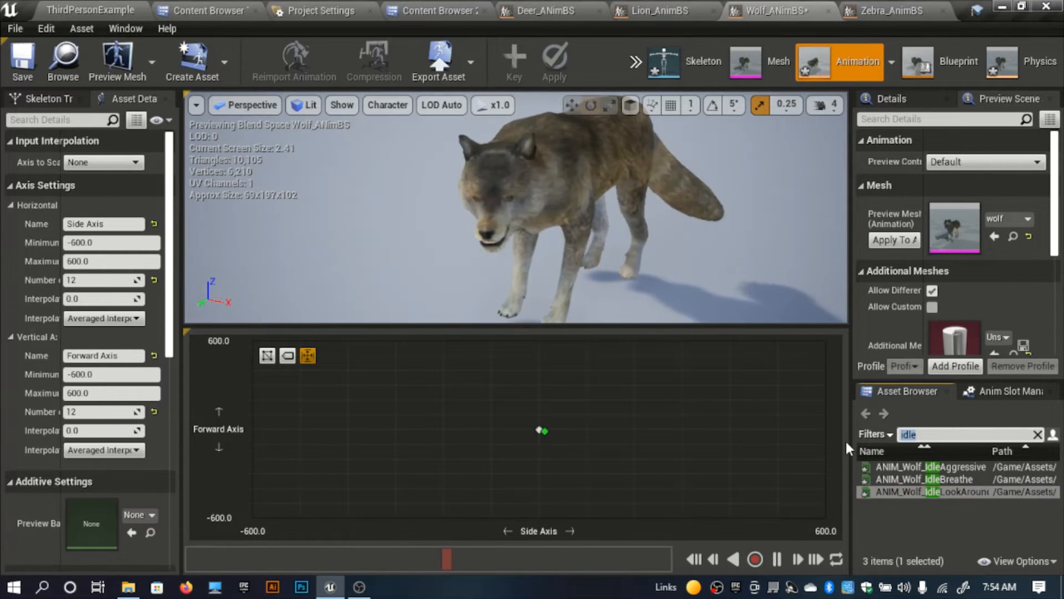
Step: Find the wolf's walk animations and place ANIM_Wolf_Walk at Side Axis 0 and Forward Axis about 200
{"action": "type", "text": "walk"}
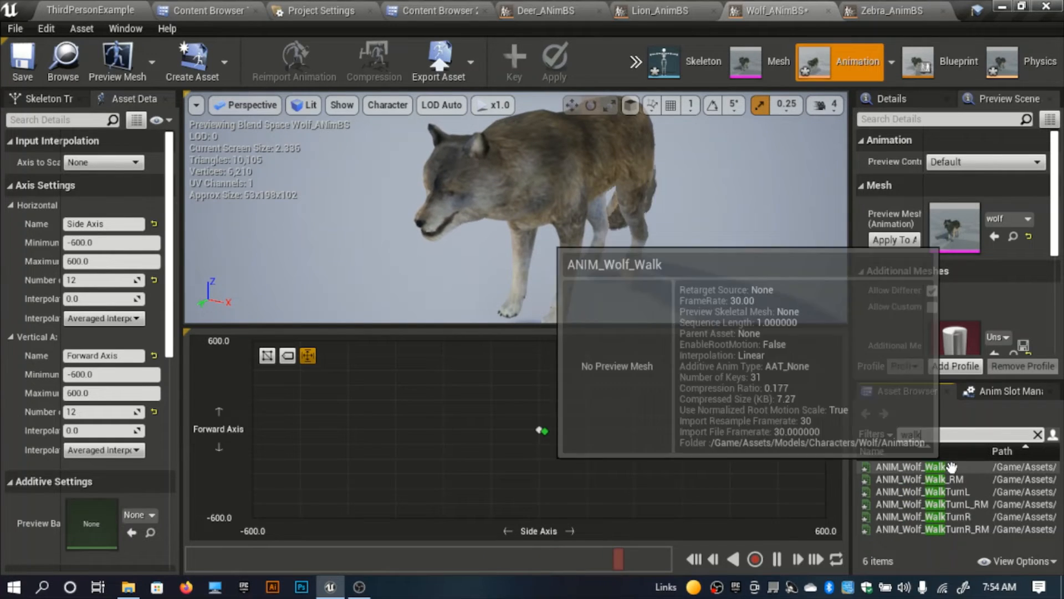
{"action": "left_click_drag", "start_coordinate": [952, 467], "coordinate": [541, 400]}
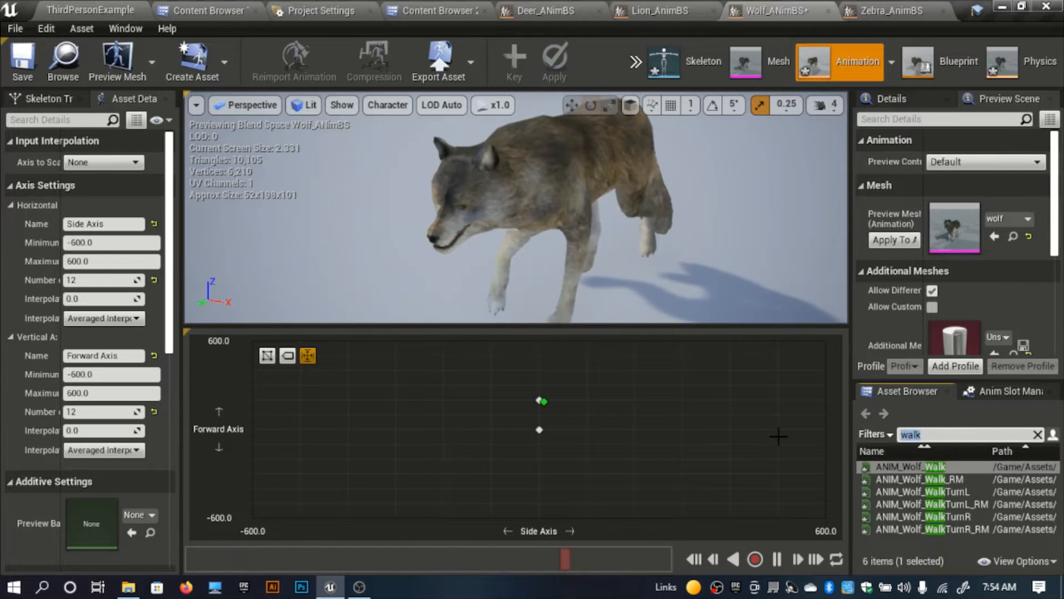
Step: Find the wolf's run animations and place ANIM_Wolf_Run at Side Axis 0, at Forward Axis about 400 and again at 600
{"action": "type", "text": "run"}
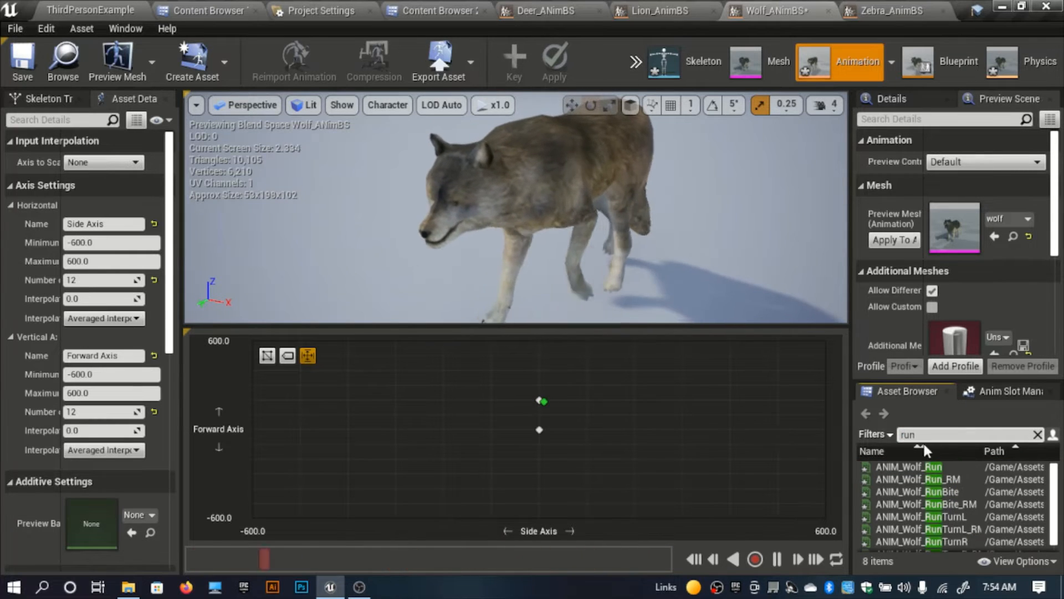
{"action": "left_click_drag", "start_coordinate": [954, 466], "coordinate": [544, 375]}
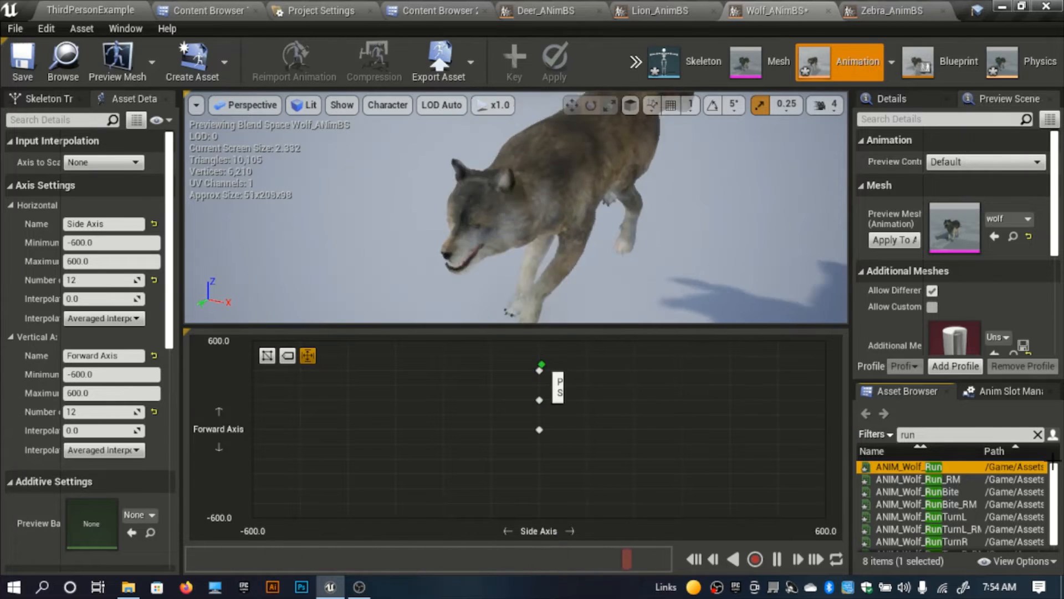
{"action": "left_click_drag", "start_coordinate": [931, 467], "coordinate": [539, 341]}
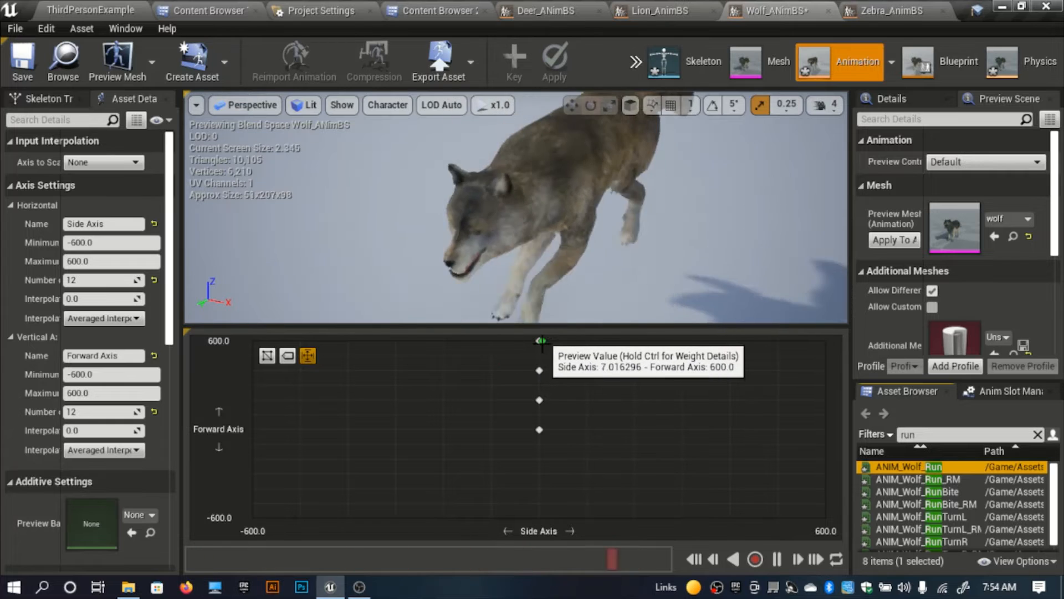
Step: Find the wolf's turn animations and try ANIM_Wolf_RunTurnL at Side Axis about -300 and Forward Axis 0
{"action": "left_click", "coordinate": [951, 433]}
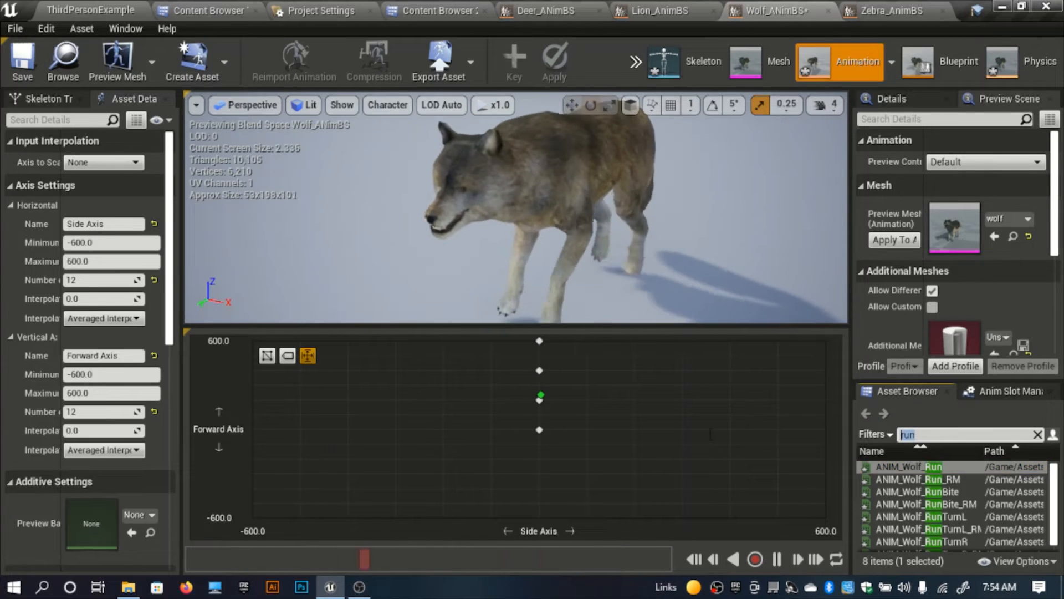
{"action": "type", "text": "tur"}
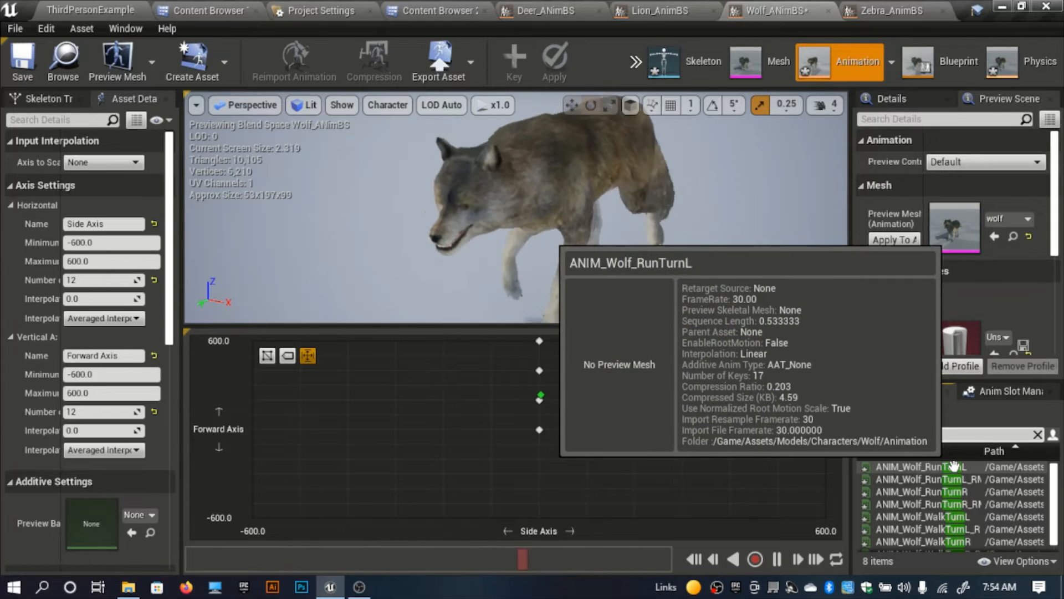
{"action": "left_click_drag", "start_coordinate": [954, 465], "coordinate": [404, 432]}
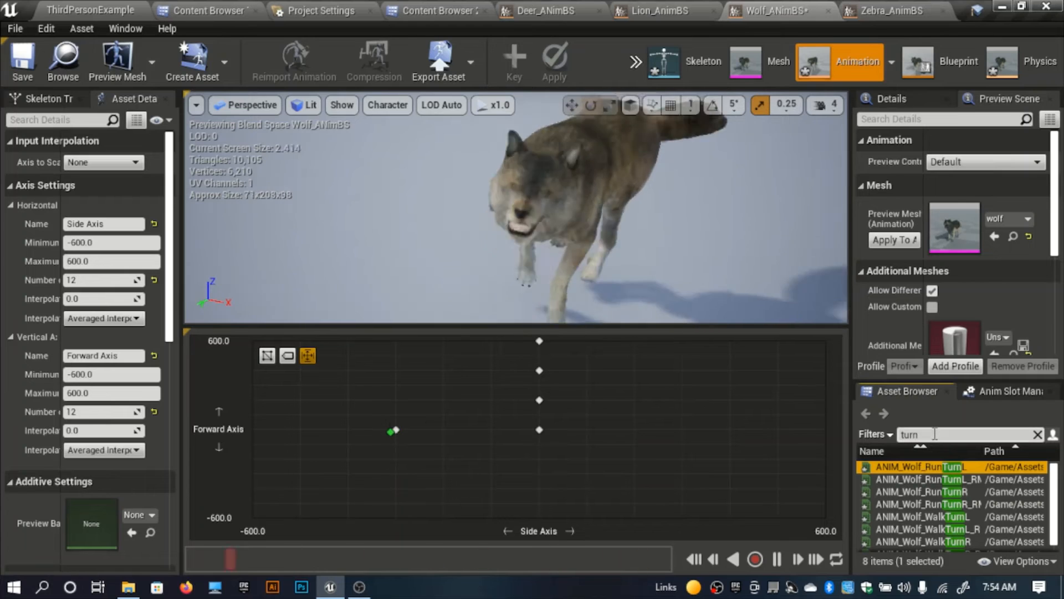
Step: Find the wolf's walk turns and place ANIM_Wolf_WalkTurnL at Side Axis about -300 and ANIM_Wolf_WalkTurnR at about 300, both at Forward Axis 0
{"action": "type", "text": "w"}
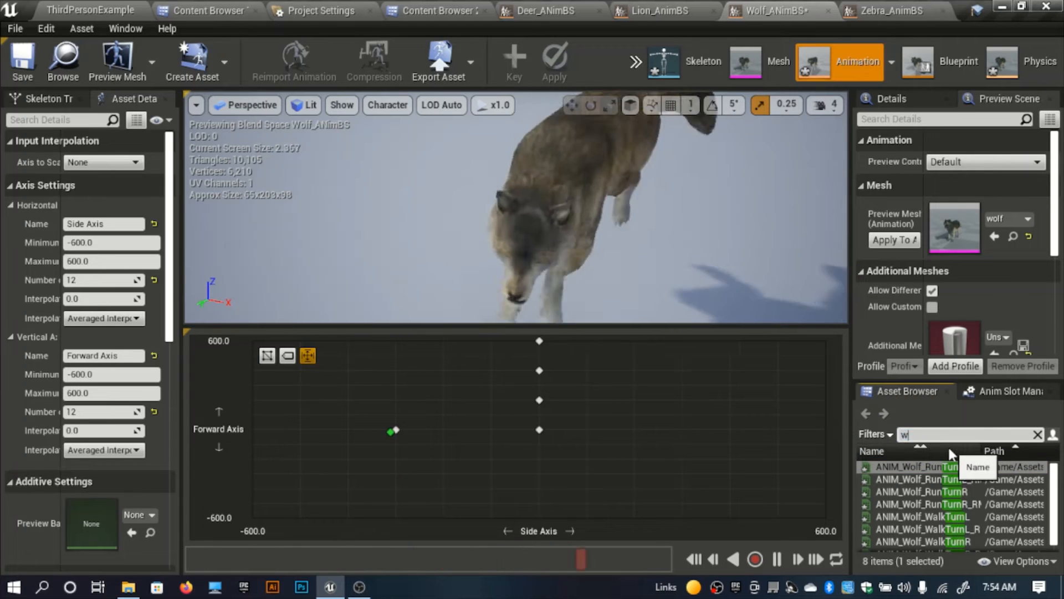
{"action": "type", "text": "alk"}
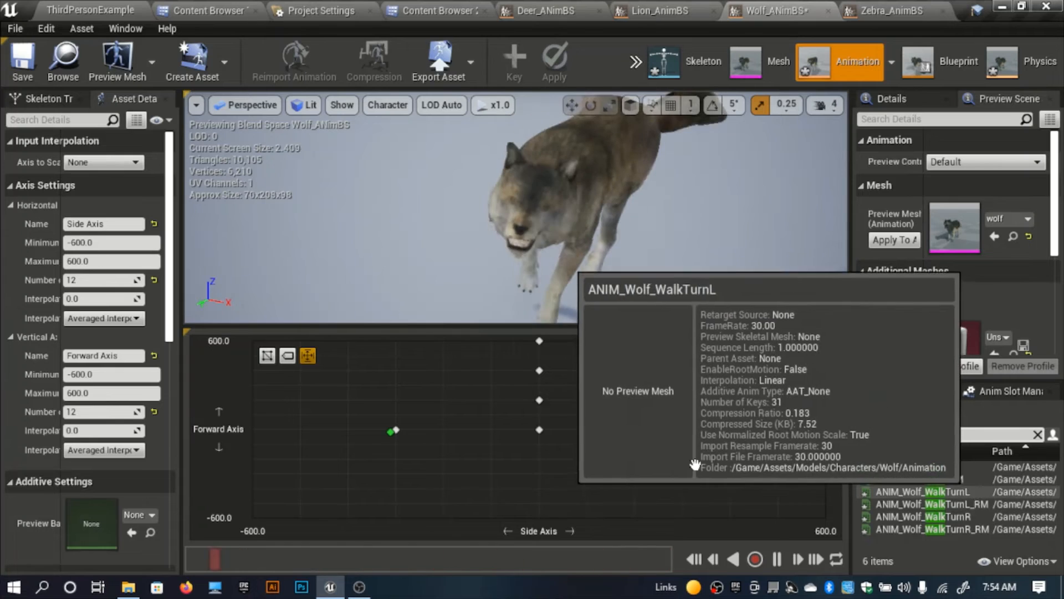
{"action": "left_click_drag", "start_coordinate": [976, 492], "coordinate": [398, 431]}
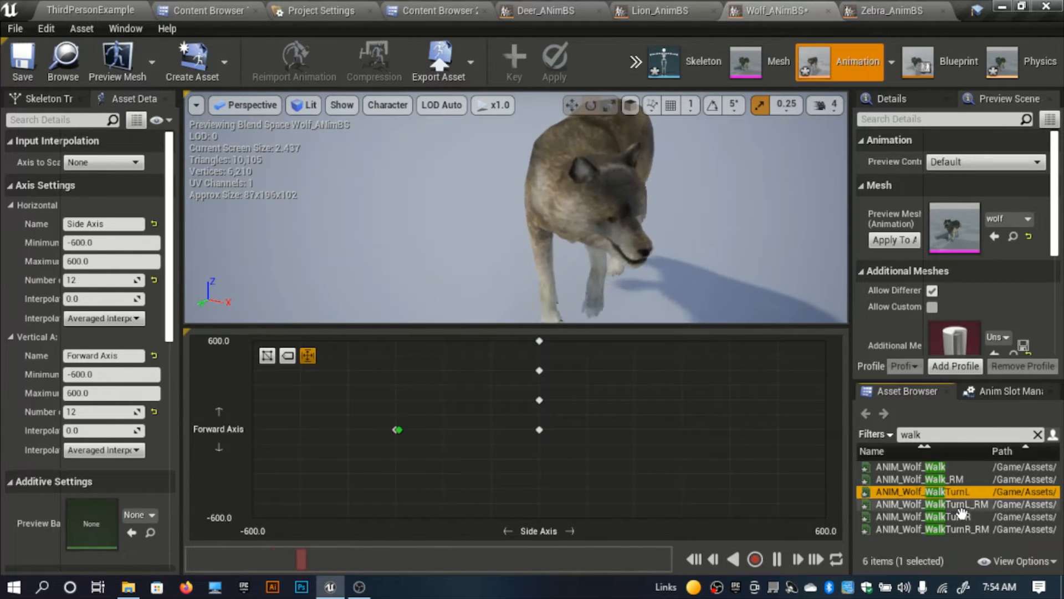
{"action": "left_click_drag", "start_coordinate": [962, 513], "coordinate": [683, 430]}
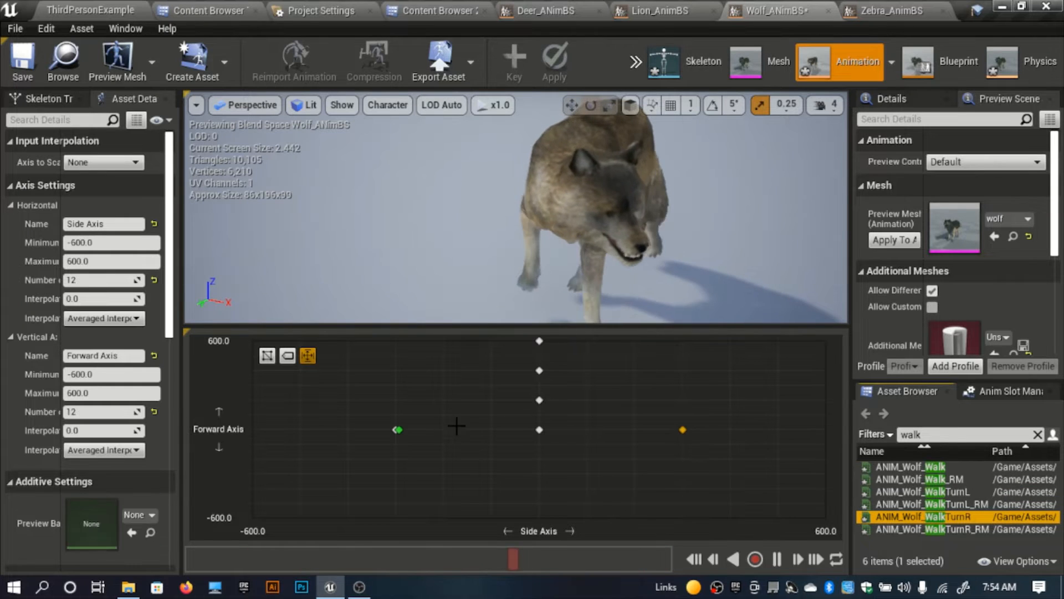
Step: Preview the wolf's blend at high forward and negative side values, and save the Blend Space
{"action": "mouse_move", "coordinate": [400, 429]}
{"action": "left_mouse_down"}
{"action": "mouse_move", "coordinate": [684, 433]}
{"action": "mouse_move", "coordinate": [399, 433]}
{"action": "mouse_move", "coordinate": [533, 435]}
{"action": "mouse_move", "coordinate": [535, 398]}
{"action": "mouse_move", "coordinate": [452, 340]}
{"action": "left_mouse_up"}
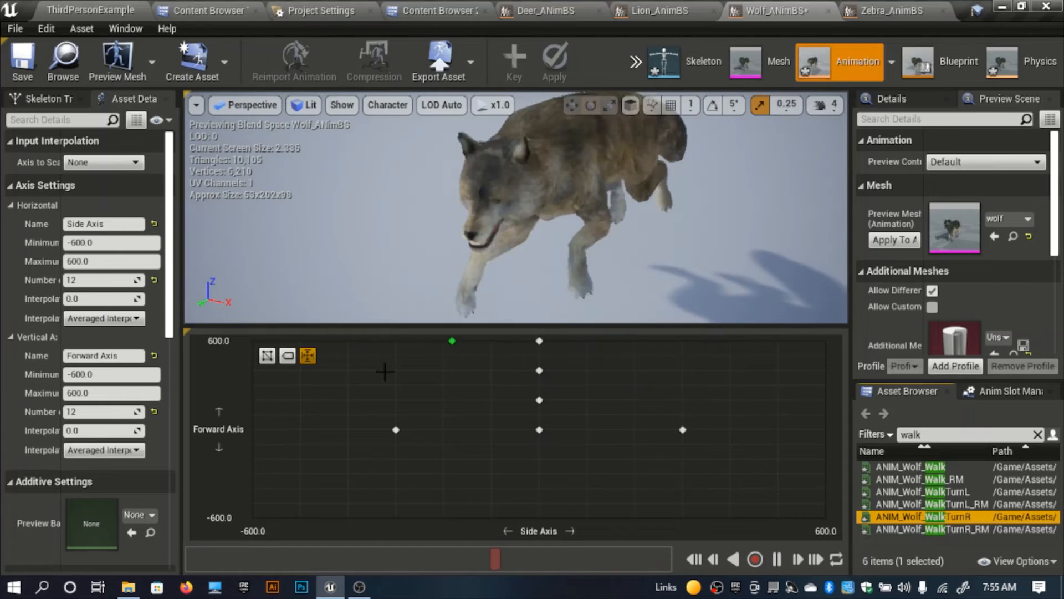
{"action": "left_click", "coordinate": [384, 369]}
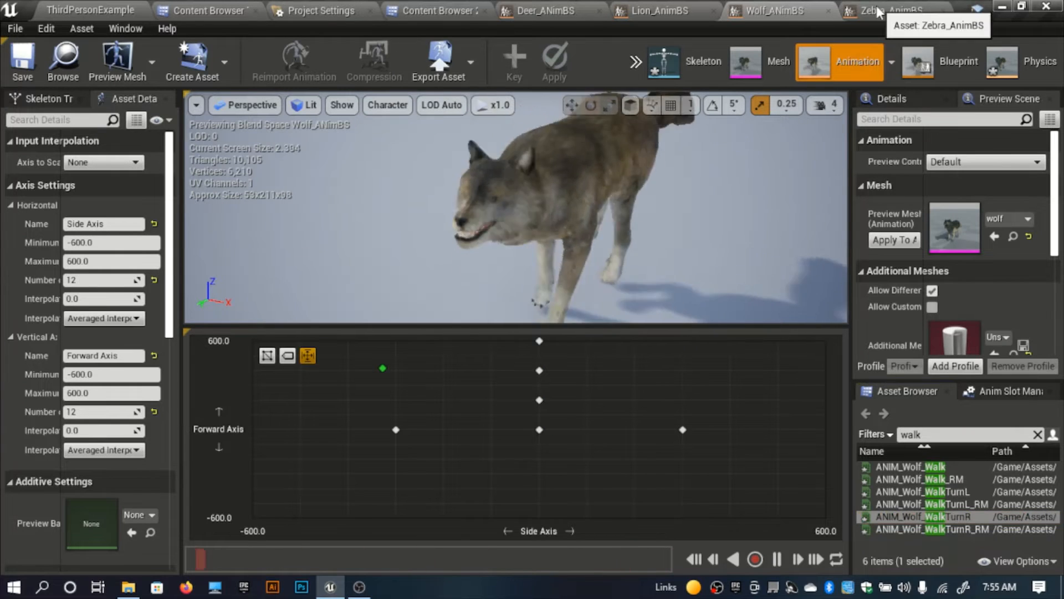
Step: In the zebra's Blend Space, find the idle animations and place ANIM_Zebra_IdleLookAround at Side Axis 0 and Forward Axis 0
{"action": "left_click", "coordinate": [880, 11]}
{"action": "right_click_drag", "start_coordinate": [503, 191], "coordinate": [480, 176]}
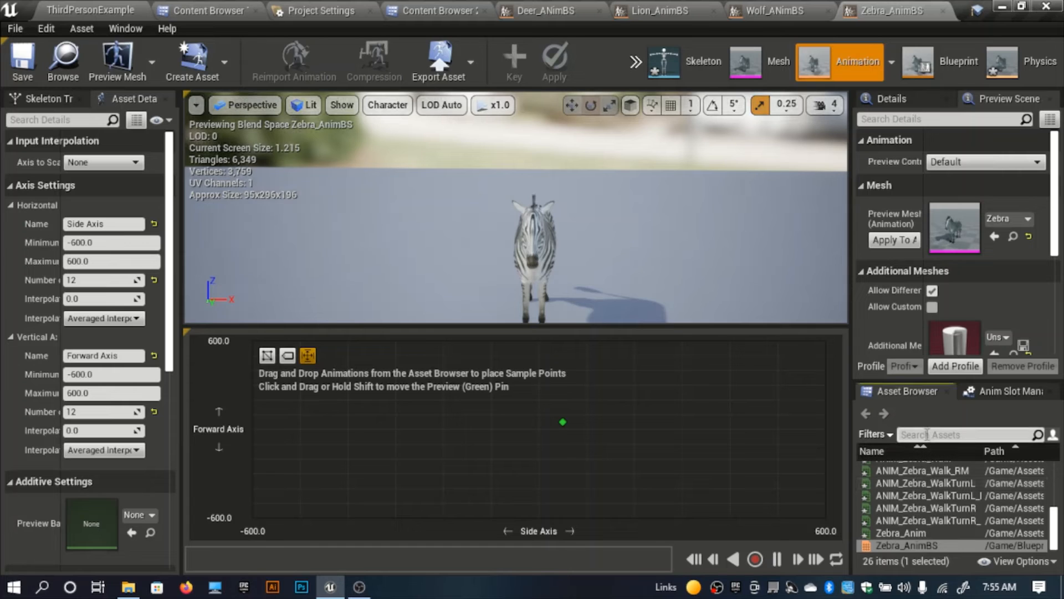
{"action": "left_click", "coordinate": [922, 434]}
{"action": "type", "text": "idle"}
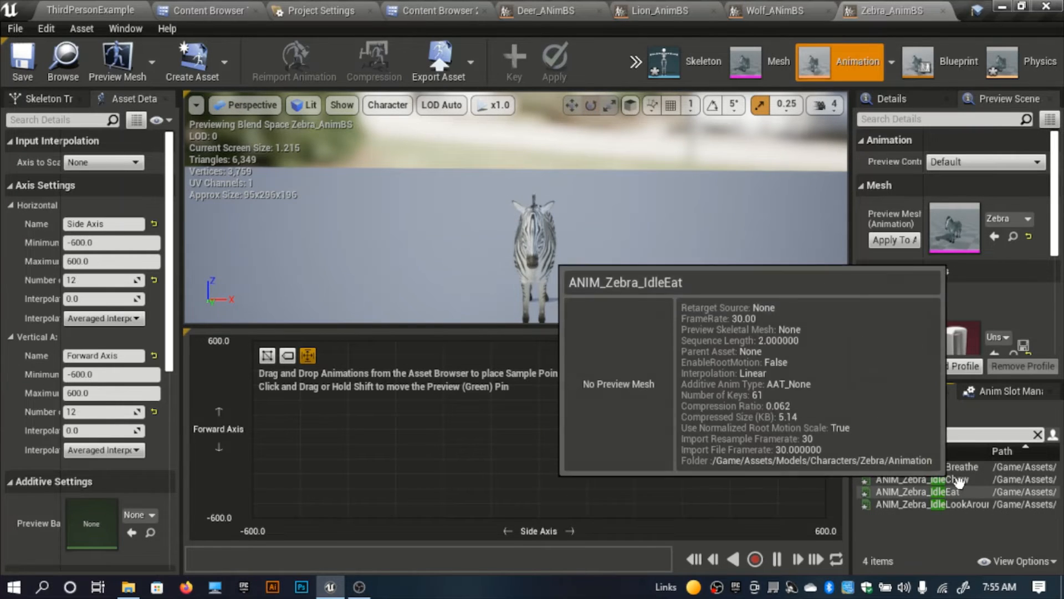
{"action": "right_click_drag", "start_coordinate": [655, 306], "coordinate": [677, 323]}
{"action": "left_click_drag", "start_coordinate": [975, 504], "coordinate": [540, 430]}
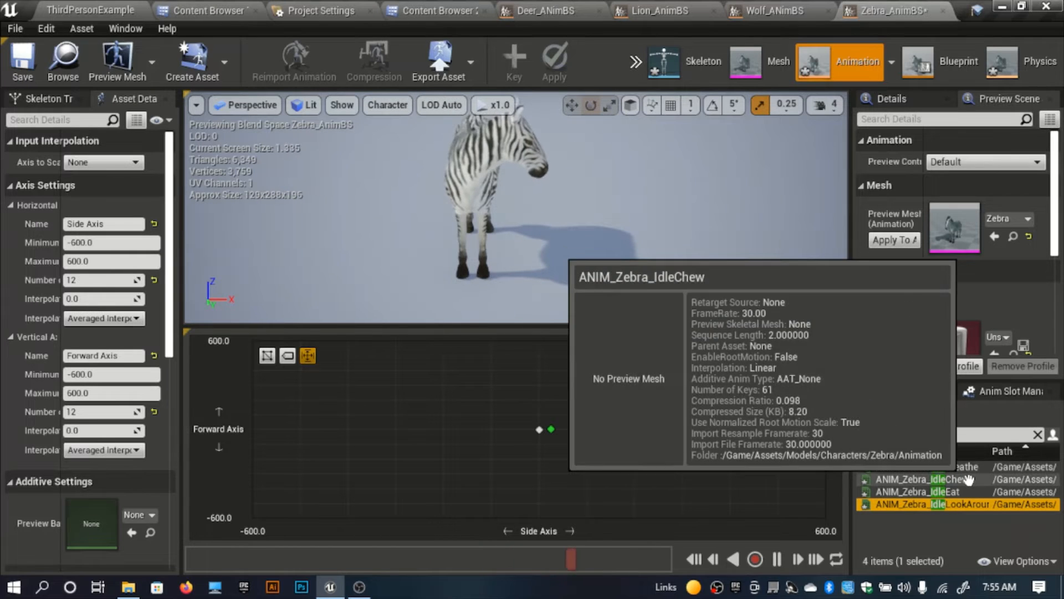
Step: Find the zebra's walk animations and place ANIM_Zebra_Walk at Side Axis 0 and Forward Axis about 200
{"action": "left_click", "coordinate": [938, 433]}
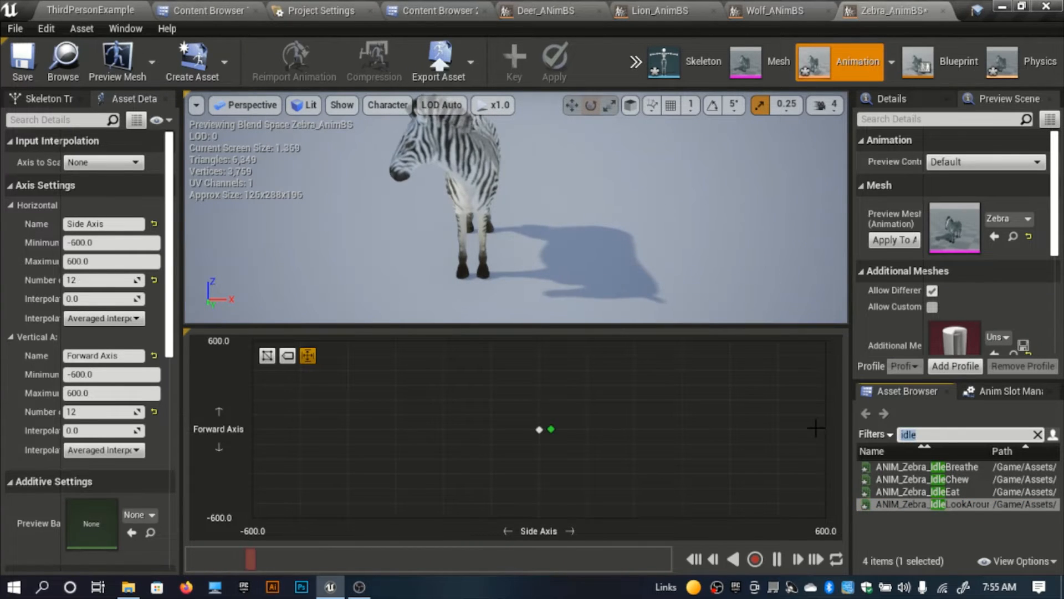
{"action": "type", "text": "walk"}
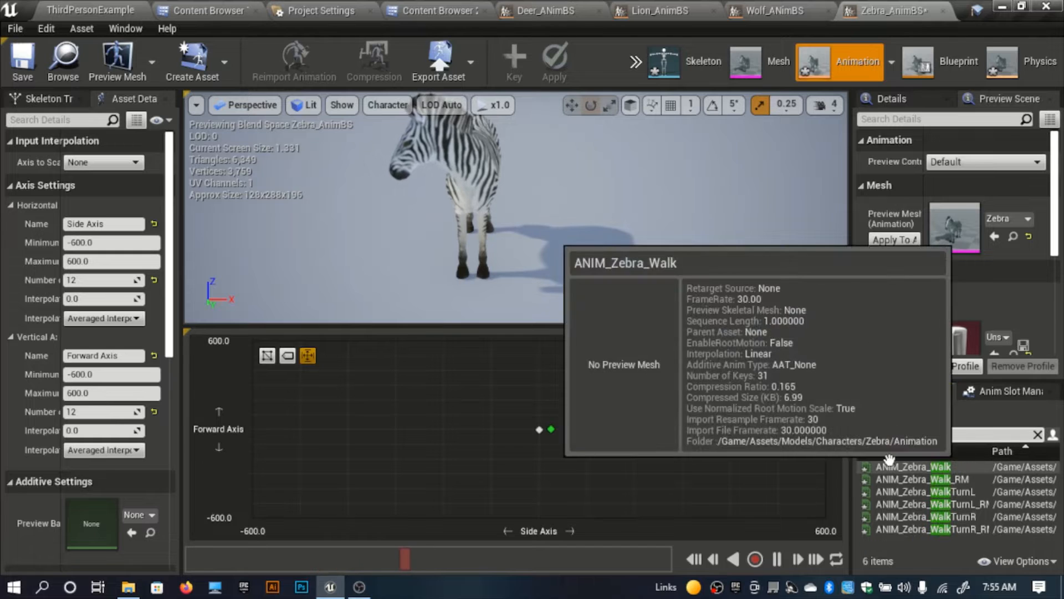
{"action": "left_click_drag", "start_coordinate": [975, 470], "coordinate": [540, 400]}
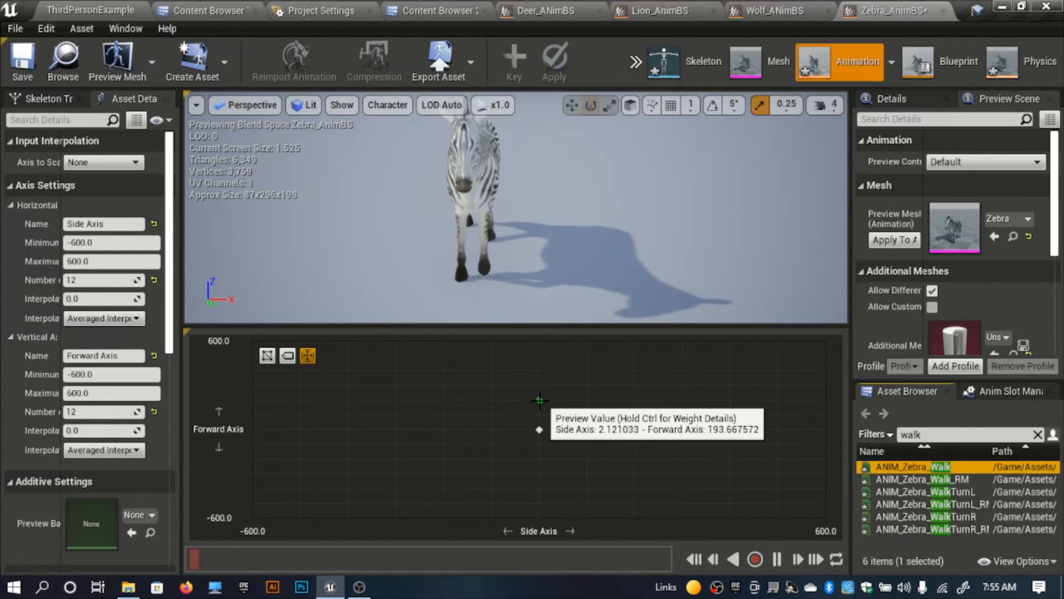
Step: Search the zebra's animations for a run clip, and look through the full animation list for a faster gait
{"action": "type", "text": "r"}
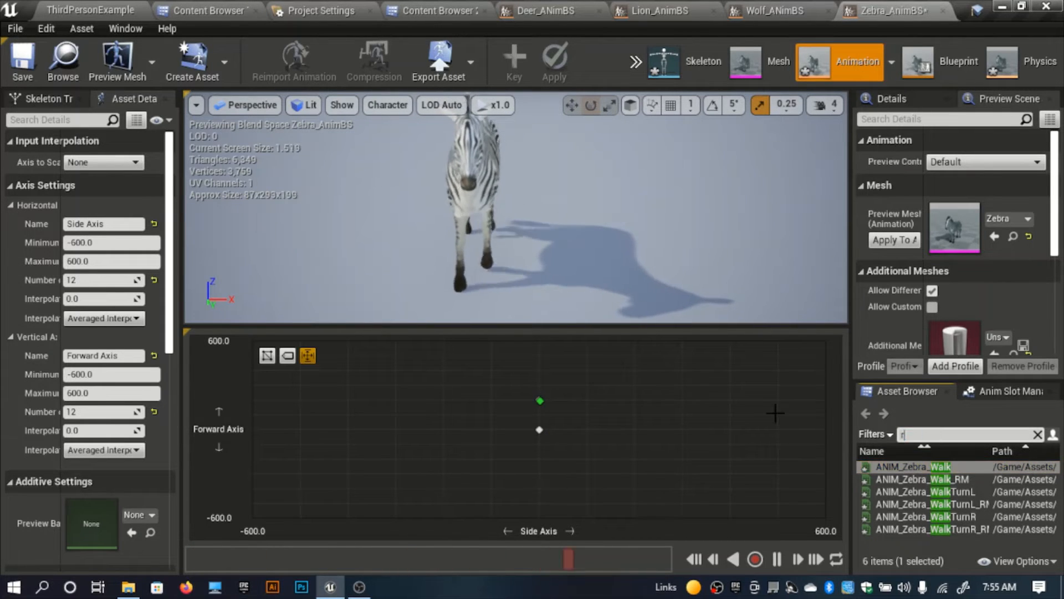
{"action": "type", "text": "un"}
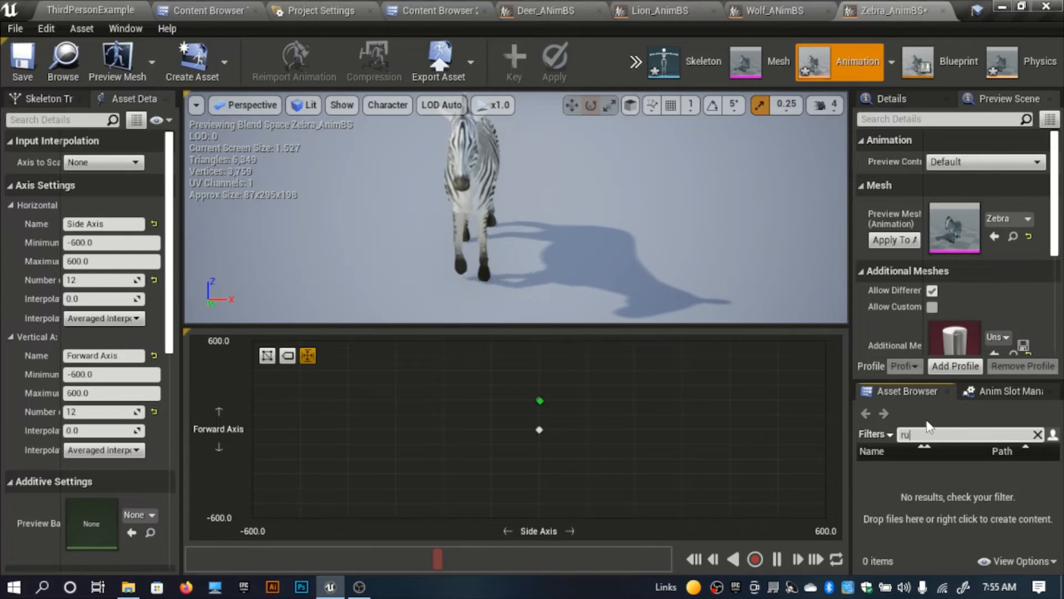
{"action": "key", "text": "BackSpace"}
{"action": "key", "text": "BackSpace"}
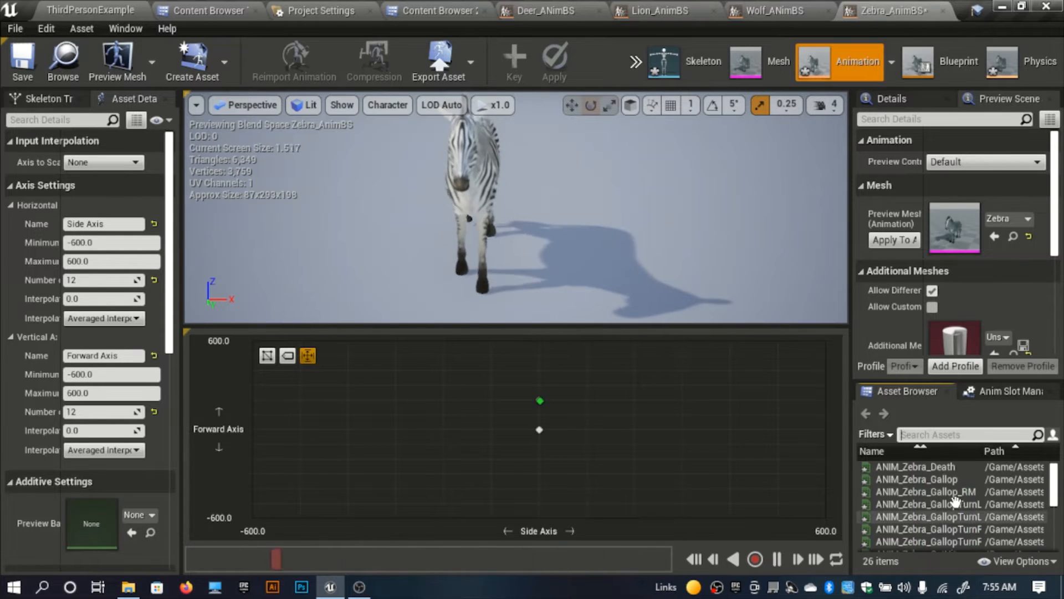
{"action": "scroll", "coordinate": [955, 501], "scroll_direction": "down", "scroll_amount": 6}
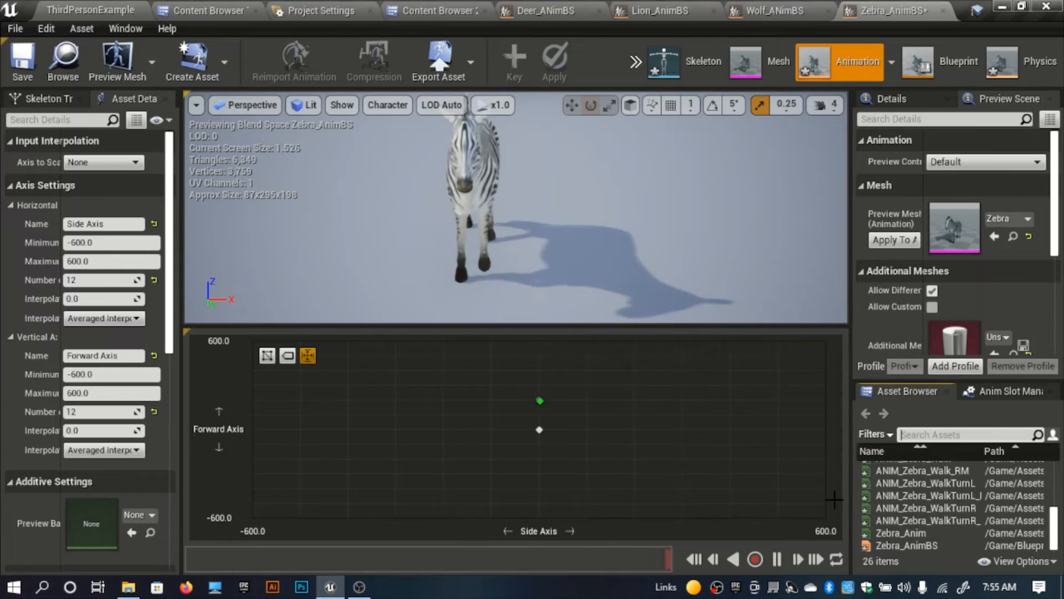
{"action": "left_click_drag", "start_coordinate": [810, 508], "coordinate": [727, 510]}
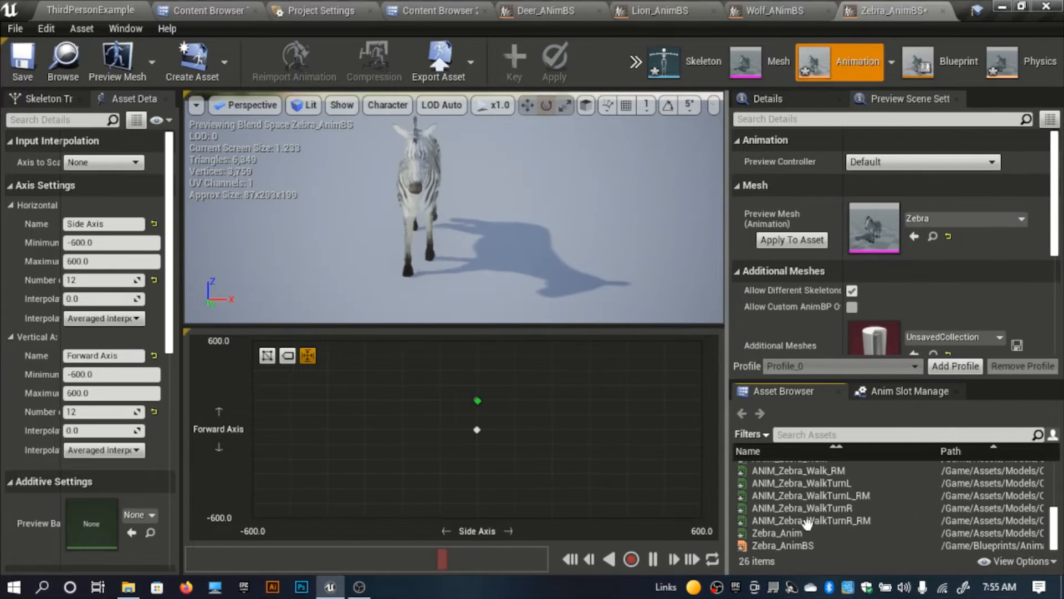
{"action": "scroll", "coordinate": [891, 521], "scroll_direction": "up", "scroll_amount": 2}
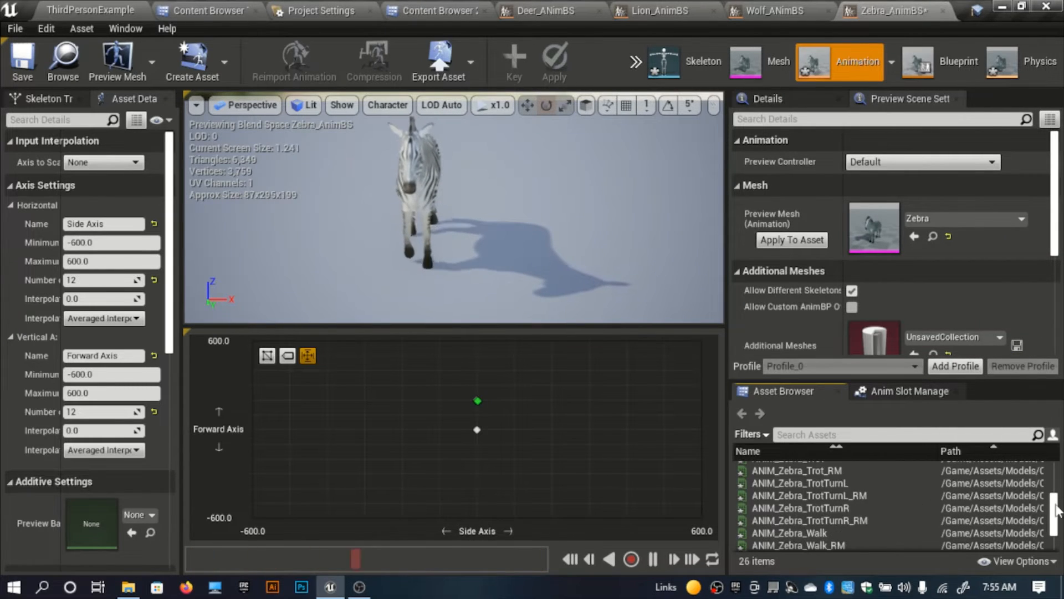
{"action": "scroll", "coordinate": [1048, 506], "scroll_direction": "up", "scroll_amount": 3}
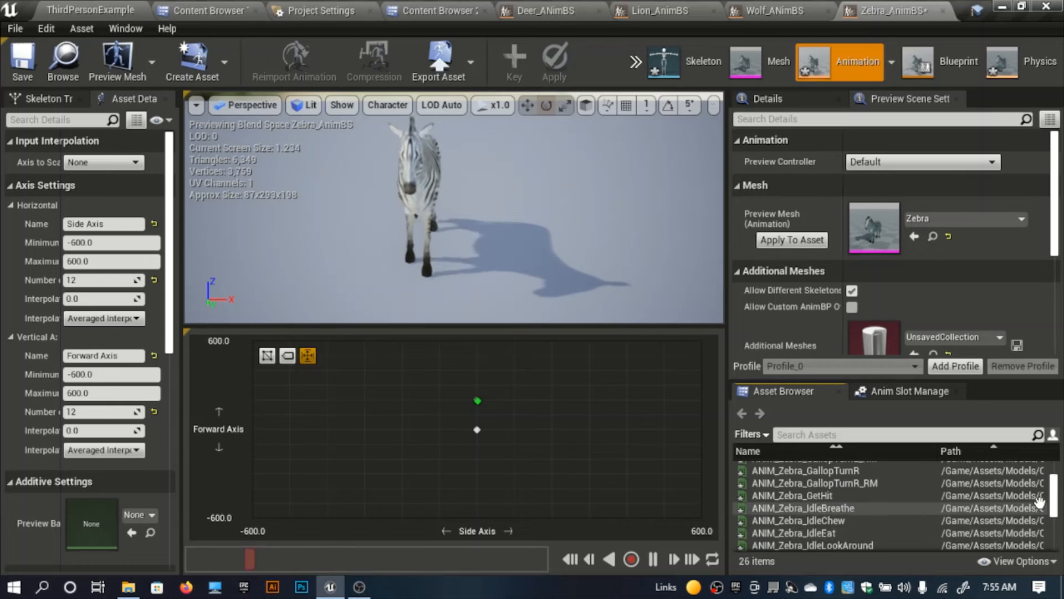
{"action": "scroll", "coordinate": [1040, 501], "scroll_direction": "down", "scroll_amount": 5}
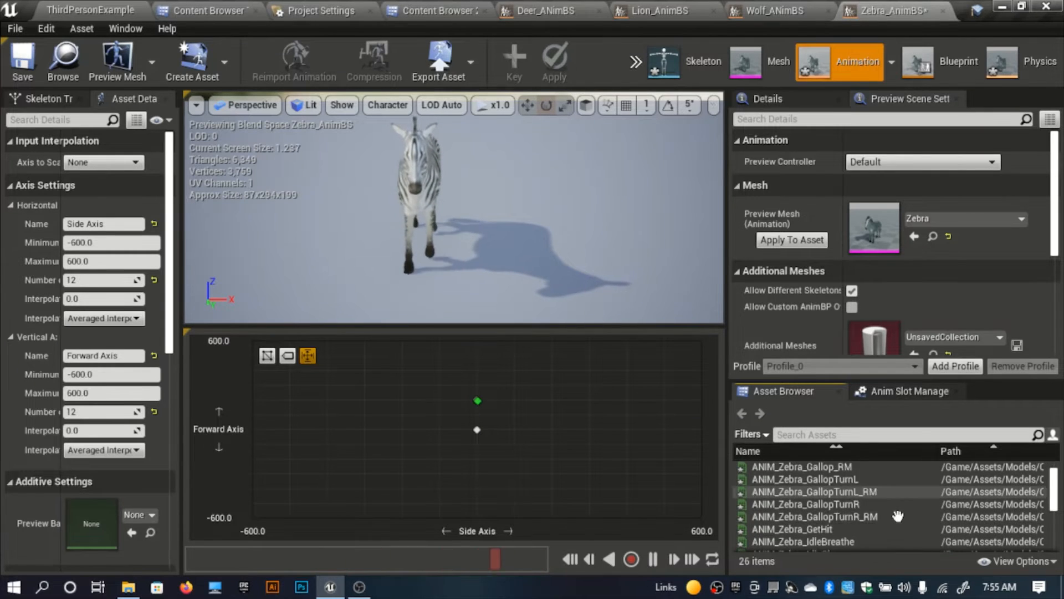
{"action": "scroll", "coordinate": [809, 525], "scroll_direction": "up", "scroll_amount": 2}
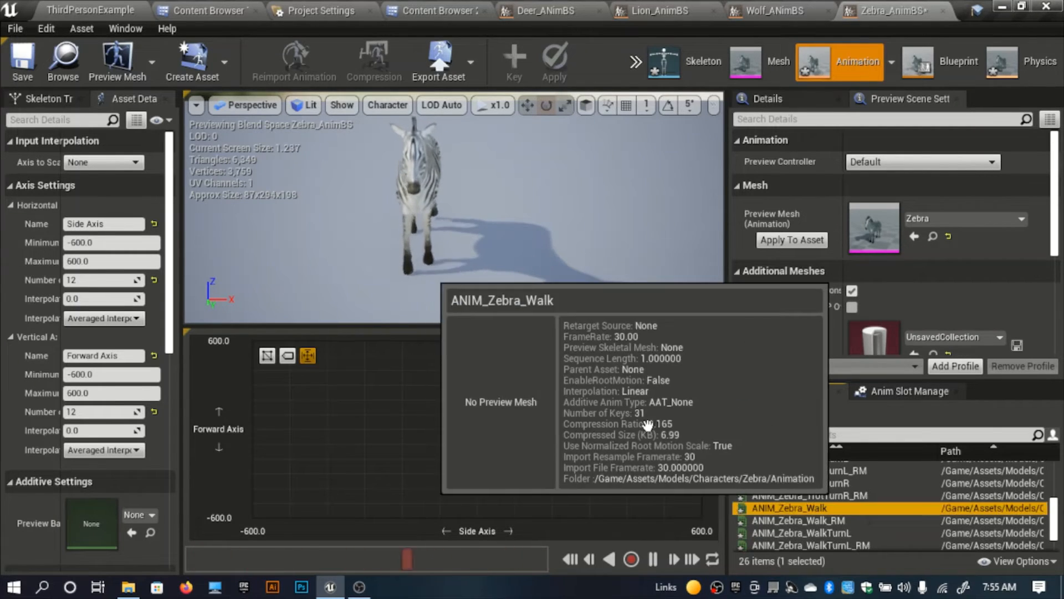
Step: Place ANIM_Zebra_Walk at Side Axis 0 and Forward Axis 400, change its Rate Scale, and preview it from the side
{"action": "left_click_drag", "start_coordinate": [834, 508], "coordinate": [477, 370]}
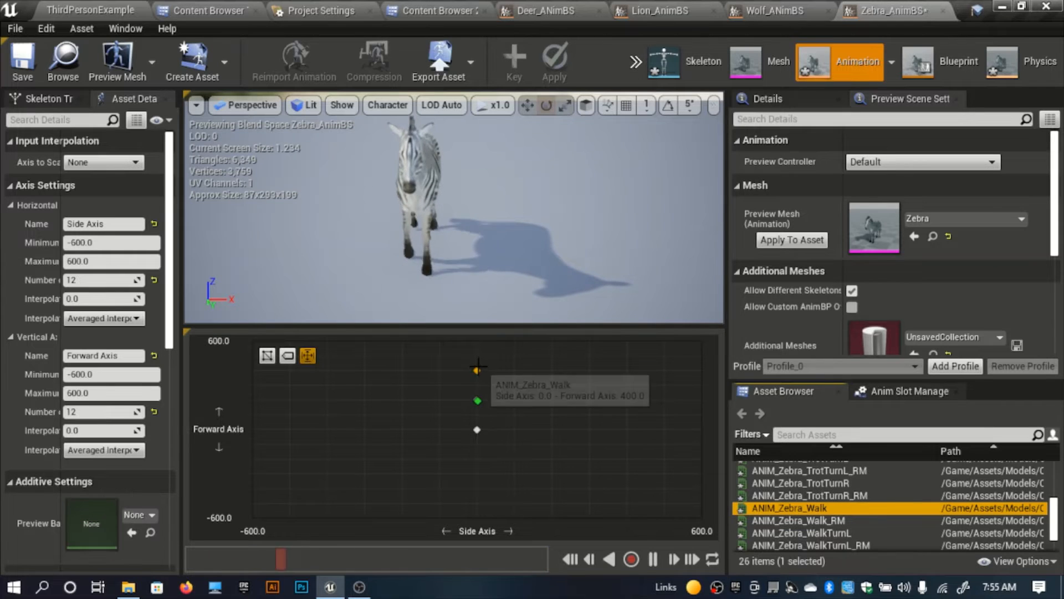
{"action": "right_click", "coordinate": [478, 369]}
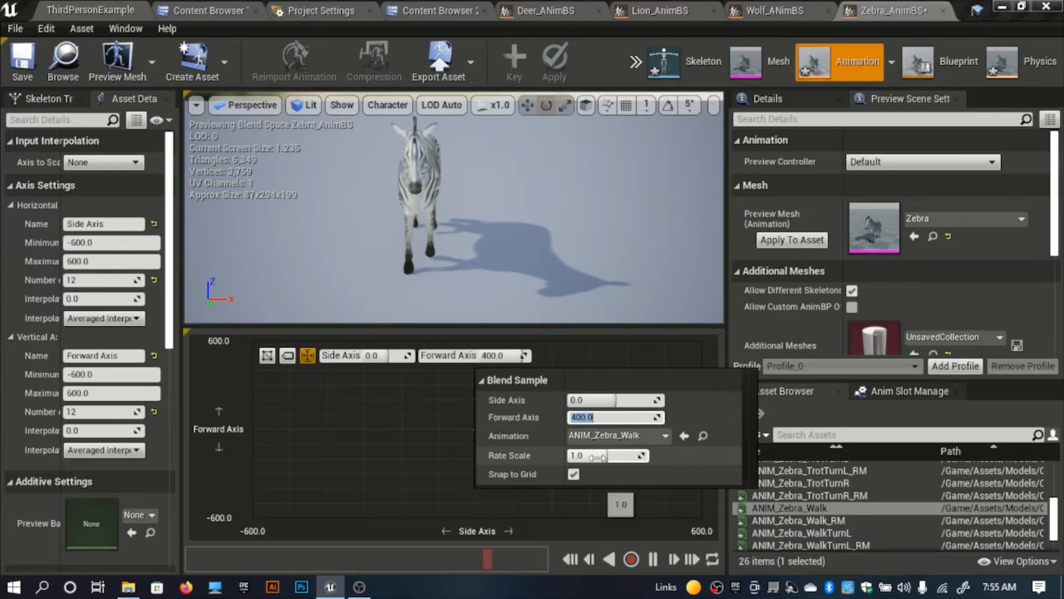
{"action": "key", "text": "Tab"}
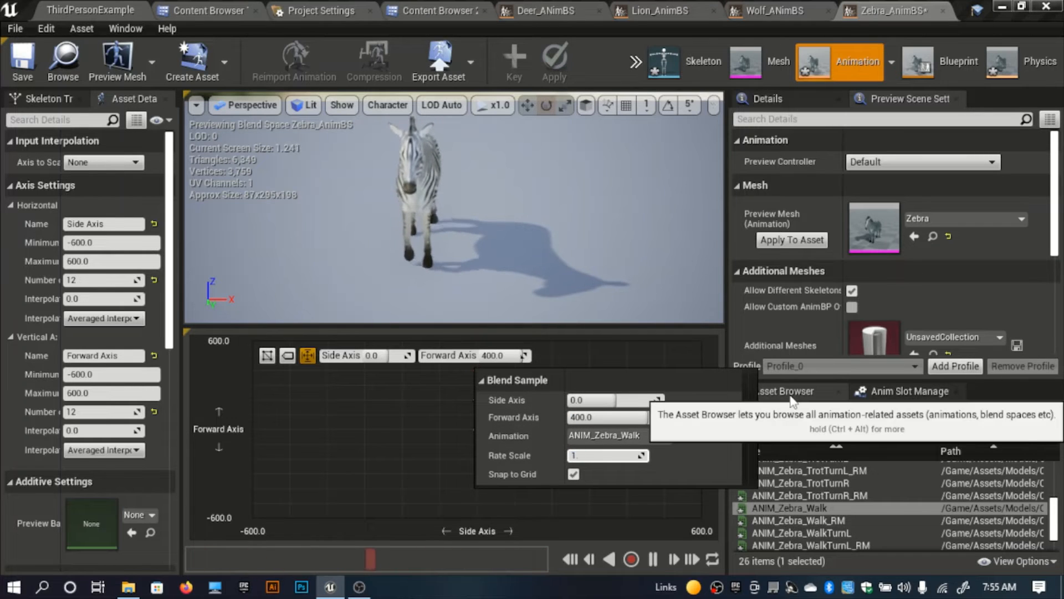
{"action": "right_click_drag", "start_coordinate": [594, 223], "coordinate": [560, 210]}
{"action": "key", "text": "w"}
{"action": "key", "text": "s"}
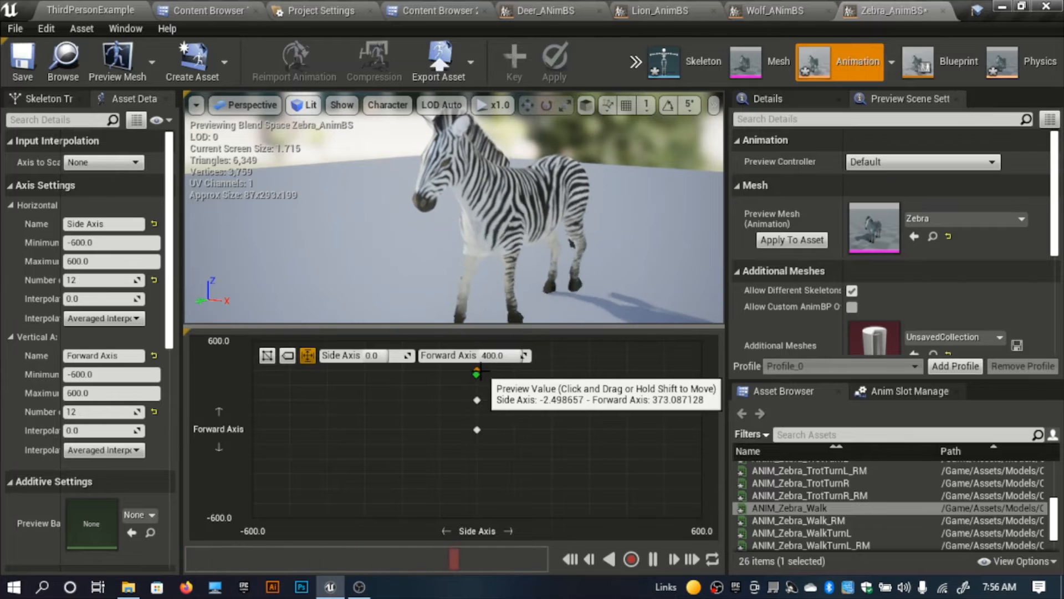
Step: Place ANIM_Zebra_Walk at Side Axis 0 and Forward Axis 600 with Rate Scale 1.4, and preview the blend
{"action": "left_click_drag", "start_coordinate": [838, 505], "coordinate": [486, 345]}
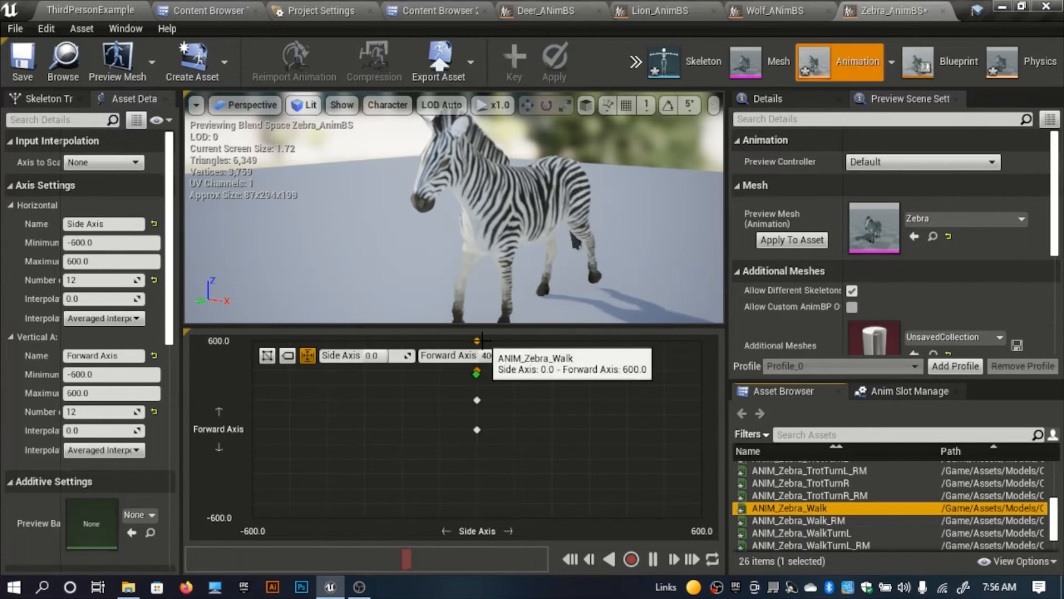
{"action": "right_click", "coordinate": [480, 340]}
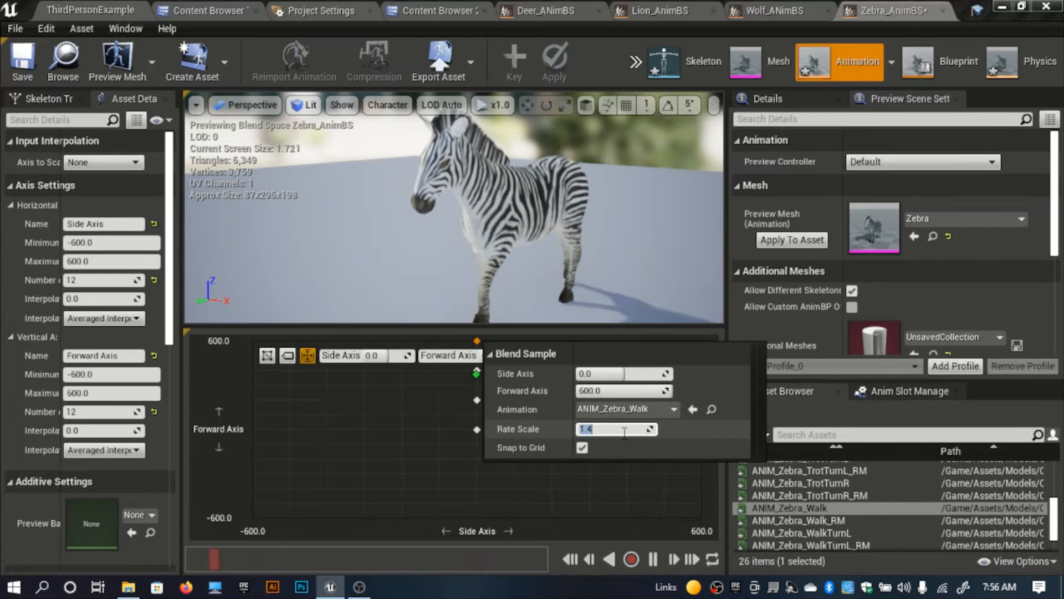
{"action": "left_click", "coordinate": [400, 385]}
{"action": "left_click_drag", "start_coordinate": [476, 374], "coordinate": [501, 438]}
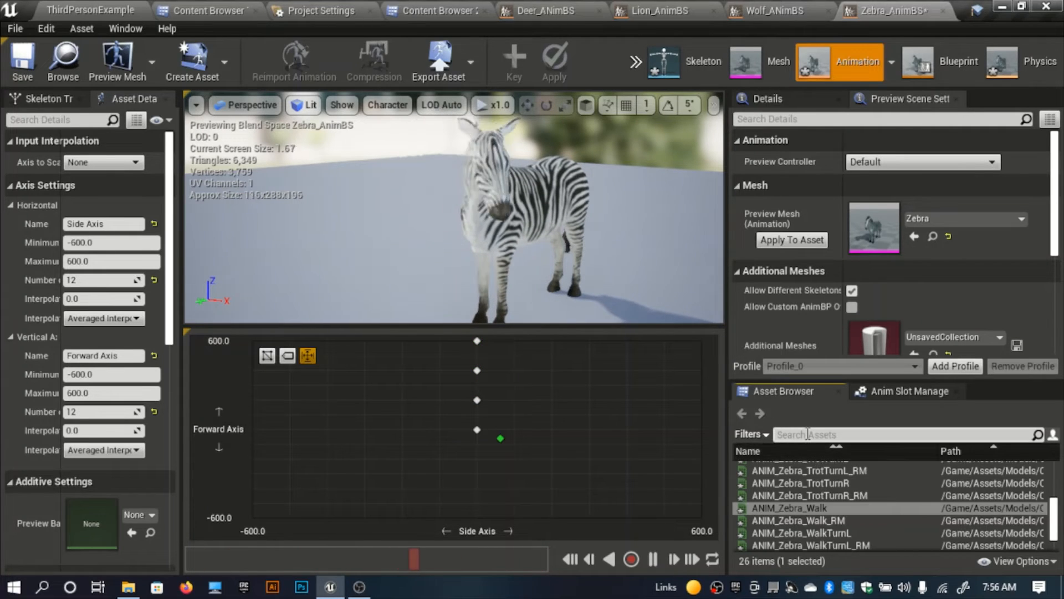
Step: Find the gallop animations and replace the samples at Forward Axis 400 and 600 with ANIM_Zebra_Gallop, both at Side Axis 0
{"action": "left_click", "coordinate": [807, 433]}
{"action": "type", "text": "turn"}
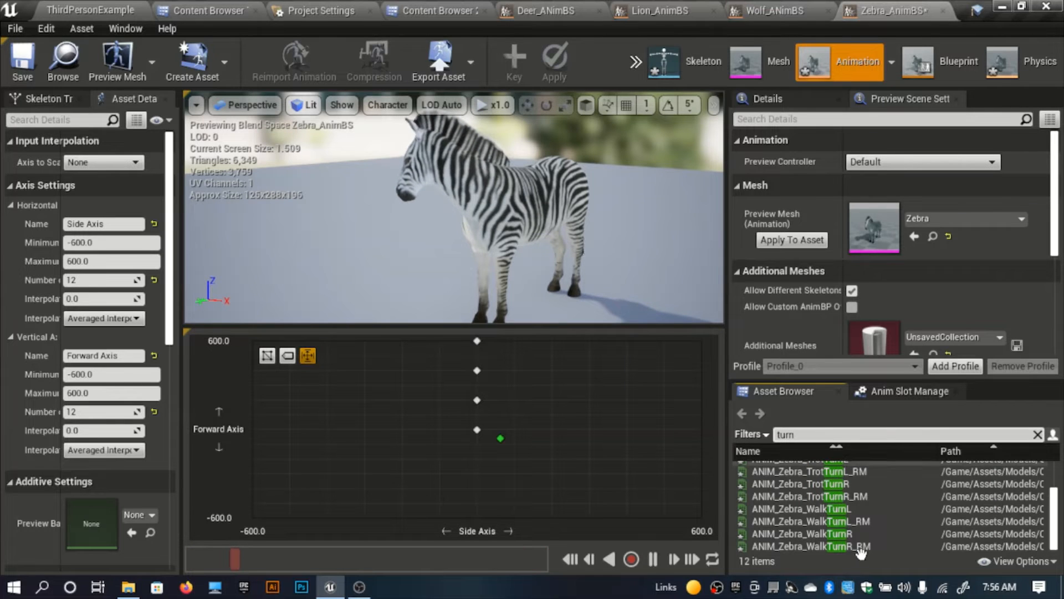
{"action": "scroll", "coordinate": [861, 549], "scroll_direction": "up", "scroll_amount": 3}
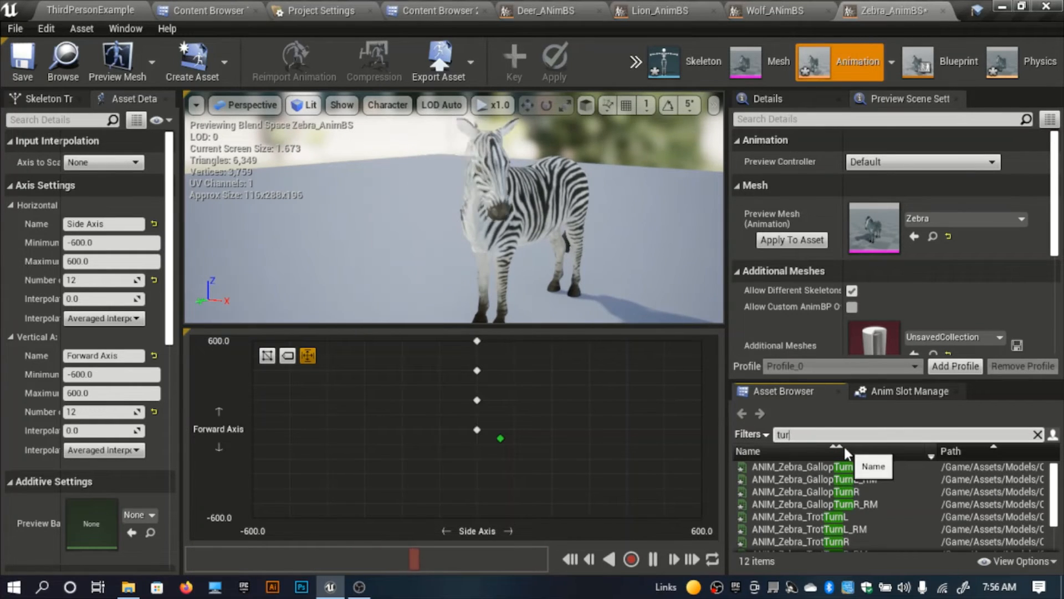
{"action": "type", "text": "gallop"}
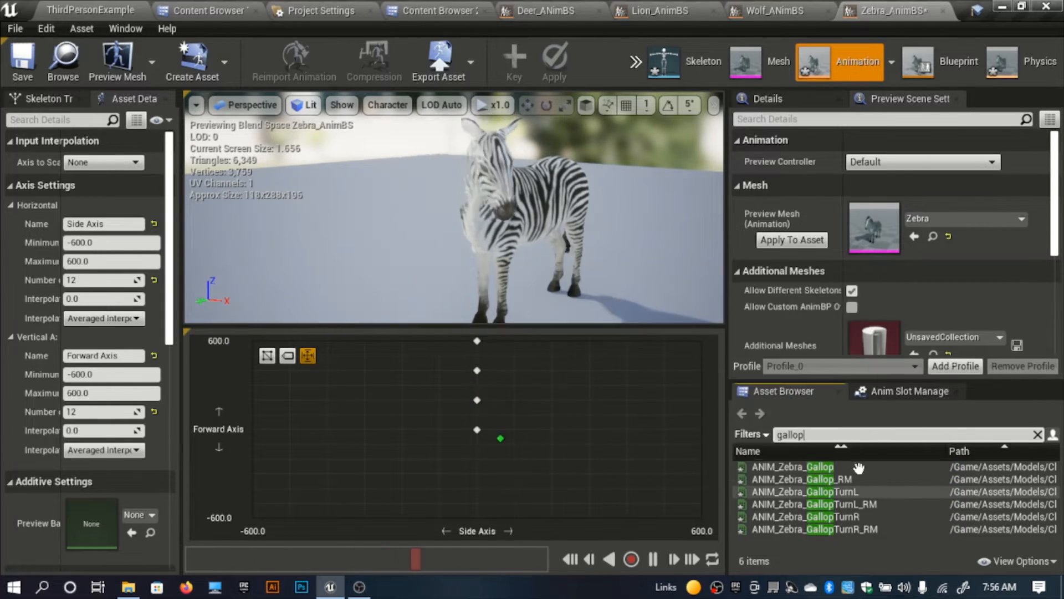
{"action": "left_click_drag", "start_coordinate": [858, 469], "coordinate": [476, 402]}
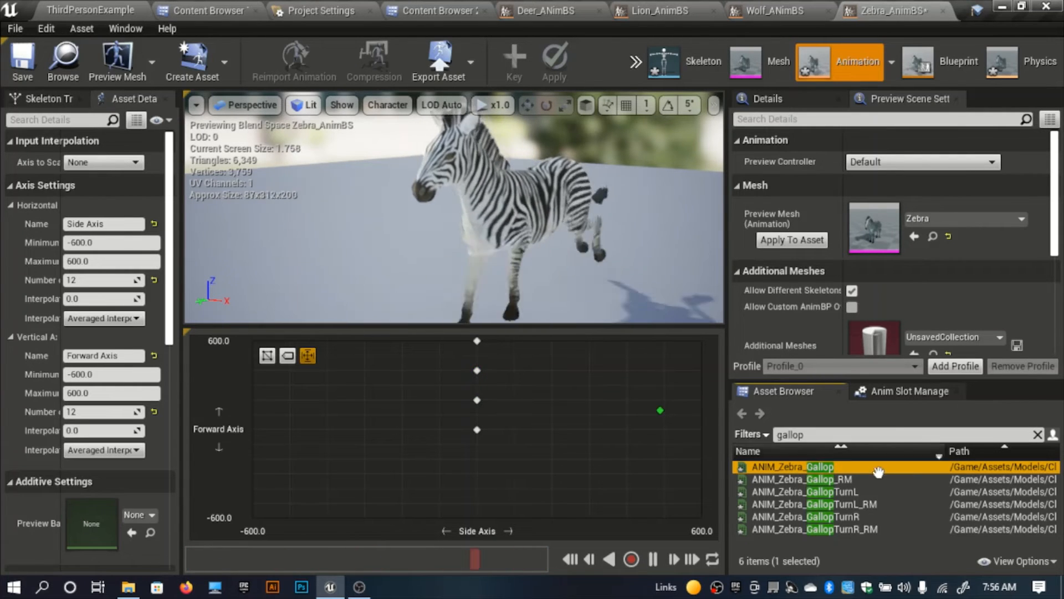
{"action": "left_click", "coordinate": [510, 390]}
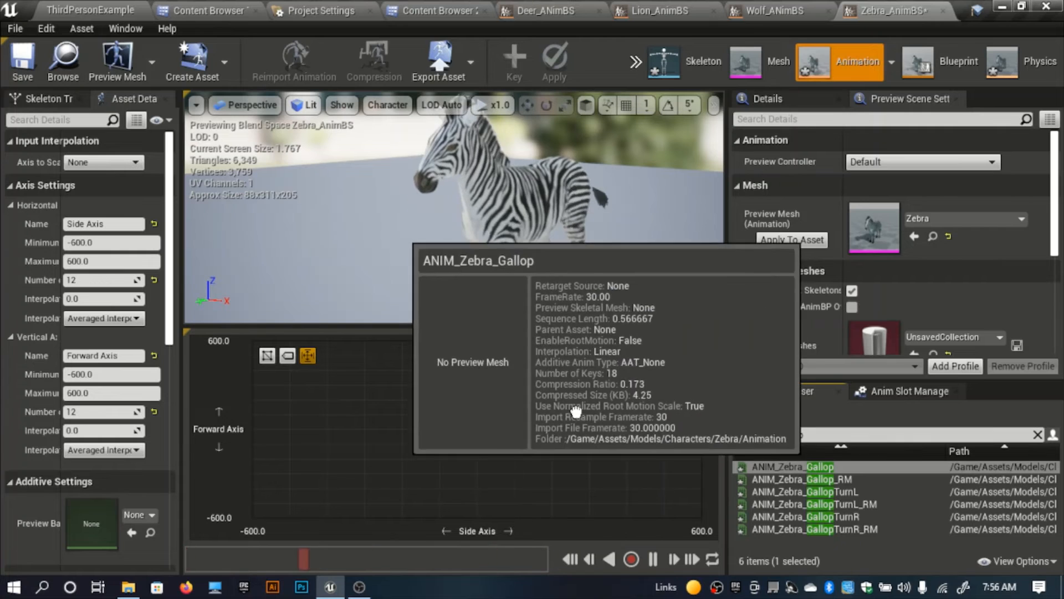
{"action": "left_click_drag", "start_coordinate": [808, 469], "coordinate": [475, 347]}
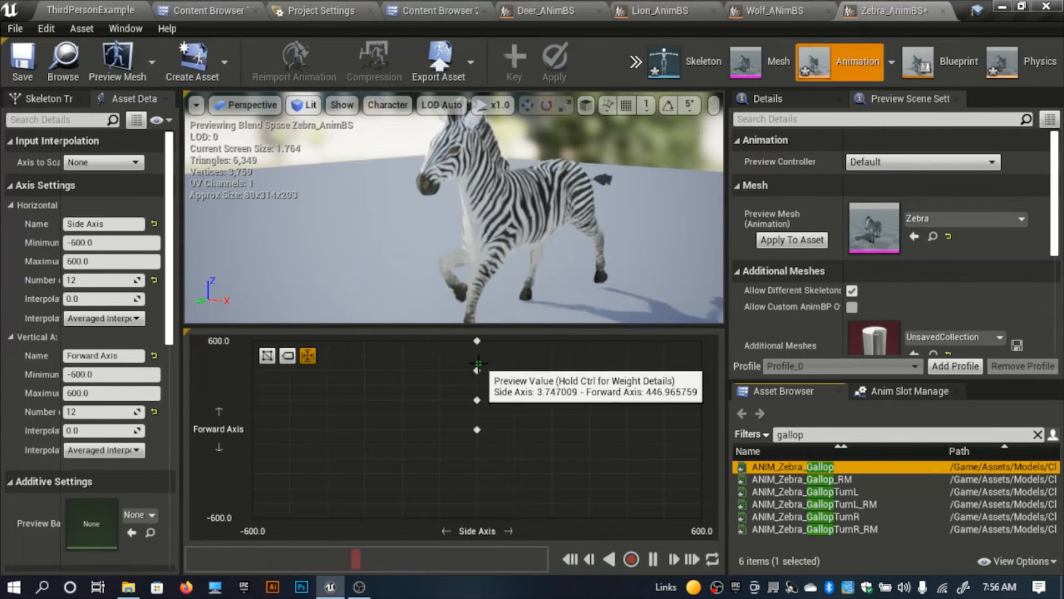
Step: Set the Rate Scale of the gallop samples at Forward Axis 400 and 600 to 1.0
{"action": "right_click", "coordinate": [477, 370]}
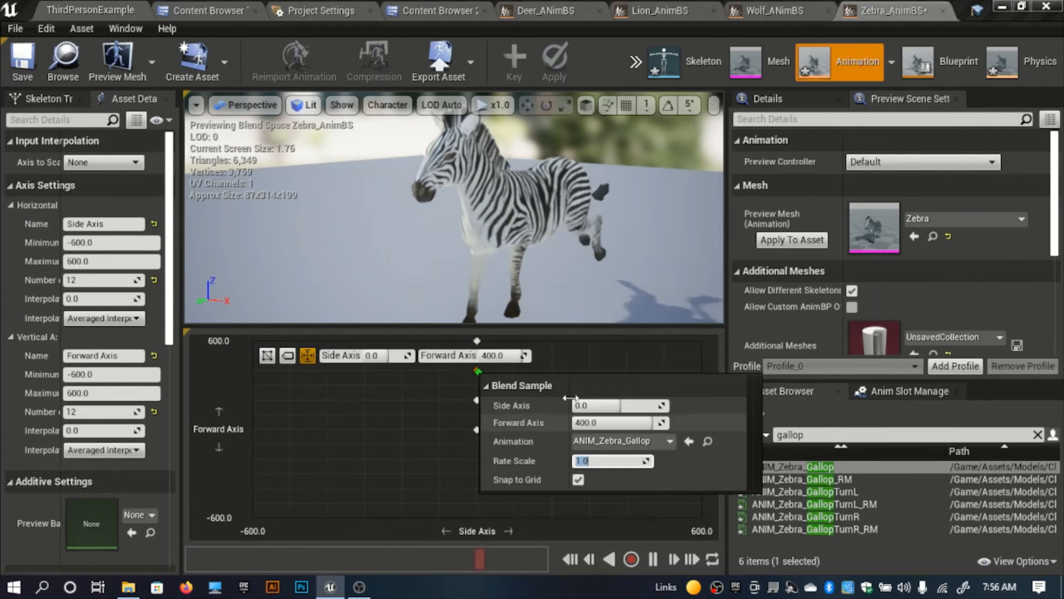
{"action": "left_click", "coordinate": [582, 364]}
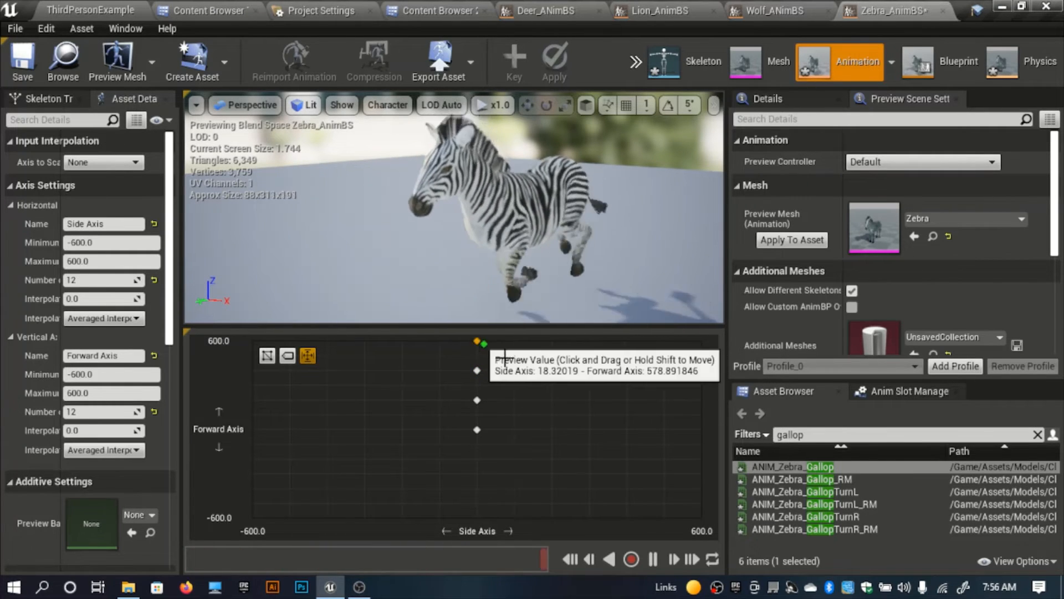
{"action": "right_click", "coordinate": [478, 341]}
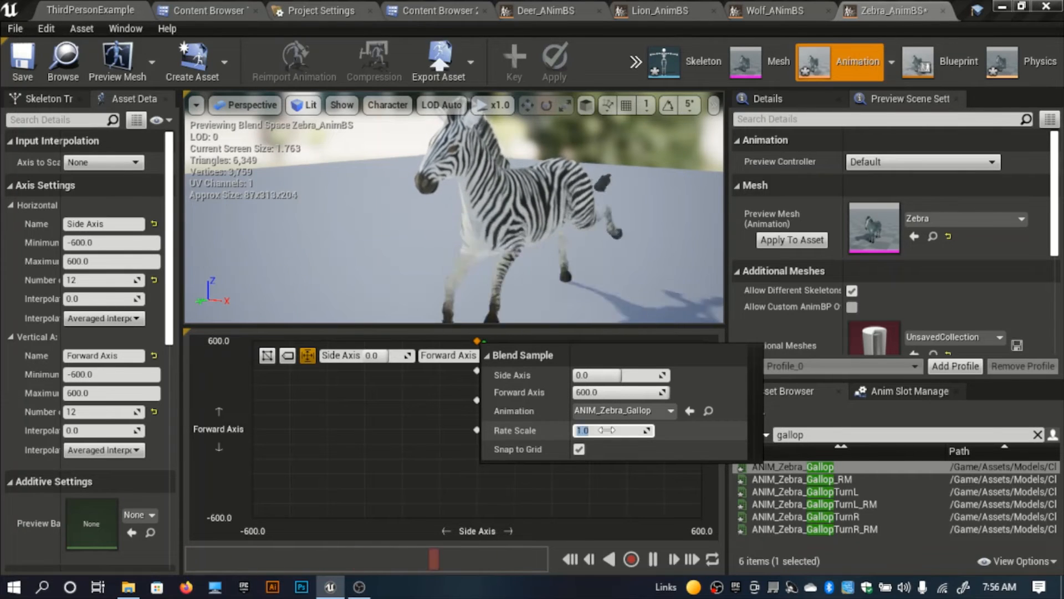
{"action": "left_click", "coordinate": [406, 387]}
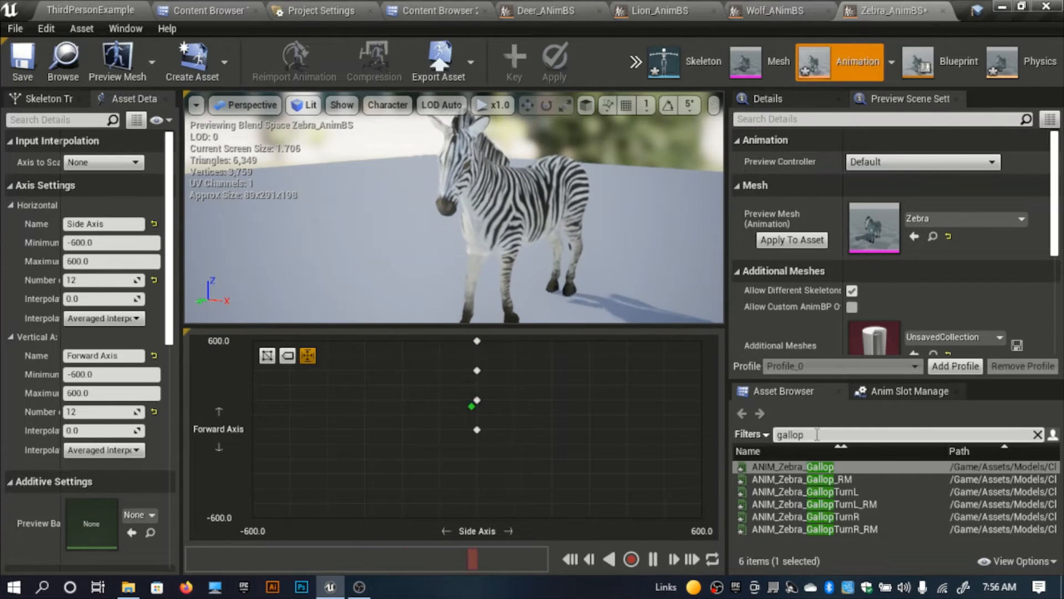
Step: Place ANIM_Zebra_WalkTurnL at Side Axis about -300 and ANIM_Zebra_WalkTurnR at about 300, both at Forward Axis 0, and save the Blend Space
{"action": "double_click", "coordinate": [796, 436]}
{"action": "type", "text": "walk"}
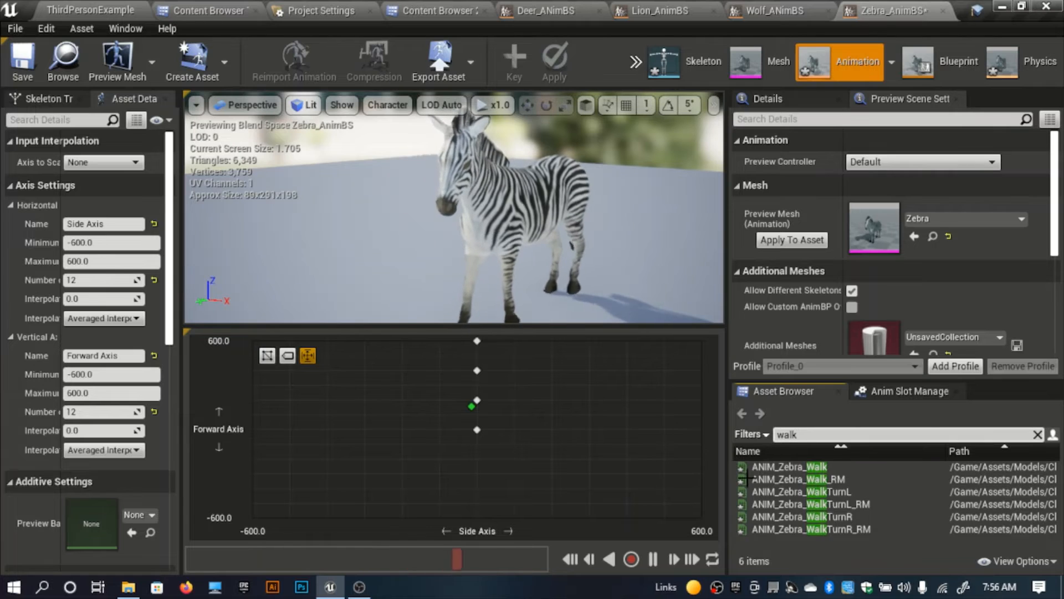
{"action": "left_click_drag", "start_coordinate": [809, 492], "coordinate": [364, 430]}
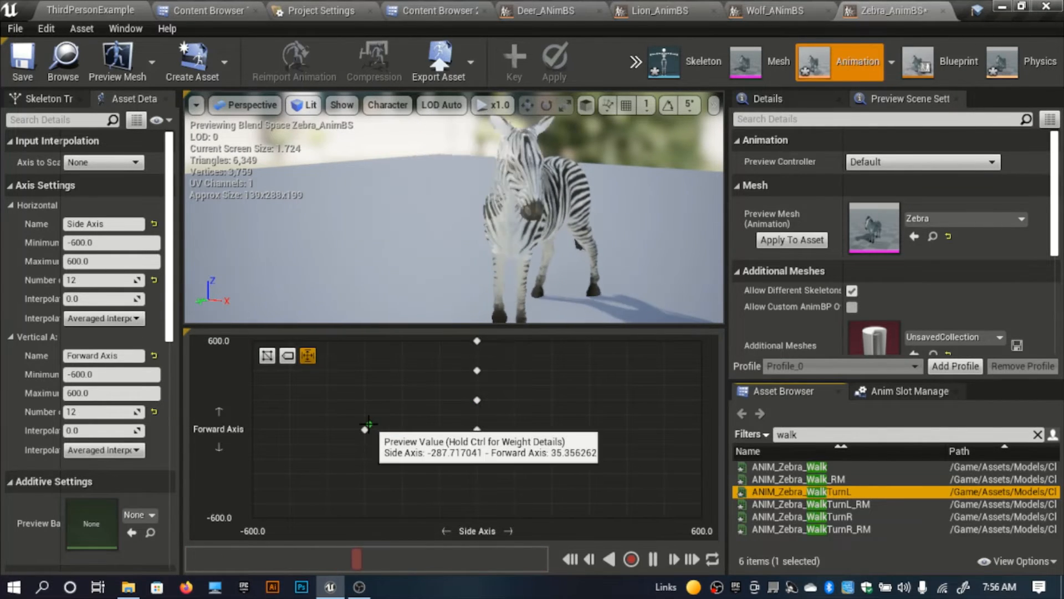
{"action": "left_click_drag", "start_coordinate": [823, 516], "coordinate": [589, 430]}
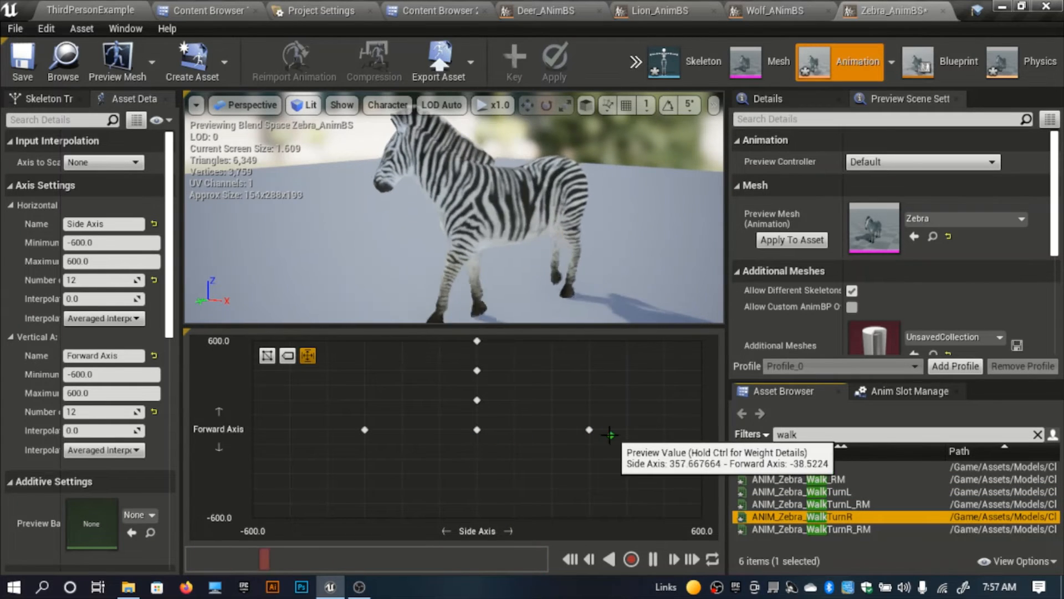
{"action": "left_click", "coordinate": [19, 57]}
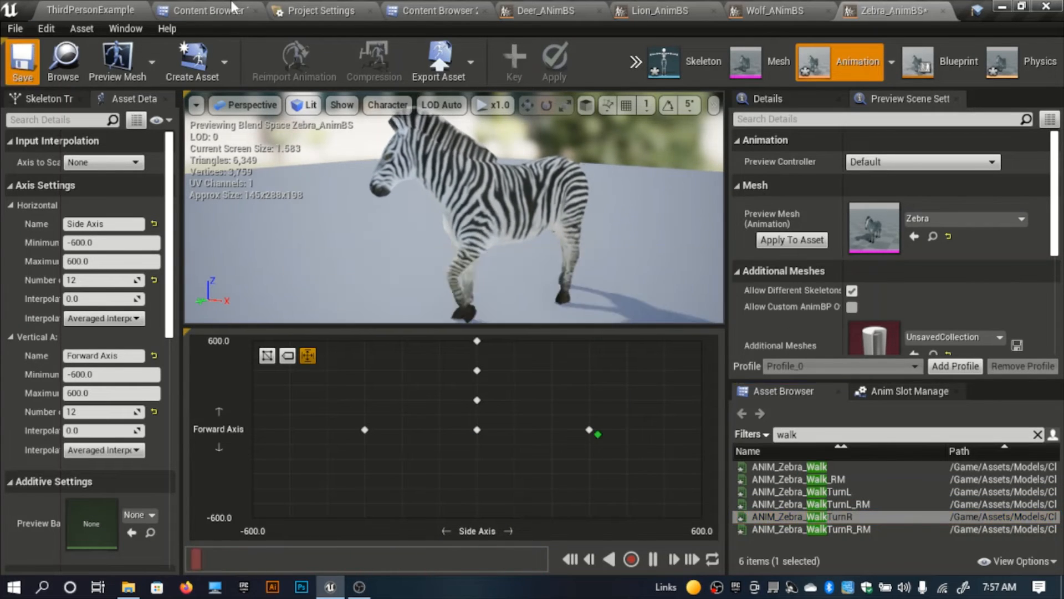
Step: Open the Deer_AnimBP Animation Blueprint from the Blueprints/Animation/Blueprints/Animals folder
{"action": "left_click", "coordinate": [438, 10]}
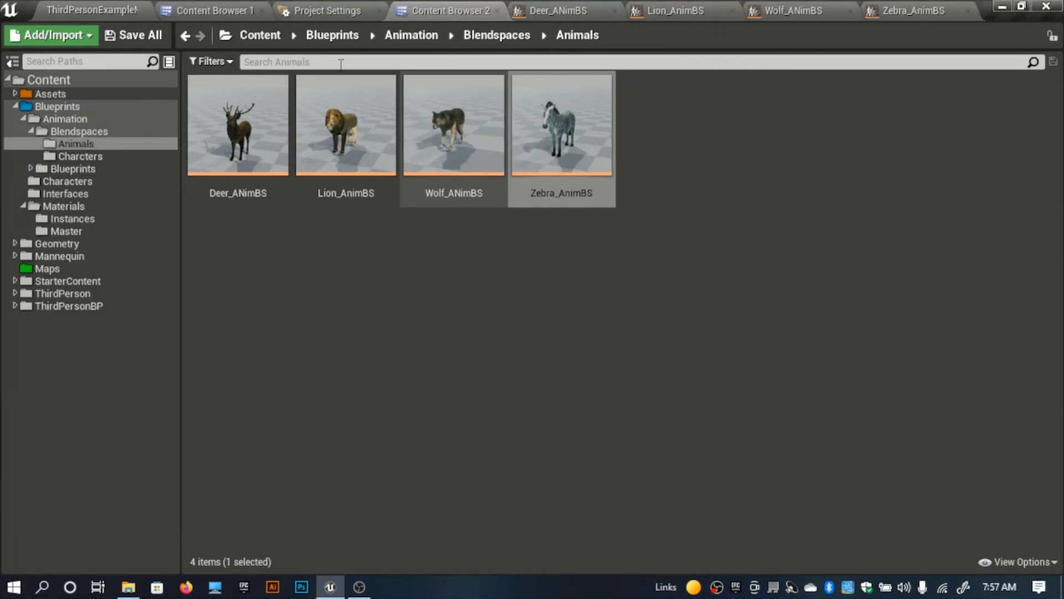
{"action": "left_click", "coordinate": [487, 37]}
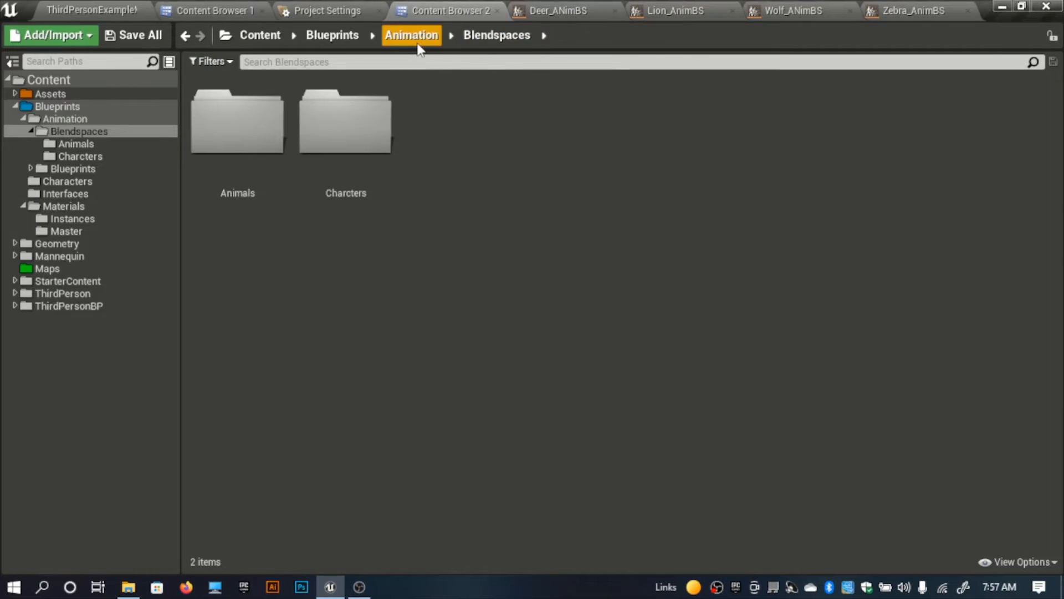
{"action": "left_click", "coordinate": [413, 37]}
{"action": "double_click", "coordinate": [371, 166]}
{"action": "left_click", "coordinate": [240, 171]}
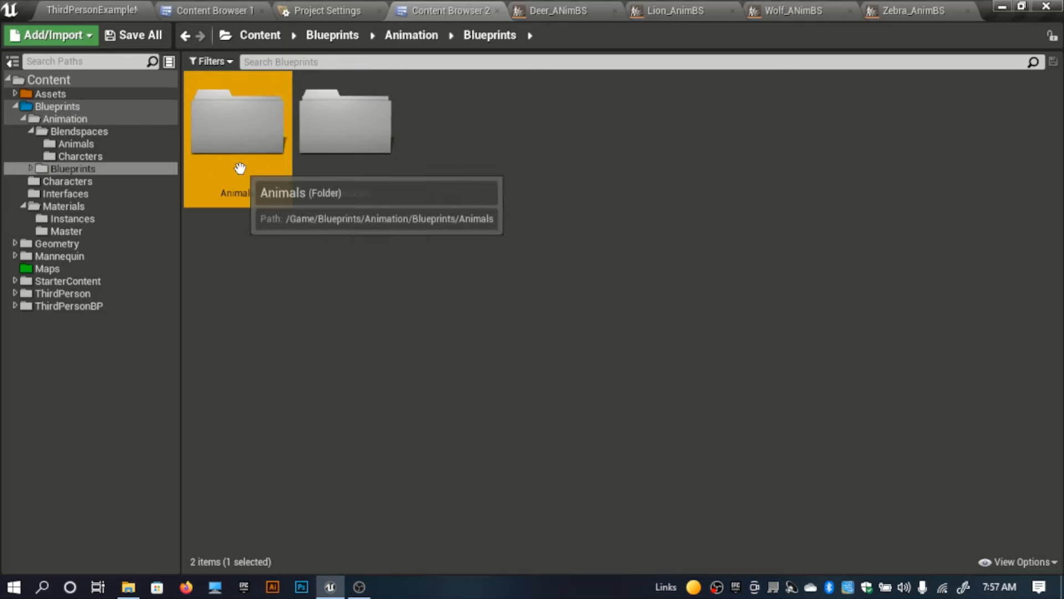
{"action": "double_click", "coordinate": [240, 171]}
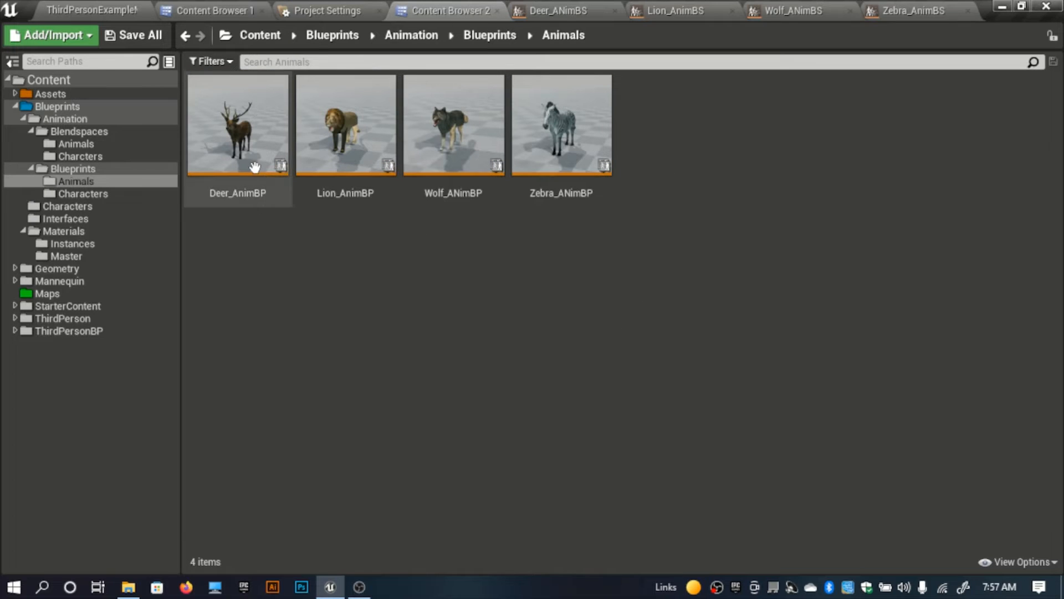
{"action": "double_click", "coordinate": [238, 139]}
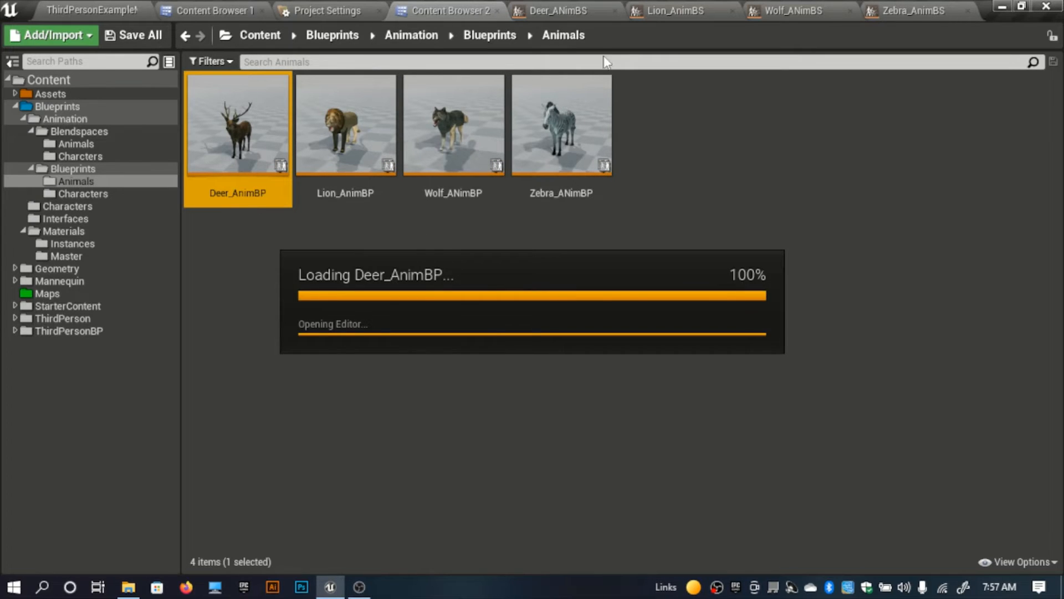
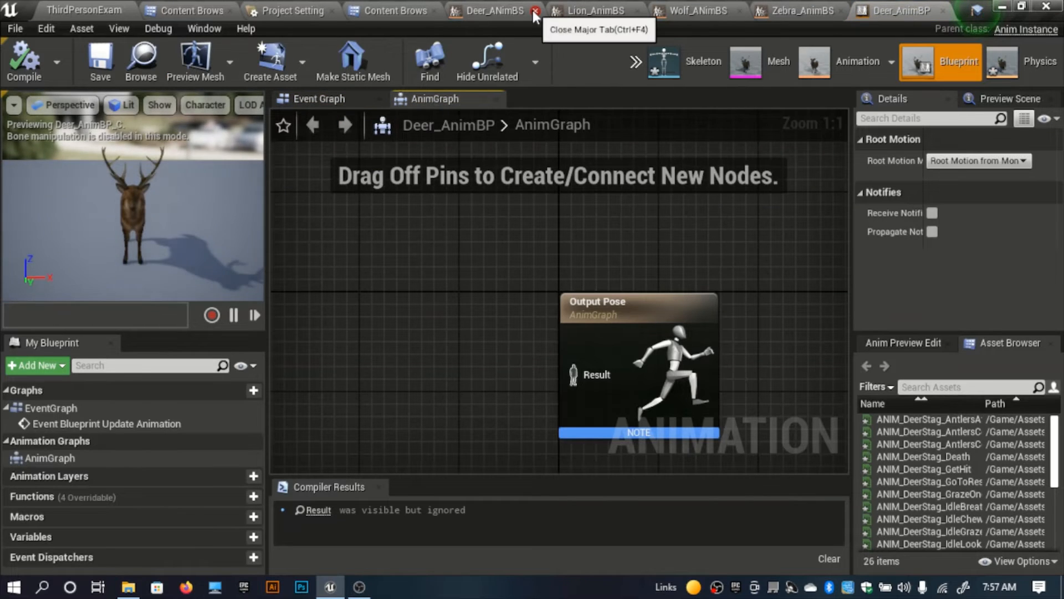
Step: Close the open Blend Space editors for the deer, lion, wolf and zebra
{"action": "left_click", "coordinate": [535, 11]}
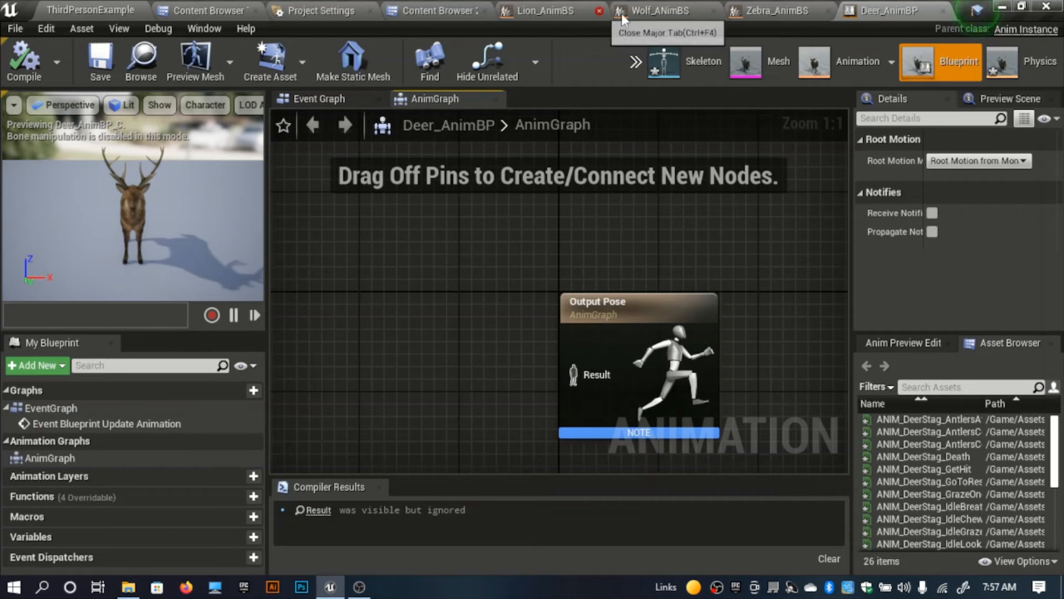
{"action": "left_click", "coordinate": [681, 12]}
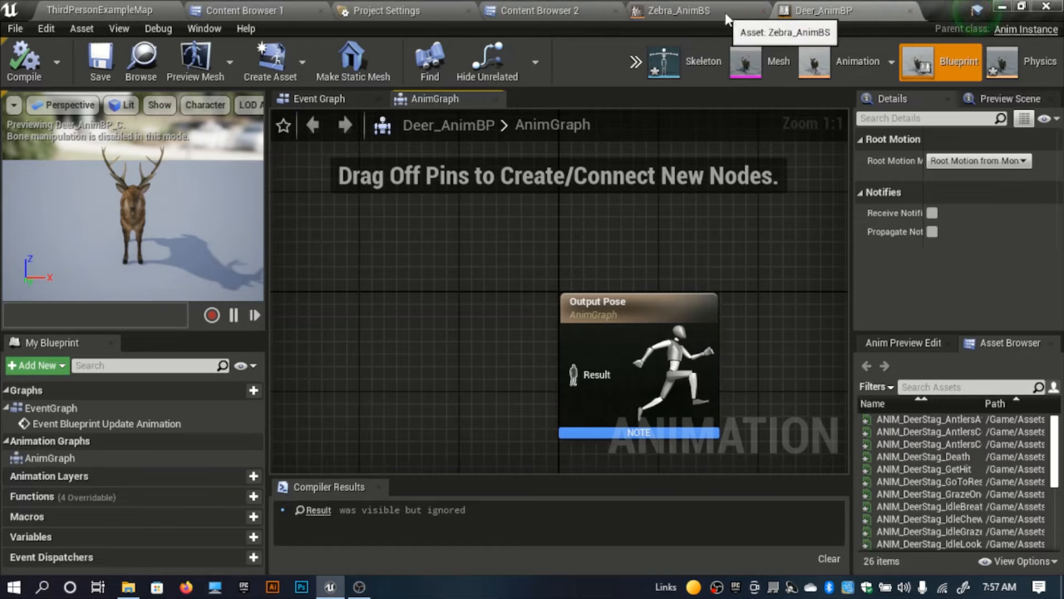
{"action": "left_click", "coordinate": [763, 11]}
Step: Add the Deer_ANimBS Blend Space to the deer's AnimGraph and connect it to the Output Pose
{"action": "scroll", "coordinate": [804, 194], "scroll_direction": "down", "scroll_amount": 1}
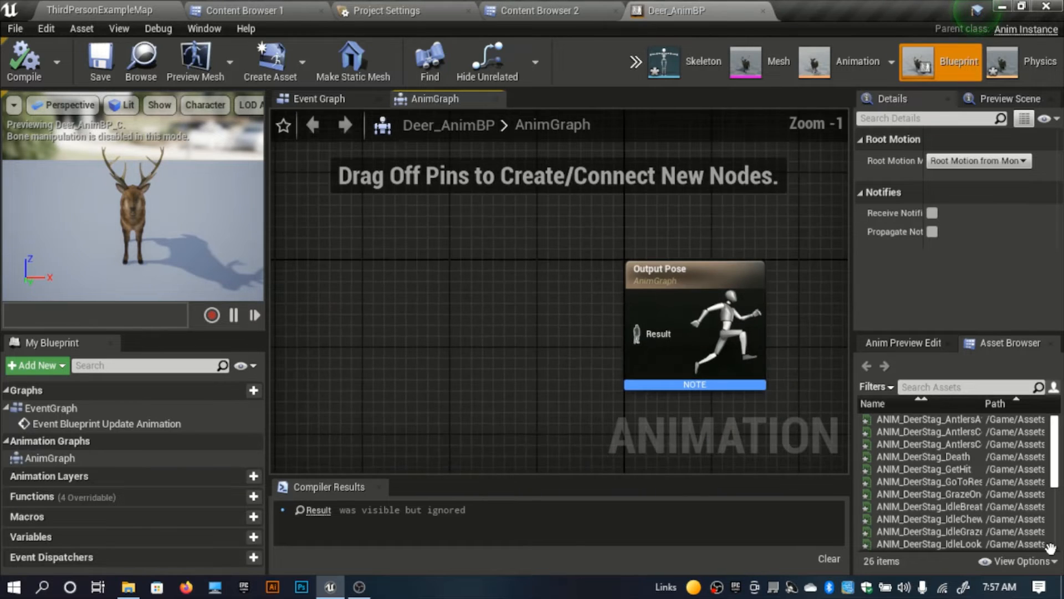
{"action": "scroll", "coordinate": [978, 527], "scroll_direction": "down", "scroll_amount": 5}
{"action": "left_click_drag", "start_coordinate": [909, 546], "coordinate": [655, 348]}
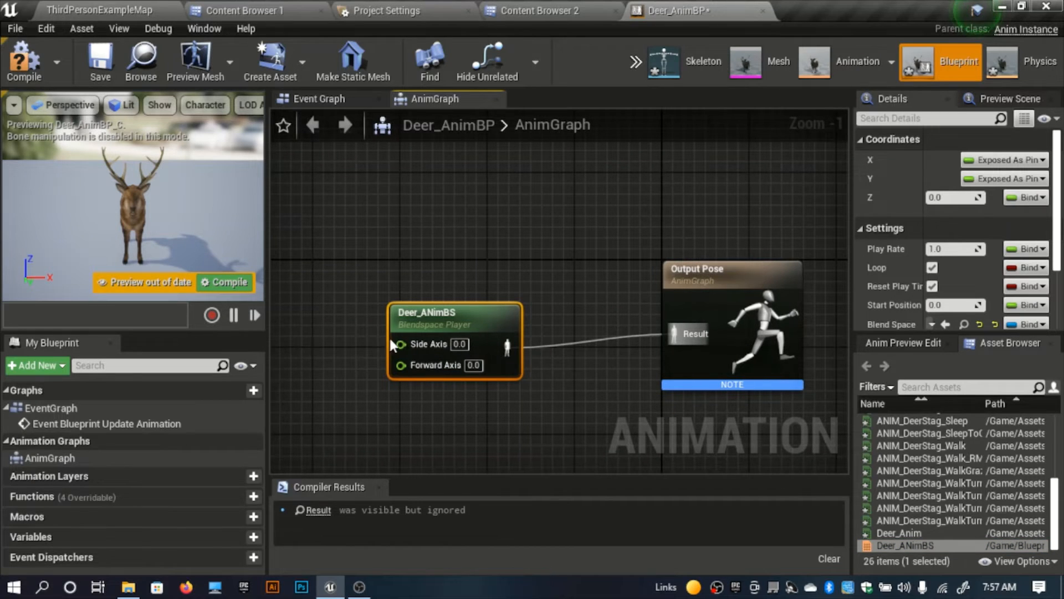
Step: Promote the Blend Space player's Side Axis and Forward Axis inputs to variables, placing the Forward Axis node below Side Axis
{"action": "right_click", "coordinate": [402, 347]}
{"action": "left_click", "coordinate": [472, 359]}
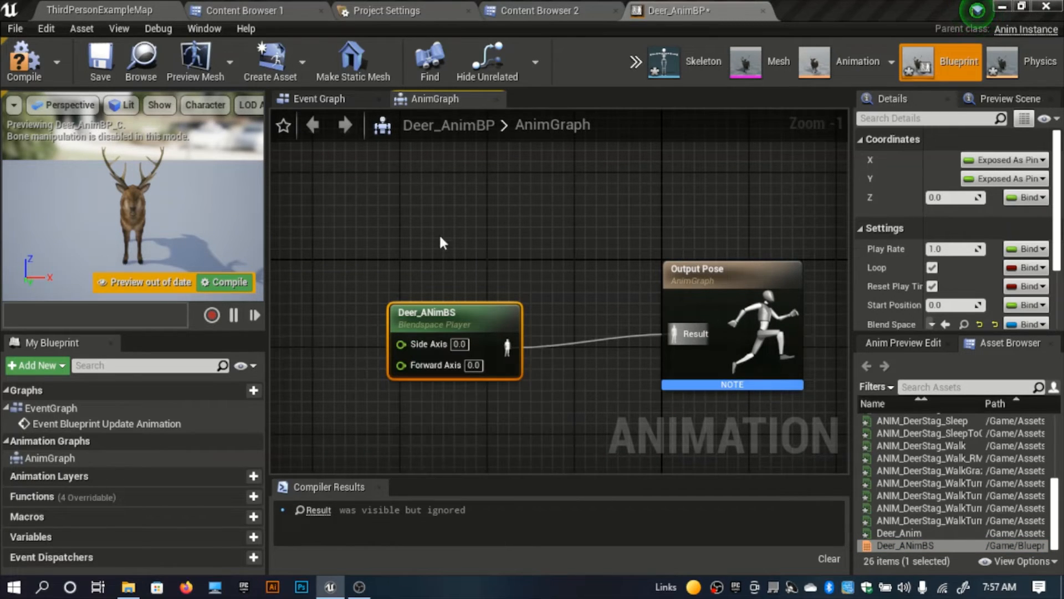
{"action": "right_click_drag", "start_coordinate": [487, 238], "coordinate": [733, 239]}
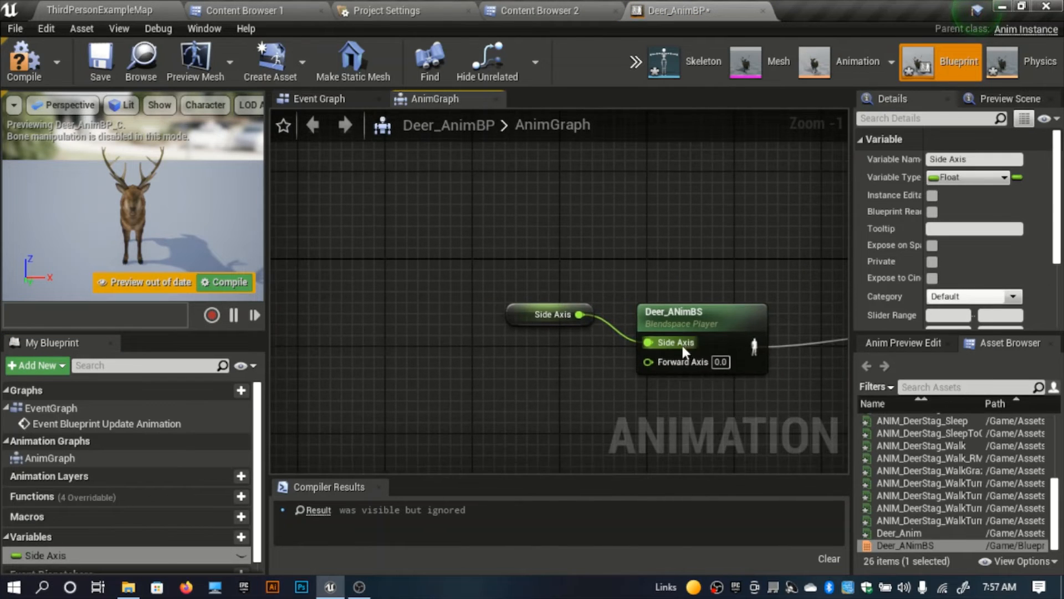
{"action": "right_click", "coordinate": [670, 363]}
{"action": "key", "text": "Escape"}
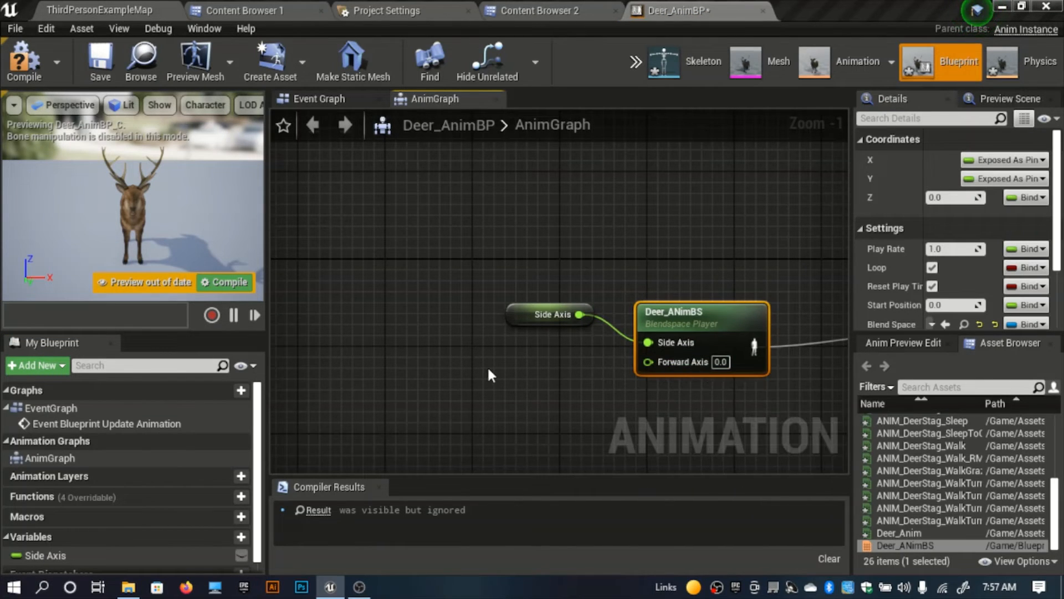
{"action": "left_click_drag", "start_coordinate": [511, 314], "coordinate": [511, 380]}
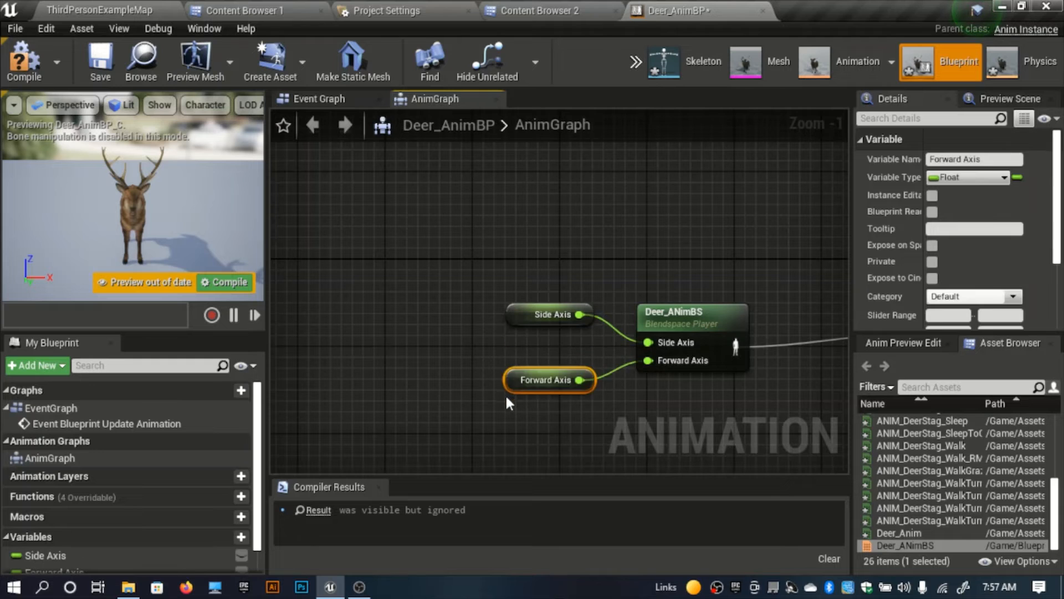
Step: Open the Knight_AnimBP Animation Blueprint from the Blueprints/Animation/Blueprints/Characters folder
{"action": "left_click", "coordinate": [234, 11]}
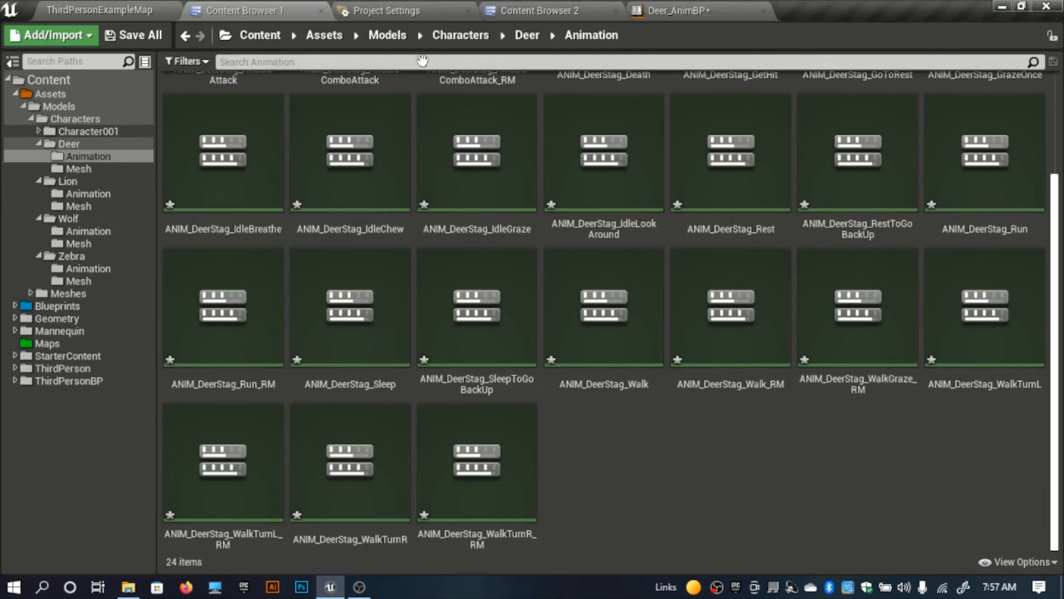
{"action": "left_click", "coordinate": [571, 7]}
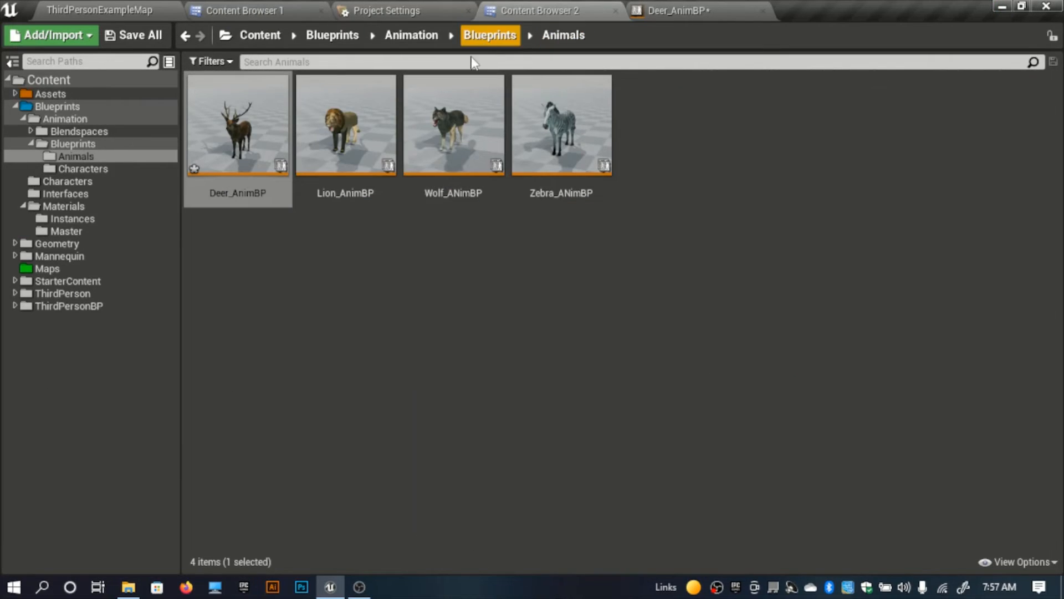
{"action": "left_click", "coordinate": [479, 37]}
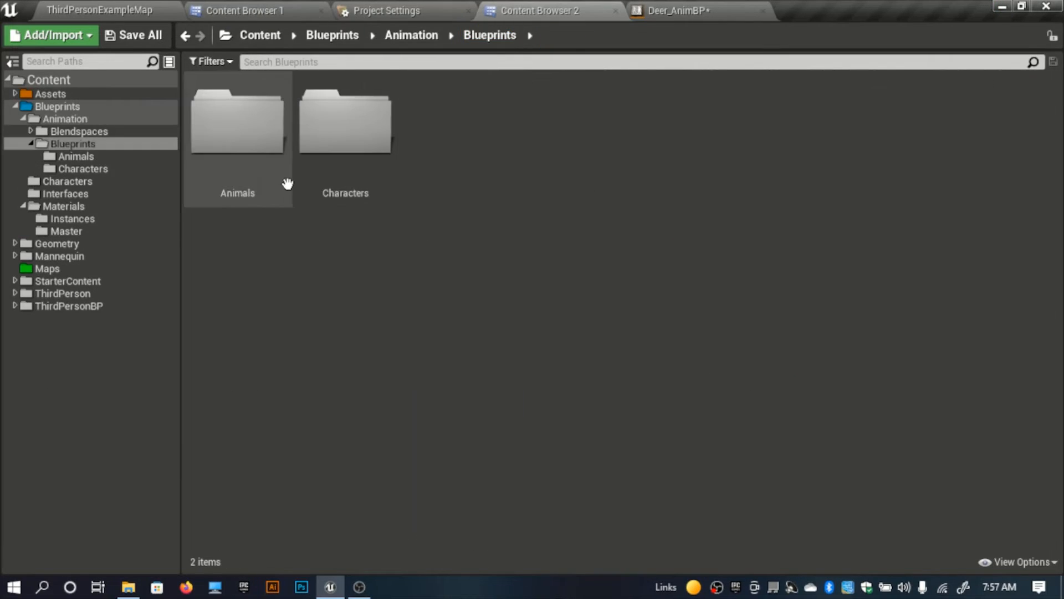
{"action": "double_click", "coordinate": [363, 158]}
{"action": "double_click", "coordinate": [279, 133]}
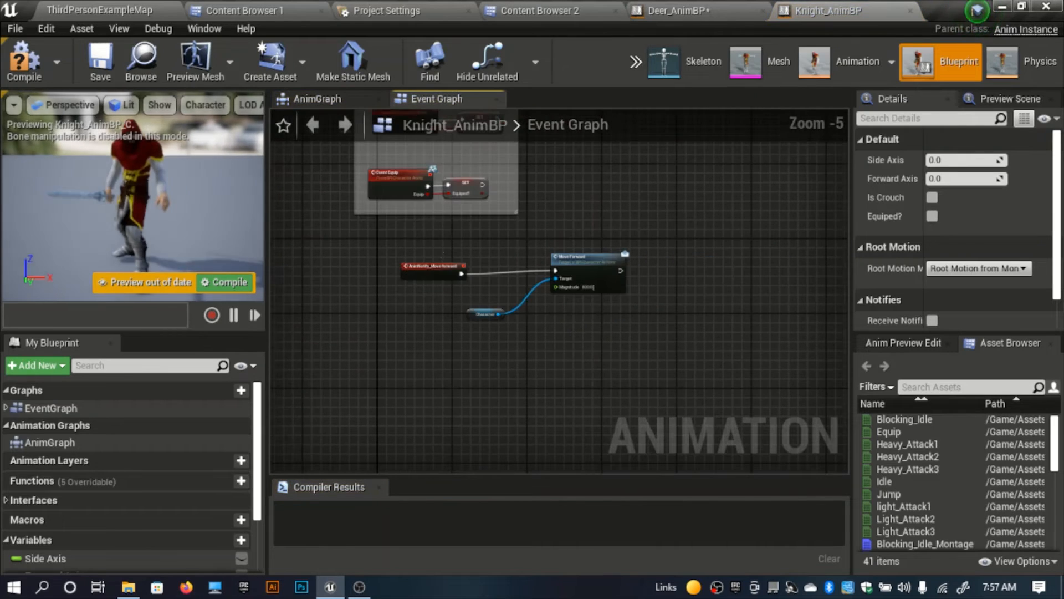
Step: Select and copy the knight's Character cast and axis-calculation nodes in the Event Graph, leaving out the Begin Play and Update Animation events
{"action": "right_click_drag", "start_coordinate": [418, 232], "coordinate": [312, 486]}
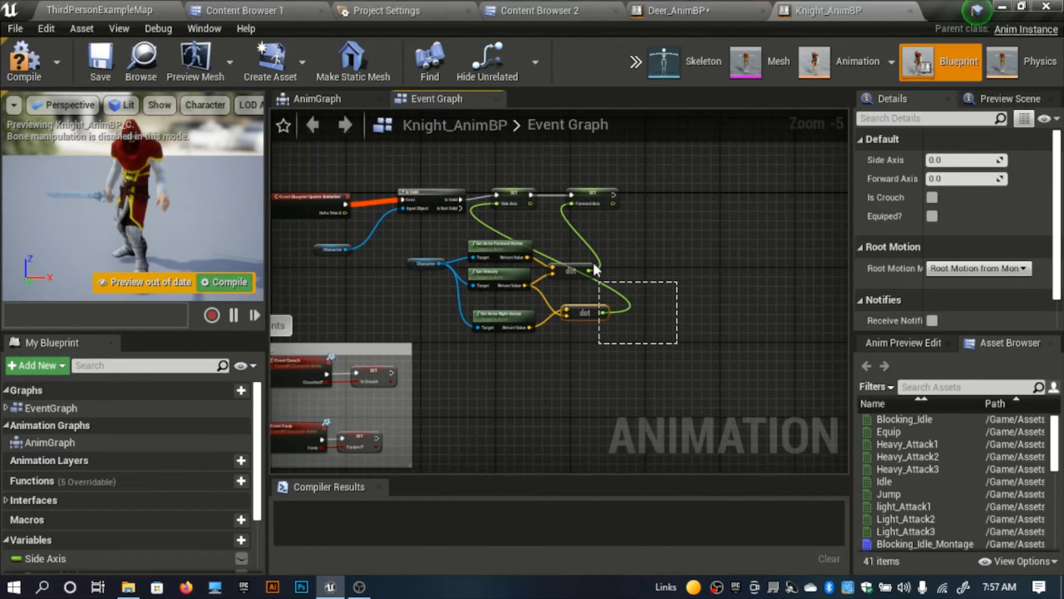
{"action": "left_click_drag", "start_coordinate": [451, 161], "coordinate": [450, 162]}
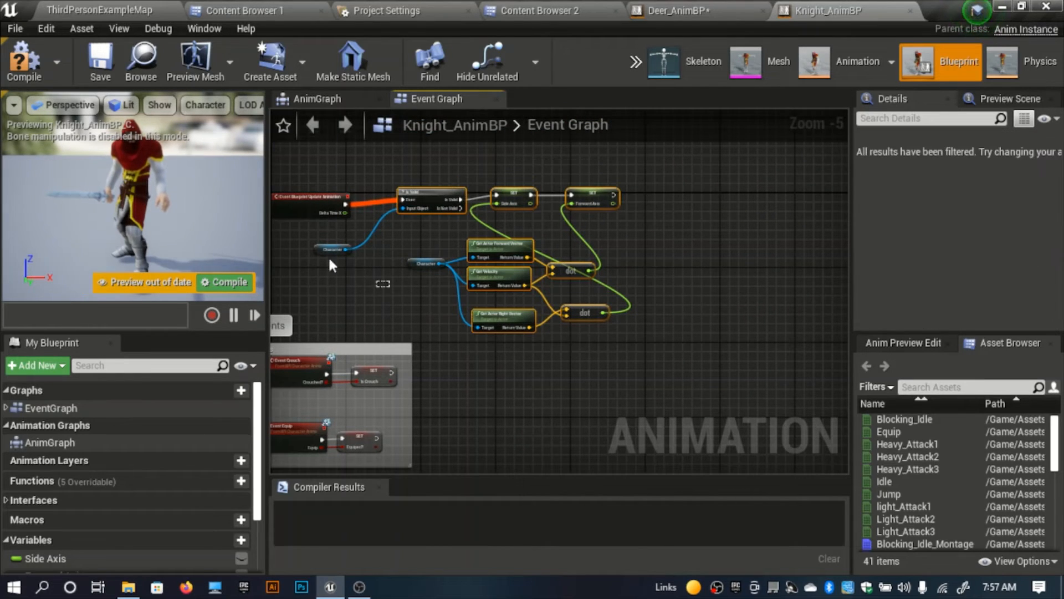
{"action": "right_click_drag", "start_coordinate": [518, 145], "coordinate": [579, 395]}
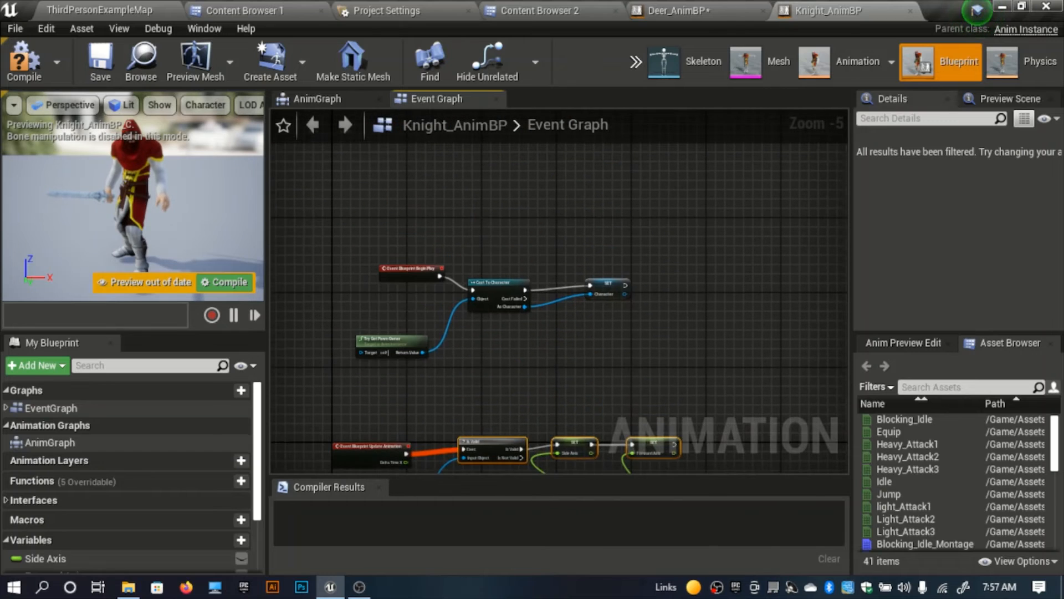
{"action": "left_click_drag", "start_coordinate": [681, 347], "coordinate": [554, 263]}
{"action": "right_click_drag", "start_coordinate": [691, 394], "coordinate": [629, 242]}
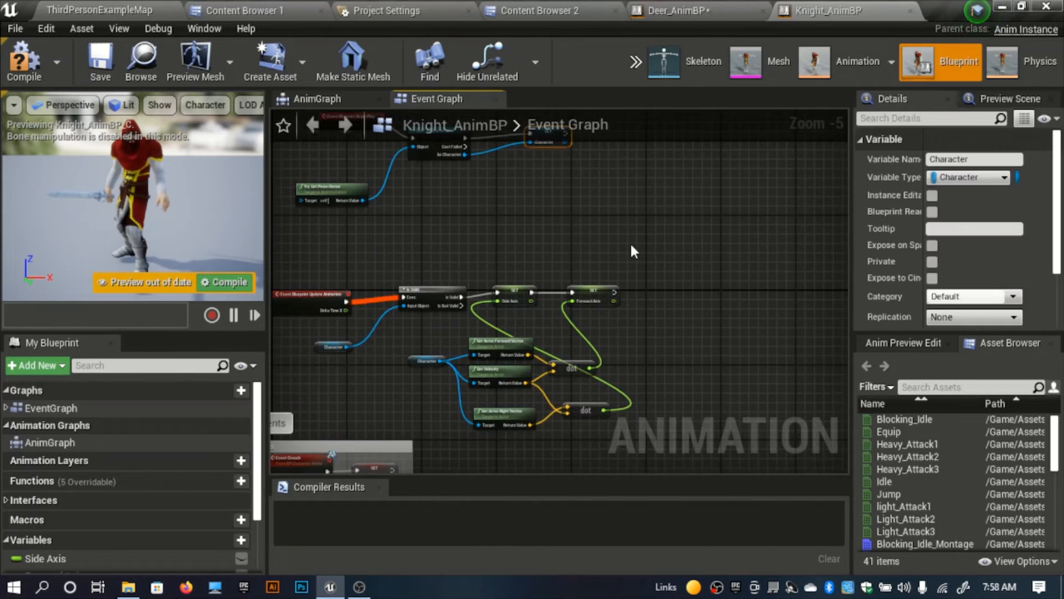
{"action": "left_click_drag", "start_coordinate": [695, 427], "coordinate": [435, 252]}
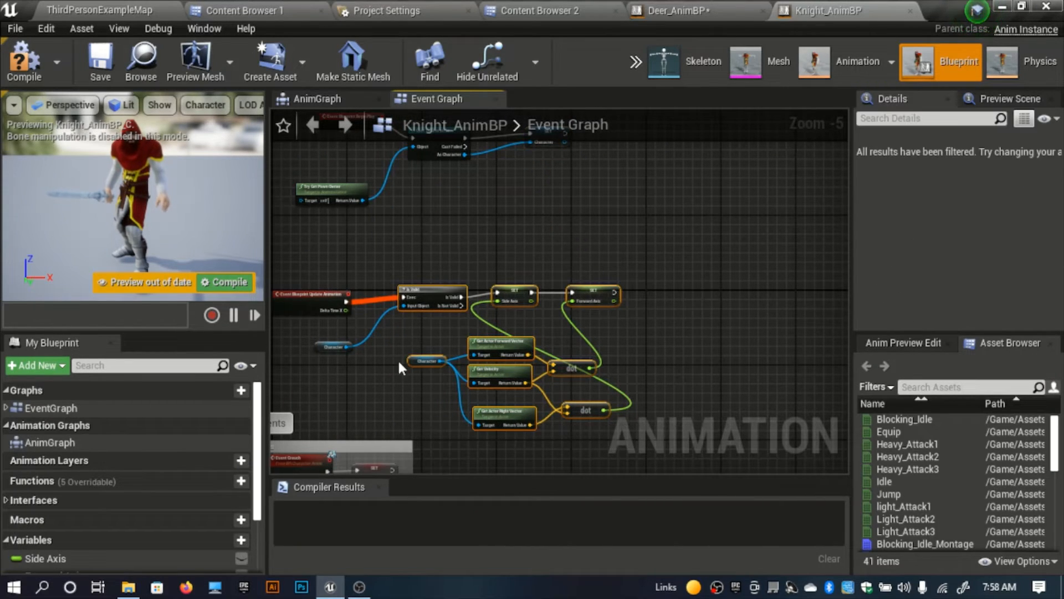
{"action": "left_click_drag", "start_coordinate": [341, 346], "coordinate": [338, 345], "text": "shift"}
{"action": "right_click_drag", "start_coordinate": [388, 318], "coordinate": [430, 417]}
{"action": "left_click_drag", "start_coordinate": [637, 301], "coordinate": [500, 223], "text": "shift"}
{"action": "left_click_drag", "start_coordinate": [453, 319], "coordinate": [335, 275], "text": "shift"}
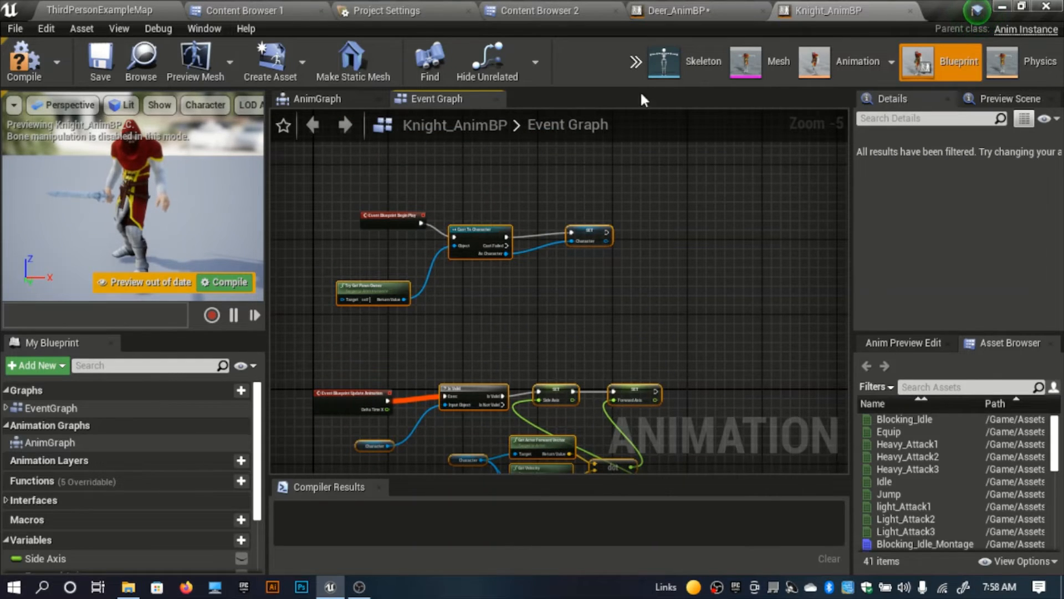
Step: Paste the copied nodes into the Event Graph of Deer_AnimBP and move them beside the Event Blueprint Update Animation node
{"action": "left_click", "coordinate": [686, 9]}
{"action": "left_click", "coordinate": [340, 100]}
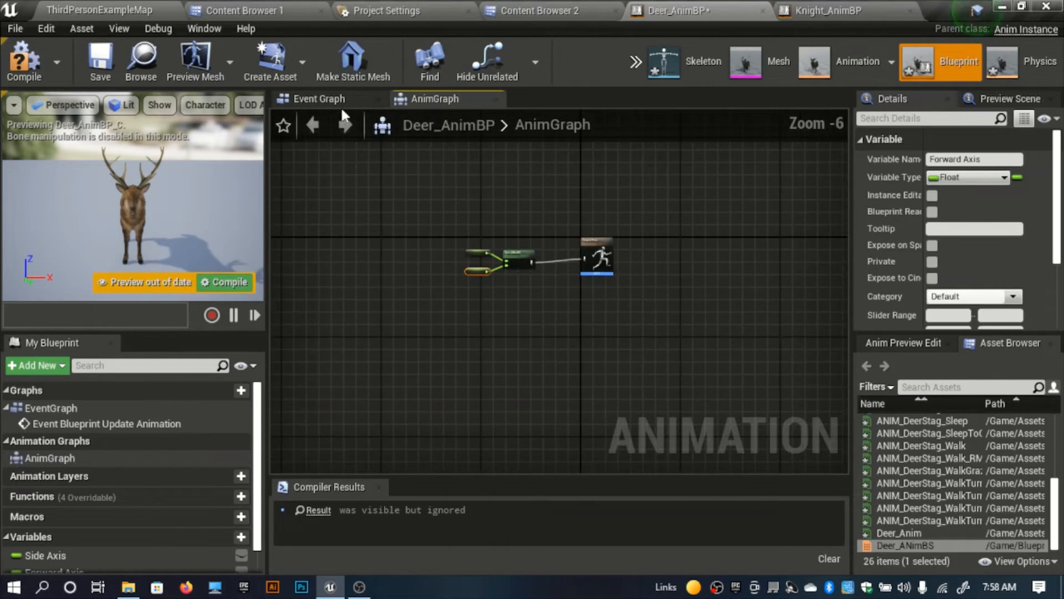
{"action": "scroll", "coordinate": [308, 321], "scroll_direction": "down", "scroll_amount": 6}
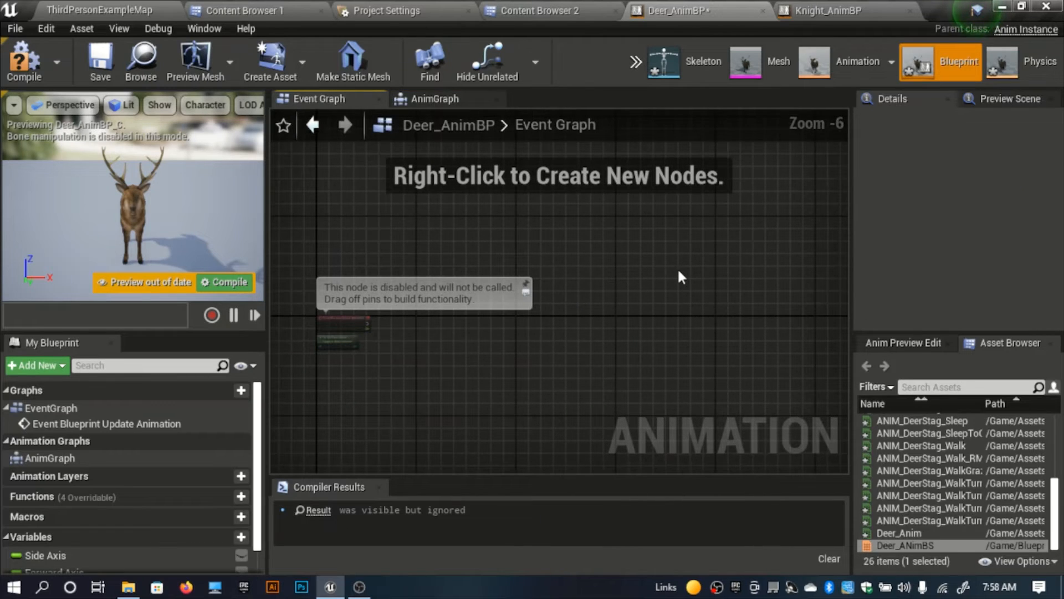
{"action": "key", "text": "ctrl+v"}
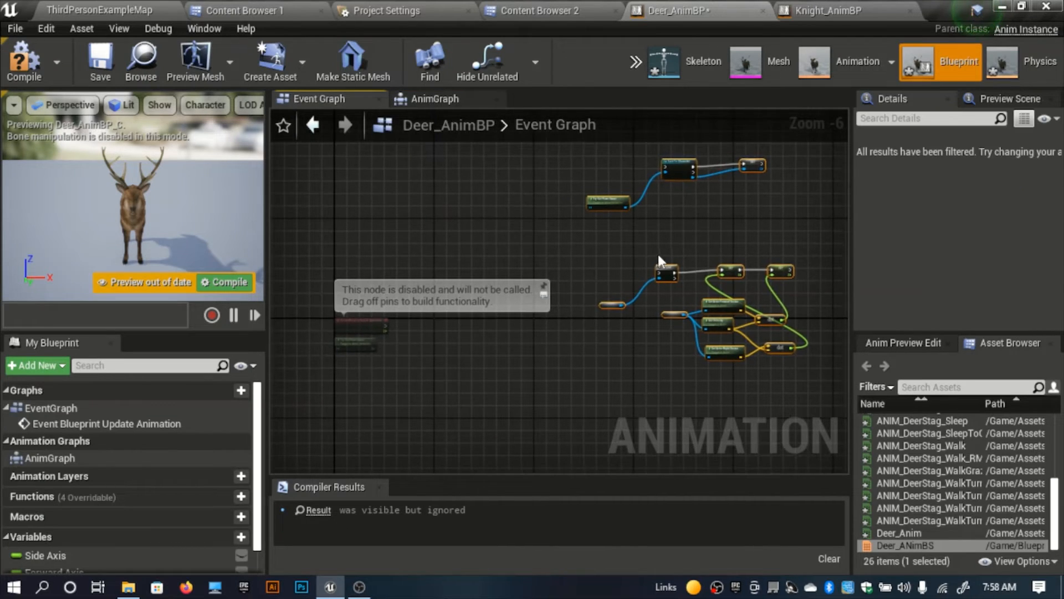
{"action": "left_click_drag", "start_coordinate": [667, 271], "coordinate": [413, 335]}
Step: Connect Event Blueprint Update Animation to the Is Valid node's Exec input and delete the disabled default Try Get Pawn Owner node
{"action": "scroll", "coordinate": [414, 334], "scroll_direction": "up", "scroll_amount": 5}
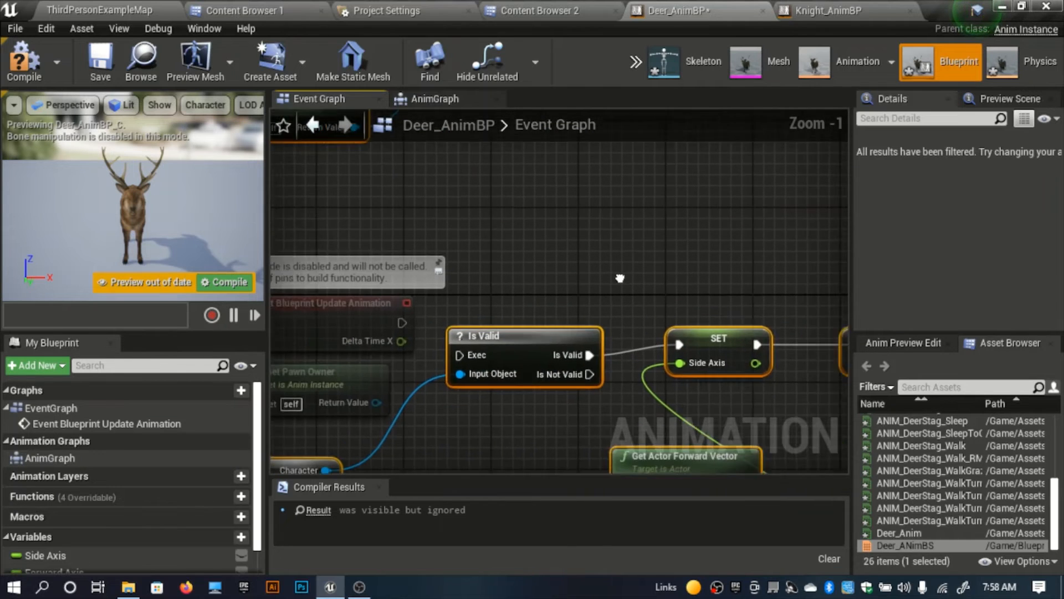
{"action": "left_click_drag", "start_coordinate": [538, 345], "coordinate": [581, 335]}
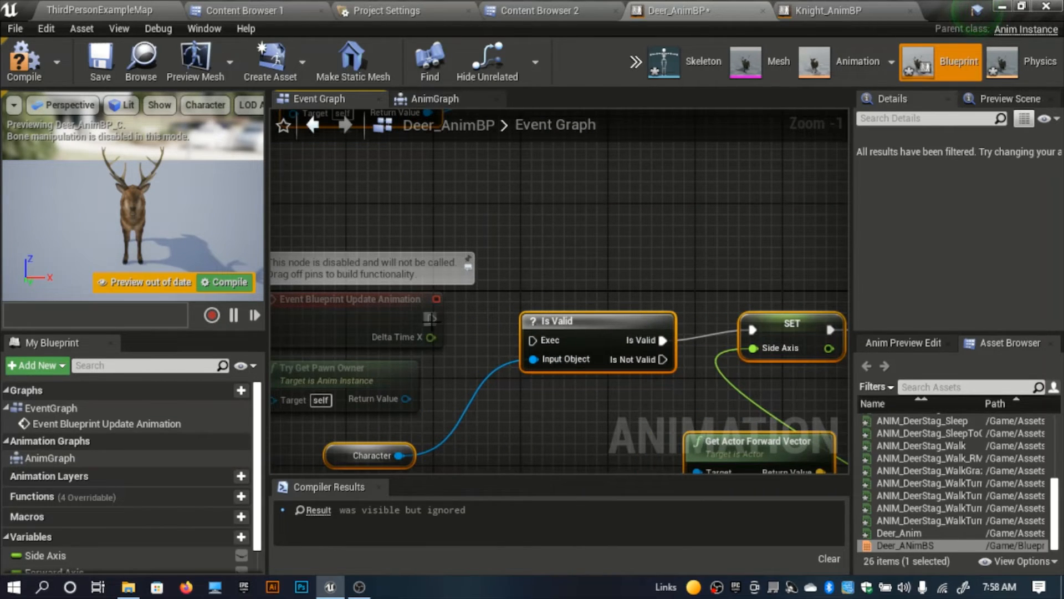
{"action": "left_click_drag", "start_coordinate": [432, 319], "coordinate": [536, 346]}
{"action": "left_click", "coordinate": [371, 379]}
{"action": "key", "text": "Delete"}
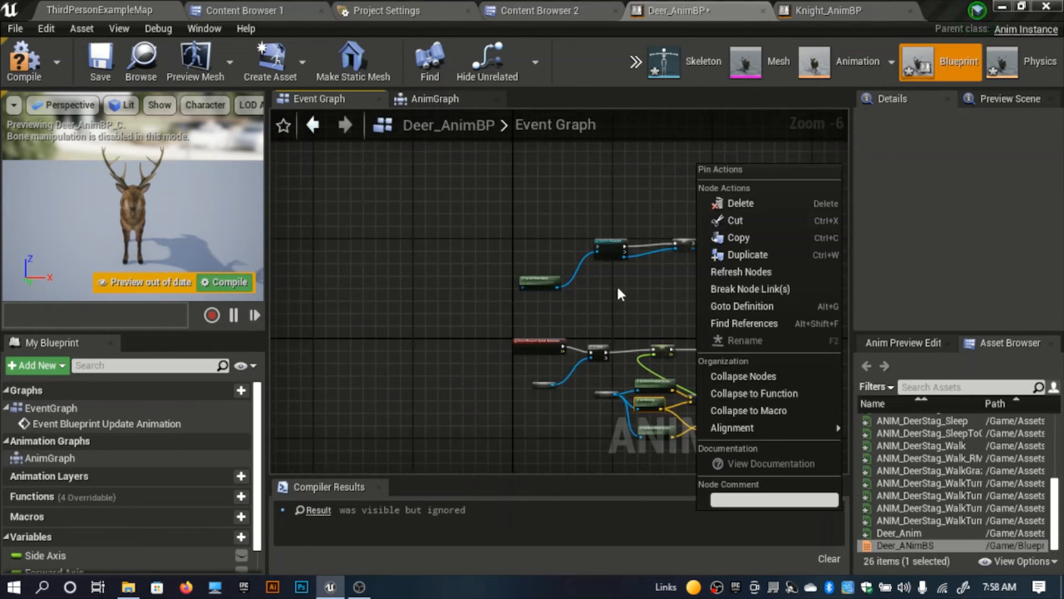
Step: Add an Event Blueprint Begin Play node and connect its execution output to Cast To Character
{"action": "scroll", "coordinate": [617, 285], "scroll_direction": "down", "scroll_amount": 4}
{"action": "left_click", "coordinate": [564, 249]}
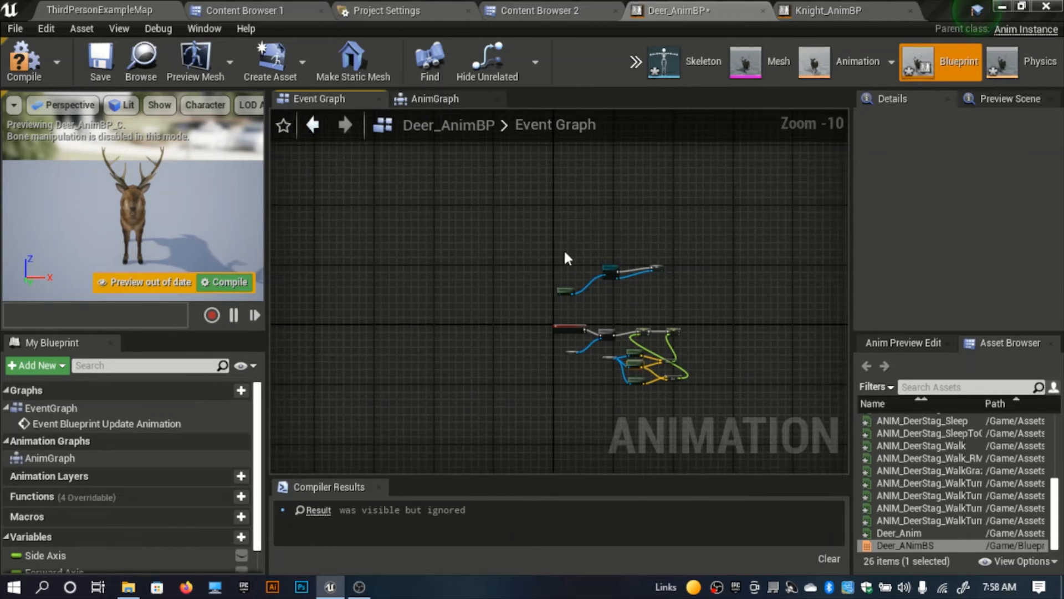
{"action": "right_click_drag", "start_coordinate": [563, 248], "coordinate": [516, 276]}
{"action": "scroll", "coordinate": [520, 275], "scroll_direction": "up", "scroll_amount": 5}
{"action": "scroll", "coordinate": [521, 279], "scroll_direction": "up", "scroll_amount": 5}
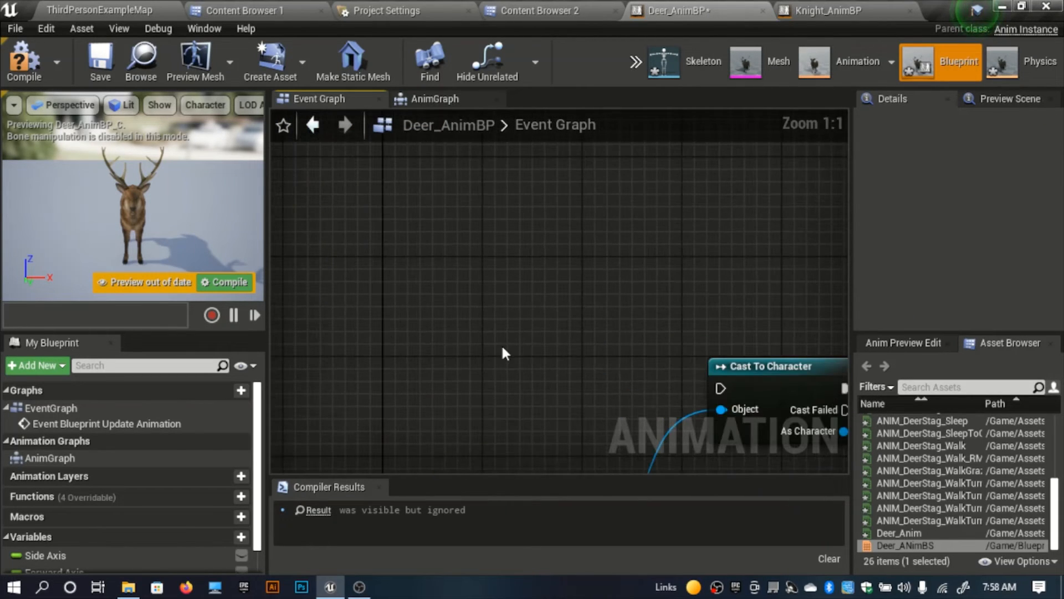
{"action": "right_click", "coordinate": [502, 349]}
{"action": "type", "text": "event"}
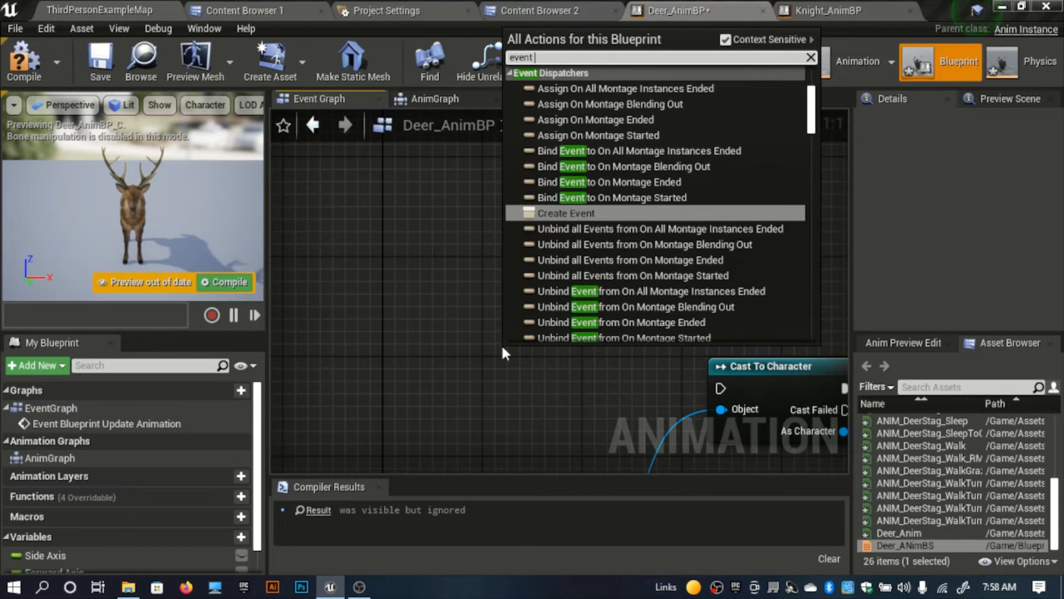
{"action": "type", "text": " blue"}
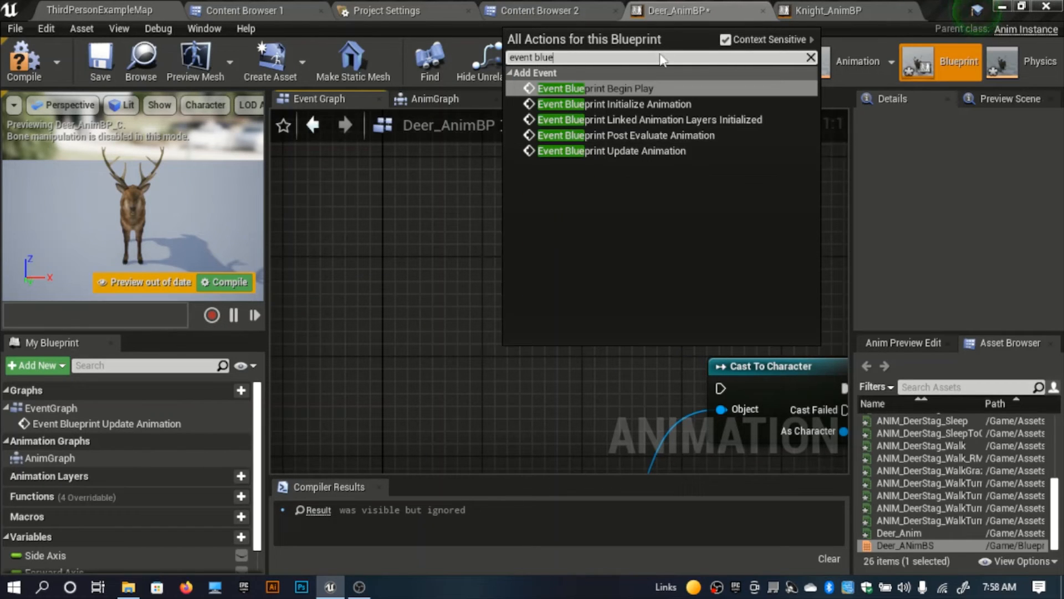
{"action": "left_click", "coordinate": [644, 87]}
{"action": "left_click_drag", "start_coordinate": [582, 363], "coordinate": [551, 375]}
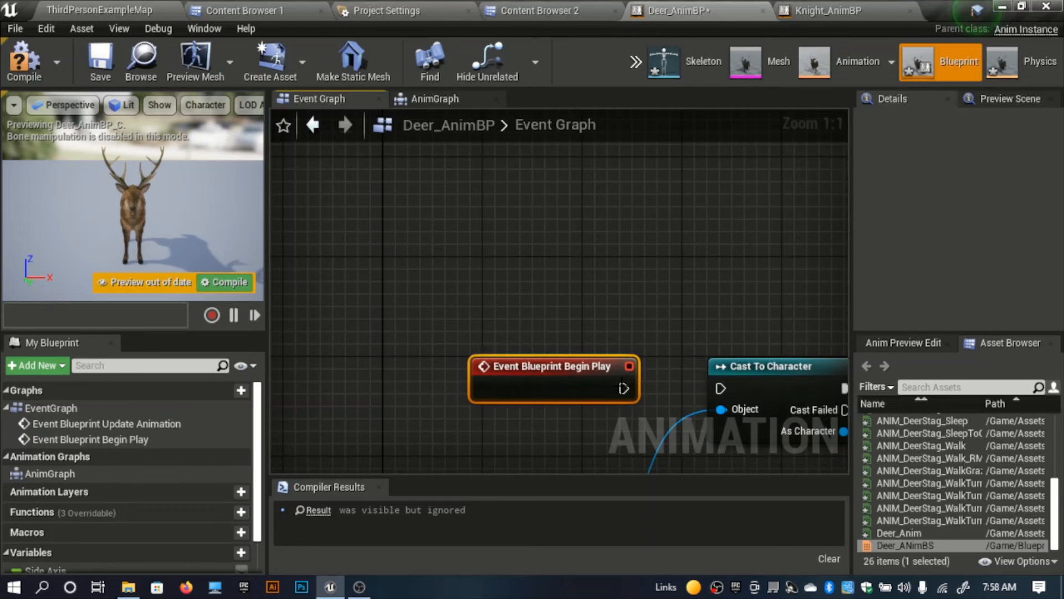
{"action": "left_click_drag", "start_coordinate": [623, 388], "coordinate": [721, 388]}
Step: Compile the deer's Animation Blueprint and locate the Set Character node listed in the compiler results
{"action": "scroll", "coordinate": [653, 288], "scroll_direction": "down", "scroll_amount": 4}
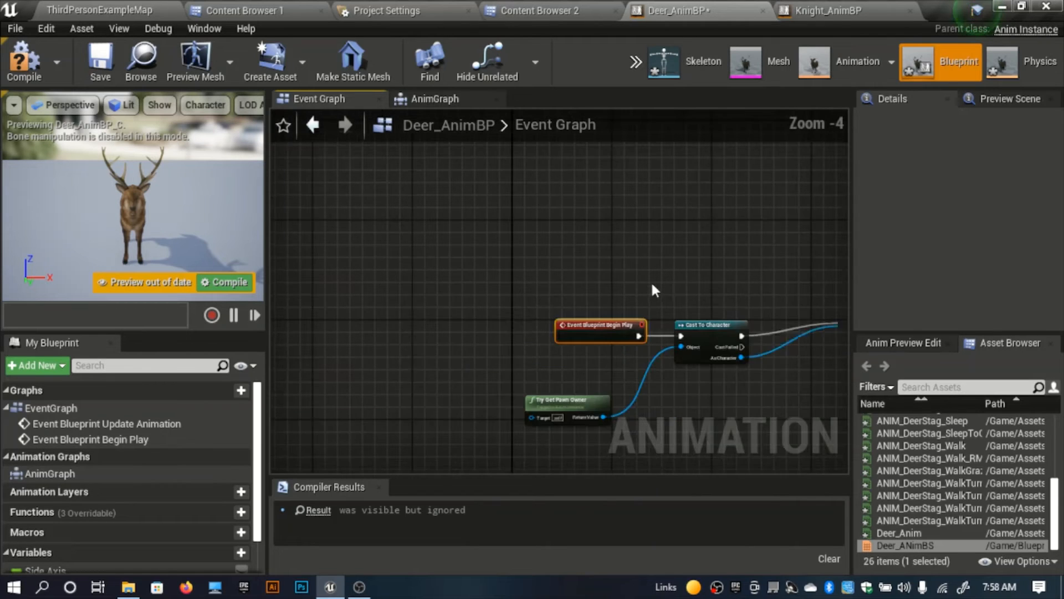
{"action": "scroll", "coordinate": [651, 281], "scroll_direction": "down", "scroll_amount": 4}
{"action": "right_click_drag", "start_coordinate": [627, 271], "coordinate": [443, 191]}
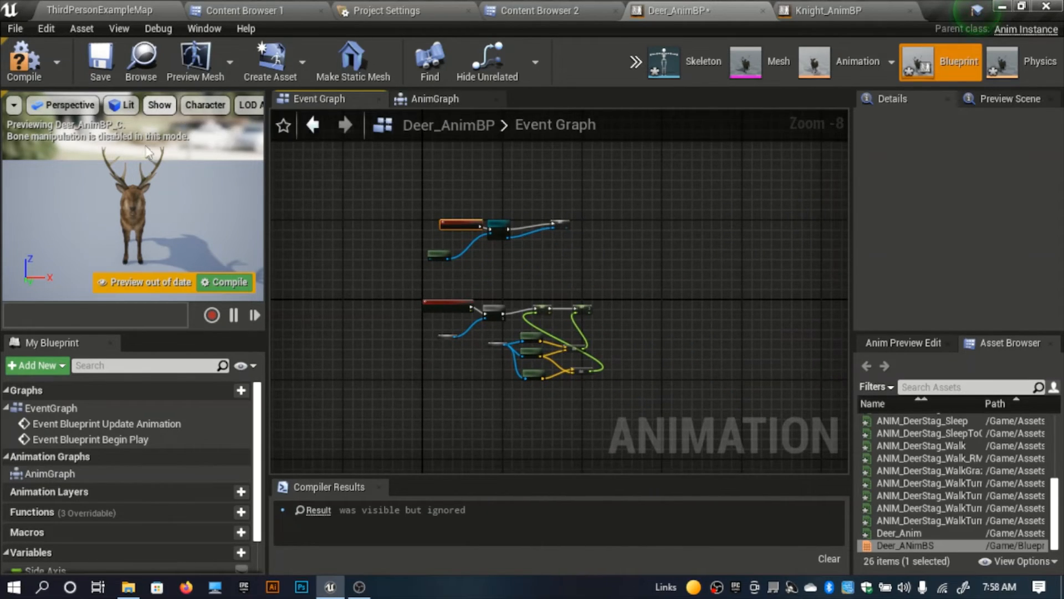
{"action": "left_click", "coordinate": [24, 61]}
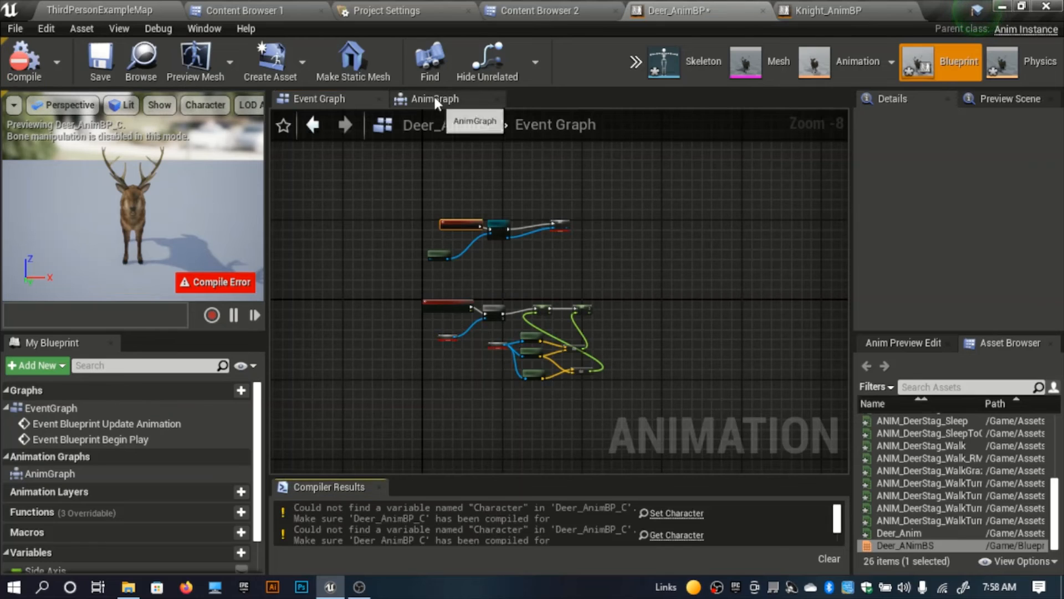
{"action": "left_click", "coordinate": [677, 513]}
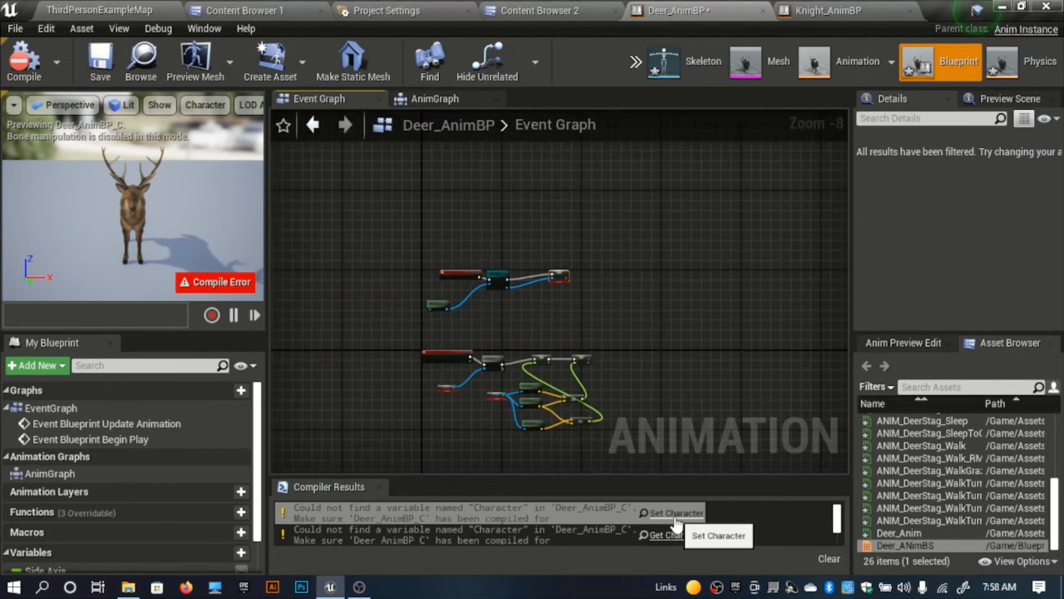
{"action": "right_click_drag", "start_coordinate": [430, 407], "coordinate": [417, 336]}
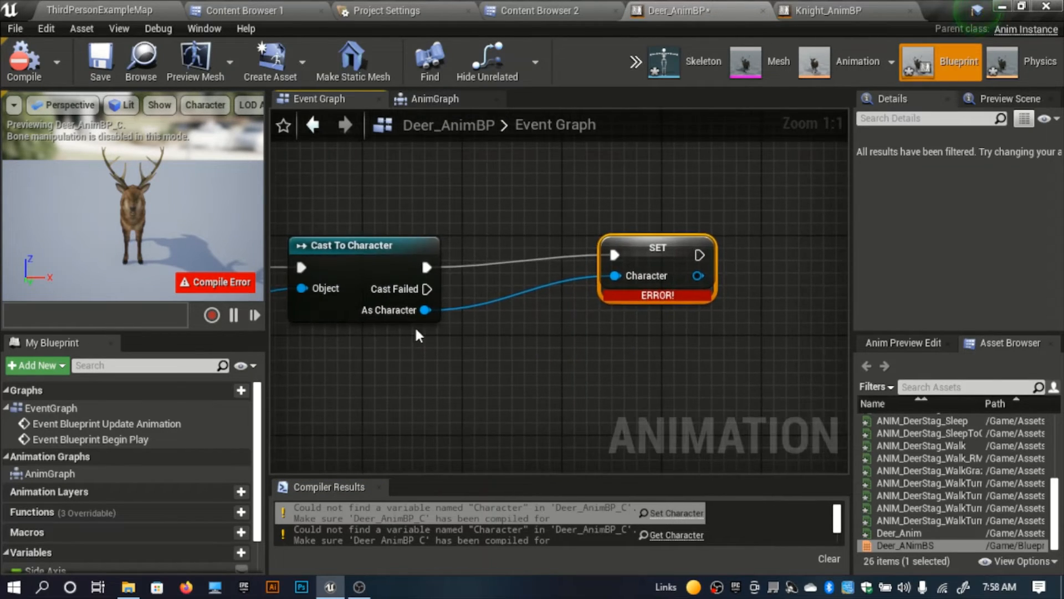
{"action": "scroll", "coordinate": [187, 517], "scroll_direction": "down", "scroll_amount": 2}
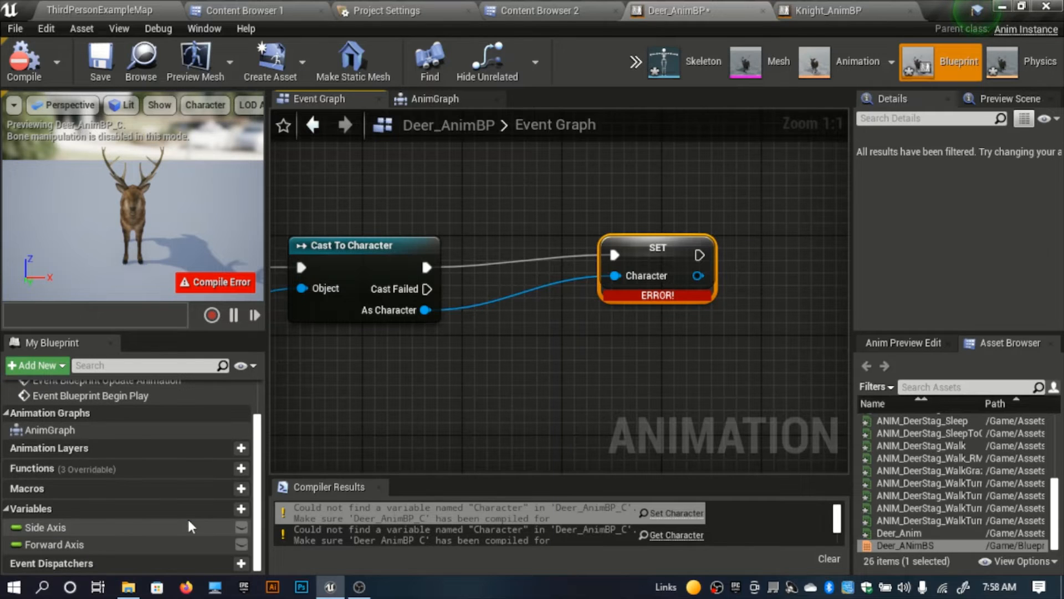
Step: Review the remaining compiler messages for Deer_AnimBP and open the Blueprints/Characters folder in Content Browser 2
{"action": "right_click_drag", "start_coordinate": [387, 420], "coordinate": [429, 404]}
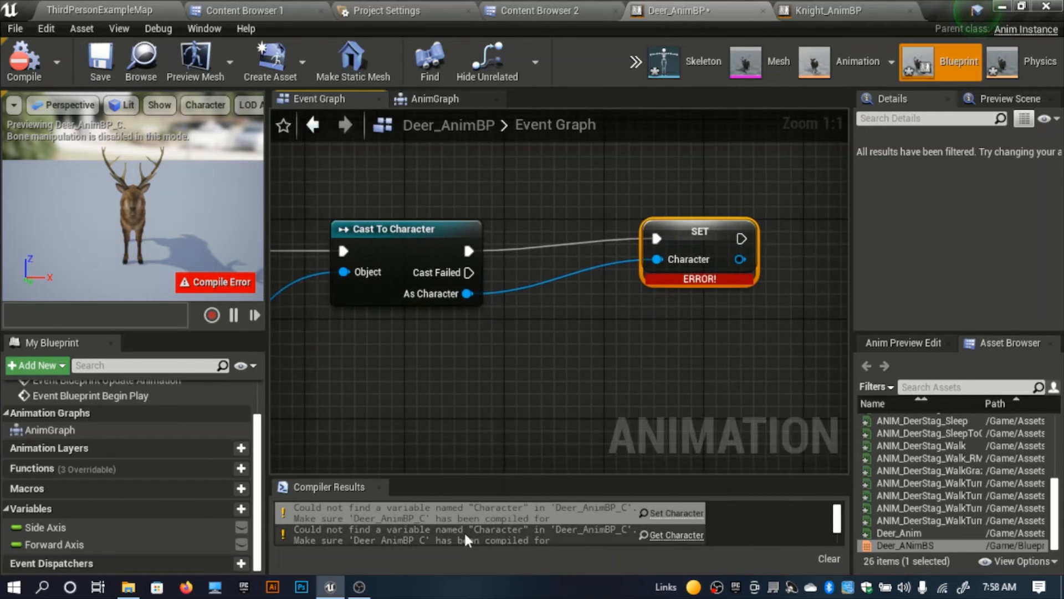
{"action": "scroll", "coordinate": [490, 528], "scroll_direction": "down", "scroll_amount": 5}
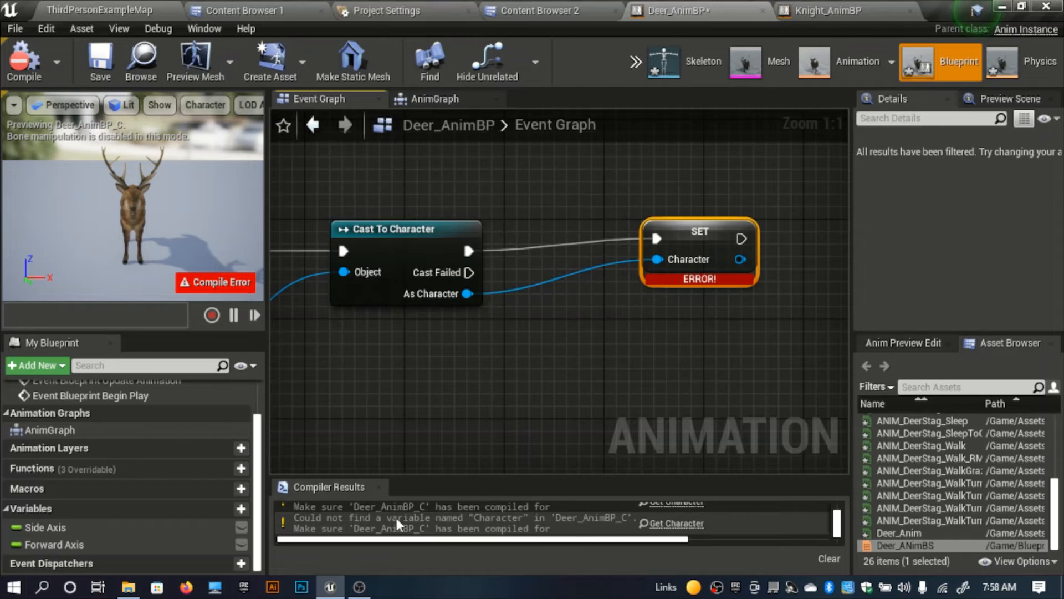
{"action": "left_click", "coordinate": [255, 10]}
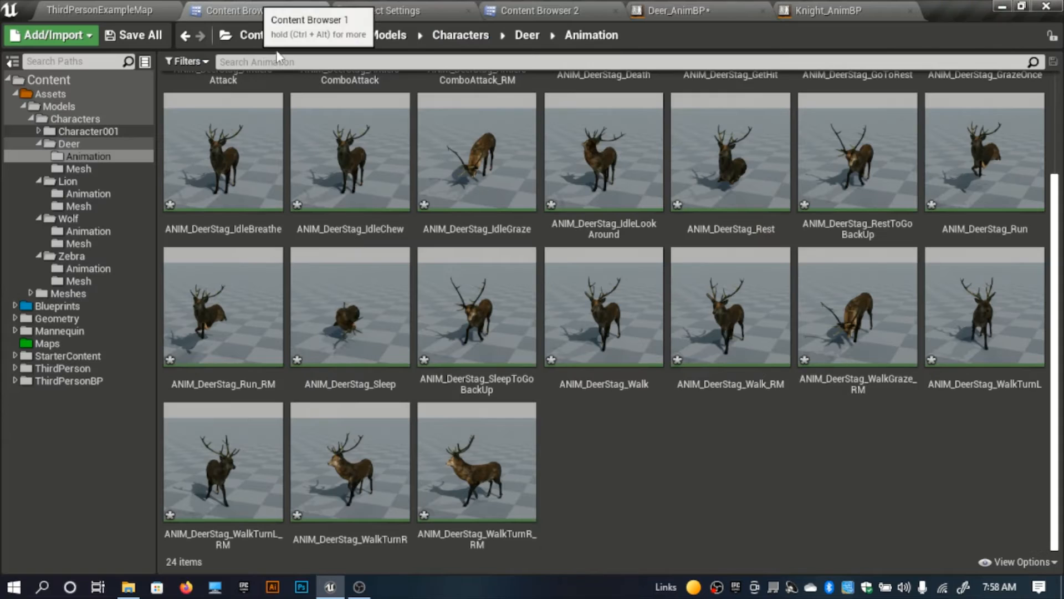
{"action": "left_click", "coordinate": [538, 10]}
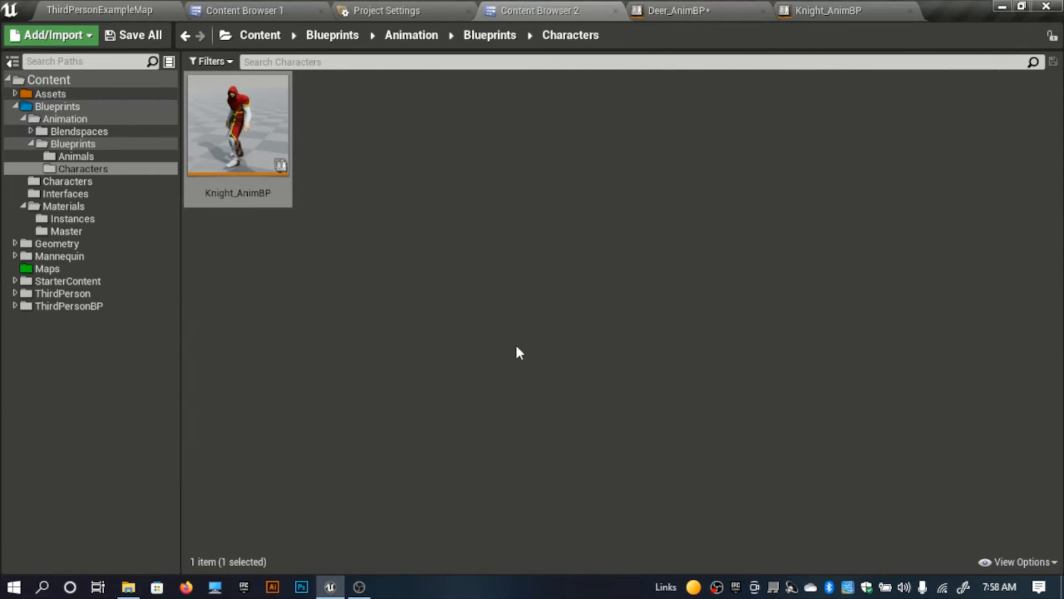
{"action": "left_click", "coordinate": [411, 35]}
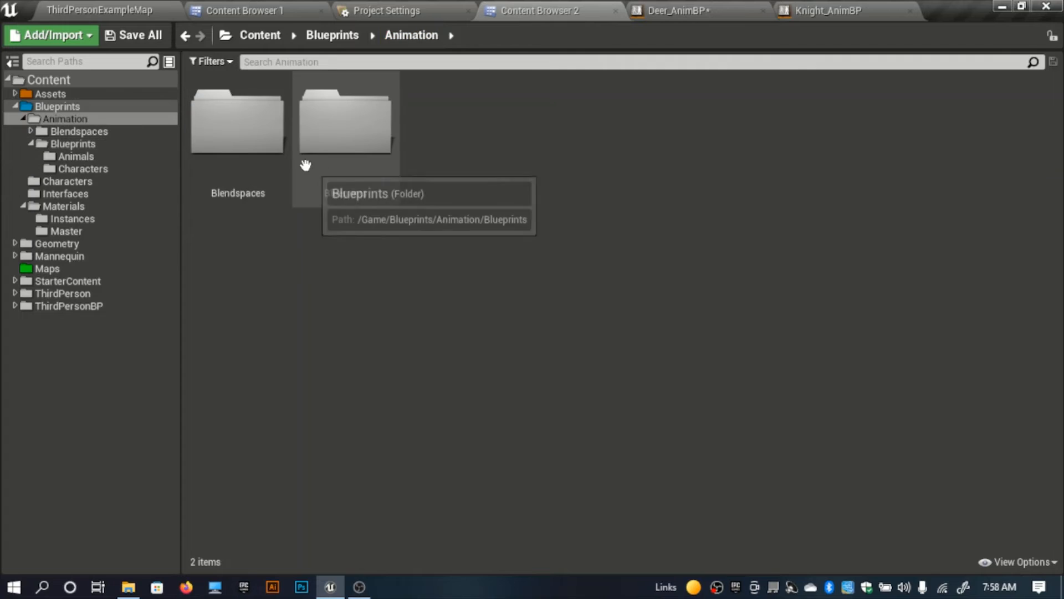
{"action": "left_click", "coordinate": [330, 36]}
{"action": "double_click", "coordinate": [348, 183]}
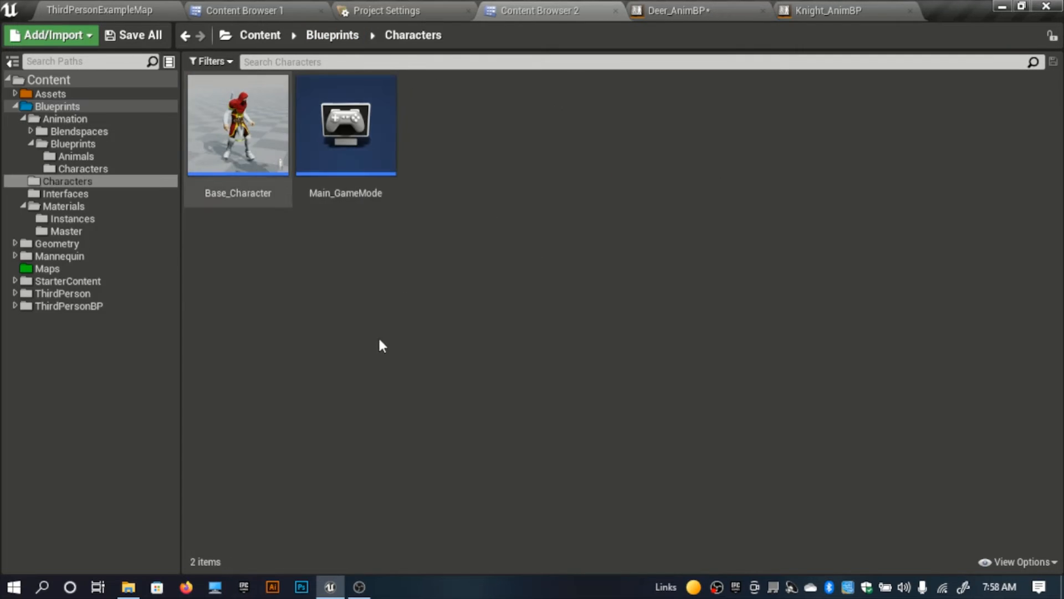
Step: Create a folder named Animals inside Blueprints/Characters
{"action": "right_click", "coordinate": [382, 344]}
{"action": "left_click", "coordinate": [502, 140]}
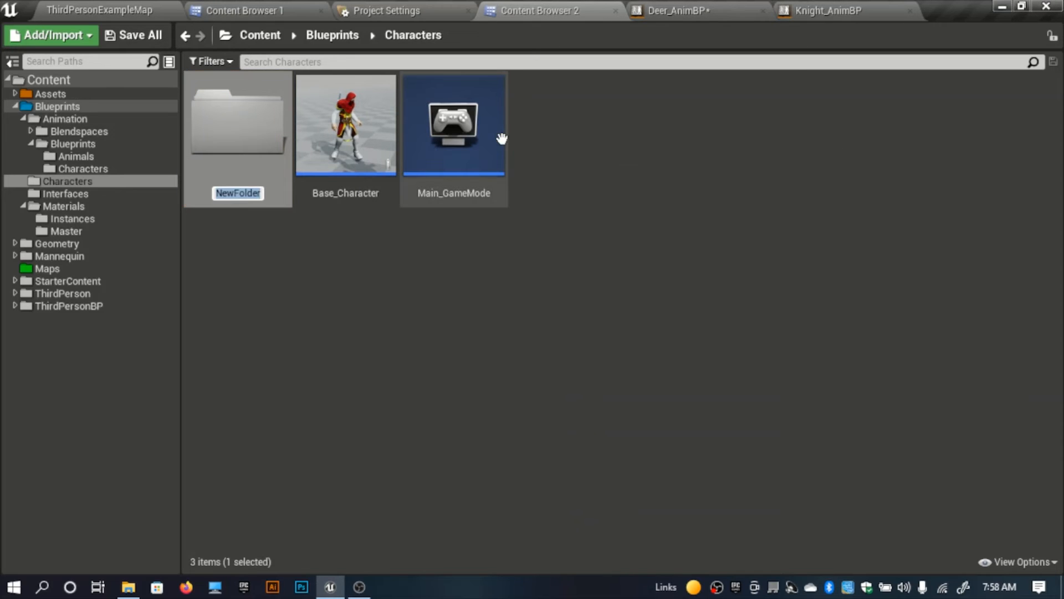
{"action": "type", "text": "Animals"}
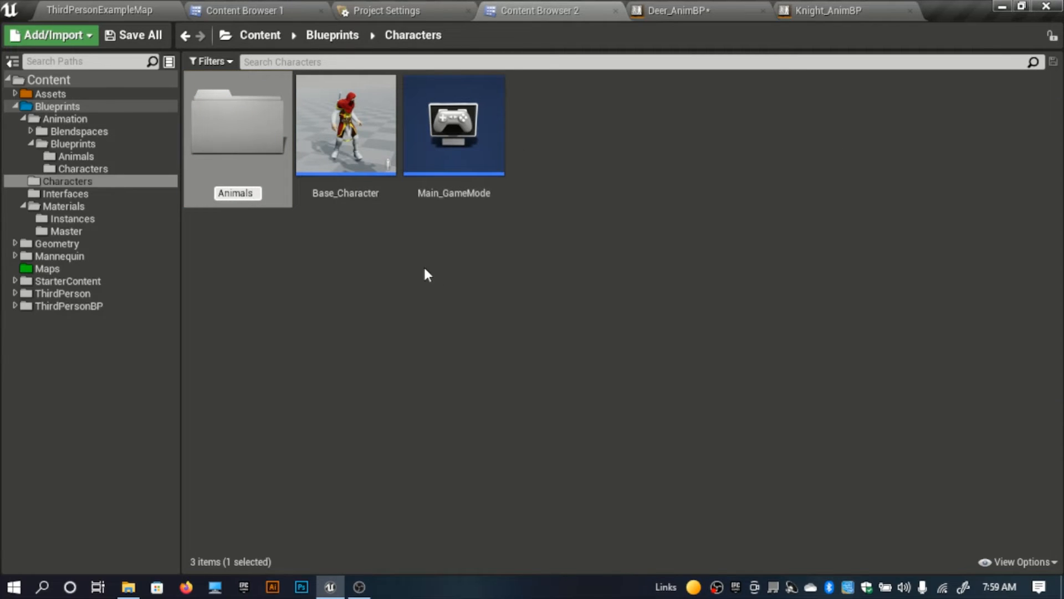
{"action": "key", "text": "Return"}
Step: Make a copy of the Base_Character blueprint in the Characters folder
{"action": "left_click", "coordinate": [363, 161]}
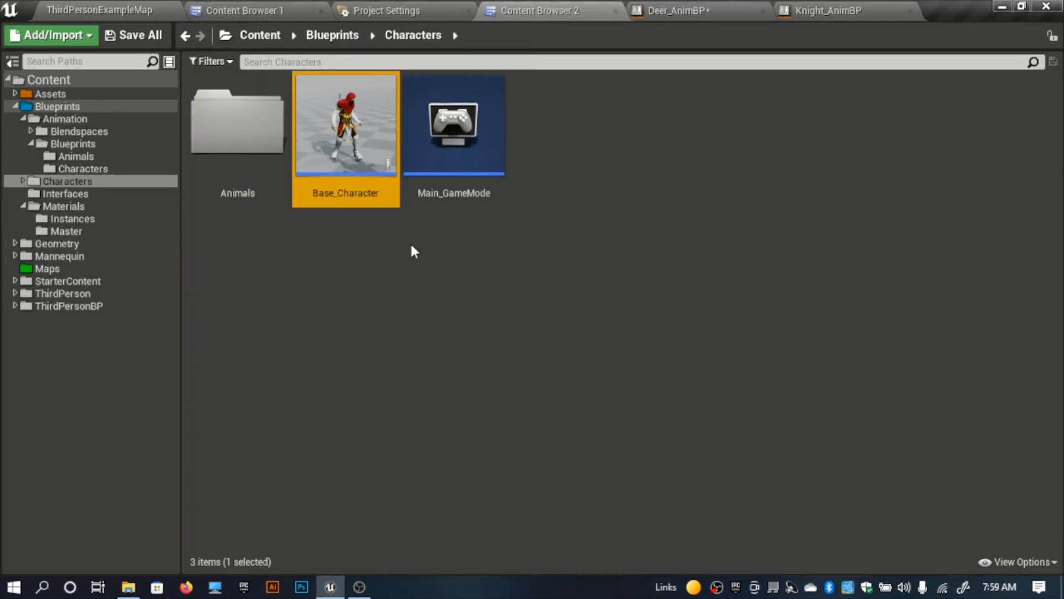
{"action": "key", "text": "ctrl+c"}
{"action": "key", "text": "ctrl+v"}
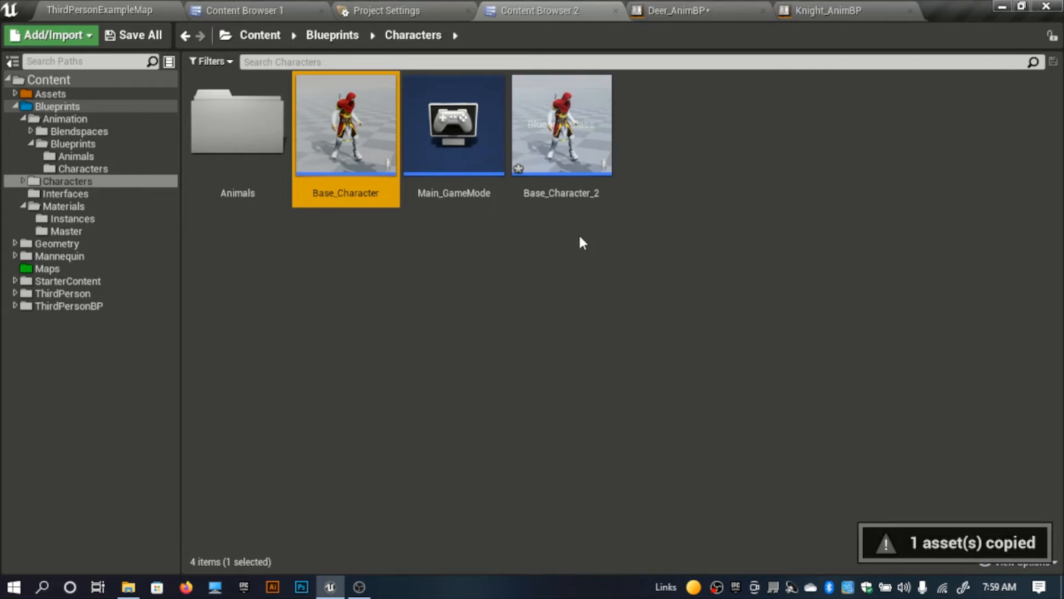
{"action": "left_click", "coordinate": [577, 227]}
Step: Rename the copied character blueprint as Animal_Master
{"action": "left_click", "coordinate": [578, 194]}
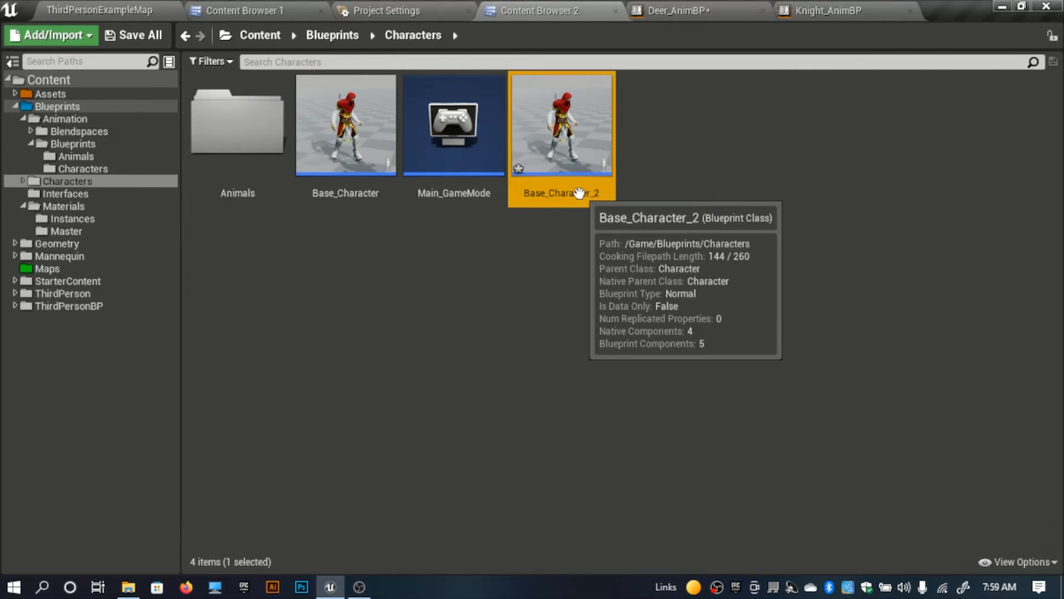
{"action": "left_click", "coordinate": [577, 193]}
{"action": "type", "text": "Animal"}
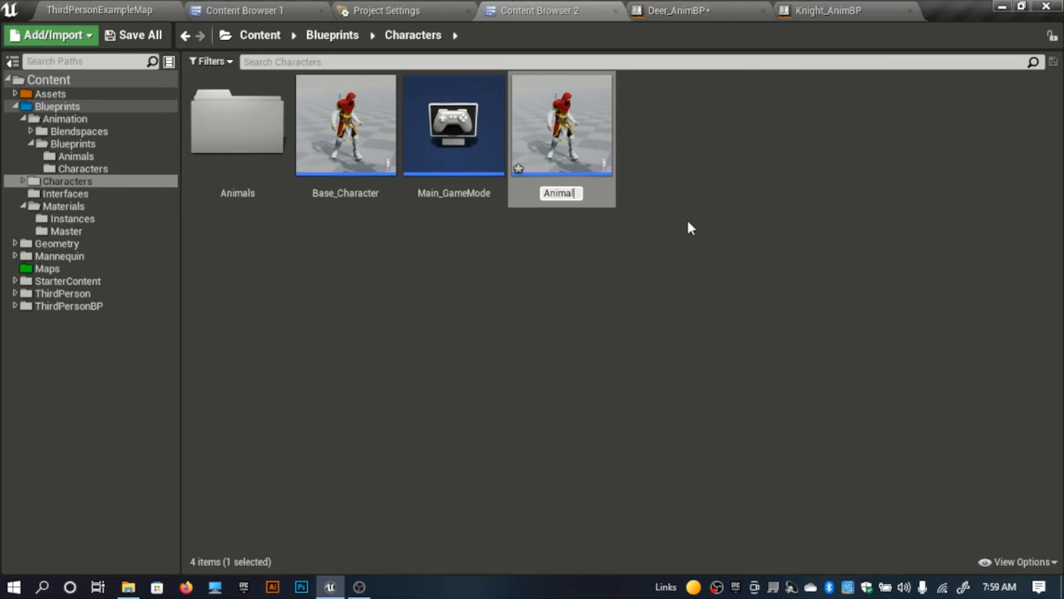
{"action": "type", "text": "_MAster"}
{"action": "key", "text": "Left"}
{"action": "key", "text": "Left"}
{"action": "key", "text": "Left"}
{"action": "key", "text": "Left"}
{"action": "key", "text": "BackSpace"}
{"action": "type", "text": "a"}
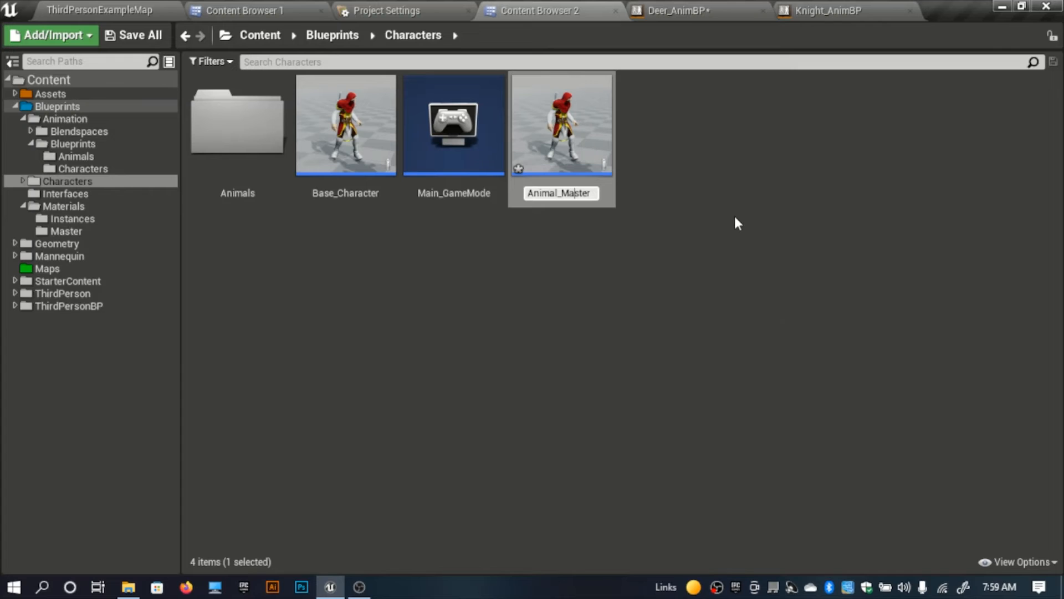
{"action": "key", "text": "Return"}
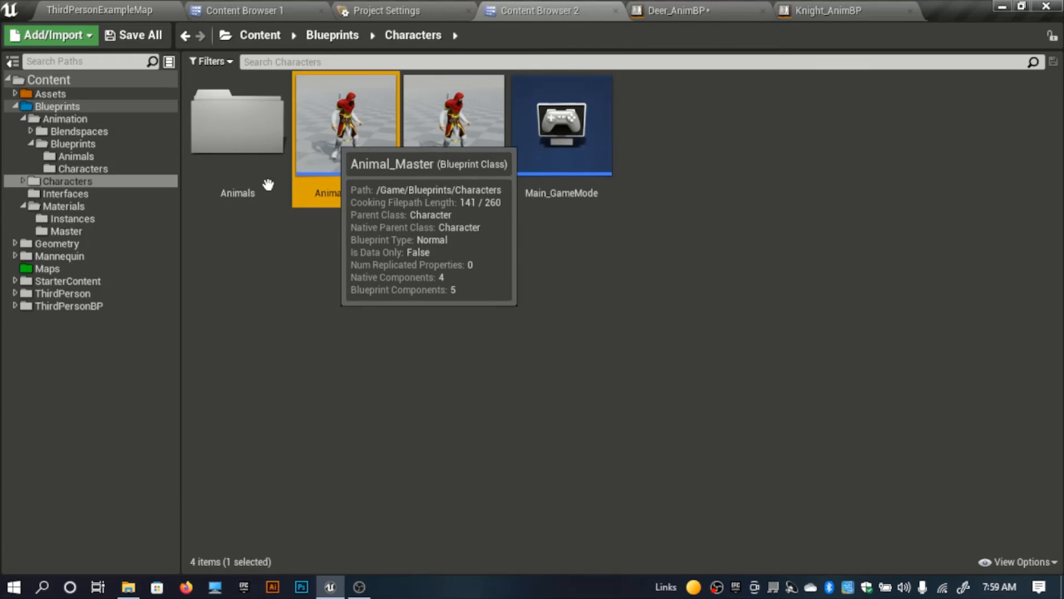
Step: Move Animal_Master into the Animals folder and open it for editing
{"action": "left_click_drag", "start_coordinate": [266, 191], "coordinate": [272, 181]}
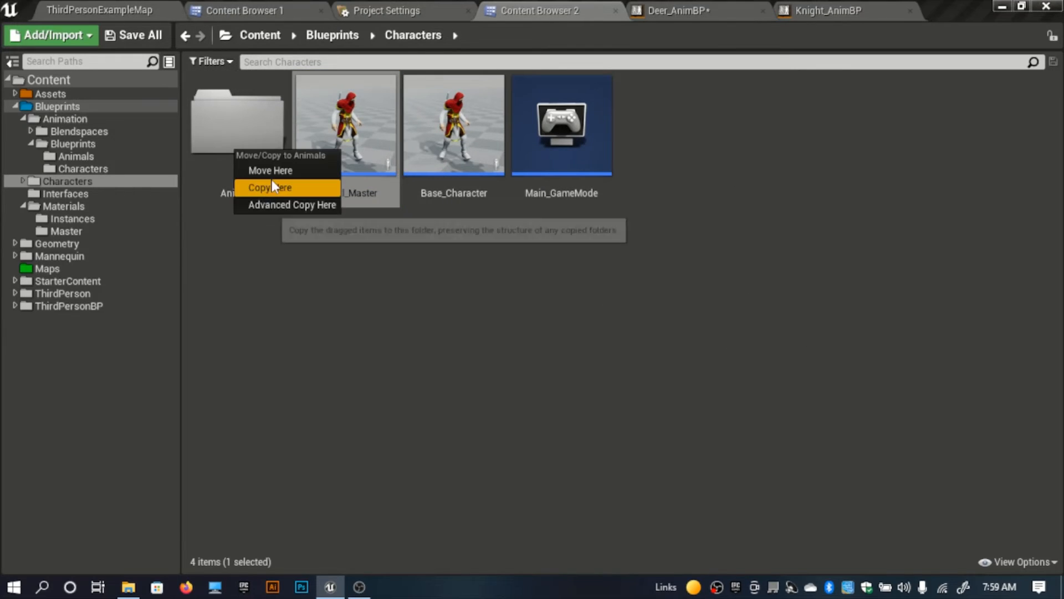
{"action": "left_click", "coordinate": [272, 185]}
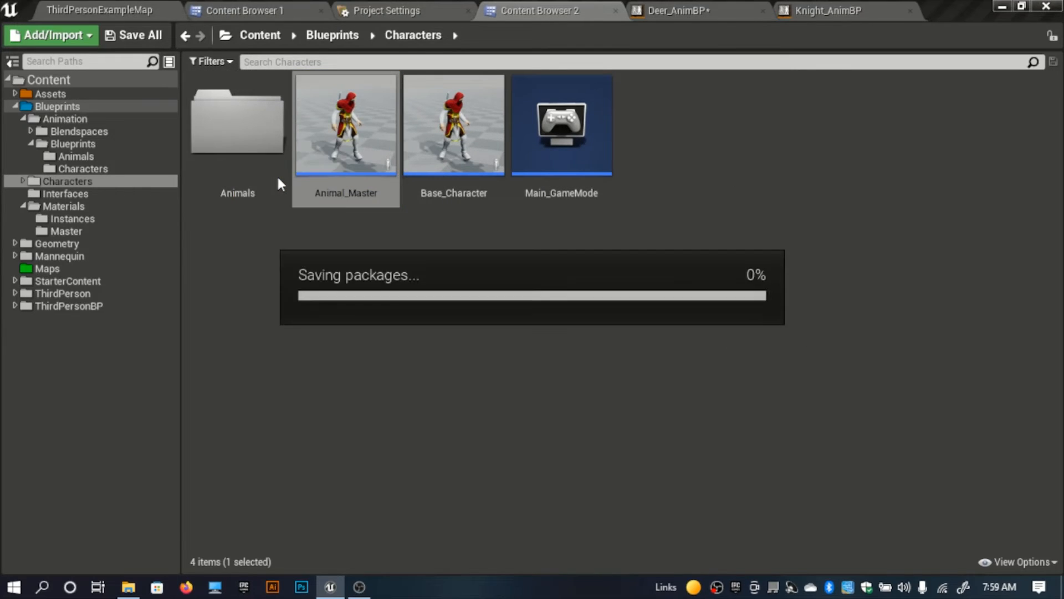
{"action": "double_click", "coordinate": [246, 176]}
{"action": "double_click", "coordinate": [262, 203]}
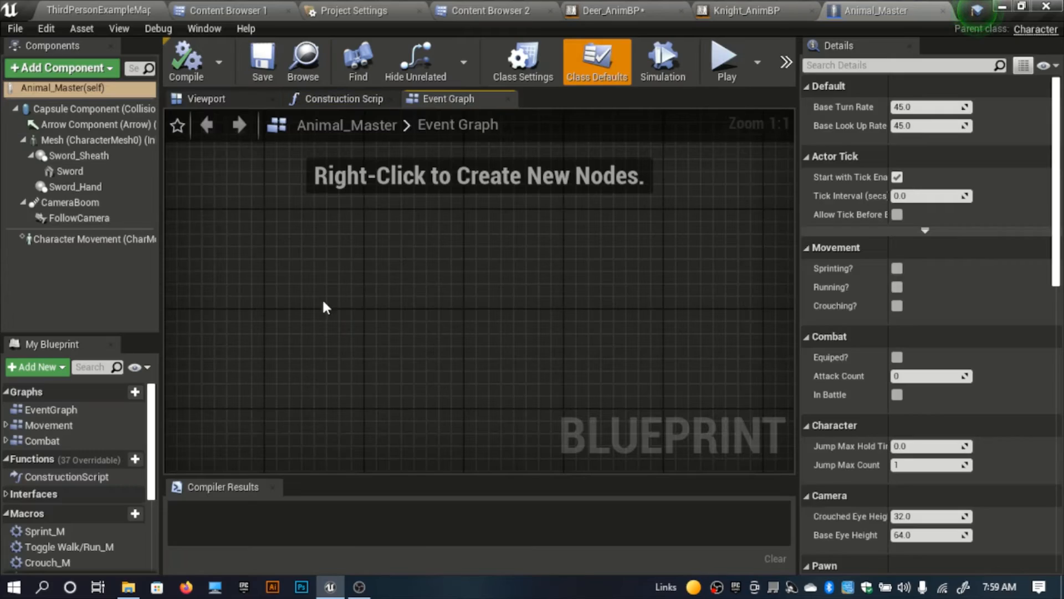
Step: Delete the Combat graph and the Sprint_M, Crouch_M and Equip_M macros from Animal_Master
{"action": "left_click", "coordinate": [69, 440]}
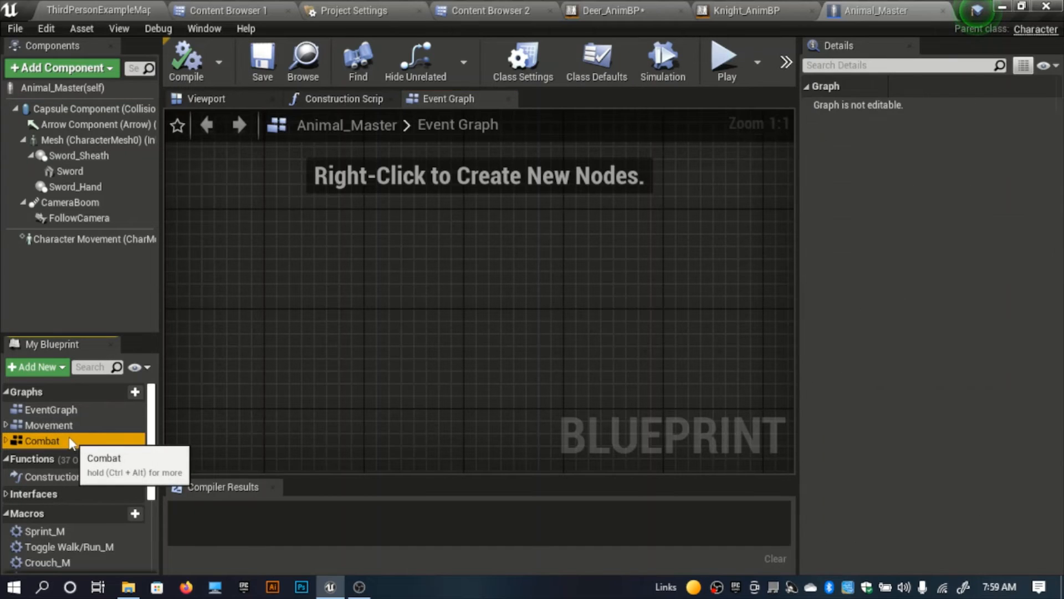
{"action": "key", "text": "Delete"}
{"action": "scroll", "coordinate": [59, 509], "scroll_direction": "down", "scroll_amount": 3}
{"action": "left_click", "coordinate": [51, 417]}
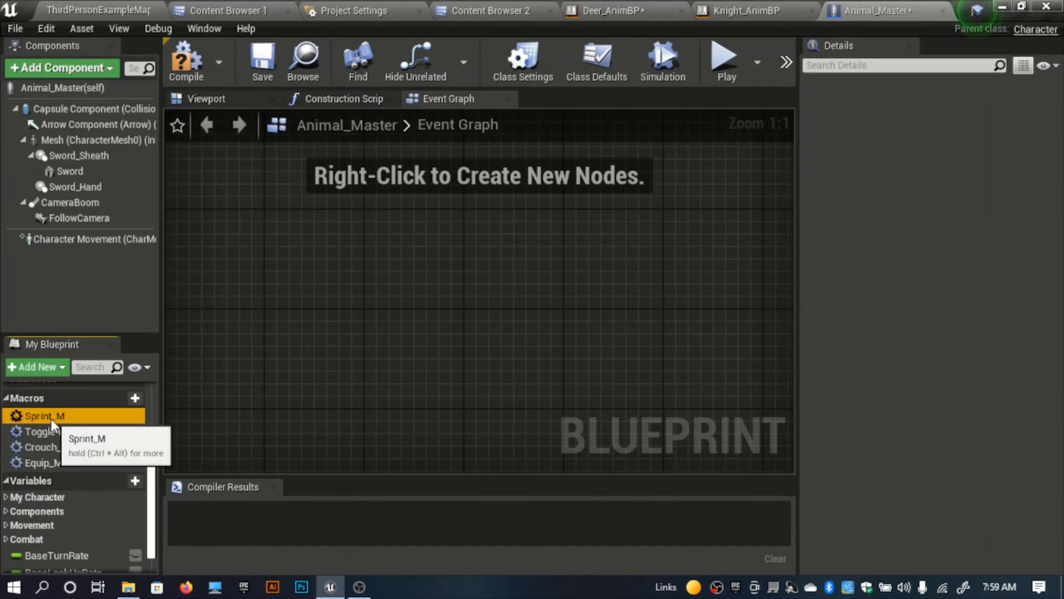
{"action": "key", "text": "Delete"}
{"action": "left_click", "coordinate": [51, 430]}
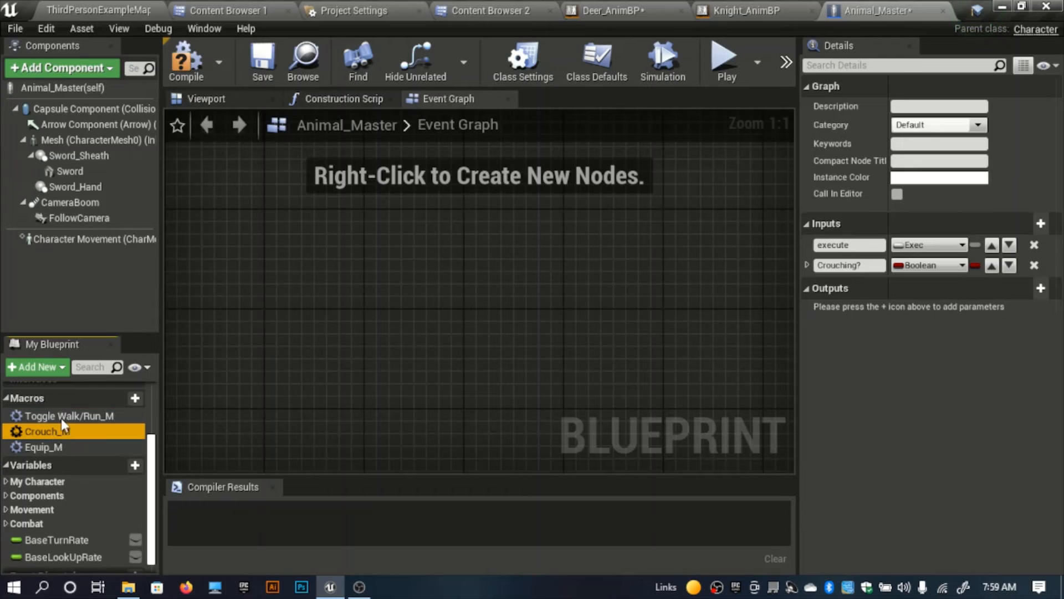
{"action": "key", "text": "Delete"}
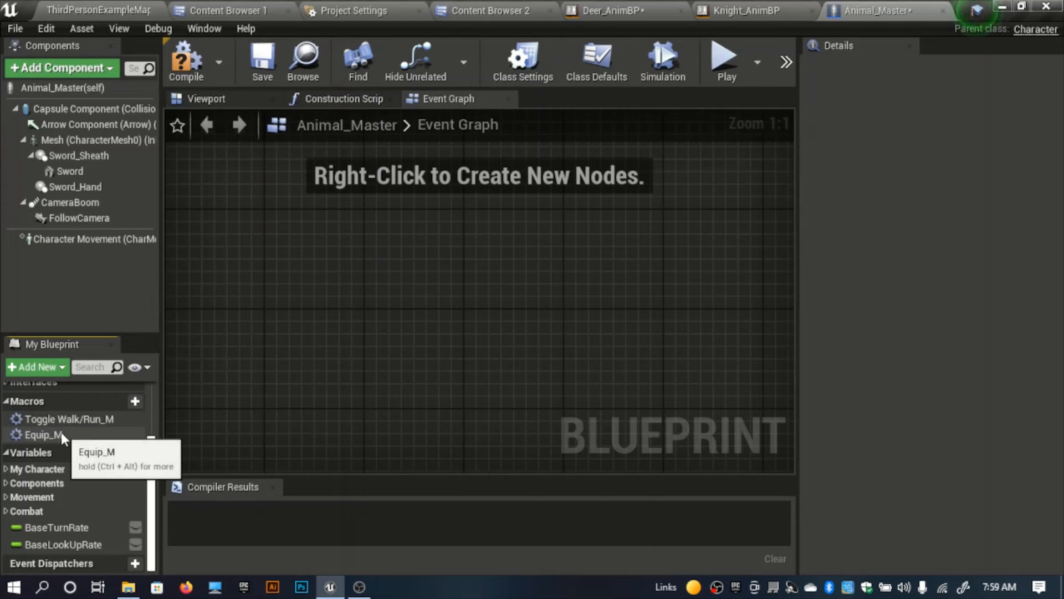
{"action": "left_click", "coordinate": [57, 433]}
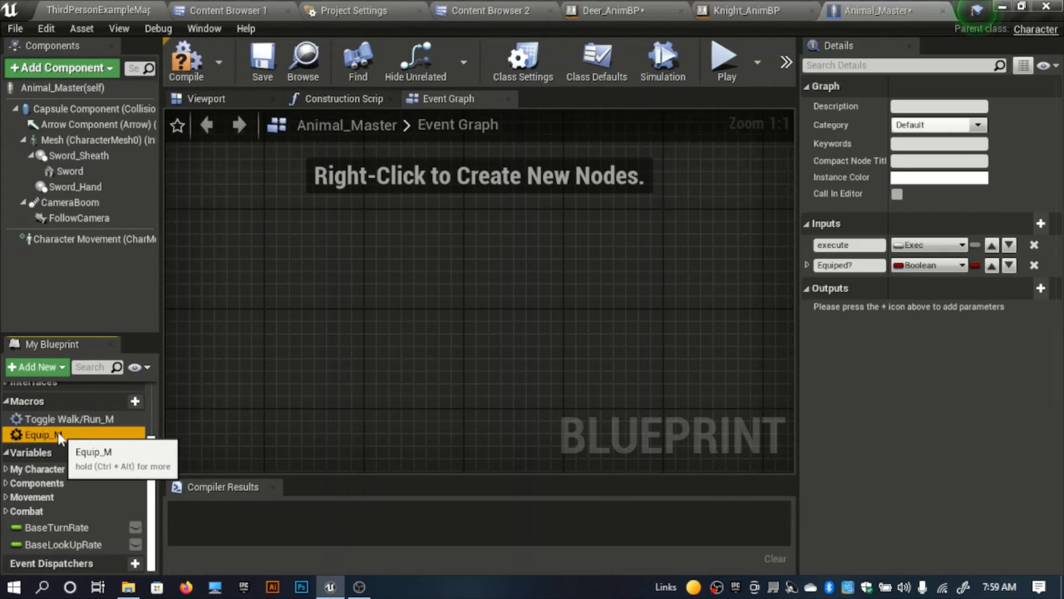
{"action": "key", "text": "Delete"}
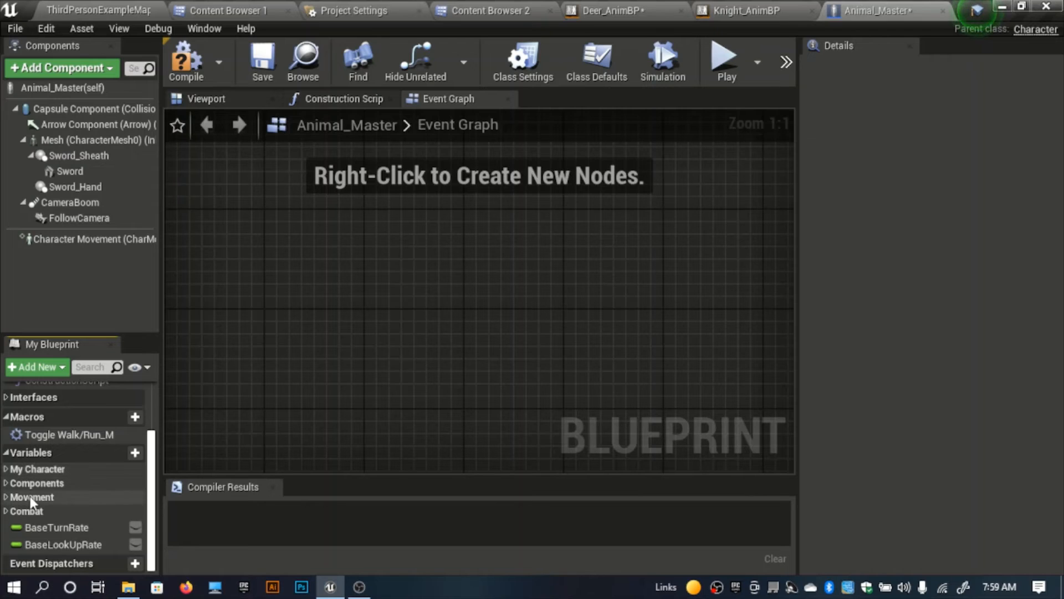
Step: Delete the Combat variable category and the Crouching? and Sprinting? variables in the Movement category
{"action": "left_click", "coordinate": [34, 510]}
{"action": "key", "text": "Delete"}
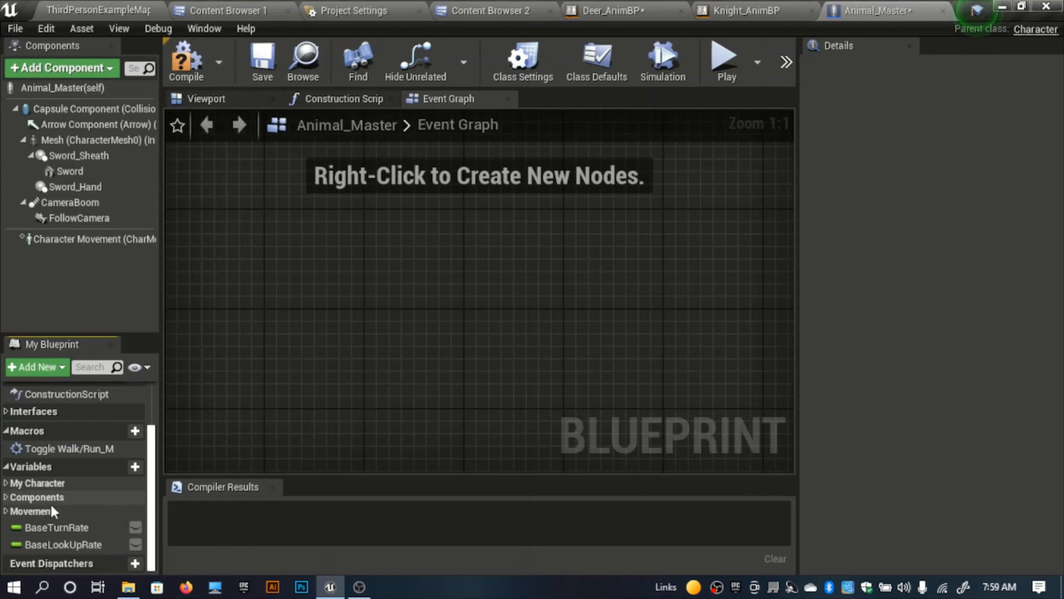
{"action": "left_click", "coordinate": [11, 512]}
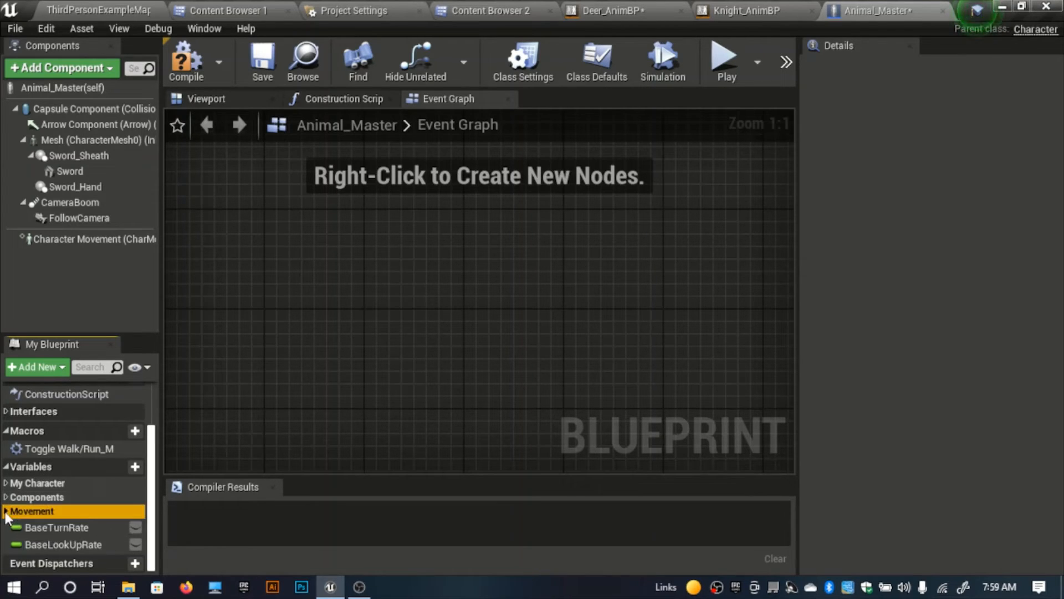
{"action": "left_click", "coordinate": [10, 511]}
{"action": "scroll", "coordinate": [65, 518], "scroll_direction": "down", "scroll_amount": 3}
{"action": "left_click", "coordinate": [65, 513]}
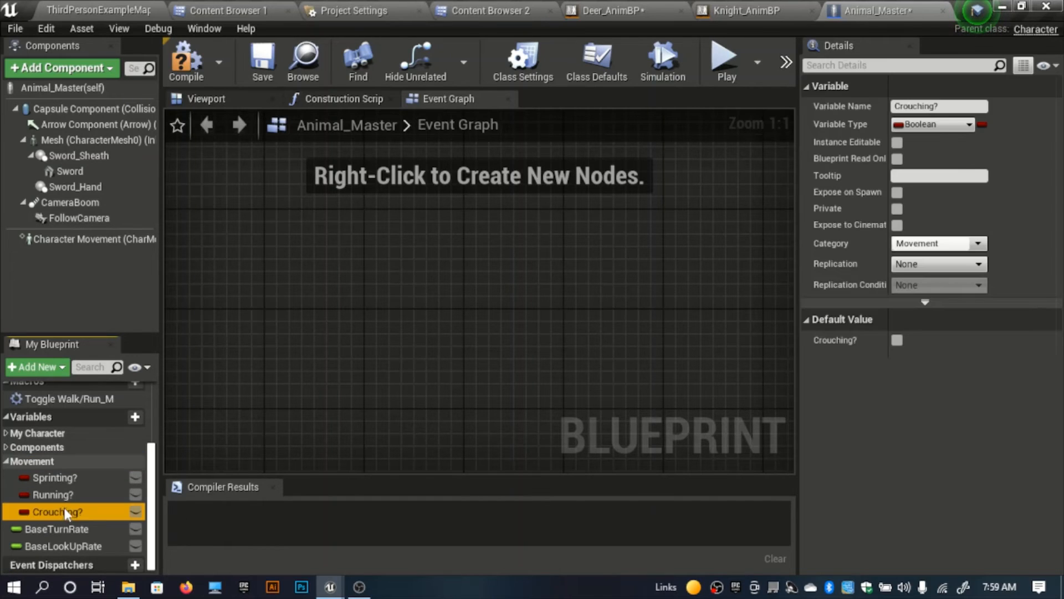
{"action": "key", "text": "Delete"}
{"action": "left_click", "coordinate": [647, 327]}
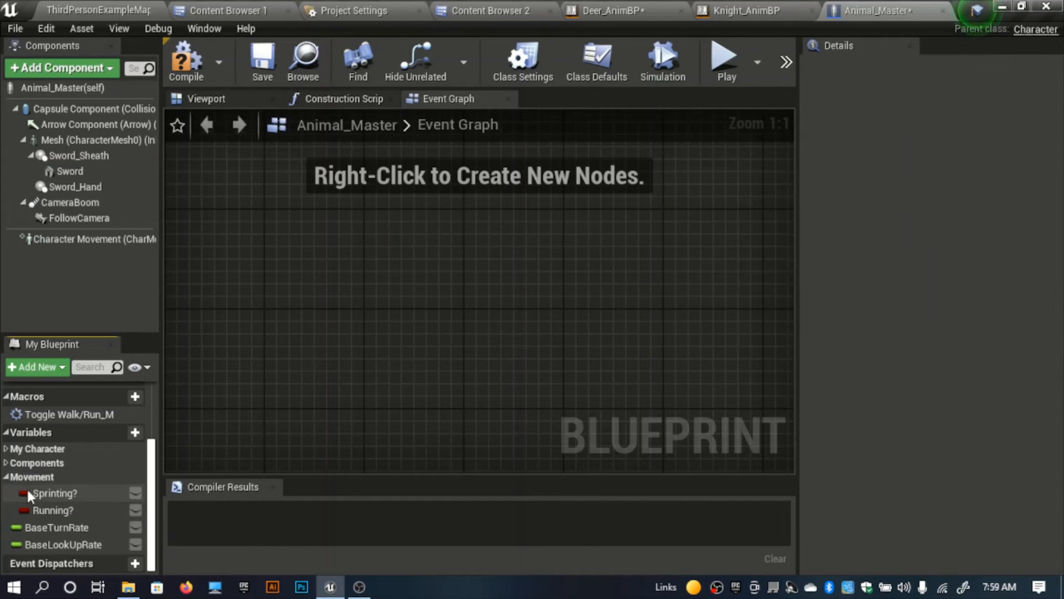
{"action": "left_click", "coordinate": [59, 494]}
{"action": "key", "text": "Delete"}
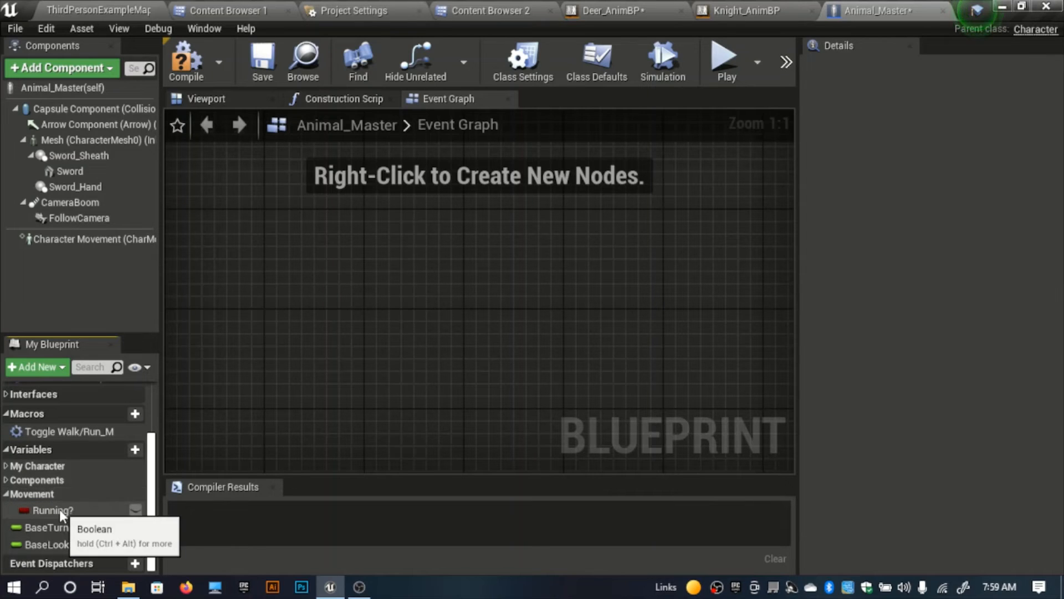
{"action": "left_click", "coordinate": [6, 494]}
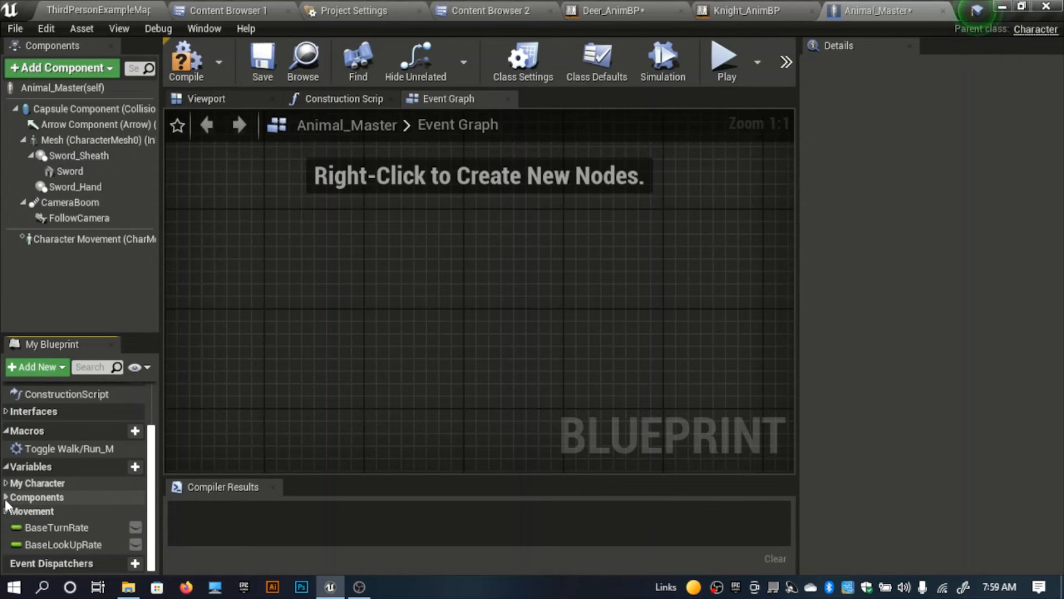
{"action": "left_click", "coordinate": [7, 496]}
{"action": "scroll", "coordinate": [56, 501], "scroll_direction": "down", "scroll_amount": 1}
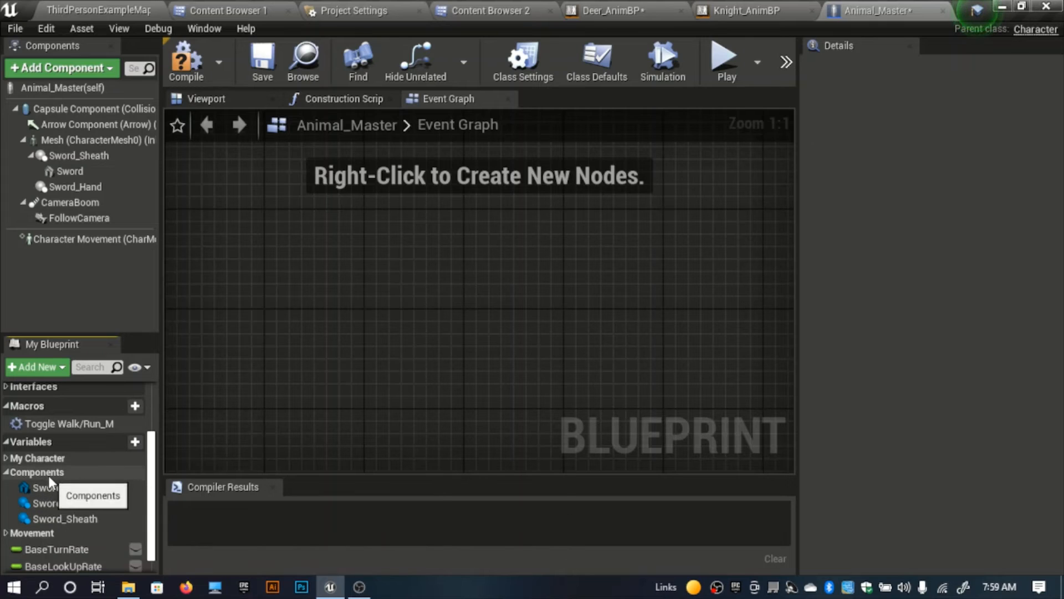
{"action": "scroll", "coordinate": [382, 216], "scroll_direction": "down", "scroll_amount": 6}
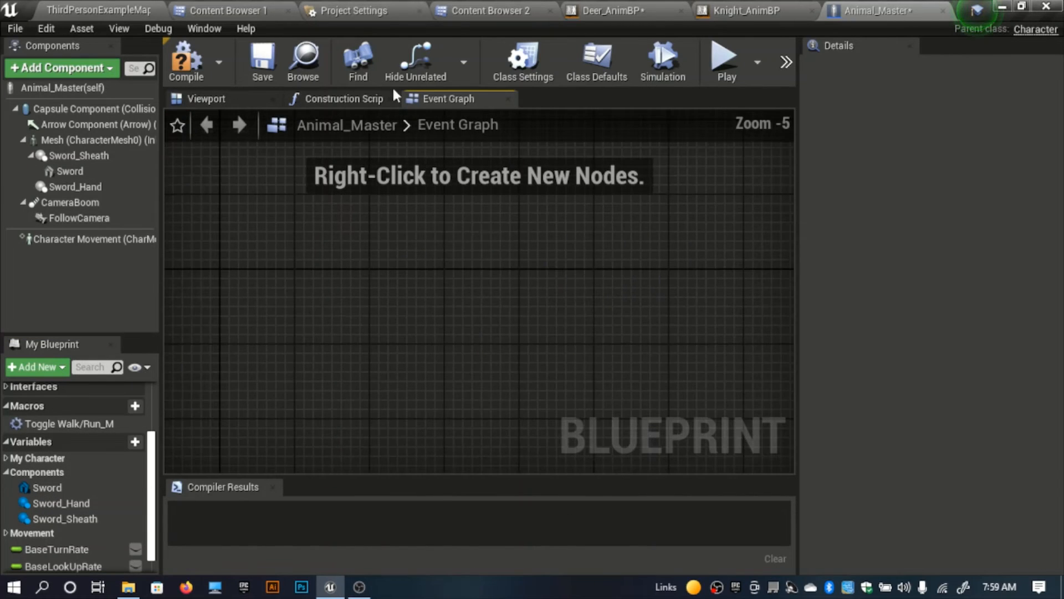
Step: Delete the Jump, Blocking and On Land node groups from Animal_Master's Movement graph
{"action": "scroll", "coordinate": [59, 424], "scroll_direction": "up", "scroll_amount": 3}
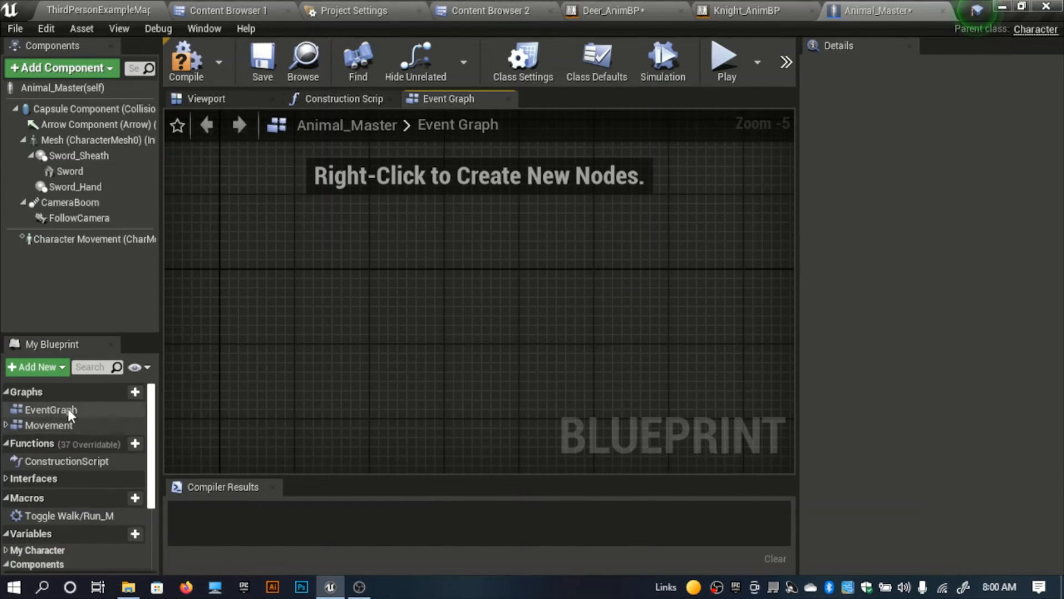
{"action": "double_click", "coordinate": [62, 424]}
{"action": "right_click_drag", "start_coordinate": [267, 289], "coordinate": [292, 328]}
{"action": "left_click_drag", "start_coordinate": [230, 188], "coordinate": [465, 294]}
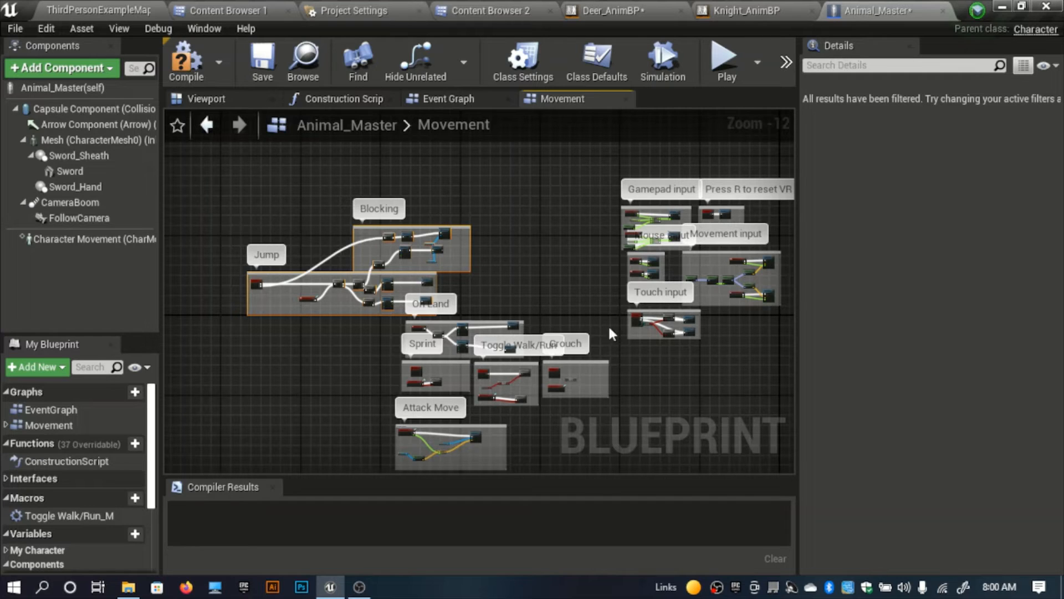
{"action": "key", "text": "Delete"}
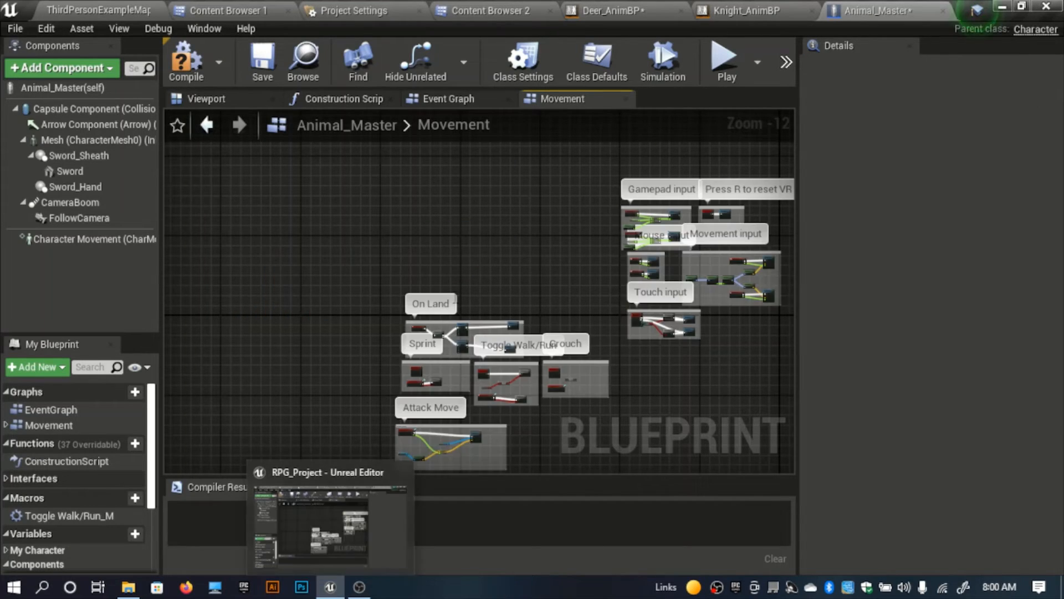
{"action": "left_click_drag", "start_coordinate": [449, 352], "coordinate": [532, 353]}
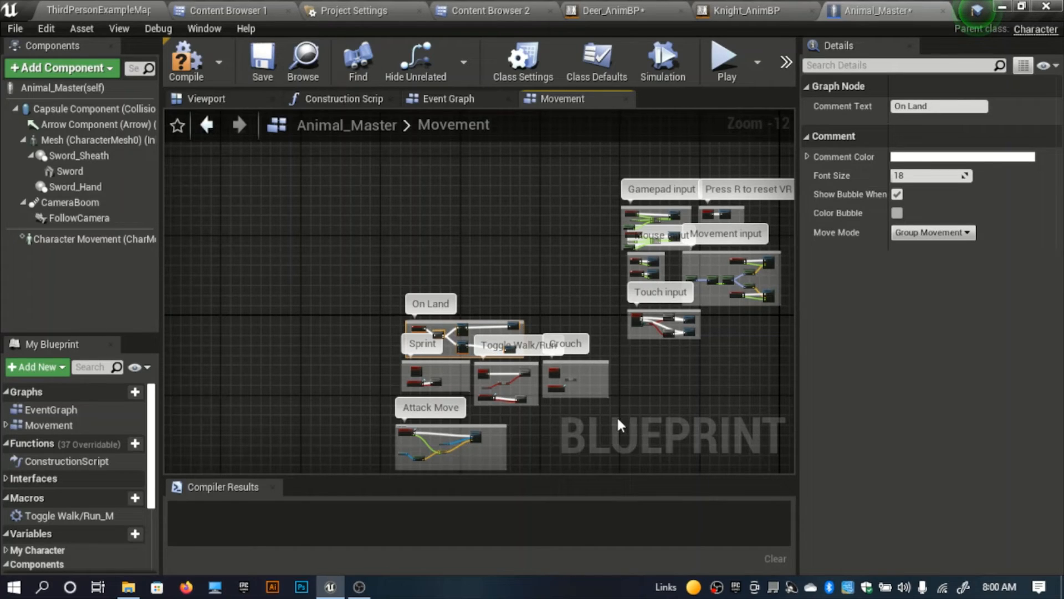
{"action": "key", "text": "Delete"}
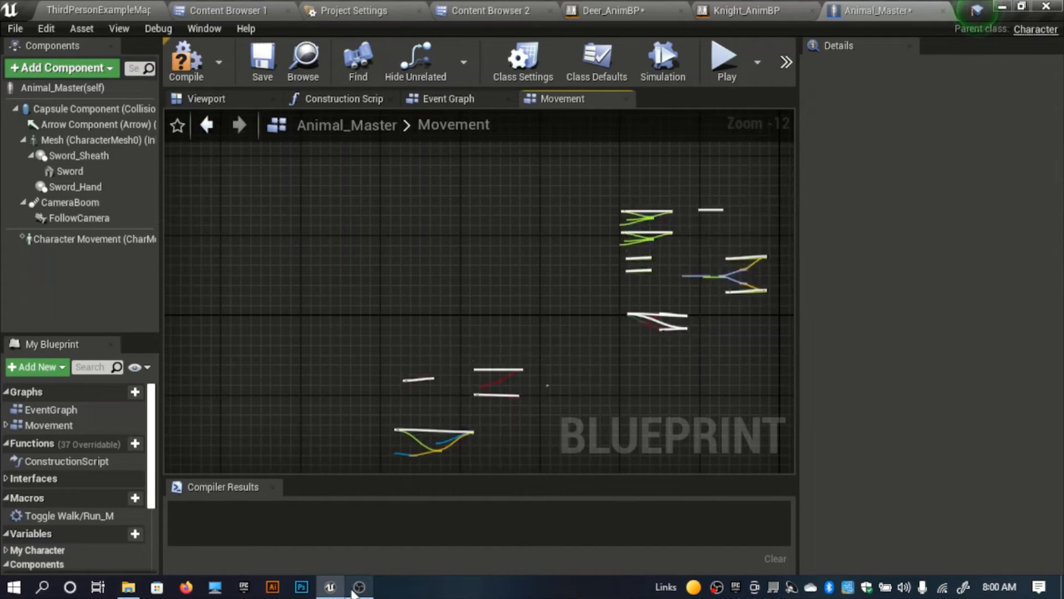
{"action": "right_click_drag", "start_coordinate": [594, 392], "coordinate": [584, 313]}
{"action": "left_click_drag", "start_coordinate": [572, 380], "coordinate": [342, 255]}
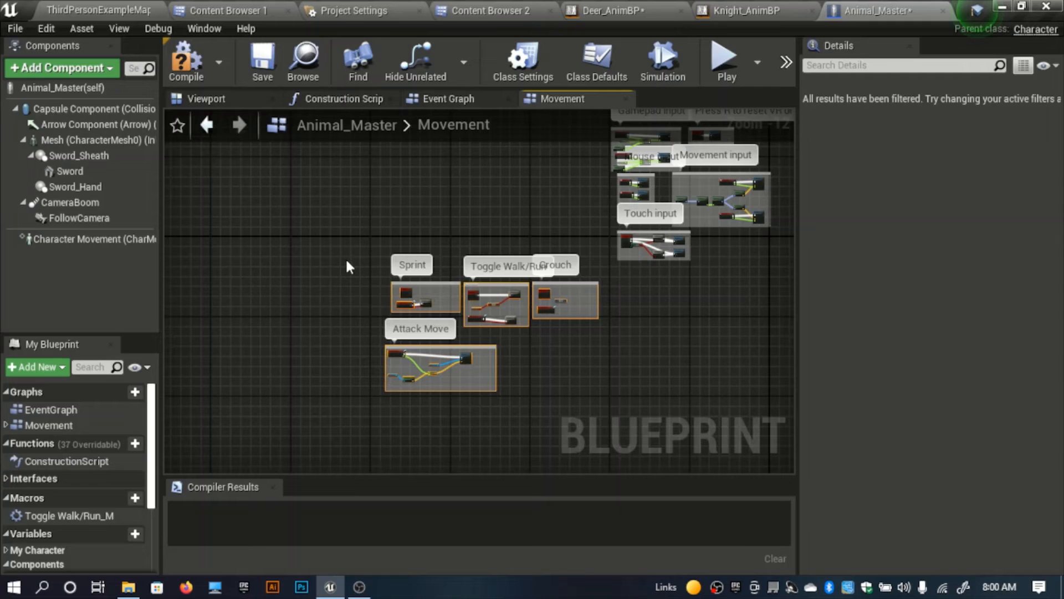
{"action": "key", "text": "Delete"}
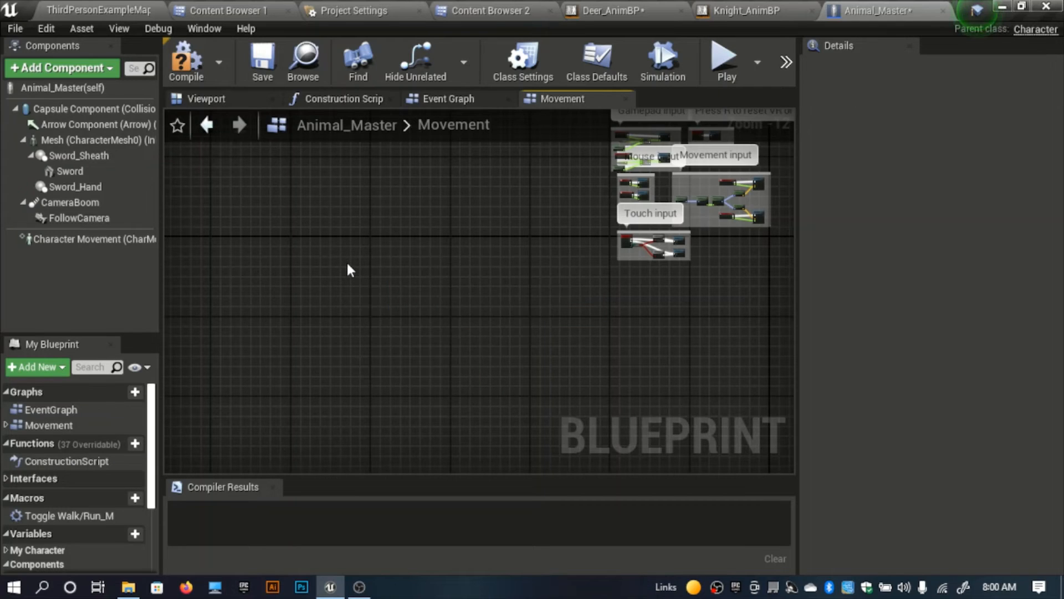
{"action": "key", "text": "ctrl+z"}
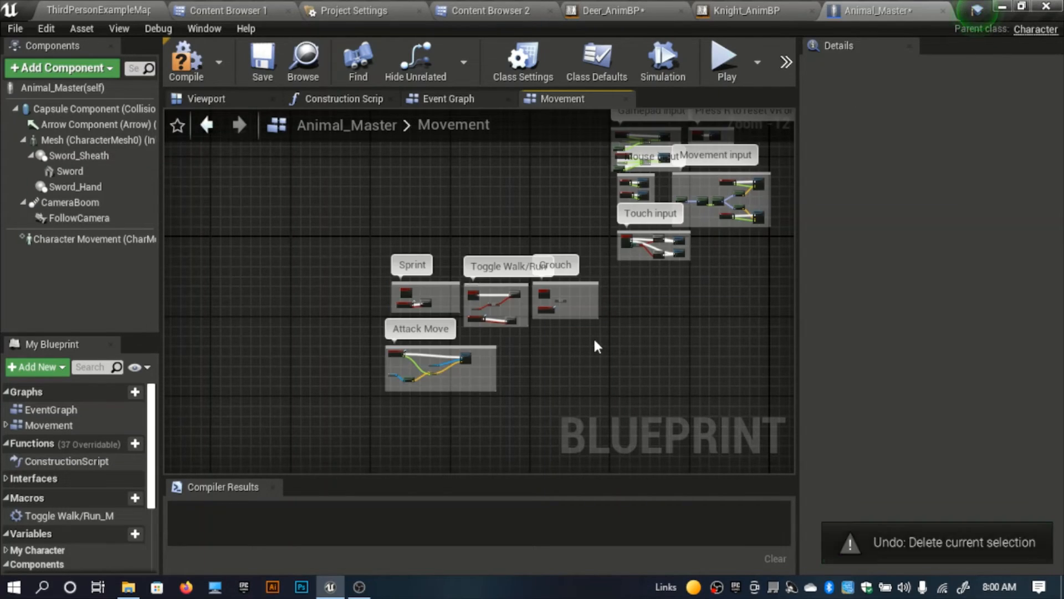
Step: Delete the Crouch, Attack Move and Sprint node groups, keeping Toggle Walk/Run, and compile Animal_Master
{"action": "left_click_drag", "start_coordinate": [644, 357], "coordinate": [537, 256]}
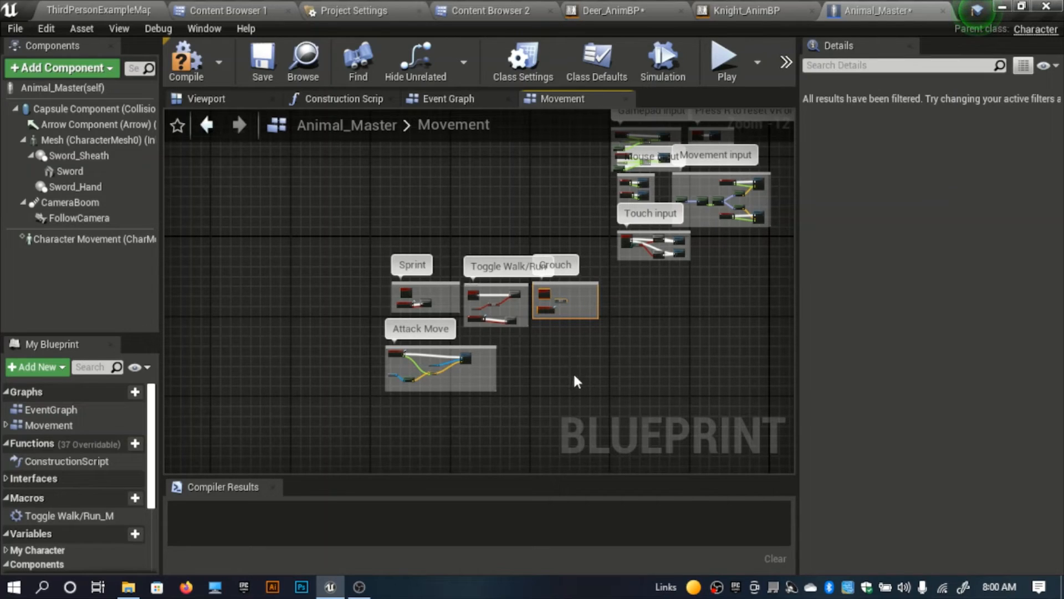
{"action": "key", "text": "Delete"}
{"action": "left_click_drag", "start_coordinate": [527, 422], "coordinate": [331, 345]}
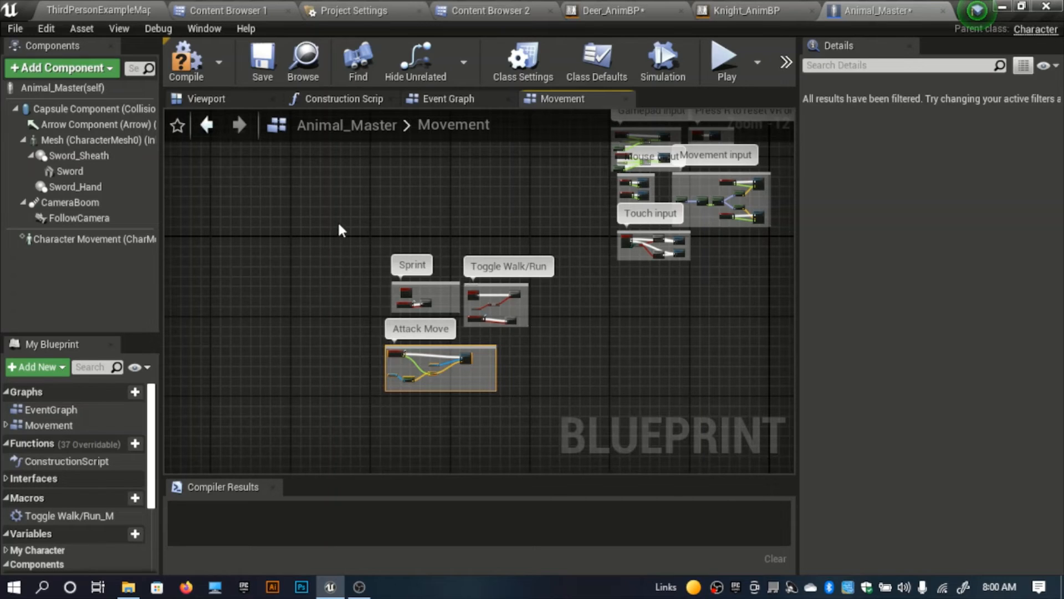
{"action": "key", "text": "Delete"}
{"action": "left_click_drag", "start_coordinate": [341, 226], "coordinate": [438, 369]}
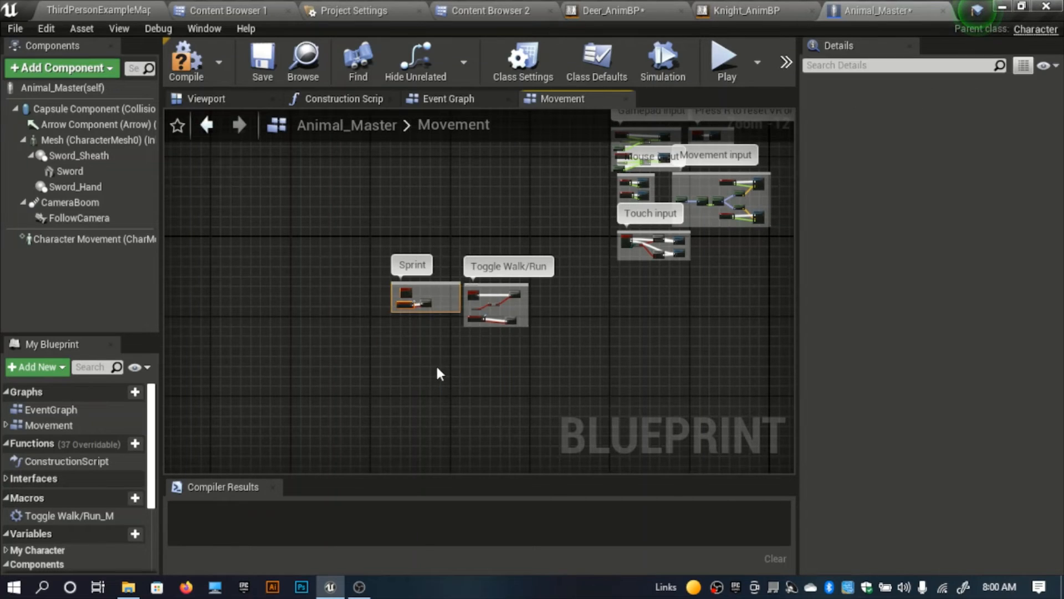
{"action": "key", "text": "Delete"}
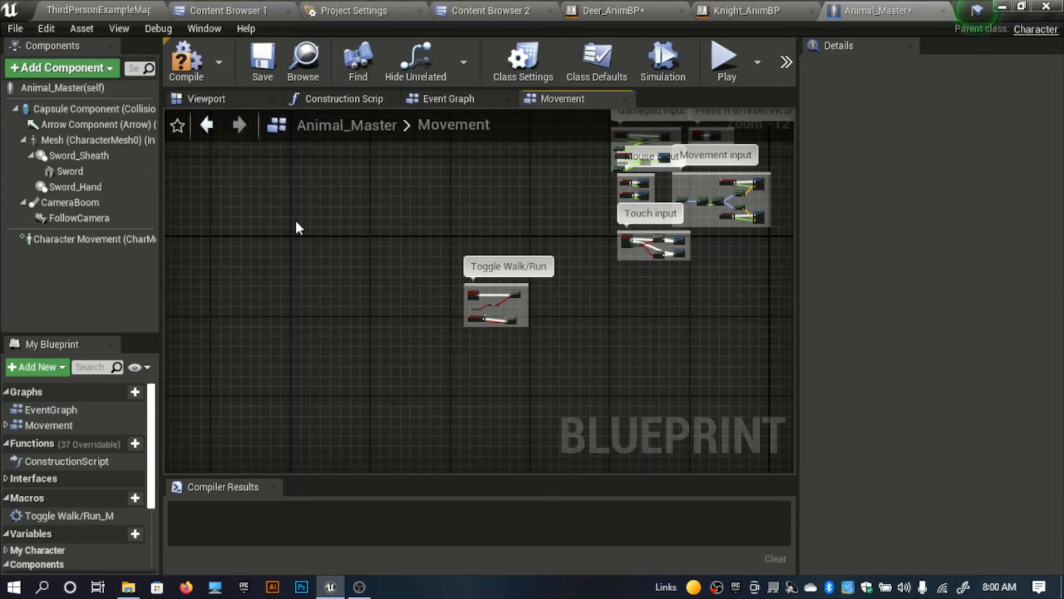
{"action": "left_click", "coordinate": [202, 64]}
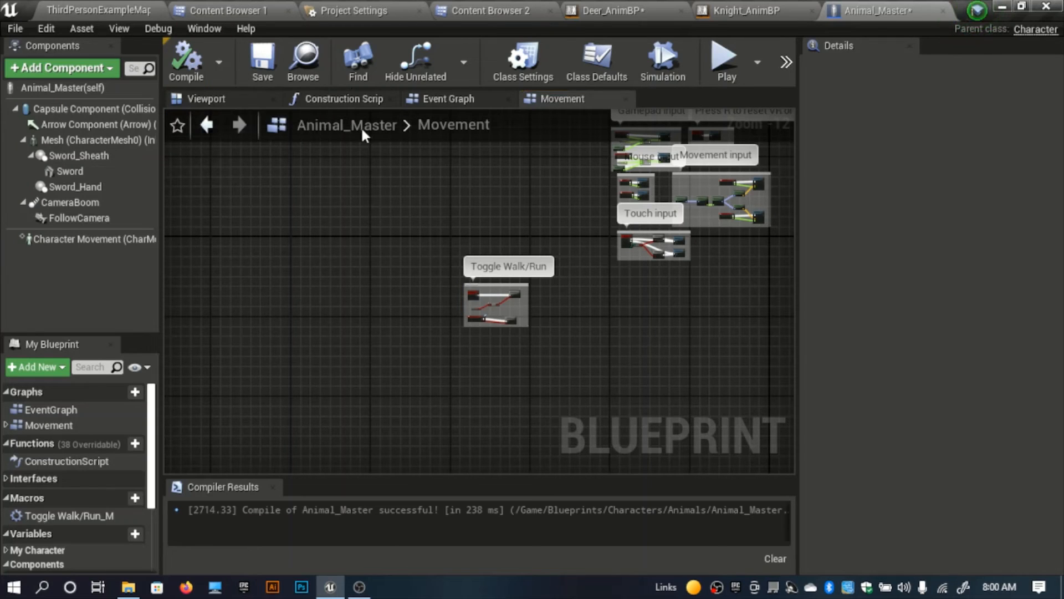
Step: Delete the Sword_Sheath, Sword_Hand and Sword components from Animal_Master
{"action": "left_click", "coordinate": [220, 102]}
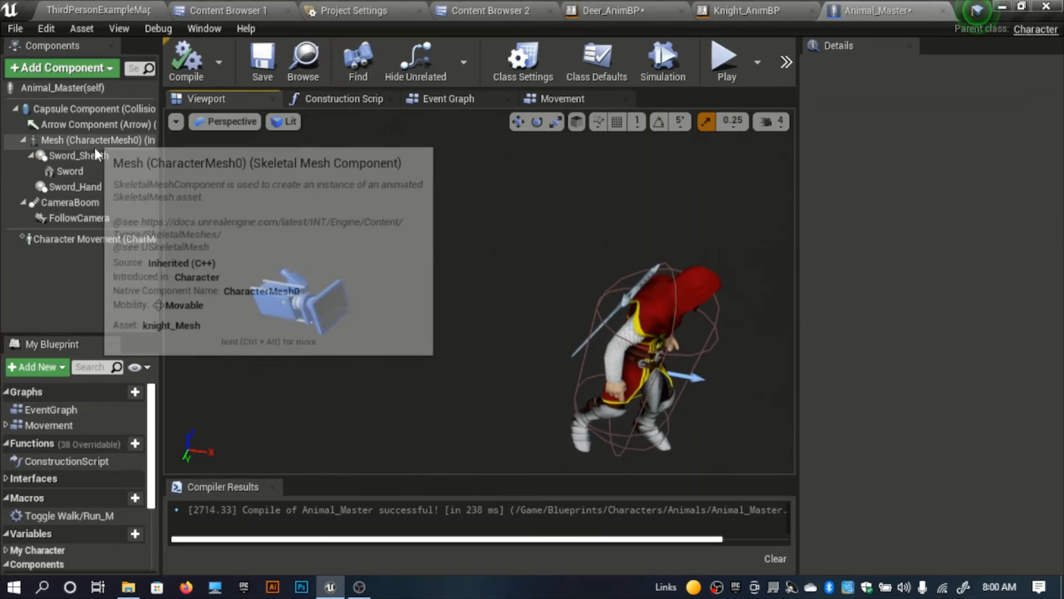
{"action": "left_click", "coordinate": [92, 157]}
{"action": "key", "text": "Delete"}
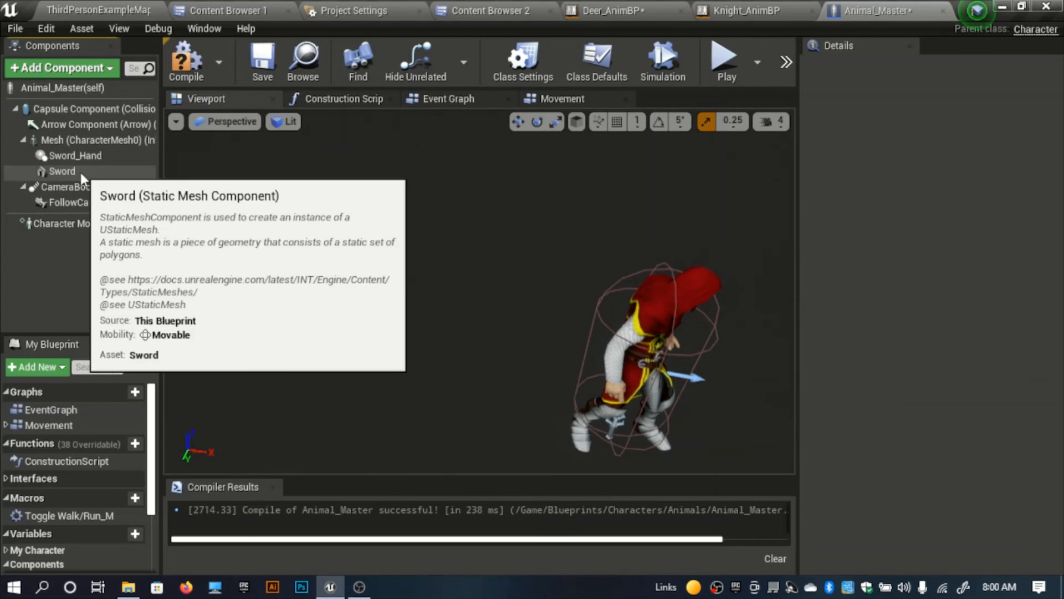
{"action": "left_click", "coordinate": [86, 155]}
{"action": "key", "text": "Delete"}
{"action": "left_click", "coordinate": [83, 157]}
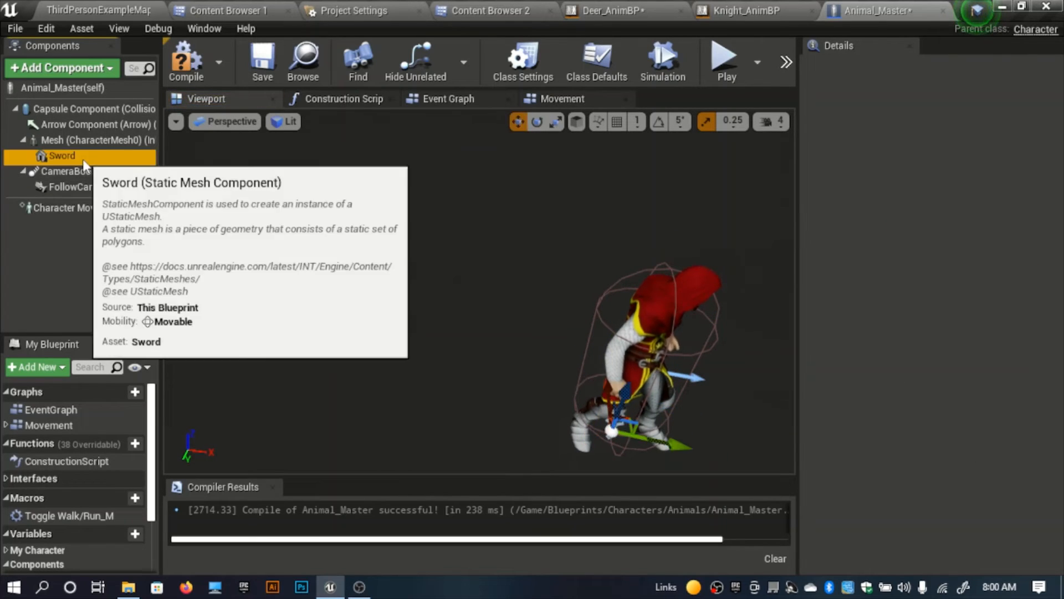
{"action": "key", "text": "Delete"}
Step: Assign the Deer skeletal mesh to the Mesh component and raise it to a Z location of about -85.3
{"action": "left_click", "coordinate": [89, 140]}
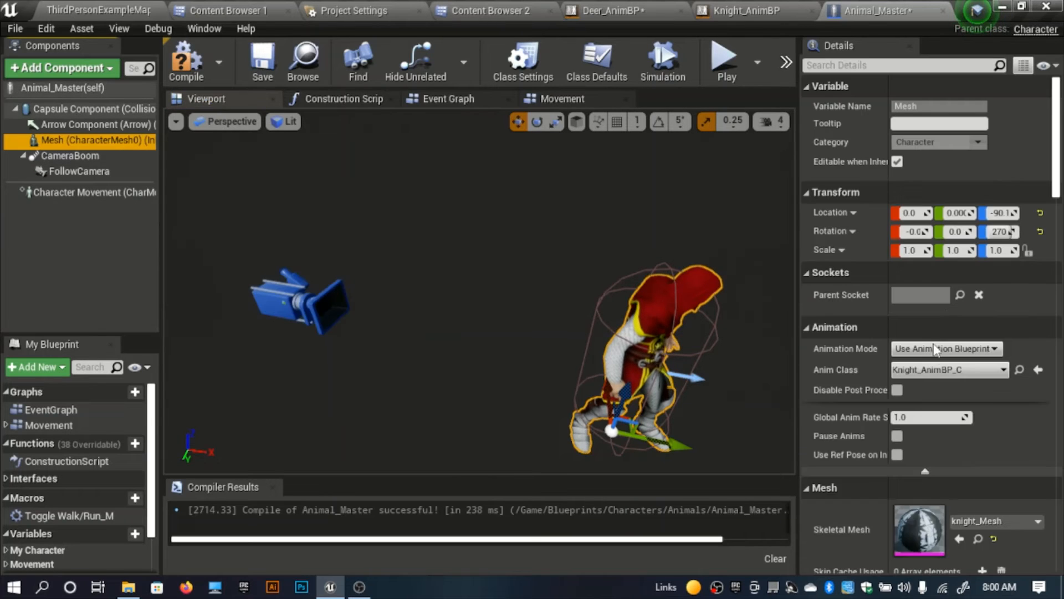
{"action": "left_click", "coordinate": [993, 521]}
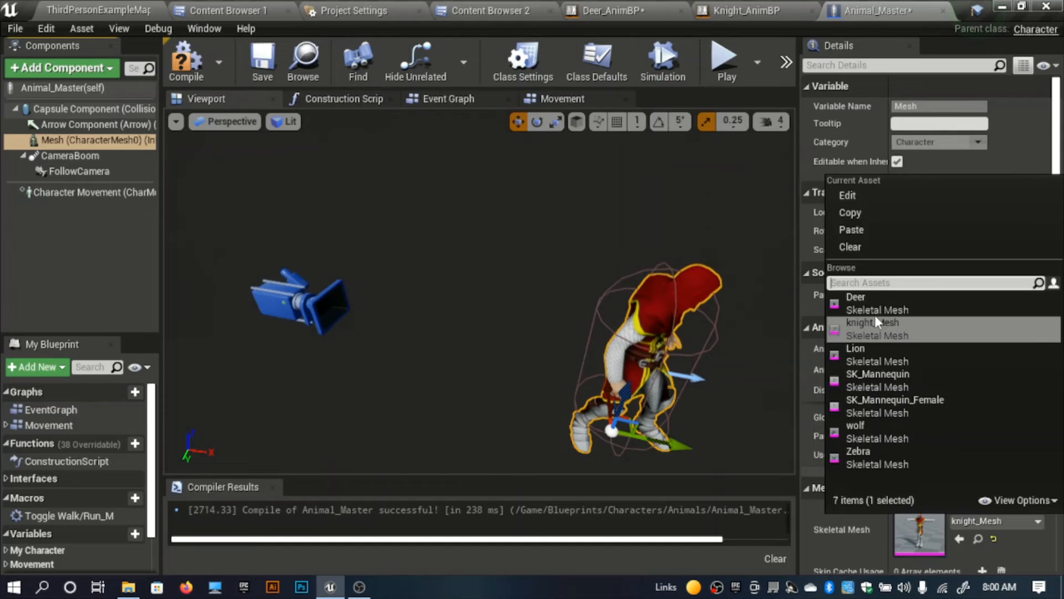
{"action": "left_click", "coordinate": [875, 310]}
{"action": "right_click_drag", "start_coordinate": [528, 291], "coordinate": [621, 307]}
{"action": "right_click_drag", "start_coordinate": [480, 291], "coordinate": [507, 297]}
{"action": "left_click_drag", "start_coordinate": [464, 304], "coordinate": [465, 290]}
{"action": "mouse_move", "coordinate": [465, 290]}
{"action": "right_mouse_down"}
{"action": "mouse_move", "coordinate": [462, 313]}
{"action": "mouse_move", "coordinate": [491, 274]}
{"action": "mouse_move", "coordinate": [470, 294]}
{"action": "right_mouse_up"}
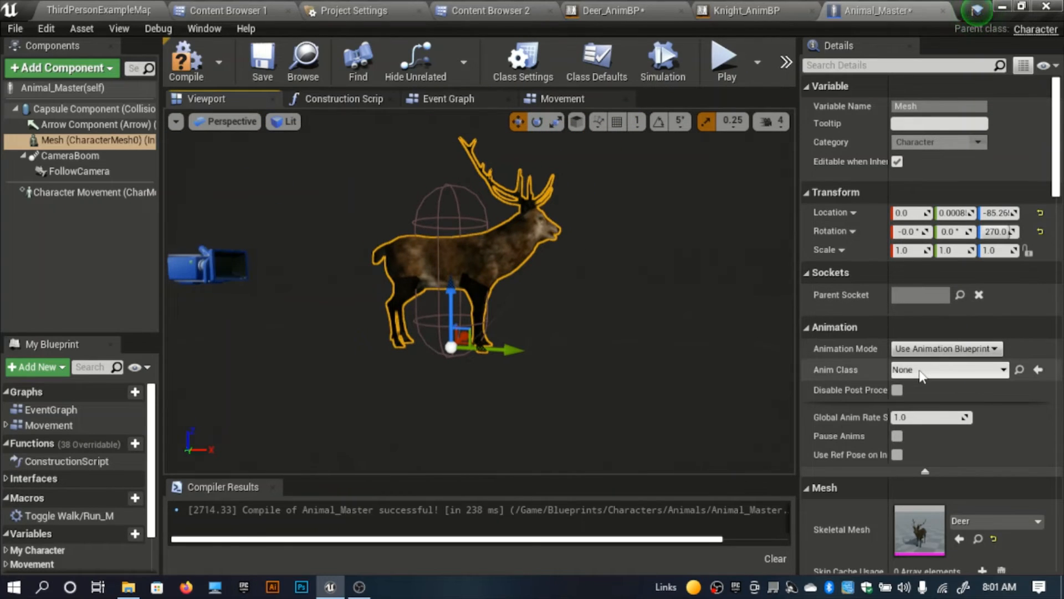
Step: Set the Mesh component's Anim Class to Deer_AnimBP and compile the blueprint
{"action": "left_click", "coordinate": [920, 371]}
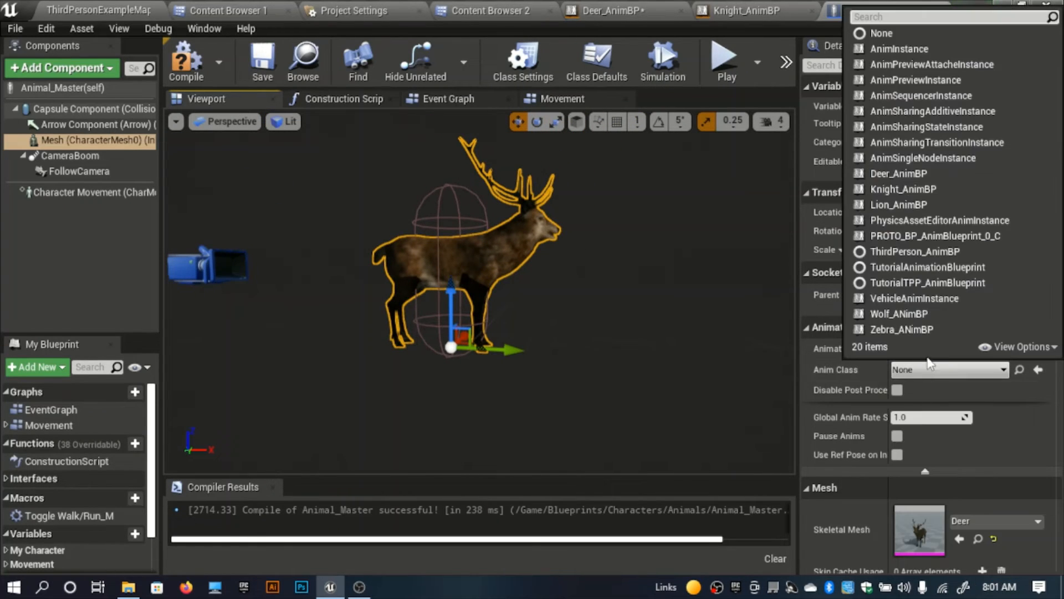
{"action": "left_click", "coordinate": [905, 173]}
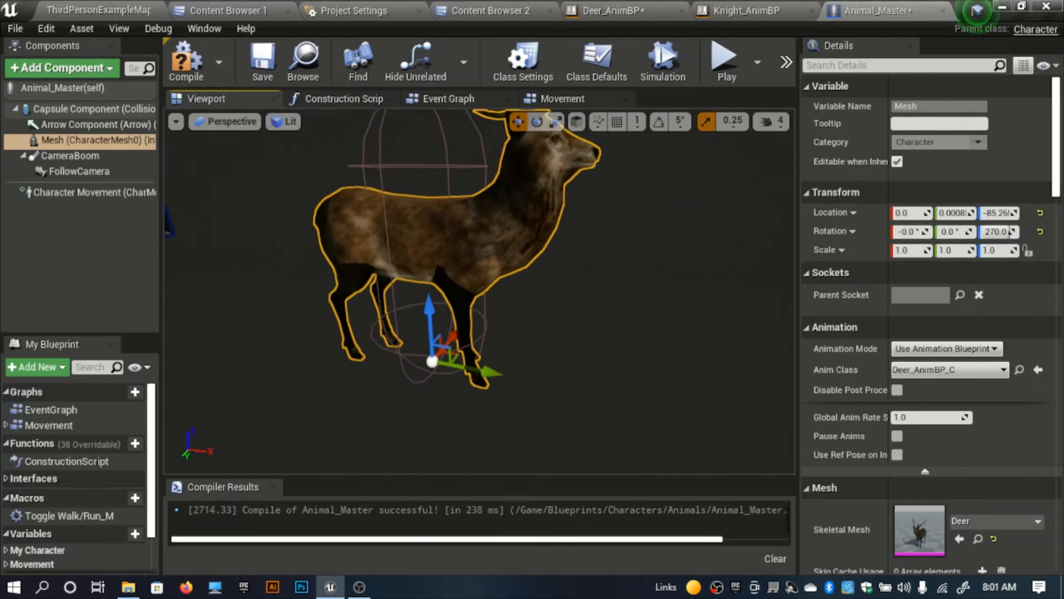
{"action": "left_click", "coordinate": [186, 60]}
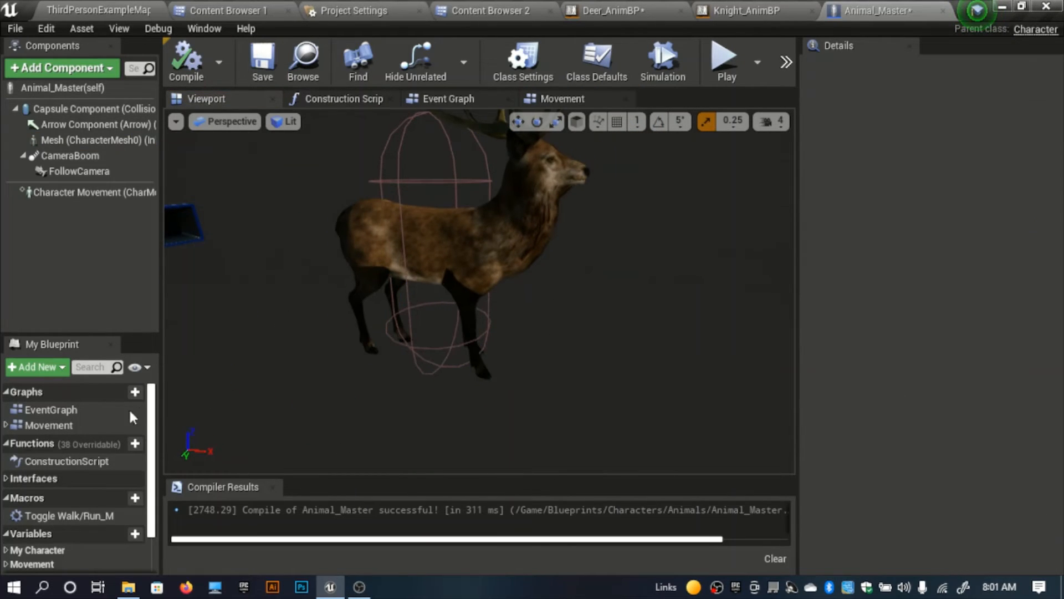
Step: Set Max Walk Speed on the True branch of the Toggle Walk/Run_M macro to 600
{"action": "scroll", "coordinate": [134, 417], "scroll_direction": "down", "scroll_amount": 1}
{"action": "left_click", "coordinate": [563, 100]}
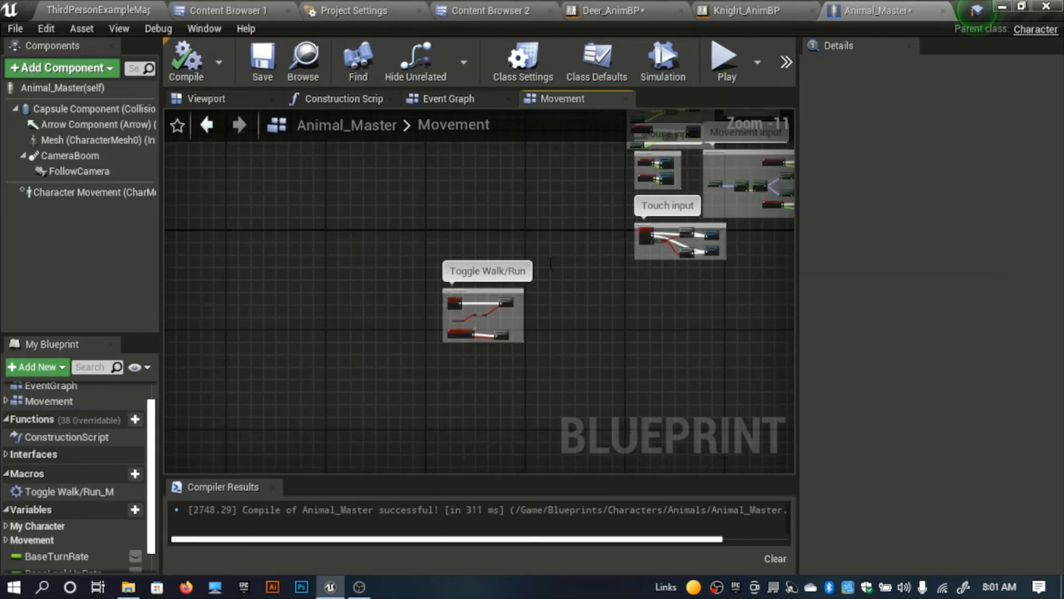
{"action": "scroll", "coordinate": [580, 296], "scroll_direction": "up", "scroll_amount": 10}
{"action": "double_click", "coordinate": [591, 196]}
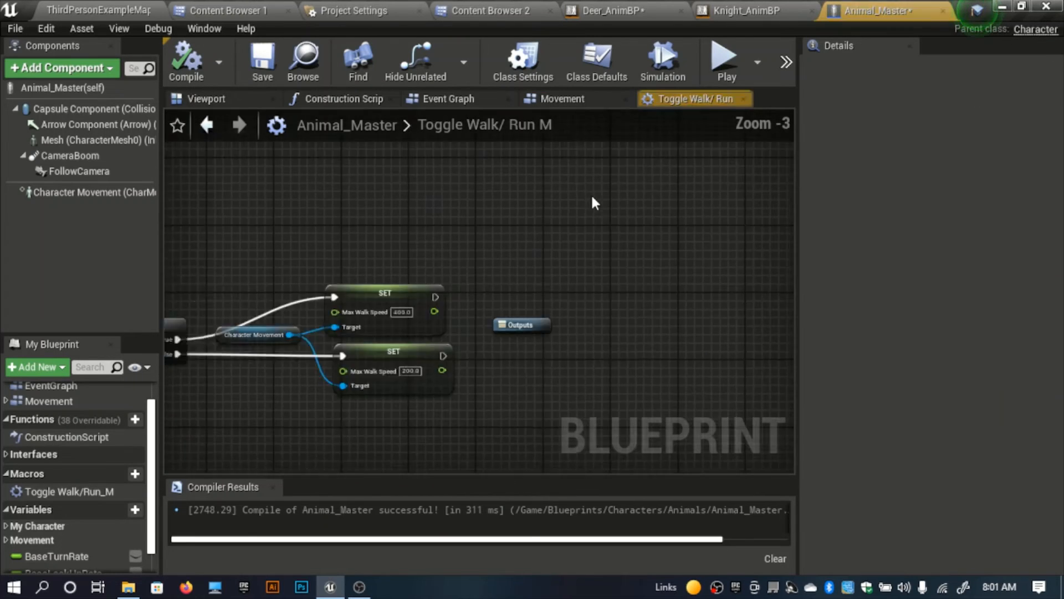
{"action": "scroll", "coordinate": [511, 266], "scroll_direction": "up", "scroll_amount": 4}
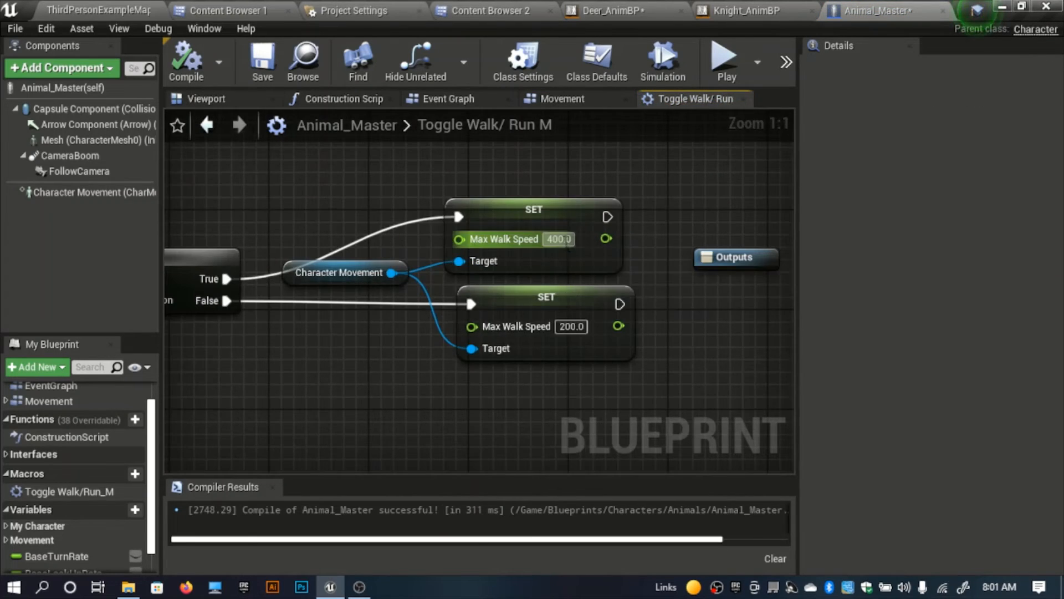
{"action": "type", "text": "600"}
{"action": "key", "text": "Return"}
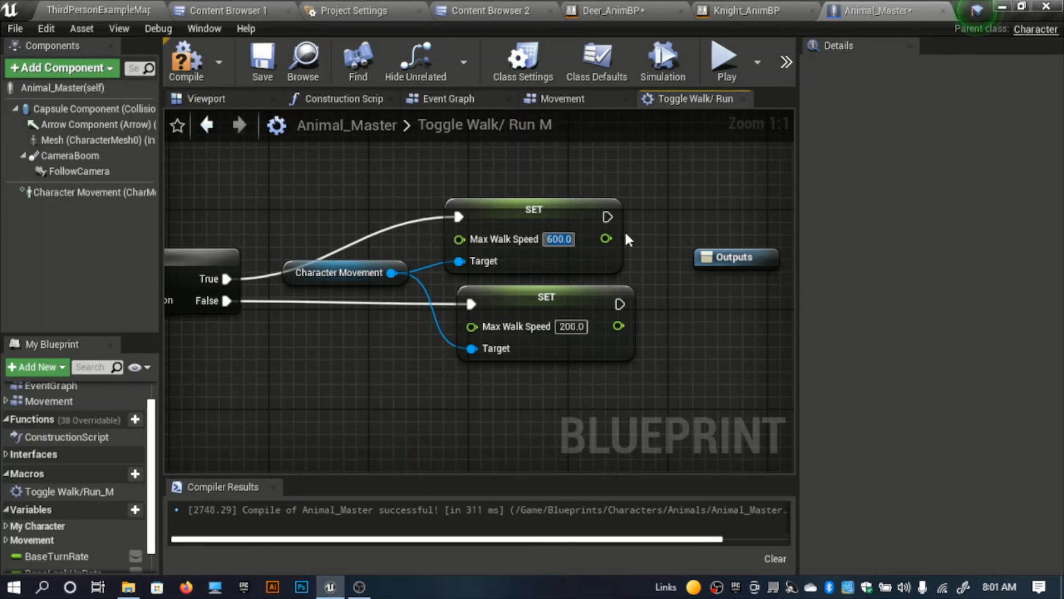
Step: Switch to the Deer_AnimBP animation blueprint and compile it
{"action": "left_click", "coordinate": [757, 9]}
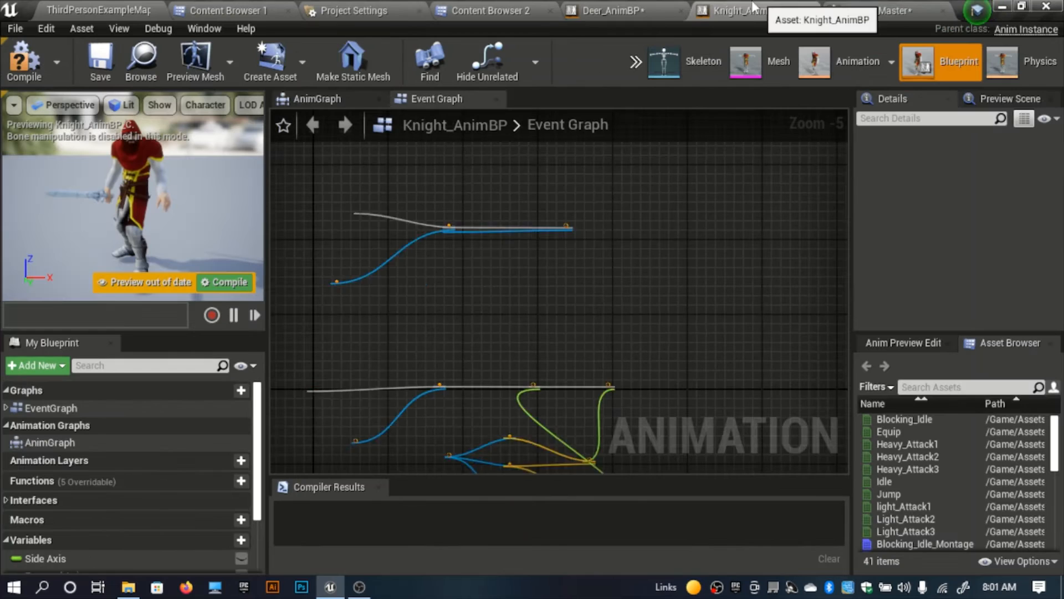
{"action": "left_click", "coordinate": [608, 10]}
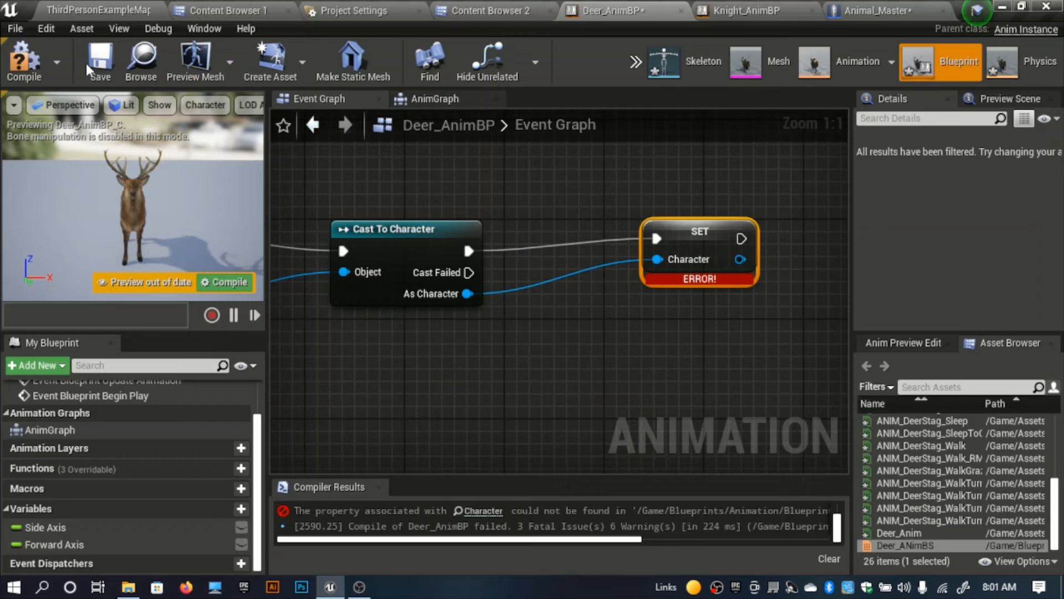
{"action": "left_click", "coordinate": [31, 65]}
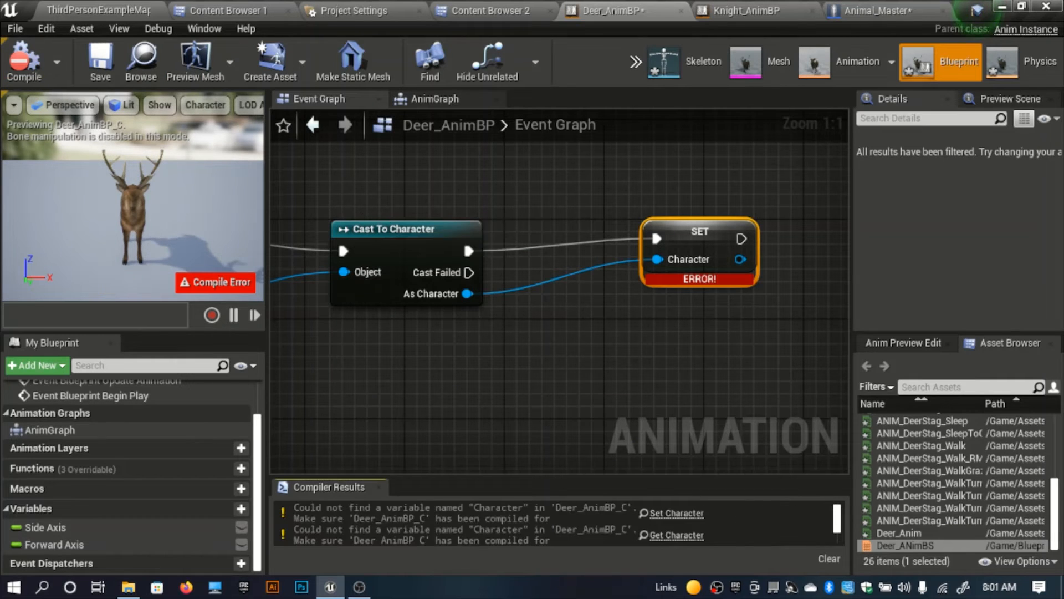
Step: Try adding a Boolean variable named Character for the broken SET node in Deer_AnimBP, and undo its naming
{"action": "right_click_drag", "start_coordinate": [544, 350], "coordinate": [622, 346]}
{"action": "left_click", "coordinate": [681, 514]}
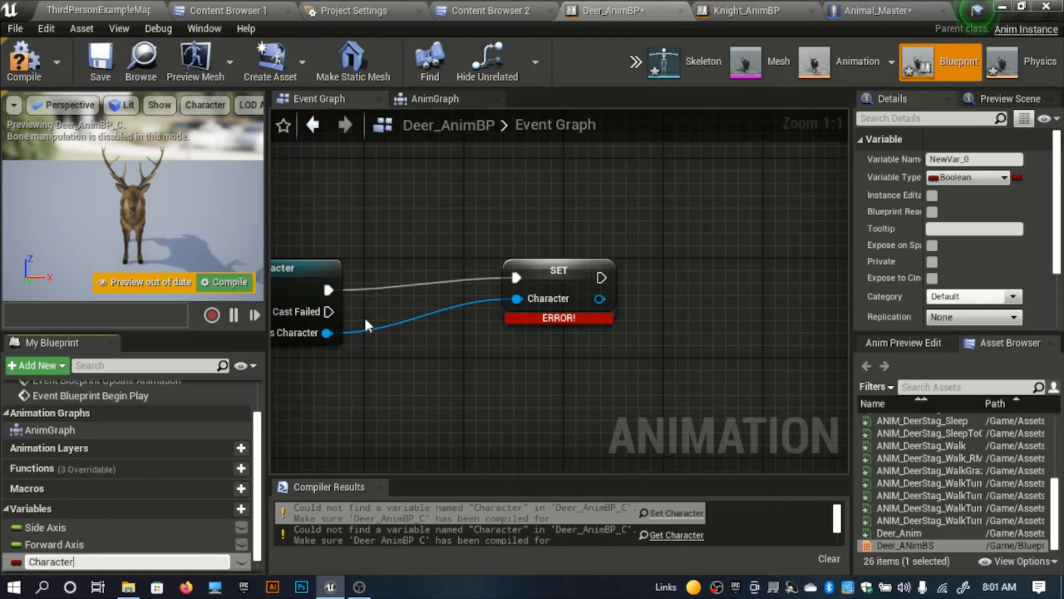
{"action": "key", "text": "Return"}
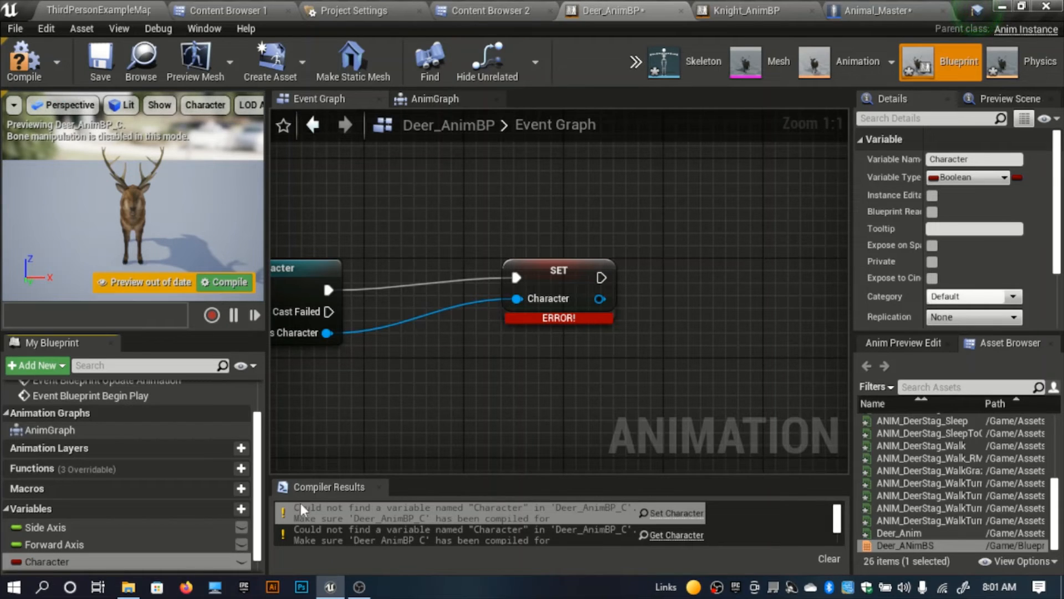
{"action": "left_click", "coordinate": [587, 269]}
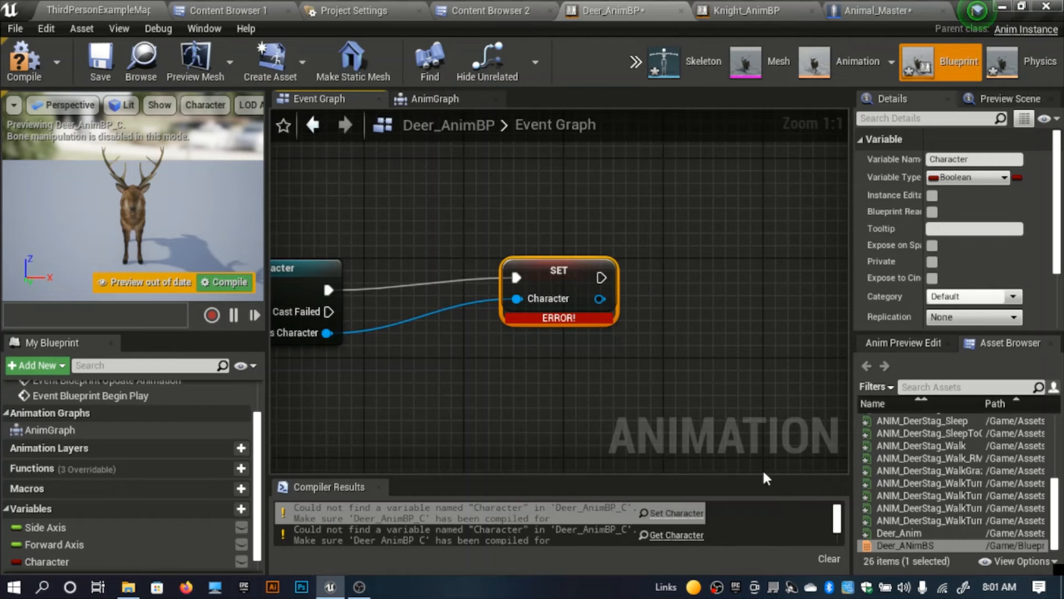
{"action": "key", "text": "ctrl+z"}
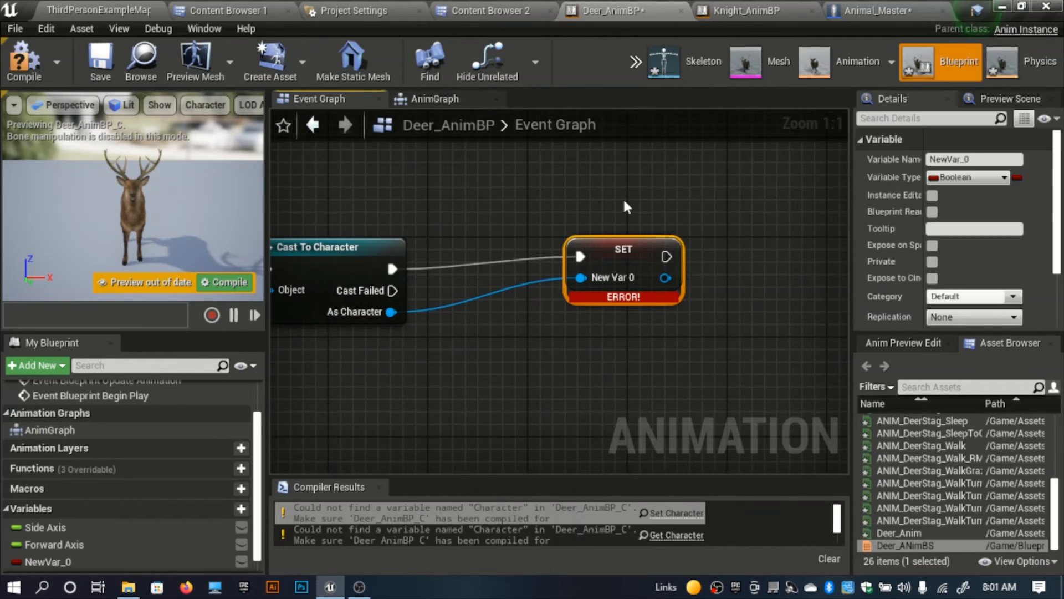
Step: Replace the broken SET node by promoting the As Character output of Cast To Character to a variable named Character
{"action": "key", "text": "Delete"}
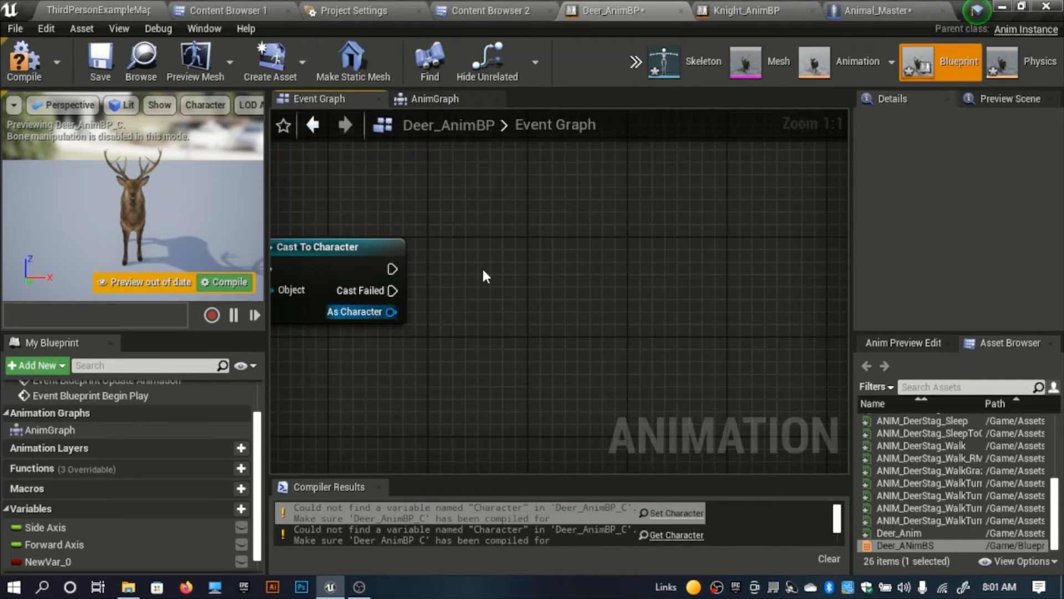
{"action": "right_click", "coordinate": [392, 311]}
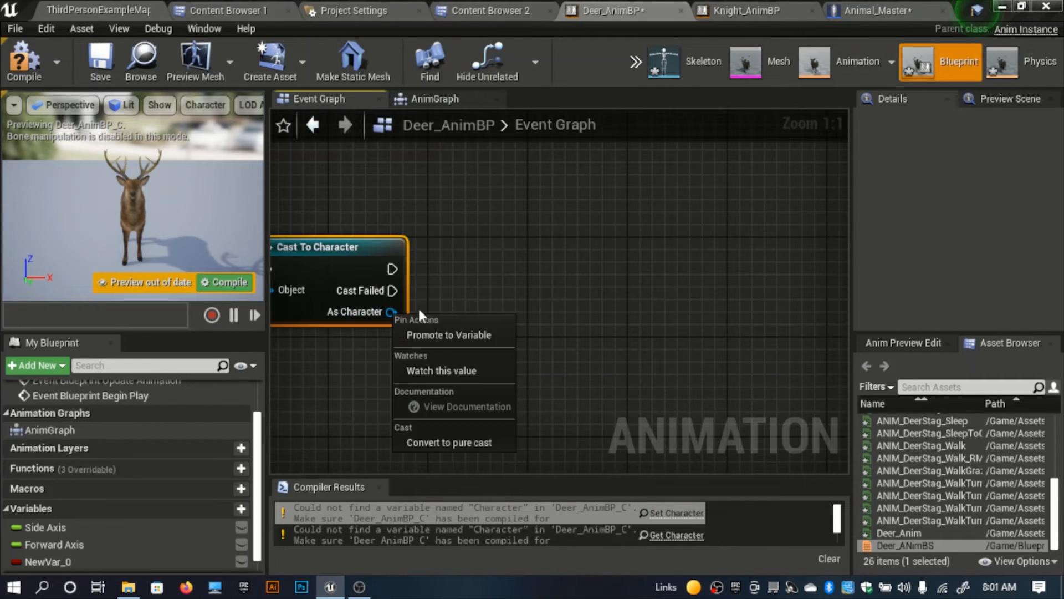
{"action": "left_click", "coordinate": [437, 338]}
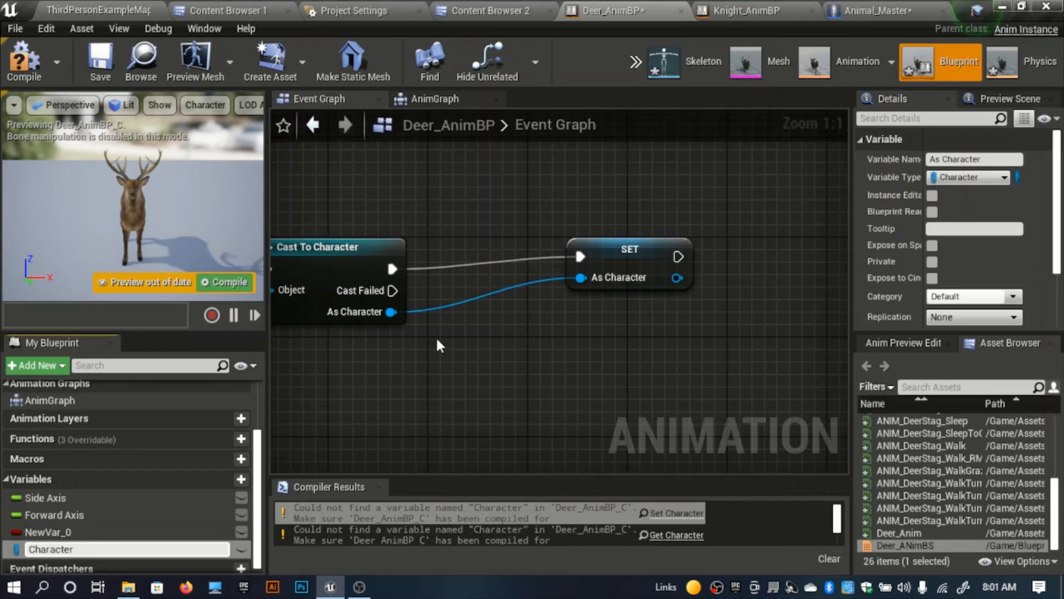
Step: Delete the unused Boolean variable NewVar_0 from Deer_AnimBP
{"action": "left_click", "coordinate": [94, 530]}
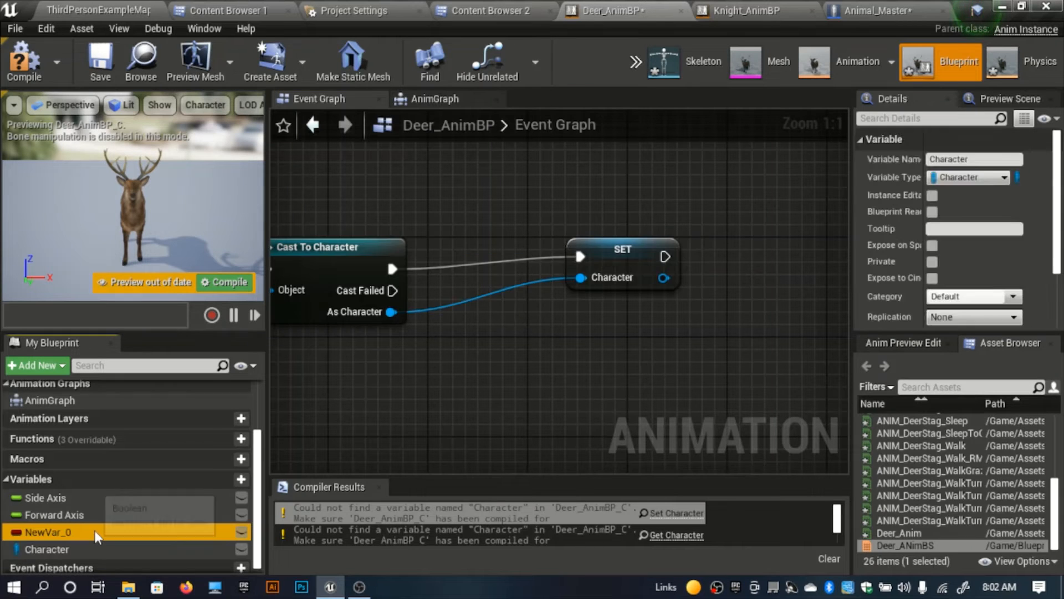
{"action": "key", "text": "Delete"}
{"action": "left_click", "coordinate": [642, 329]}
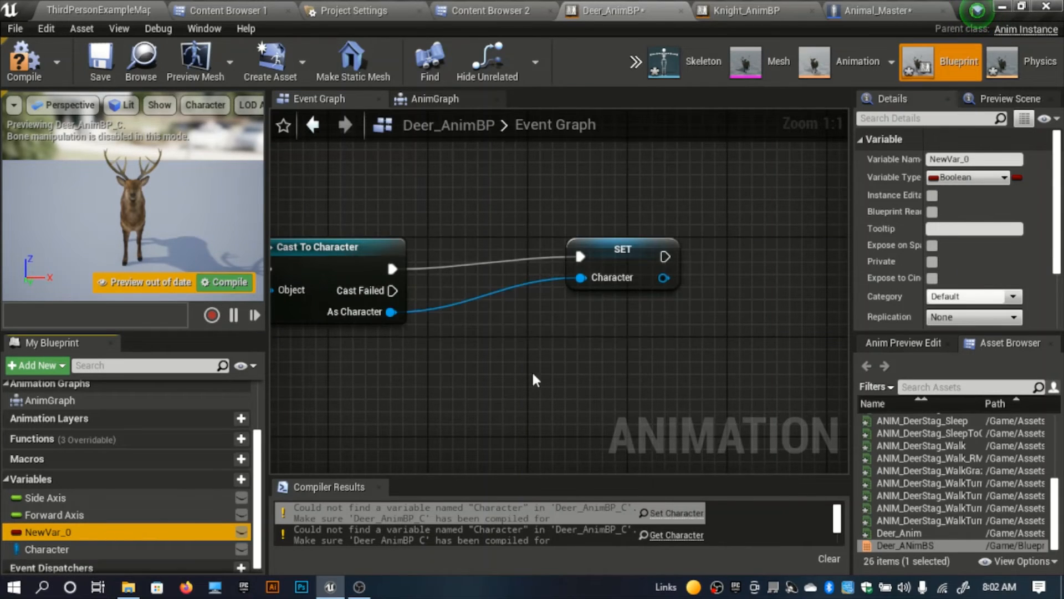
Step: Add a Character getter feeding Is Valid's Input Object and the Targets of Get Actor Forward Vector, Get Velocity and Get Actor Right Vector, and compile
{"action": "scroll", "coordinate": [488, 395], "scroll_direction": "down", "scroll_amount": 9}
{"action": "right_click_drag", "start_coordinate": [462, 392], "coordinate": [490, 261]}
{"action": "scroll", "coordinate": [490, 260], "scroll_direction": "up", "scroll_amount": 5}
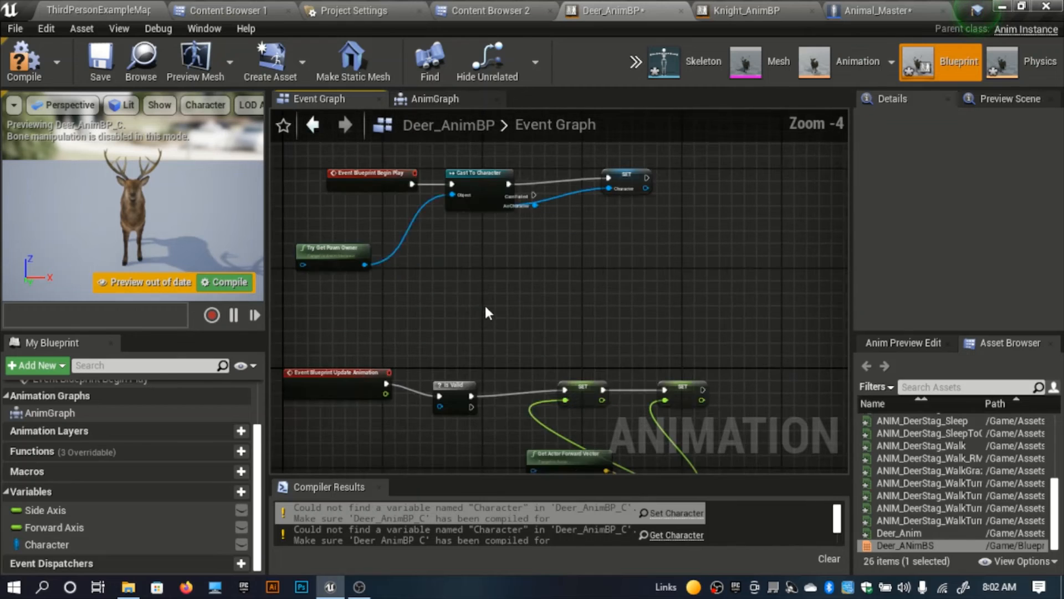
{"action": "right_click_drag", "start_coordinate": [478, 328], "coordinate": [508, 221]}
{"action": "scroll", "coordinate": [481, 298], "scroll_direction": "up", "scroll_amount": 2}
{"action": "right_click_drag", "start_coordinate": [462, 326], "coordinate": [461, 226]}
{"action": "scroll", "coordinate": [460, 227], "scroll_direction": "down", "scroll_amount": 1}
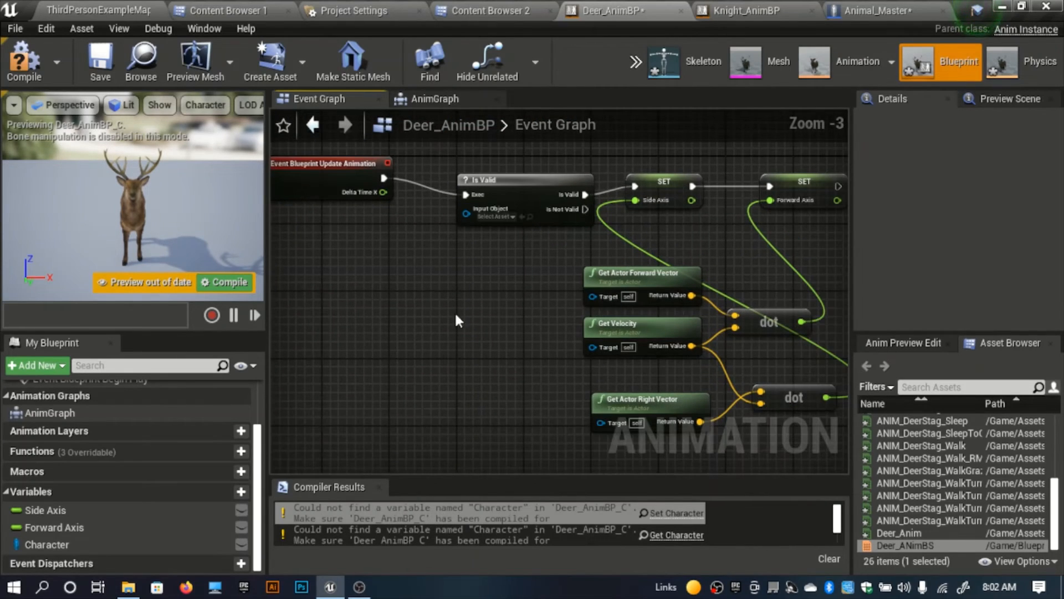
{"action": "left_click_drag", "start_coordinate": [31, 547], "coordinate": [314, 308]}
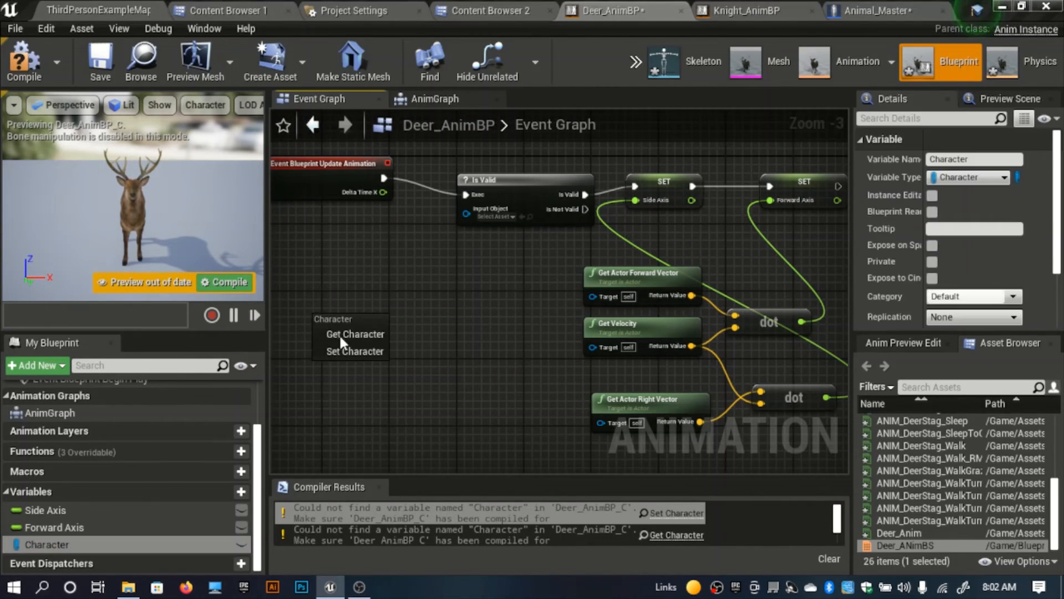
{"action": "left_click_drag", "start_coordinate": [379, 324], "coordinate": [470, 215]}
{"action": "left_click_drag", "start_coordinate": [371, 325], "coordinate": [592, 297]}
{"action": "left_click_drag", "start_coordinate": [595, 348], "coordinate": [623, 443]}
{"action": "scroll", "coordinate": [510, 321], "scroll_direction": "down", "scroll_amount": 4}
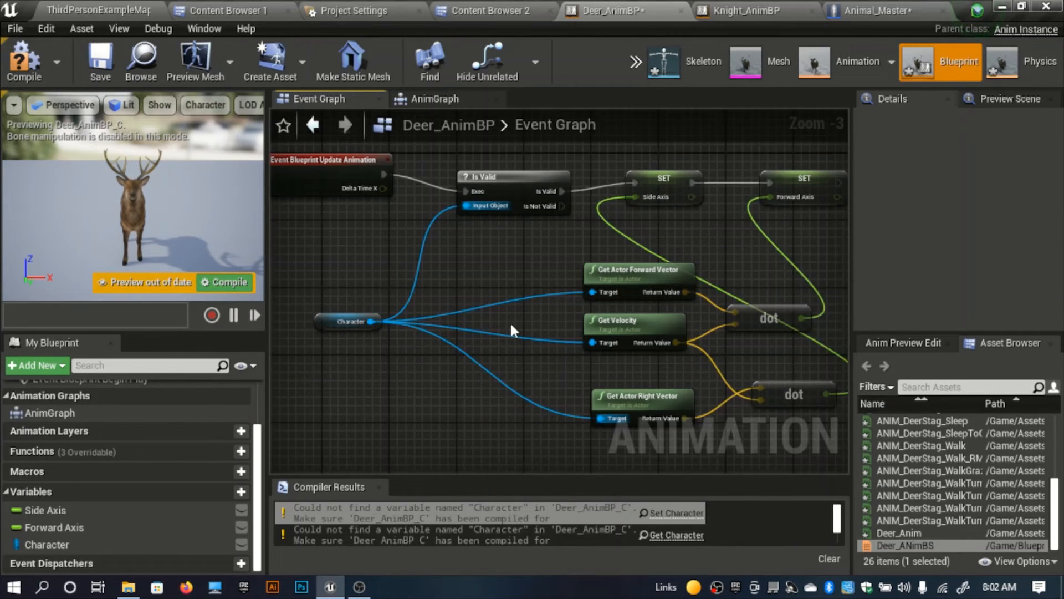
{"action": "scroll", "coordinate": [420, 271], "scroll_direction": "up", "scroll_amount": 3}
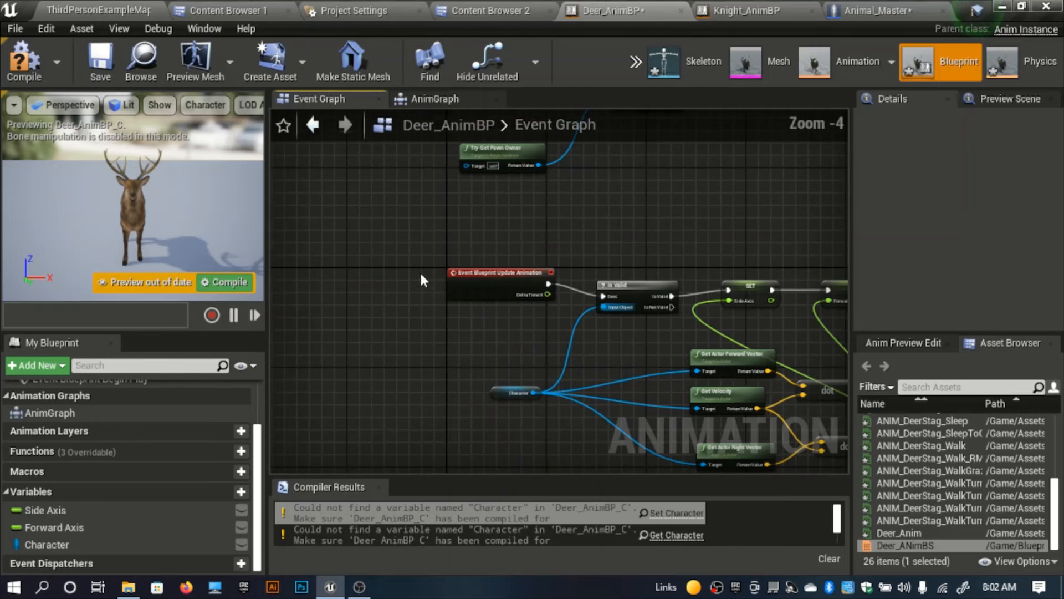
{"action": "left_click", "coordinate": [27, 65]}
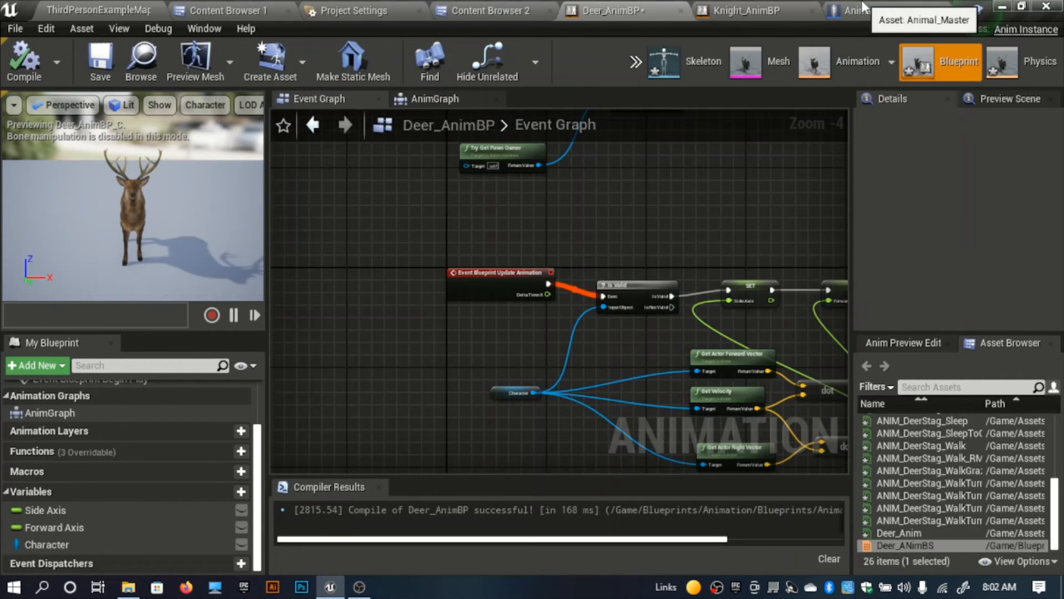
Step: In the level's world settings, set GameMode Override to Main_GameMode and Default Pawn Class to Animal_Master
{"action": "left_click", "coordinate": [877, 11]}
{"action": "right_click_drag", "start_coordinate": [269, 233], "coordinate": [360, 281]}
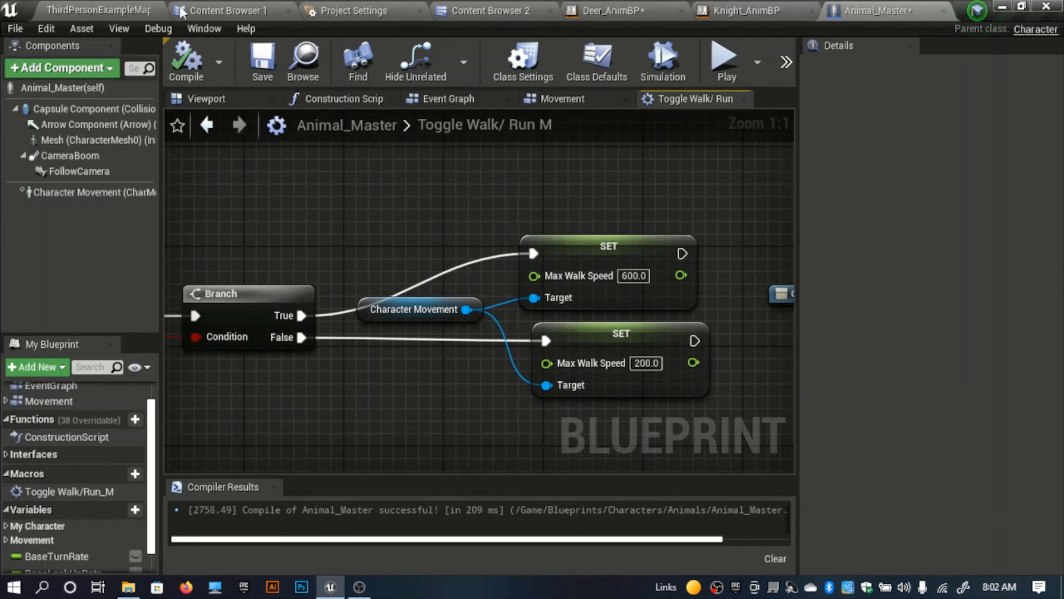
{"action": "left_click", "coordinate": [123, 8]}
{"action": "right_click_drag", "start_coordinate": [478, 274], "coordinate": [444, 312]}
{"action": "key", "text": "s"}
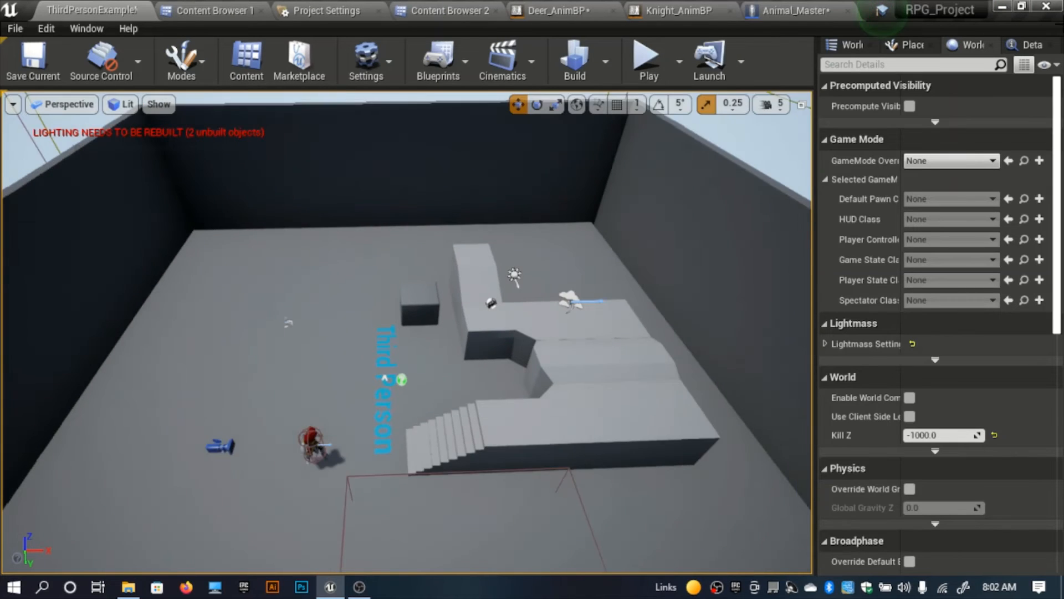
{"action": "left_click", "coordinate": [924, 167]}
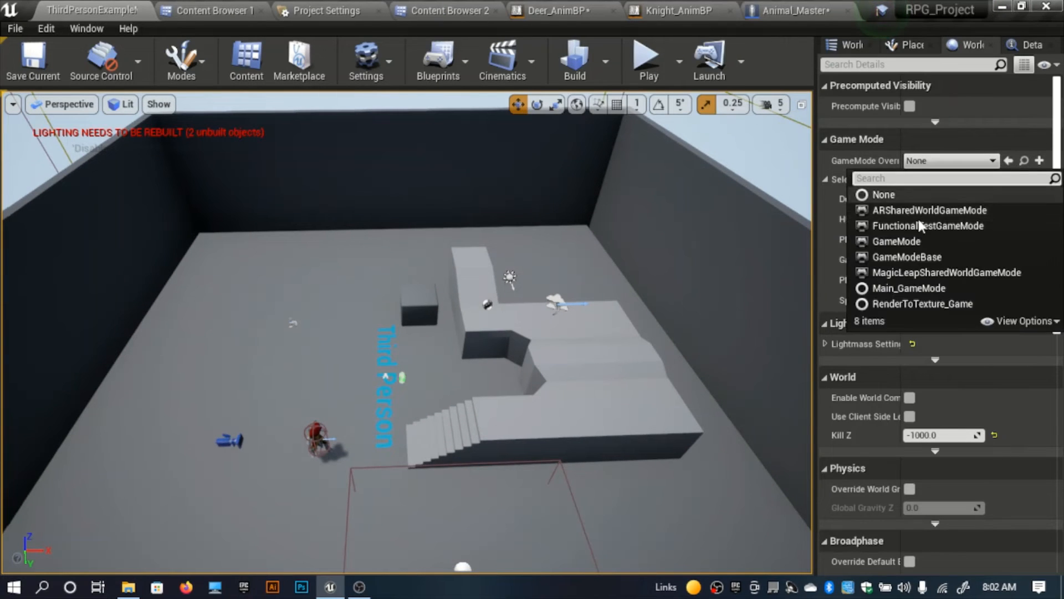
{"action": "left_click", "coordinate": [898, 293]}
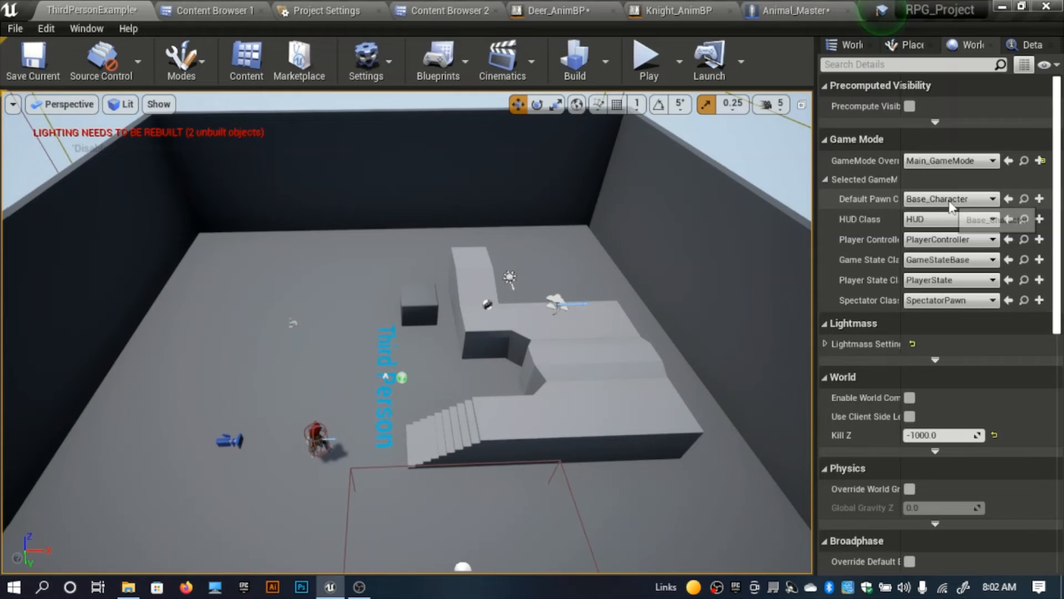
{"action": "left_click", "coordinate": [949, 201]}
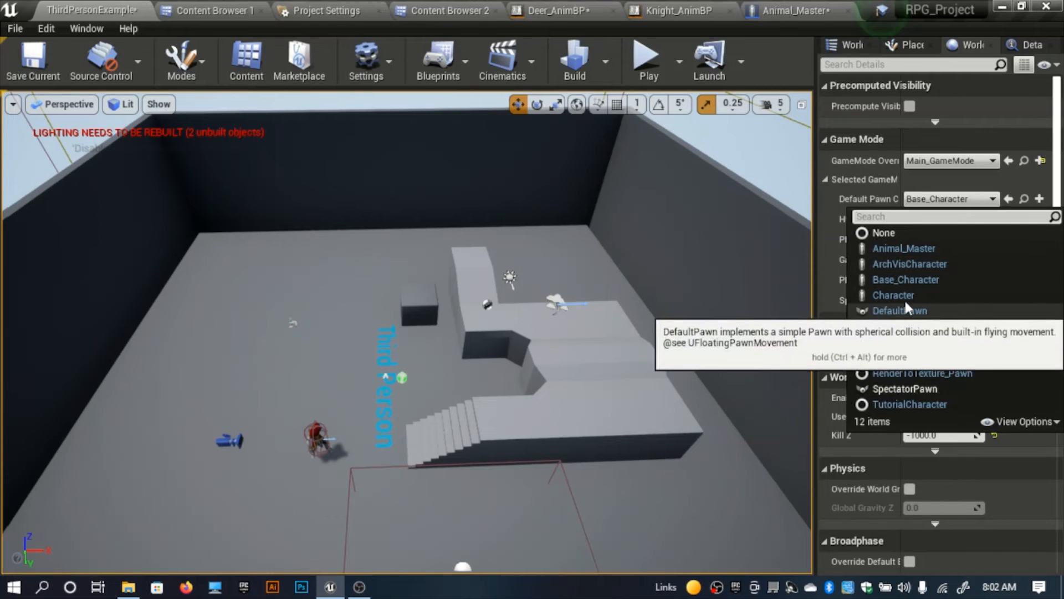
{"action": "left_click", "coordinate": [905, 249]}
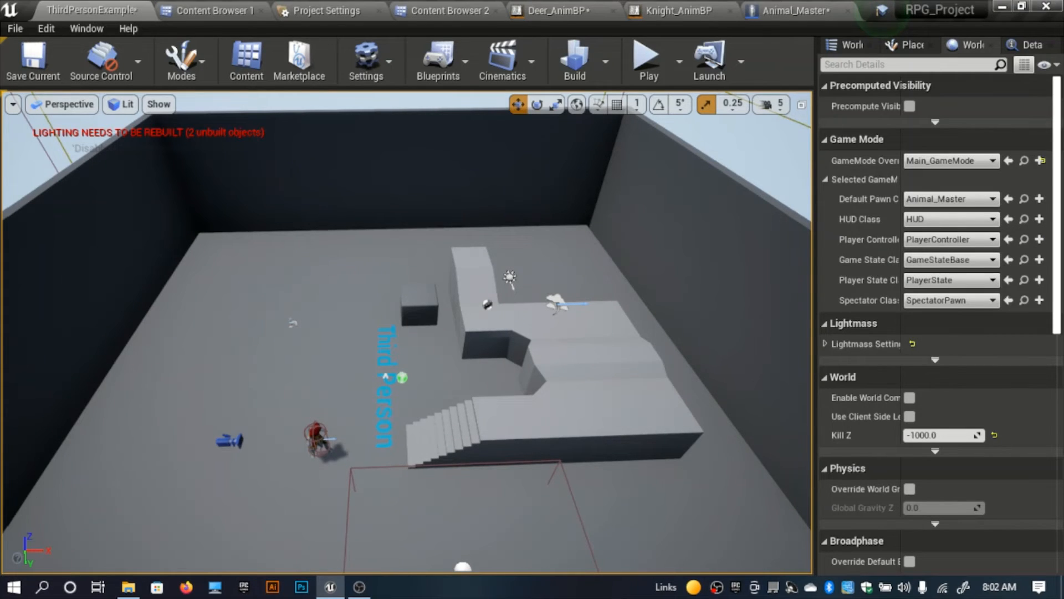
Step: Play-test the level briefly, stop it, and delete the knight character placed in the level
{"action": "right_click_drag", "start_coordinate": [315, 250], "coordinate": [300, 274]}
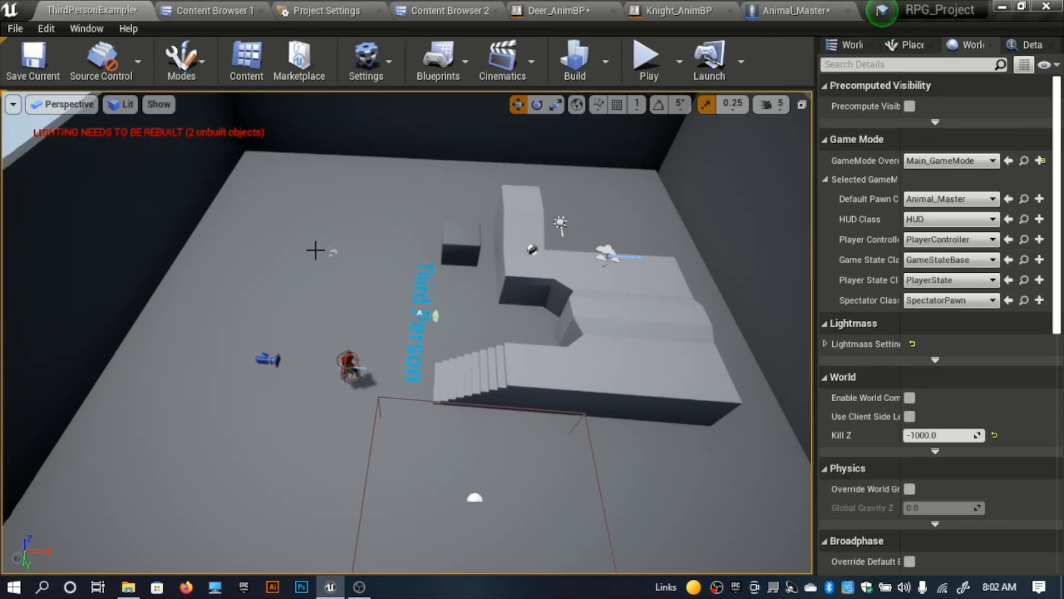
{"action": "key", "text": "alt+p"}
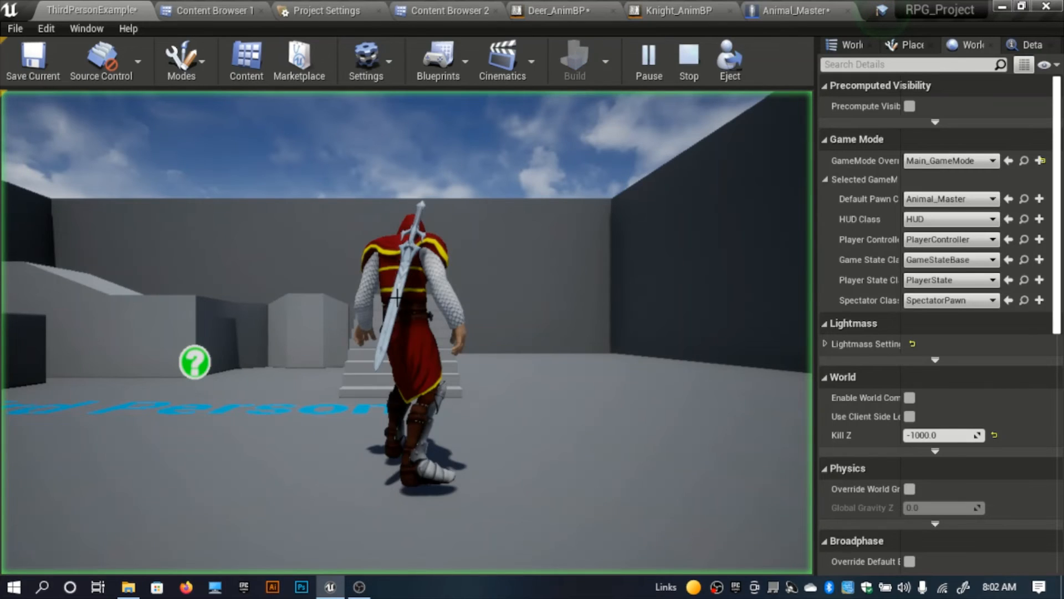
{"action": "key", "text": "shift+F1"}
{"action": "key", "text": "Escape"}
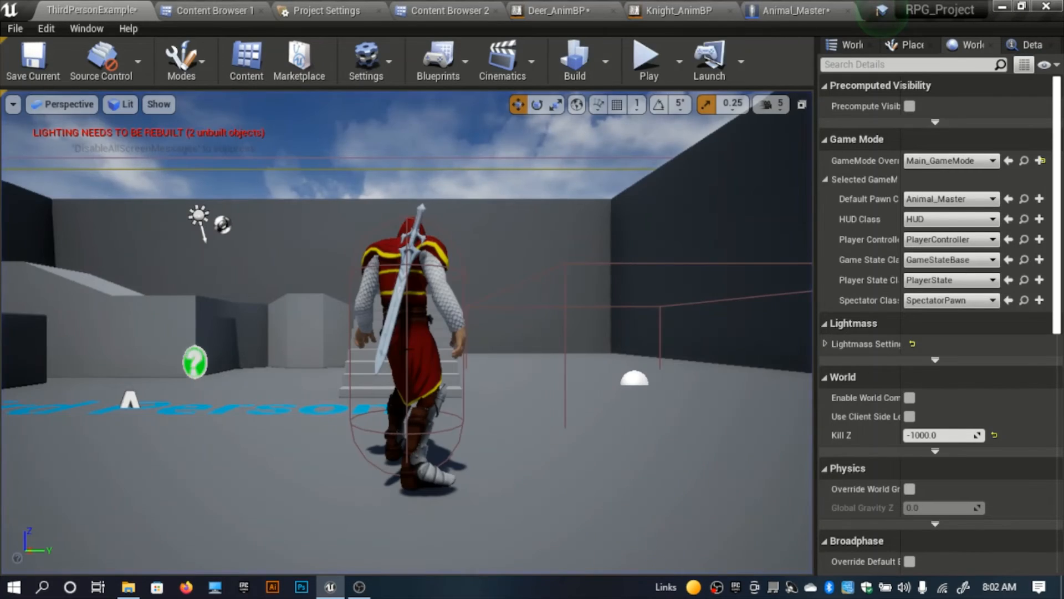
{"action": "left_click", "coordinate": [414, 344]}
{"action": "key", "text": "Delete"}
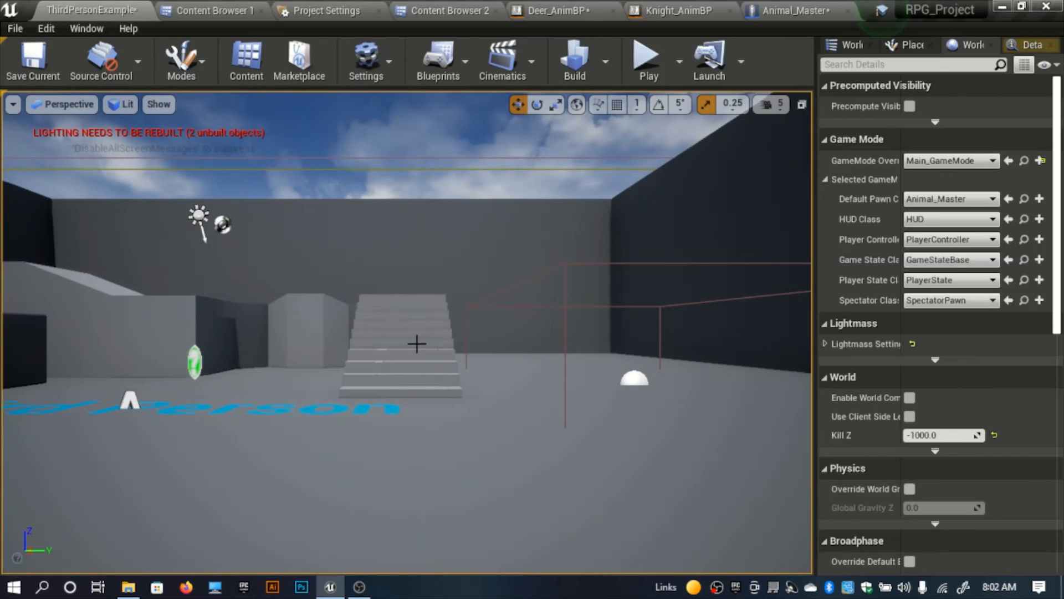
Step: Play the level, walk the deer forward to check its movement and animation, and stop the session
{"action": "key", "text": "alt+p"}
{"action": "left_click", "coordinate": [499, 299]}
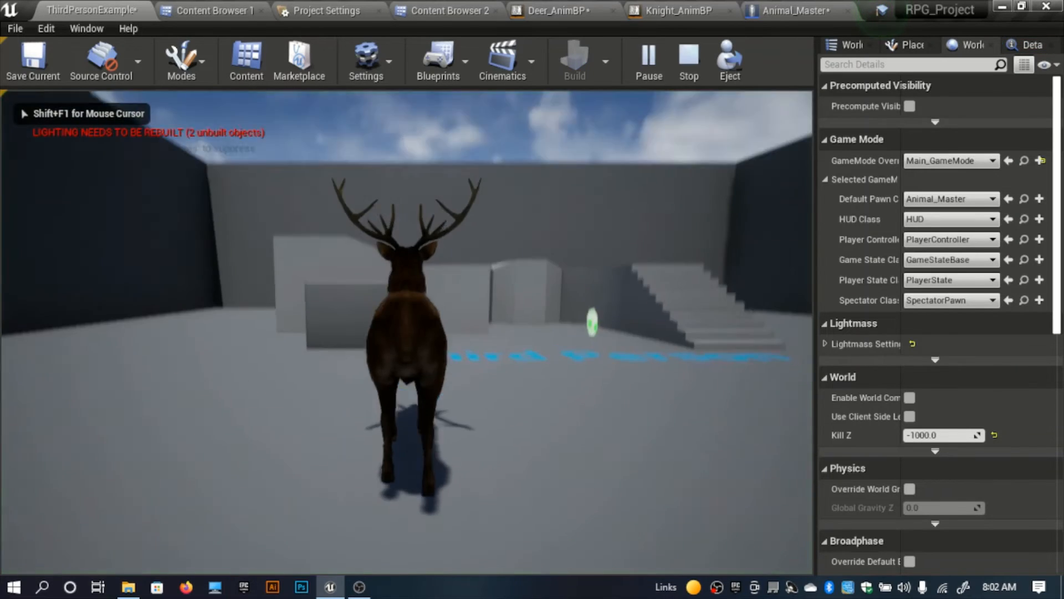
{"action": "key", "text": "w"}
{"action": "key", "text": "w"}
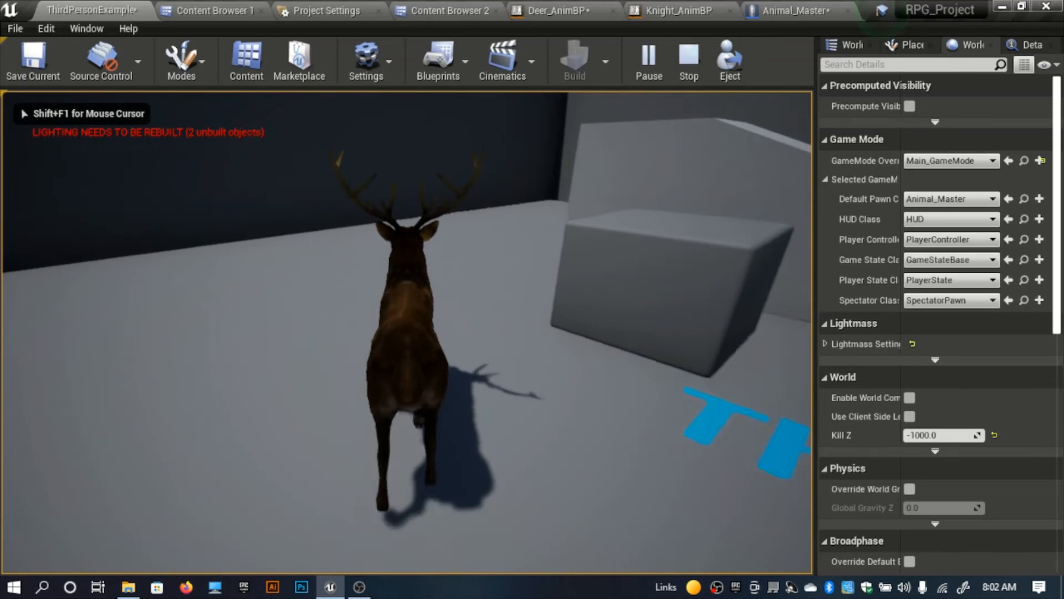
{"action": "key", "text": "w"}
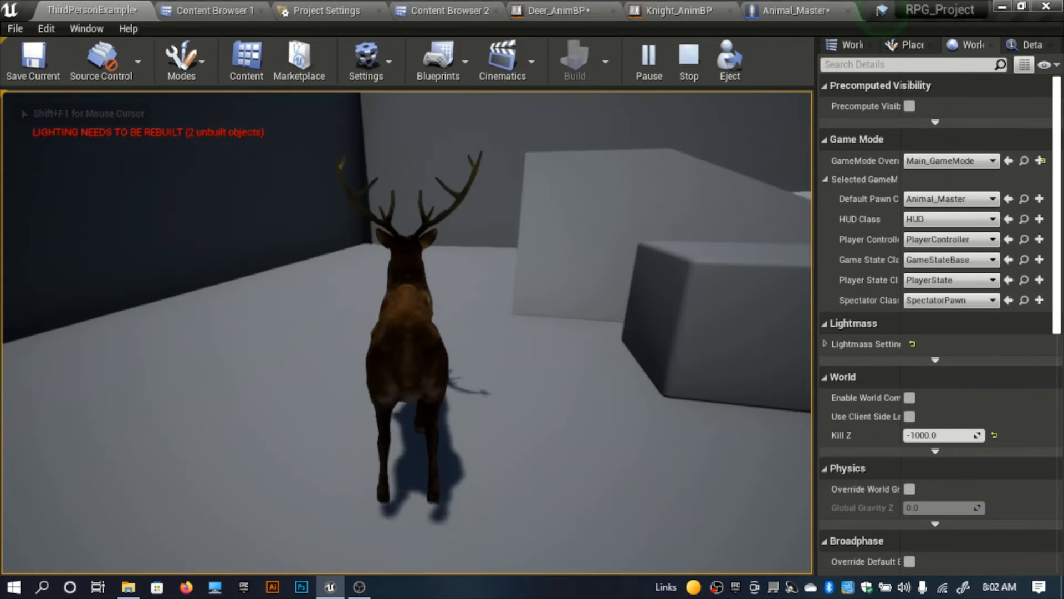
{"action": "key", "text": "Escape"}
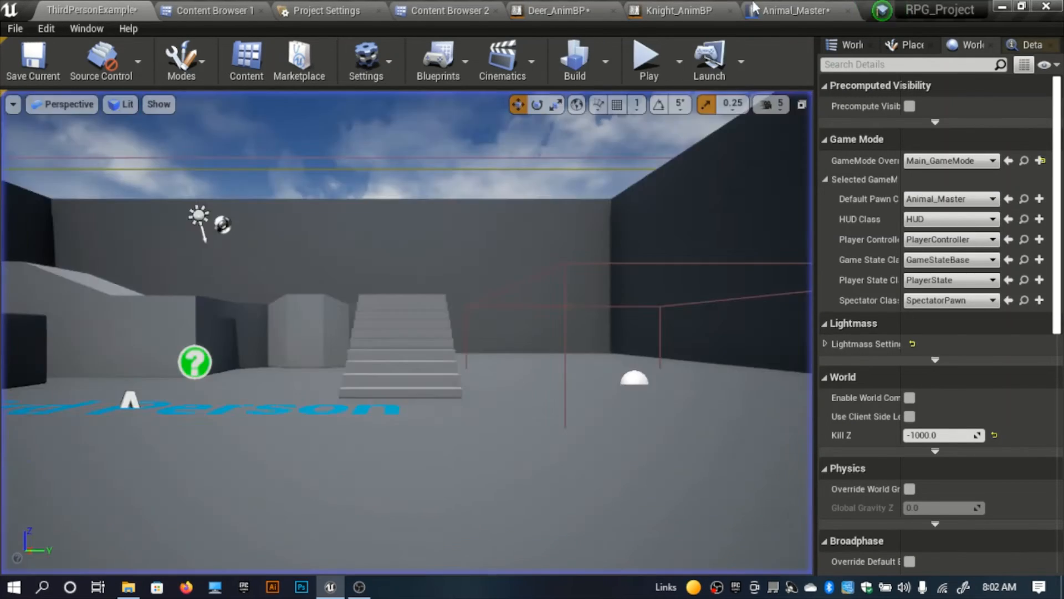
Step: Lower Animal_Master's Mesh component to a Z location of about -96.8 and compile the blueprint
{"action": "left_click", "coordinate": [782, 9]}
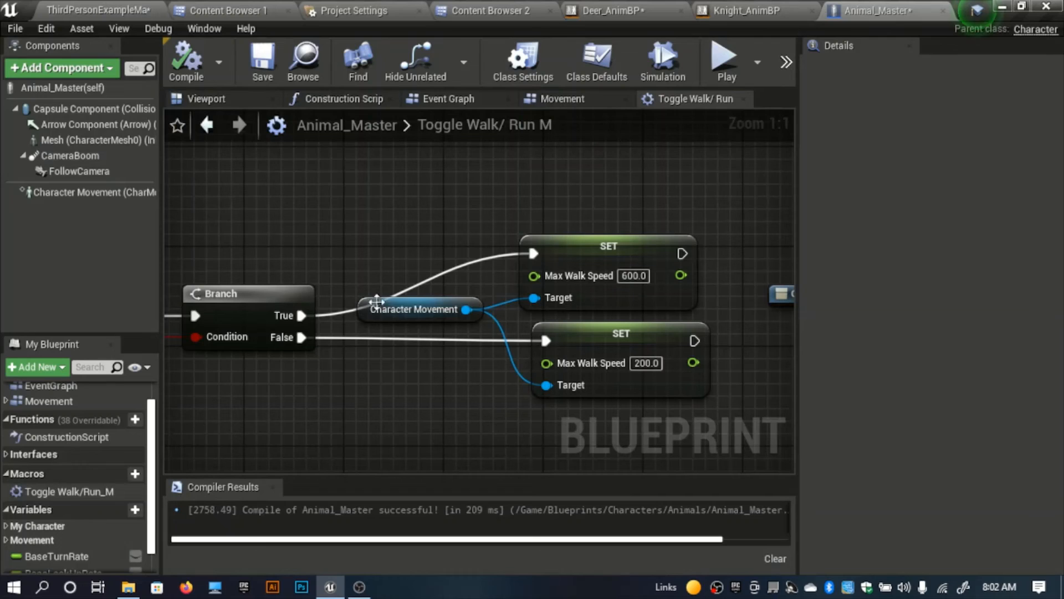
{"action": "left_click", "coordinate": [180, 100]}
{"action": "left_click", "coordinate": [111, 139]}
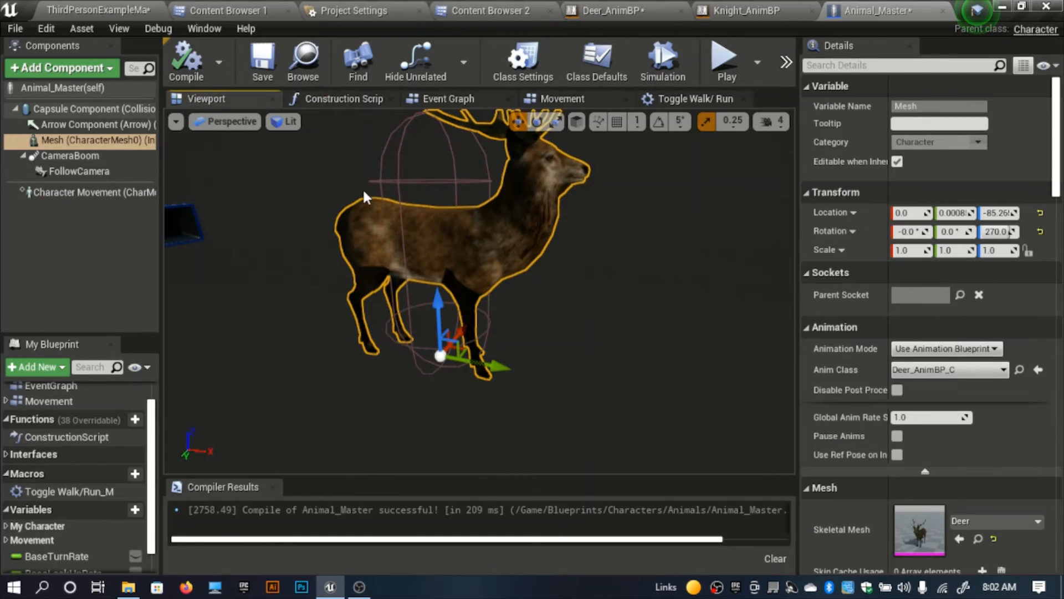
{"action": "left_click_drag", "start_coordinate": [442, 310], "coordinate": [442, 322]}
{"action": "left_click", "coordinate": [186, 62]}
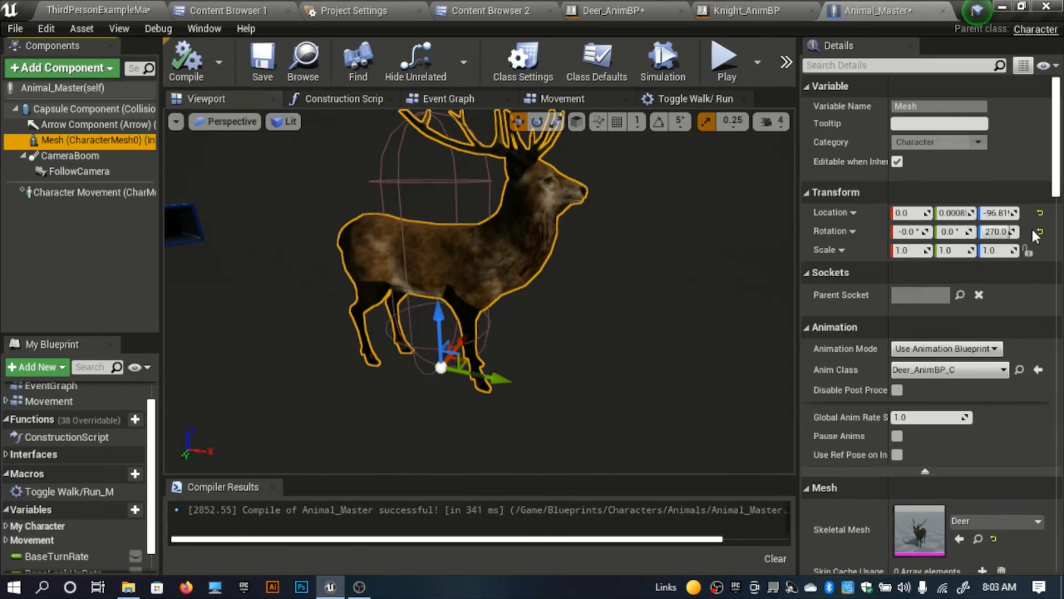
Step: Try resetting the Mesh component's rotation and location to their defaults, undoing each reset
{"action": "left_click", "coordinate": [1040, 231]}
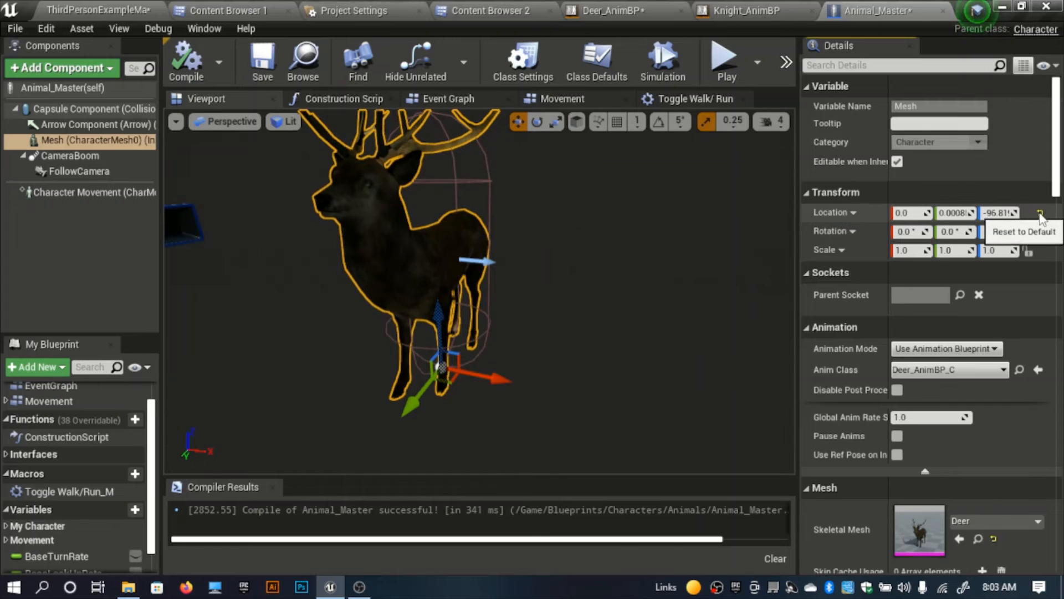
{"action": "key", "text": "ctrl+z"}
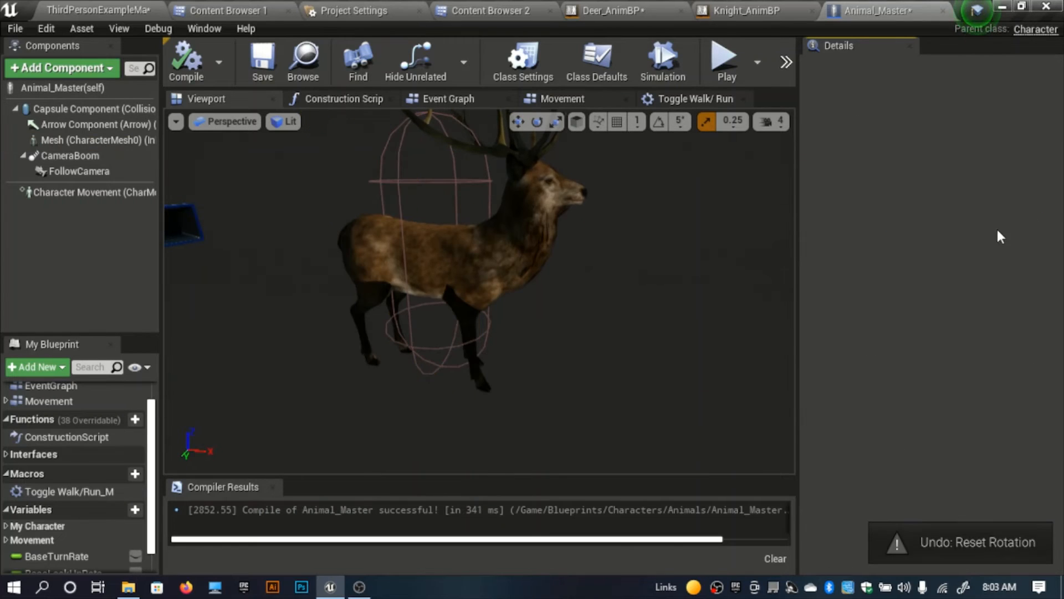
{"action": "left_click", "coordinate": [53, 143]}
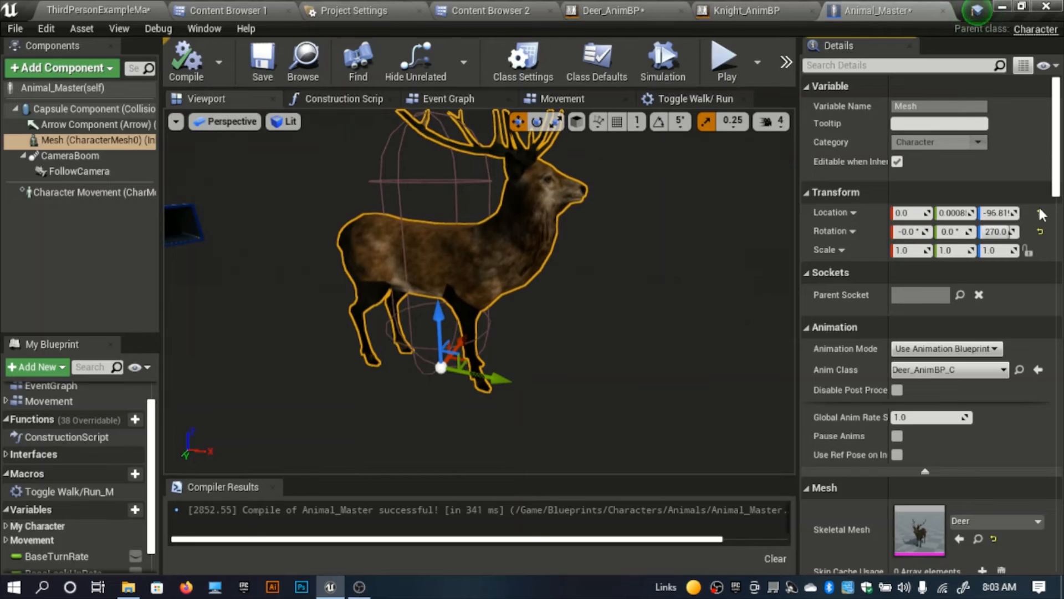
{"action": "left_click", "coordinate": [1041, 214]}
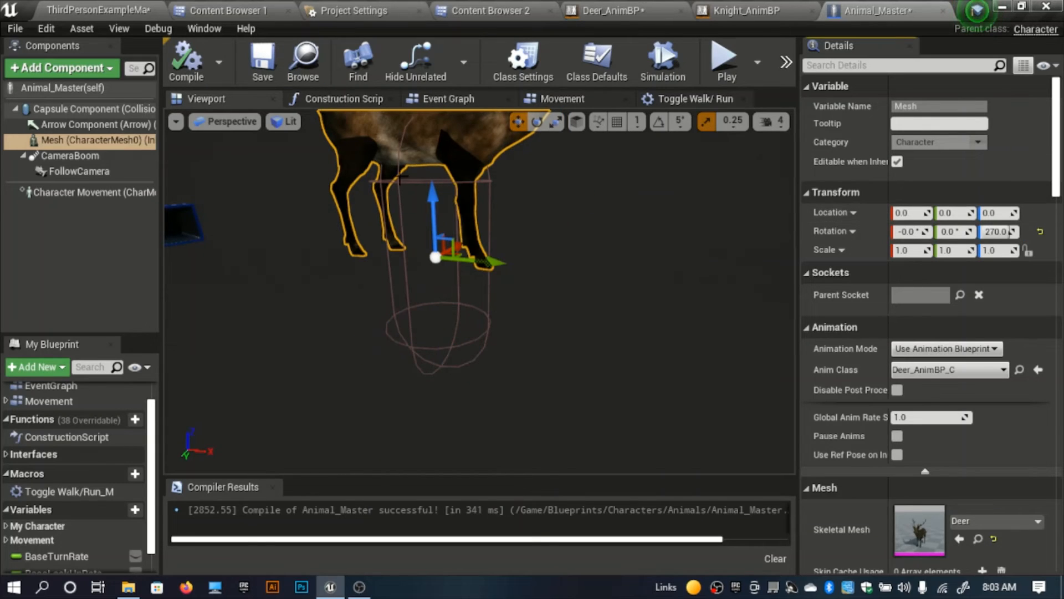
{"action": "key", "text": "ctrl+z"}
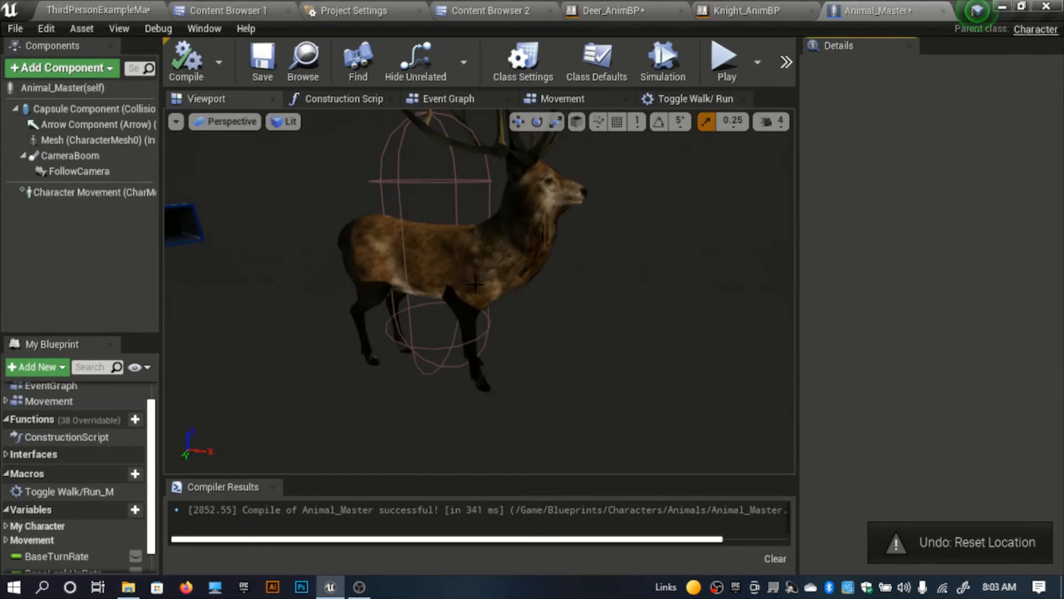
Step: Lower the Mesh component slightly further and compile Animal_Master before returning to the ThirdPersonExampleMap level
{"action": "left_click", "coordinate": [66, 139]}
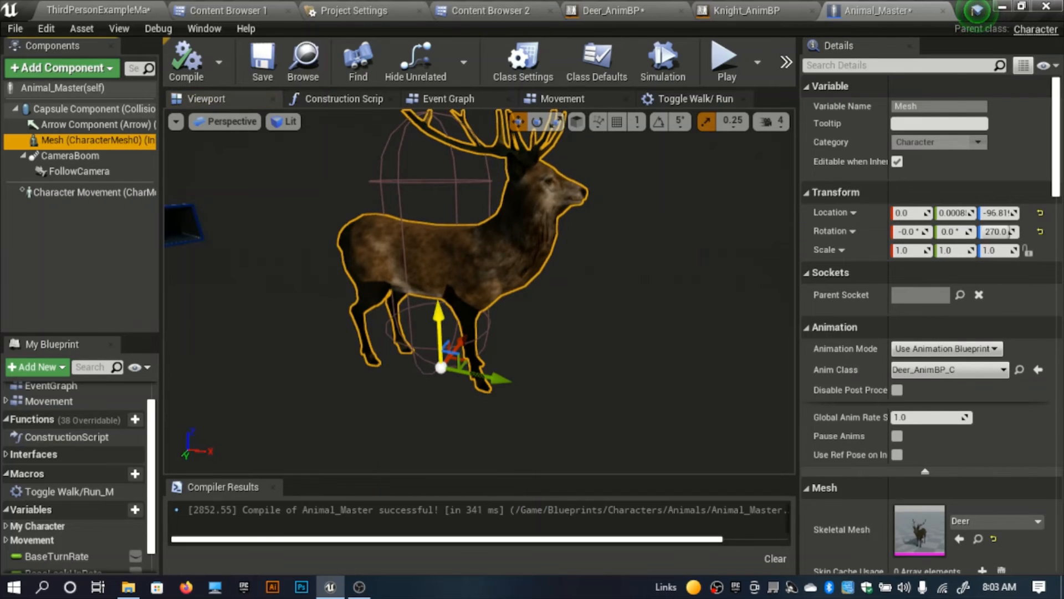
{"action": "left_click_drag", "start_coordinate": [443, 315], "coordinate": [443, 318]}
{"action": "left_click", "coordinate": [130, 4]}
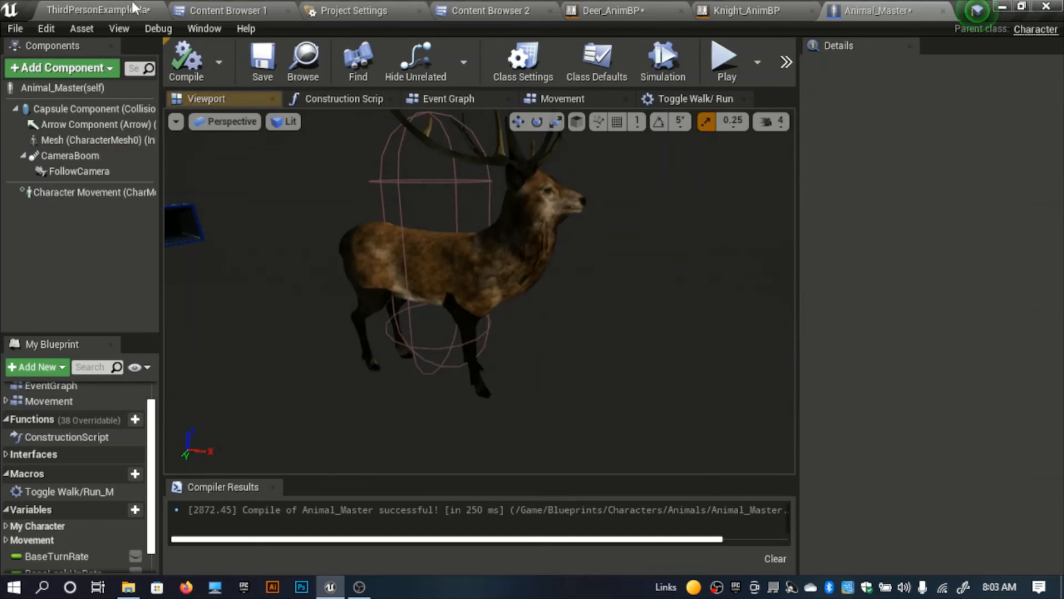
Step: Play the level, walk the deer forward to check how its feet meet the ground, and stop the session
{"action": "key", "text": "alt+p"}
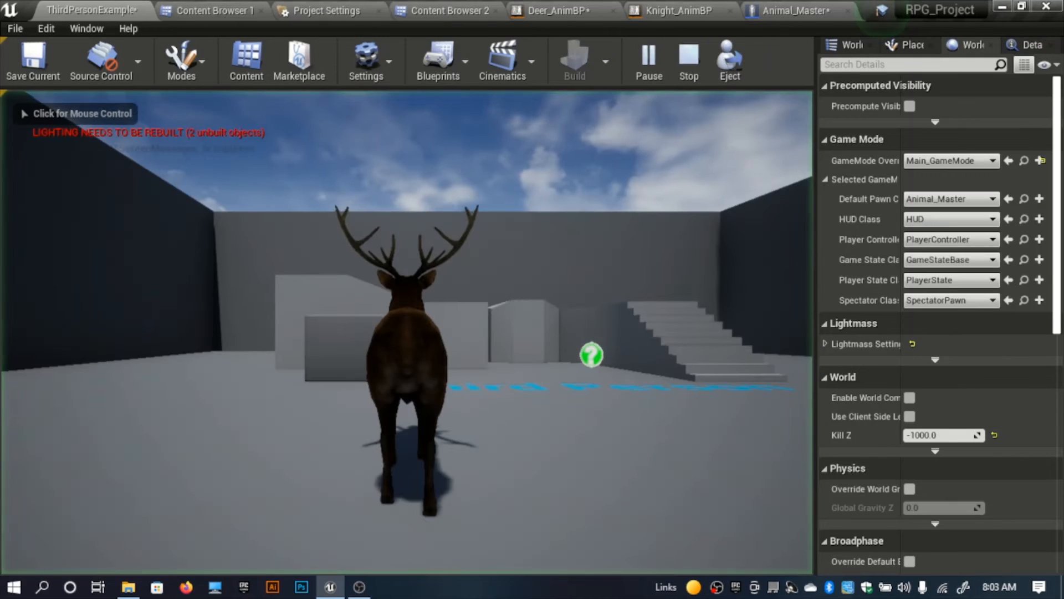
{"action": "key", "text": "w"}
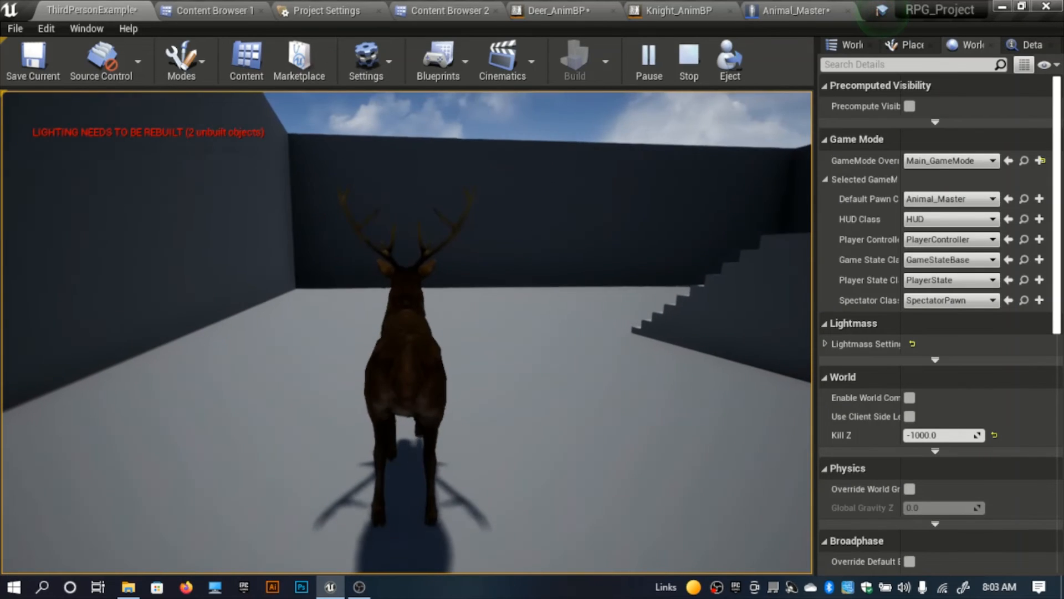
{"action": "key", "text": "Escape"}
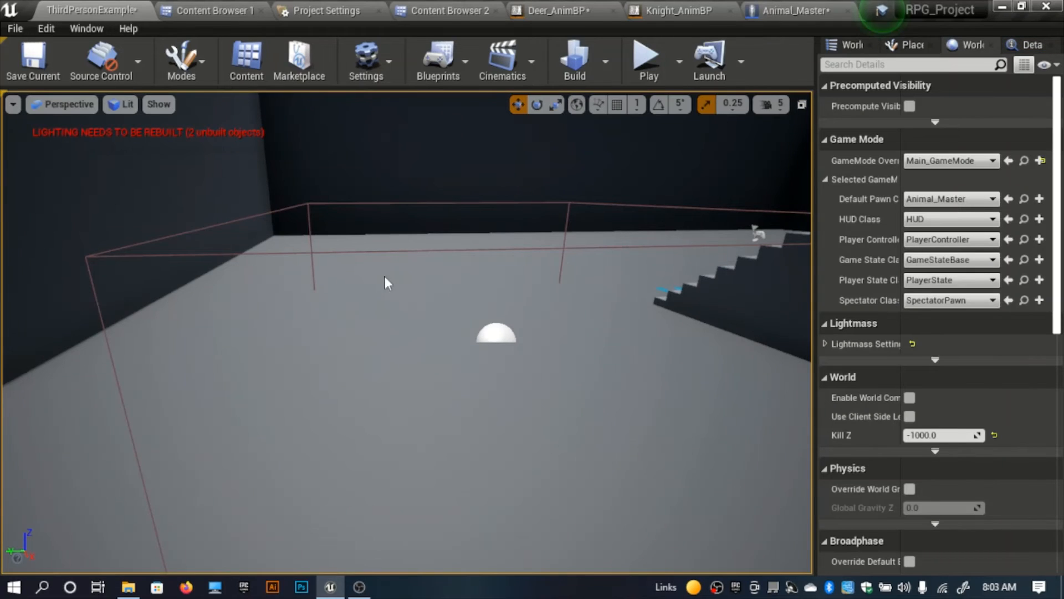
Step: Move Animal_Master's FollowCamera back along X to about -181 and compile the blueprint
{"action": "left_click", "coordinate": [796, 11]}
{"action": "right_click_drag", "start_coordinate": [332, 250], "coordinate": [2, 233]}
{"action": "left_click", "coordinate": [71, 137]}
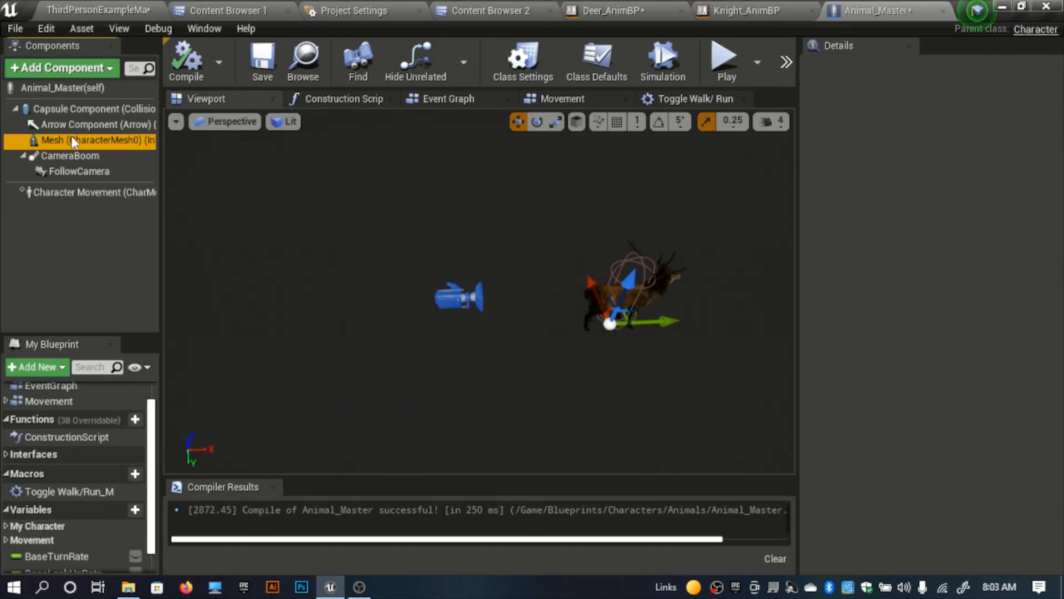
{"action": "left_click", "coordinate": [77, 155]}
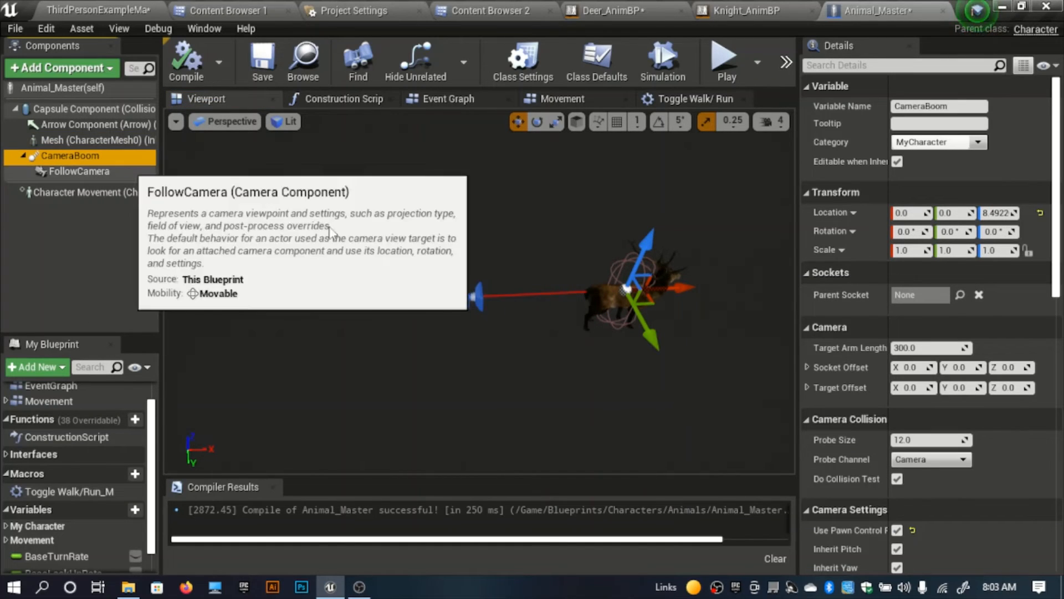
{"action": "left_click", "coordinate": [78, 171]}
{"action": "left_click_drag", "start_coordinate": [550, 294], "coordinate": [481, 300]}
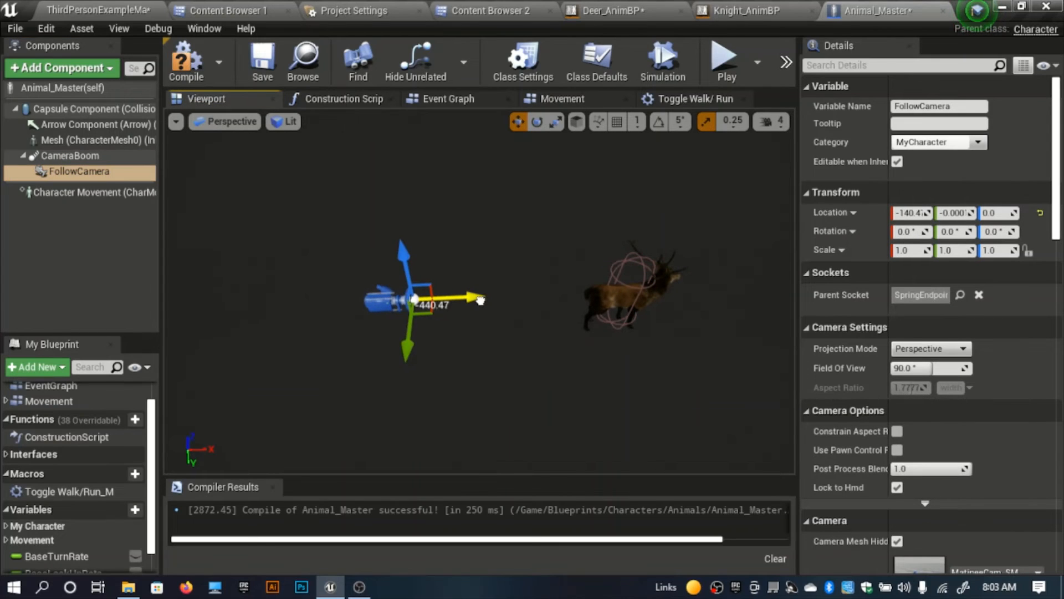
{"action": "left_click", "coordinate": [194, 67]}
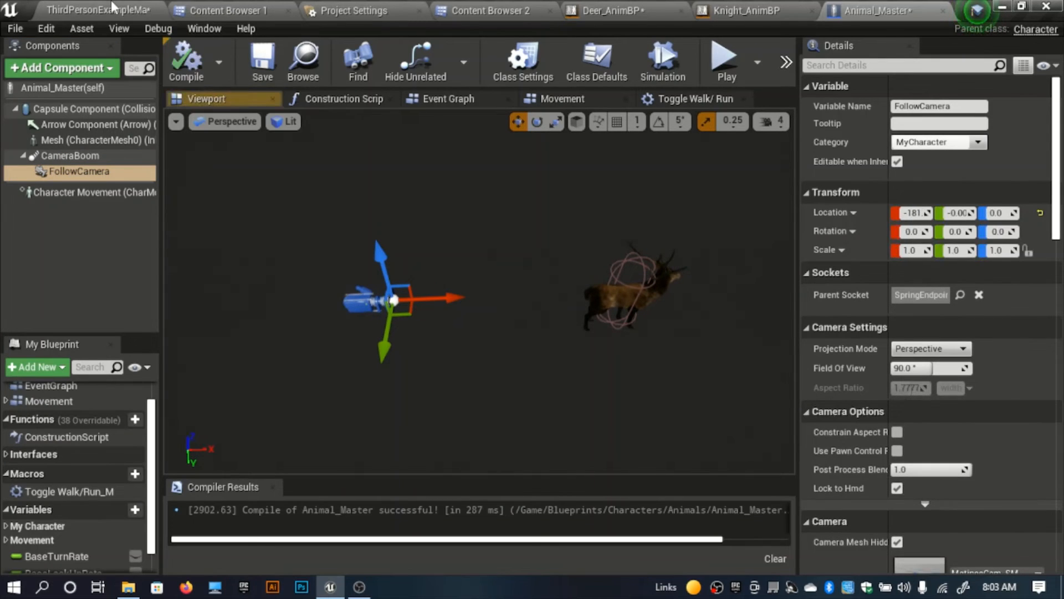
Step: Play ThirdPersonExampleMap, run the deer around the blocks to check the camera distance and movement, and stop the session
{"action": "left_click", "coordinate": [111, 5]}
{"action": "key", "text": "alt+p"}
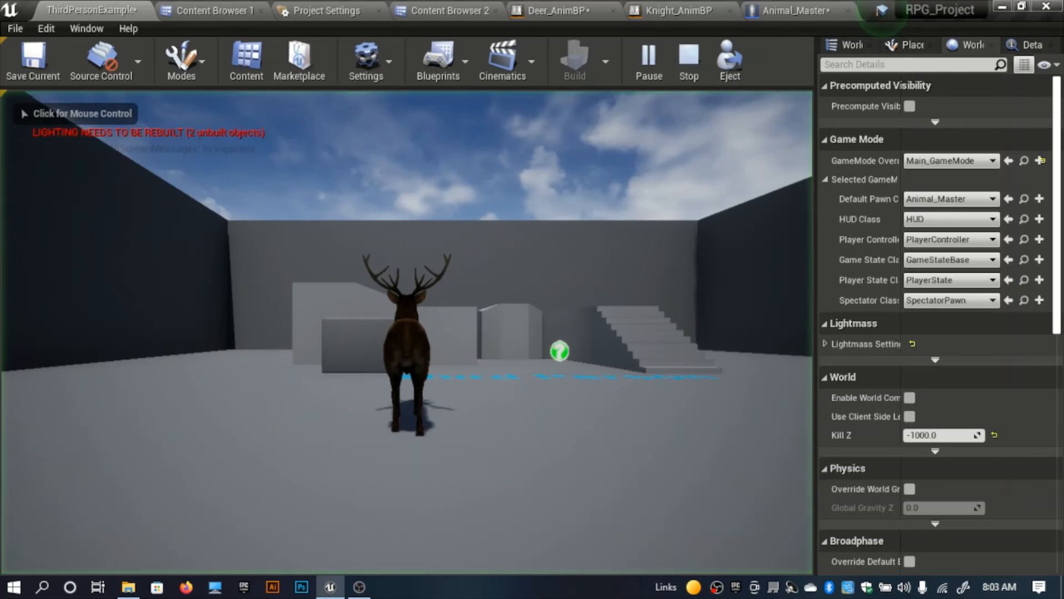
{"action": "left_click", "coordinate": [399, 233]}
{"action": "key", "text": "w"}
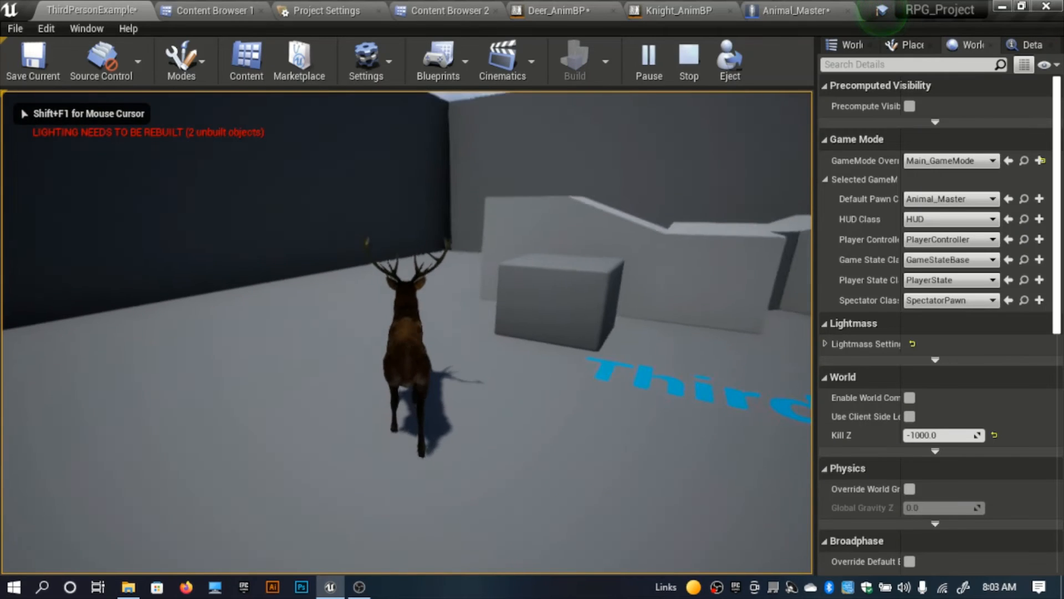
{"action": "key", "text": "w"}
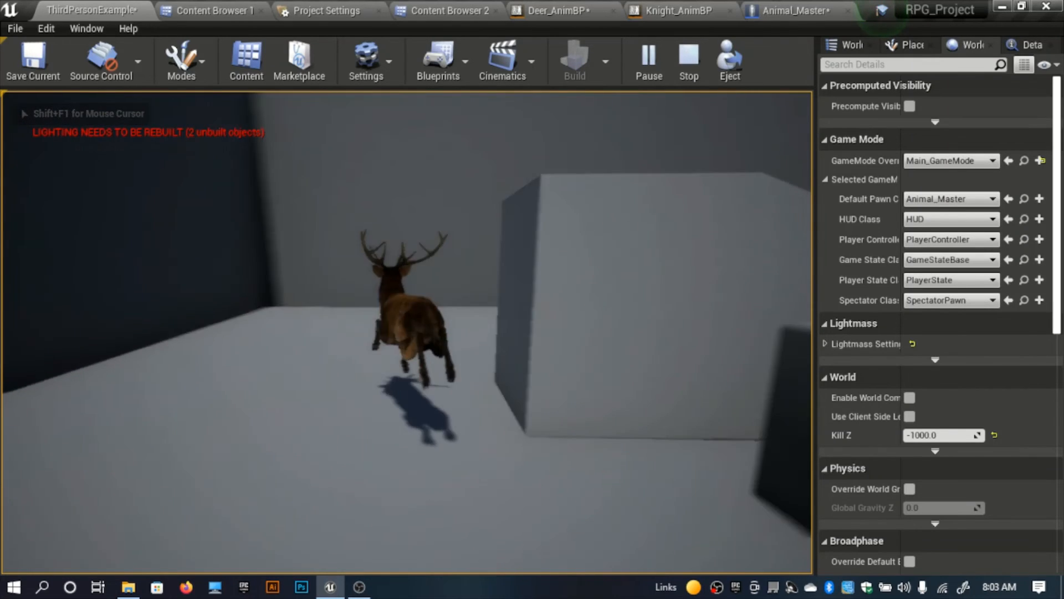
{"action": "key", "text": "w"}
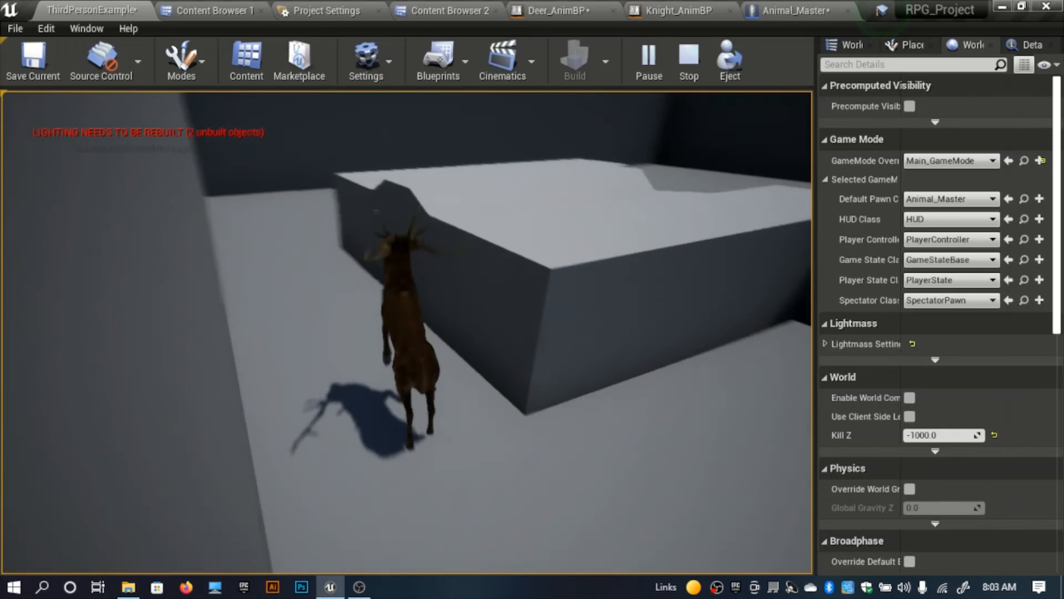
{"action": "key", "text": "w"}
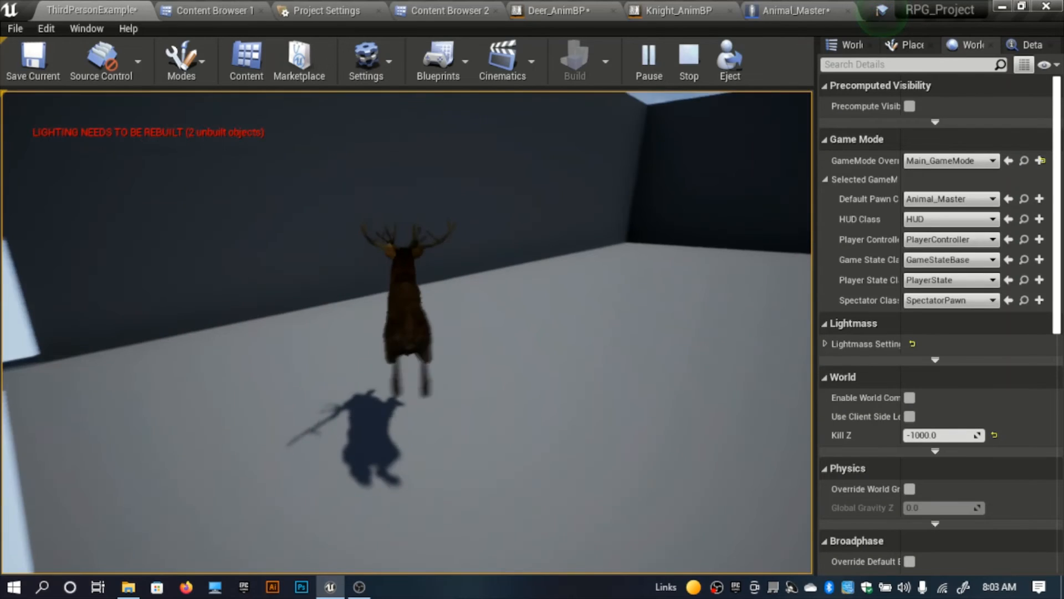
{"action": "key", "text": "w"}
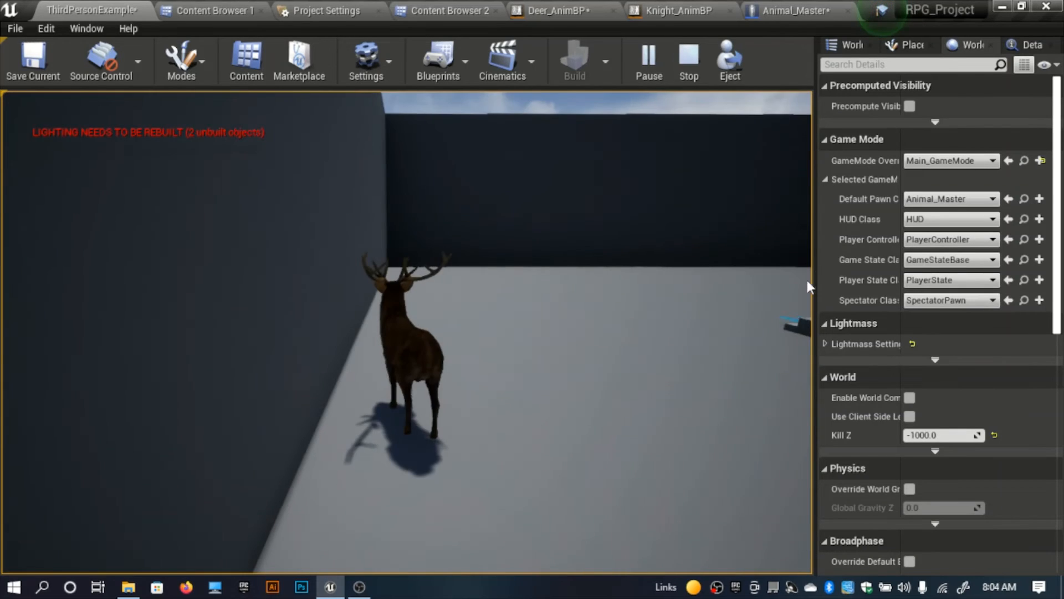
{"action": "key", "text": "Escape"}
Step: Copy all the nodes in Deer_AnimBP's Event Graph
{"action": "left_click", "coordinate": [795, 10]}
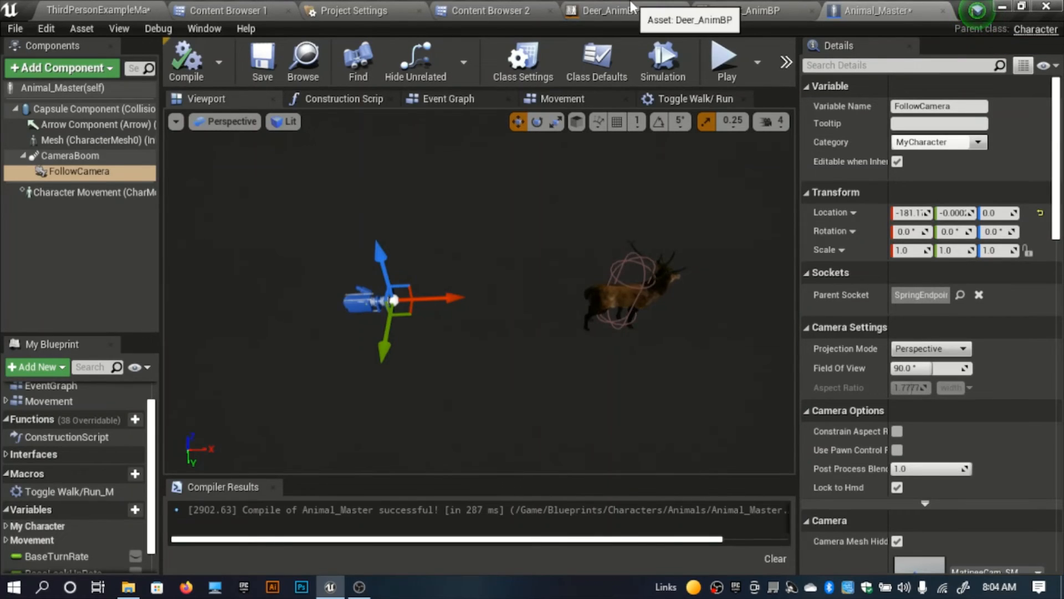
{"action": "left_click", "coordinate": [631, 8]}
{"action": "scroll", "coordinate": [460, 248], "scroll_direction": "down", "scroll_amount": 5}
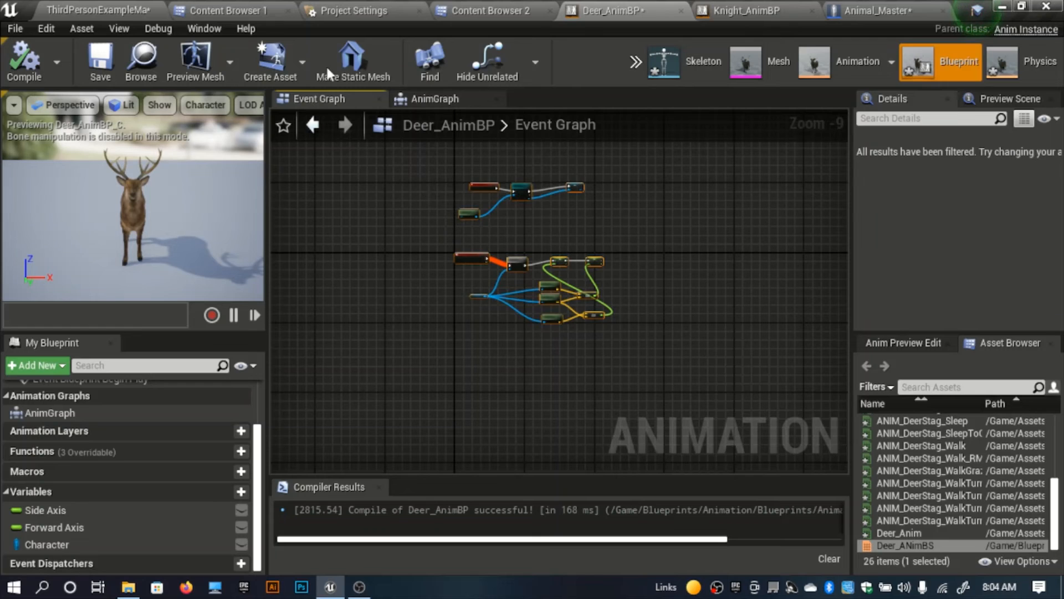
Step: Open Lion_AnimBP from the Blueprints/Animation/Blueprints/Animals folder
{"action": "left_click", "coordinate": [228, 10]}
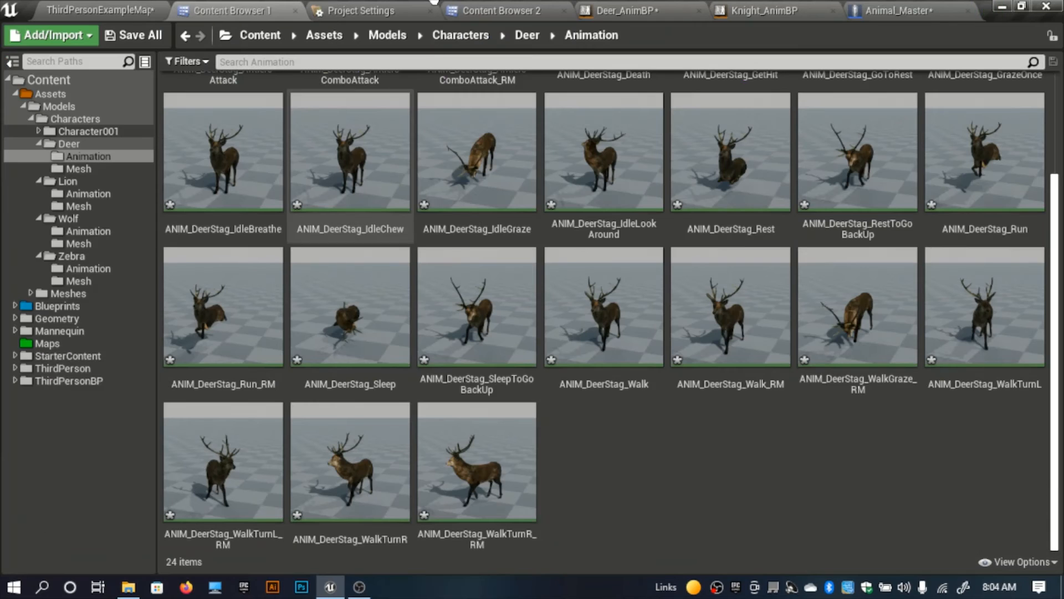
{"action": "left_click", "coordinate": [499, 10]}
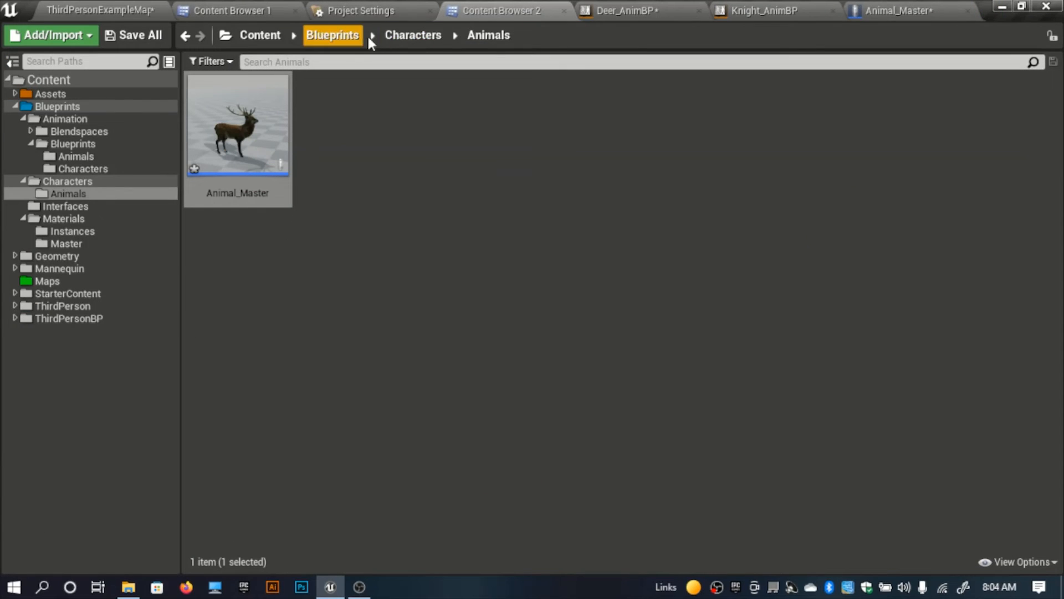
{"action": "left_click", "coordinate": [332, 35]}
{"action": "double_click", "coordinate": [247, 154]}
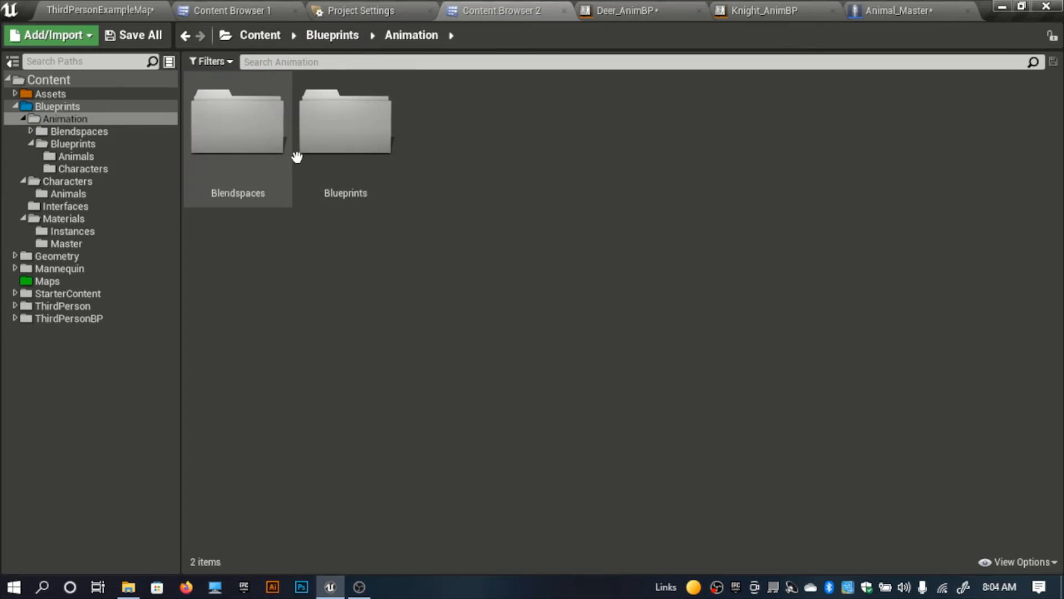
{"action": "double_click", "coordinate": [349, 141]}
{"action": "double_click", "coordinate": [257, 177]}
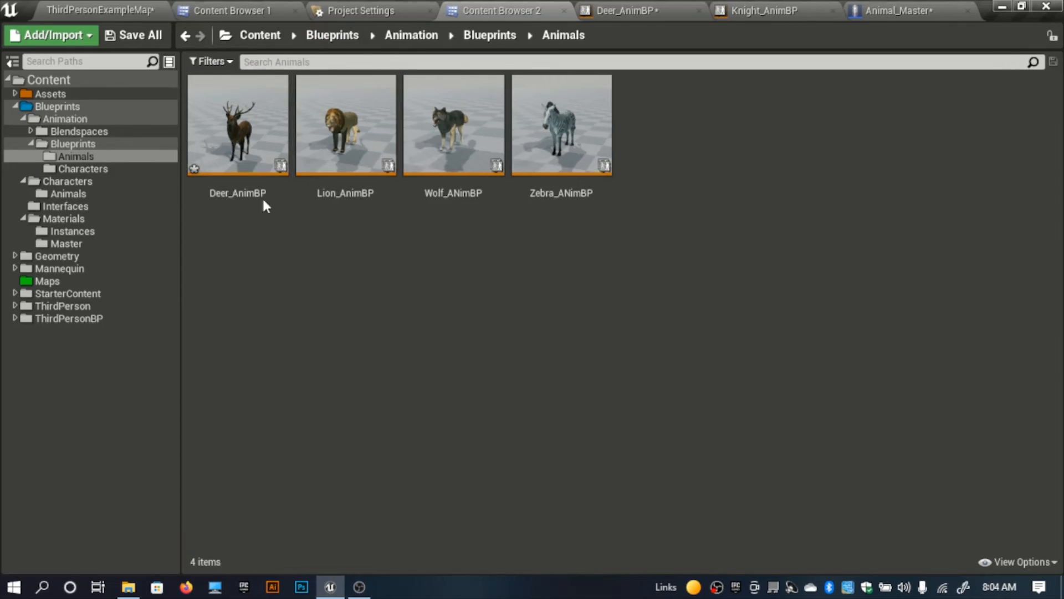
{"action": "double_click", "coordinate": [345, 133]}
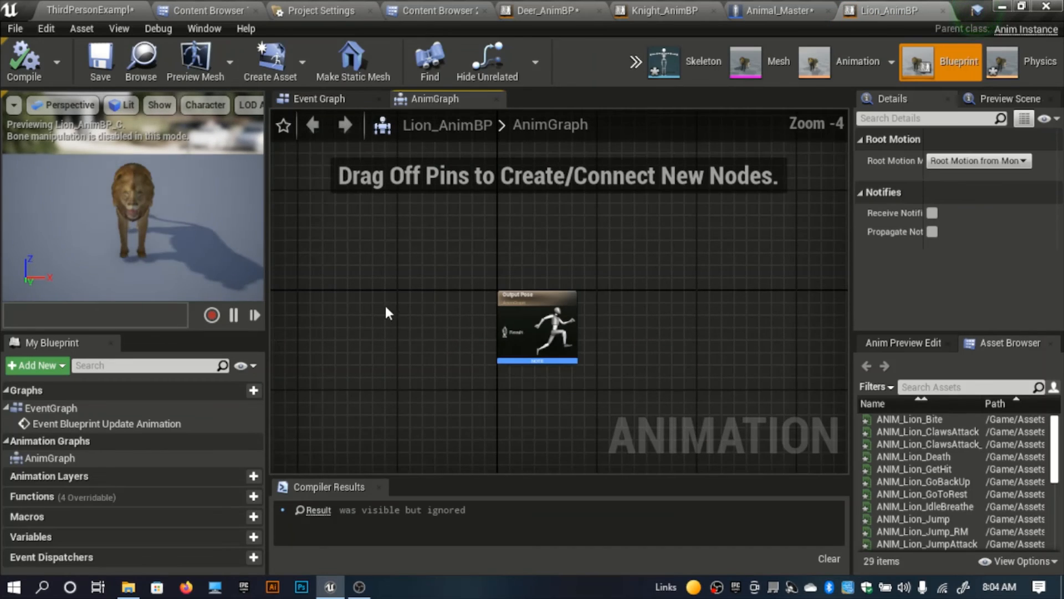
Step: Paste the copied deer nodes into Lion_AnimBP's Event Graph
{"action": "left_click", "coordinate": [318, 98]}
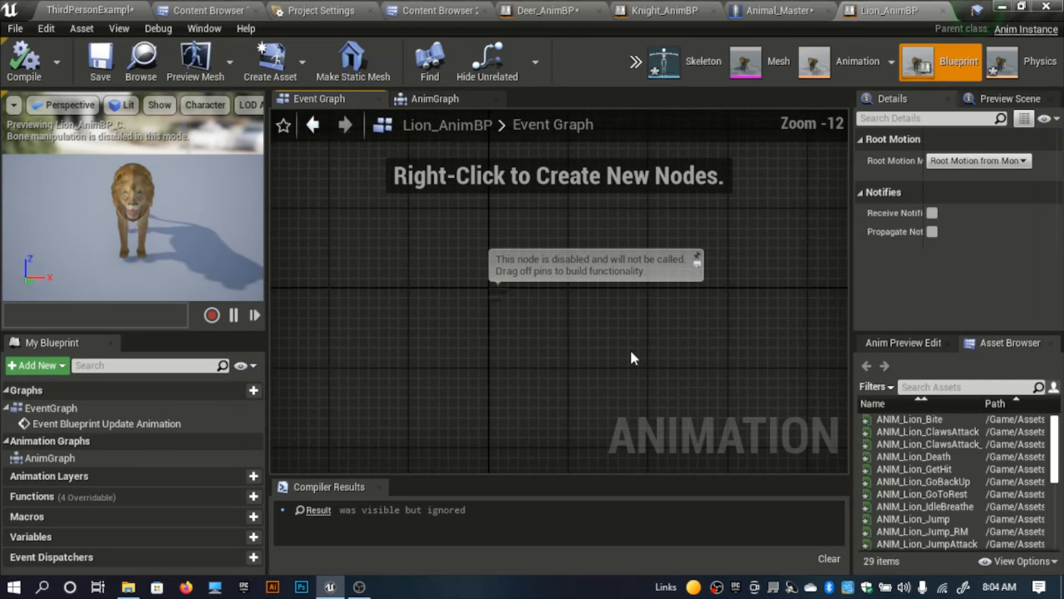
{"action": "left_click_drag", "start_coordinate": [387, 220], "coordinate": [387, 220]}
{"action": "key", "text": "ctrl+v"}
{"action": "scroll", "coordinate": [466, 287], "scroll_direction": "up", "scroll_amount": 5}
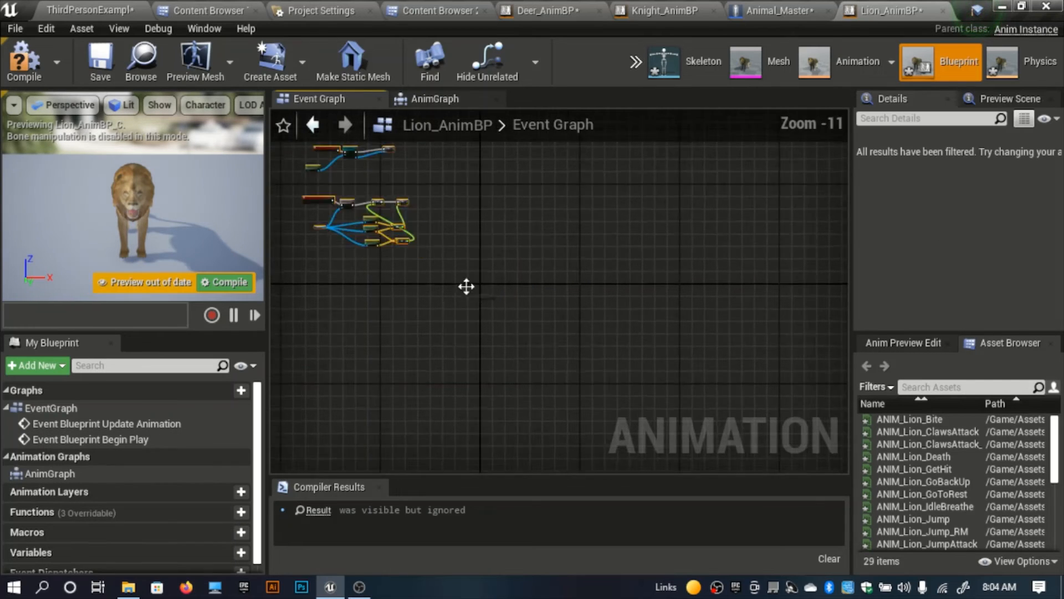
{"action": "right_click_drag", "start_coordinate": [522, 295], "coordinate": [774, 464]}
{"action": "scroll", "coordinate": [594, 328], "scroll_direction": "up", "scroll_amount": 5}
{"action": "right_click_drag", "start_coordinate": [584, 244], "coordinate": [509, 316]}
{"action": "scroll", "coordinate": [509, 315], "scroll_direction": "down", "scroll_amount": 5}
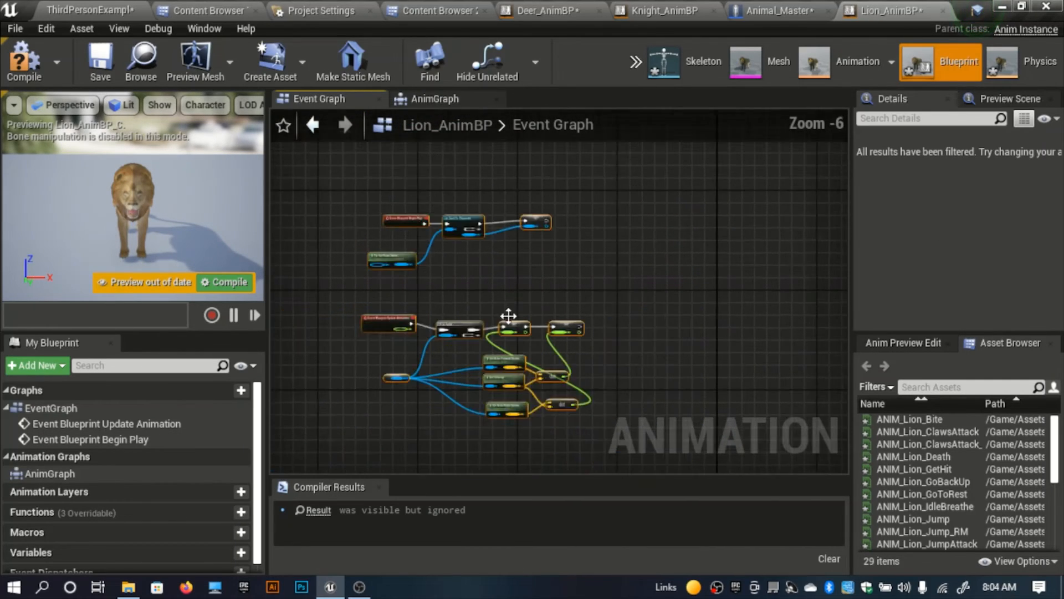
Step: Add the Lion_AnimBS blendspace to Lion_AnimBP's AnimGraph and connect it to the Output Pose
{"action": "left_click", "coordinate": [444, 101]}
{"action": "scroll", "coordinate": [930, 521], "scroll_direction": "down", "scroll_amount": 6}
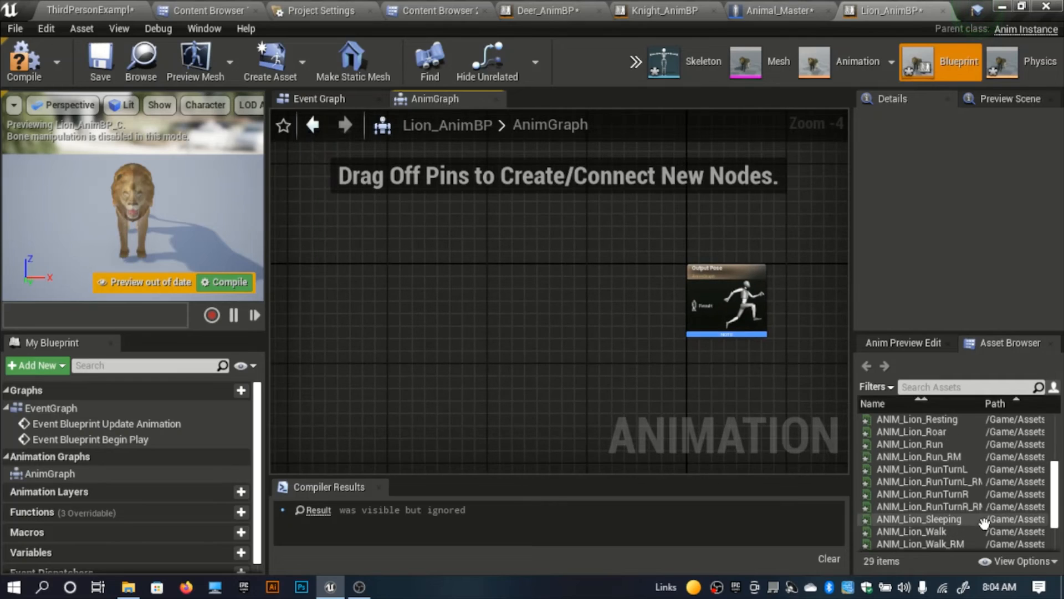
{"action": "left_click_drag", "start_coordinate": [906, 546], "coordinate": [621, 305]}
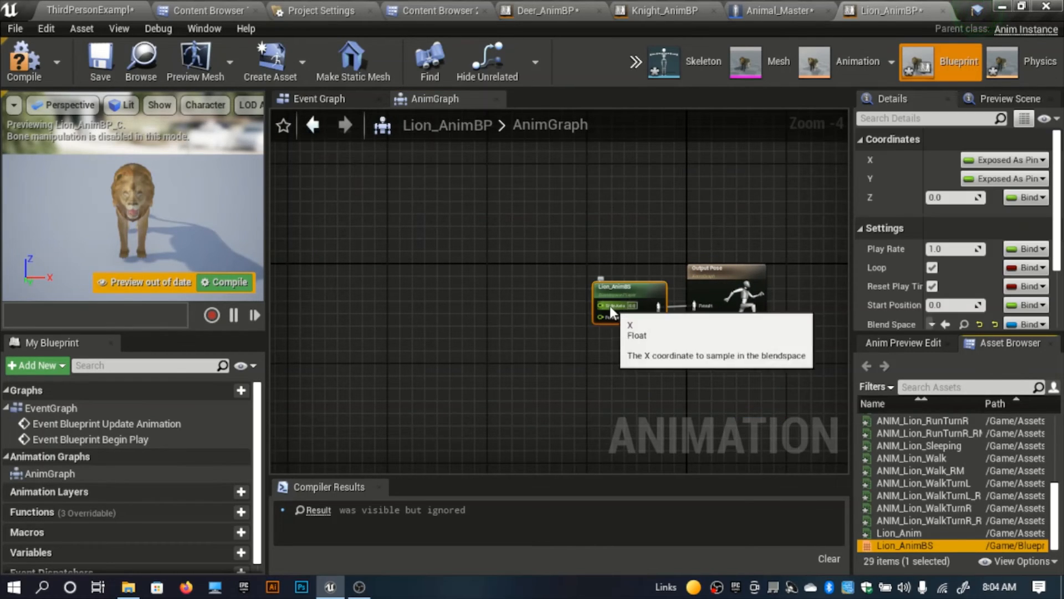
Step: Promote the Lion_AnimBS inputs to variables Side Axis and Forward Axis, placing the Forward Axis node below Side Axis
{"action": "right_click", "coordinate": [609, 305]}
{"action": "left_click", "coordinate": [654, 331]}
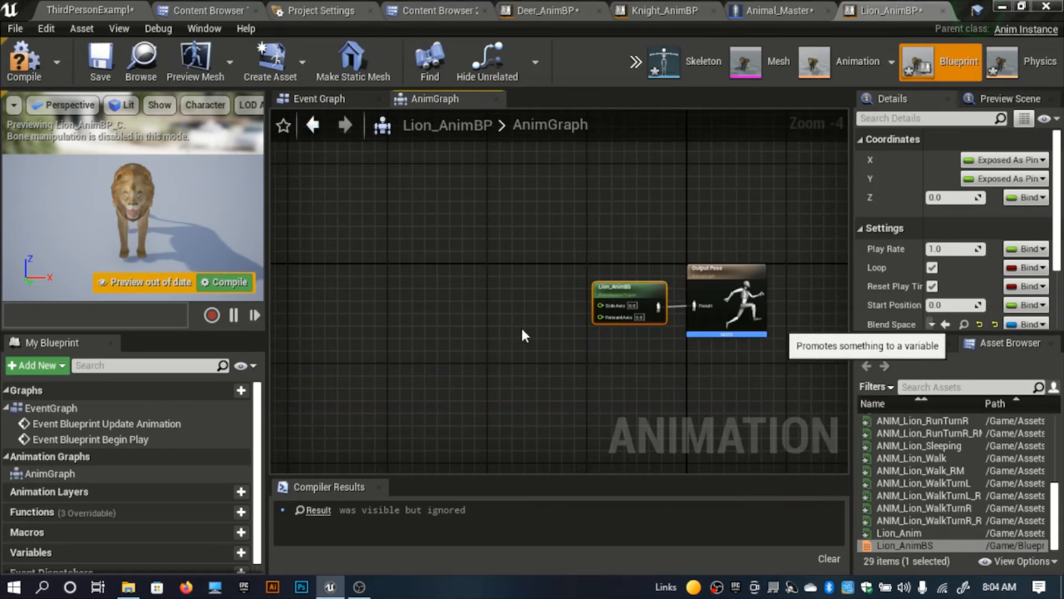
{"action": "right_click", "coordinate": [603, 315]}
{"action": "left_click", "coordinate": [654, 340]}
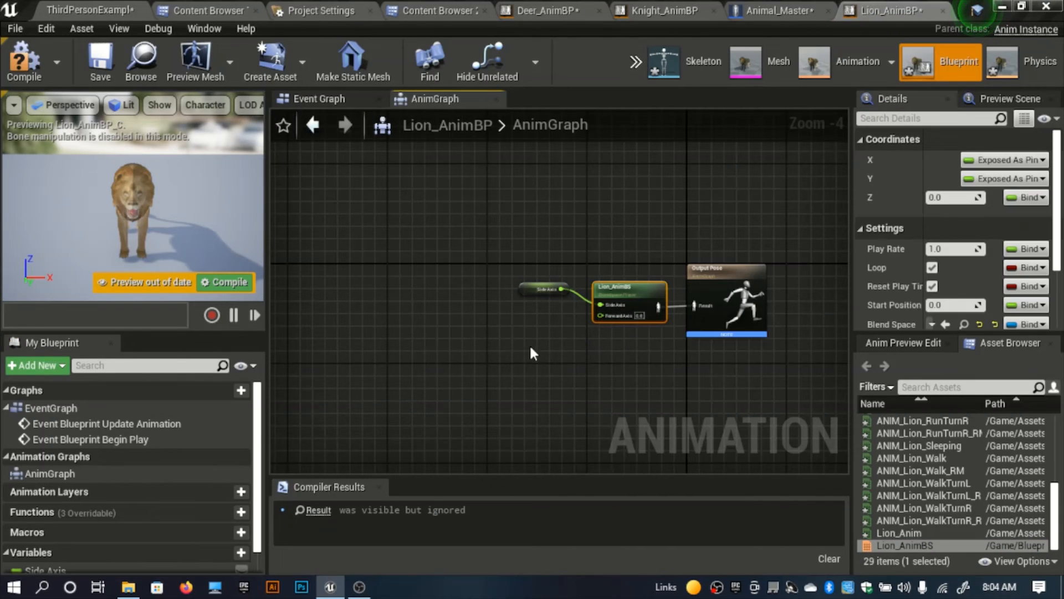
{"action": "left_click", "coordinate": [542, 291]}
{"action": "left_click_drag", "start_coordinate": [523, 320], "coordinate": [530, 333]}
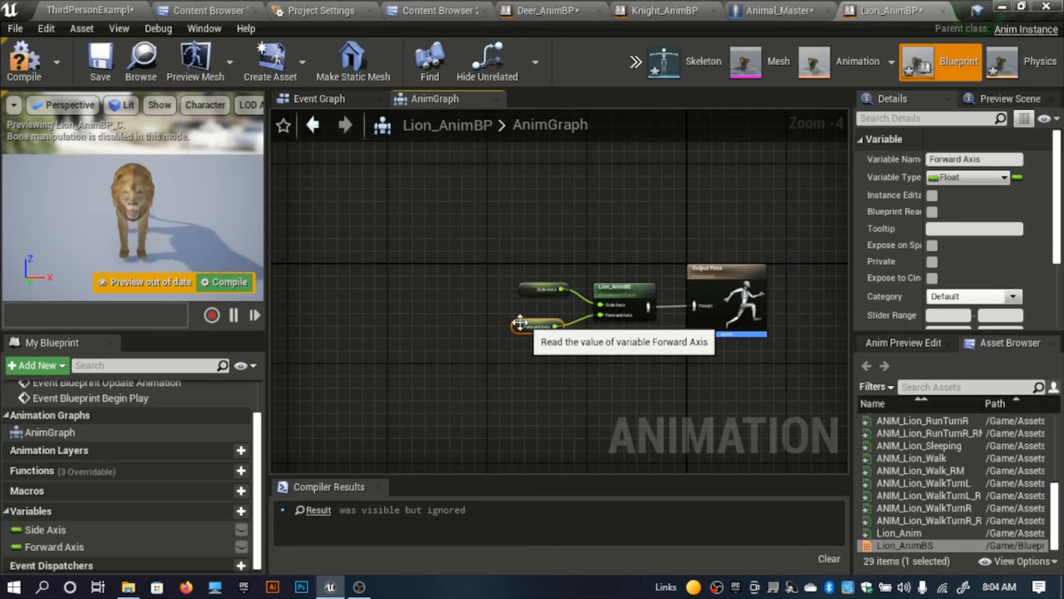
Step: Compile Lion_AnimBP and compare its Event Graph's Character SET node with the Character variable in Deer_AnimBP
{"action": "left_click", "coordinate": [24, 68]}
{"action": "left_click", "coordinate": [319, 99]}
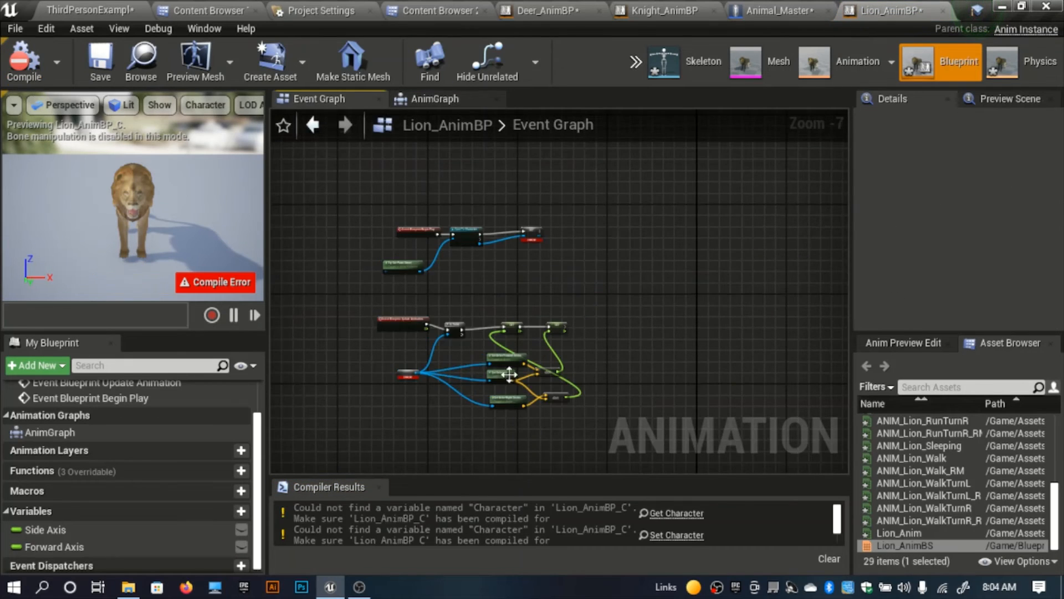
{"action": "scroll", "coordinate": [520, 274], "scroll_direction": "up", "scroll_amount": 1}
{"action": "left_click", "coordinate": [564, 281]}
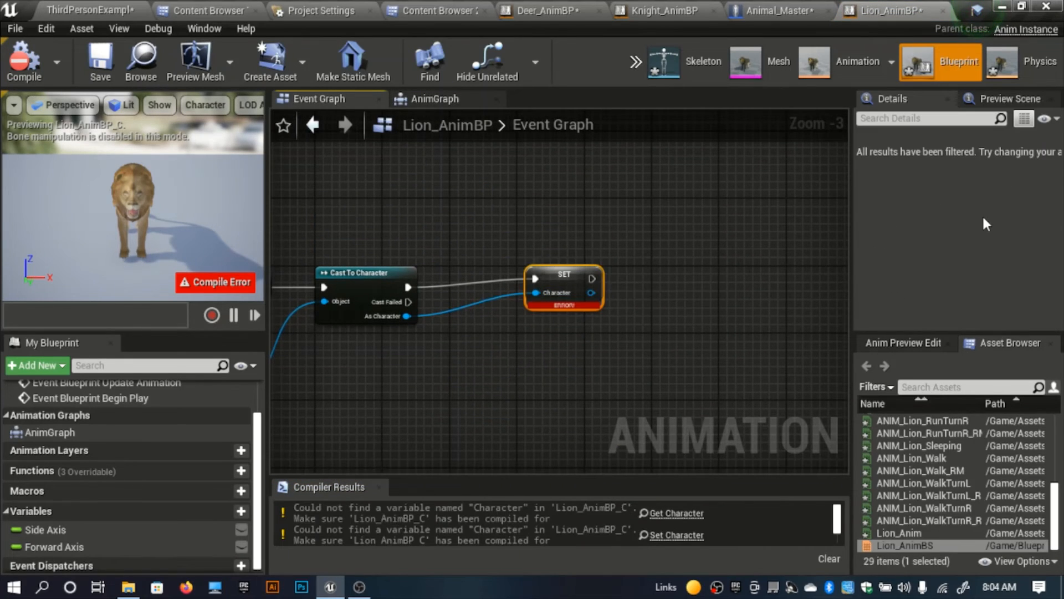
{"action": "scroll", "coordinate": [698, 238], "scroll_direction": "up", "scroll_amount": 3}
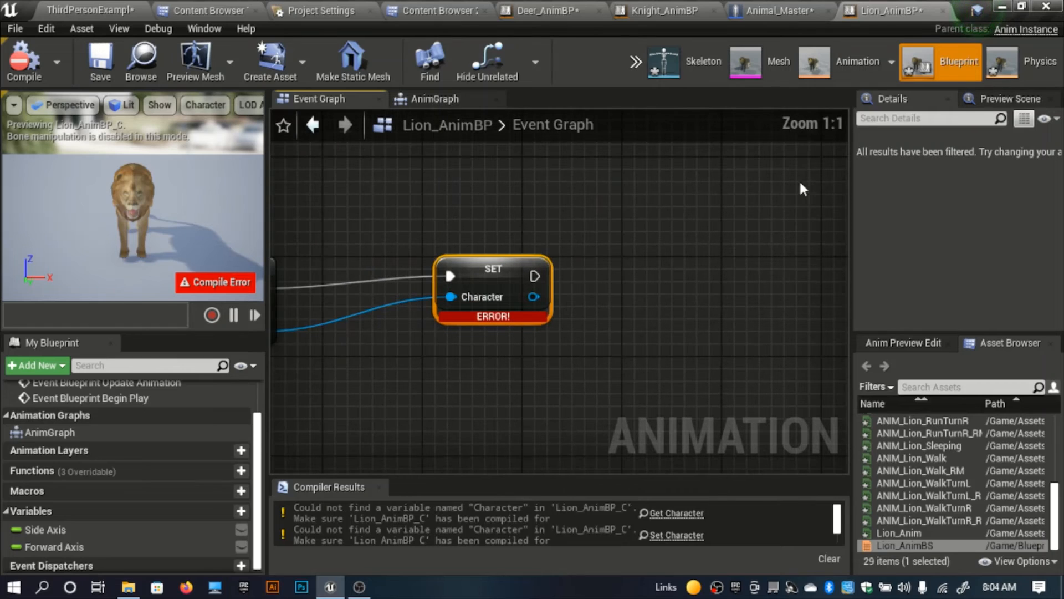
{"action": "left_click", "coordinate": [546, 9]}
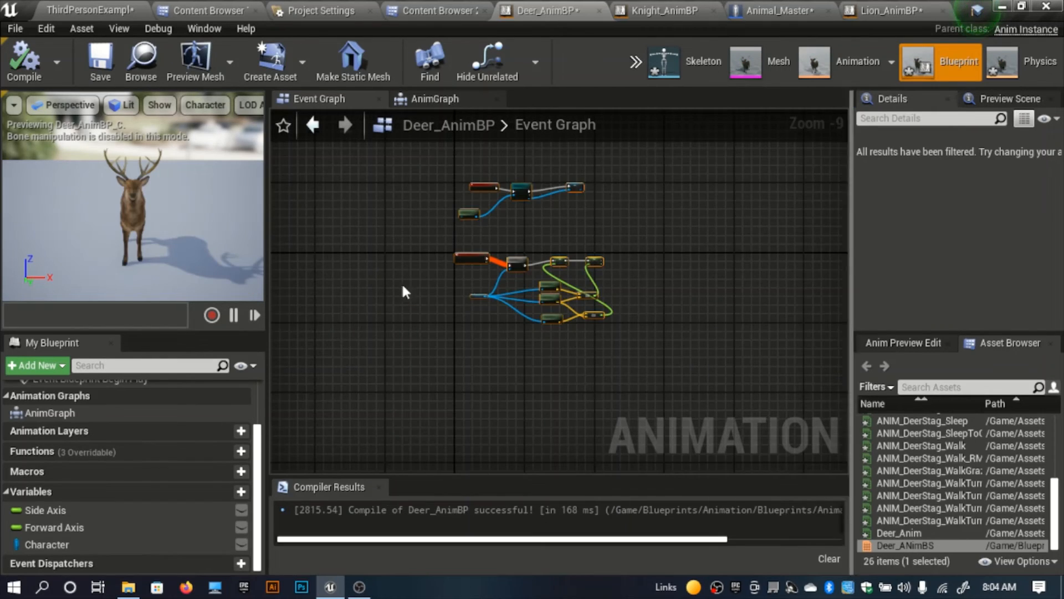
{"action": "left_click", "coordinate": [111, 543]}
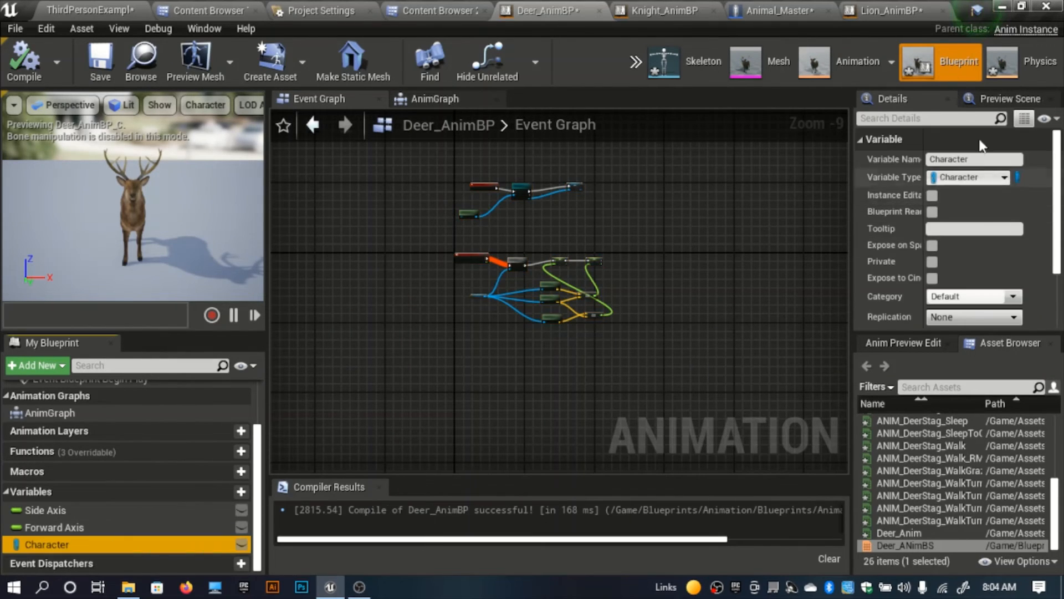
Step: Return to Lion_AnimBP and add a new variable named Character
{"action": "left_click", "coordinate": [887, 9]}
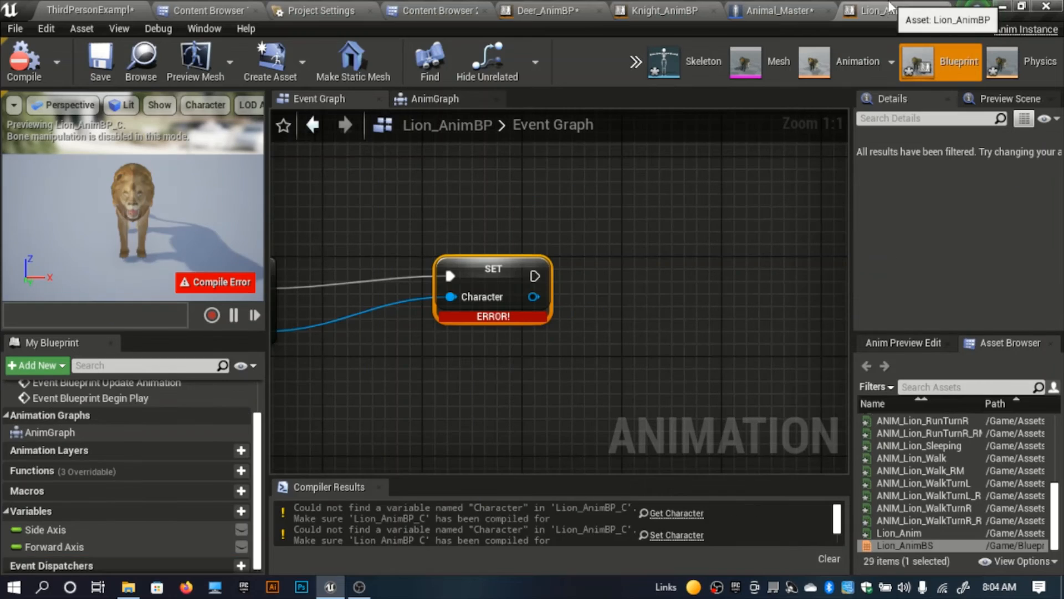
{"action": "left_click", "coordinate": [217, 511]}
{"action": "type", "text": "C"}
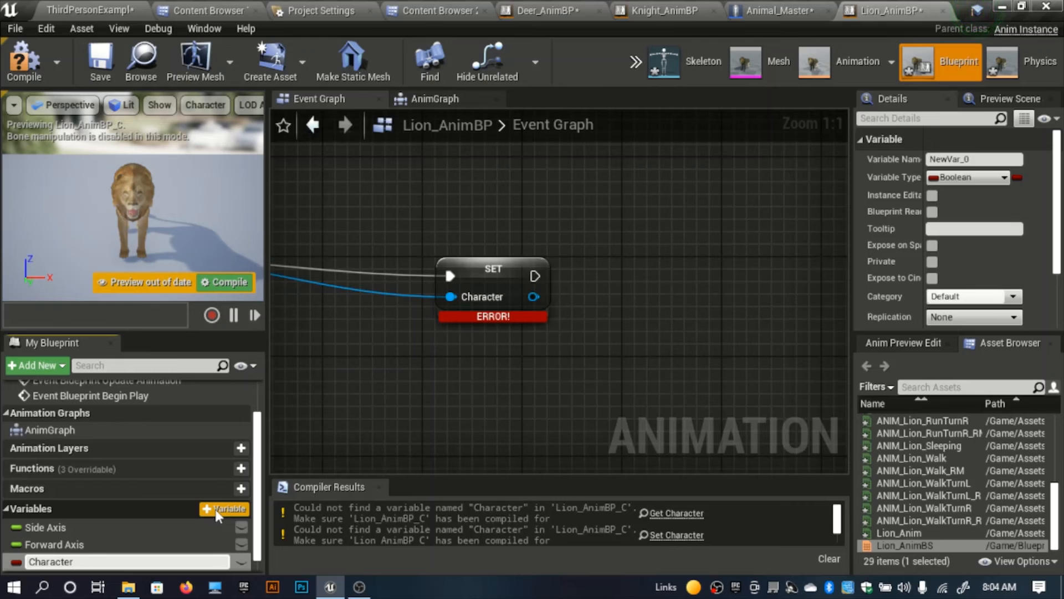
{"action": "type", "text": "haracter"}
{"action": "key", "text": "Return"}
{"action": "left_click", "coordinate": [966, 179]}
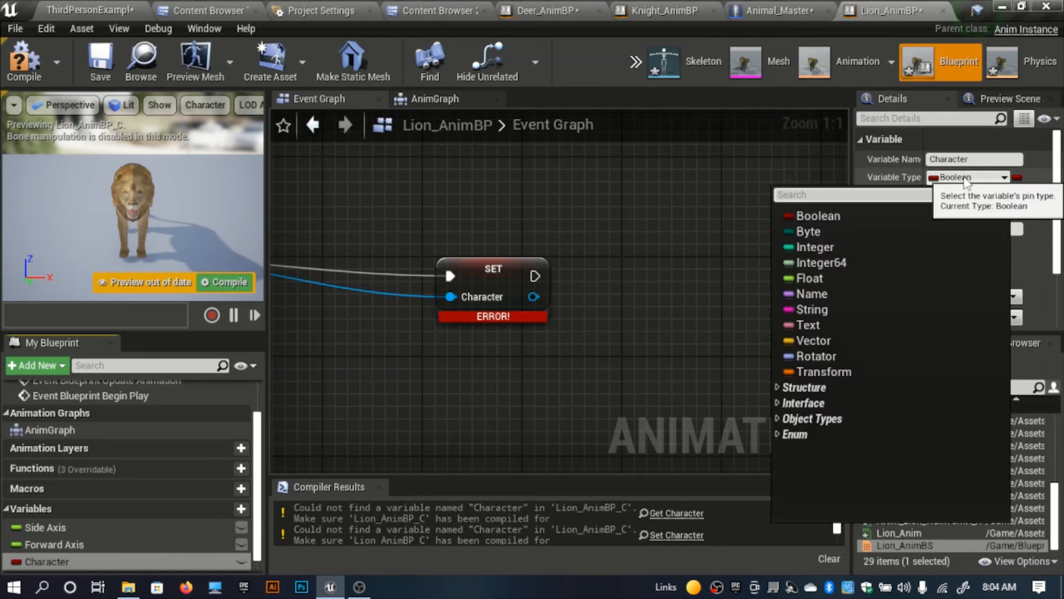
{"action": "type", "text": "charac"}
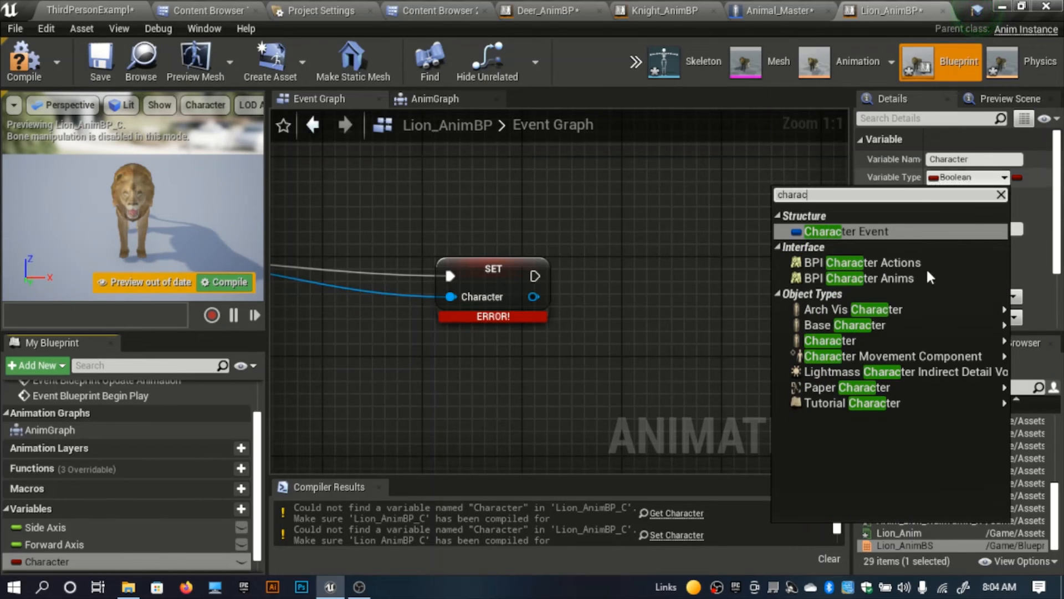
{"action": "mouse_move", "coordinate": [947, 309]}
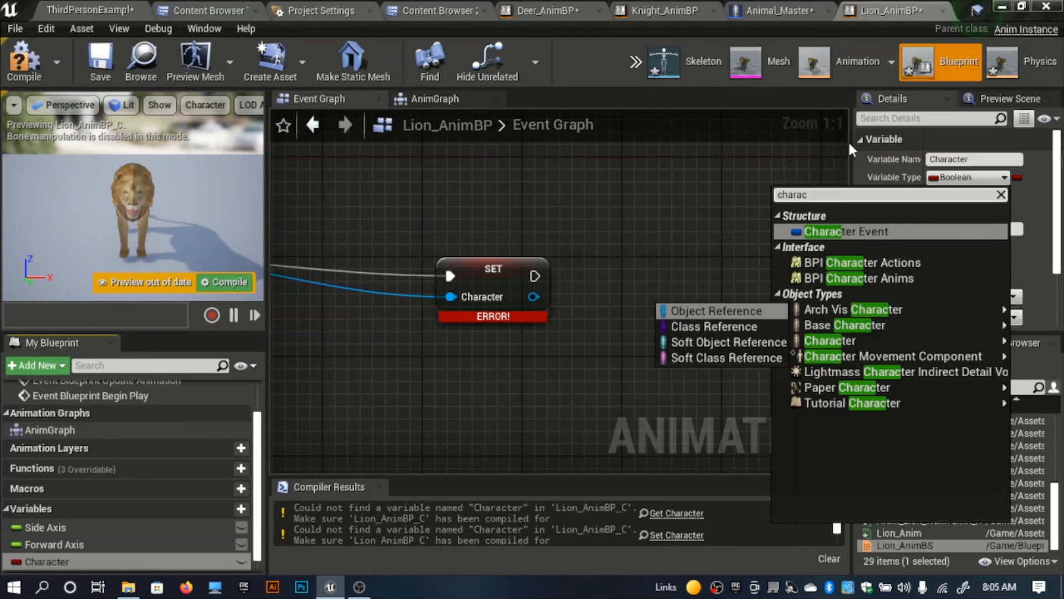
{"action": "left_click", "coordinate": [834, 195]}
{"action": "type", "text": "ter"}
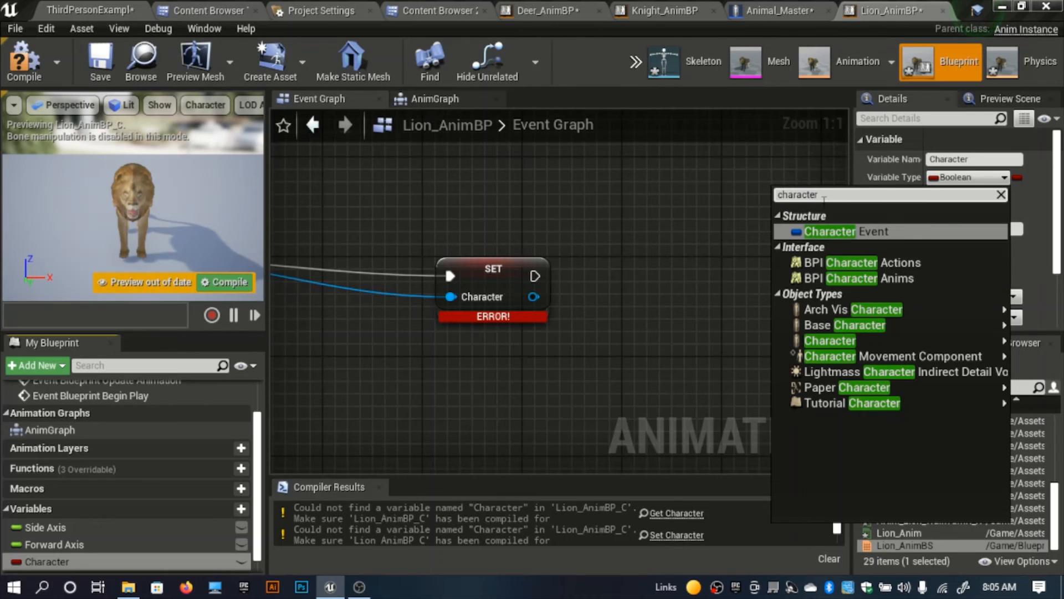
{"action": "left_click", "coordinate": [587, 328]}
Step: Break the link from Cast To Character's As Character output to the failing SET node and promote that output to a new variable
{"action": "right_click_drag", "start_coordinate": [587, 328], "coordinate": [713, 360]}
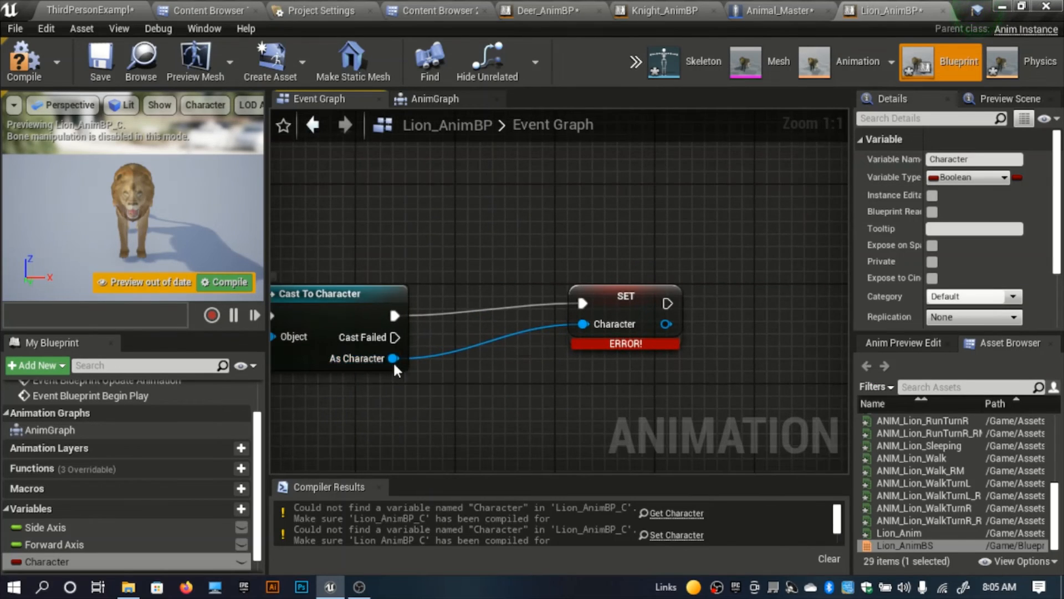
{"action": "right_click", "coordinate": [393, 360]}
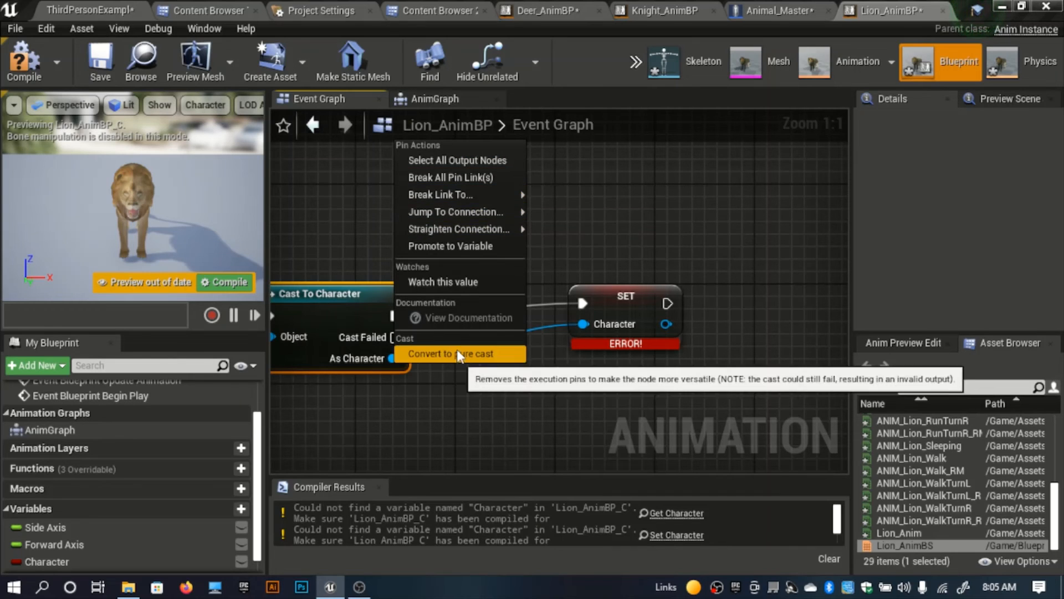
{"action": "left_click", "coordinate": [577, 385]}
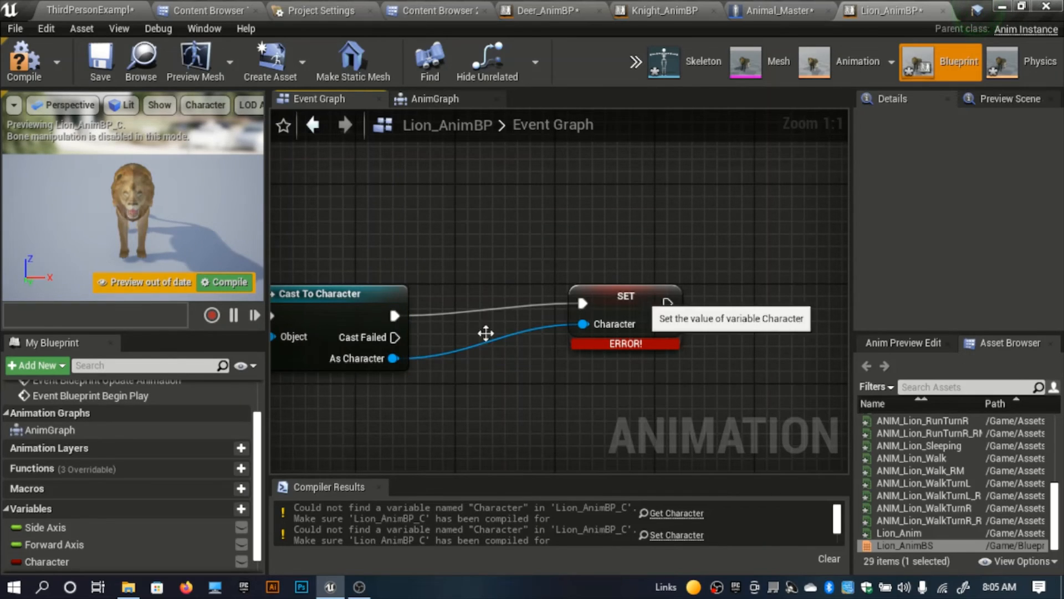
{"action": "right_click", "coordinate": [393, 358]}
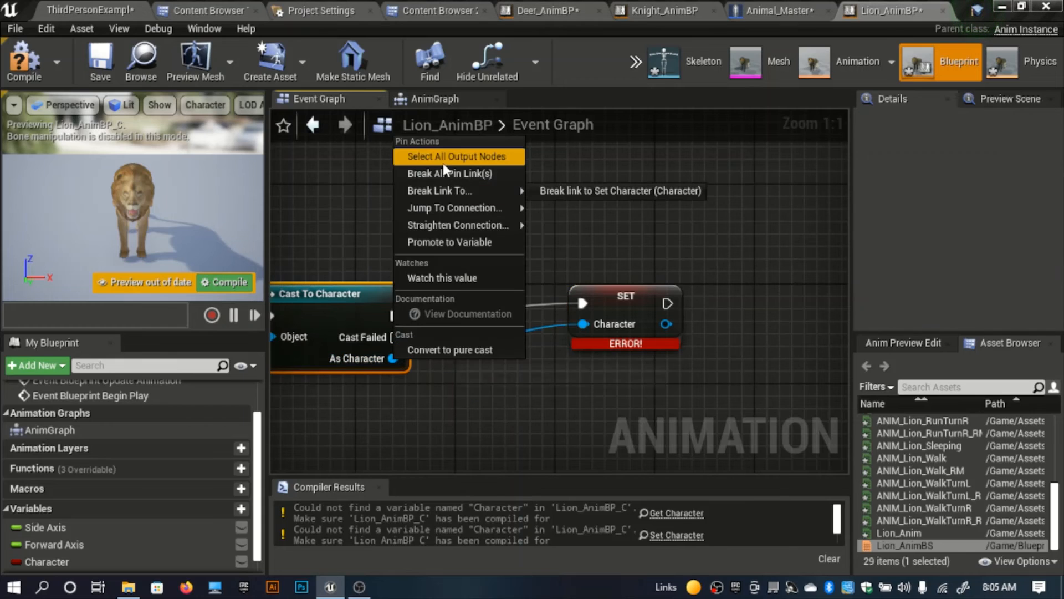
{"action": "left_click", "coordinate": [643, 191]}
{"action": "left_click_drag", "start_coordinate": [635, 302], "coordinate": [693, 227]}
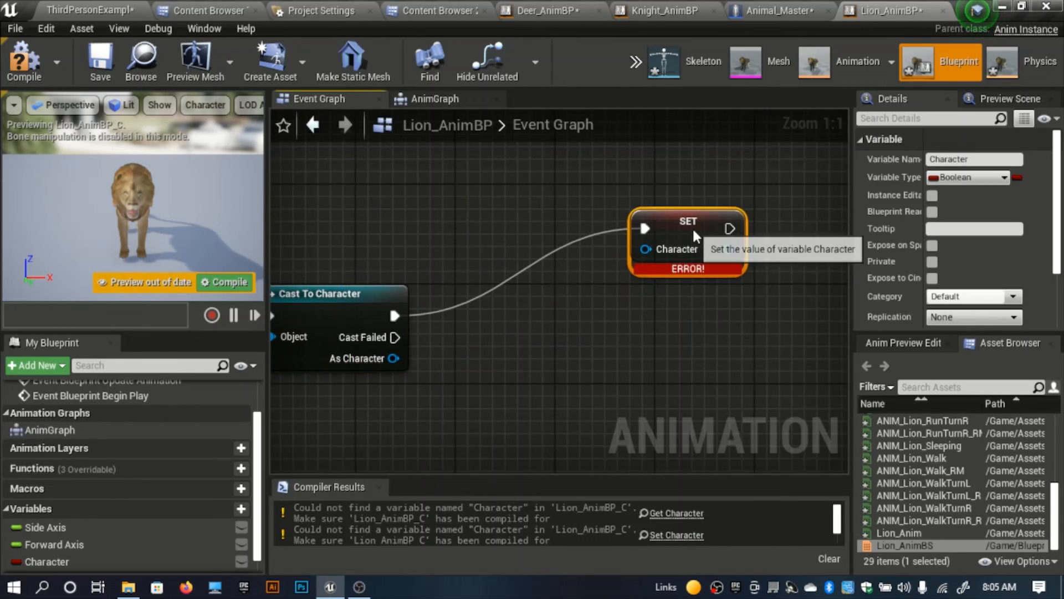
{"action": "right_click", "coordinate": [382, 355]}
{"action": "left_click", "coordinate": [420, 374]}
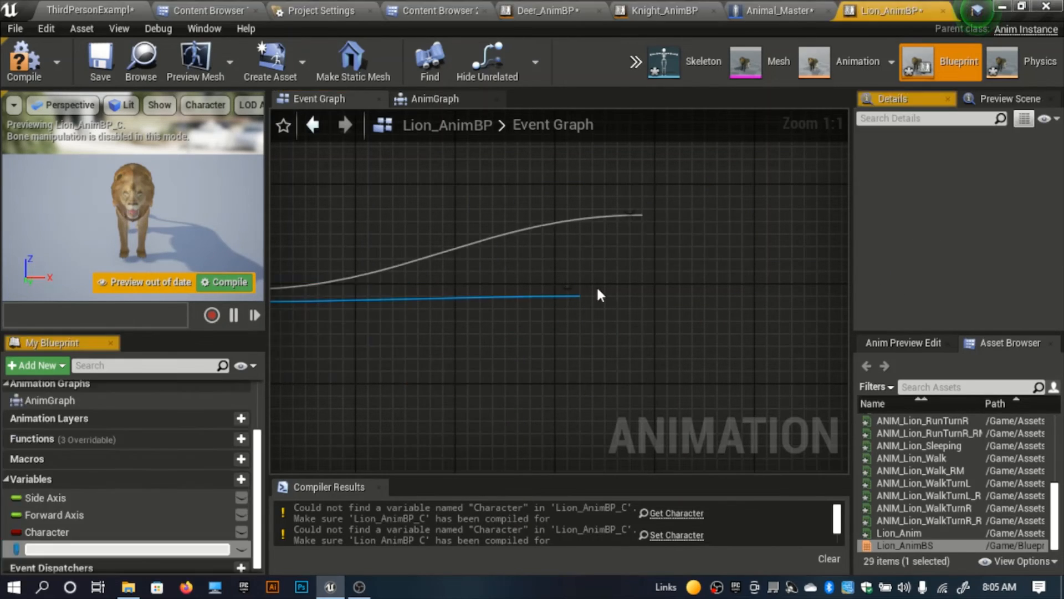
{"action": "type", "text": "Character"}
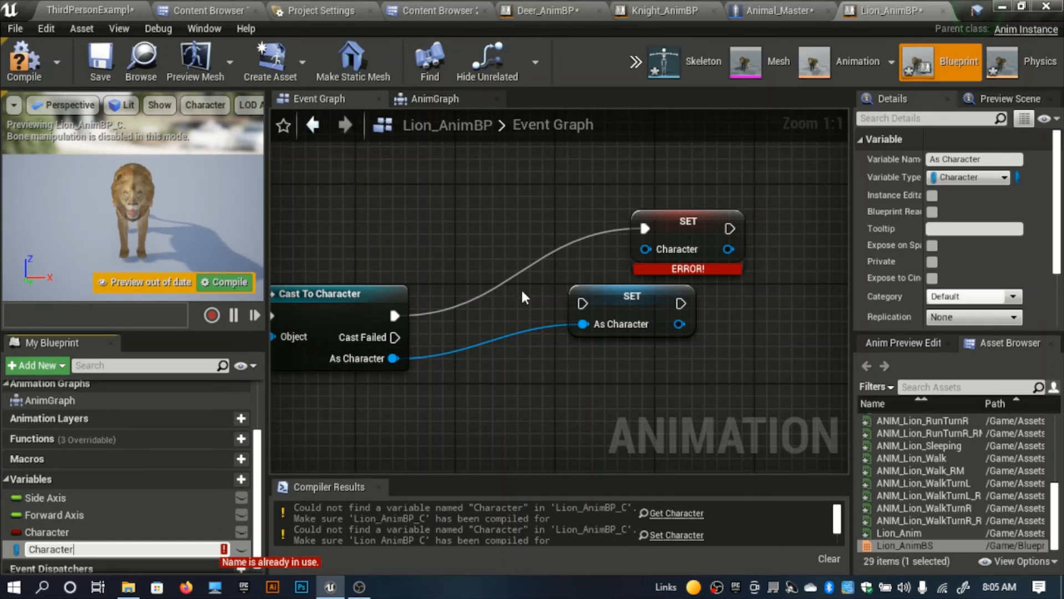
Step: Rename the Boolean Character variable to Character1 and the promoted As Character variable to Character
{"action": "left_click", "coordinate": [55, 533]}
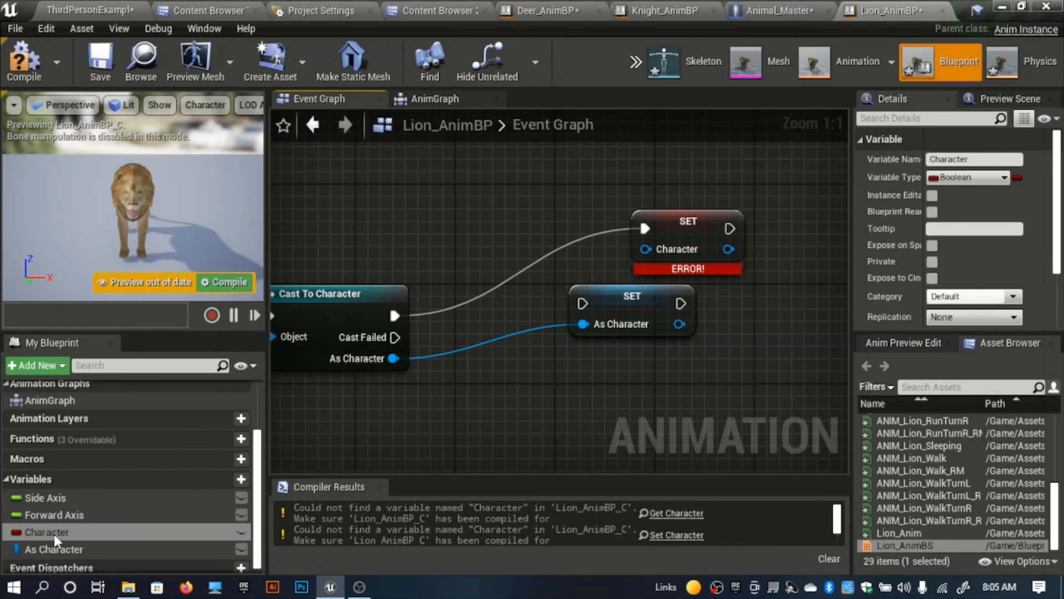
{"action": "left_click", "coordinate": [69, 533]}
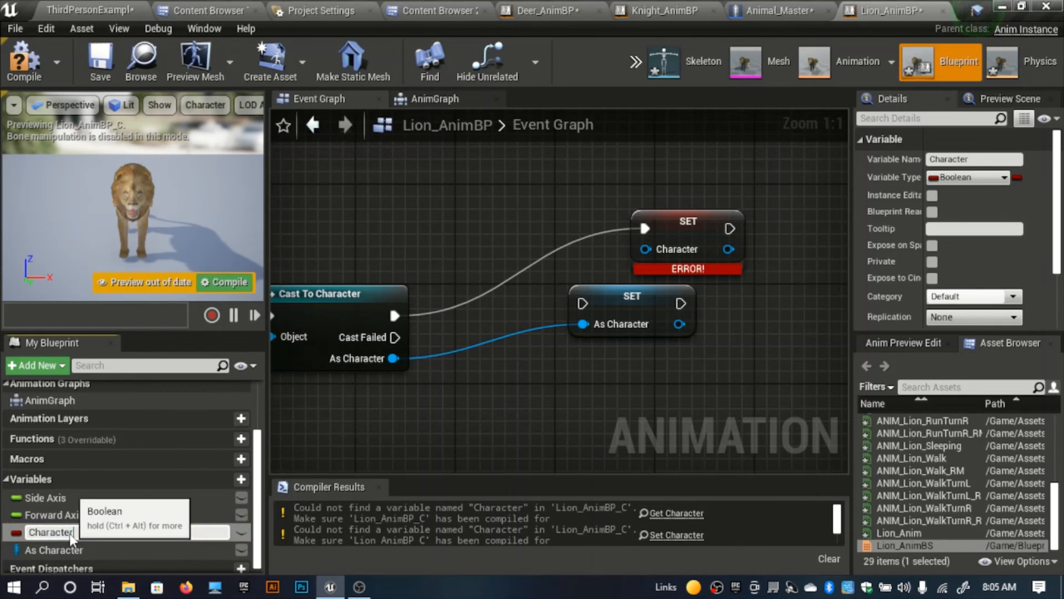
{"action": "type", "text": "1"}
{"action": "key", "text": "Return"}
{"action": "left_click", "coordinate": [75, 555]}
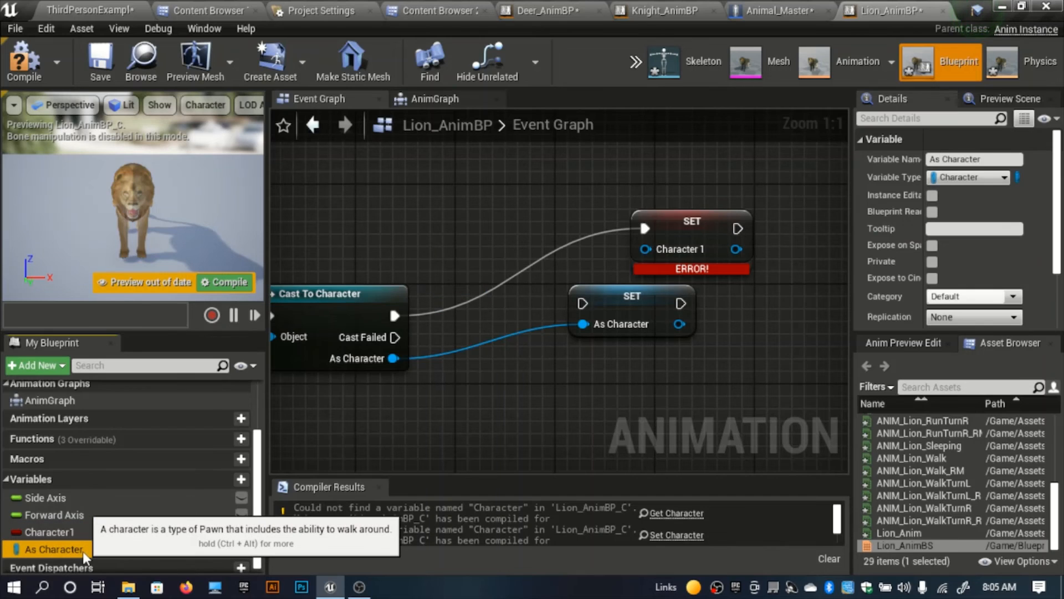
{"action": "left_click", "coordinate": [80, 554]}
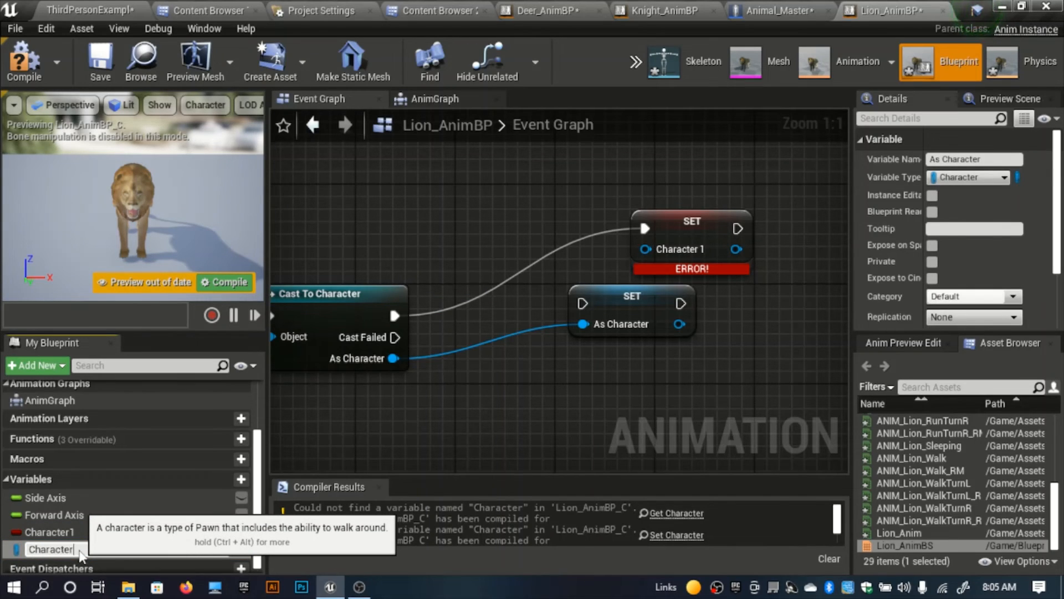
{"action": "type", "text": "Character"}
{"action": "key", "text": "Return"}
Step: Delete the failing Character 1 SET node and connect Cast To Character's execution output to the new Character SET node
{"action": "left_click", "coordinate": [672, 222]}
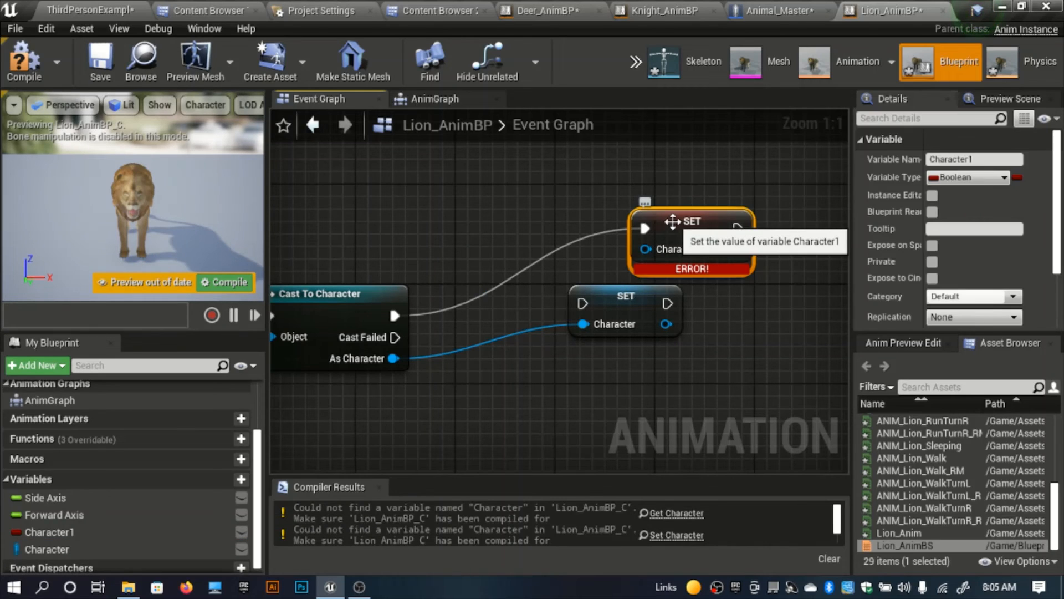
{"action": "key", "text": "Delete"}
{"action": "left_click_drag", "start_coordinate": [392, 316], "coordinate": [583, 304]}
{"action": "scroll", "coordinate": [504, 377], "scroll_direction": "down", "scroll_amount": 8}
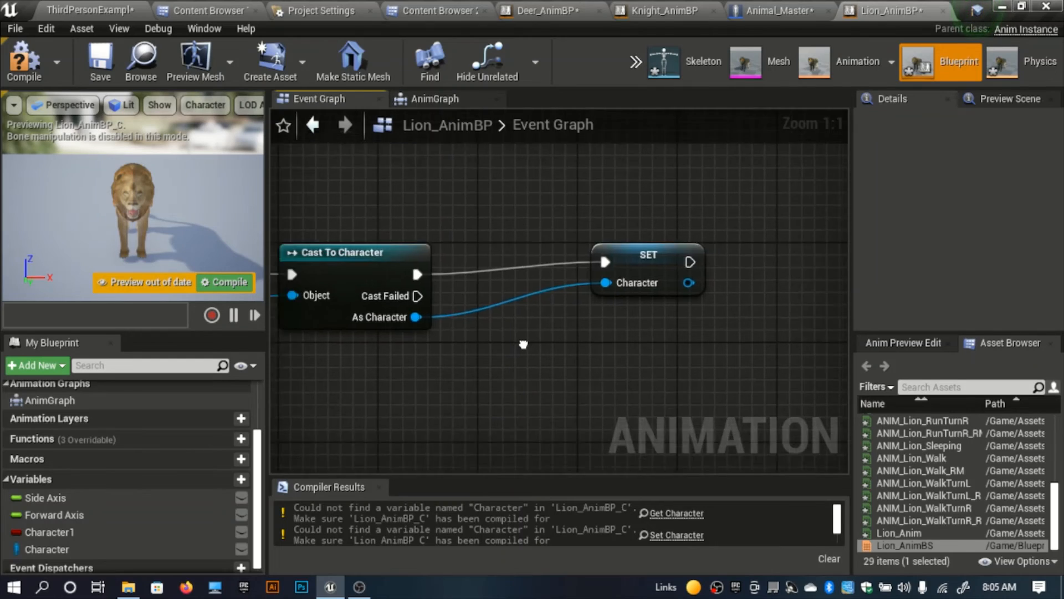
Step: Replace the failing Character 1 getter with a getter for Character and delete the Character1 variable
{"action": "scroll", "coordinate": [502, 338], "scroll_direction": "up", "scroll_amount": 6}
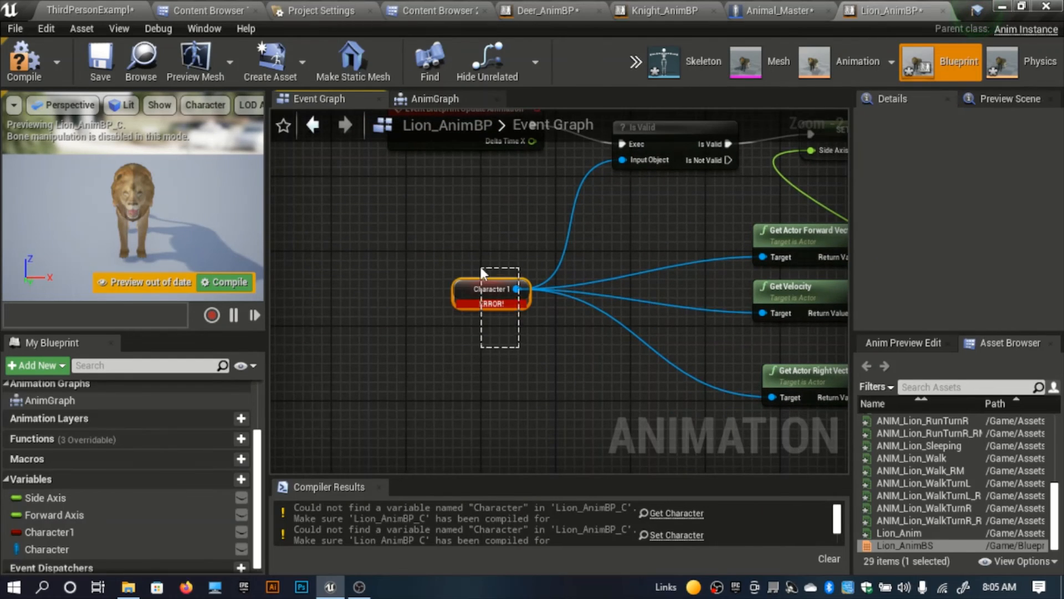
{"action": "left_click_drag", "start_coordinate": [480, 267], "coordinate": [481, 268]}
{"action": "key", "text": "Delete"}
{"action": "left_click_drag", "start_coordinate": [47, 552], "coordinate": [406, 295]}
{"action": "left_click", "coordinate": [426, 316]}
{"action": "left_click", "coordinate": [49, 532]}
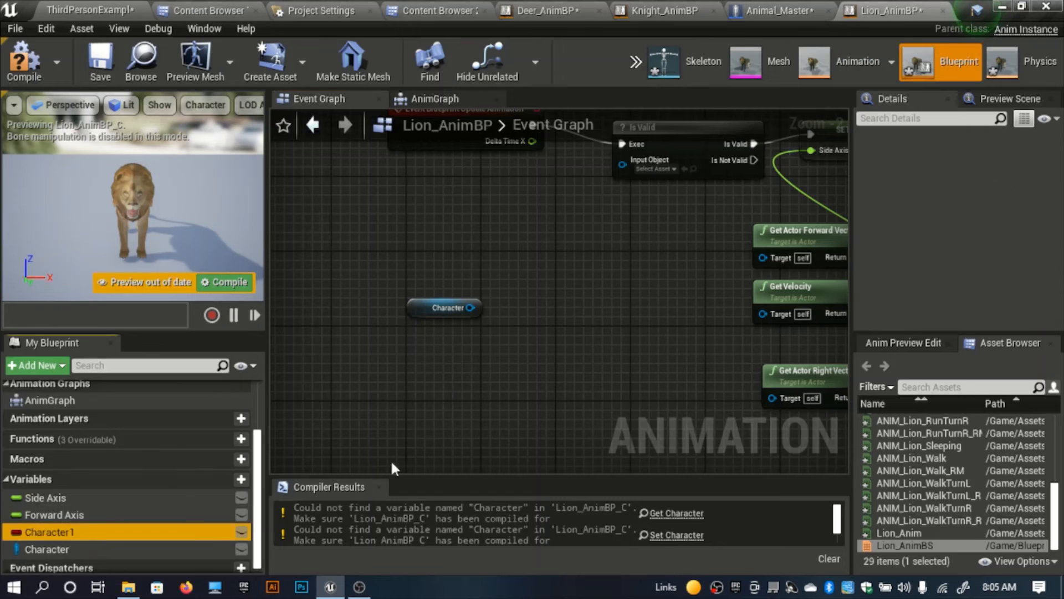
{"action": "key", "text": "Delete"}
Step: Connect the Character getter to Is Valid's Input Object and the Targets of Get Actor Forward Vector, Get Velocity and Get Actor Right Vector
{"action": "right_click_drag", "start_coordinate": [485, 313], "coordinate": [434, 371]}
{"action": "left_click_drag", "start_coordinate": [363, 376], "coordinate": [566, 227]}
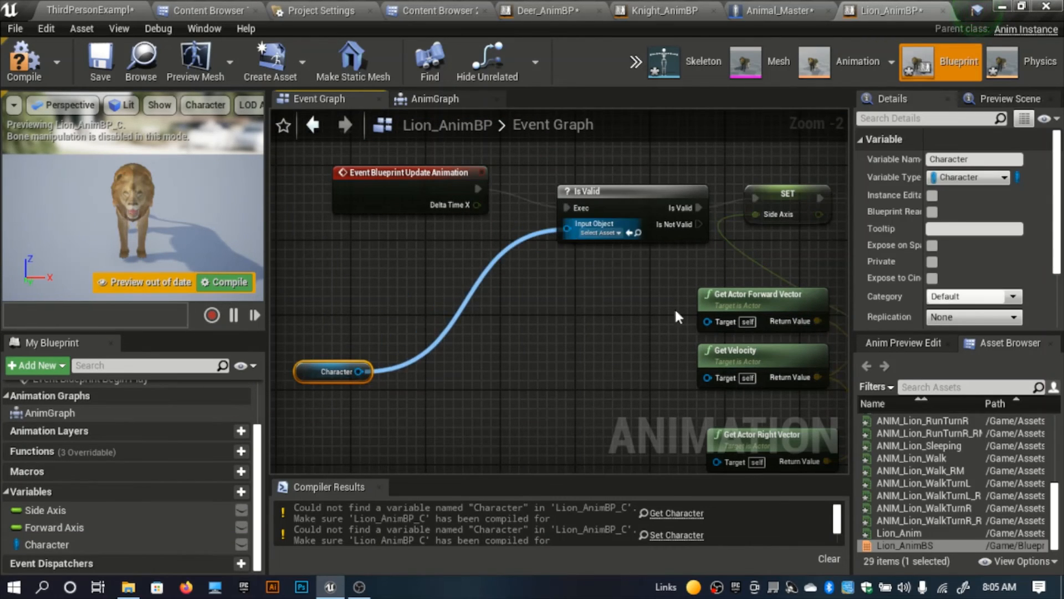
{"action": "left_click_drag", "start_coordinate": [707, 321], "coordinate": [705, 374]}
{"action": "left_click_drag", "start_coordinate": [716, 458], "coordinate": [352, 352]}
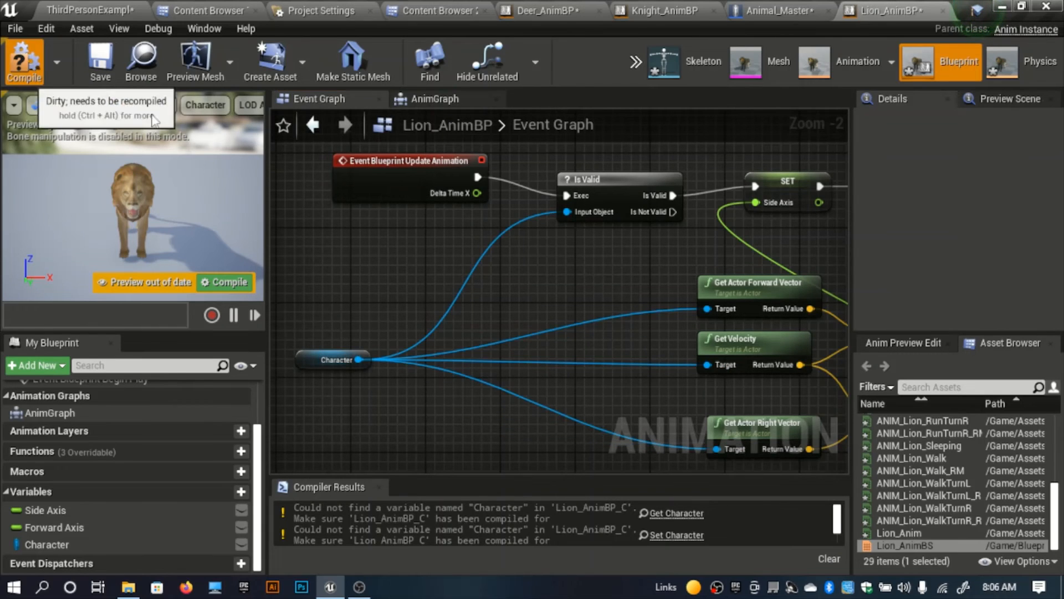
Step: Compile Lion_AnimBP and check its Character variable and Event Graph nodes
{"action": "left_click", "coordinate": [24, 60]}
{"action": "scroll", "coordinate": [394, 227], "scroll_direction": "down", "scroll_amount": 3}
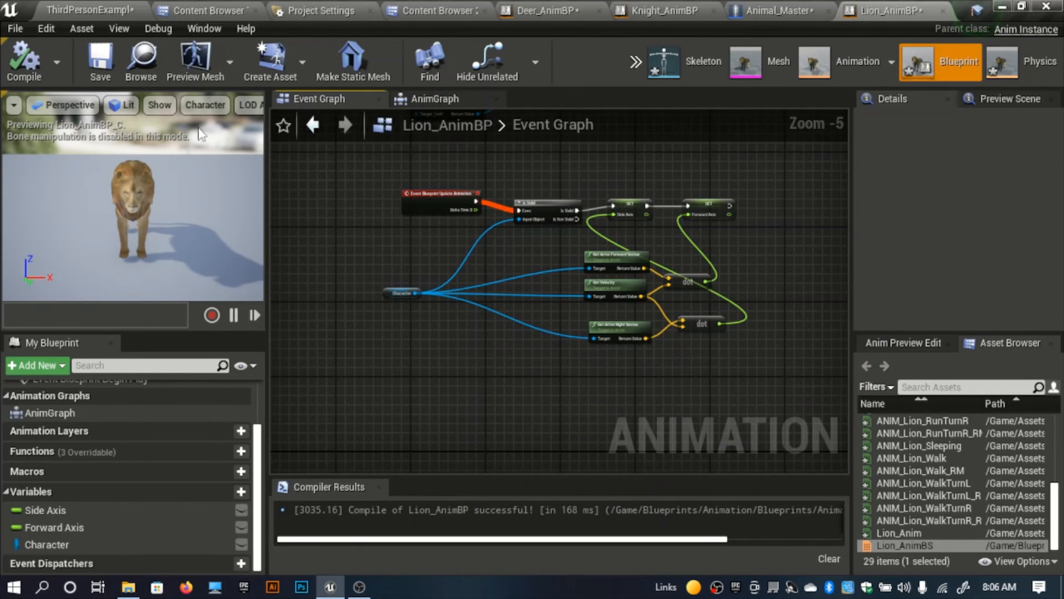
{"action": "left_click", "coordinate": [49, 549]}
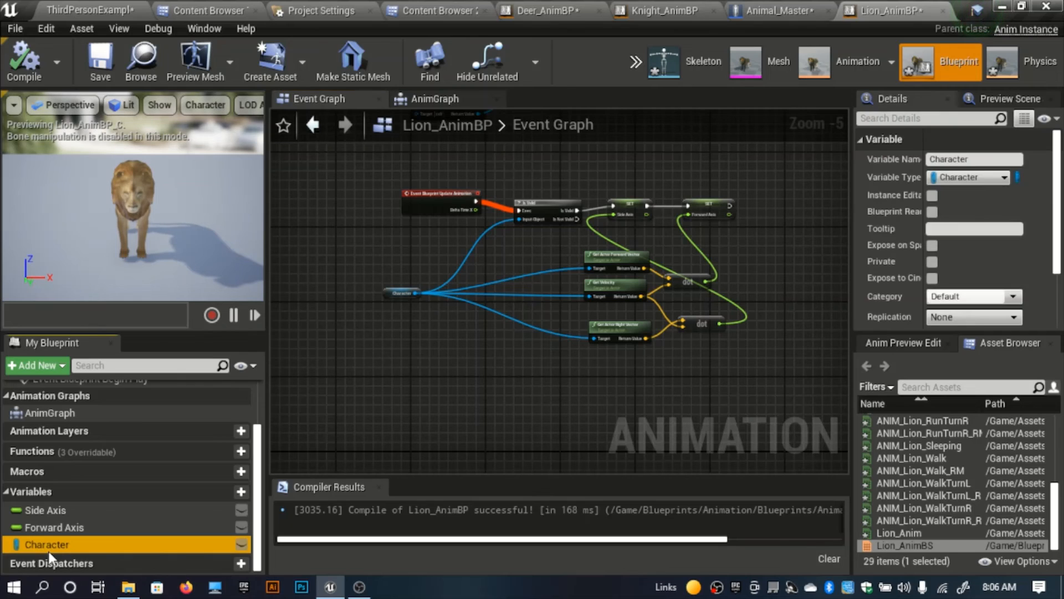
{"action": "left_click", "coordinate": [452, 444]}
{"action": "scroll", "coordinate": [405, 400], "scroll_direction": "down", "scroll_amount": 6}
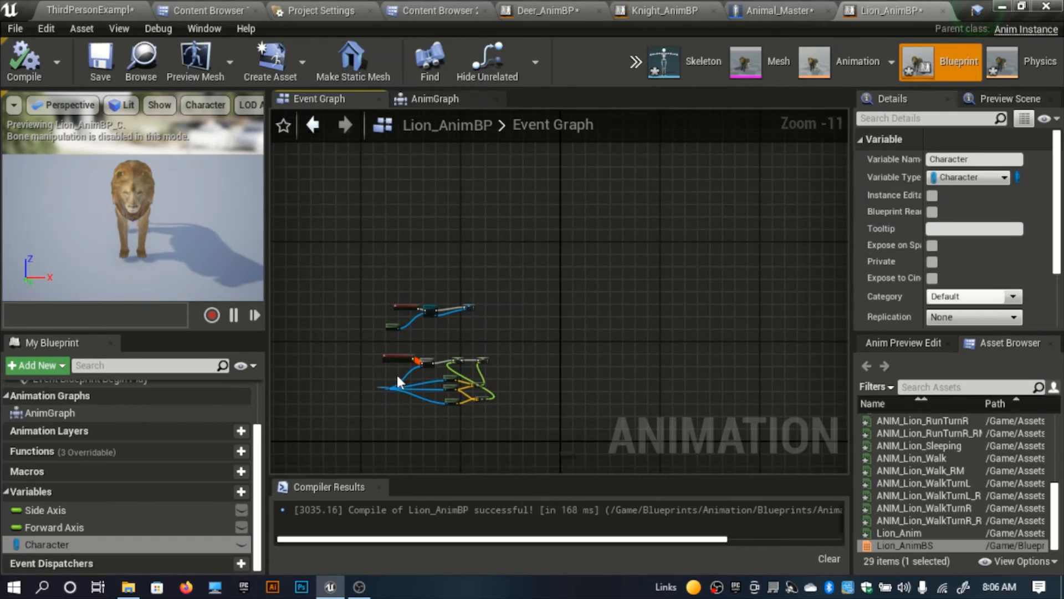
{"action": "left_click", "coordinate": [322, 242]}
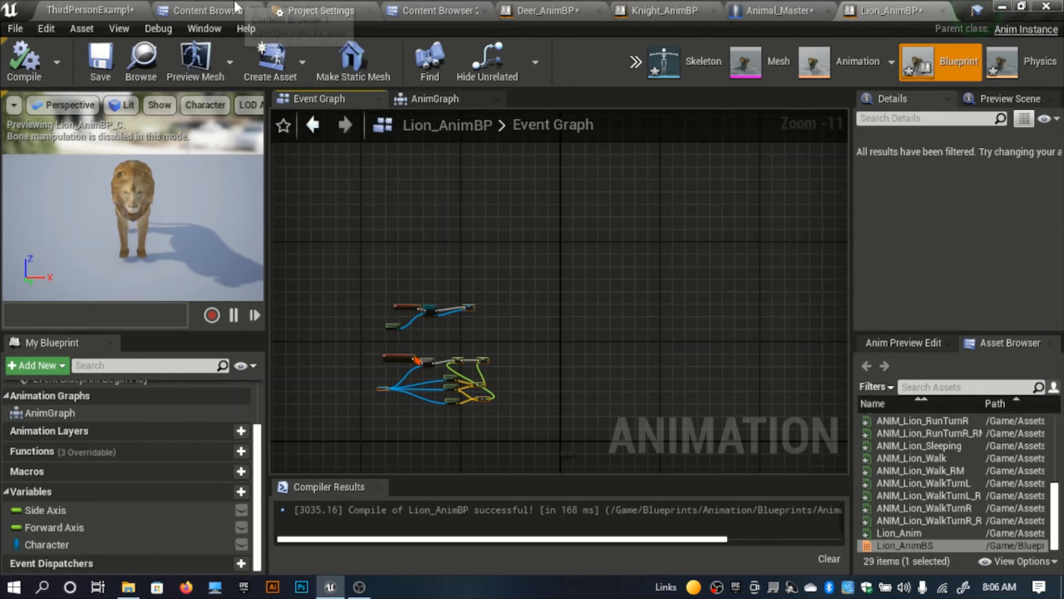
Step: Open Wolf_ANimBP from the Animals animation blueprints folder and show its Event Graph
{"action": "left_click", "coordinate": [236, 7]}
{"action": "left_click", "coordinate": [441, 8]}
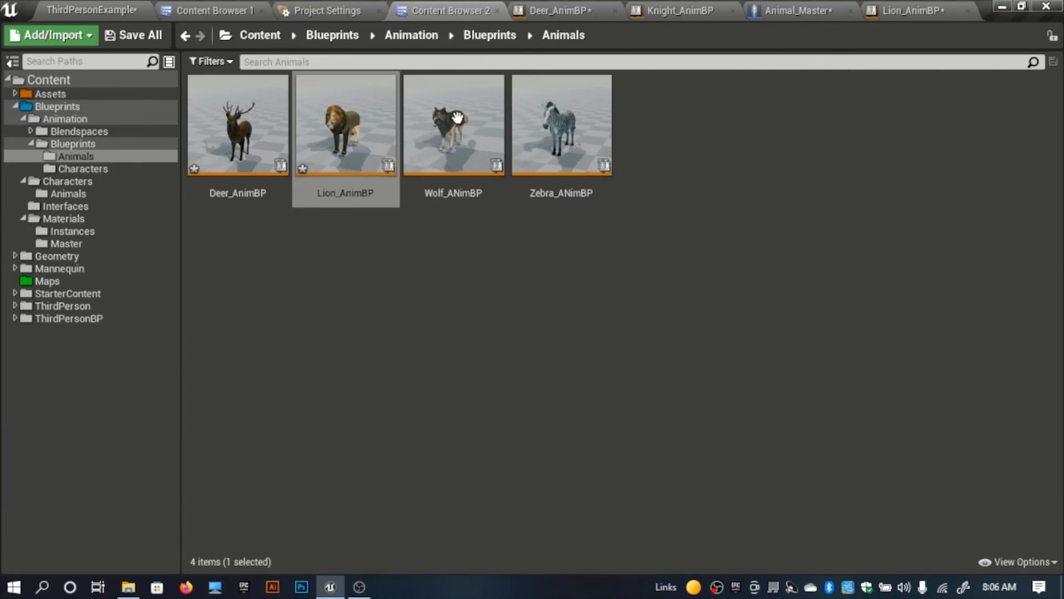
{"action": "double_click", "coordinate": [407, 161]}
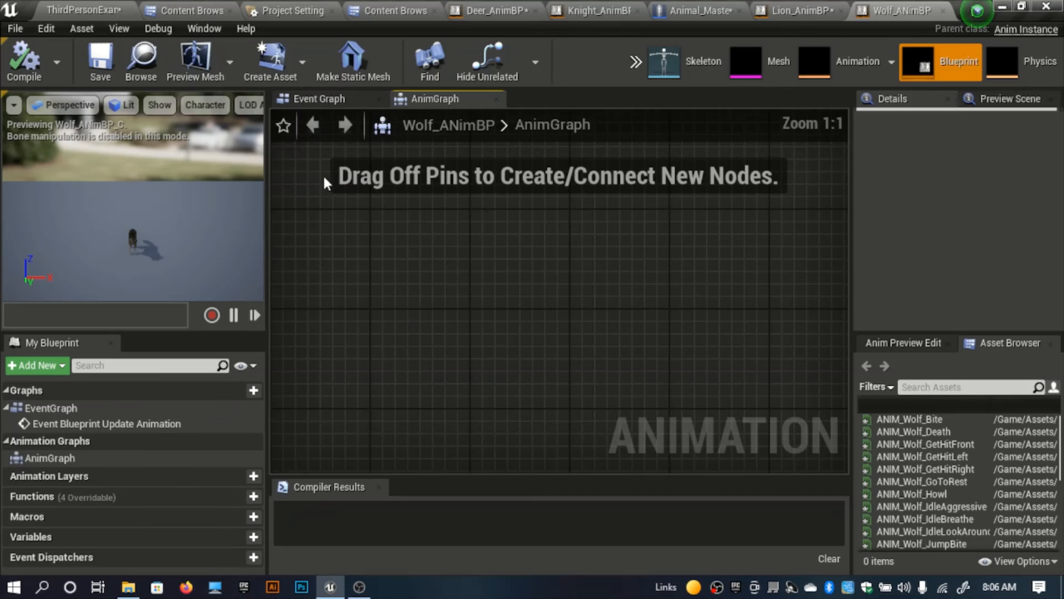
{"action": "left_click", "coordinate": [307, 98]}
{"action": "scroll", "coordinate": [543, 386], "scroll_direction": "down", "scroll_amount": 12}
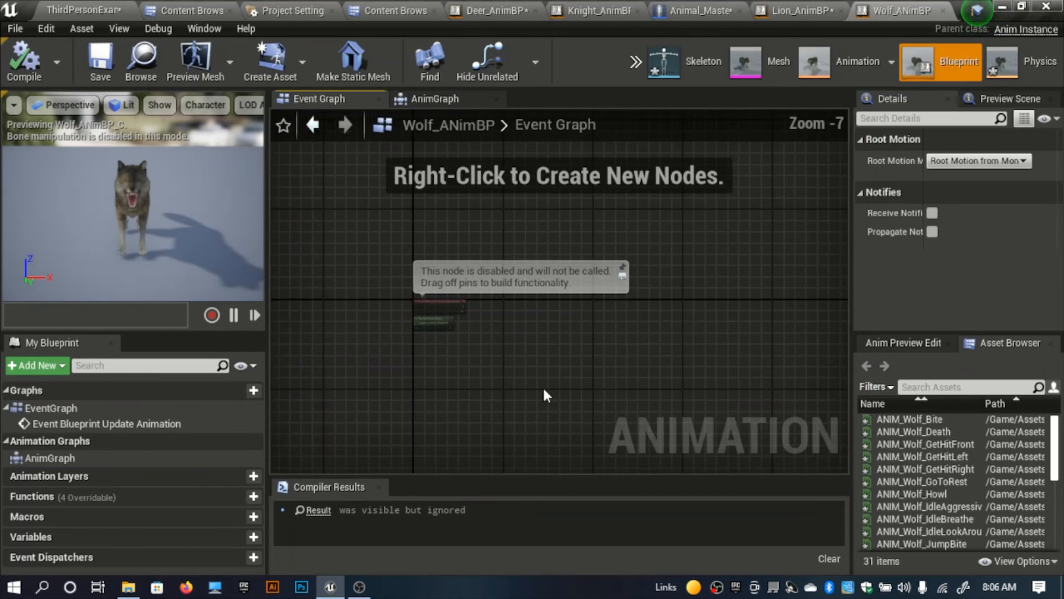
Step: Paste the copied nodes into Wolf_ANimBP's Event Graph and delete the leftover default Try Get Pawn Owner node
{"action": "left_click_drag", "start_coordinate": [509, 371], "coordinate": [277, 226]}
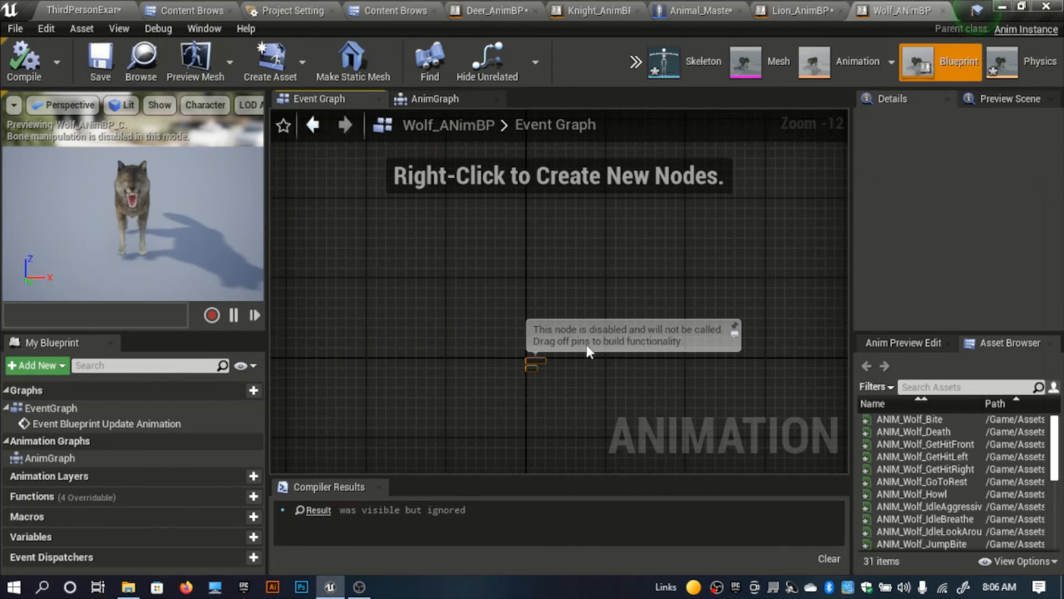
{"action": "key", "text": "ctrl+v"}
{"action": "scroll", "coordinate": [364, 286], "scroll_direction": "up", "scroll_amount": 4}
{"action": "right_click_drag", "start_coordinate": [364, 286], "coordinate": [466, 268]}
{"action": "scroll", "coordinate": [466, 268], "scroll_direction": "up", "scroll_amount": 4}
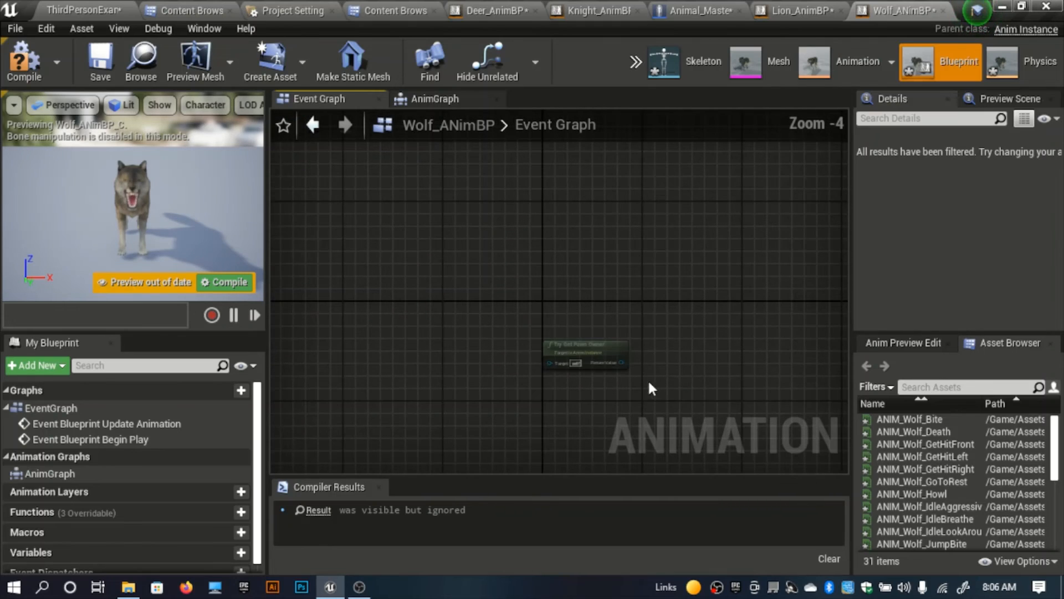
{"action": "left_click_drag", "start_coordinate": [649, 384], "coordinate": [495, 304]}
{"action": "key", "text": "Delete"}
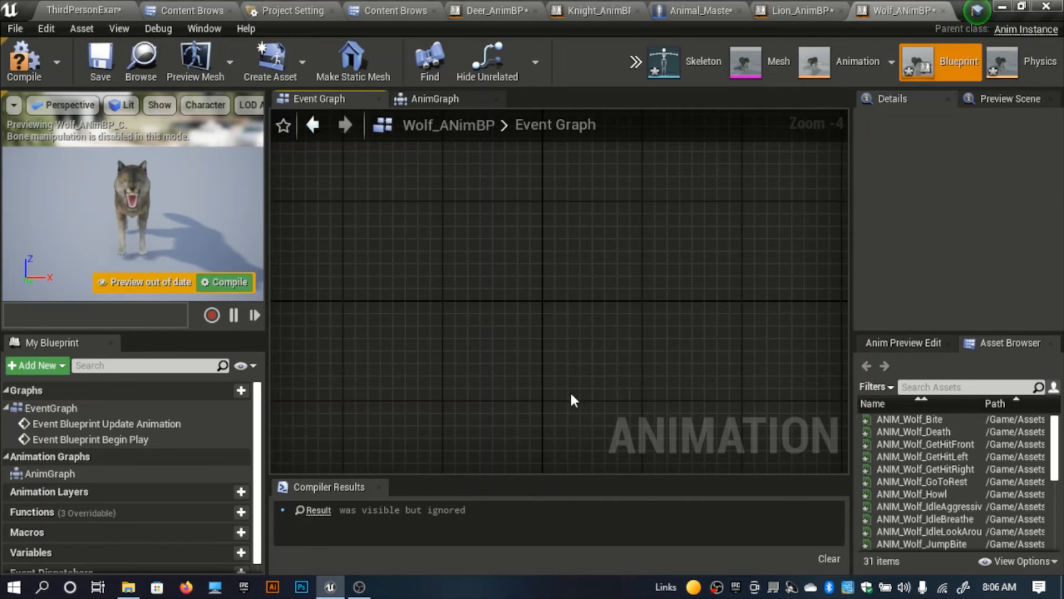
Step: Examine the pasted nodes in Wolf_ANimBP's Event Graph, including the Character getter and its connections
{"action": "scroll", "coordinate": [719, 441], "scroll_direction": "down", "scroll_amount": 8}
{"action": "right_click_drag", "start_coordinate": [404, 377], "coordinate": [594, 406]}
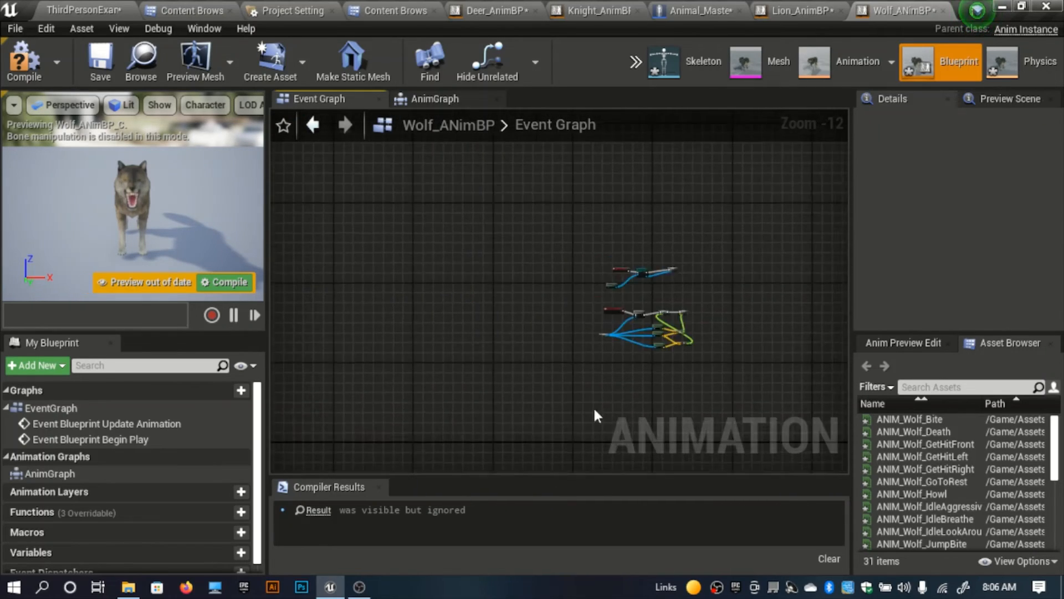
{"action": "scroll", "coordinate": [626, 379], "scroll_direction": "up", "scroll_amount": 7}
{"action": "right_click_drag", "start_coordinate": [632, 373], "coordinate": [531, 428]}
{"action": "scroll", "coordinate": [515, 366], "scroll_direction": "up", "scroll_amount": 5}
{"action": "right_click_drag", "start_coordinate": [519, 362], "coordinate": [485, 471]}
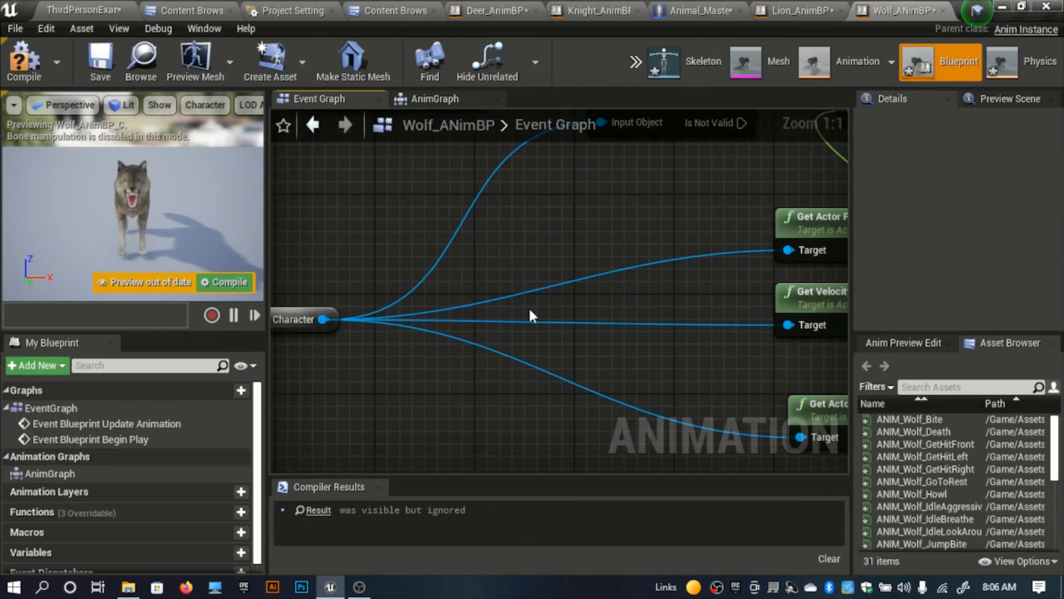
{"action": "scroll", "coordinate": [527, 306], "scroll_direction": "down", "scroll_amount": 4}
{"action": "right_click_drag", "start_coordinate": [513, 308], "coordinate": [542, 515]}
Step: Copy the Character variable from Lion_AnimBP and paste it into the variables of Wolf_ANimBP
{"action": "left_click", "coordinate": [771, 7]}
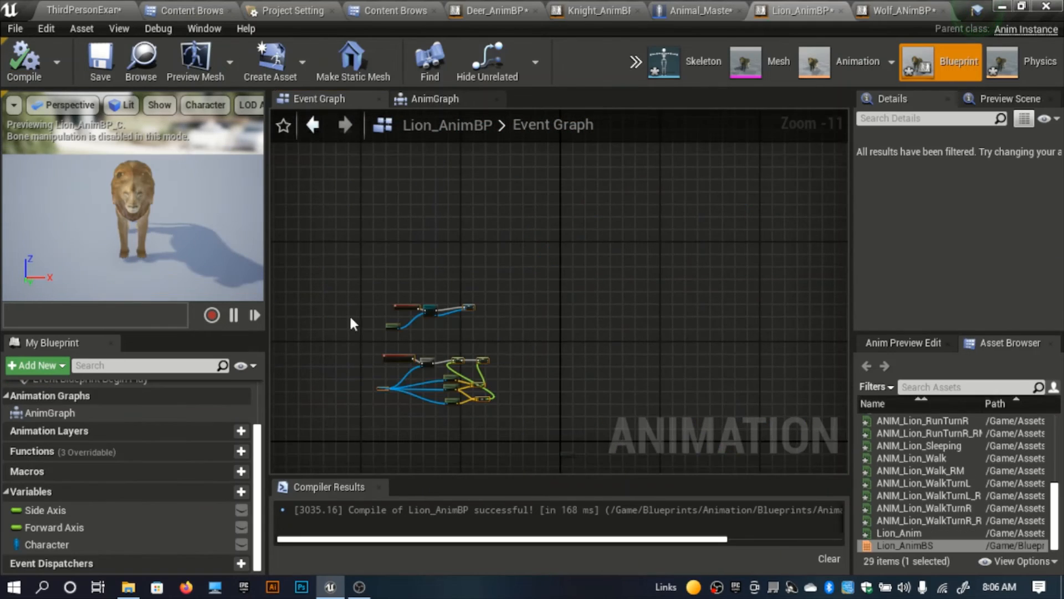
{"action": "left_click", "coordinate": [105, 545]}
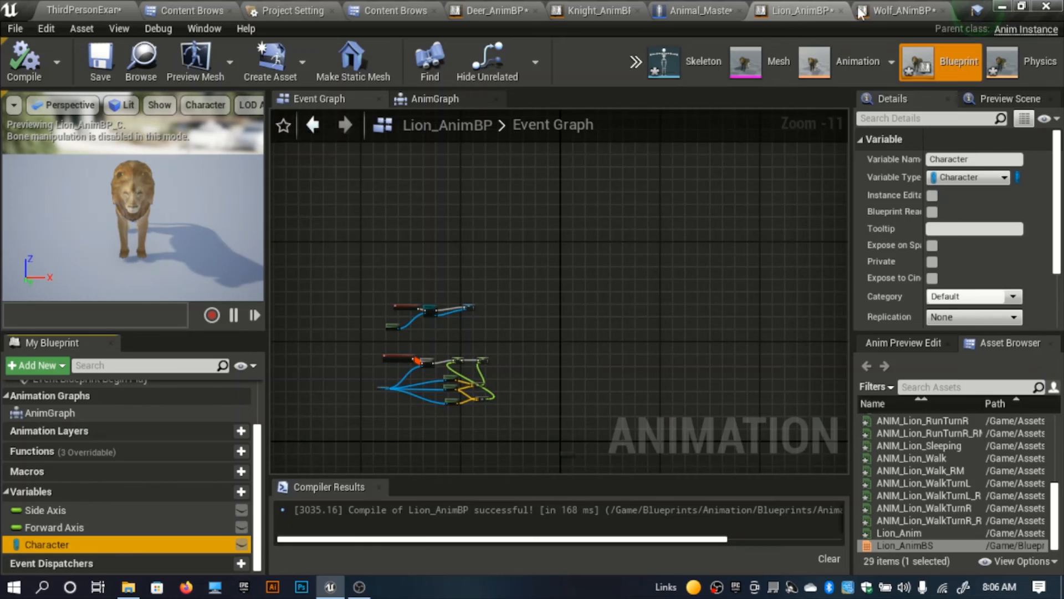
{"action": "left_click", "coordinate": [898, 10]}
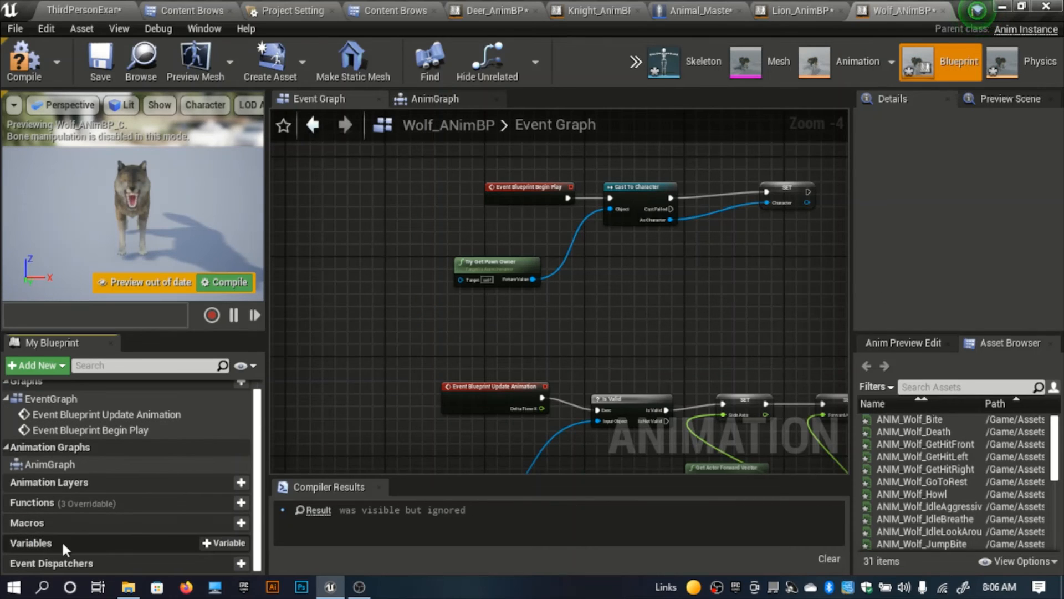
{"action": "key", "text": "ctrl+v"}
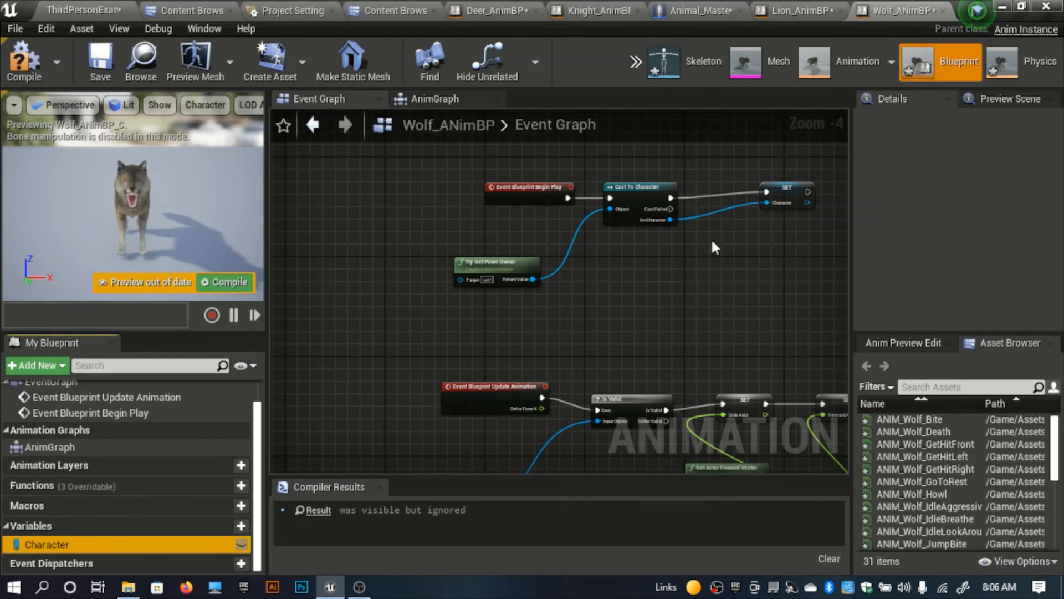
Step: Add the Wolf_ANimBS blendspace player to Wolf_ANimBP's AnimGraph and connect it to Output Pose's Result
{"action": "left_click", "coordinate": [435, 98]}
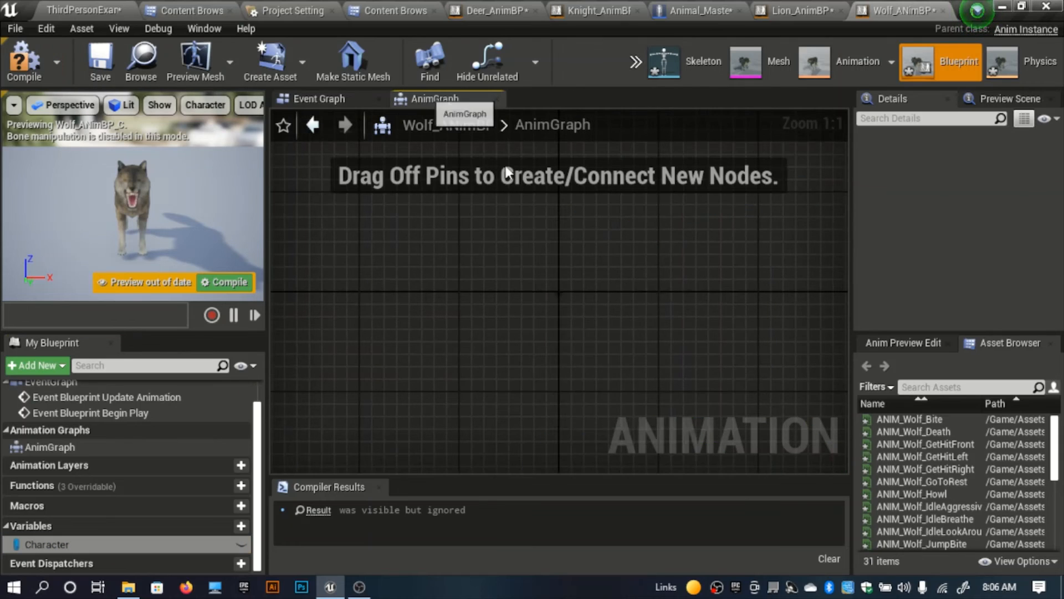
{"action": "scroll", "coordinate": [939, 543], "scroll_direction": "down", "scroll_amount": 5}
{"action": "left_click_drag", "start_coordinate": [935, 546], "coordinate": [562, 403]}
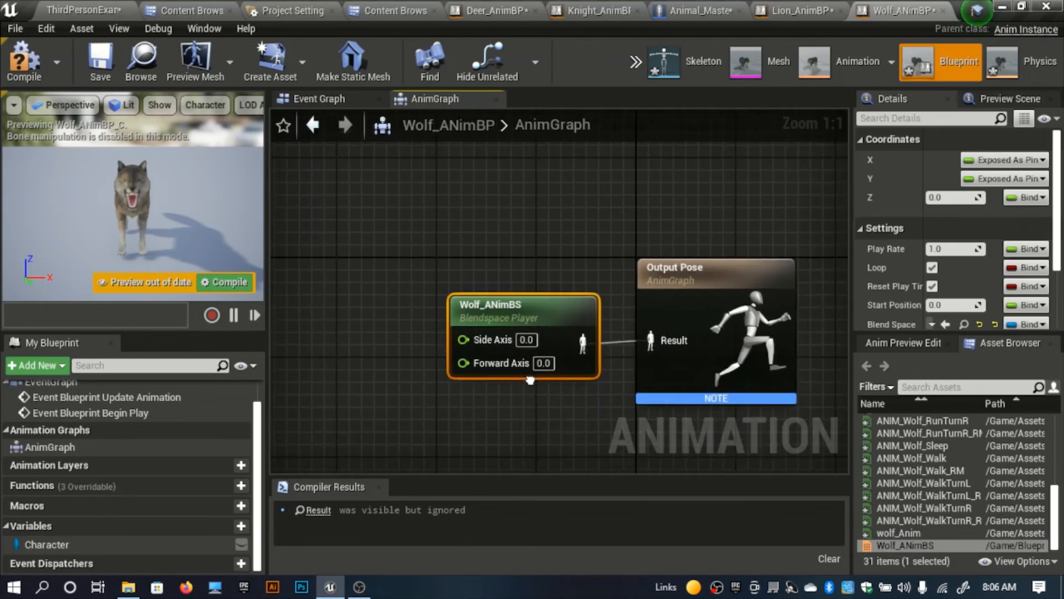
Step: Promote the Side Axis and Forward Axis inputs of Wolf_ANimBS to variables and place the Forward Axis getter below Side Axis
{"action": "right_click_drag", "start_coordinate": [494, 340], "coordinate": [673, 321]}
{"action": "right_click", "coordinate": [658, 321]}
{"action": "left_click", "coordinate": [535, 348]}
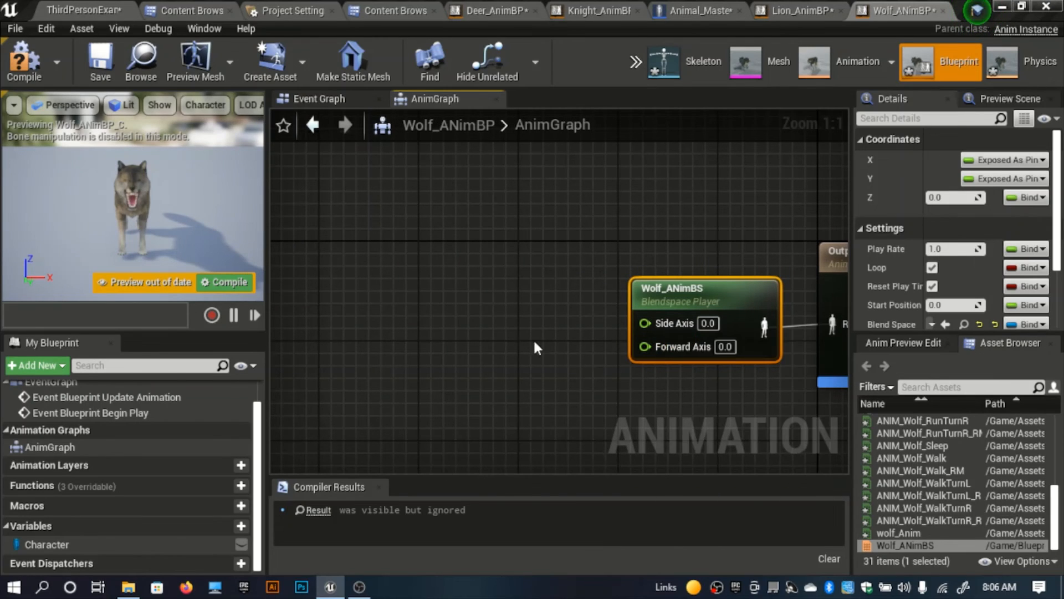
{"action": "right_click", "coordinate": [646, 344]}
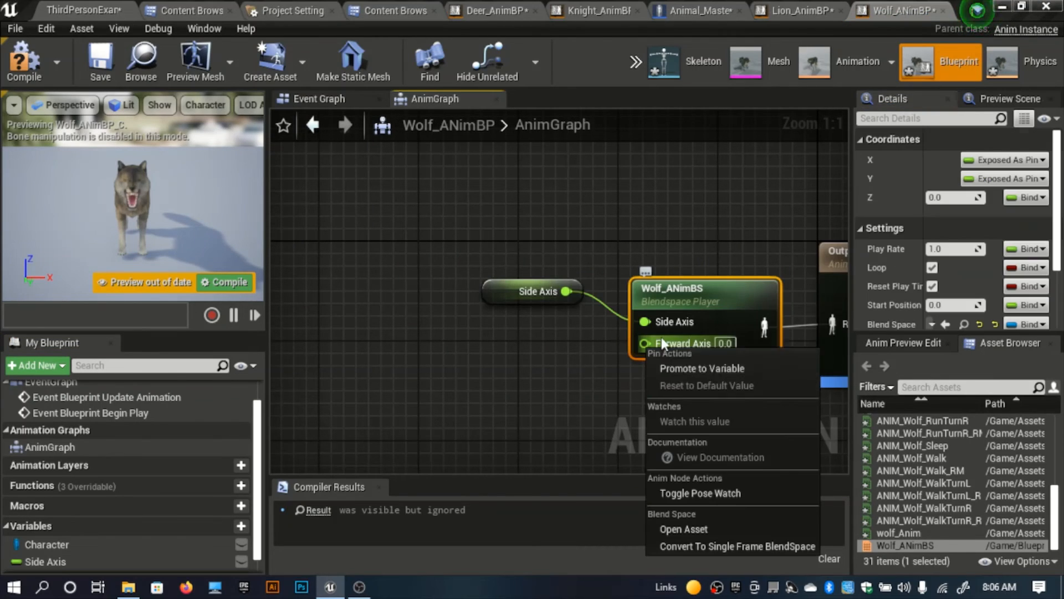
{"action": "left_click", "coordinate": [681, 370]}
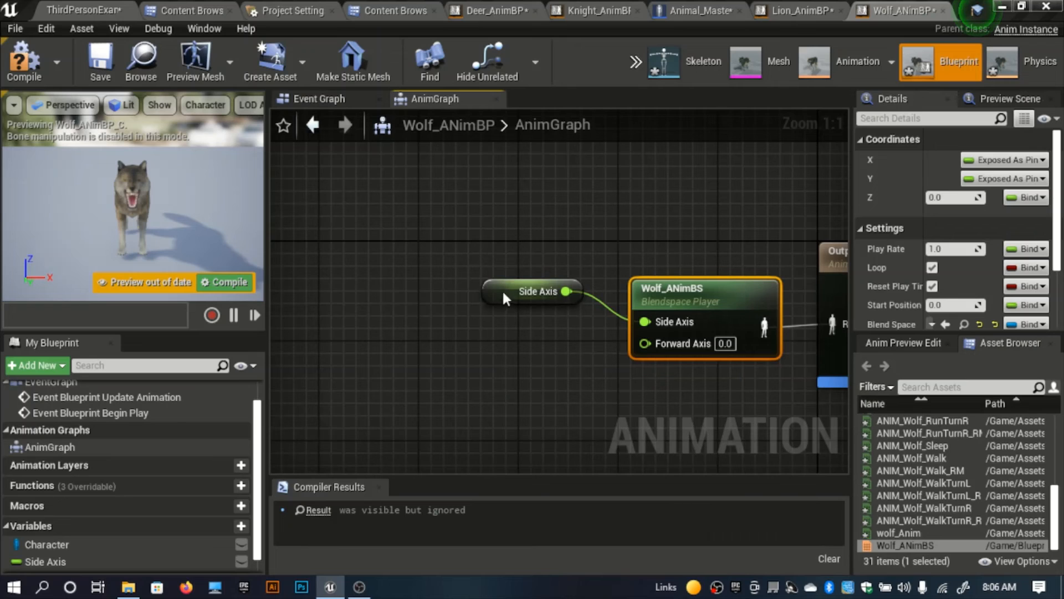
{"action": "left_click_drag", "start_coordinate": [504, 301], "coordinate": [489, 385]}
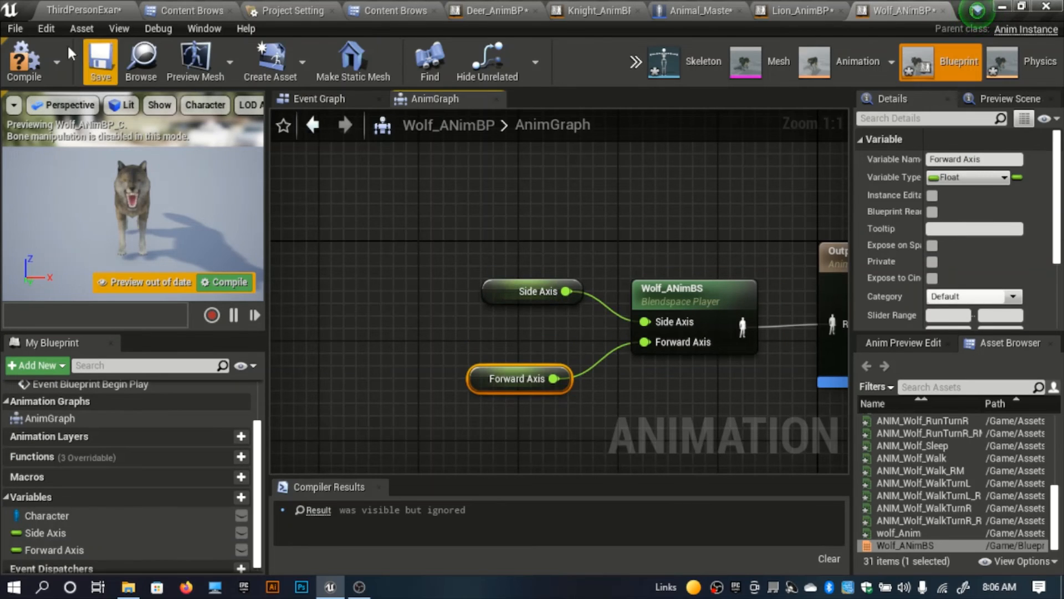
Step: Compile Wolf_ANimBP and show its full Event Graph
{"action": "key", "text": "F7"}
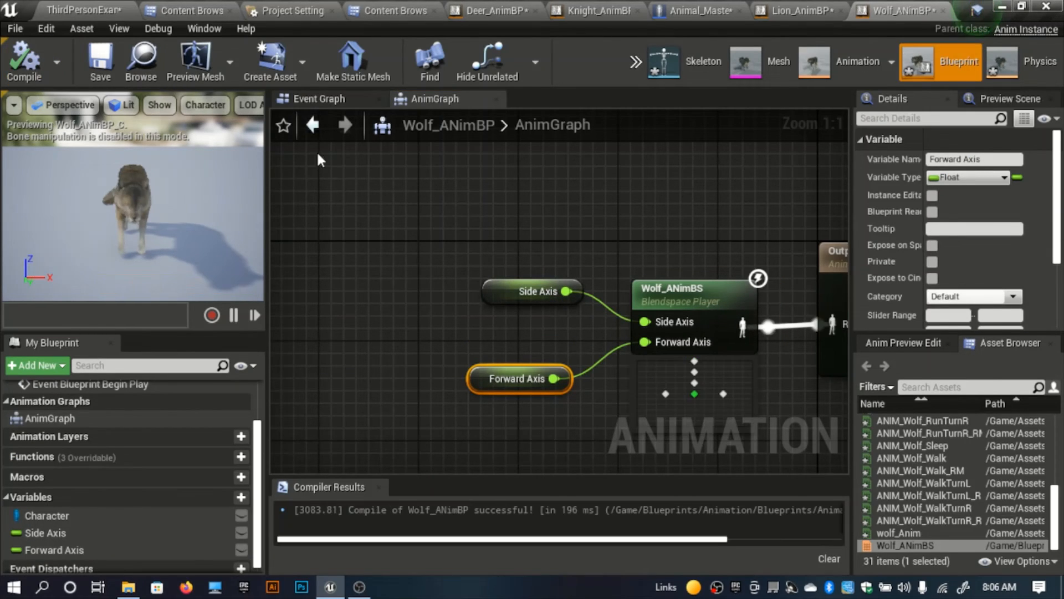
{"action": "left_click", "coordinate": [336, 100]}
{"action": "right_click_drag", "start_coordinate": [535, 281], "coordinate": [452, 305]}
{"action": "scroll", "coordinate": [453, 305], "scroll_direction": "down", "scroll_amount": 7}
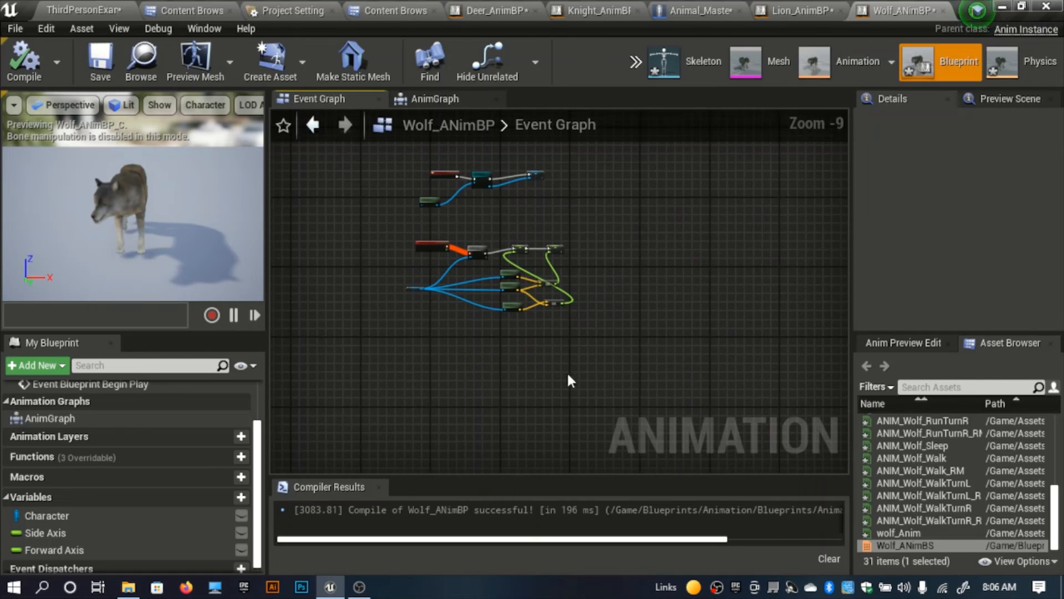
Step: Open Zebra_ANimBP from the Animals animation blueprints folder and paste the Character variable into it
{"action": "left_click", "coordinate": [790, 8]}
{"action": "left_click", "coordinate": [214, 8]}
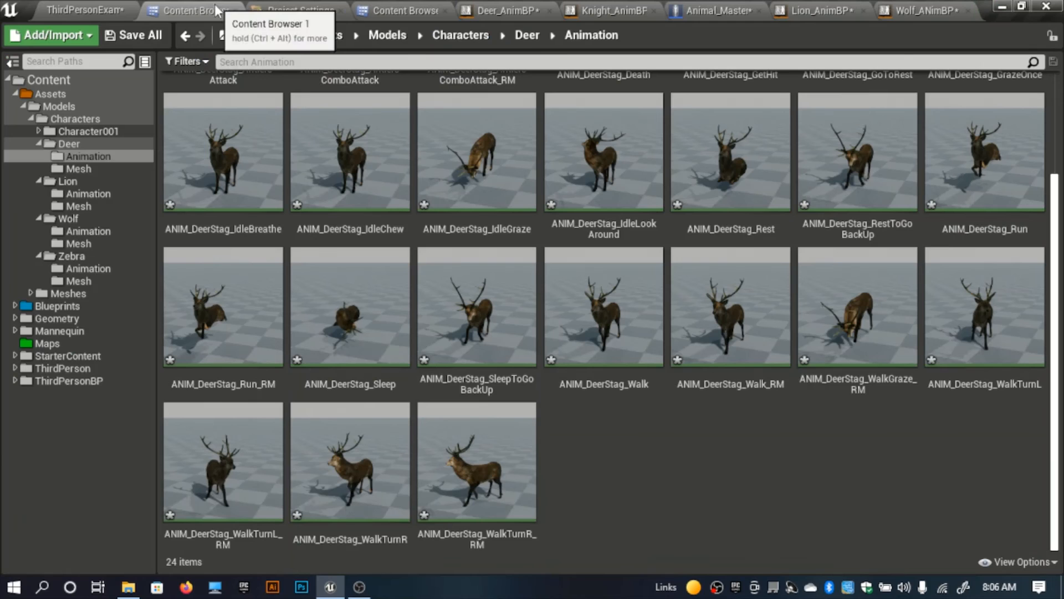
{"action": "left_click", "coordinate": [408, 10]}
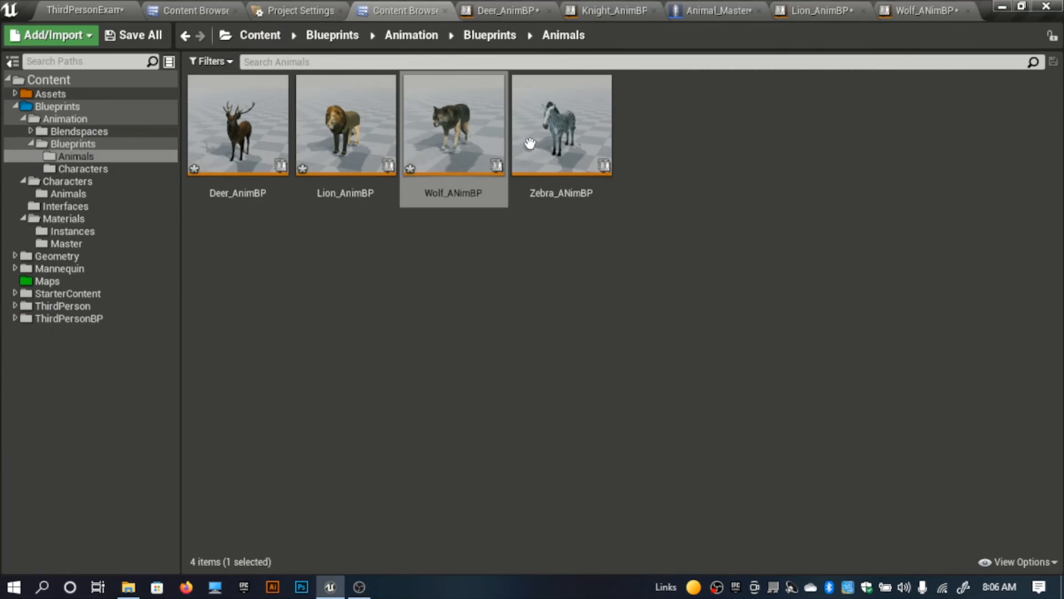
{"action": "double_click", "coordinate": [531, 145]}
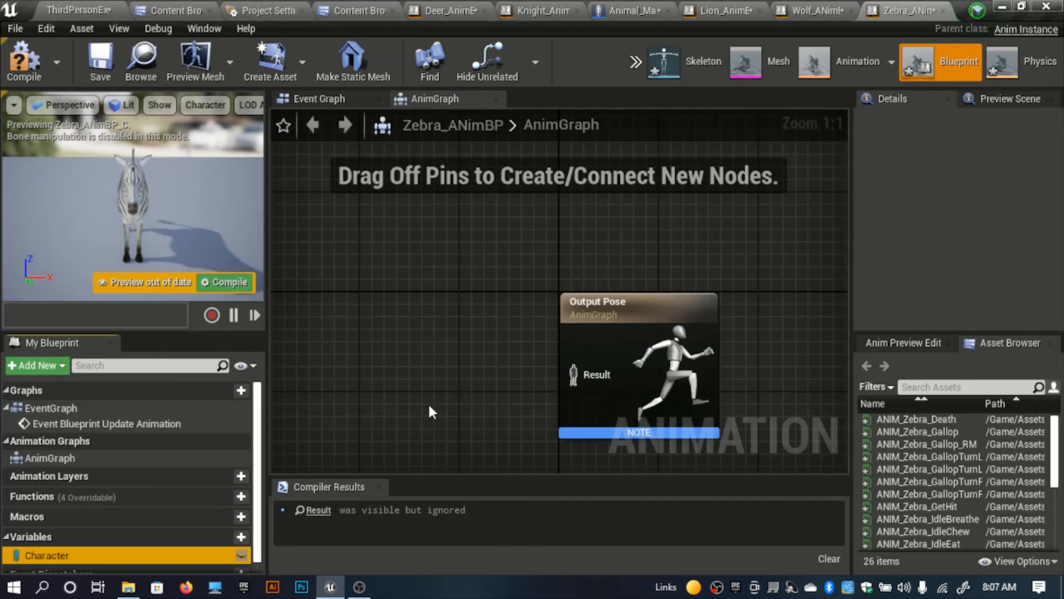
{"action": "right_click_drag", "start_coordinate": [428, 401], "coordinate": [522, 363]}
Step: Copy all nodes of Wolf_ANimBP's Event Graph and paste them into Zebra_ANimBP's Event Graph
{"action": "left_click", "coordinate": [816, 10]}
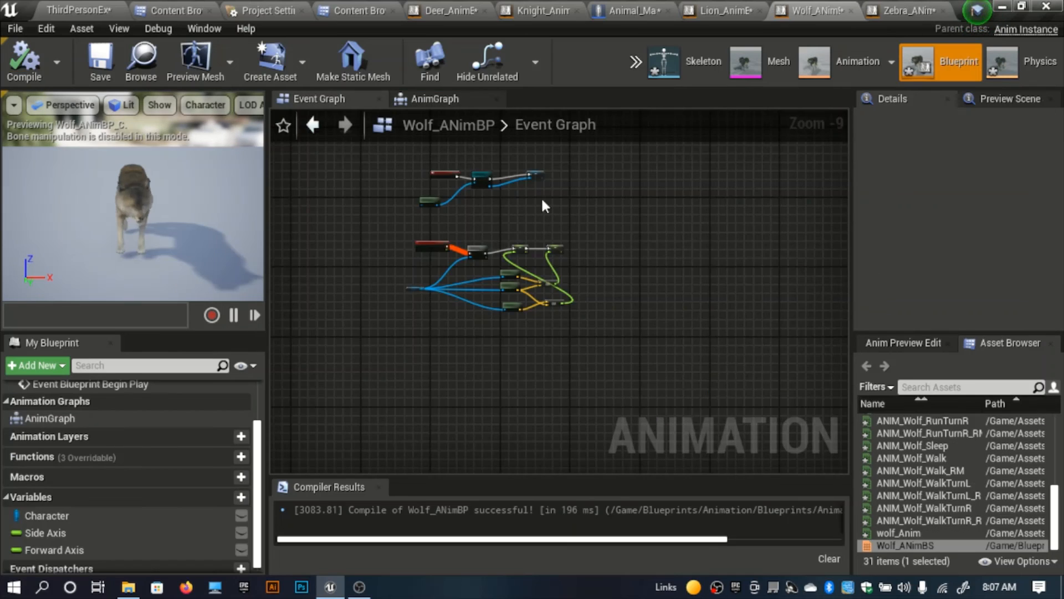
{"action": "scroll", "coordinate": [542, 197], "scroll_direction": "down", "scroll_amount": 4}
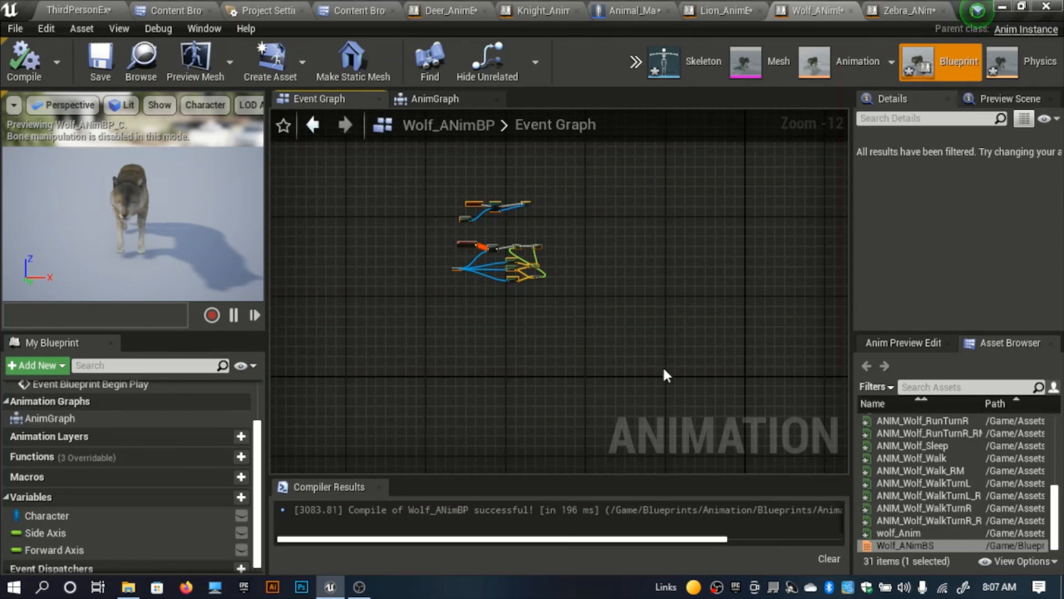
{"action": "left_click_drag", "start_coordinate": [663, 365], "coordinate": [320, 167]}
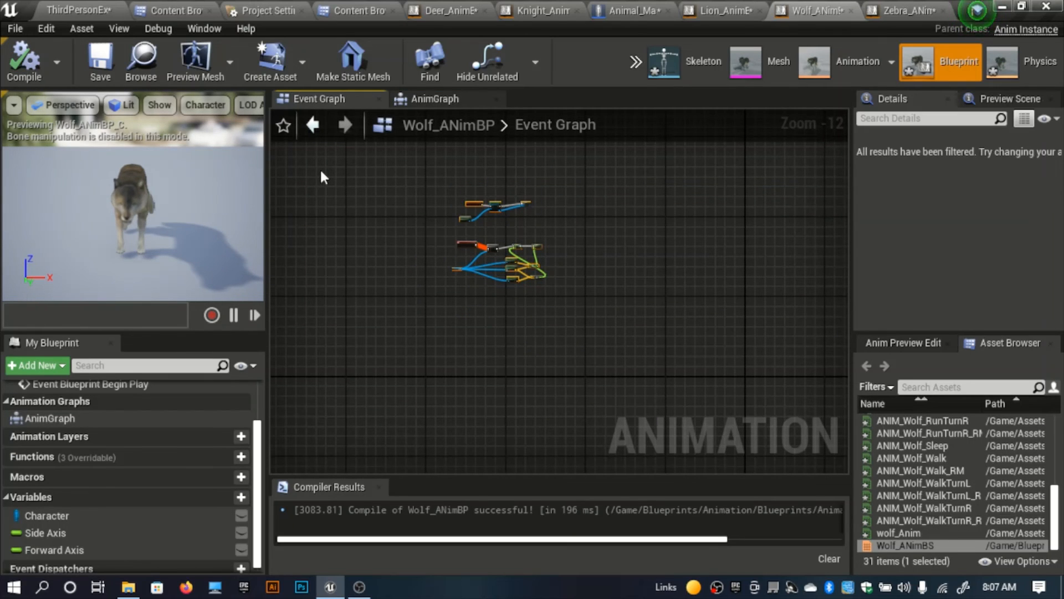
{"action": "left_click", "coordinate": [908, 10]}
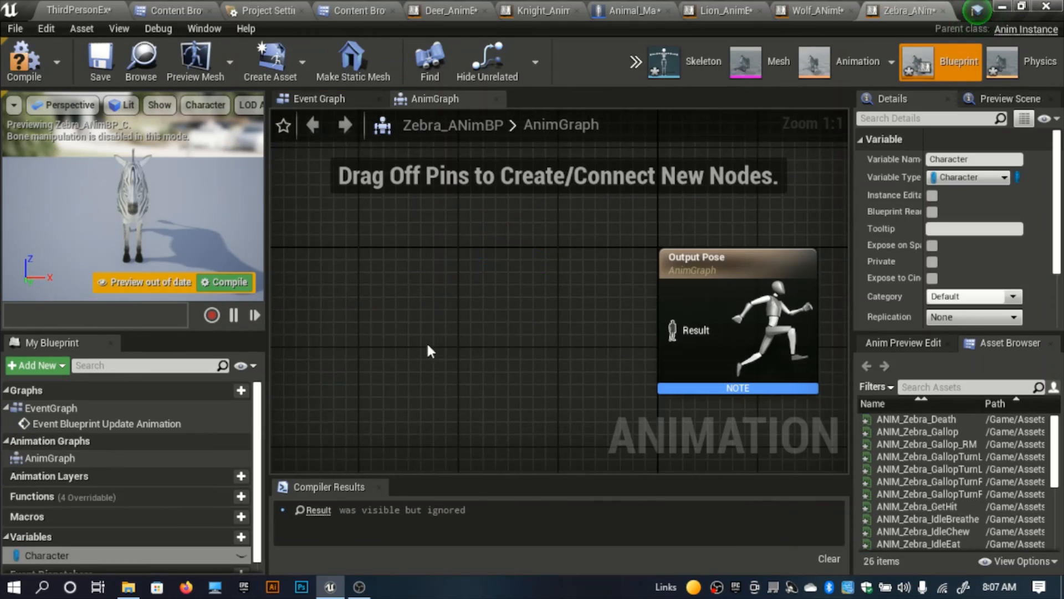
{"action": "left_click", "coordinate": [319, 98]}
{"action": "scroll", "coordinate": [490, 357], "scroll_direction": "down", "scroll_amount": 10}
{"action": "left_click_drag", "start_coordinate": [648, 379], "coordinate": [430, 268]}
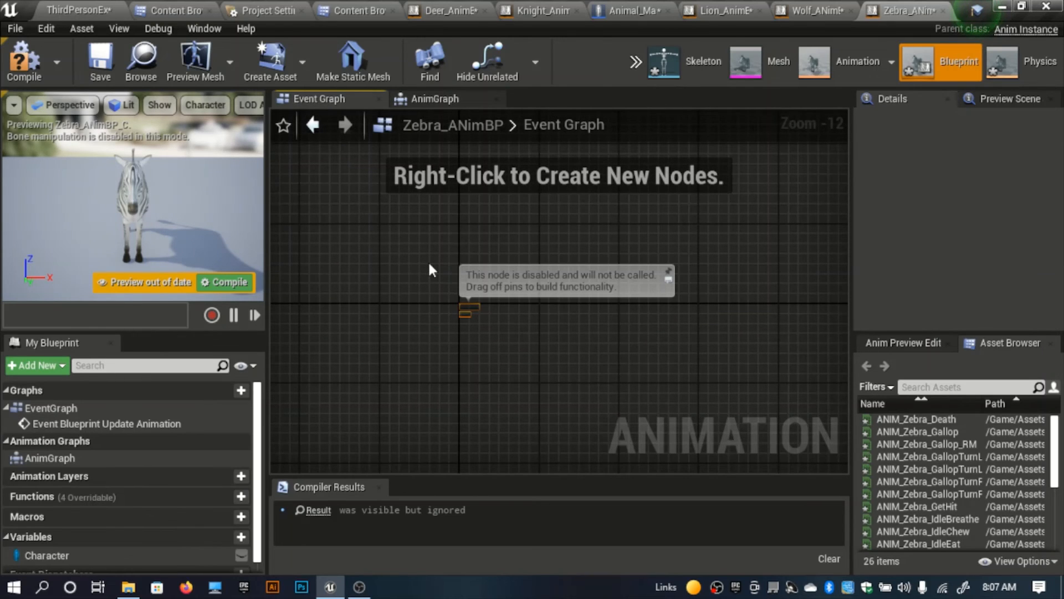
{"action": "key", "text": "ctrl+v"}
Step: Delete the leftover default node below the pasted nodes in Zebra_ANimBP's Event Graph
{"action": "scroll", "coordinate": [606, 365], "scroll_direction": "up", "scroll_amount": 5}
{"action": "left_click_drag", "start_coordinate": [606, 366], "coordinate": [550, 315]}
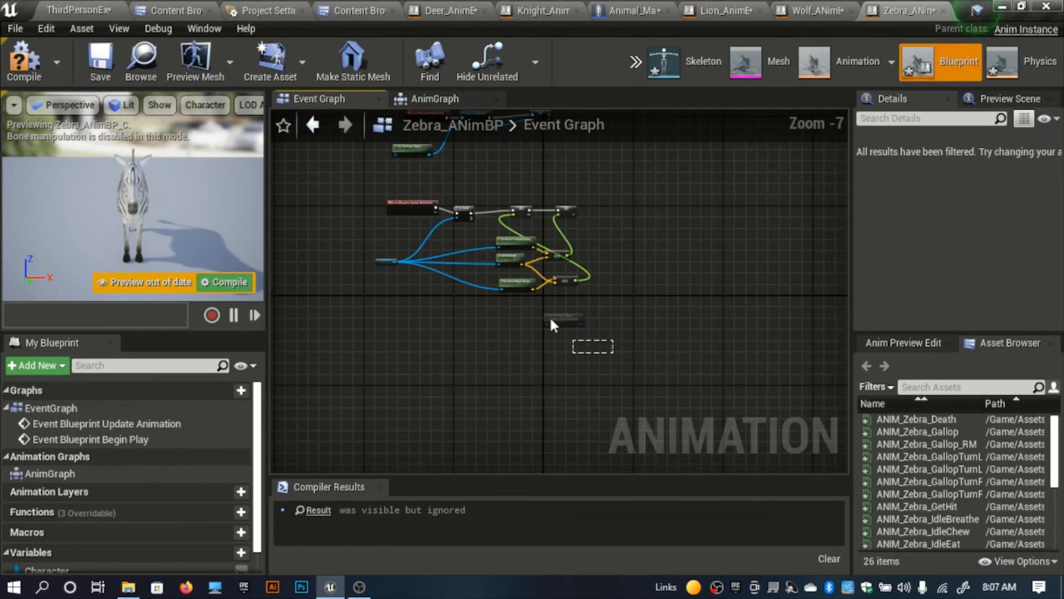
{"action": "right_click_drag", "start_coordinate": [467, 302], "coordinate": [472, 329]}
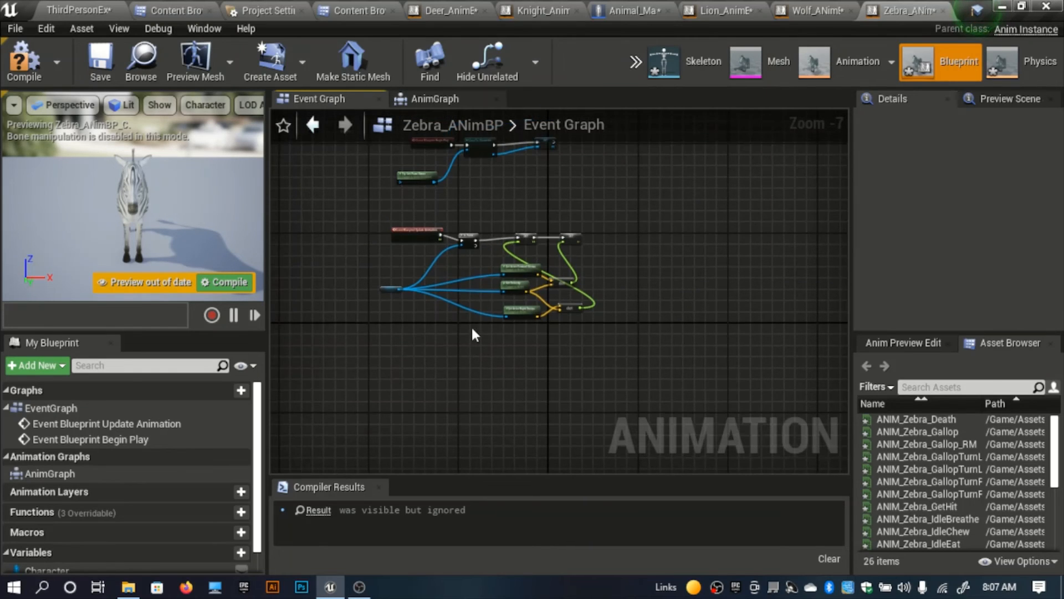
{"action": "scroll", "coordinate": [436, 284], "scroll_direction": "up", "scroll_amount": 3}
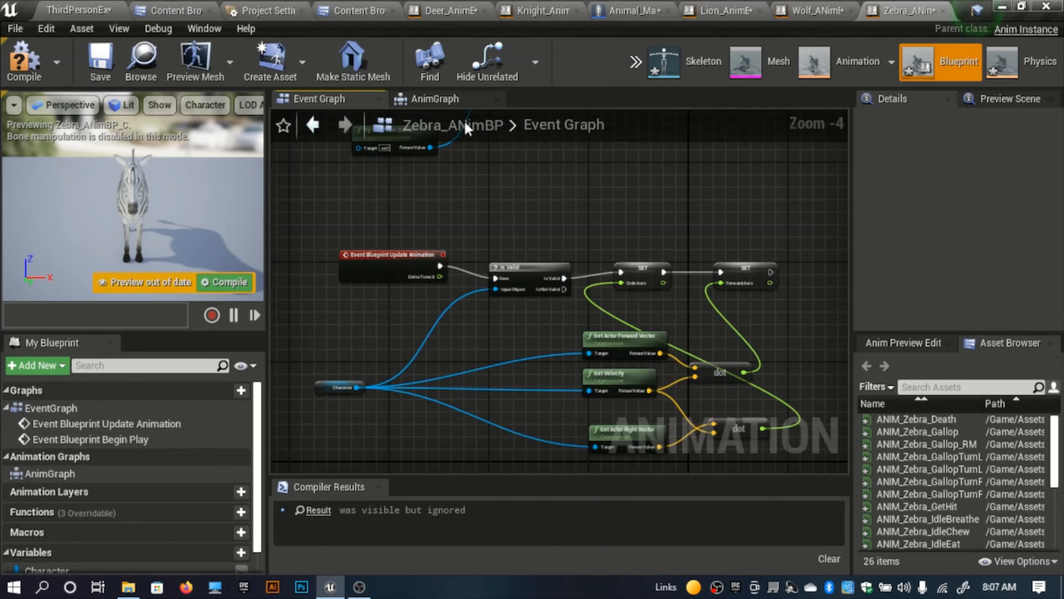
Step: Add the Zebra_AnimBS blendspace player to Zebra_ANimBP's AnimGraph and connect it to Output Pose's Result
{"action": "left_click", "coordinate": [438, 92]}
{"action": "scroll", "coordinate": [935, 533], "scroll_direction": "down", "scroll_amount": 5}
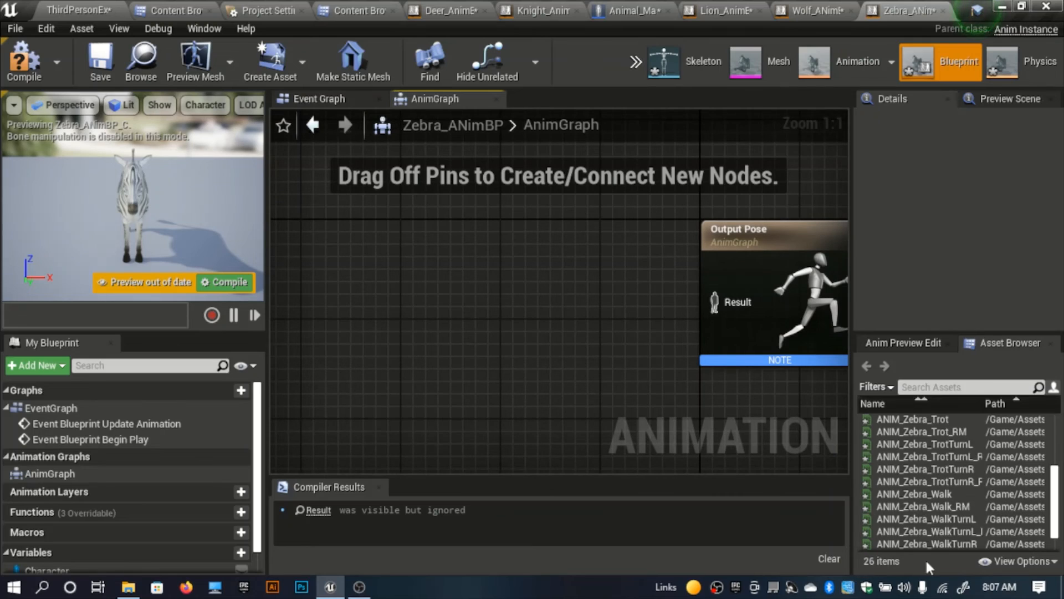
{"action": "scroll", "coordinate": [936, 537], "scroll_direction": "down", "scroll_amount": 1}
{"action": "left_click_drag", "start_coordinate": [914, 545], "coordinate": [728, 303]}
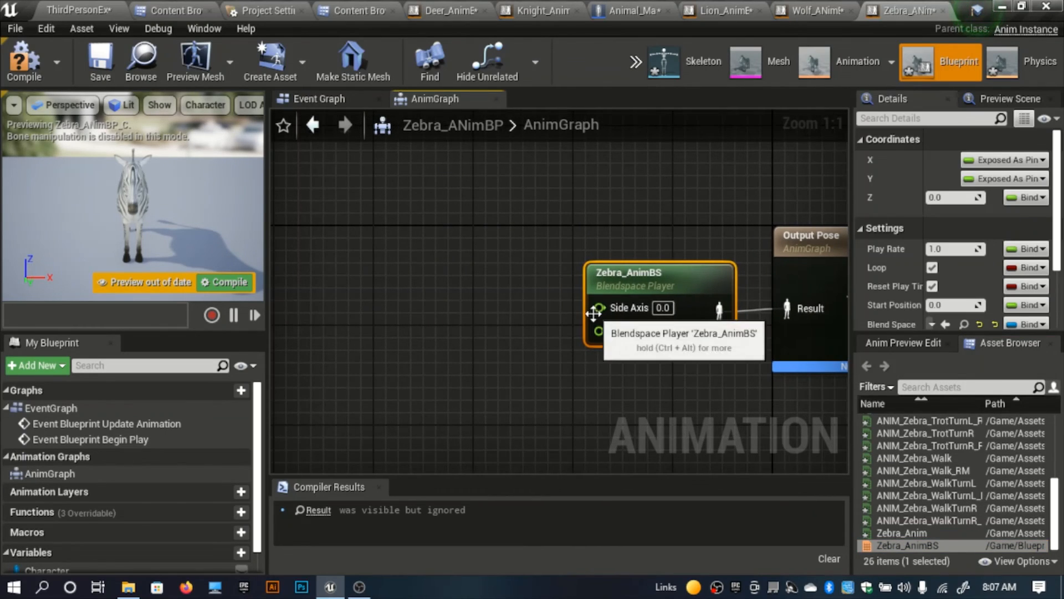
Step: Promote the Side Axis and Forward Axis inputs of Zebra_AnimBS to variables, space out their getters and compile Zebra_ANimBP
{"action": "right_click", "coordinate": [600, 309]}
{"action": "left_click", "coordinate": [470, 360]}
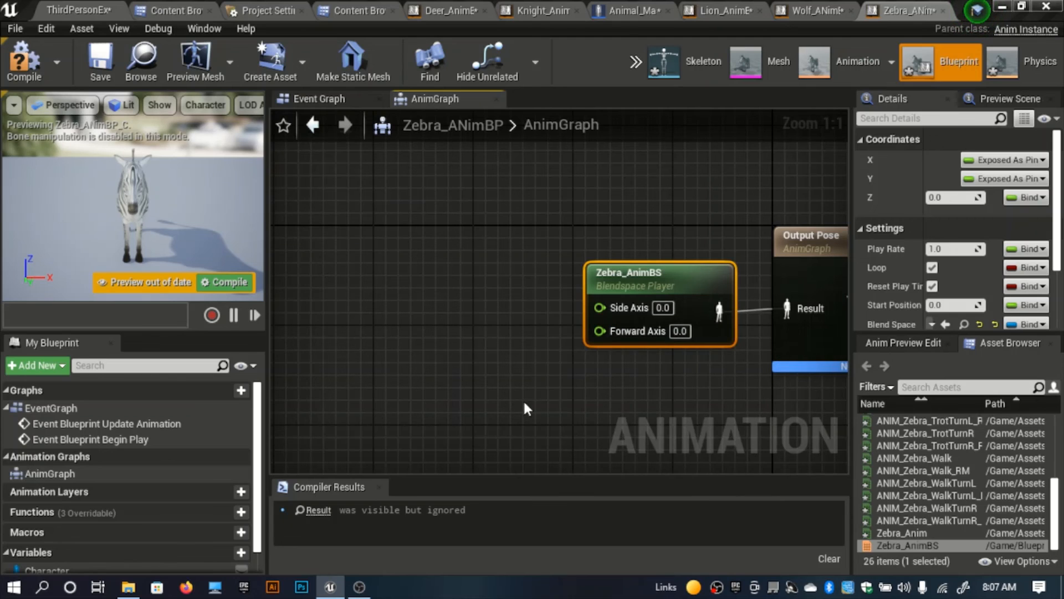
{"action": "right_click_drag", "start_coordinate": [424, 359], "coordinate": [663, 444]}
{"action": "left_click_drag", "start_coordinate": [689, 364], "coordinate": [601, 302]}
{"action": "right_click_drag", "start_coordinate": [576, 363], "coordinate": [445, 275]}
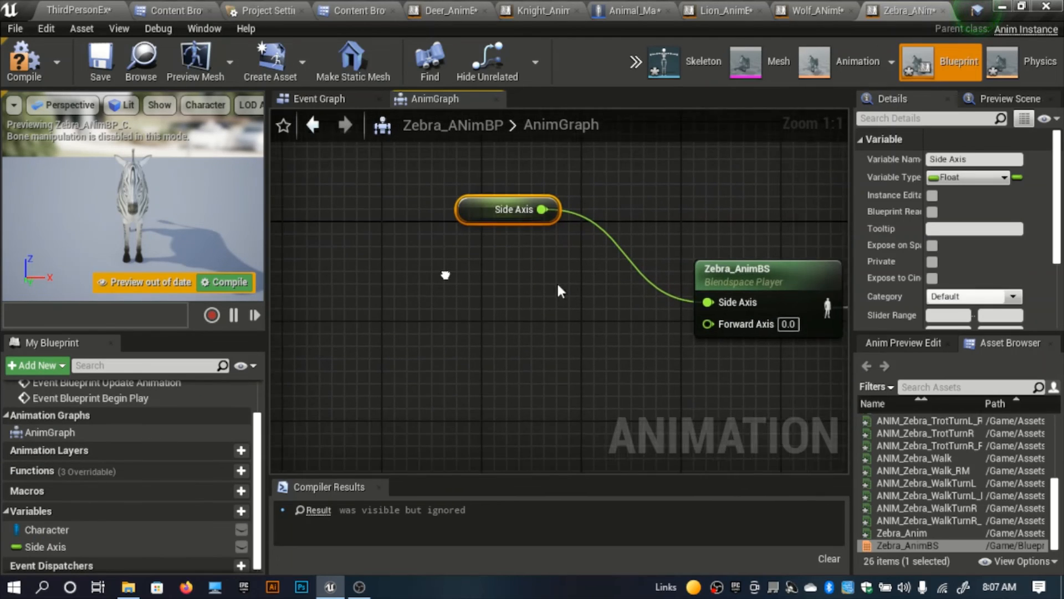
{"action": "right_click", "coordinate": [707, 323]}
{"action": "left_click", "coordinate": [503, 298]}
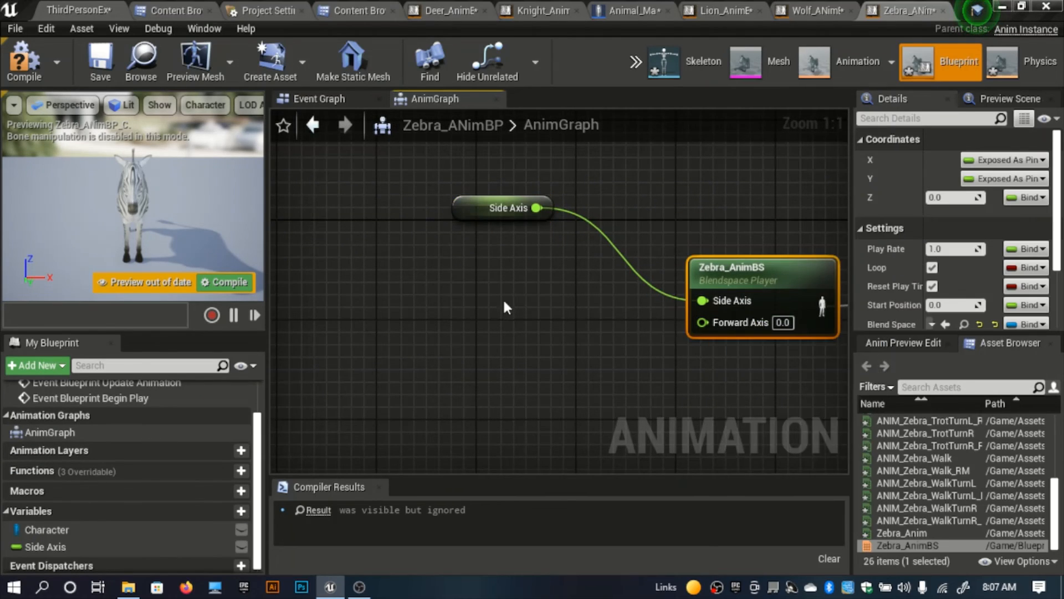
{"action": "left_click_drag", "start_coordinate": [555, 271], "coordinate": [455, 333]}
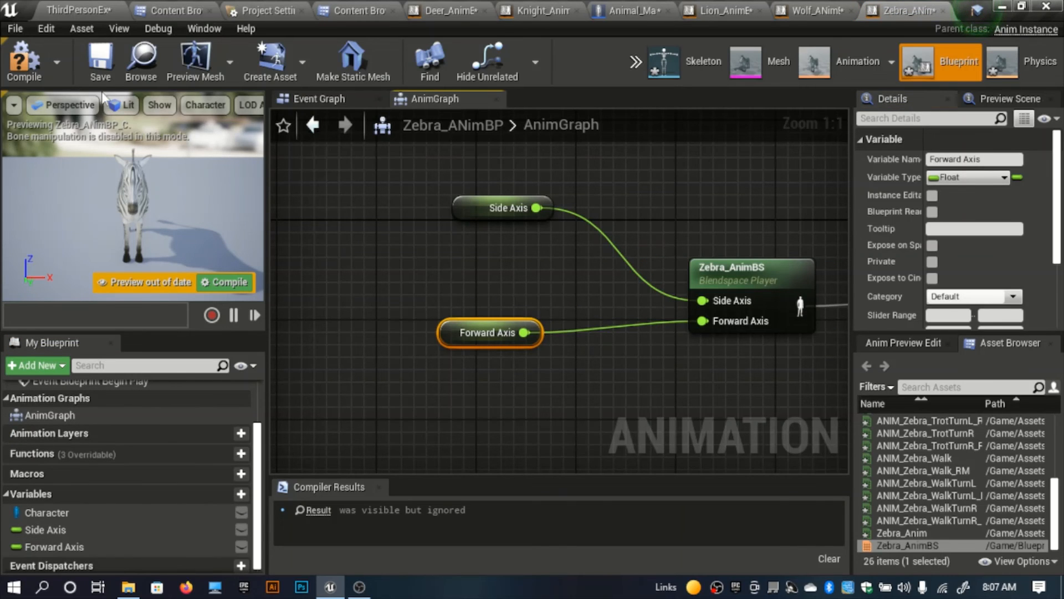
{"action": "left_click", "coordinate": [24, 61]}
{"action": "right_click_drag", "start_coordinate": [427, 277], "coordinate": [368, 314]}
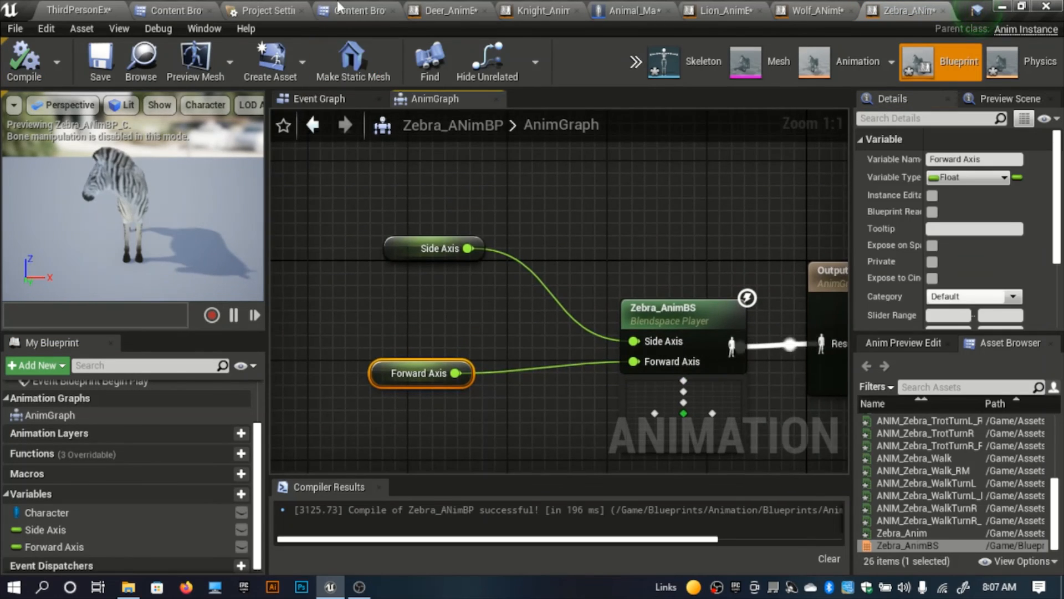
Step: Return to the Content Browser and open the Blueprints > Animation folder
{"action": "key", "text": "ctrl+b"}
{"action": "left_click", "coordinate": [626, 11]}
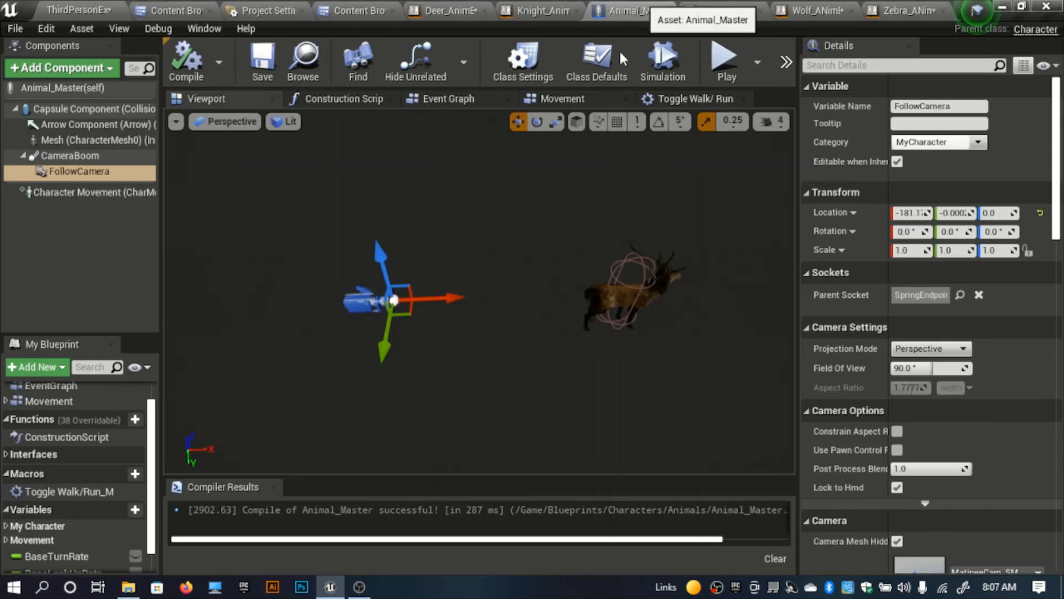
{"action": "left_click", "coordinate": [363, 10]}
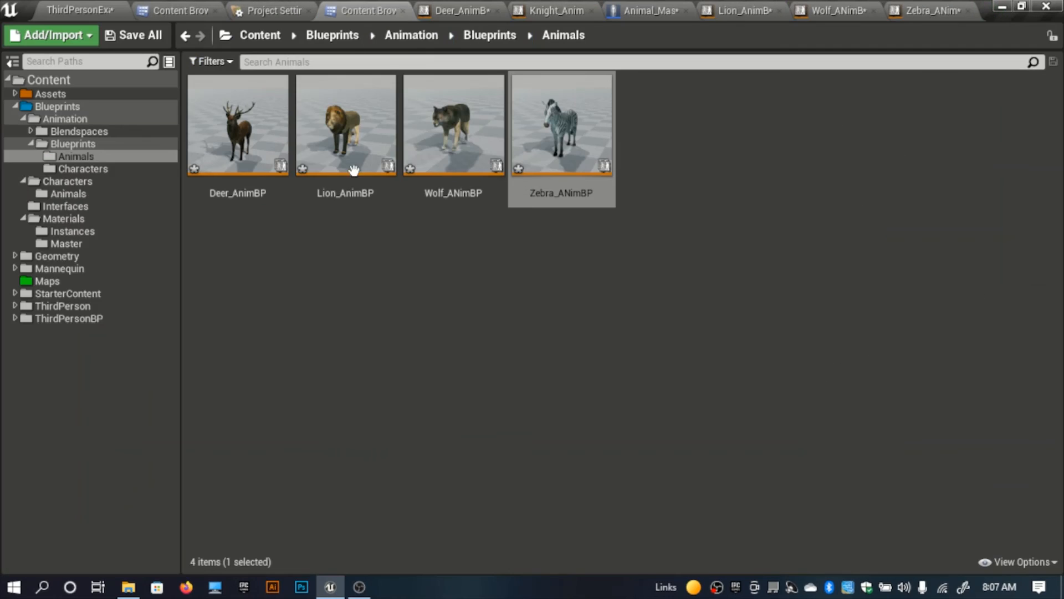
{"action": "left_click", "coordinate": [316, 214]}
{"action": "left_click", "coordinate": [412, 35]}
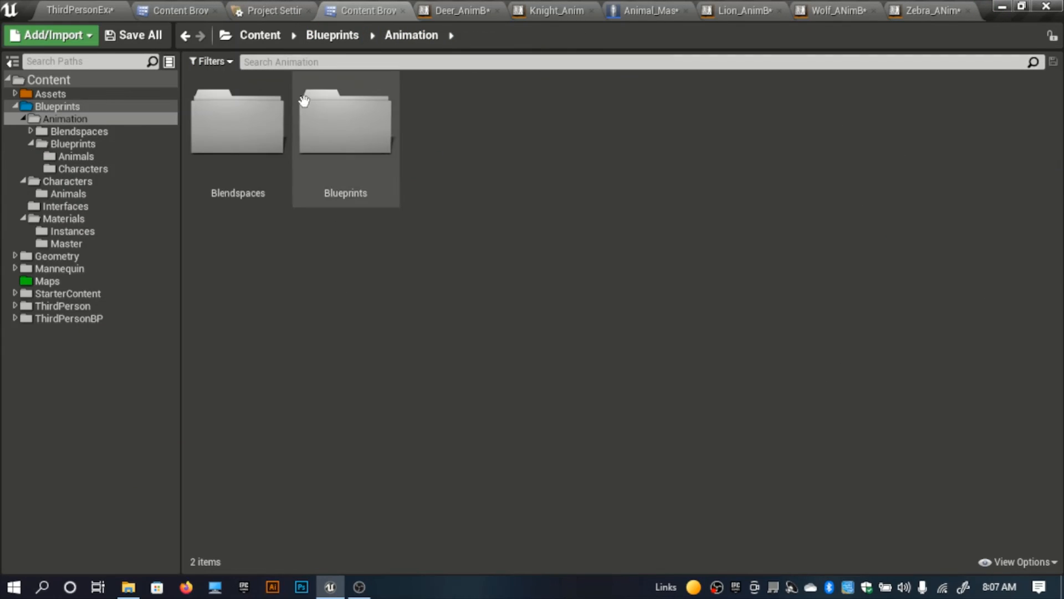
Step: Open the Blueprints > Characters > Animals folder in the Content Browser
{"action": "left_click", "coordinate": [333, 35]}
{"action": "left_click", "coordinate": [355, 170]}
{"action": "double_click", "coordinate": [354, 170]}
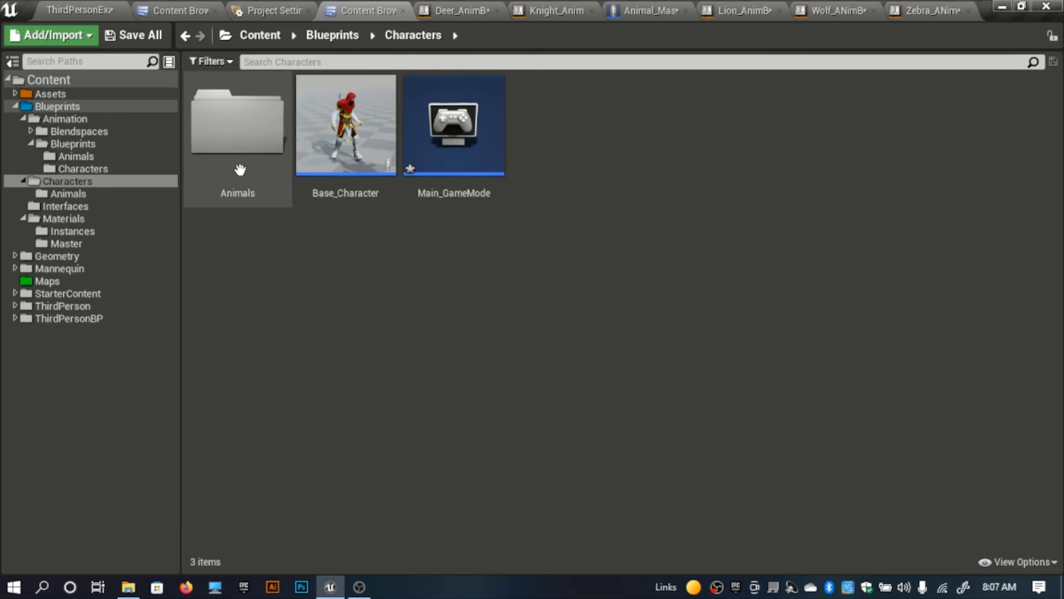
{"action": "double_click", "coordinate": [240, 166]}
Step: Create a child Blueprint class of Animal_Master named Deer
{"action": "right_click", "coordinate": [251, 140]}
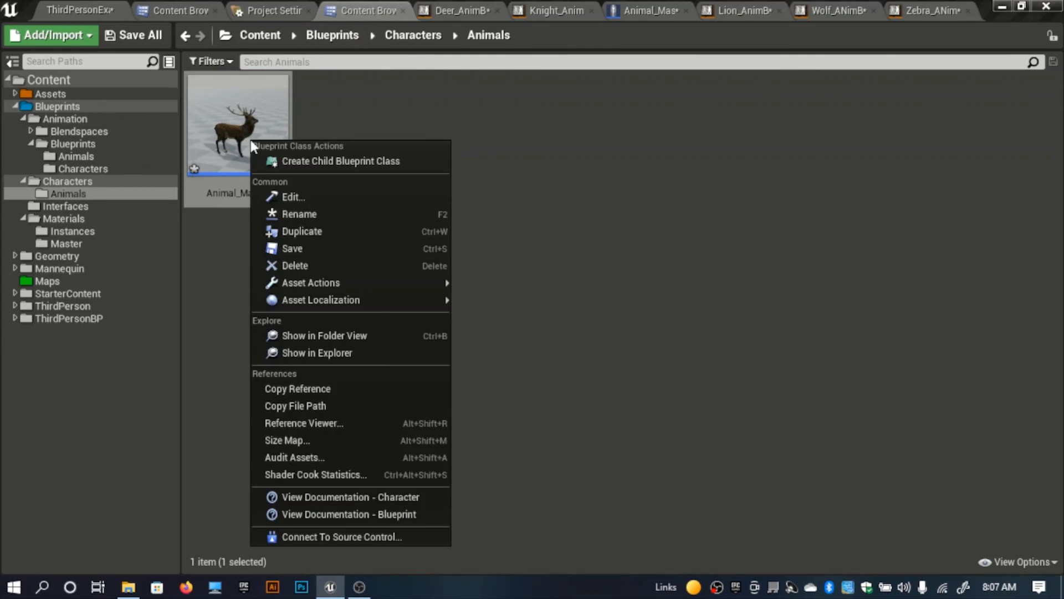
{"action": "left_click", "coordinate": [308, 161]}
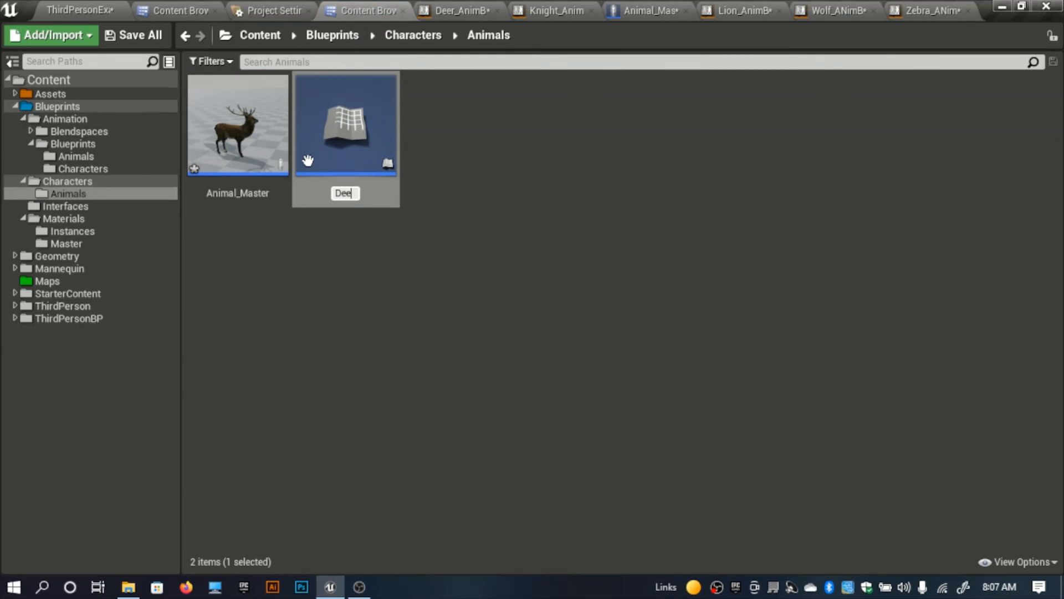
{"action": "type", "text": "Deer"}
{"action": "key", "text": "Return"}
{"action": "left_click", "coordinate": [387, 306]}
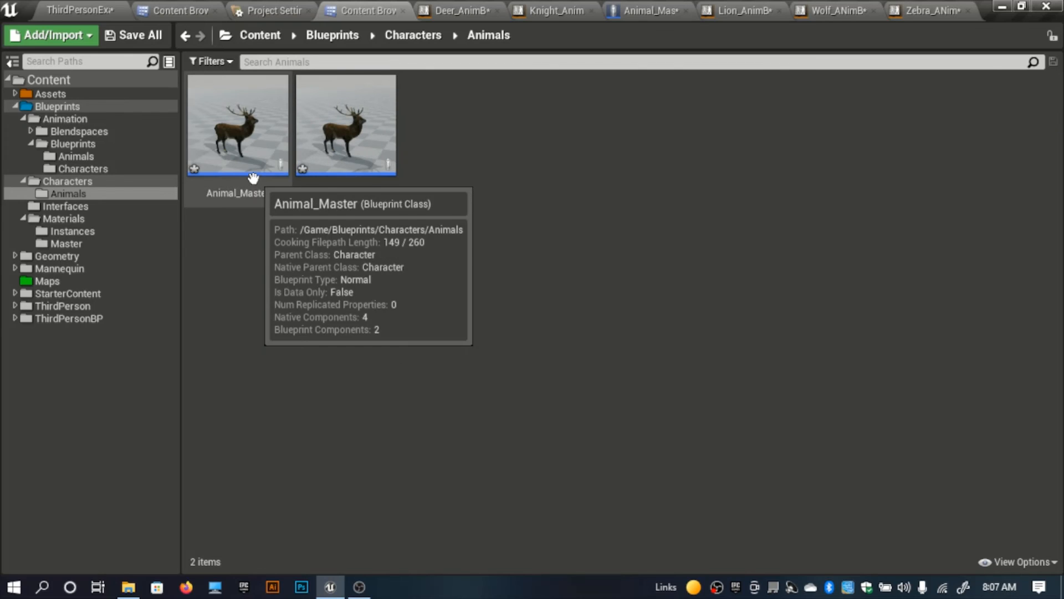
Step: Create a second child Blueprint class of Animal_Master named Lion
{"action": "right_click", "coordinate": [255, 171]}
{"action": "left_click", "coordinate": [321, 190]}
{"action": "type", "text": "L"}
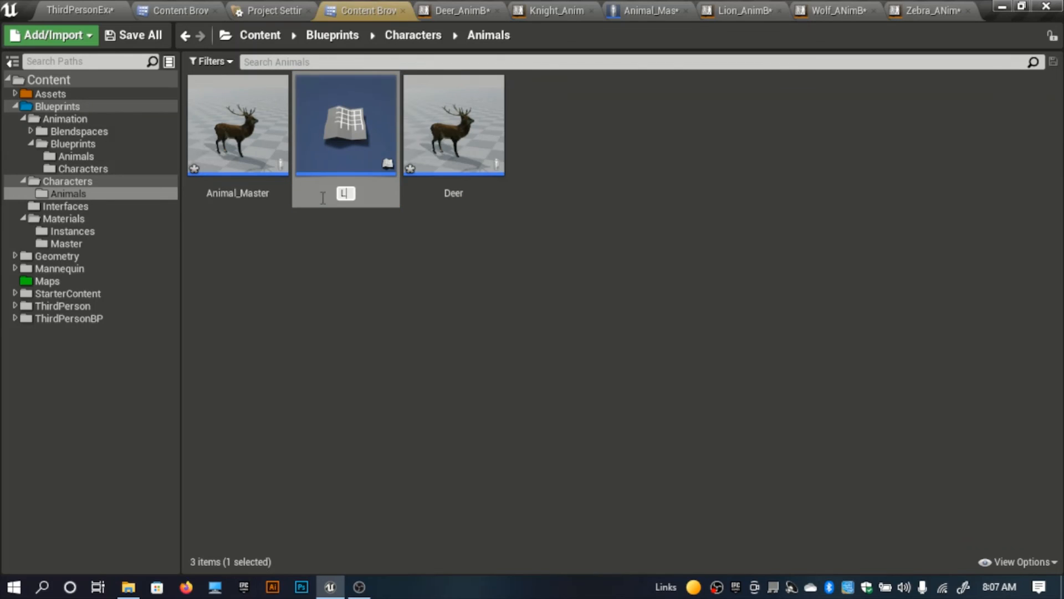
{"action": "type", "text": "ion"}
{"action": "key", "text": "Return"}
{"action": "left_click", "coordinate": [214, 217]}
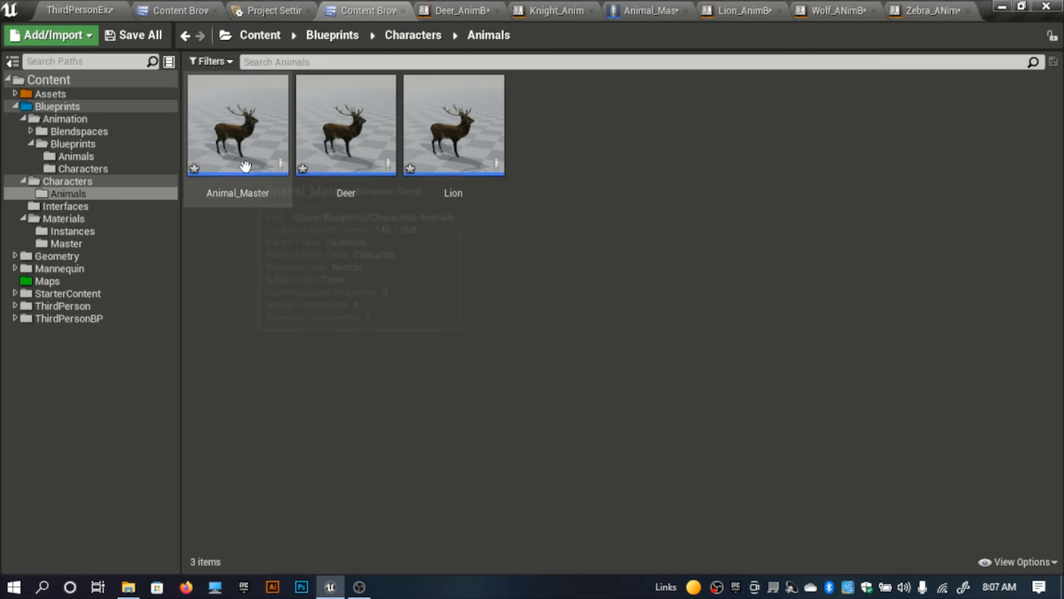
Step: Create another child Blueprint class of Animal_Master named Wolf
{"action": "right_click", "coordinate": [248, 169]}
{"action": "left_click", "coordinate": [330, 189]}
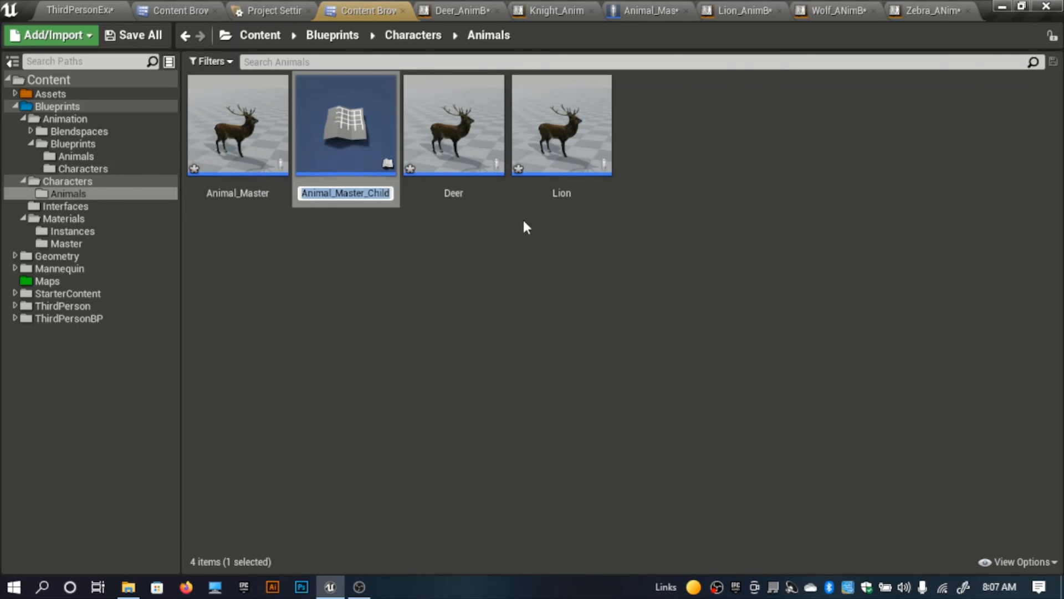
{"action": "type", "text": "Wolf"}
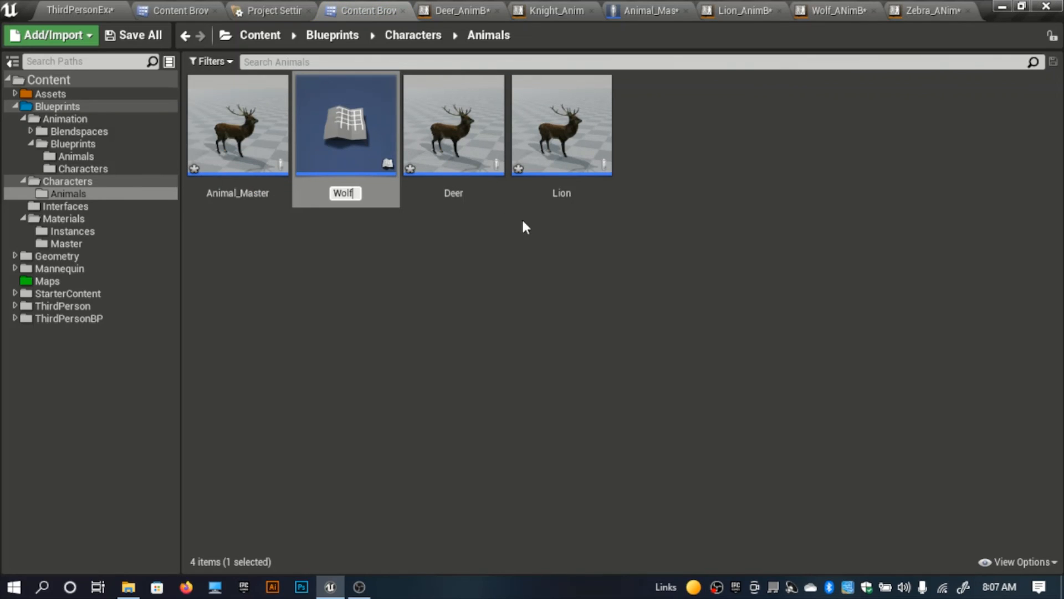
{"action": "key", "text": "Return"}
Step: Create one more child Blueprint class of Animal_Master named Zebra
{"action": "right_click", "coordinate": [277, 173]}
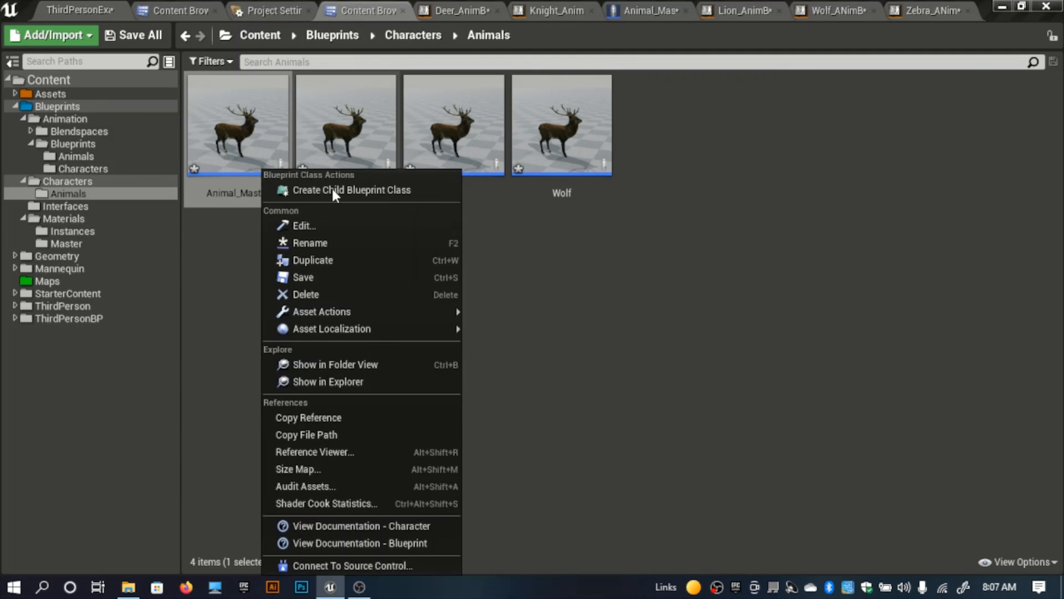
{"action": "left_click", "coordinate": [333, 190]}
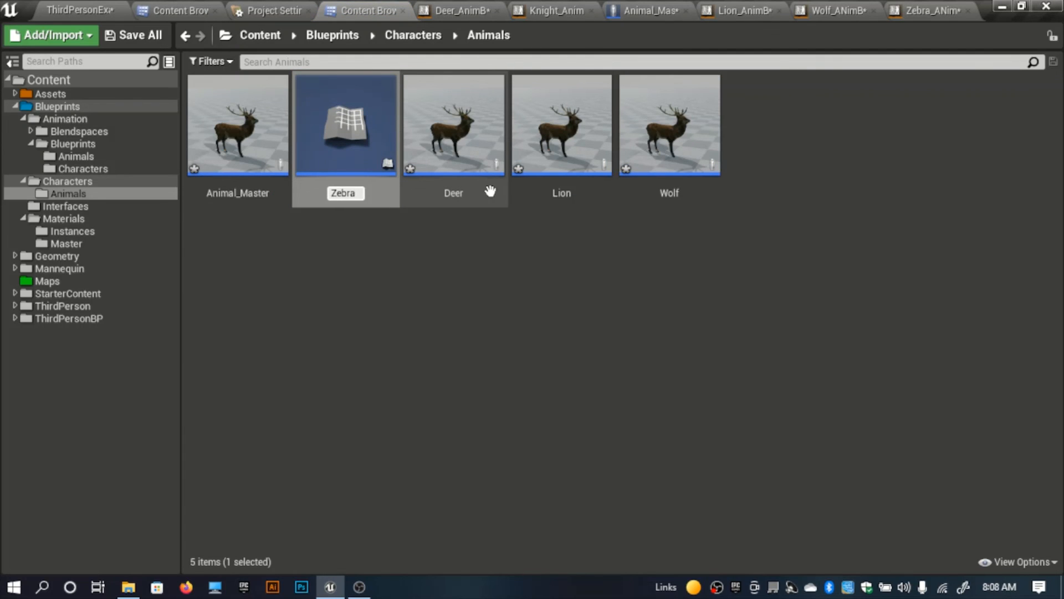
{"action": "key", "text": "Return"}
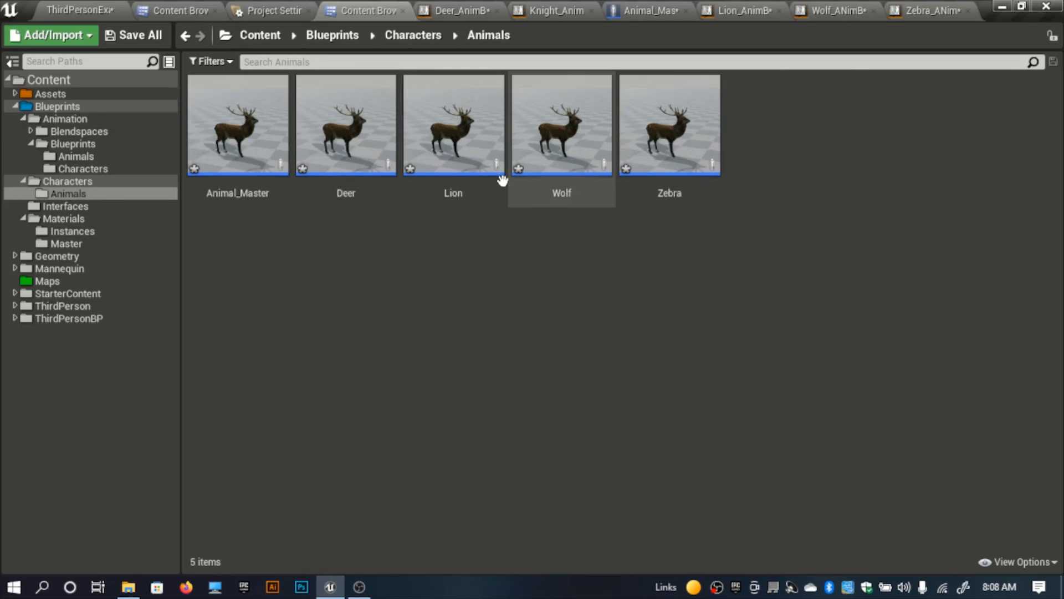
Step: In the Lion blueprint, give the Mesh component the Lion skeletal mesh and the Lion_AnimBP Anim Class, and compile
{"action": "double_click", "coordinate": [482, 169]}
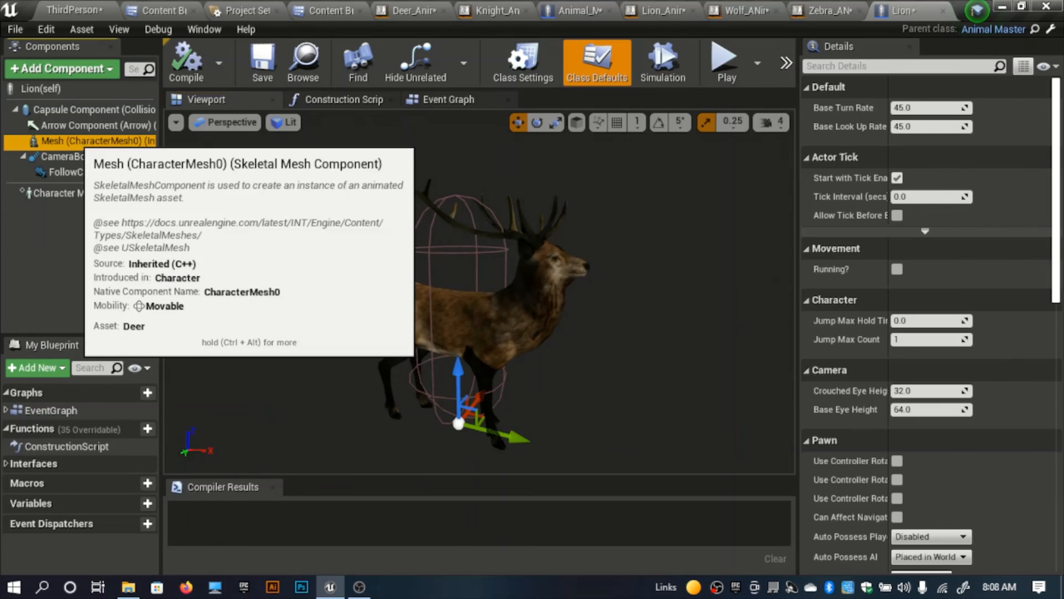
{"action": "left_click", "coordinate": [74, 140]}
{"action": "left_click", "coordinate": [982, 523]}
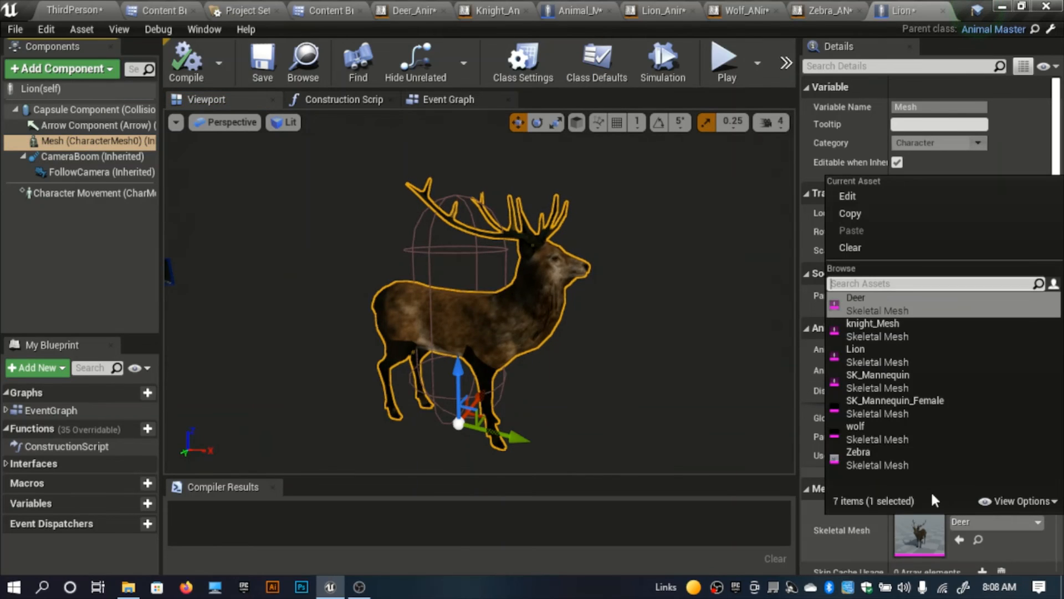
{"action": "left_click", "coordinate": [894, 354]}
{"action": "left_click", "coordinate": [939, 371]}
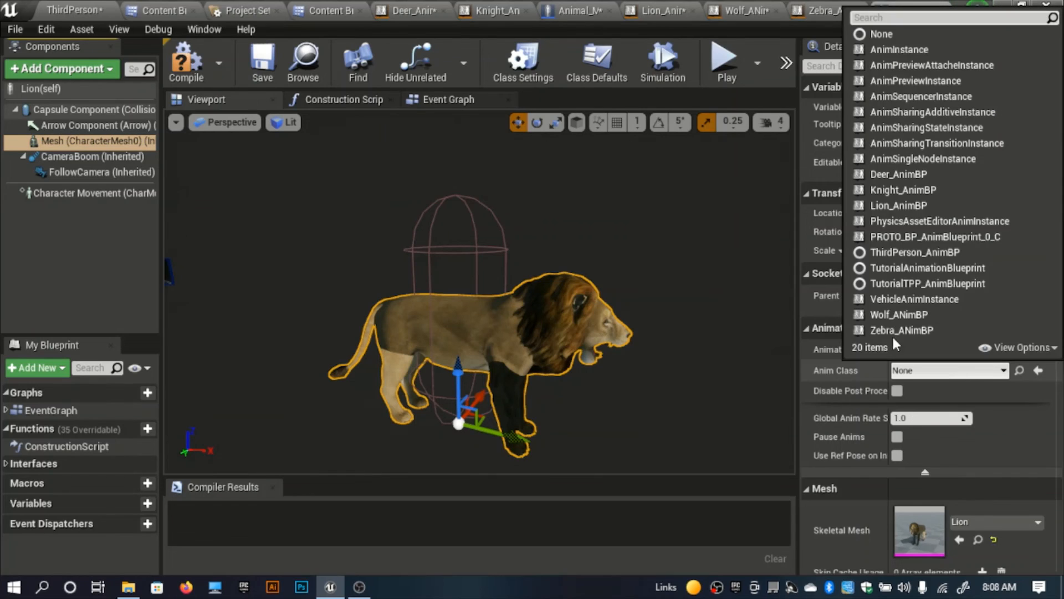
{"action": "left_click", "coordinate": [893, 206]}
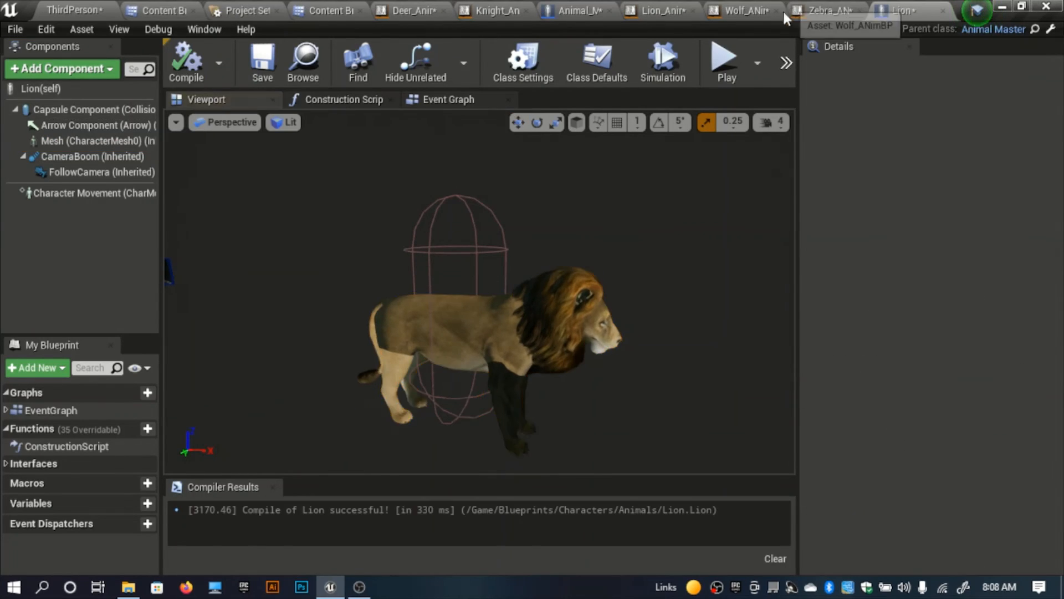
Step: Close the Wolf_ANimBP and Zebra_ANimBP editors
{"action": "left_click", "coordinate": [777, 11]}
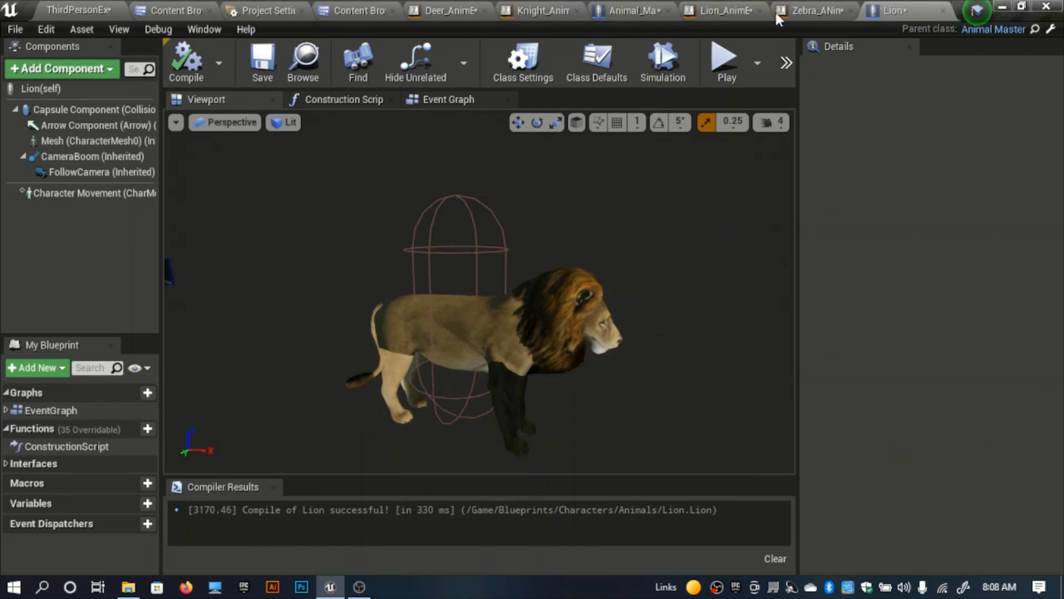
{"action": "left_click", "coordinate": [851, 11]}
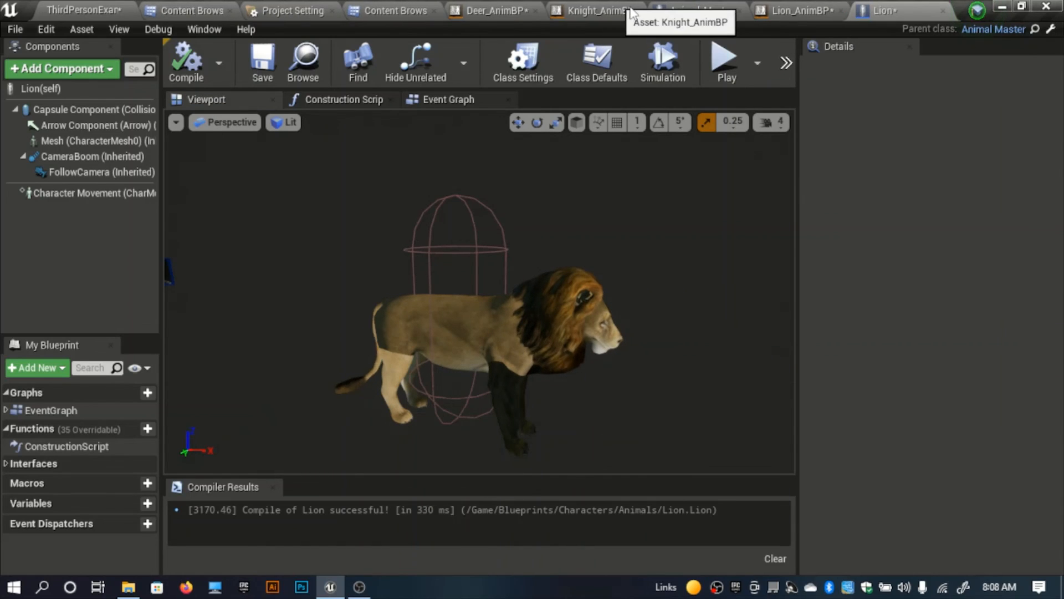
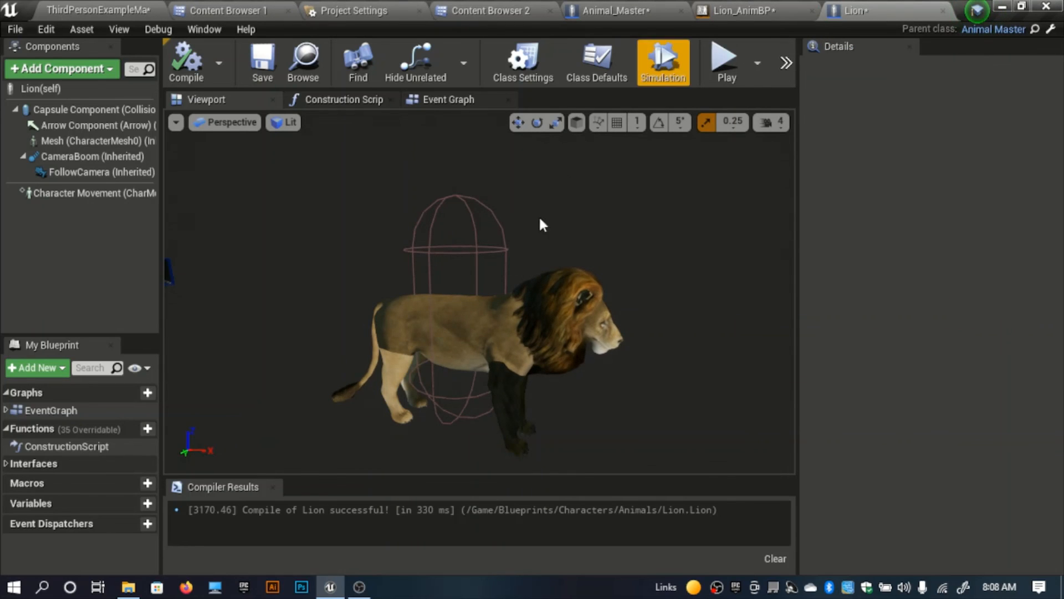
Step: In the Wolf blueprint, give the Mesh component the wolf skeletal mesh and the Wolf_ANimBP Anim Class, and compile
{"action": "left_click", "coordinate": [235, 8]}
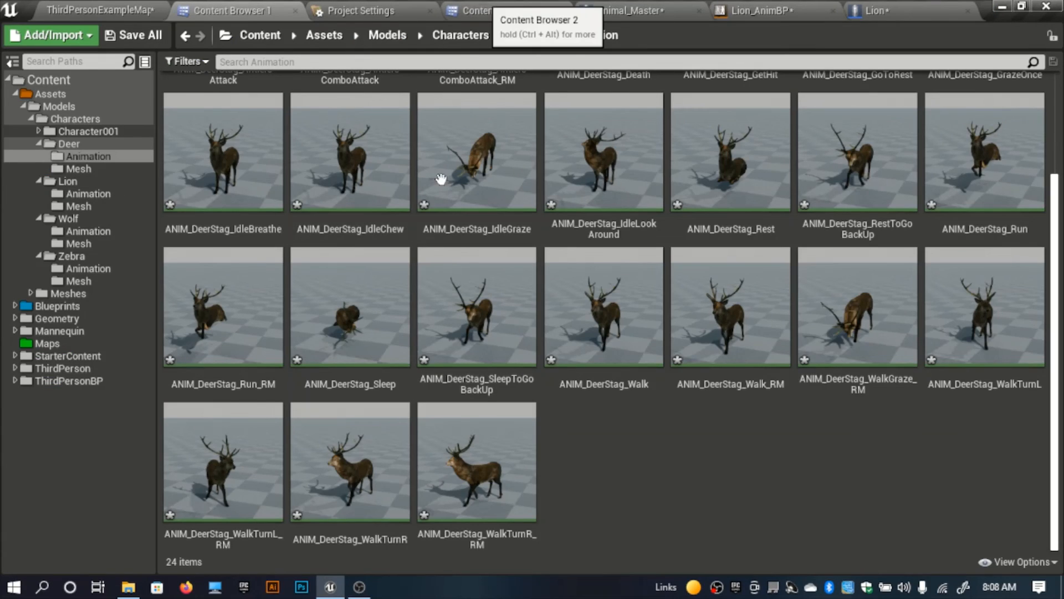
{"action": "left_click", "coordinate": [488, 10]}
{"action": "double_click", "coordinate": [567, 155]}
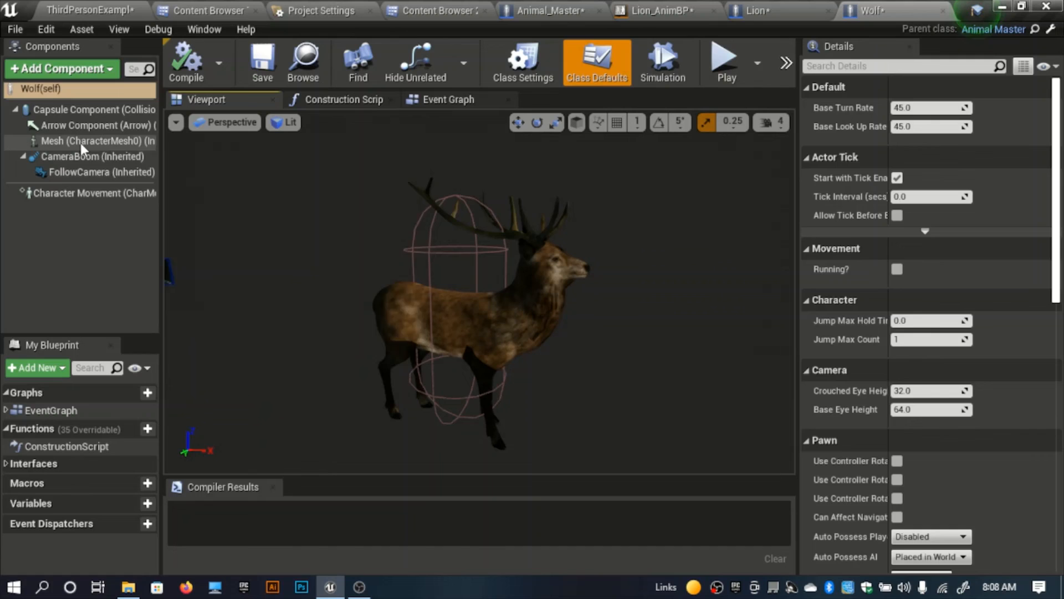
{"action": "left_click", "coordinate": [81, 142]}
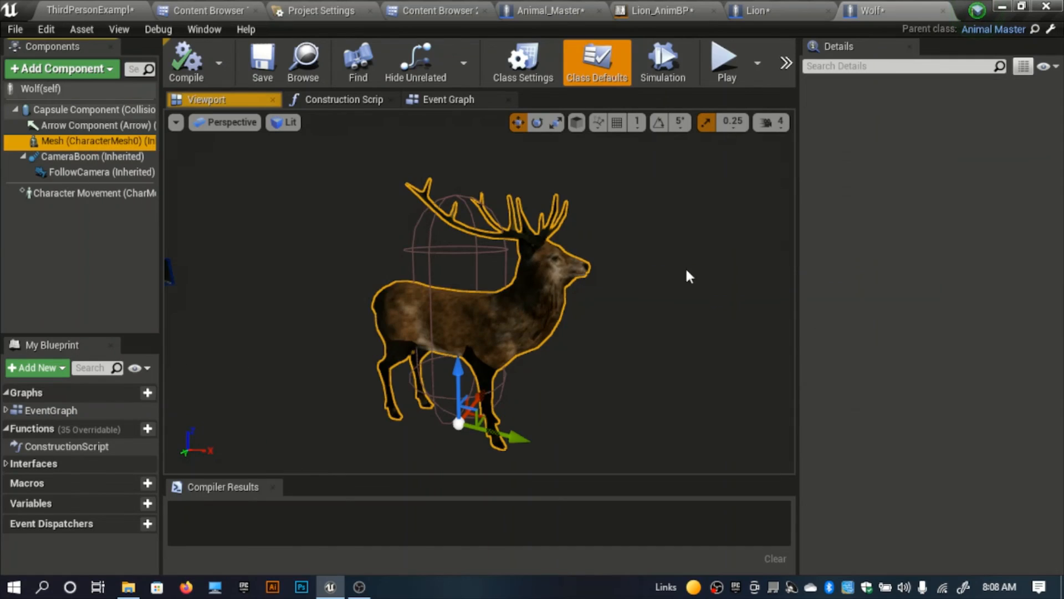
{"action": "left_click", "coordinate": [976, 524]}
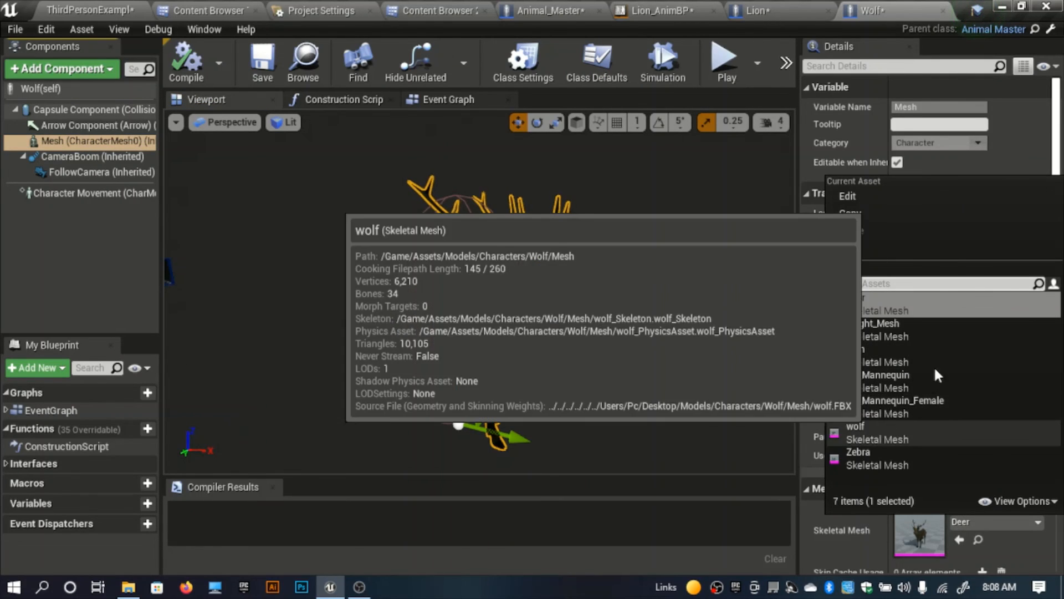
{"action": "left_click", "coordinate": [875, 434]}
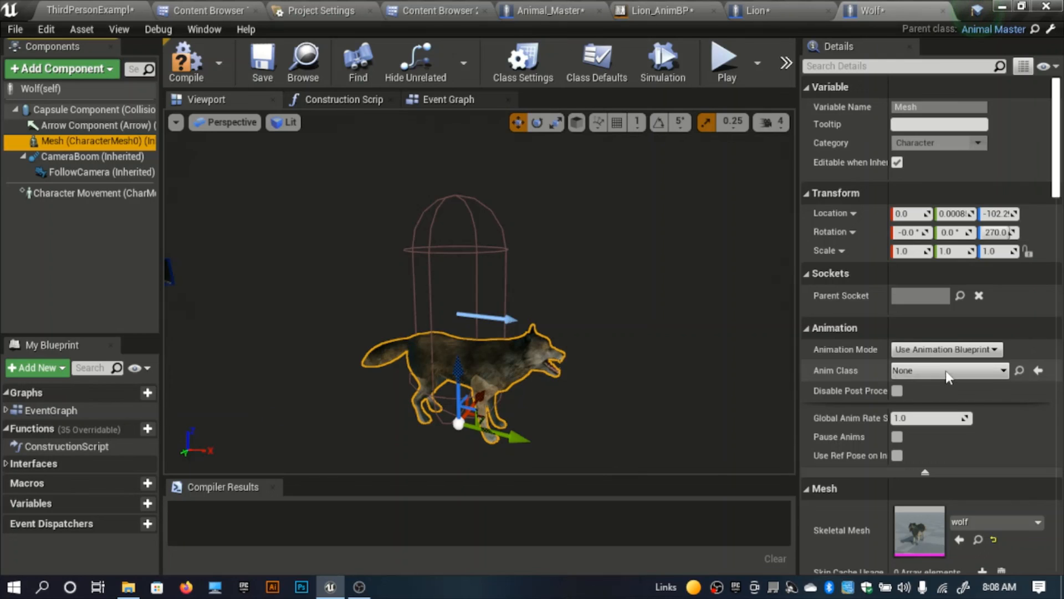
{"action": "left_click", "coordinate": [946, 370]}
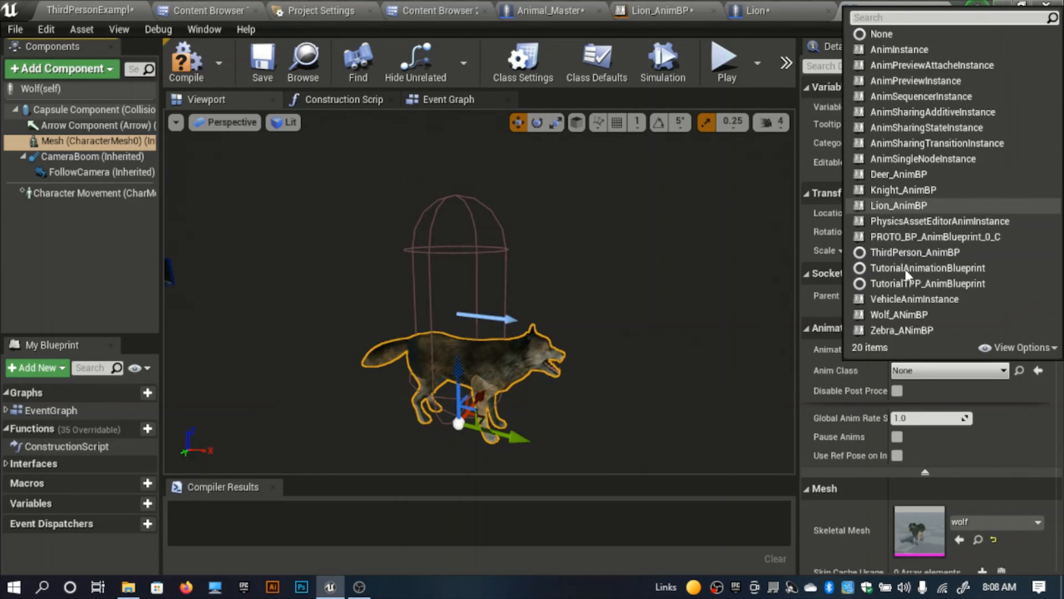
{"action": "left_click", "coordinate": [904, 315]}
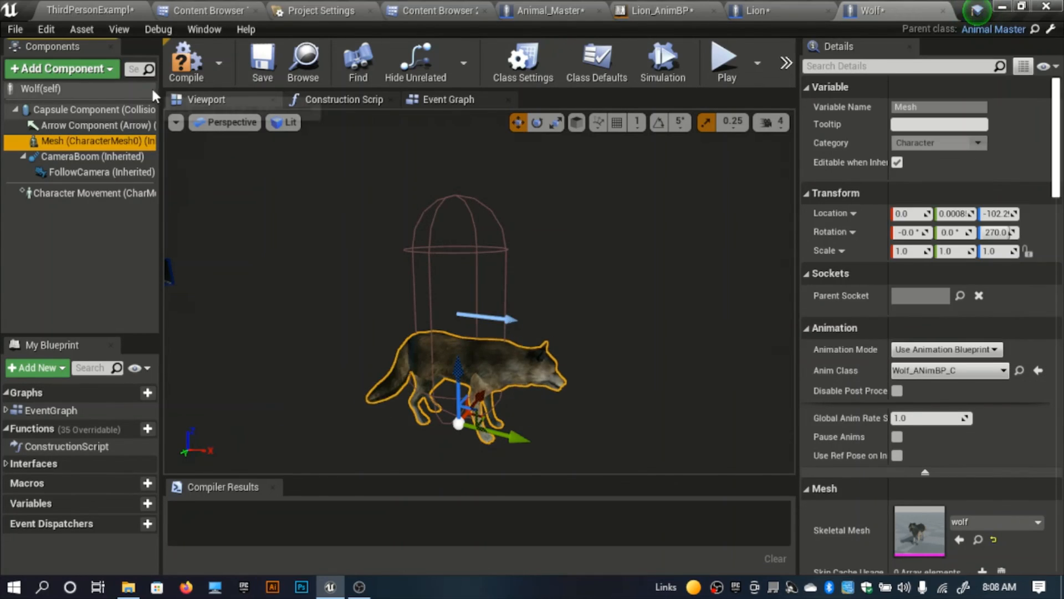
{"action": "left_click", "coordinate": [197, 67]}
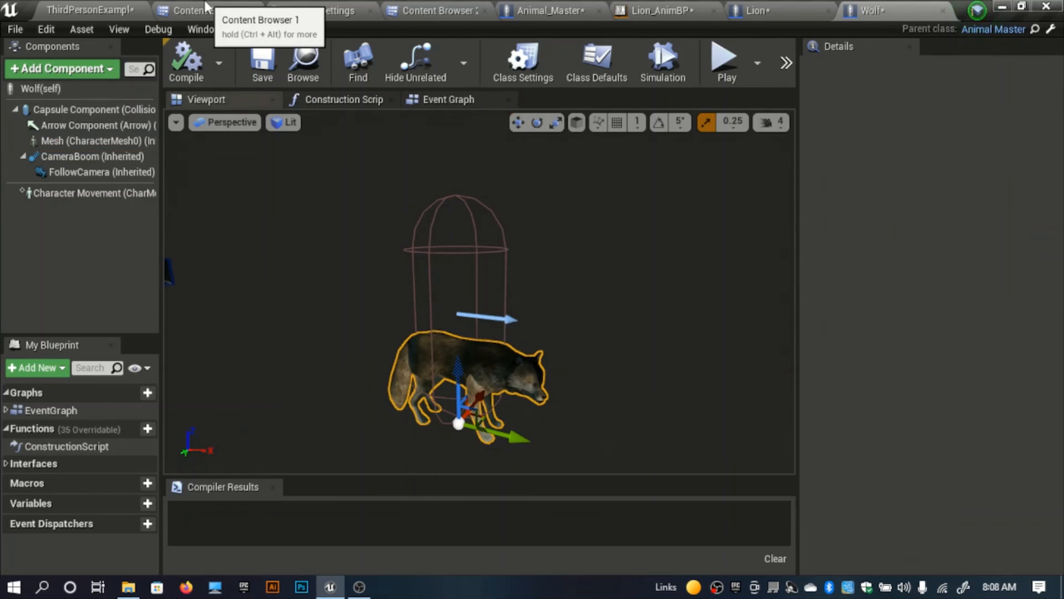
Step: In the Zebra blueprint, give the Mesh component the Zebra skeletal mesh and the Zebra_ANimBP Anim Class, and compile
{"action": "left_click", "coordinate": [212, 10]}
{"action": "left_click", "coordinate": [447, 10]}
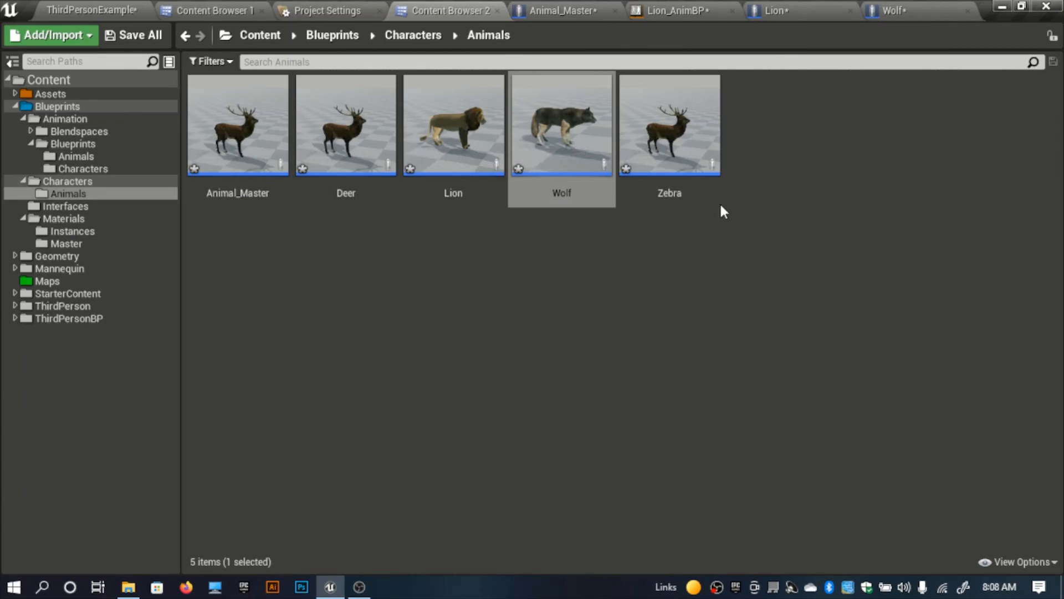
{"action": "double_click", "coordinate": [686, 156]}
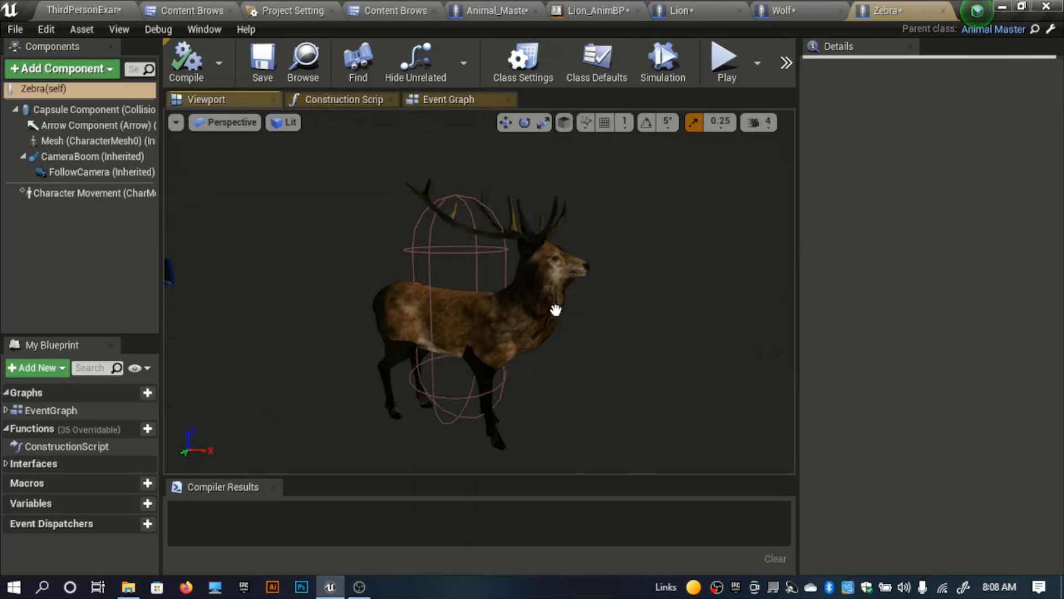
{"action": "left_click", "coordinate": [54, 141]}
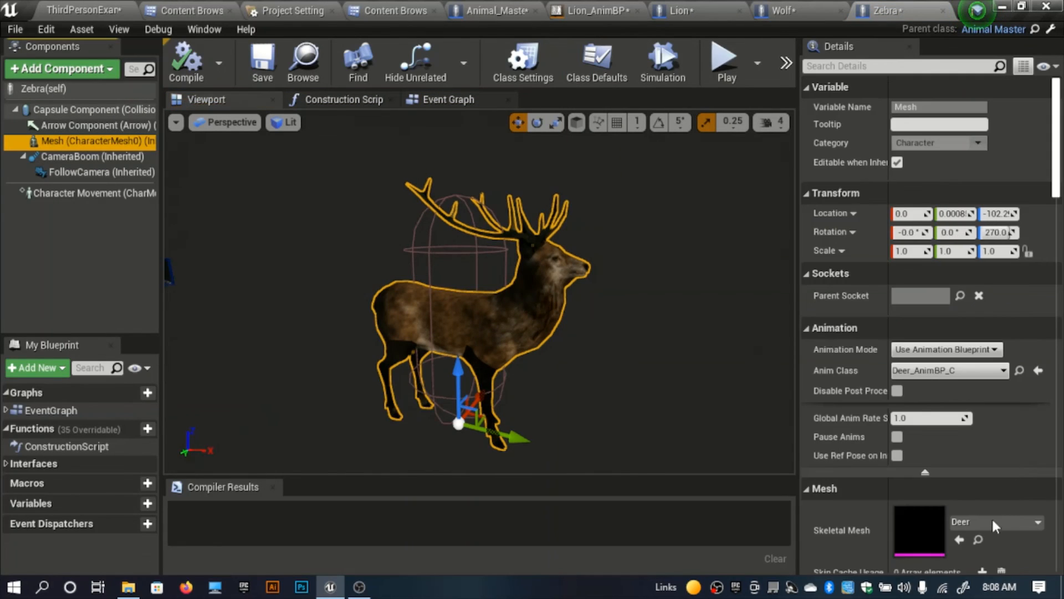
{"action": "left_click", "coordinate": [1009, 522]}
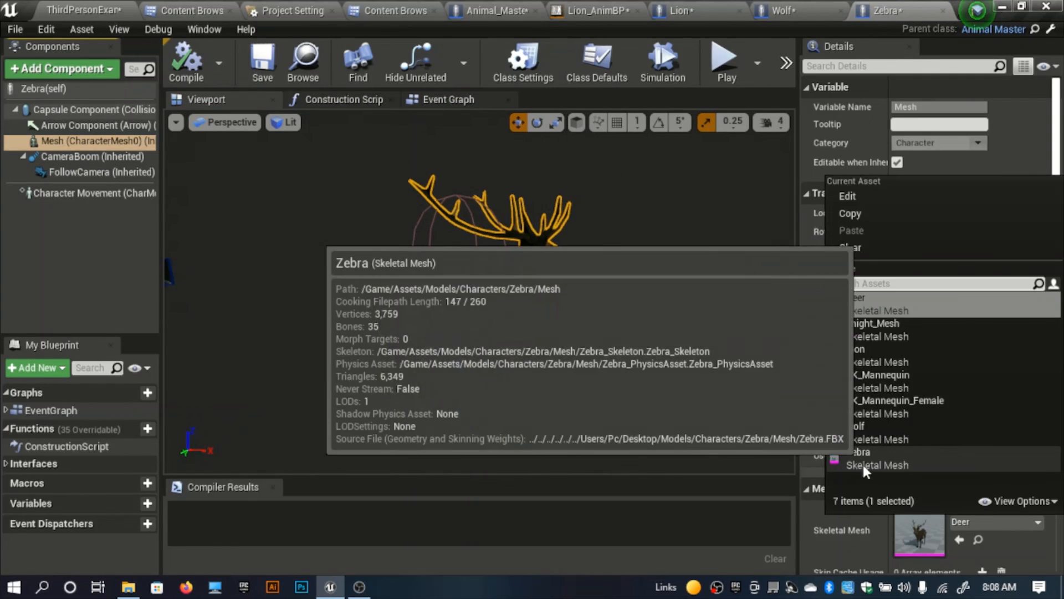
{"action": "left_click", "coordinate": [864, 460]}
{"action": "left_click", "coordinate": [950, 371]}
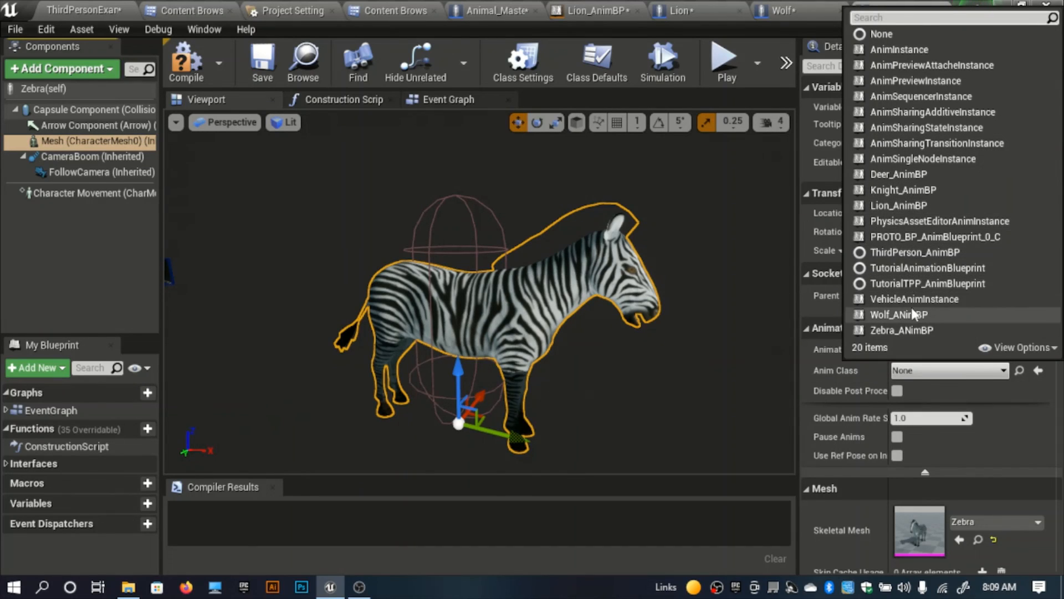
{"action": "left_click", "coordinate": [895, 330]}
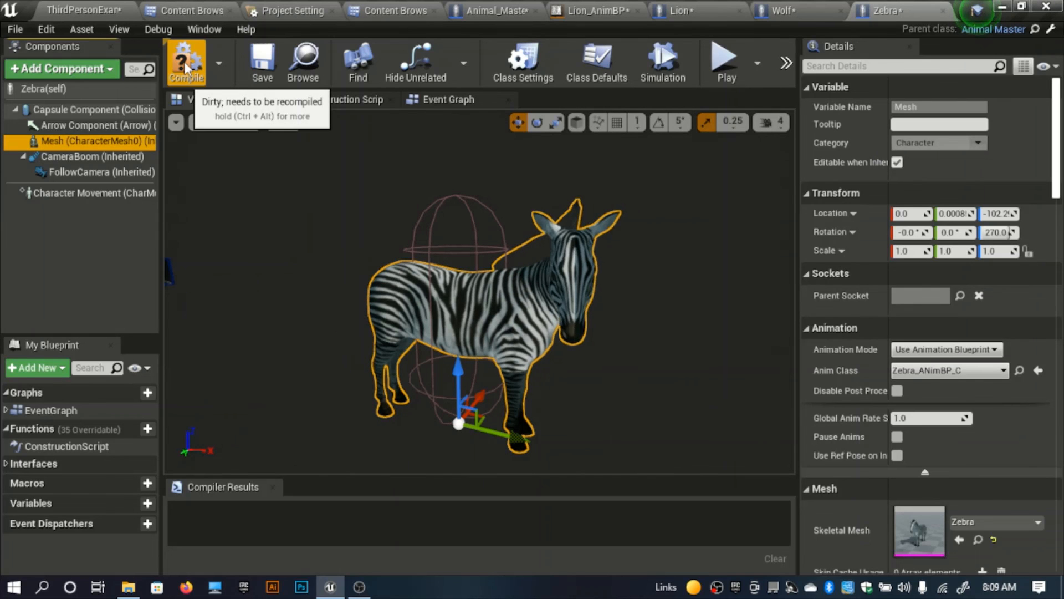
{"action": "left_click", "coordinate": [458, 182]}
{"action": "left_click", "coordinate": [186, 62]}
Step: Close the open animal character blueprint editors and the Lion_AnimBP editor
{"action": "left_click", "coordinate": [83, 10]}
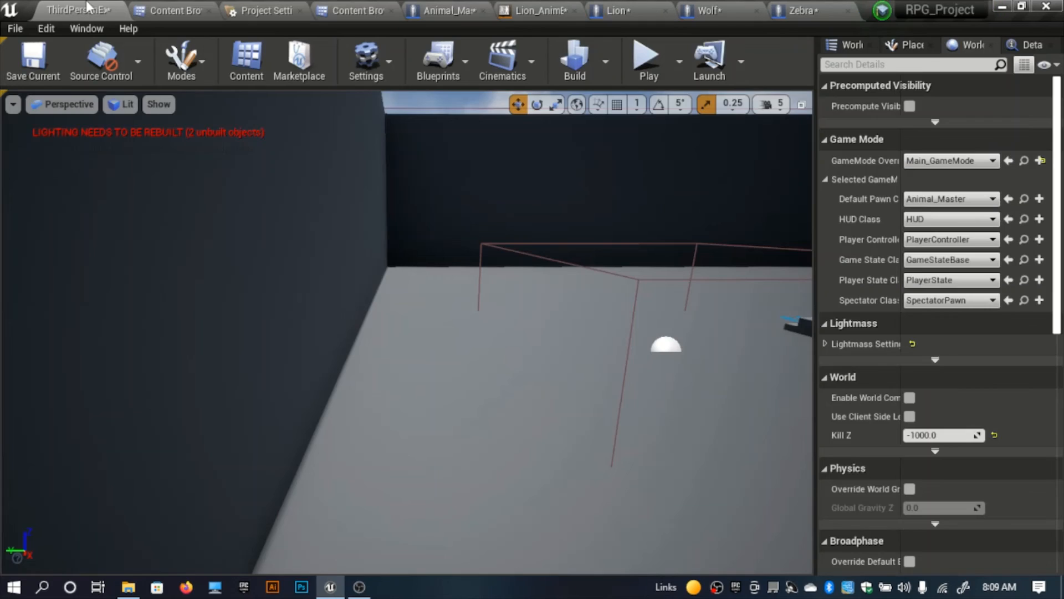
{"action": "left_click", "coordinate": [826, 11]}
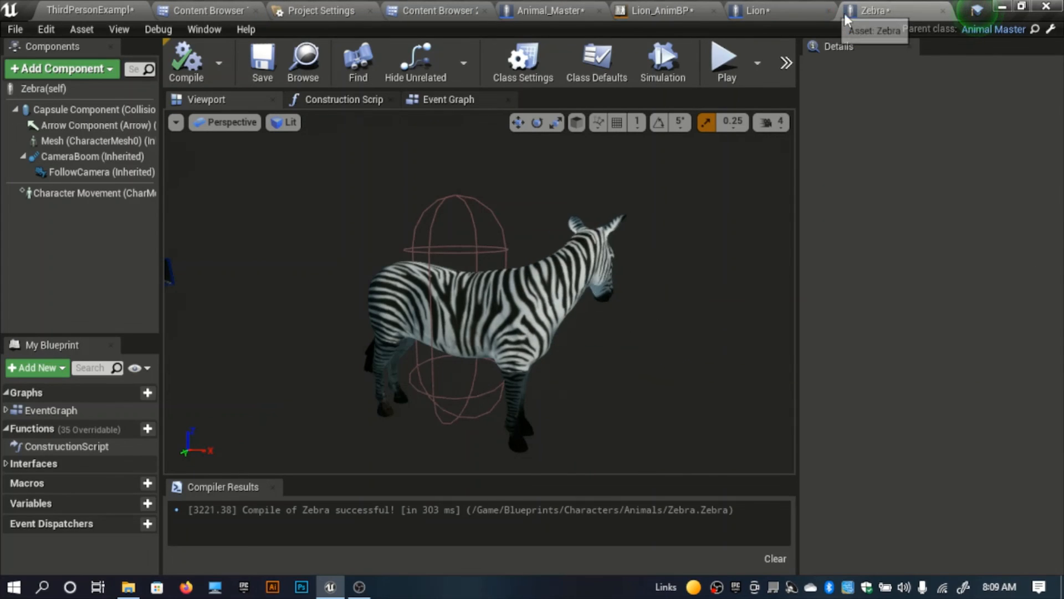
{"action": "left_click", "coordinate": [941, 12]}
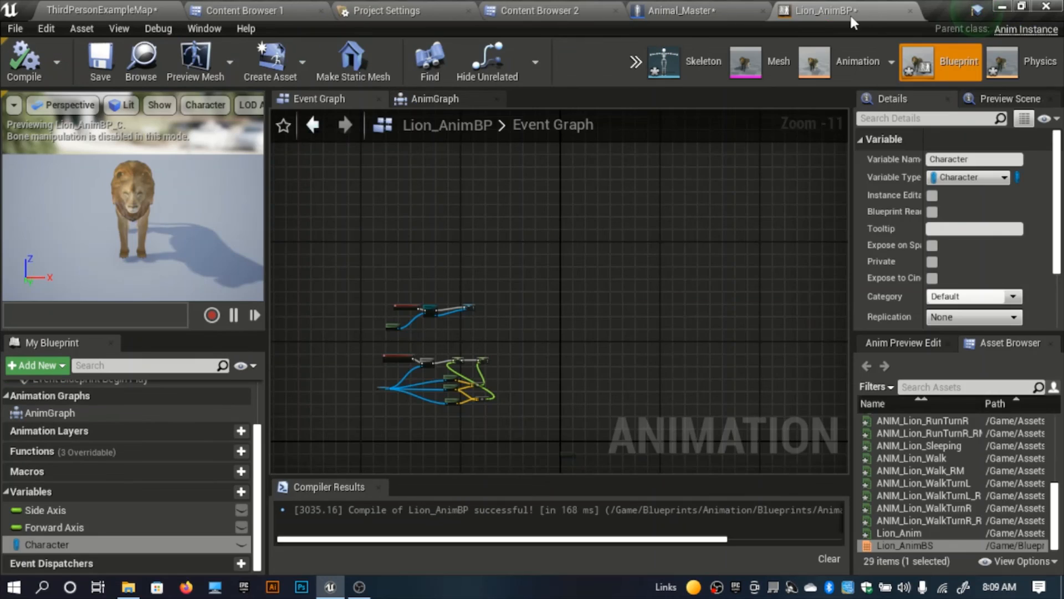
{"action": "left_click", "coordinate": [910, 11]}
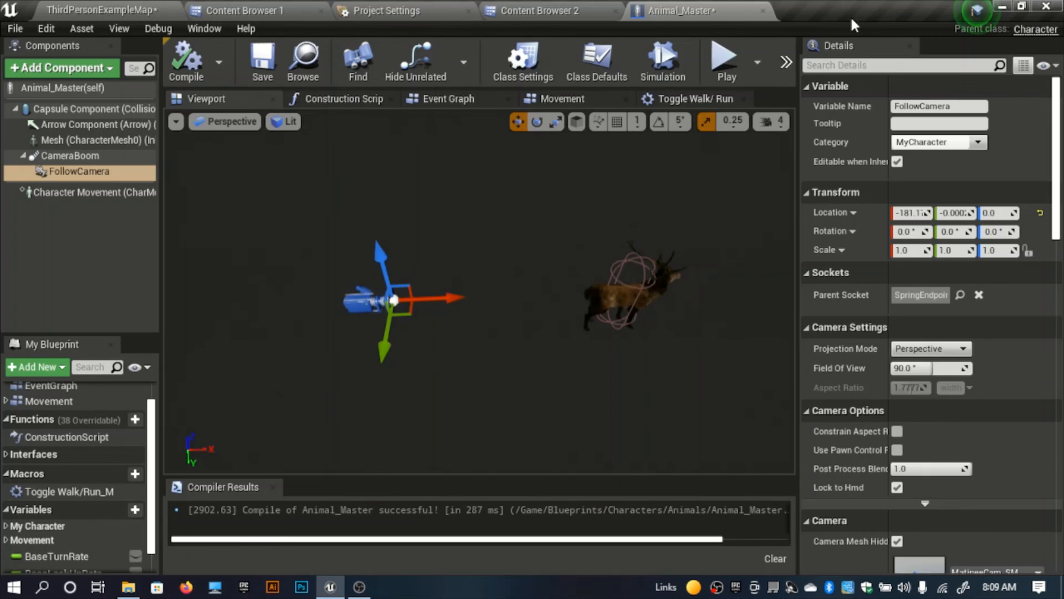
{"action": "left_click", "coordinate": [763, 11]}
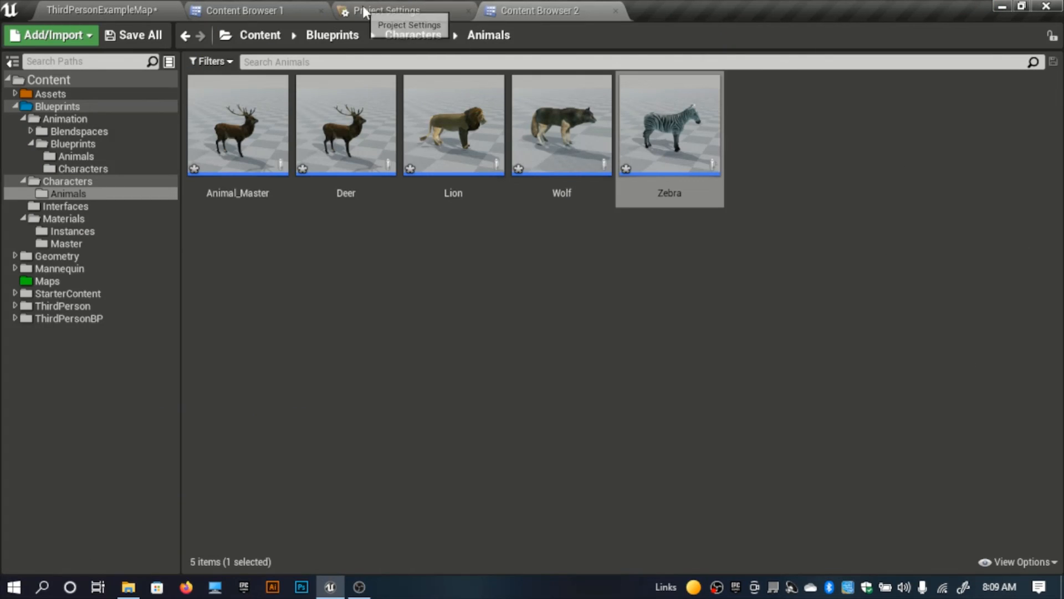
Step: Reorder Project Settings behind Content Browser 2 and collapse the folder trees of both content browsers to the Content root
{"action": "left_click_drag", "start_coordinate": [362, 8], "coordinate": [574, 2]}
{"action": "left_click", "coordinate": [394, 12]}
{"action": "left_click", "coordinate": [244, 10]}
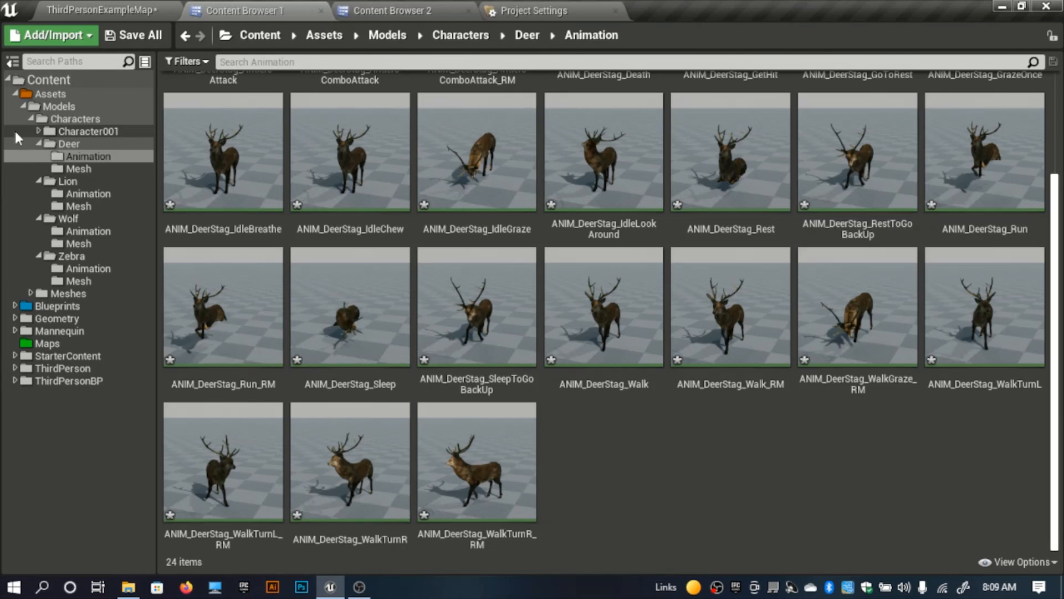
{"action": "left_click", "coordinate": [22, 80]}
{"action": "left_click", "coordinate": [14, 94]}
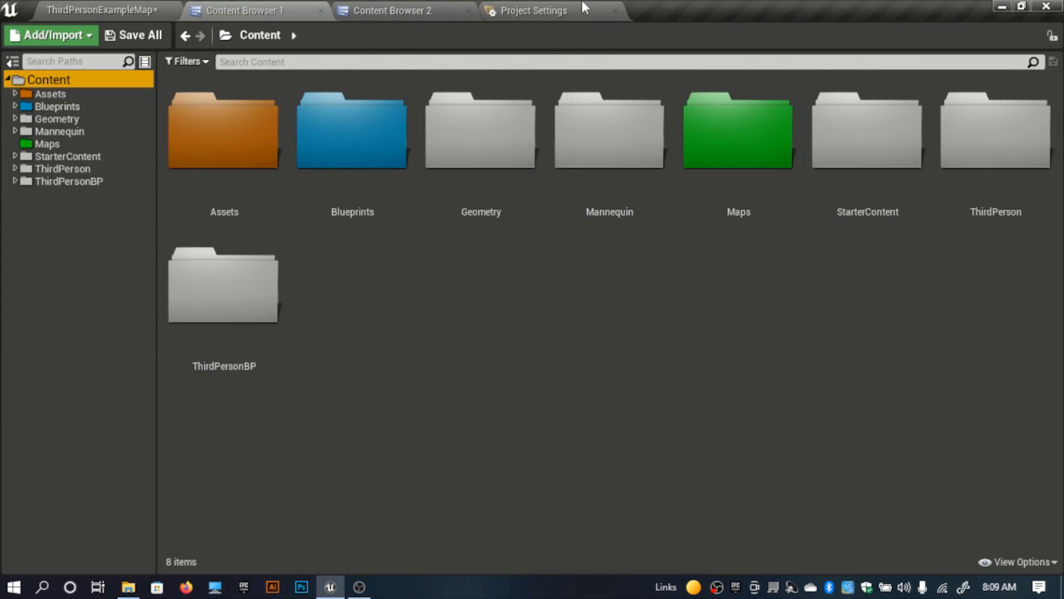
{"action": "left_click", "coordinate": [406, 7]}
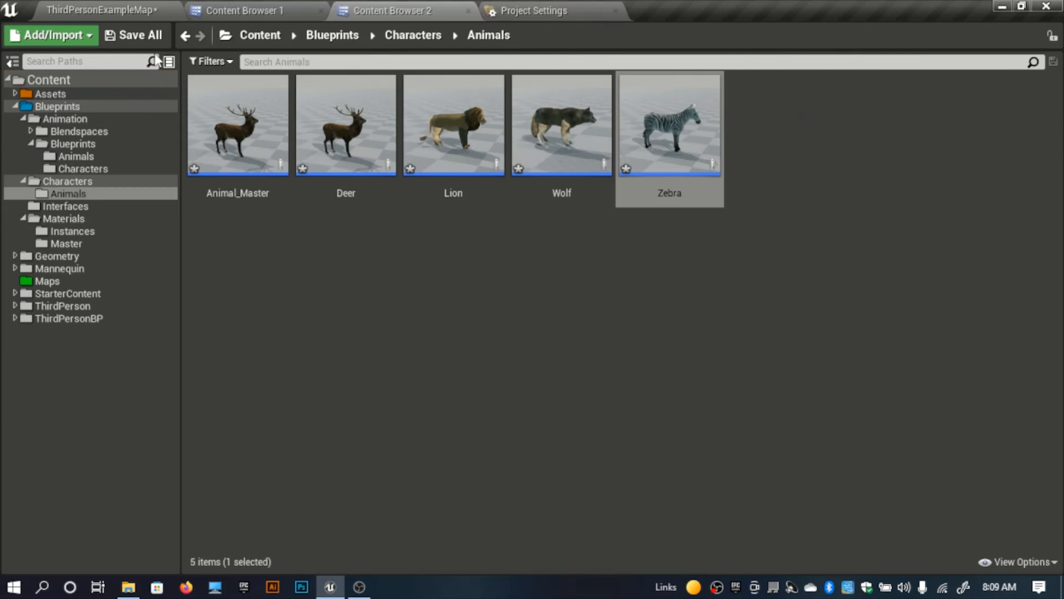
{"action": "left_click", "coordinate": [48, 80]}
{"action": "left_click", "coordinate": [15, 106]}
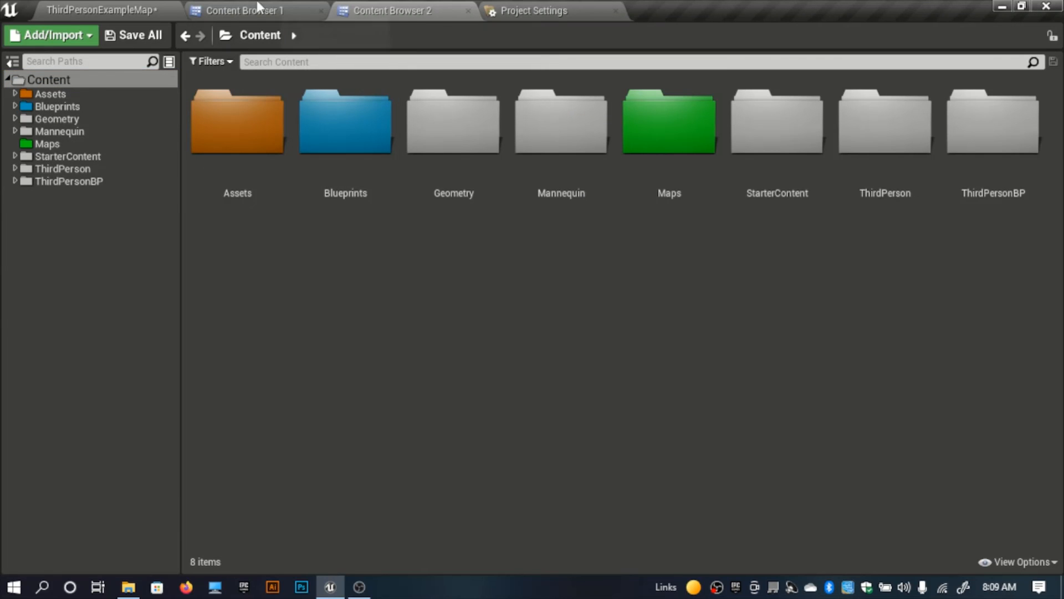
{"action": "left_click", "coordinate": [257, 6]}
Step: Set the level's Default Pawn Class to Deer and play-test the deer moving through the level
{"action": "left_click", "coordinate": [107, 7]}
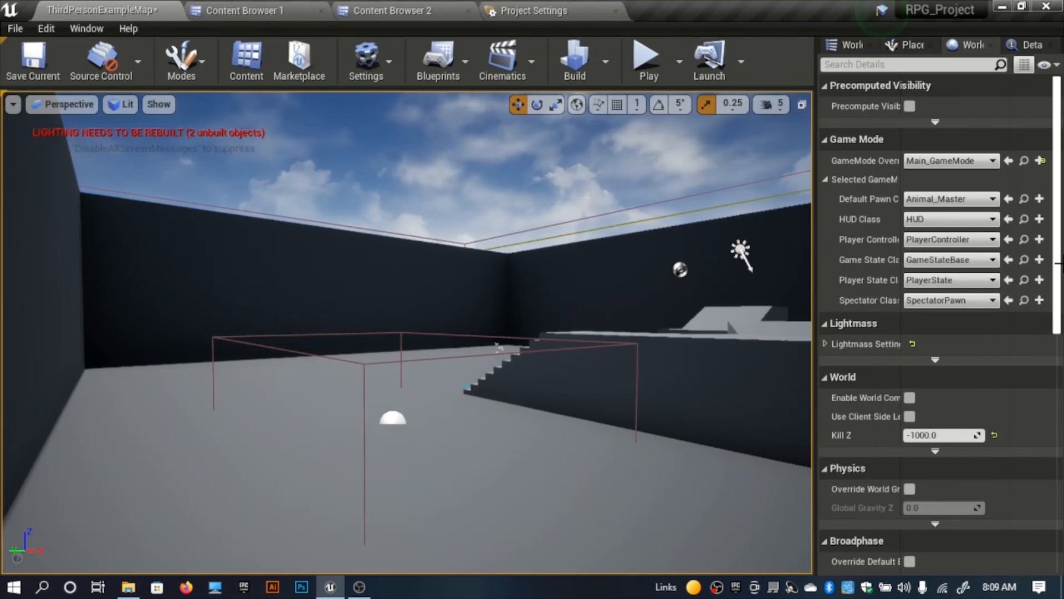
{"action": "left_click", "coordinate": [949, 199]}
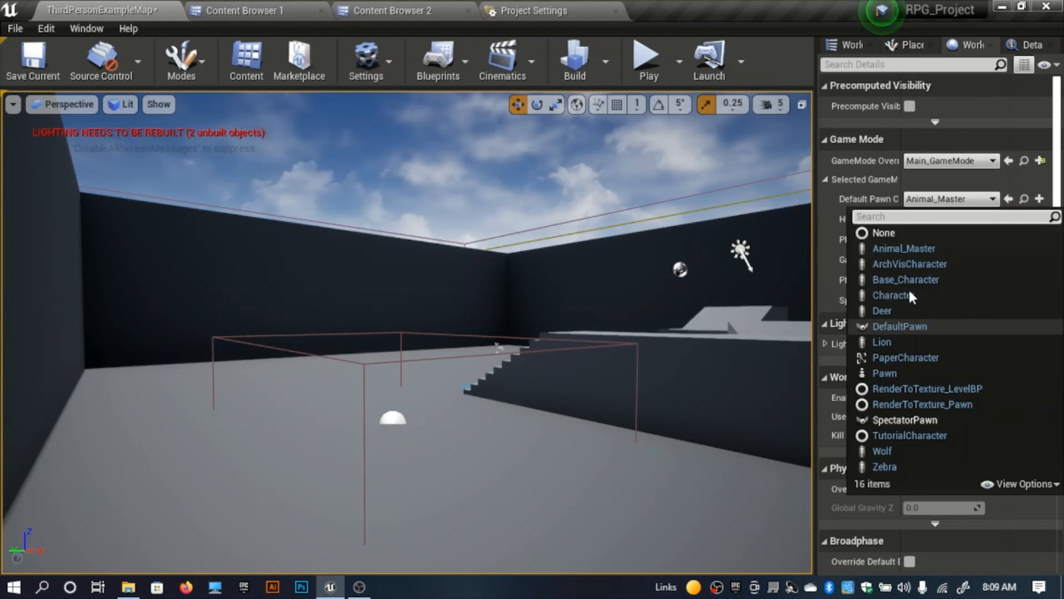
{"action": "left_click", "coordinate": [888, 311]}
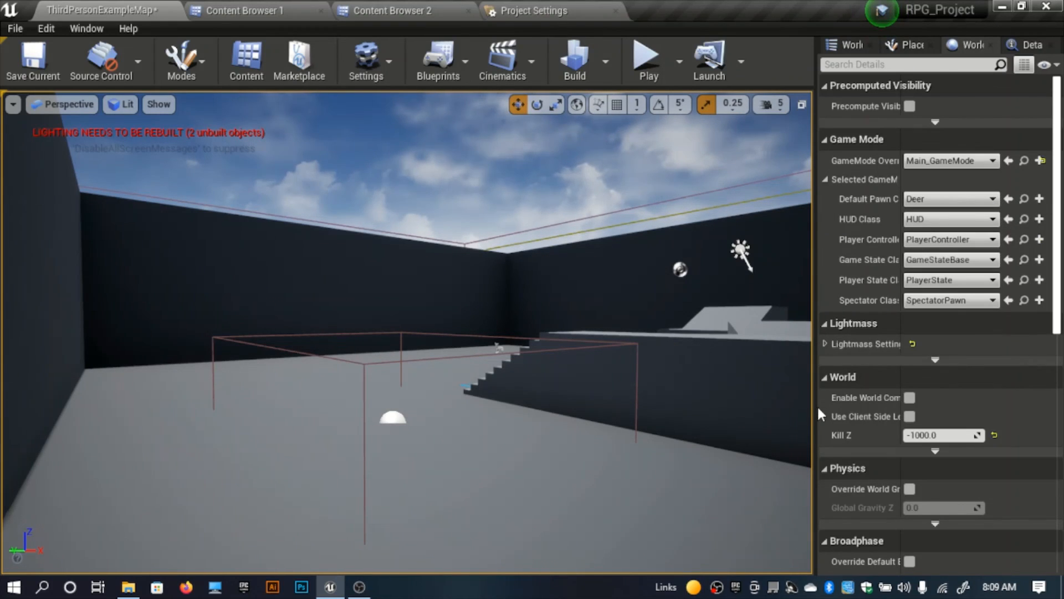
{"action": "key", "text": "alt+p"}
{"action": "key", "text": "w"}
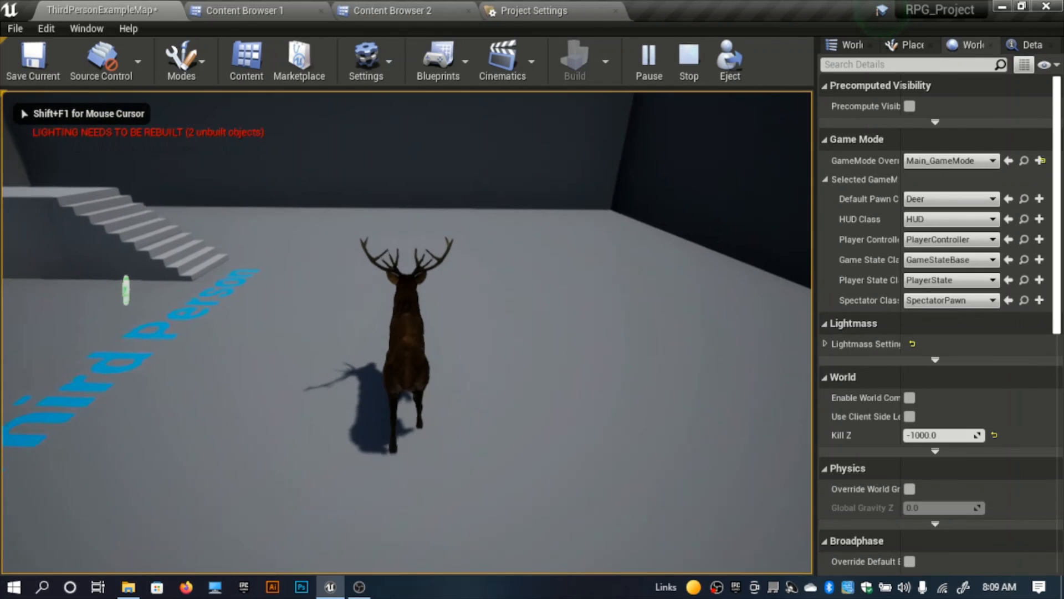
{"action": "key", "text": "w"}
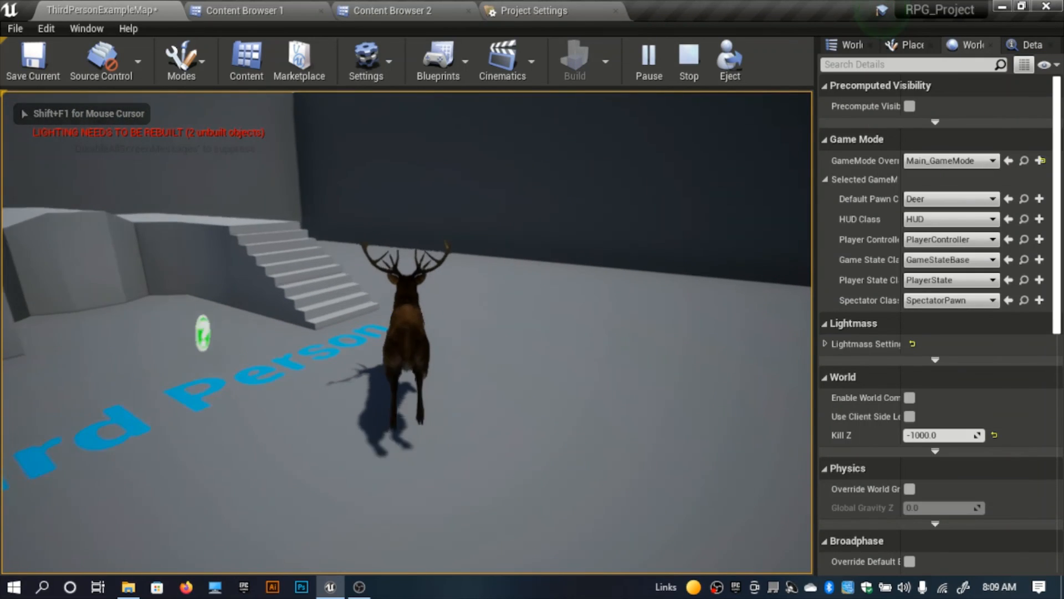
{"action": "key", "text": "w"}
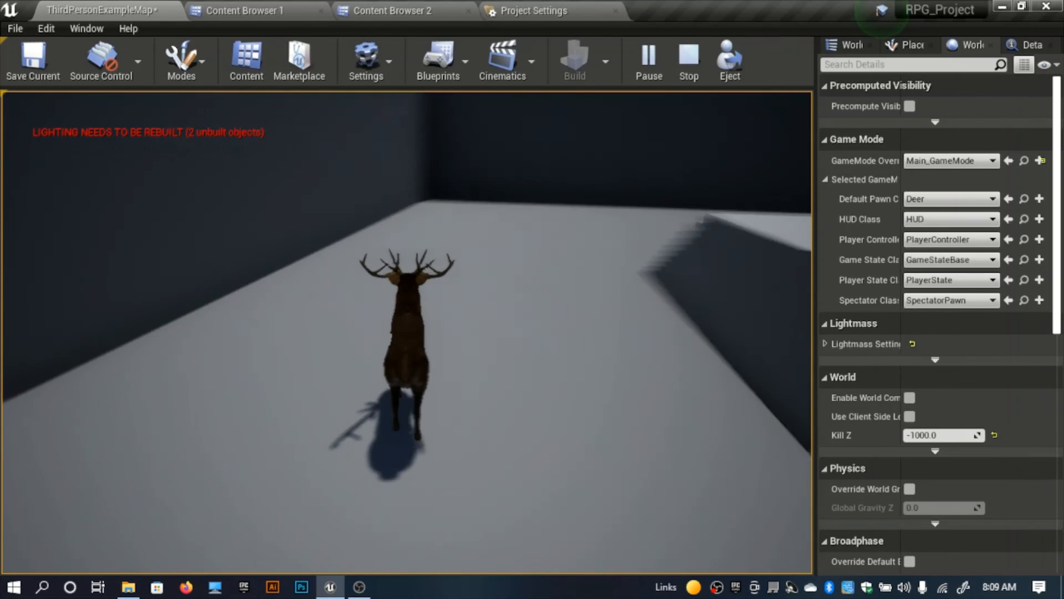
{"action": "key", "text": "Escape"}
Step: Set the level's Default Pawn Class to Lion and play-test the lion moving through the level
{"action": "left_click", "coordinate": [991, 200]}
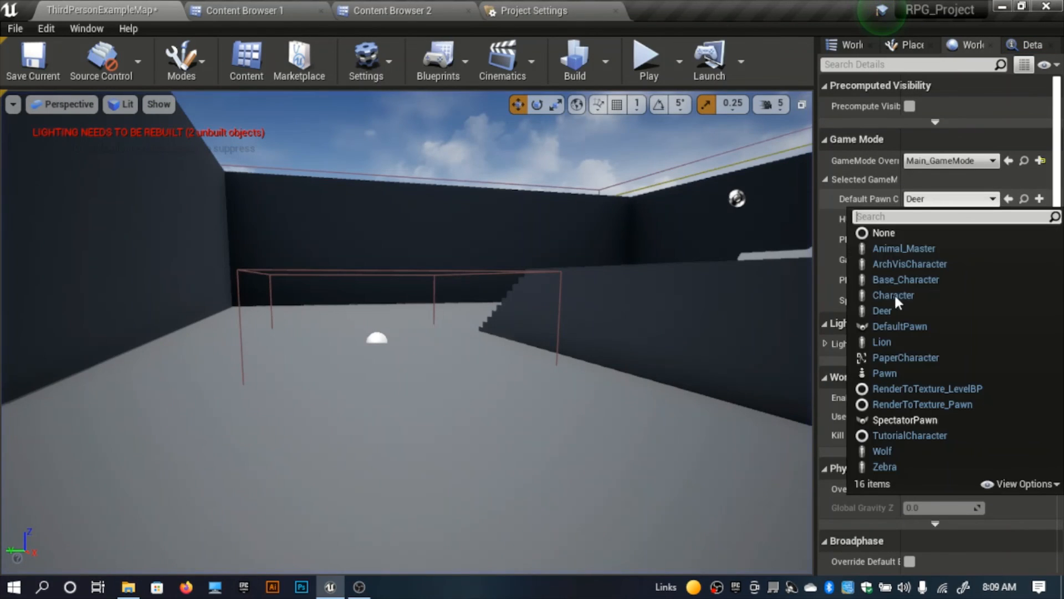
{"action": "left_click", "coordinate": [900, 342]}
{"action": "key", "text": "alt+p"}
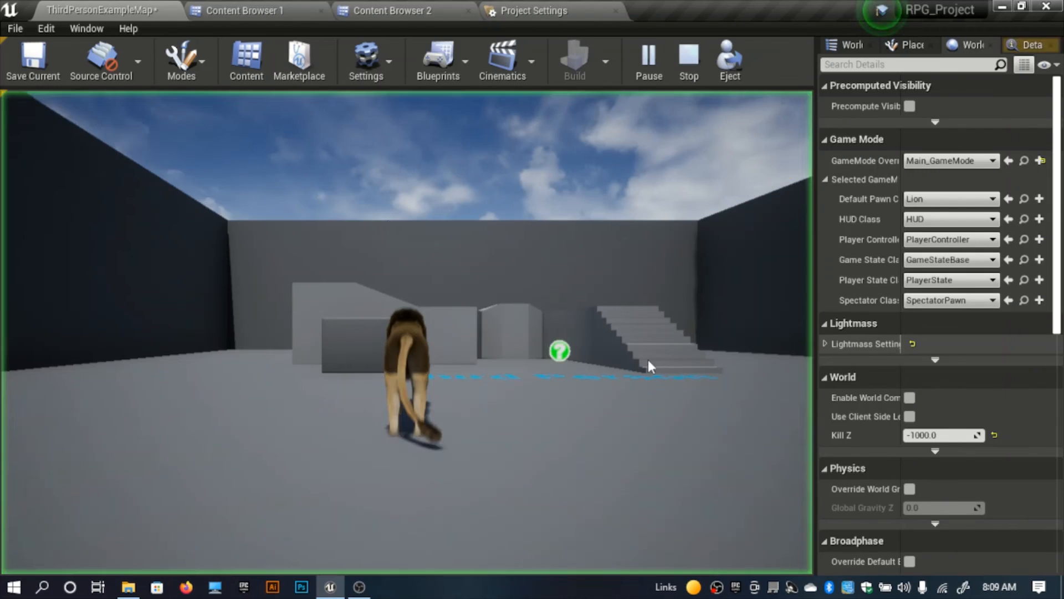
{"action": "key", "text": "w"}
{"action": "key", "text": "w"}
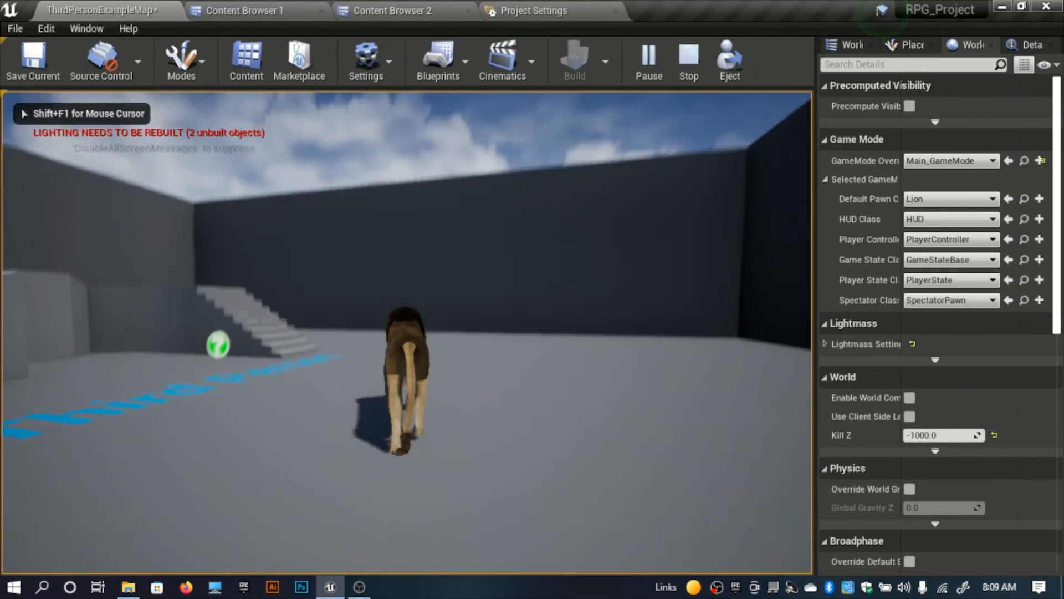
{"action": "key", "text": "w"}
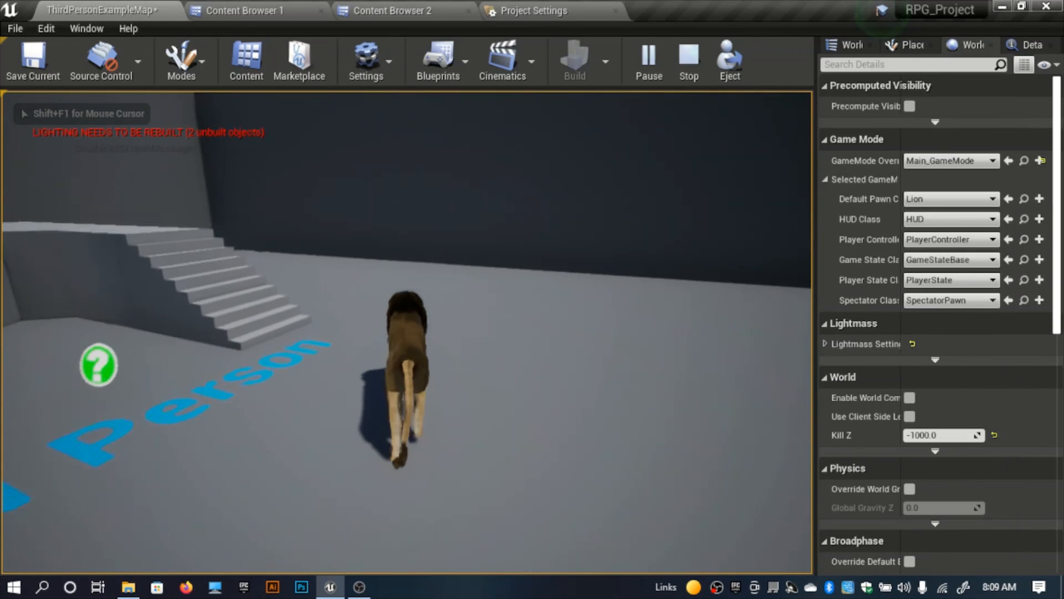
{"action": "key", "text": "w"}
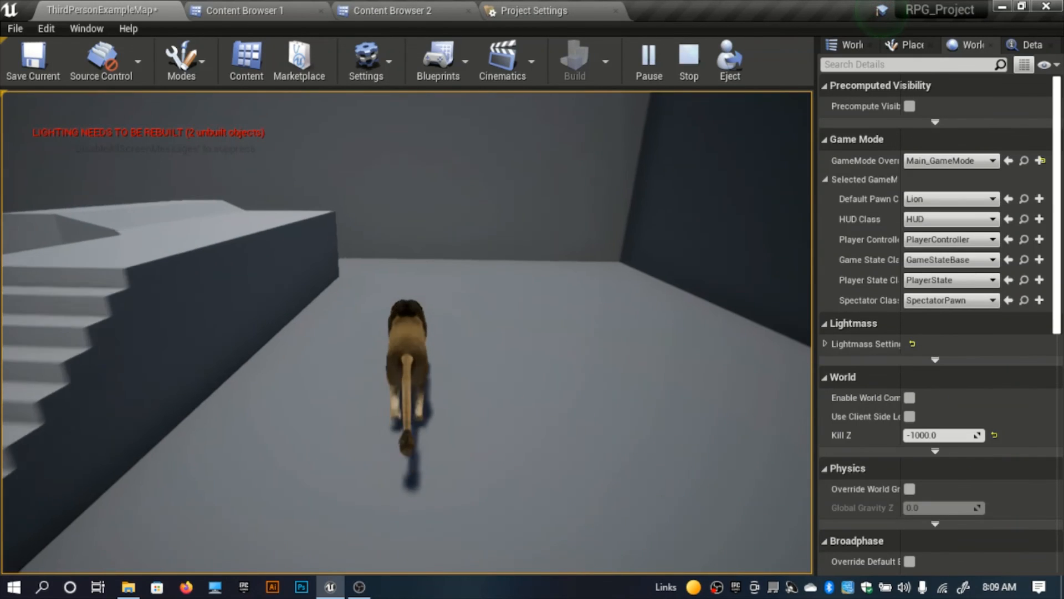
{"action": "key", "text": "w"}
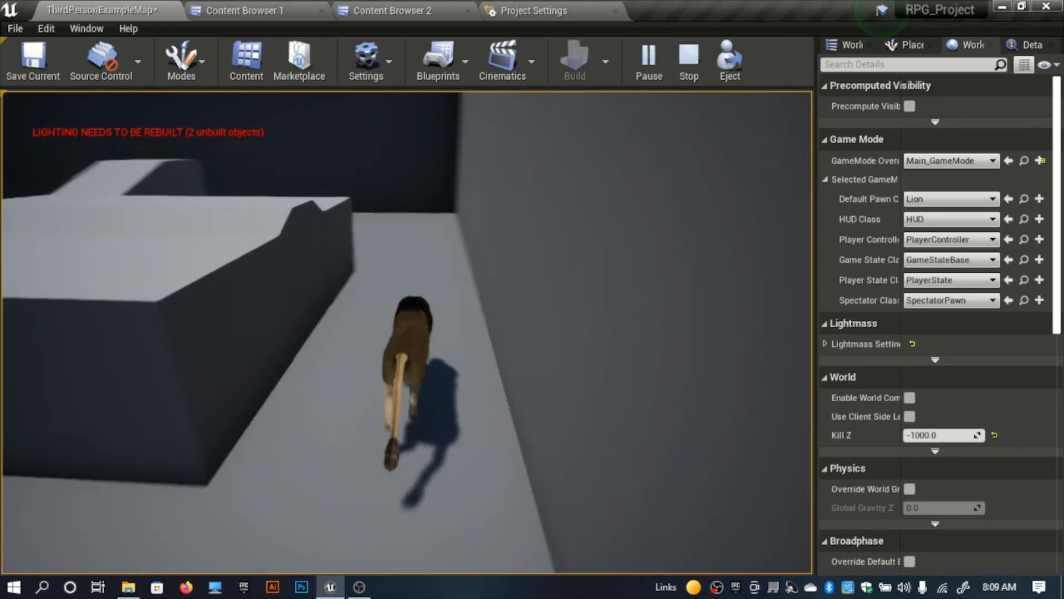
{"action": "key", "text": "w"}
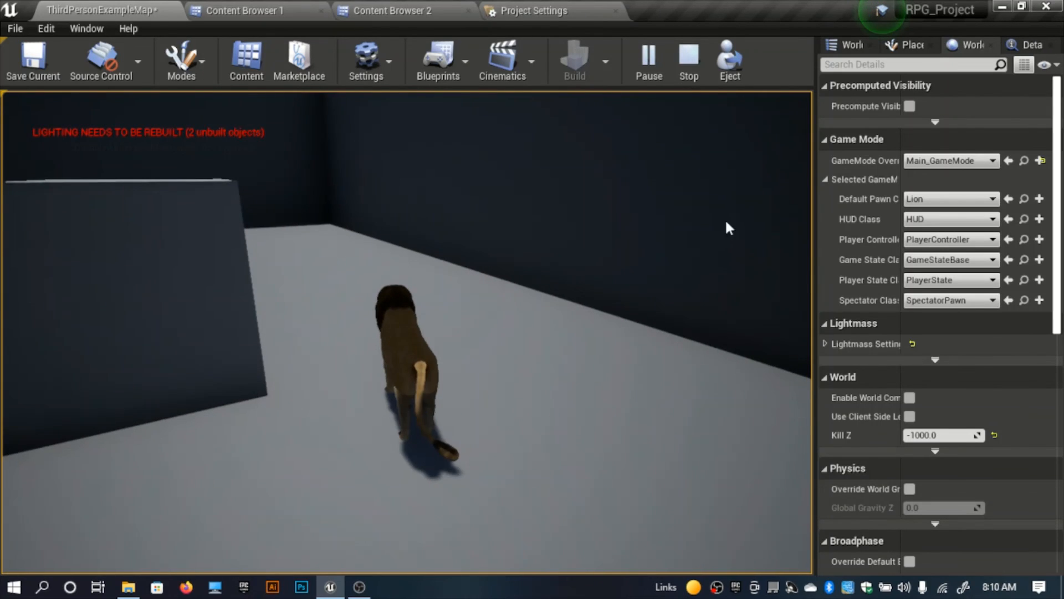
{"action": "key", "text": "Escape"}
Step: Set the level's Default Pawn Class to Wolf
{"action": "left_click", "coordinate": [949, 198]}
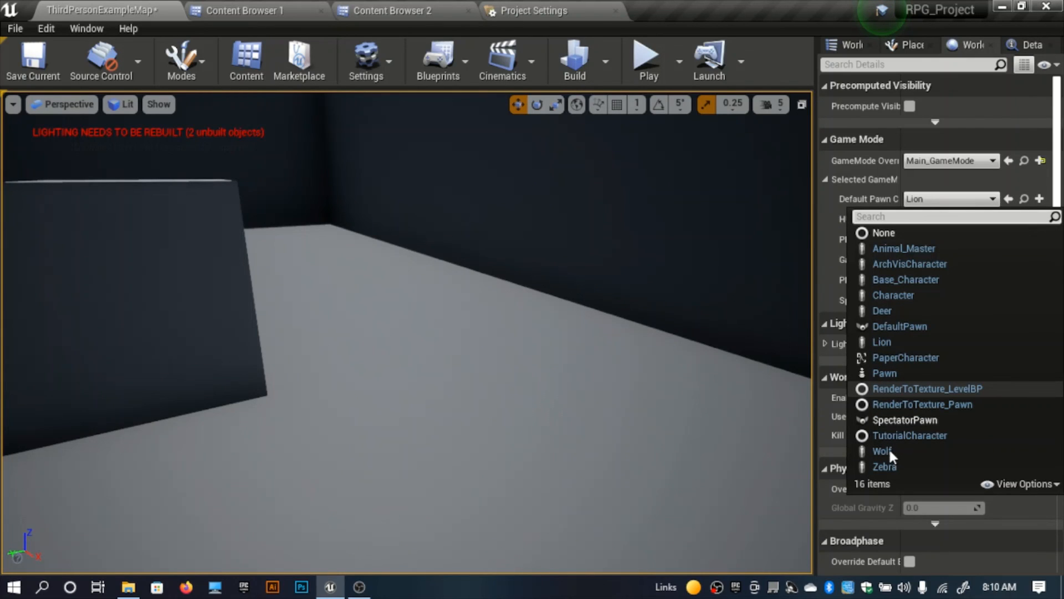
{"action": "left_click", "coordinate": [920, 404]}
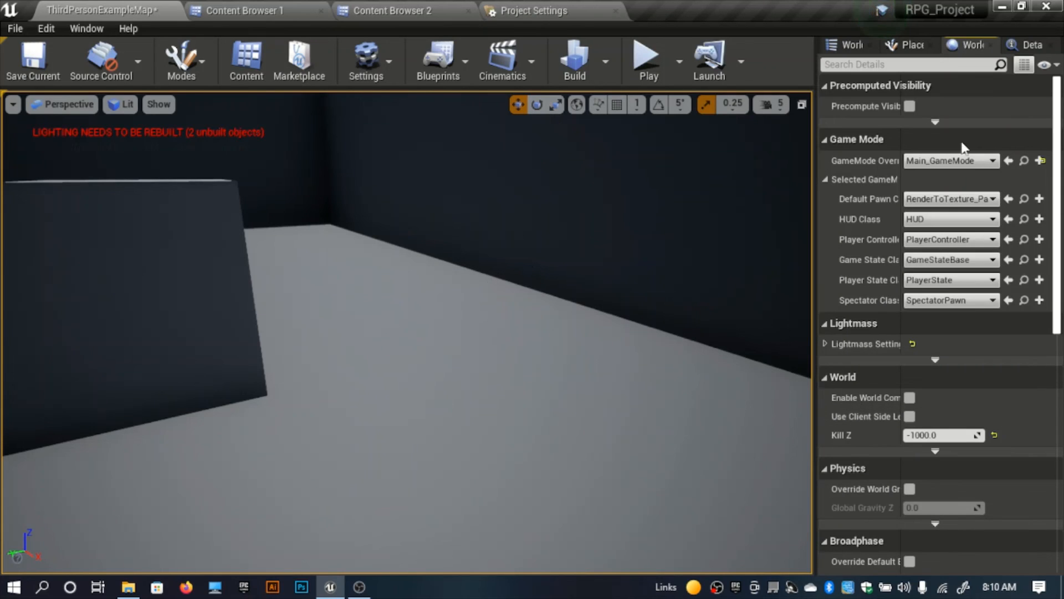
{"action": "left_click", "coordinate": [946, 200]}
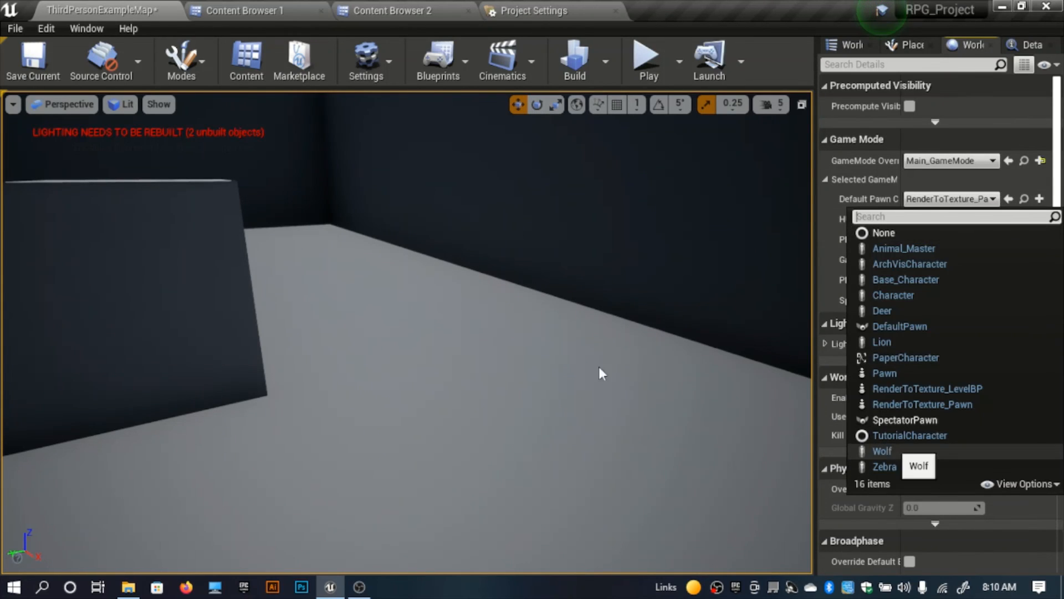
{"action": "left_click", "coordinate": [891, 445]}
{"action": "right_click_drag", "start_coordinate": [451, 321], "coordinate": [435, 308]}
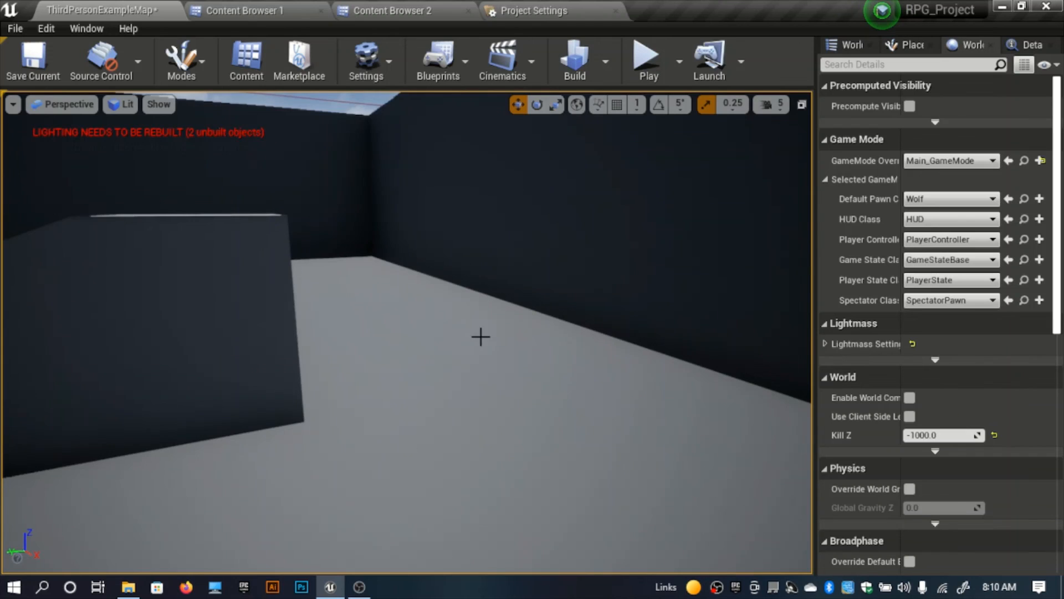
Step: Play-test the wolf moving past the stairs and around the raised structure, and end the session
{"action": "key", "text": "alt+p"}
{"action": "left_click", "coordinate": [480, 337]}
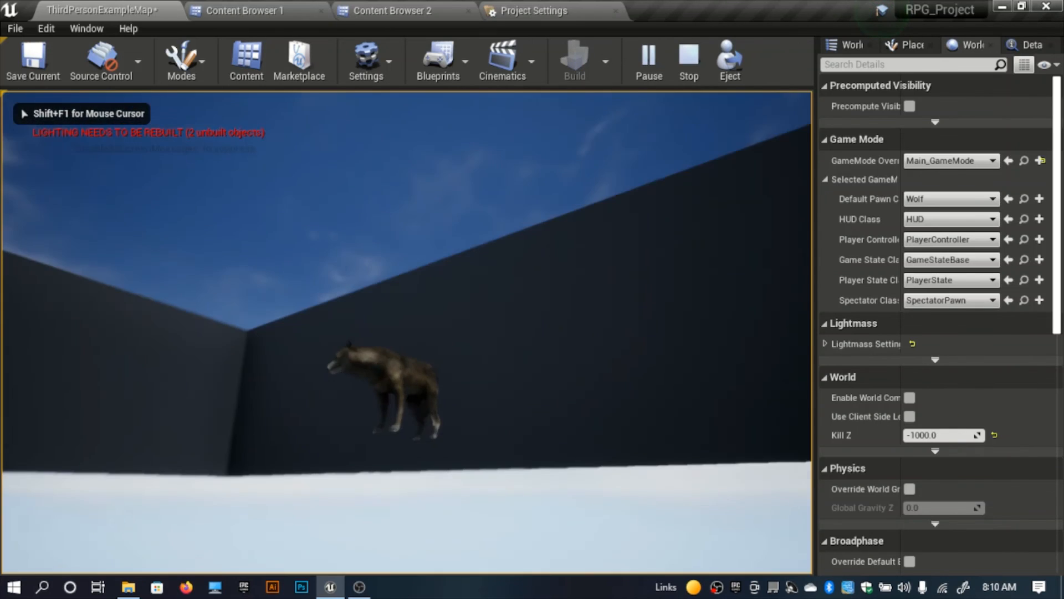
{"action": "key", "text": "w"}
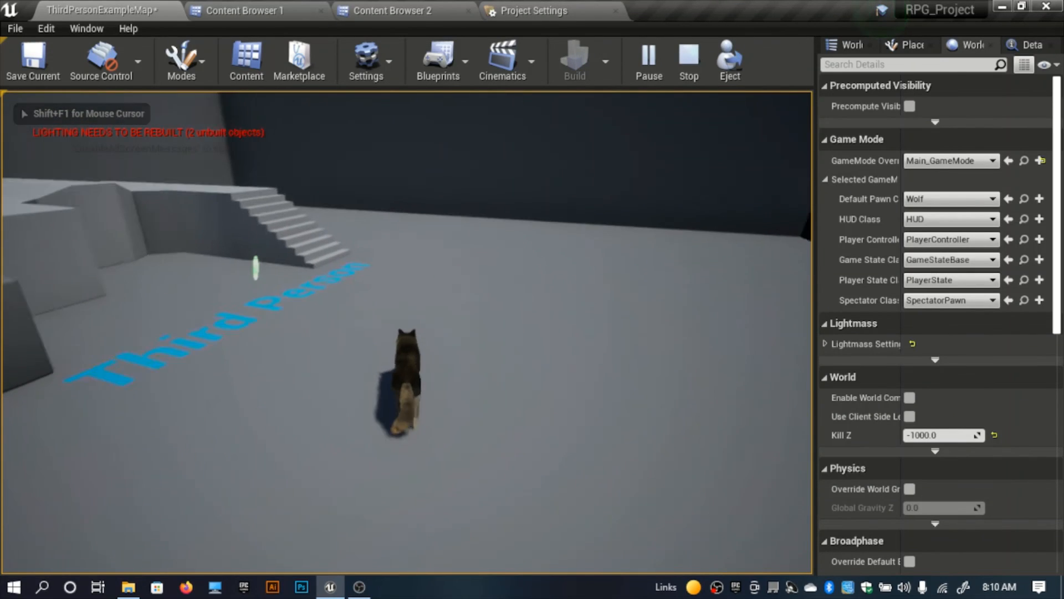
{"action": "key", "text": "w"}
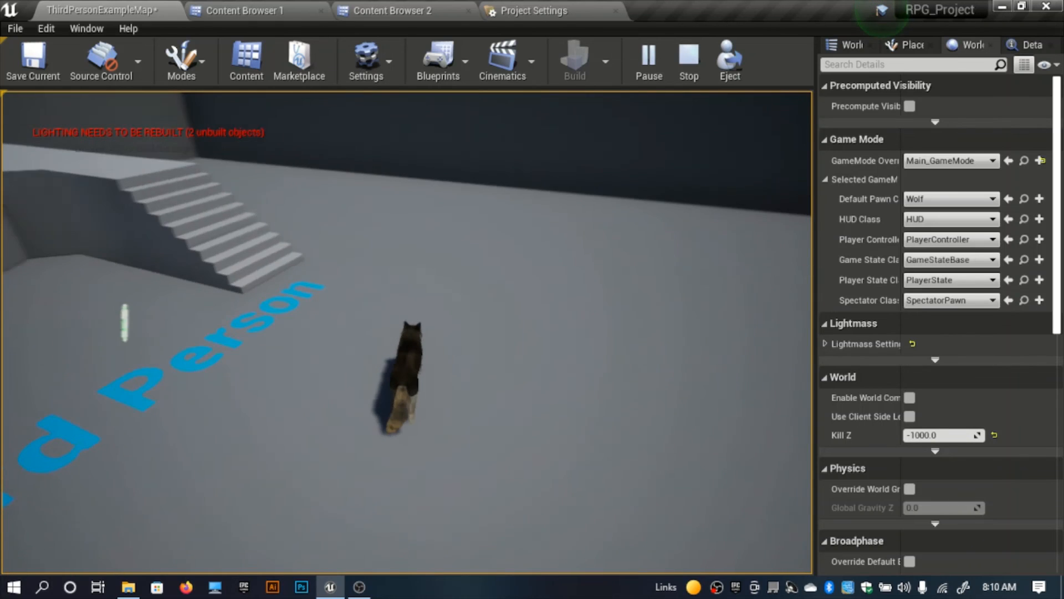
{"action": "key", "text": "w"}
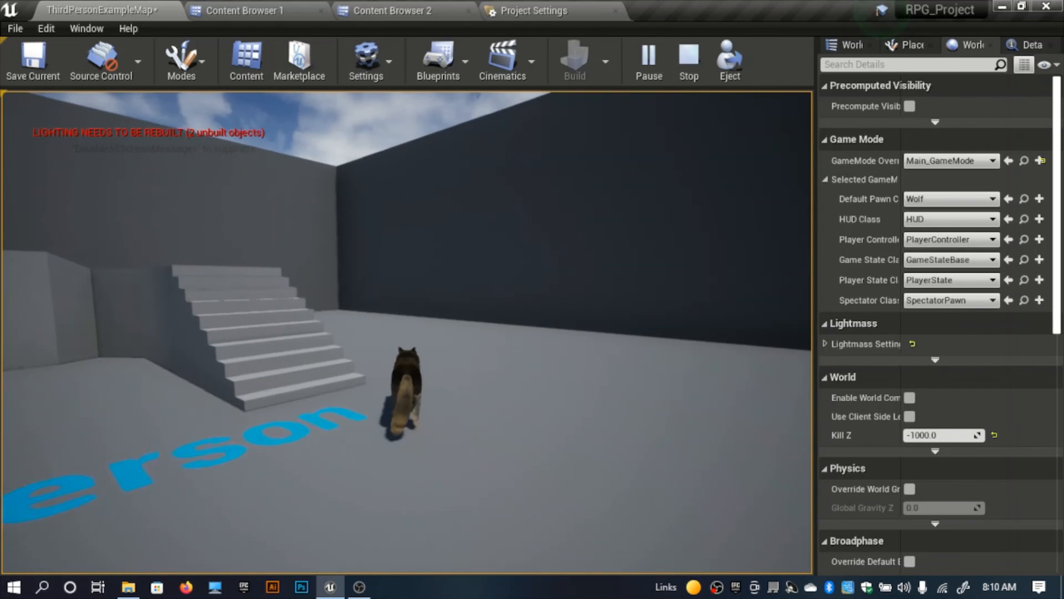
{"action": "key", "text": "w"}
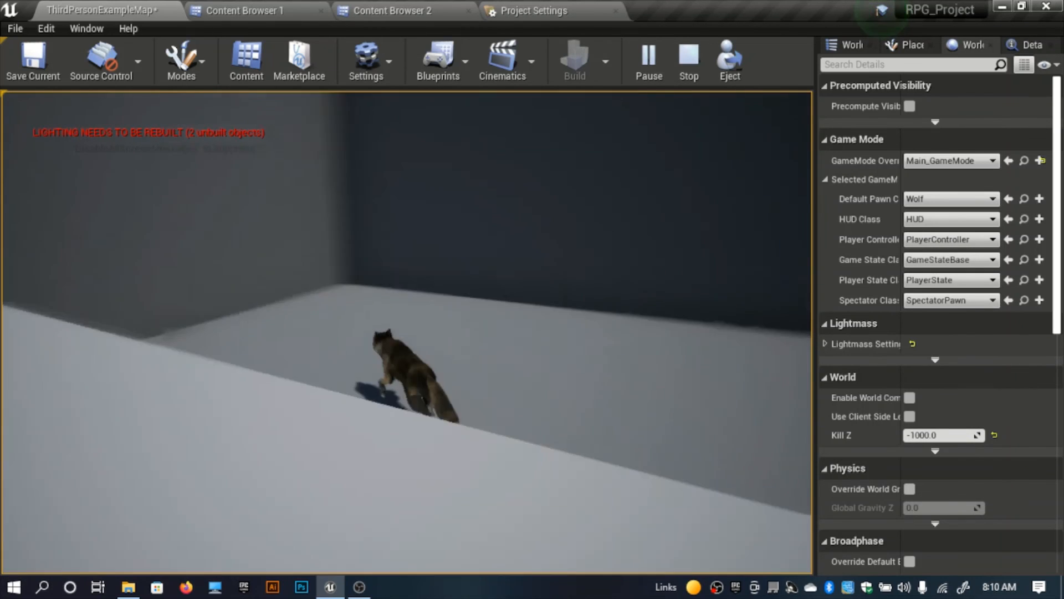
{"action": "key", "text": "w"}
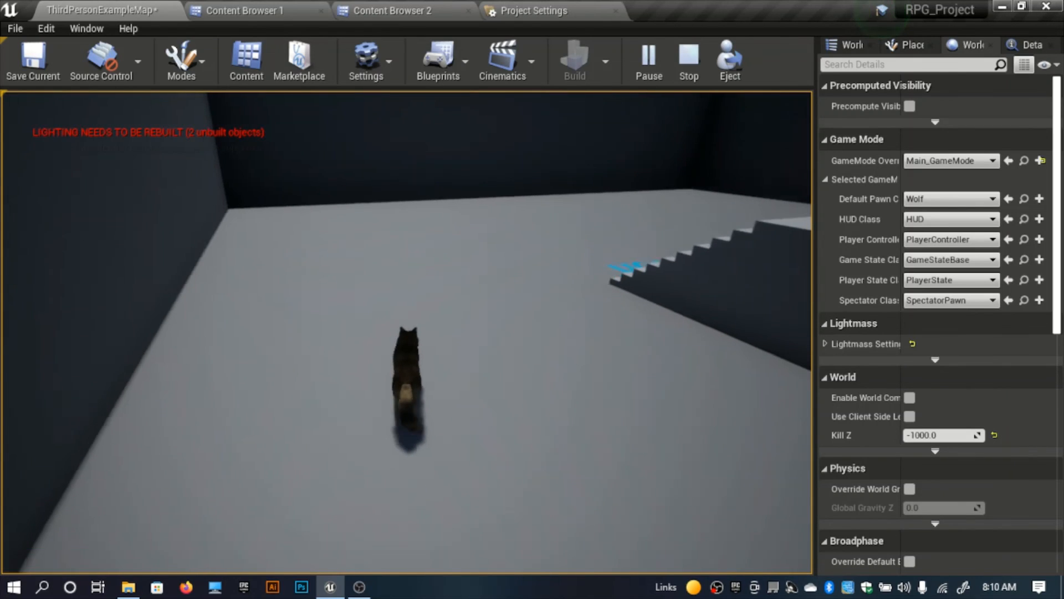
{"action": "key", "text": "Escape"}
Step: Set the level's Default Pawn Class to Zebra and play-test the zebra moving through the level
{"action": "left_click", "coordinate": [965, 199]}
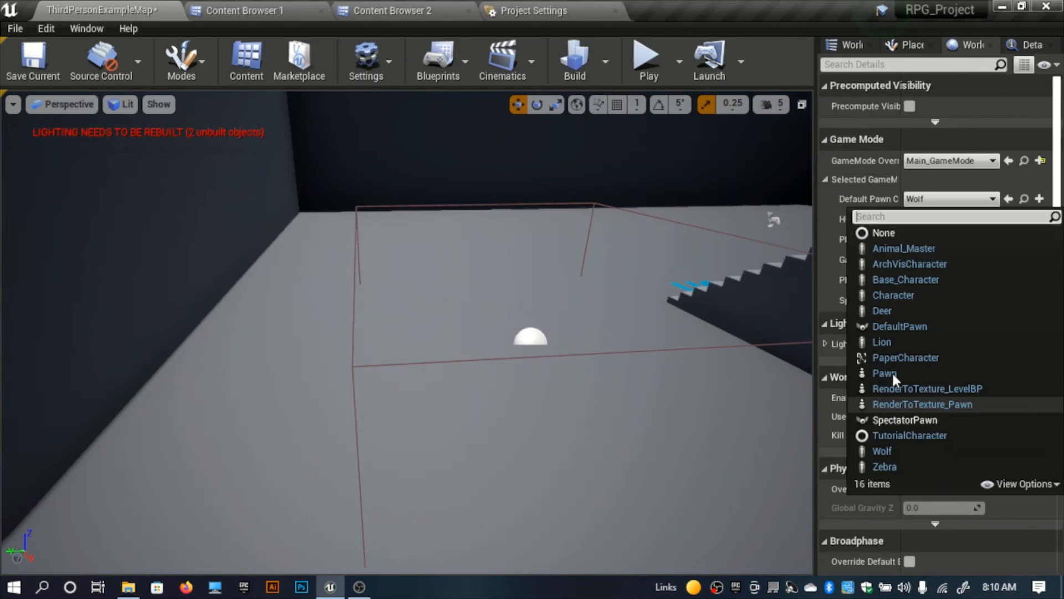
{"action": "left_click", "coordinate": [884, 466]}
{"action": "key", "text": "alt+p"}
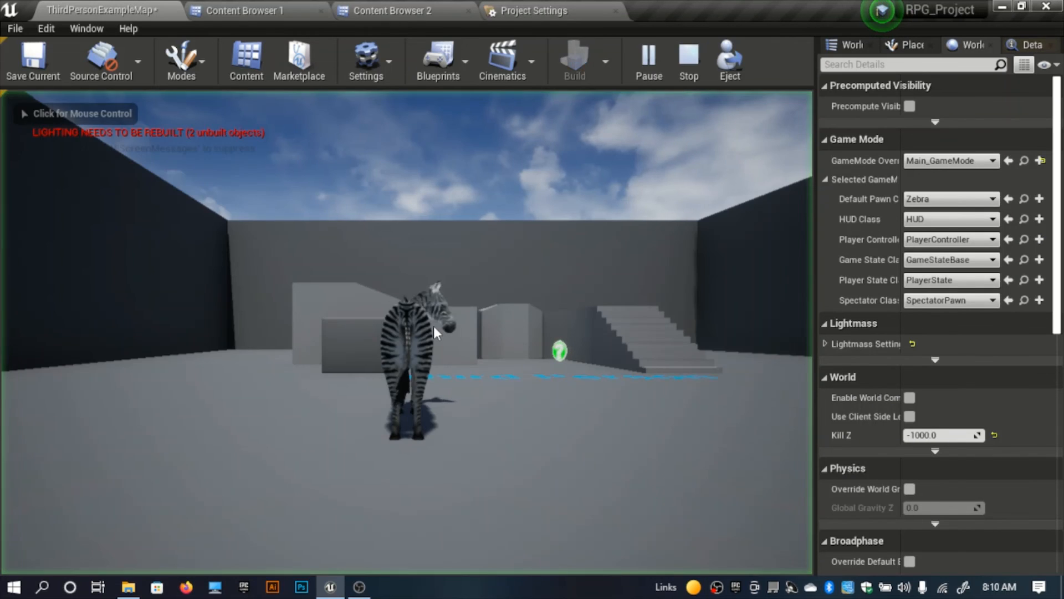
{"action": "left_click", "coordinate": [516, 313]}
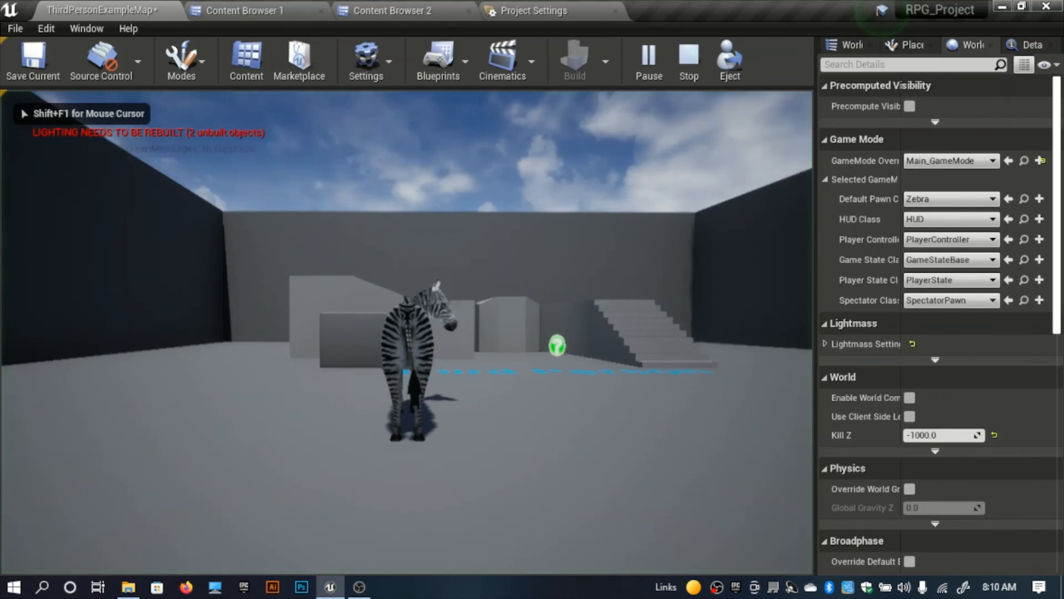
{"action": "key", "text": "w"}
{"action": "key", "text": "w"}
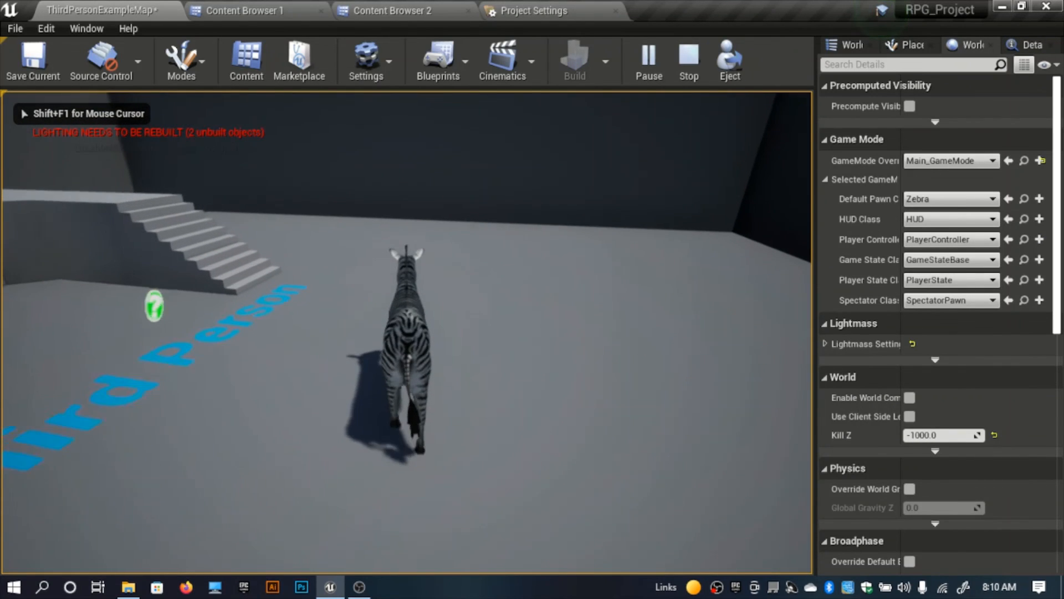
{"action": "key", "text": "w"}
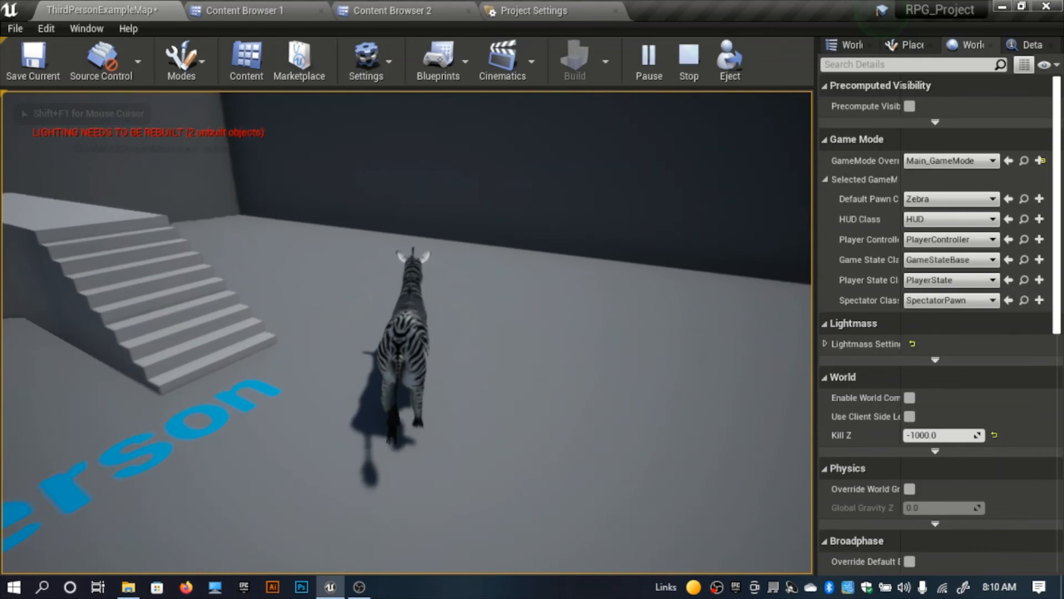
{"action": "key", "text": "w"}
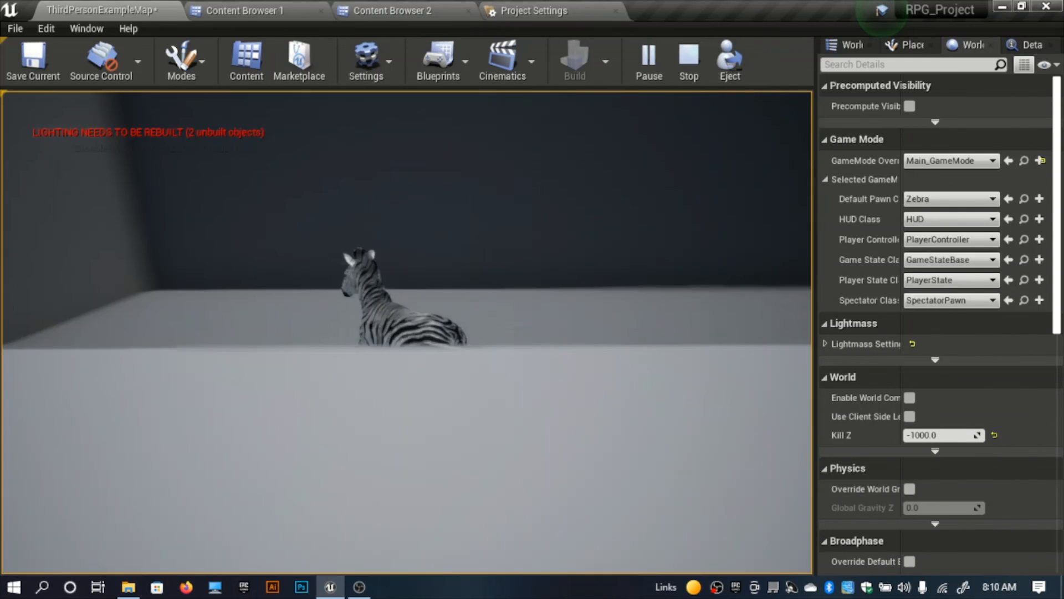
{"action": "key", "text": "d"}
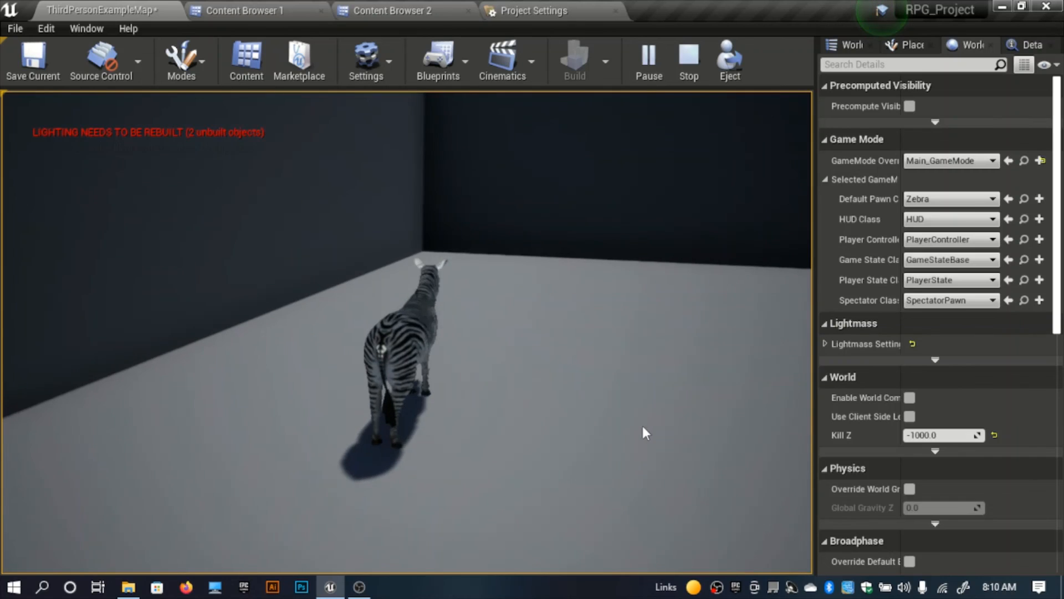
{"action": "key", "text": "Escape"}
Step: Examine the level layout from above, including the whole walled arena and the raised structure with its stairs
{"action": "right_click_drag", "start_coordinate": [365, 332], "coordinate": [274, 239]}
{"action": "key", "text": "s"}
{"action": "key", "text": "w"}
{"action": "key", "text": "w"}
{"action": "key", "text": "s"}
{"action": "key", "text": "w"}
{"action": "key", "text": "s"}
{"action": "key", "text": "w"}
{"action": "key", "text": "s"}
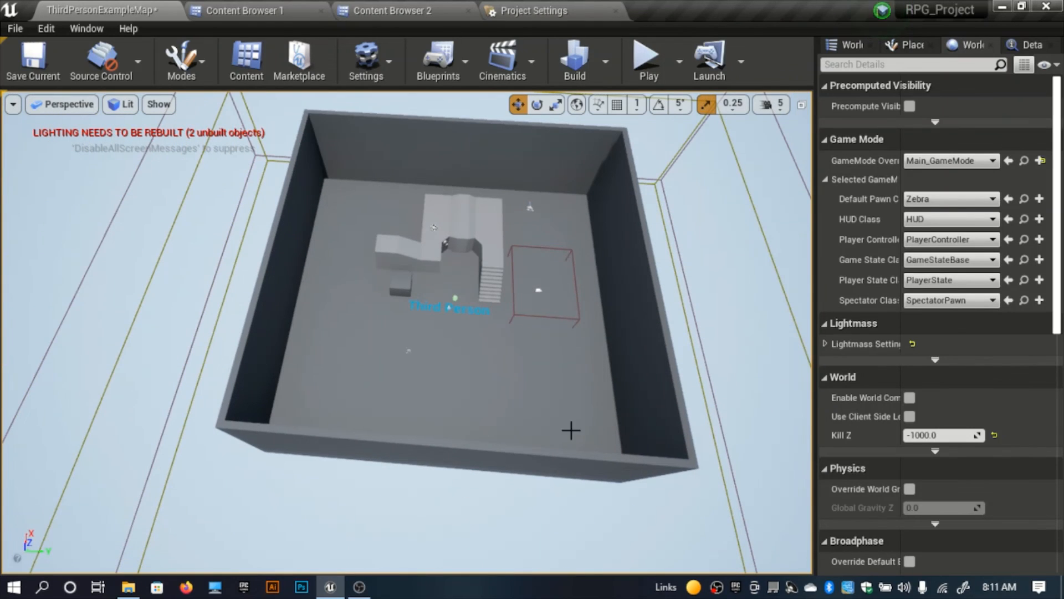
{"action": "key", "text": "w"}
{"action": "right_click_drag", "start_coordinate": [407, 333], "coordinate": [485, 206]}
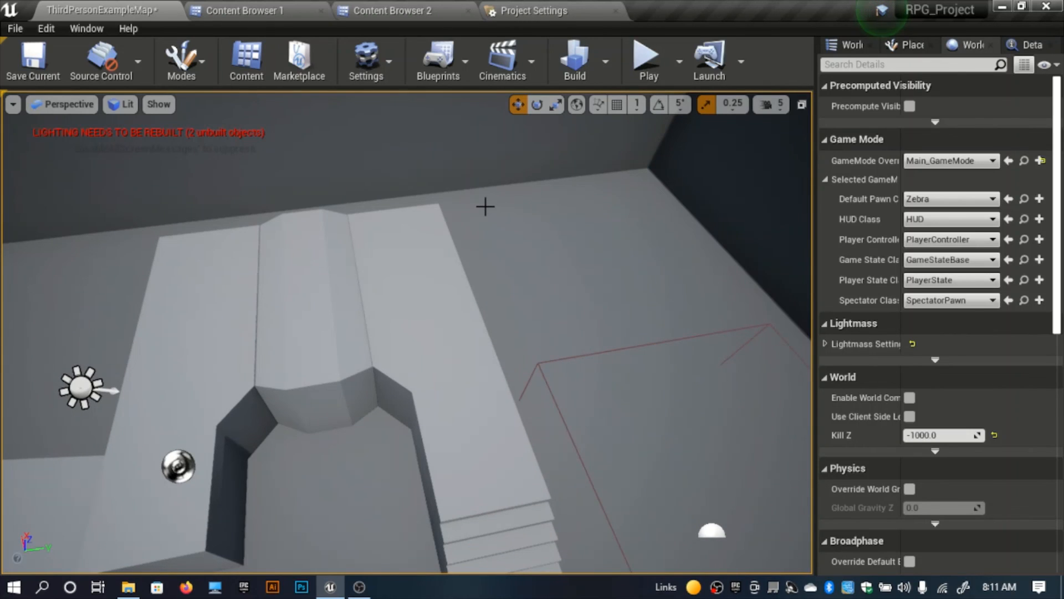